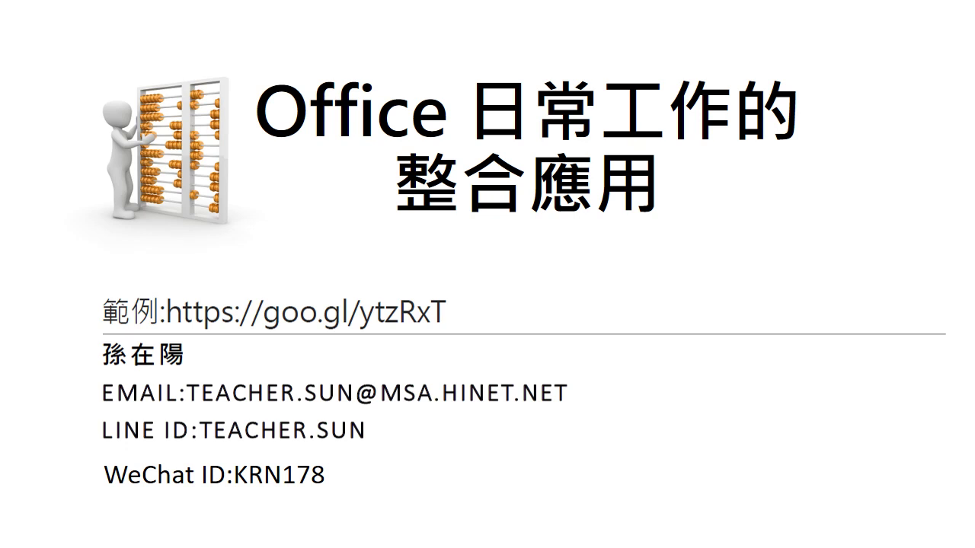
Leave the PowerPoint slide show and switch to the 20190605-Excel商務資料分析 folder window.
{"action": "key", "text": "Escape"}
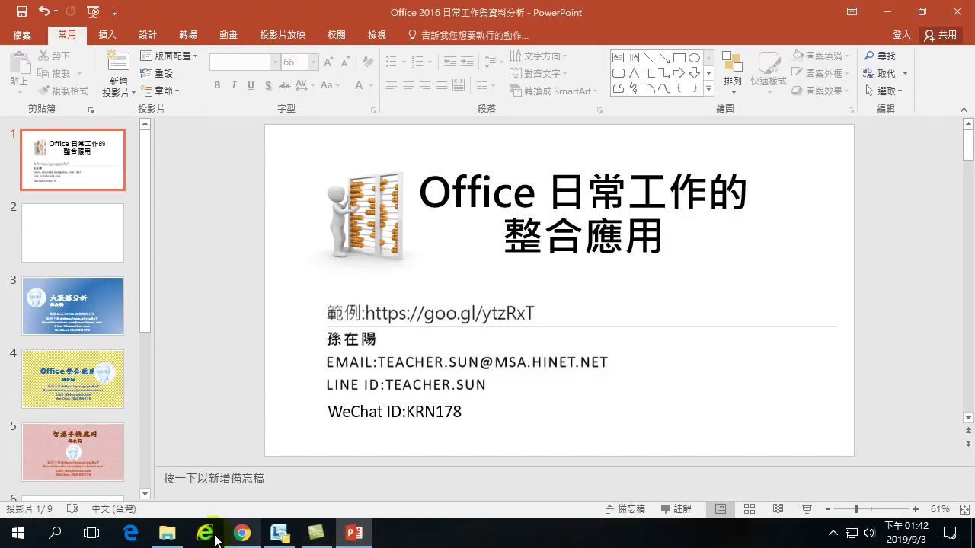
{"action": "left_click", "coordinate": [167, 532]}
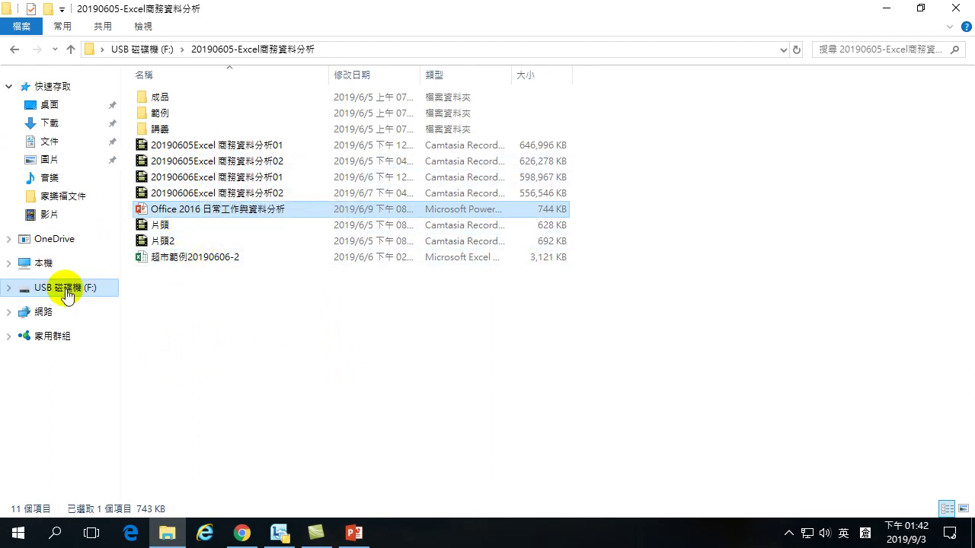
Open the 超市範例 workbook from the Office folder on the Desktop.
{"action": "left_click", "coordinate": [49, 105]}
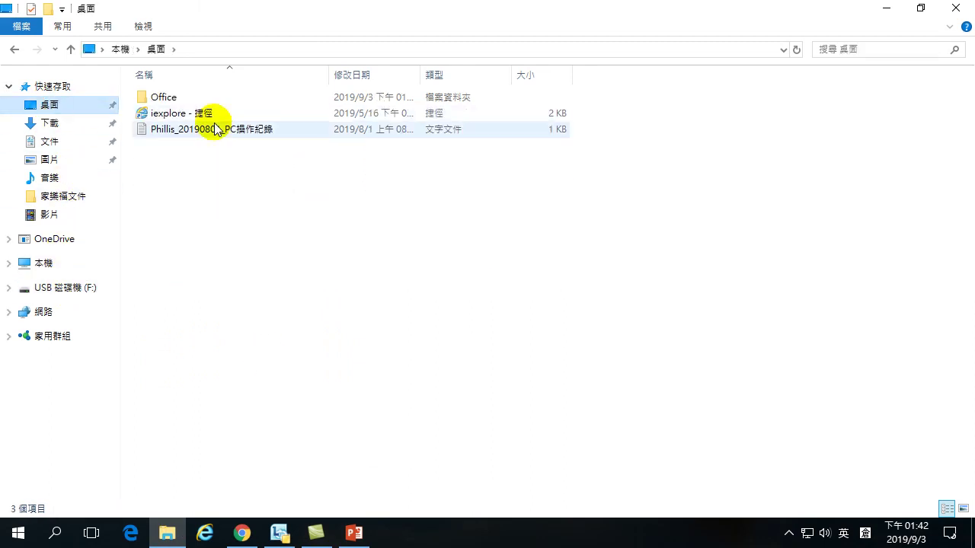
{"action": "double_click", "coordinate": [174, 98]}
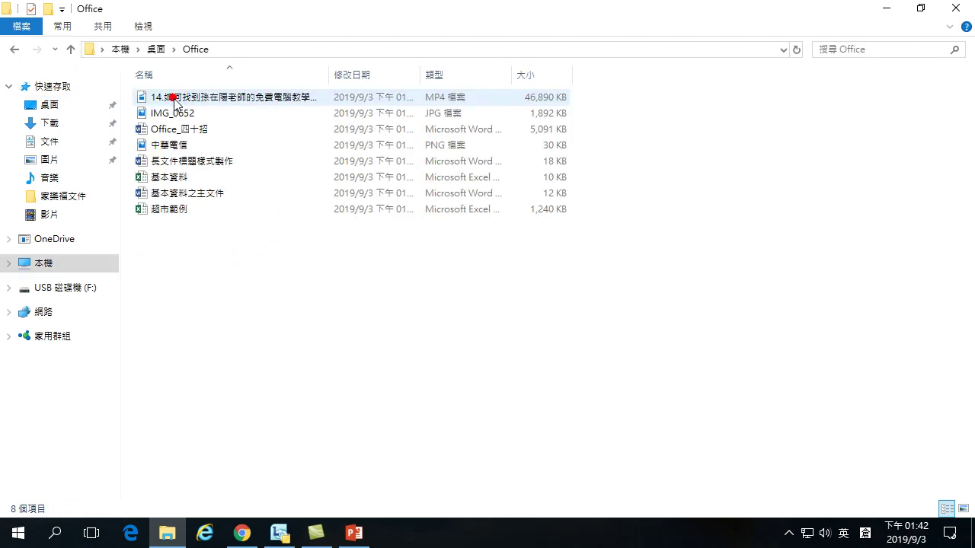
{"action": "double_click", "coordinate": [167, 215]}
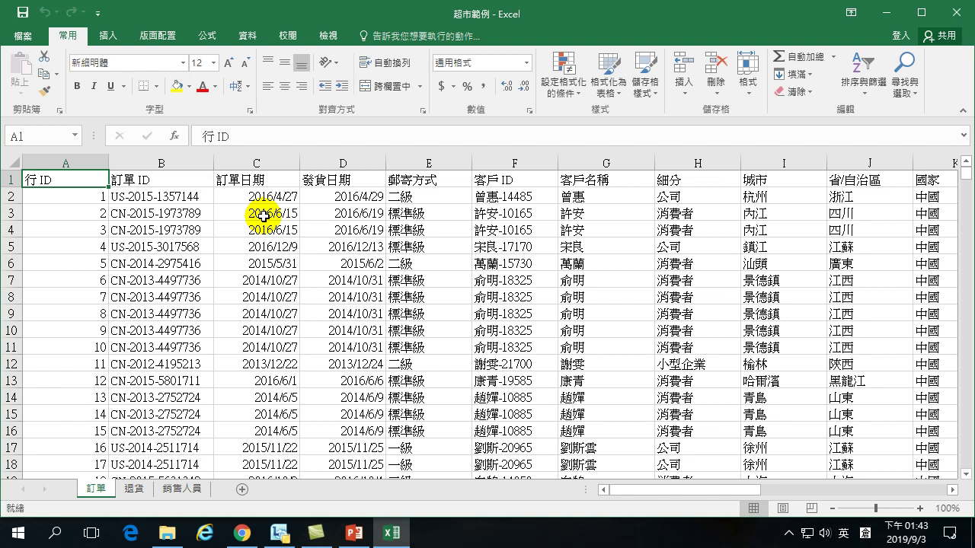
Scroll the 訂單 sheet right to show columns L–T: 地區, 產品名稱, 銷售額, 數量, 折扣, 利潤.
{"action": "left_click_drag", "start_coordinate": [688, 490], "coordinate": [862, 489]}
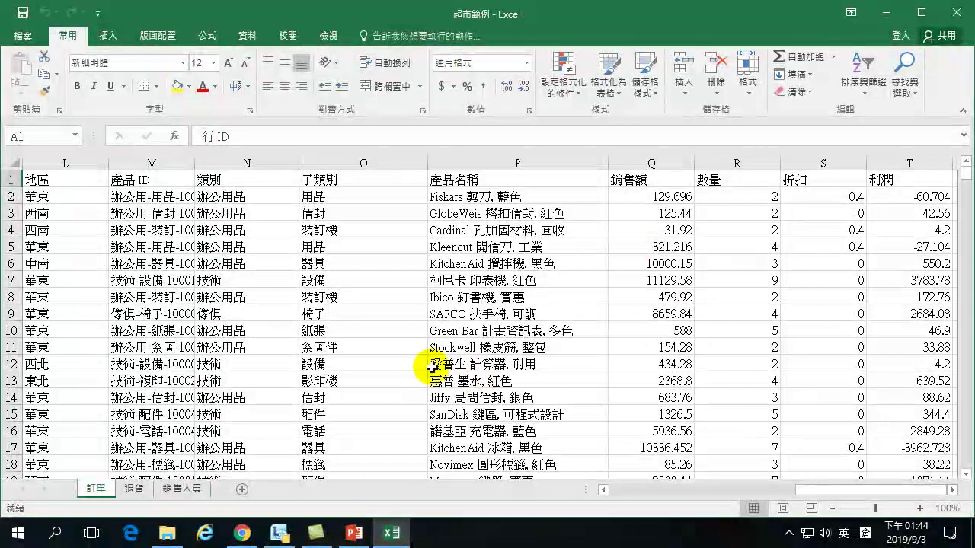
Select cell P12 inside the order data and bring up the Insert (插入) ribbon commands.
{"action": "left_click", "coordinate": [457, 360]}
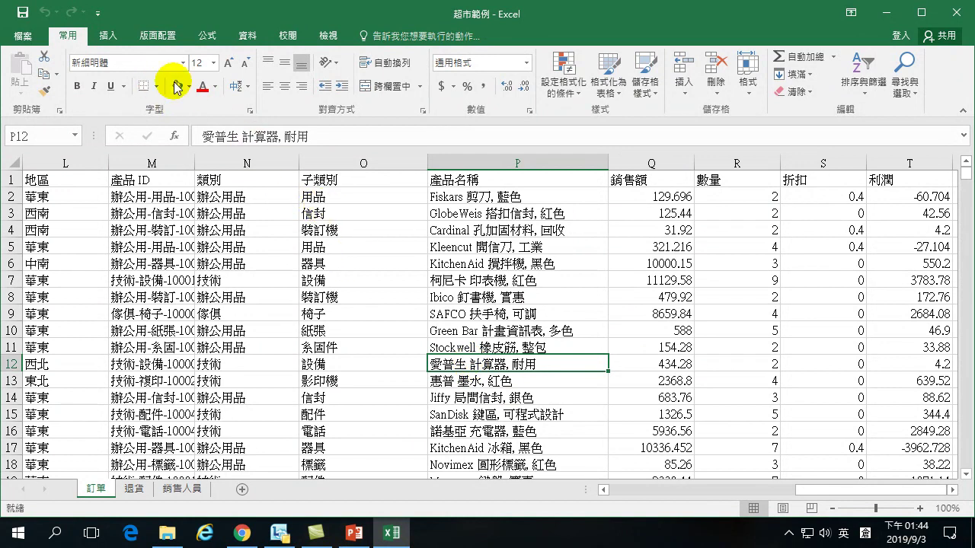
{"action": "left_click", "coordinate": [107, 39]}
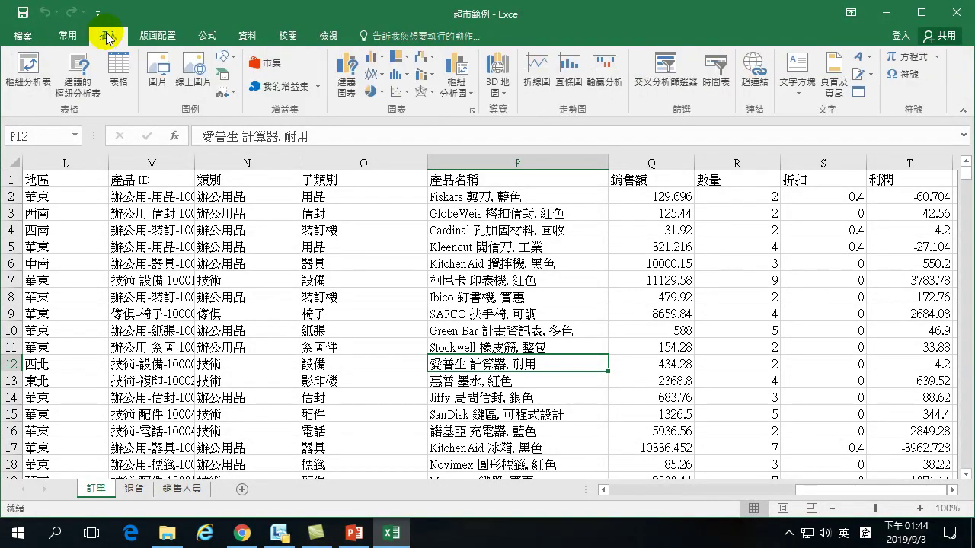
Start a pivot table, cancel it, then try selections in the data: C5:C12, column F, E8.
{"action": "left_click", "coordinate": [22, 68]}
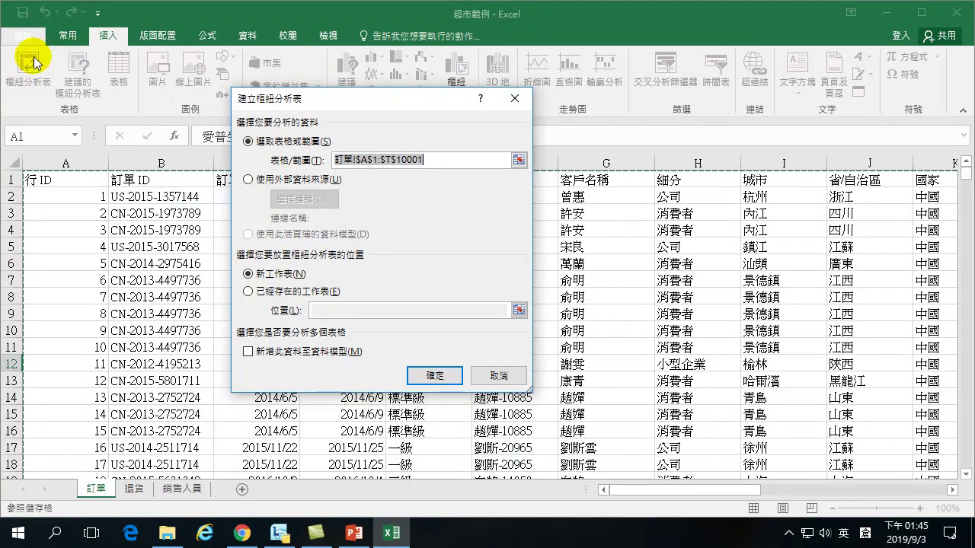
{"action": "left_click", "coordinate": [508, 374]}
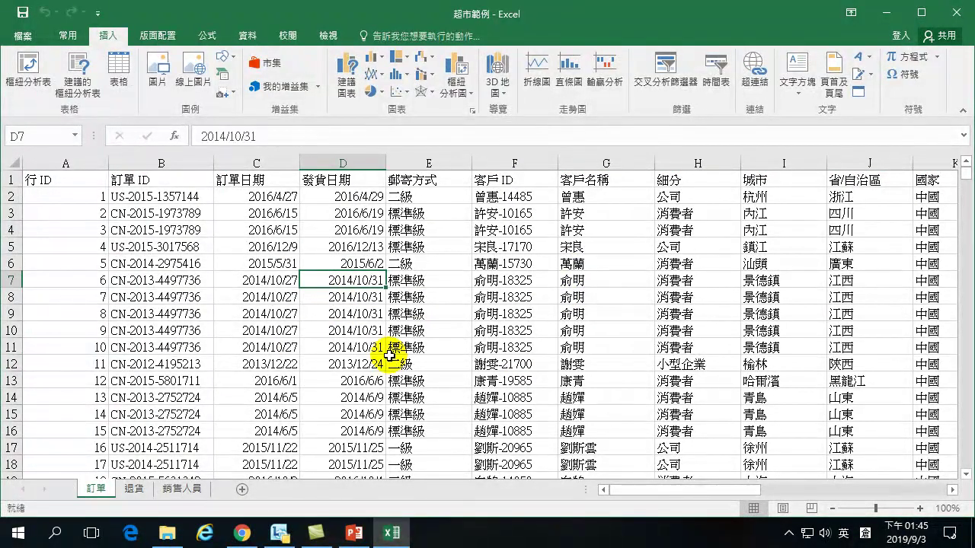
{"action": "left_click", "coordinate": [620, 284]}
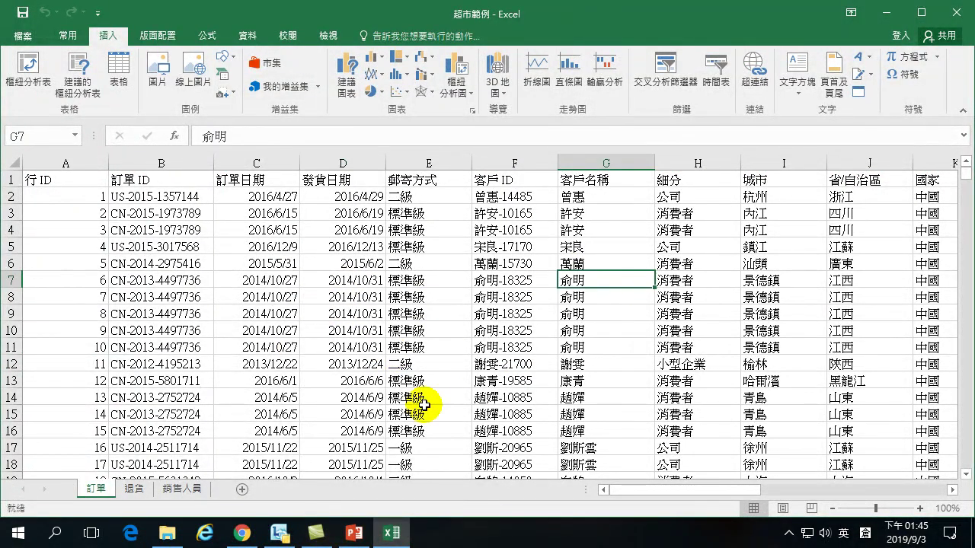
{"action": "left_click", "coordinate": [253, 364]}
{"action": "left_click_drag", "start_coordinate": [245, 245], "coordinate": [260, 367]}
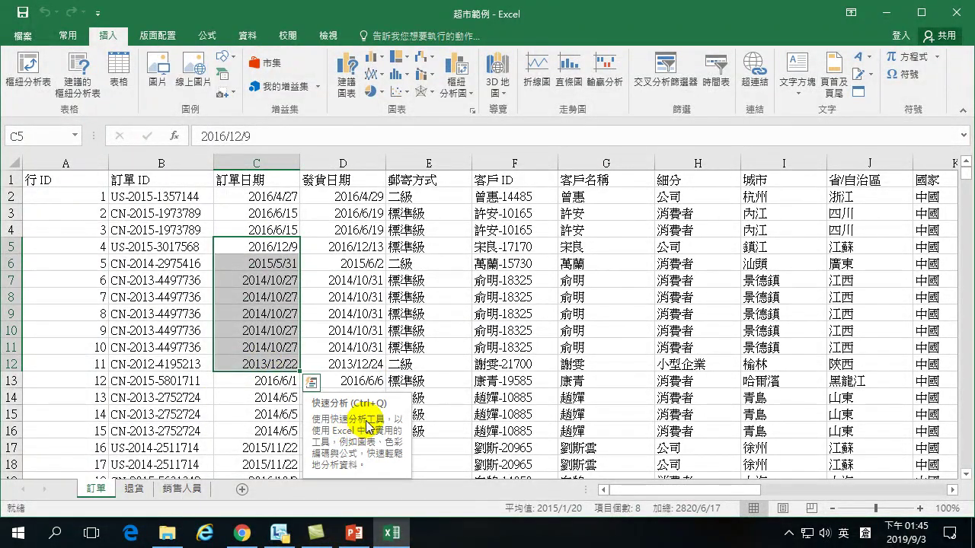
{"action": "left_click", "coordinate": [515, 162]}
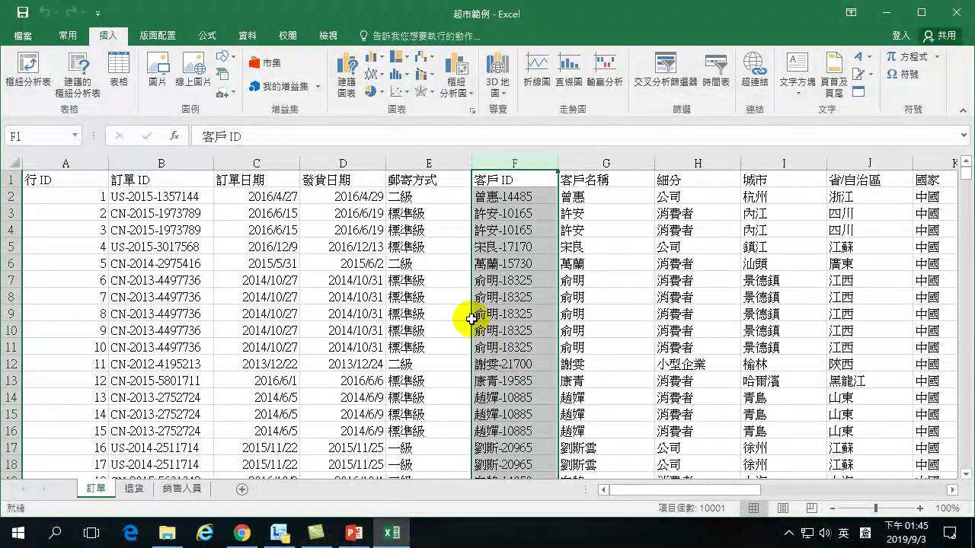
{"action": "left_click", "coordinate": [408, 294]}
{"action": "left_click", "coordinate": [410, 310]}
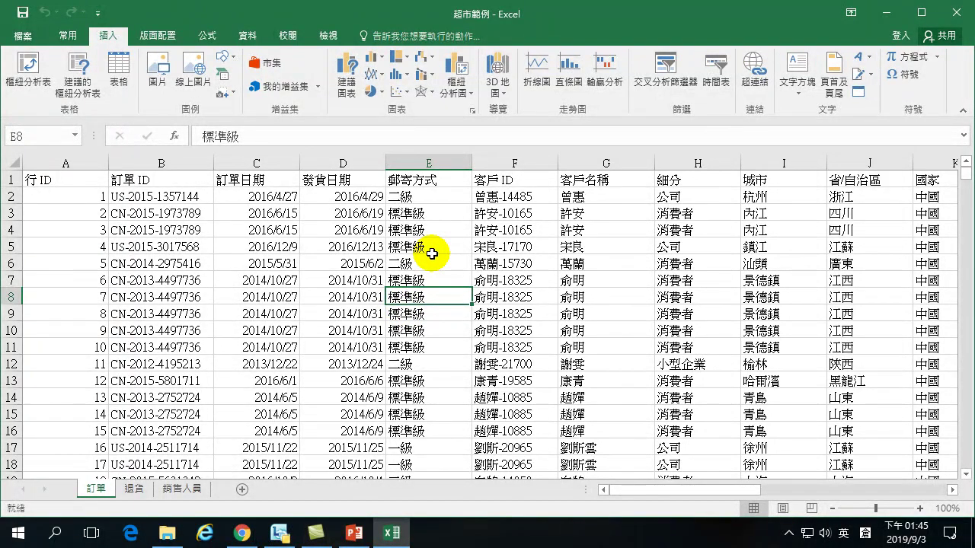
Create the pivot table from 訂單!$A$1:$T$10001 on a new worksheet.
{"action": "left_click", "coordinate": [29, 67]}
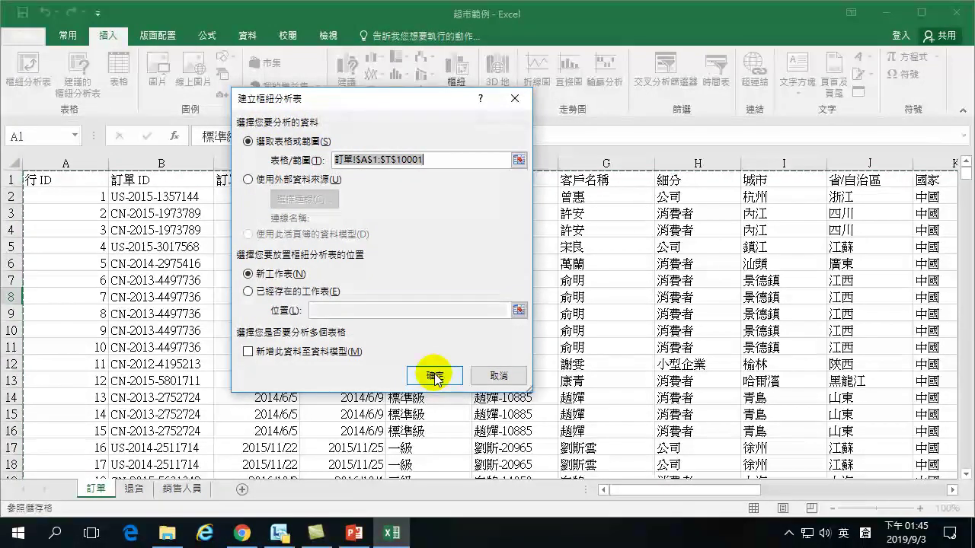
{"action": "left_click", "coordinate": [411, 162]}
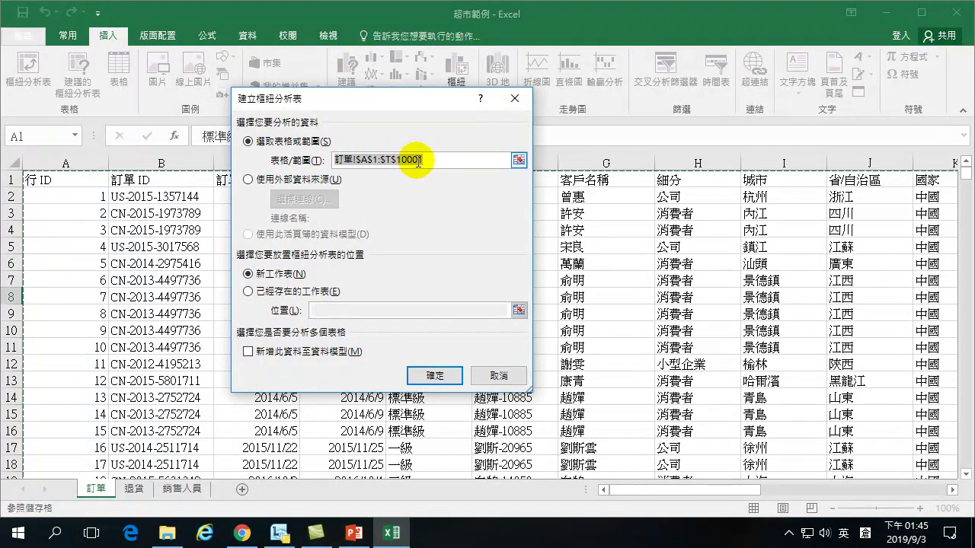
{"action": "left_click", "coordinate": [434, 376]}
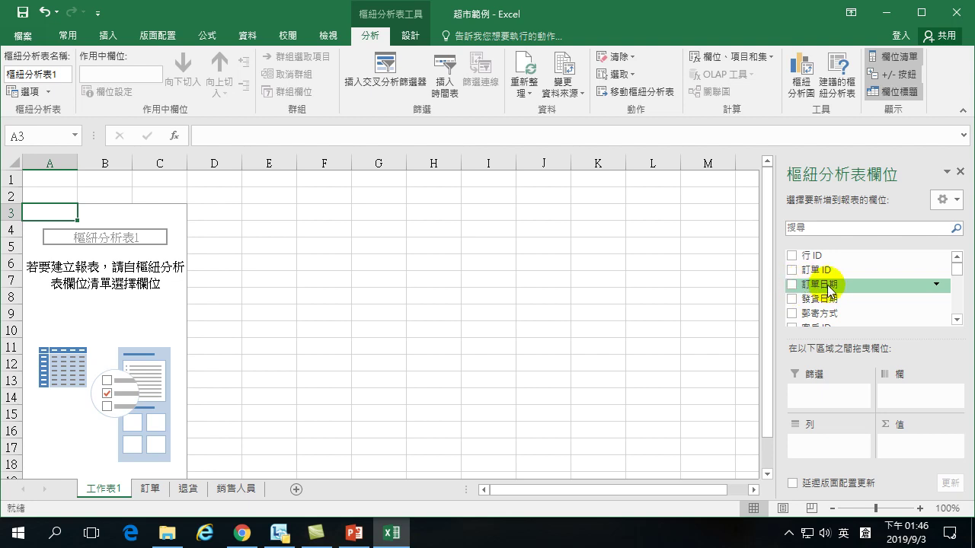
Add 訂單日期 to the pivot table rows, grouped into years 2013年 through 2016年.
{"action": "left_click", "coordinate": [792, 285]}
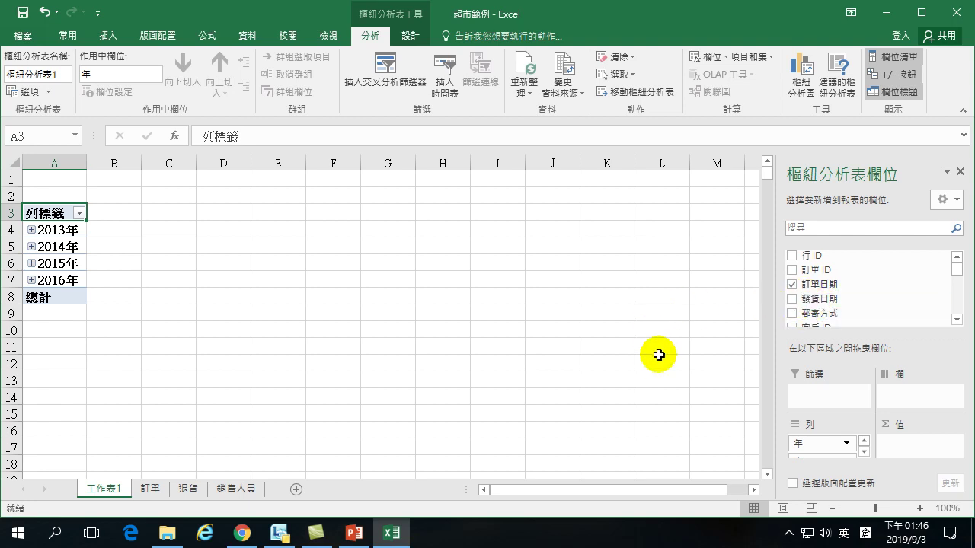
{"action": "left_click", "coordinate": [956, 267]}
{"action": "left_click_drag", "start_coordinate": [956, 267], "coordinate": [957, 301]}
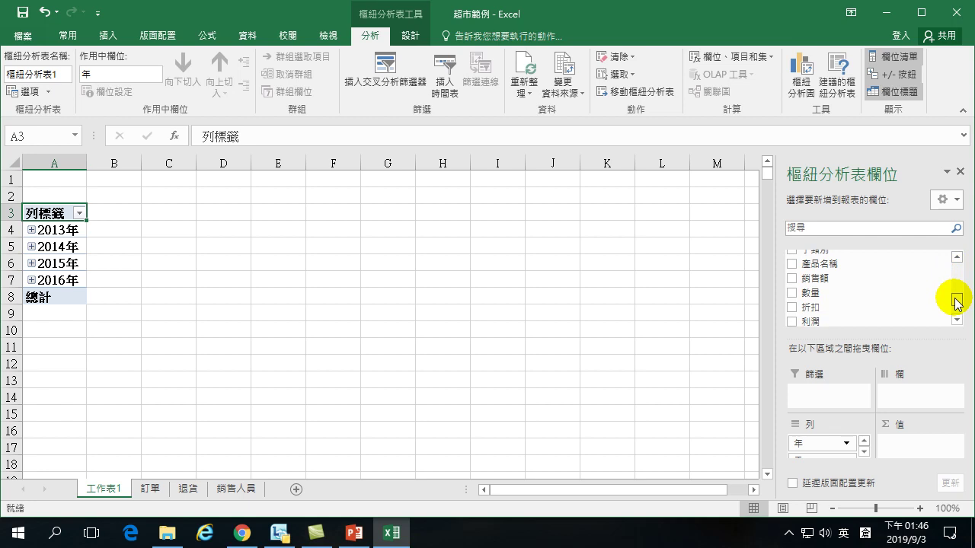
Put Sum of 銷售額 into Values, showing yearly sales and a 16126172.47 grand total.
{"action": "left_click", "coordinate": [791, 278]}
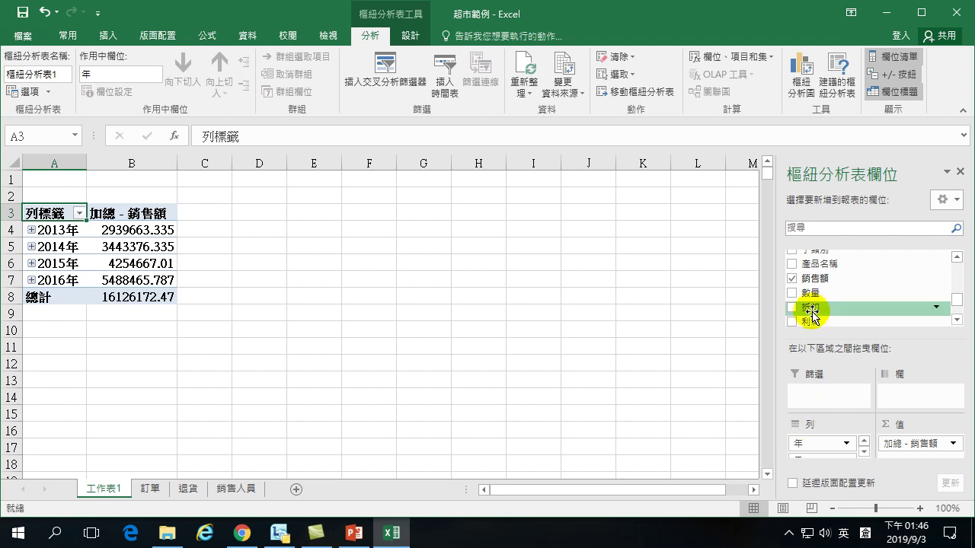
{"action": "left_click", "coordinate": [956, 258]}
{"action": "left_click", "coordinate": [957, 258]}
{"action": "left_click", "coordinate": [957, 257]}
{"action": "left_click", "coordinate": [956, 257]}
{"action": "left_click", "coordinate": [957, 258]}
{"action": "left_click", "coordinate": [956, 257]}
{"action": "left_click", "coordinate": [956, 258]}
{"action": "left_click", "coordinate": [956, 257]}
{"action": "left_click", "coordinate": [830, 272]}
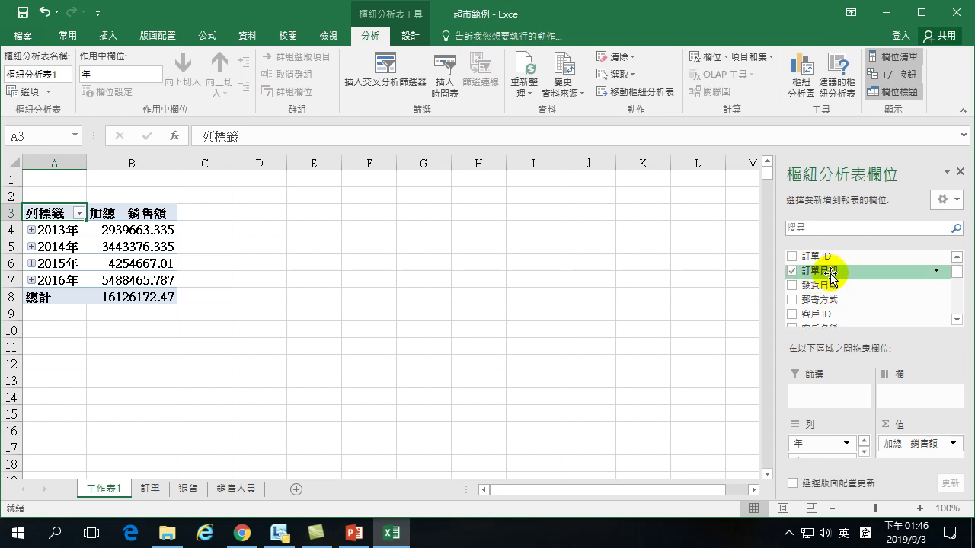
{"action": "left_click", "coordinate": [956, 320]}
{"action": "left_click", "coordinate": [956, 320]}
{"action": "left_click", "coordinate": [957, 320]}
{"action": "left_click", "coordinate": [956, 319]}
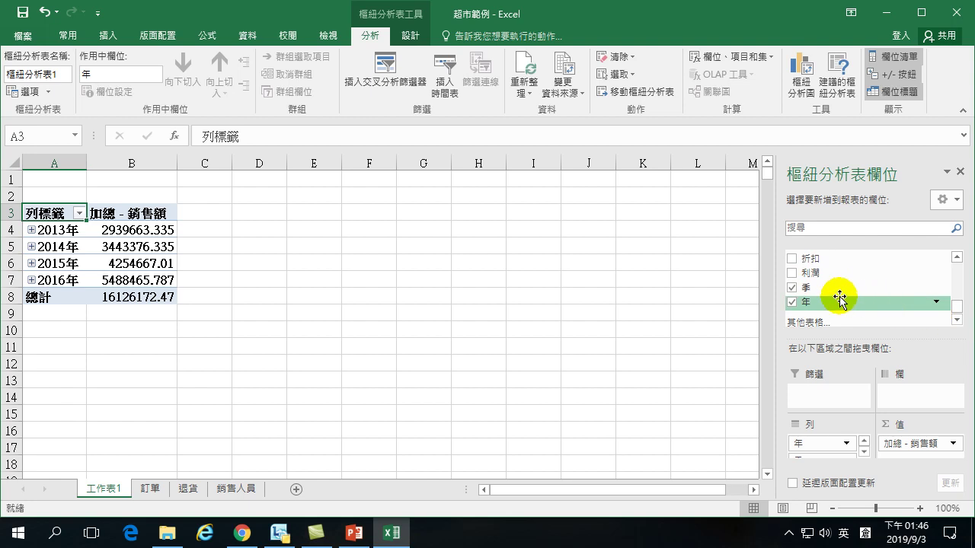
{"action": "left_click", "coordinate": [956, 257]}
{"action": "left_click", "coordinate": [956, 257]}
{"action": "left_click", "coordinate": [956, 257]}
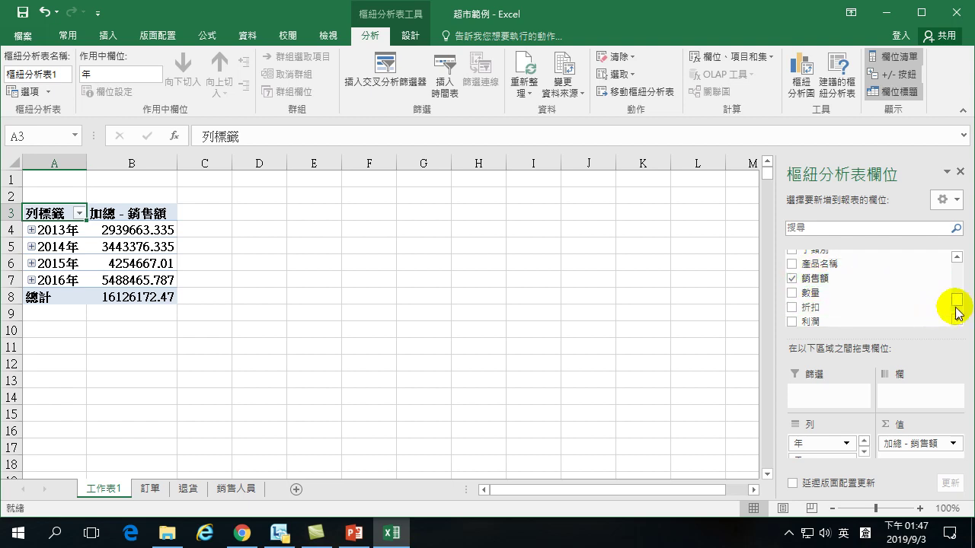
{"action": "scroll", "coordinate": [958, 308], "scroll_direction": "down", "scroll_amount": 3}
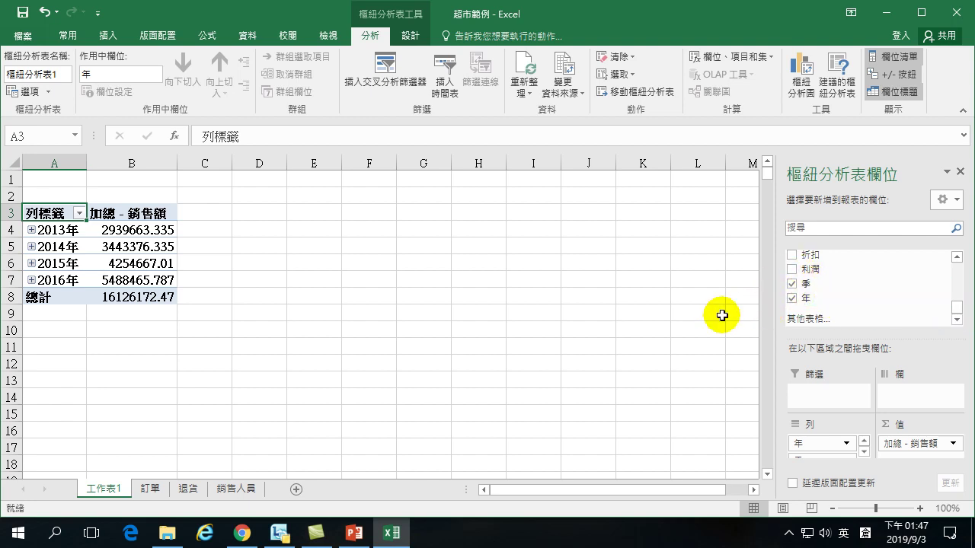
Expand 2013年 and each of its four quarters down to monthly sales.
{"action": "left_click", "coordinate": [31, 230]}
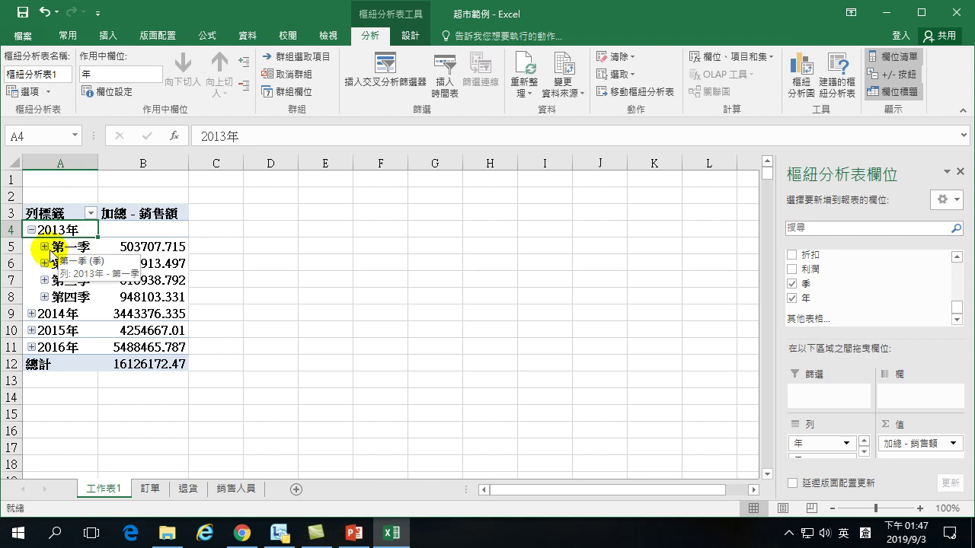
{"action": "left_click", "coordinate": [45, 246]}
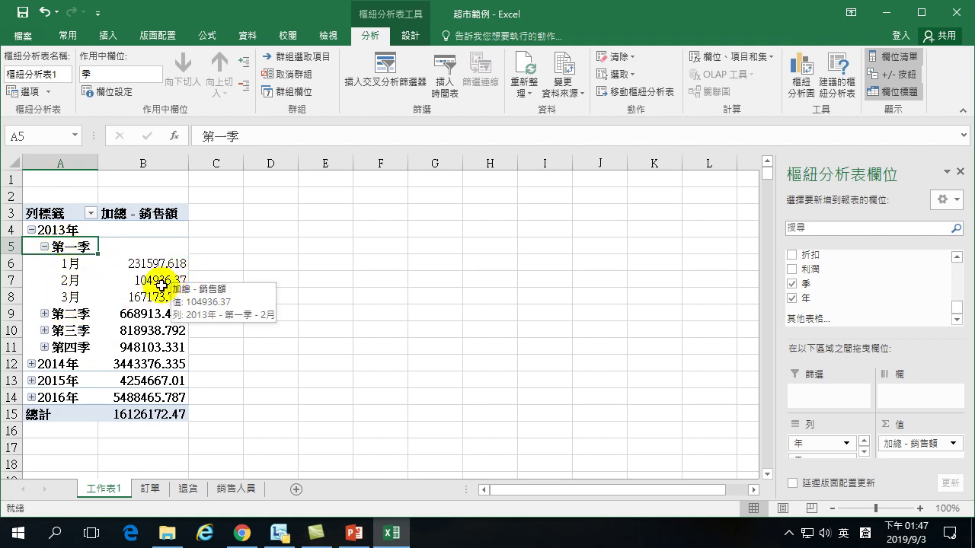
{"action": "left_click", "coordinate": [44, 314]}
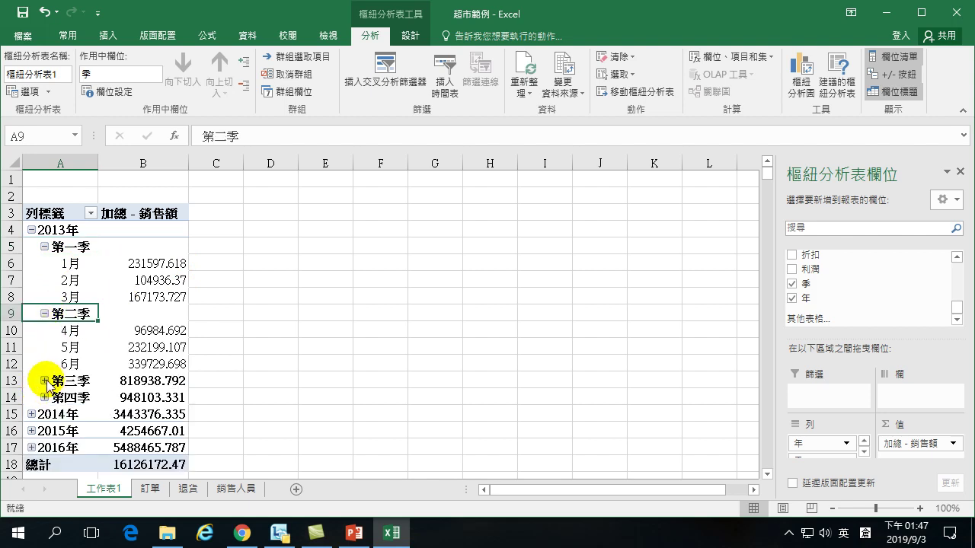
{"action": "left_click", "coordinate": [44, 380]}
{"action": "scroll", "coordinate": [42, 411], "scroll_direction": "down", "scroll_amount": 2}
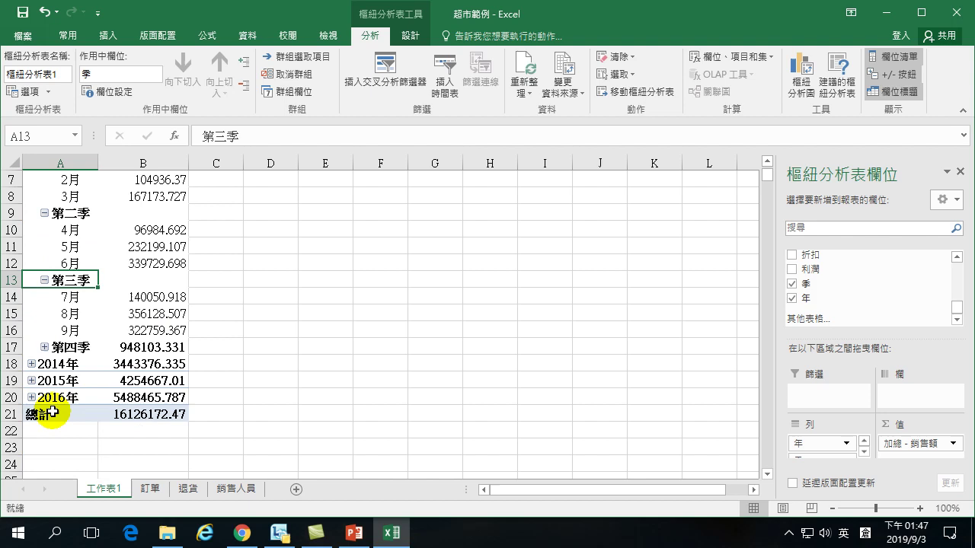
{"action": "left_click", "coordinate": [44, 348]}
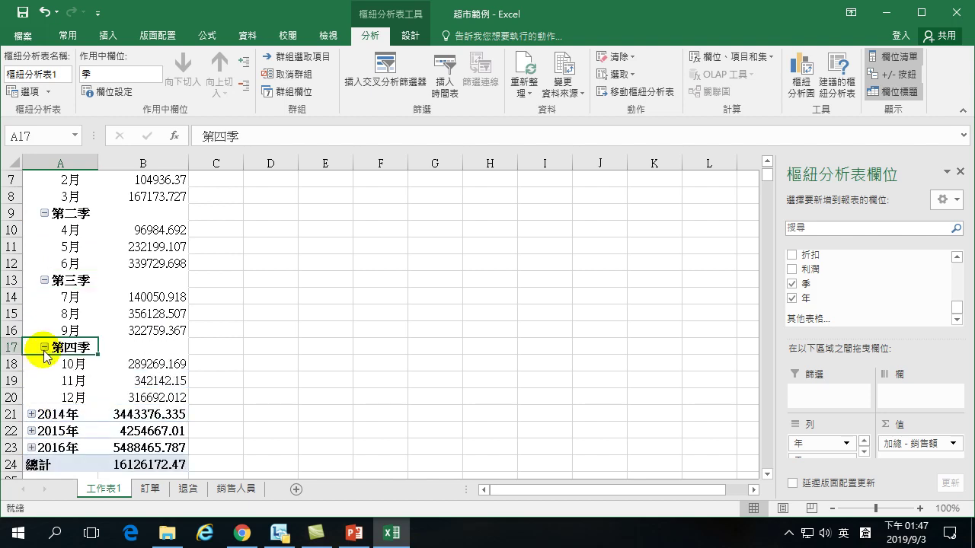
Expand 2014年, 2015年 and 2016年 into quarters and months, then select cell B6.
{"action": "left_click", "coordinate": [32, 414]}
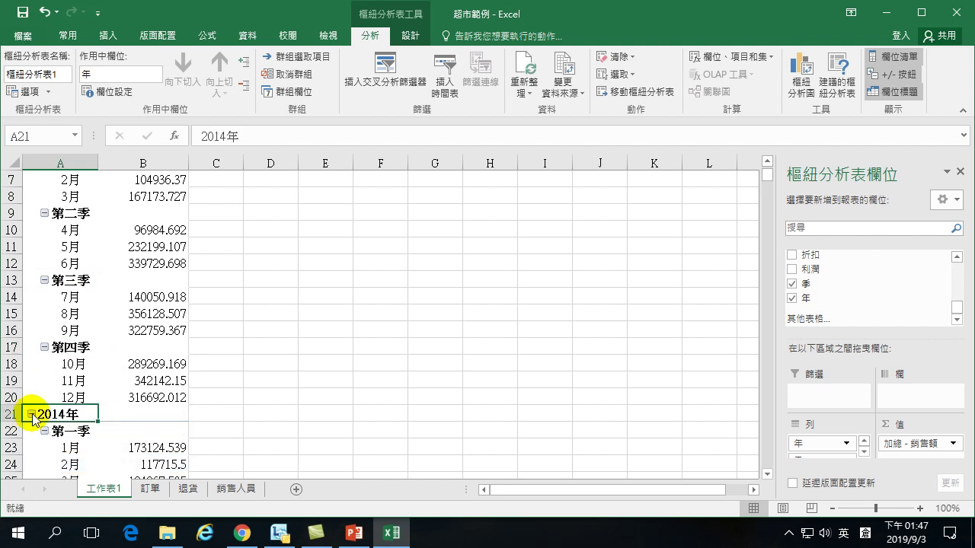
{"action": "scroll", "coordinate": [61, 415], "scroll_direction": "down", "scroll_amount": 5}
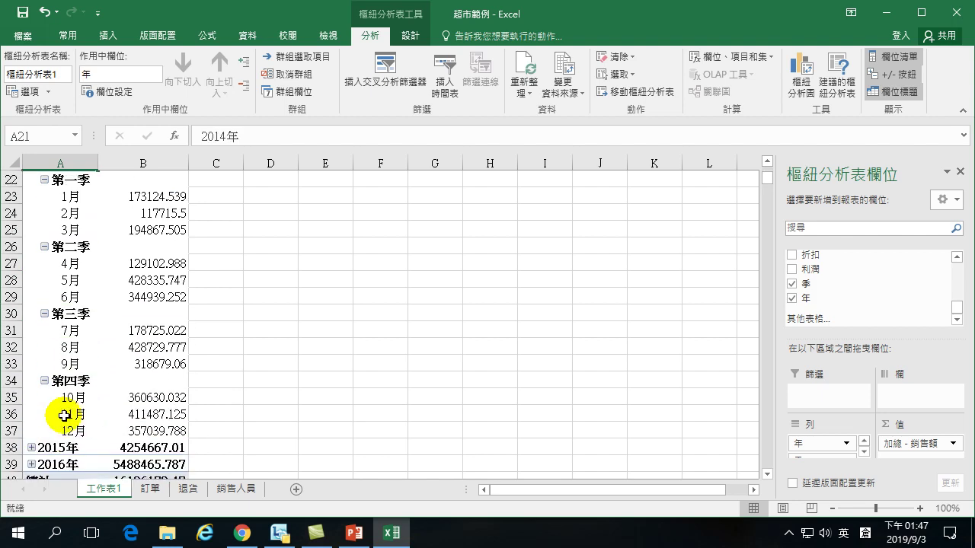
{"action": "scroll", "coordinate": [64, 415], "scroll_direction": "down", "scroll_amount": 3}
{"action": "left_click", "coordinate": [31, 297]}
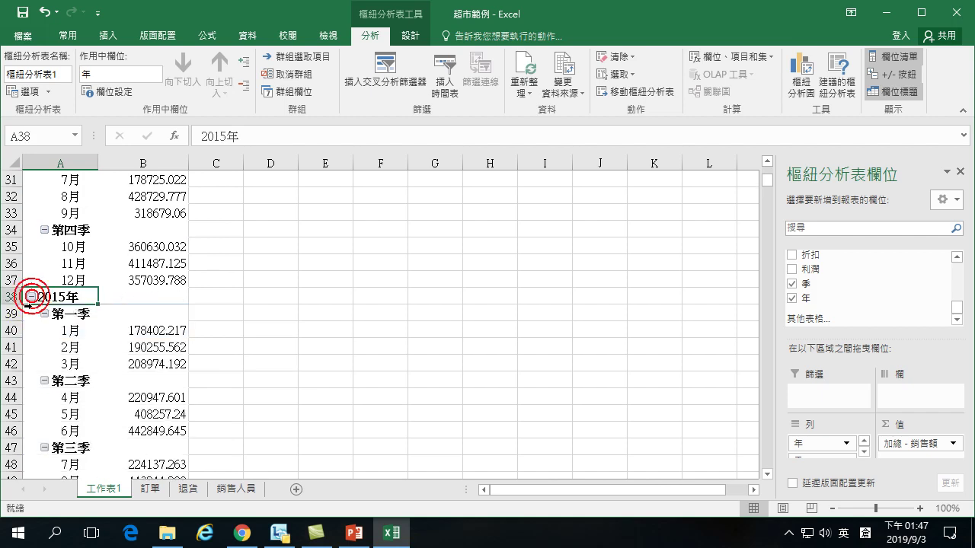
{"action": "scroll", "coordinate": [59, 373], "scroll_direction": "down", "scroll_amount": 5}
{"action": "left_click", "coordinate": [32, 330]}
{"action": "left_click", "coordinate": [31, 331]}
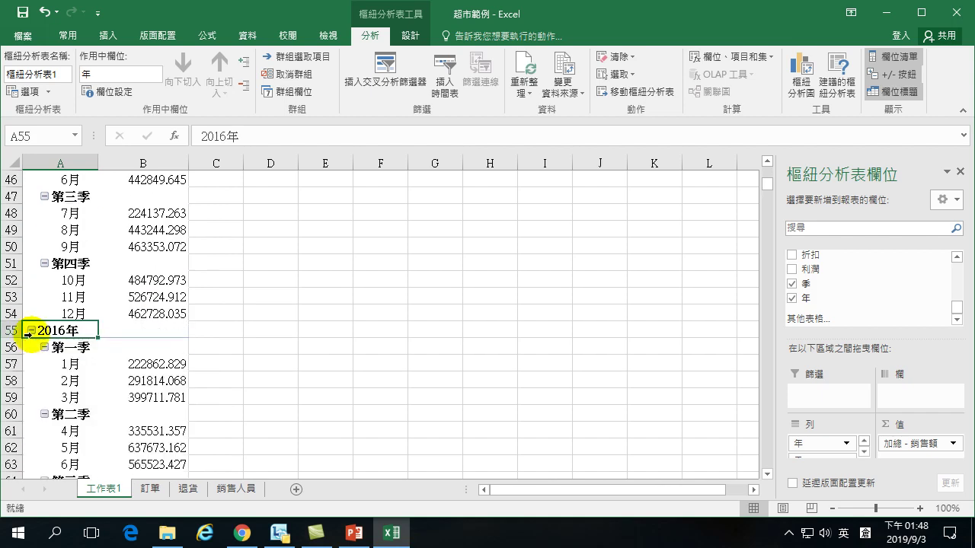
{"action": "scroll", "coordinate": [145, 337], "scroll_direction": "up", "scroll_amount": 15}
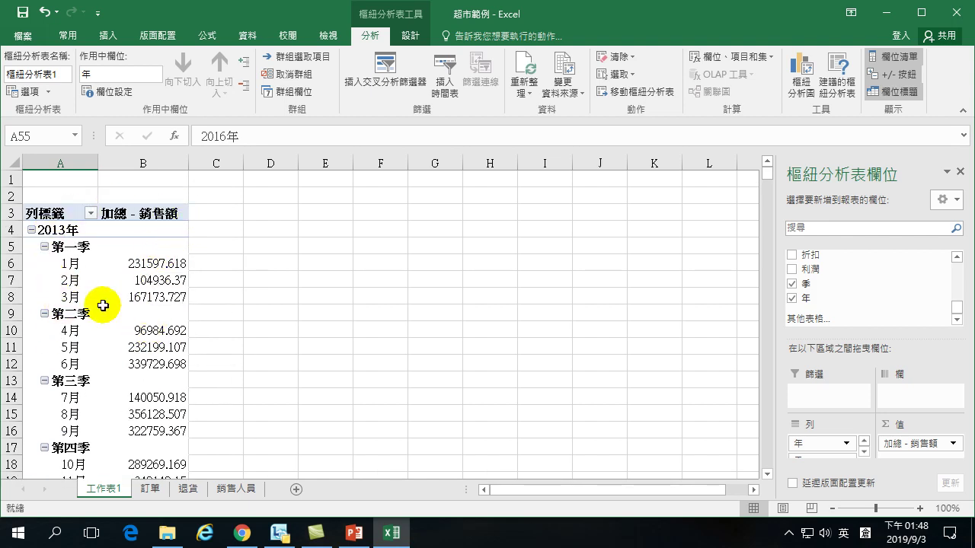
{"action": "left_click", "coordinate": [163, 268]}
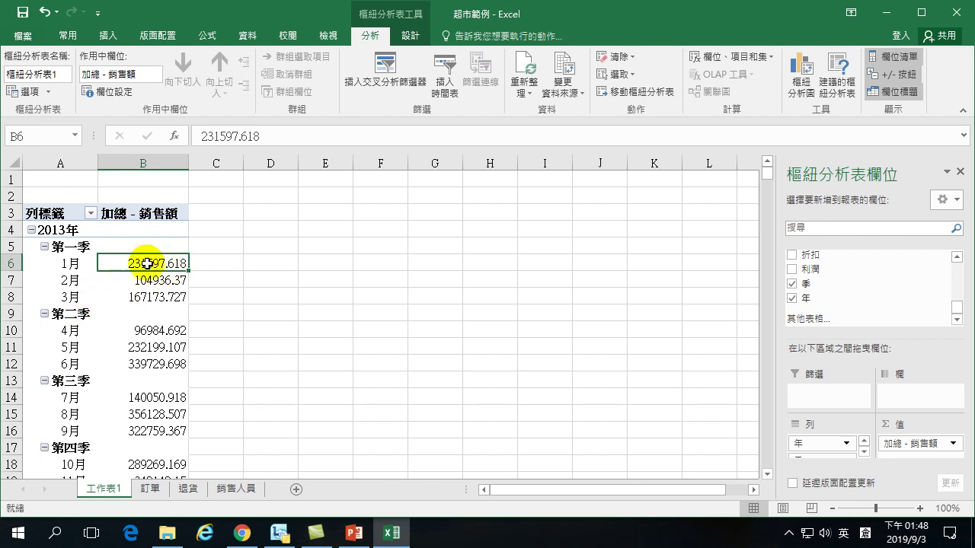
Insert a 群組直條圖 pivot chart titled 合計 plotting monthly 銷售額 by quarter and year.
{"action": "left_click", "coordinate": [801, 64]}
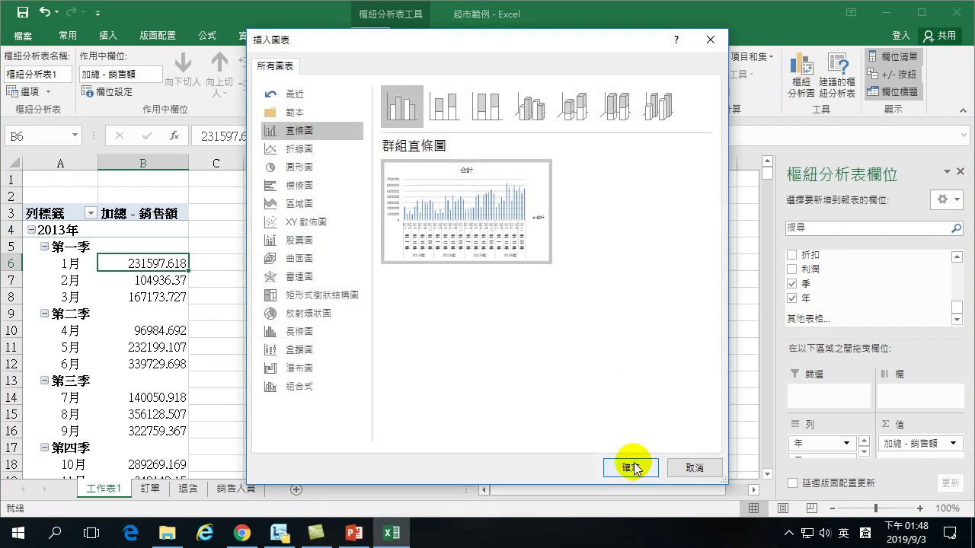
{"action": "left_click", "coordinate": [631, 469]}
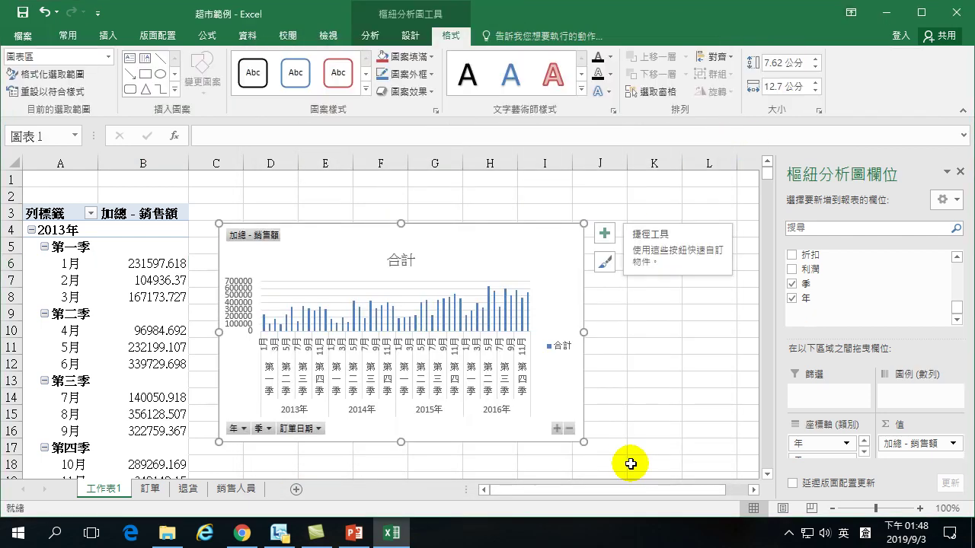
{"action": "mouse_move", "coordinate": [344, 323]}
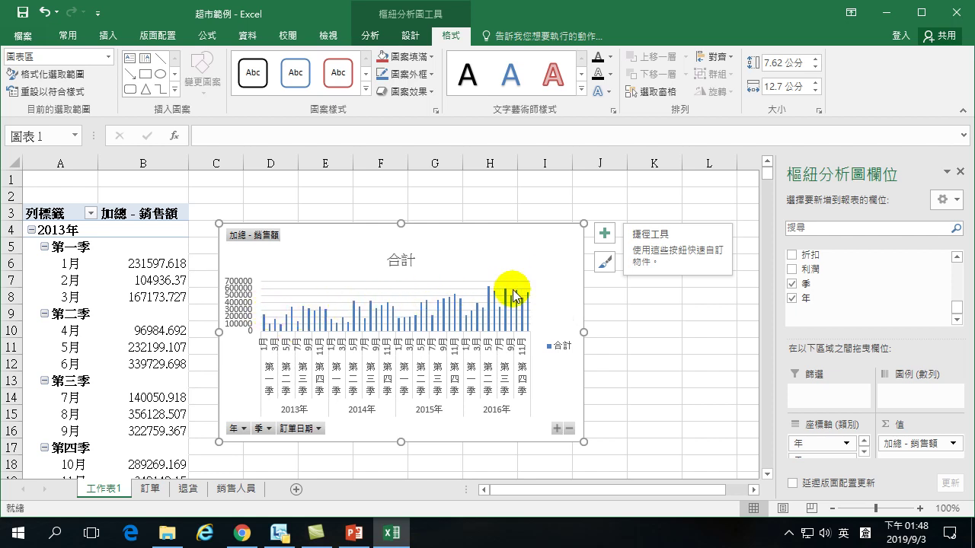
{"action": "mouse_move", "coordinate": [518, 297]}
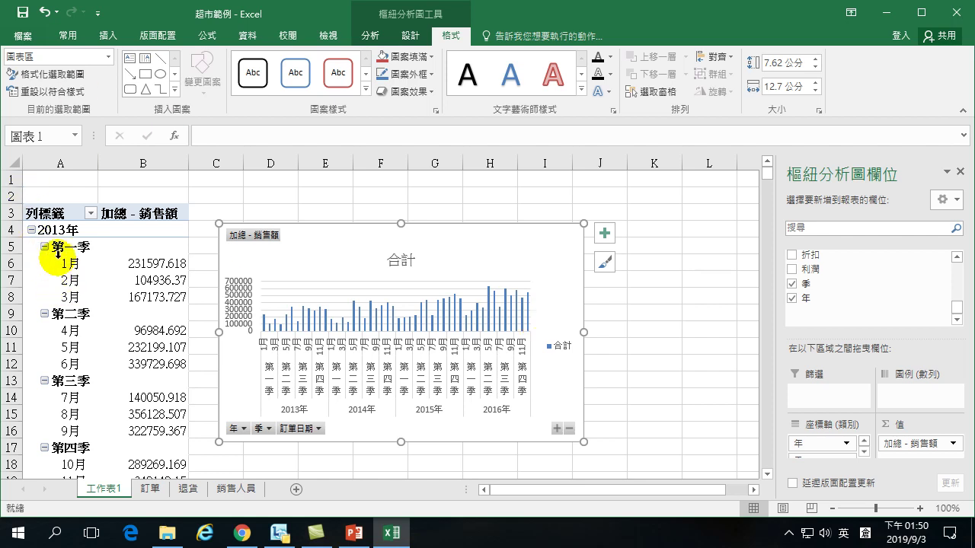
{"action": "mouse_move", "coordinate": [131, 311]}
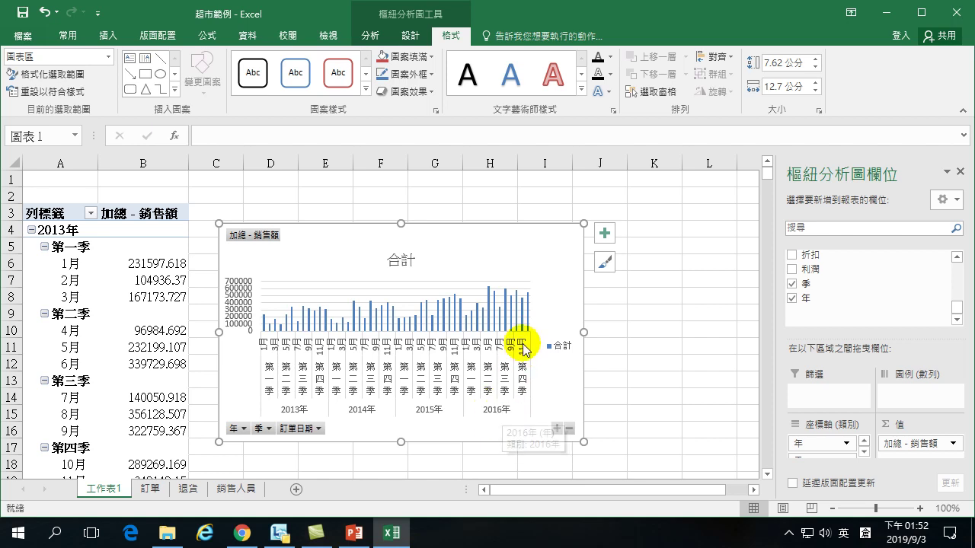
{"action": "mouse_move", "coordinate": [527, 305]}
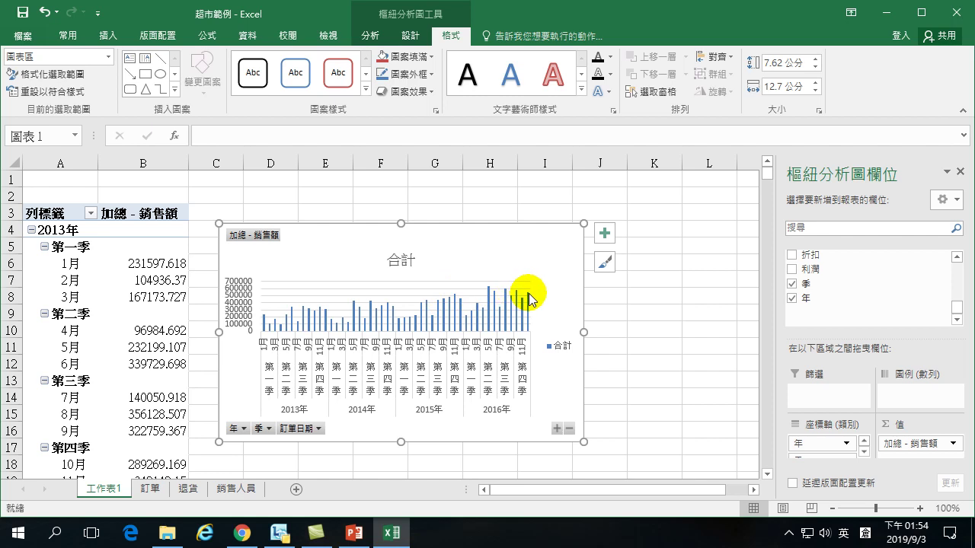
{"action": "mouse_move", "coordinate": [505, 300]}
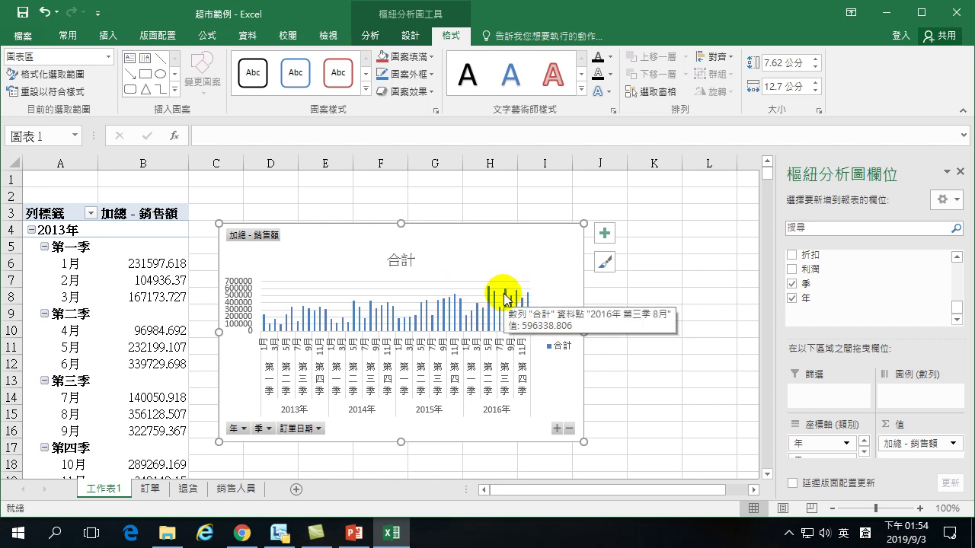
Add a linear trendline to the 合計 series and show its equation y = 7024x + 163873.
{"action": "right_click", "coordinate": [380, 304]}
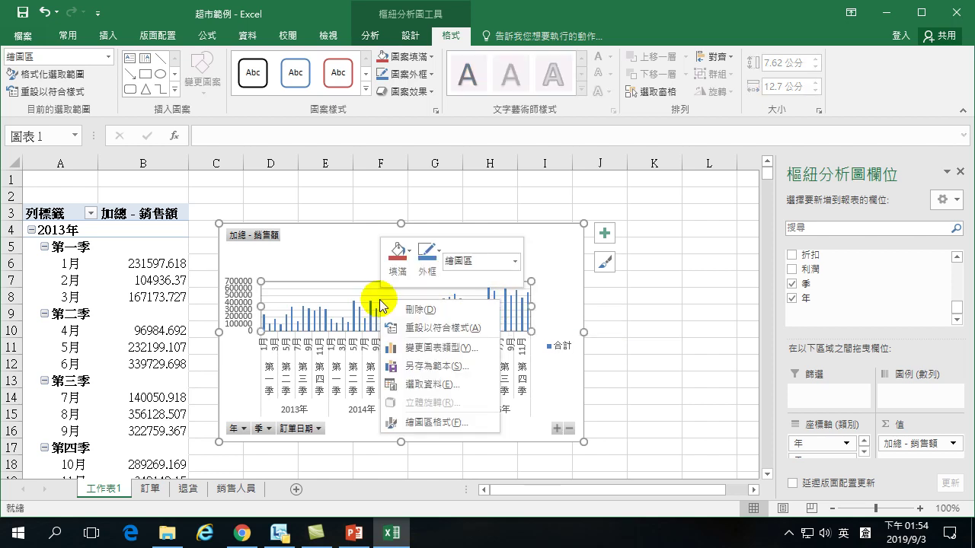
{"action": "right_click", "coordinate": [326, 320]}
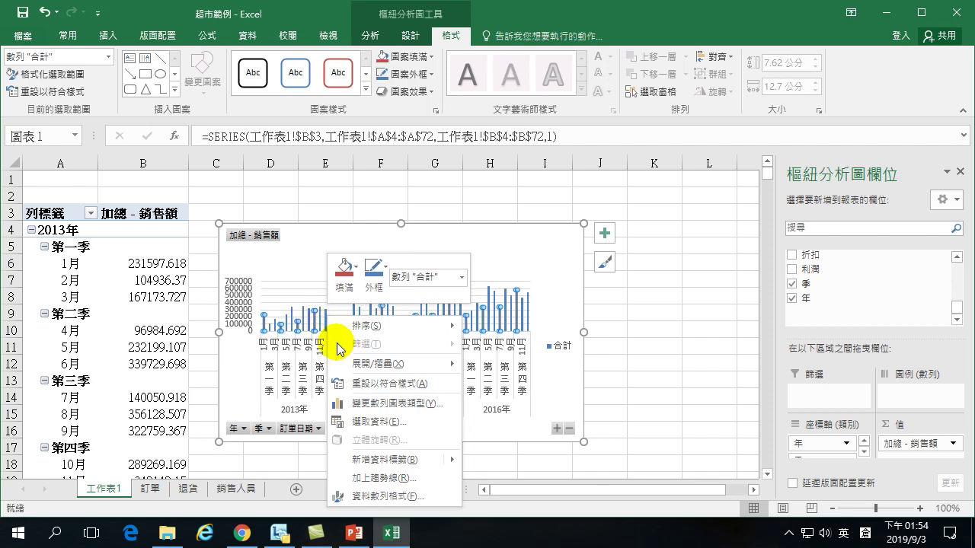
{"action": "mouse_move", "coordinate": [381, 466]}
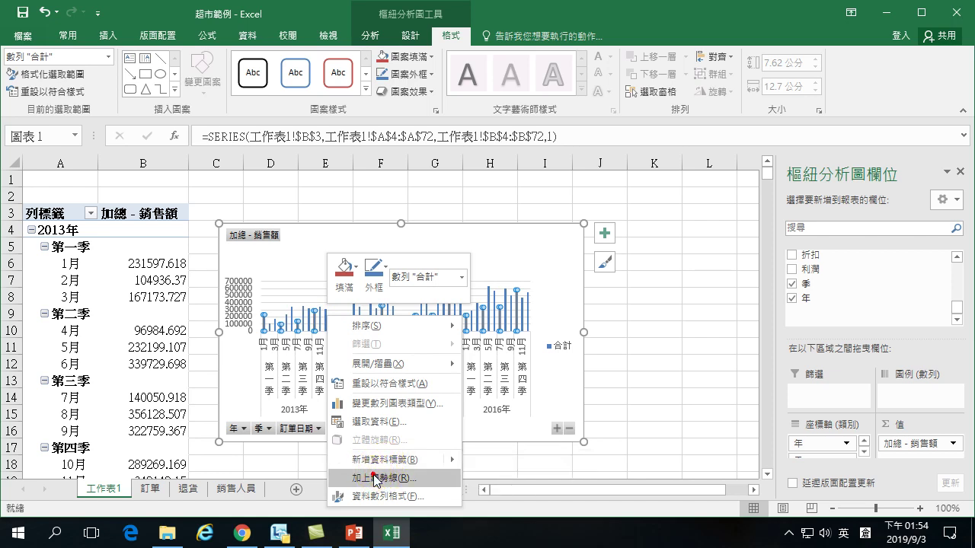
{"action": "left_click", "coordinate": [373, 478]}
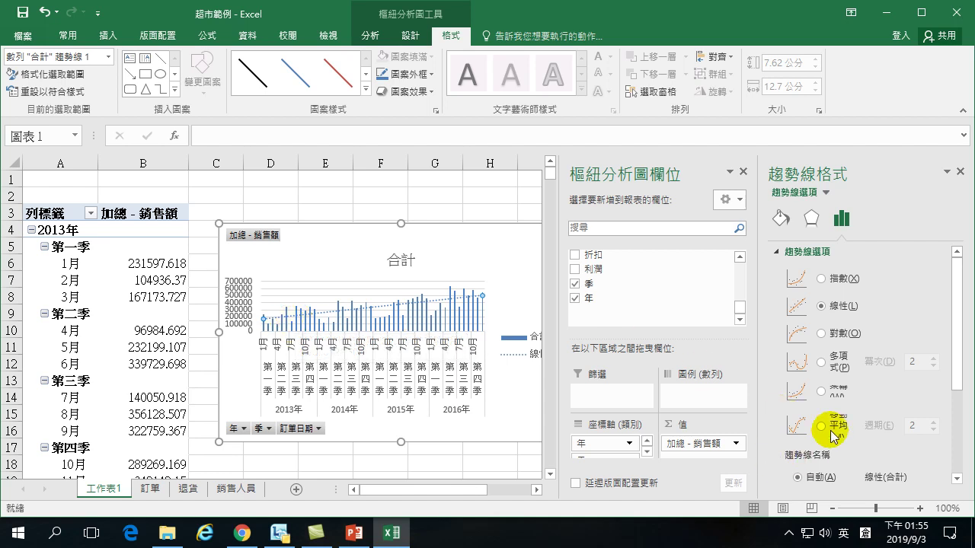
{"action": "scroll", "coordinate": [883, 404], "scroll_direction": "down", "scroll_amount": 3}
{"action": "left_click", "coordinate": [790, 454]}
Move the trendline equation label y = 7024x + 163873 up beside the chart title.
{"action": "left_click", "coordinate": [427, 296]}
{"action": "left_click_drag", "start_coordinate": [426, 296], "coordinate": [430, 243]}
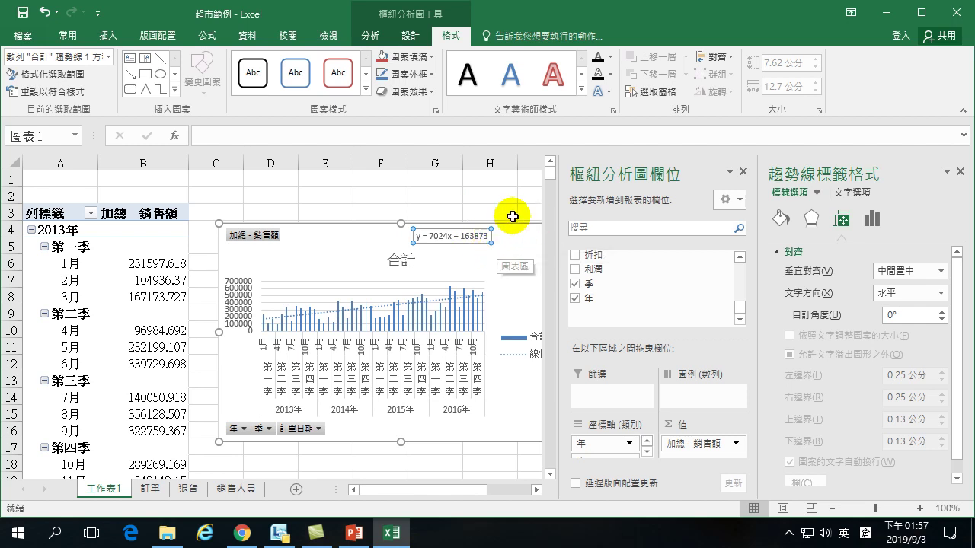
{"action": "left_click", "coordinate": [450, 209]}
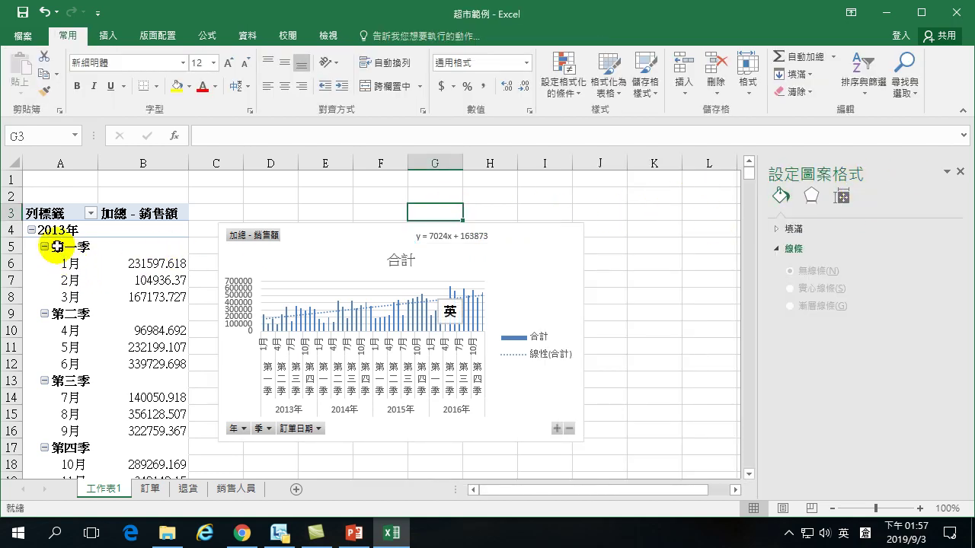
Select pivot rows A4:B71, from 2013年 through December 2016, leaving out 總計.
{"action": "left_click_drag", "start_coordinate": [47, 229], "coordinate": [154, 499]}
{"action": "left_click_drag", "start_coordinate": [143, 435], "coordinate": [147, 429]}
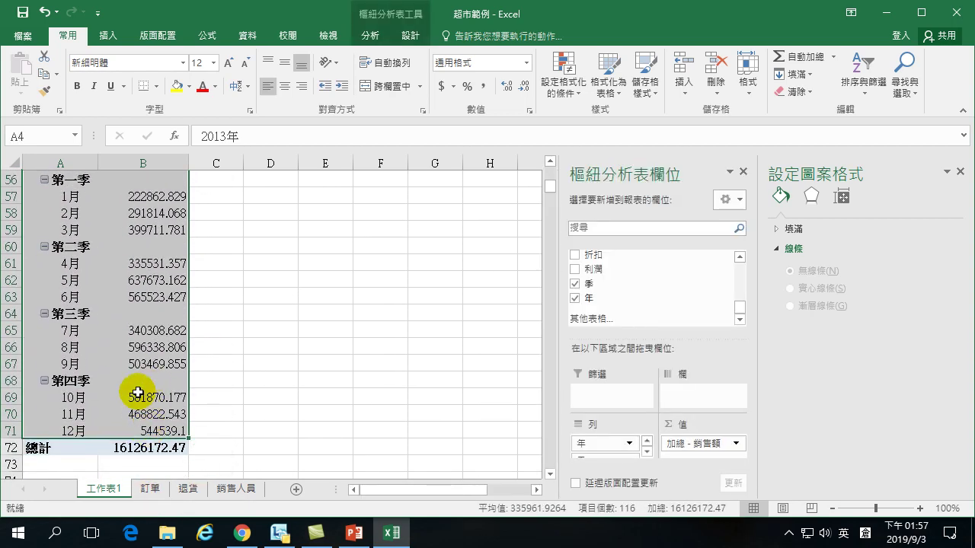
{"action": "scroll", "coordinate": [74, 256], "scroll_direction": "up", "scroll_amount": 2}
{"action": "scroll", "coordinate": [76, 257], "scroll_direction": "up", "scroll_amount": 16}
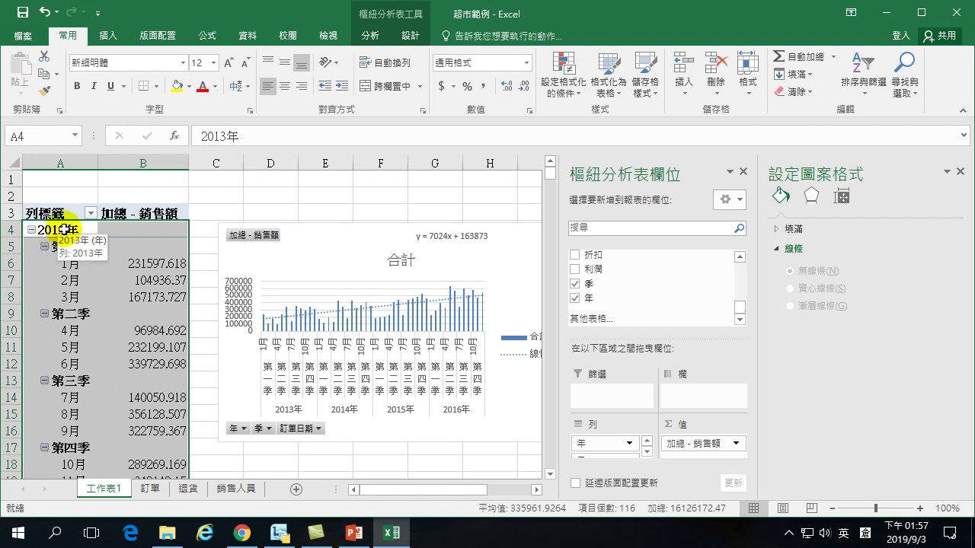
{"action": "scroll", "coordinate": [143, 253], "scroll_direction": "down", "scroll_amount": 20}
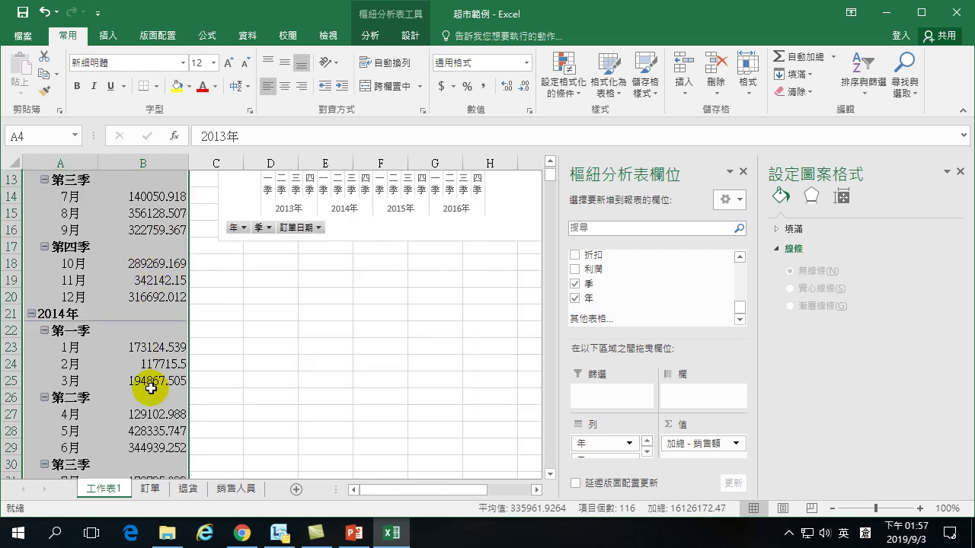
{"action": "scroll", "coordinate": [133, 293], "scroll_direction": "up", "scroll_amount": 5}
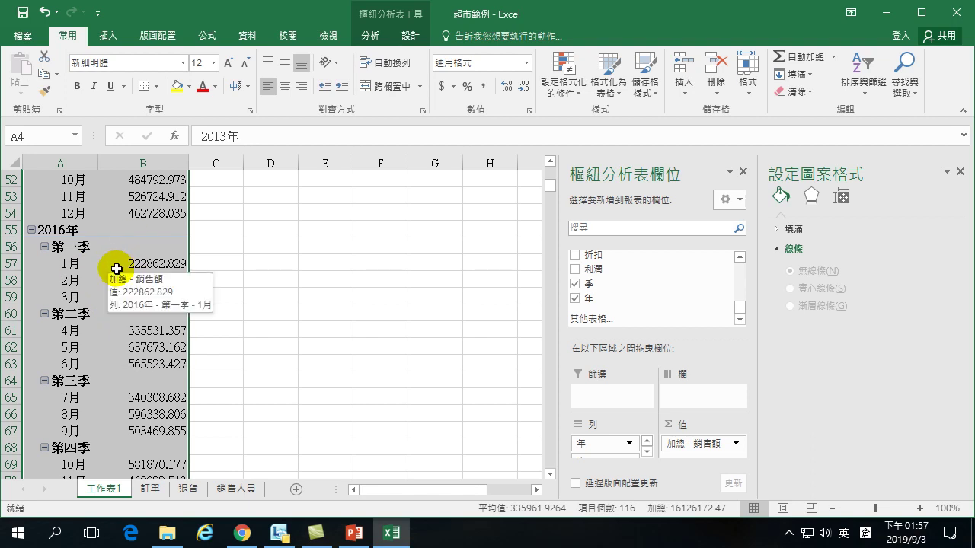
{"action": "scroll", "coordinate": [118, 268], "scroll_direction": "up", "scroll_amount": 17}
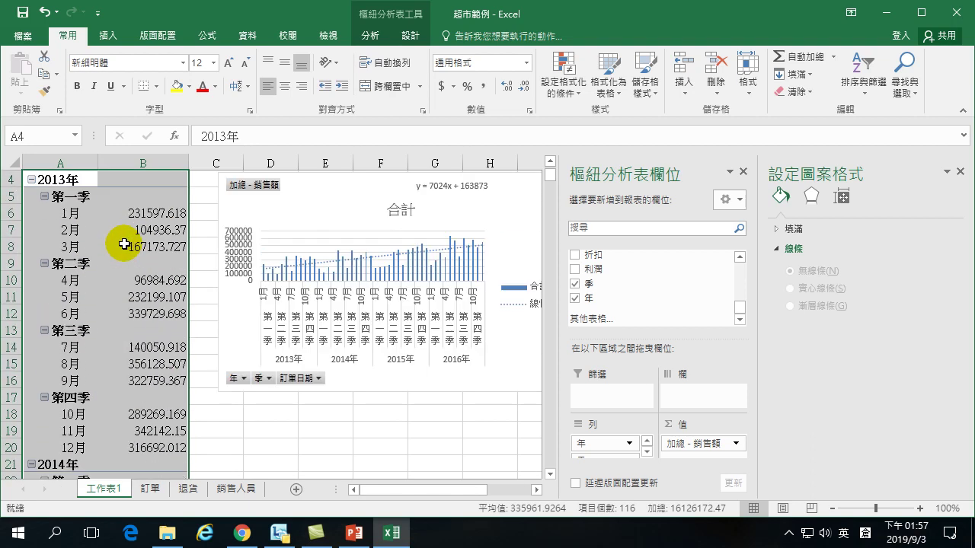
Copy the selected pivot data and paste it as values only into K4.
{"action": "left_click", "coordinate": [44, 77]}
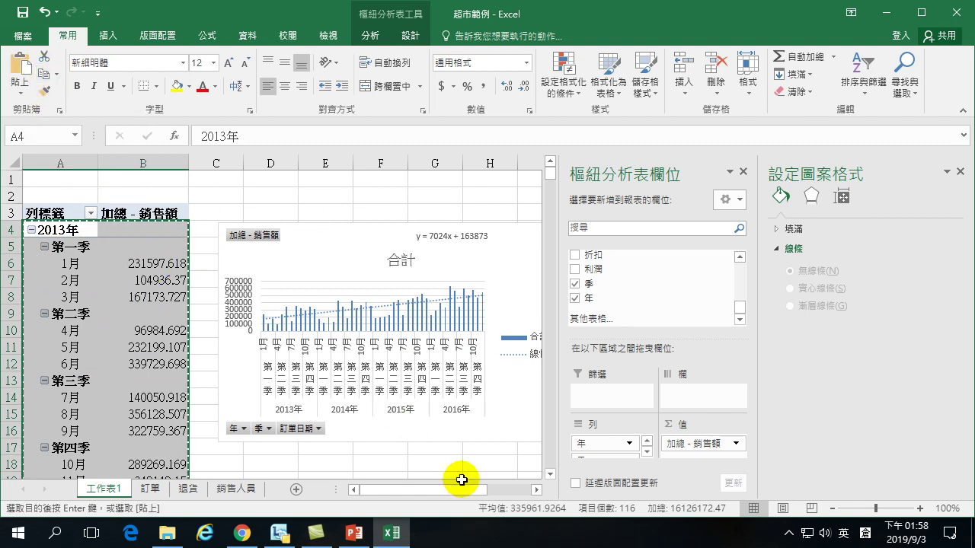
{"action": "left_click", "coordinate": [536, 490]}
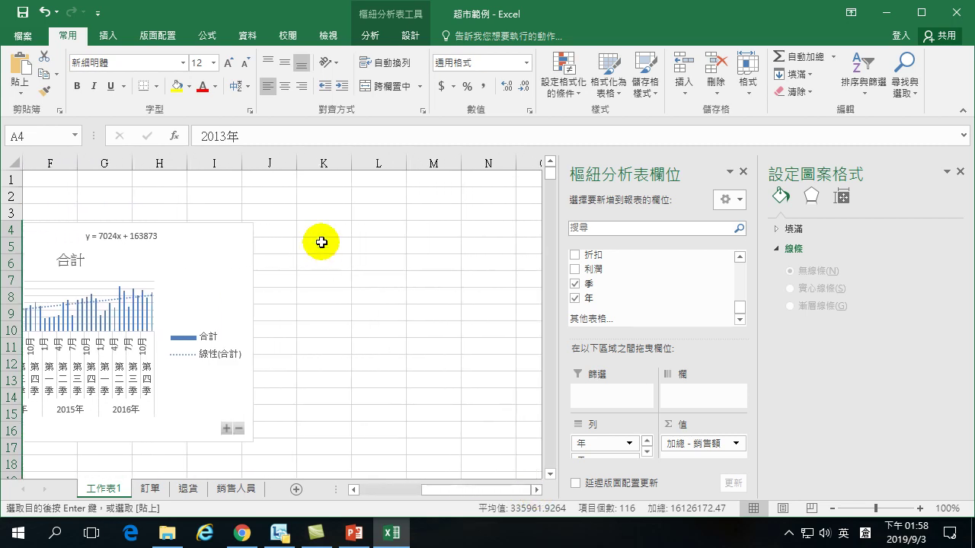
{"action": "right_click", "coordinate": [319, 226]}
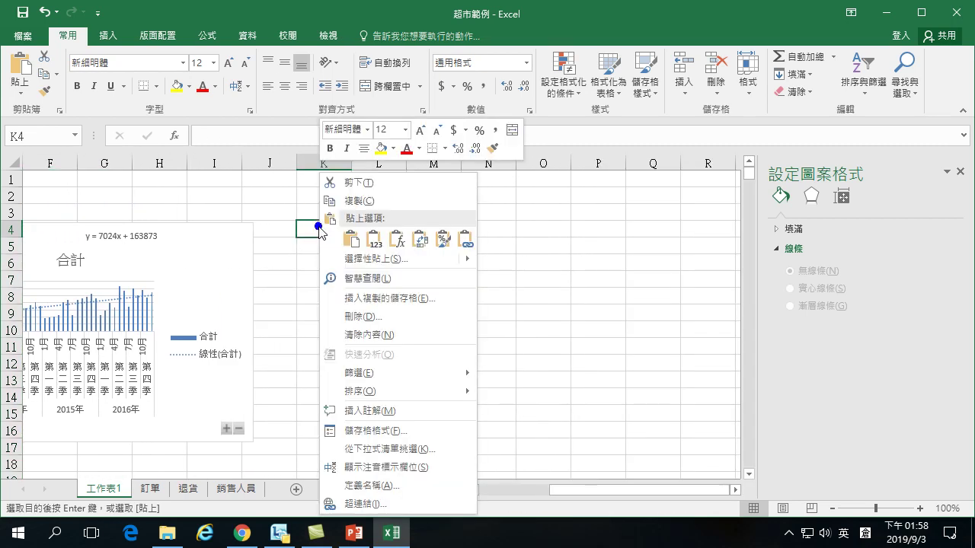
{"action": "mouse_move", "coordinate": [368, 261]}
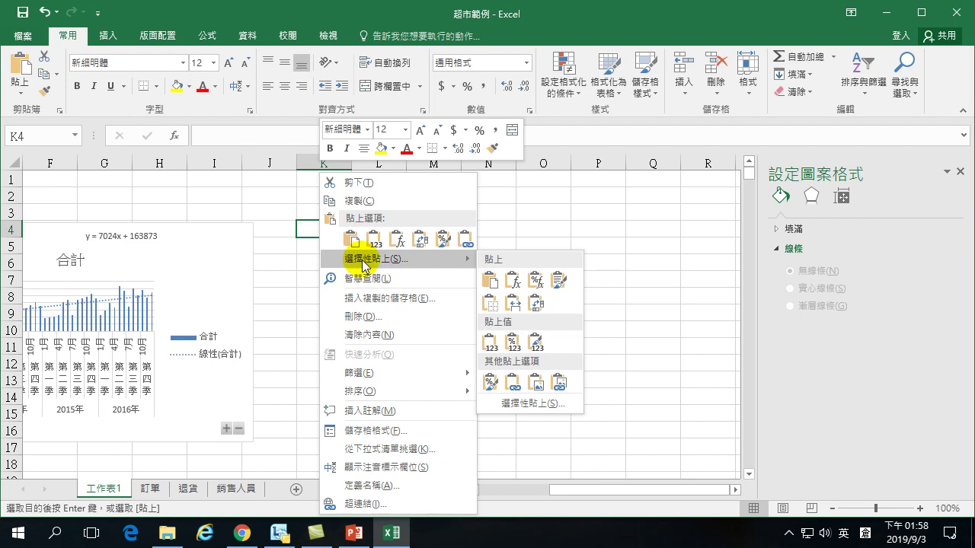
{"action": "left_click", "coordinate": [357, 261]}
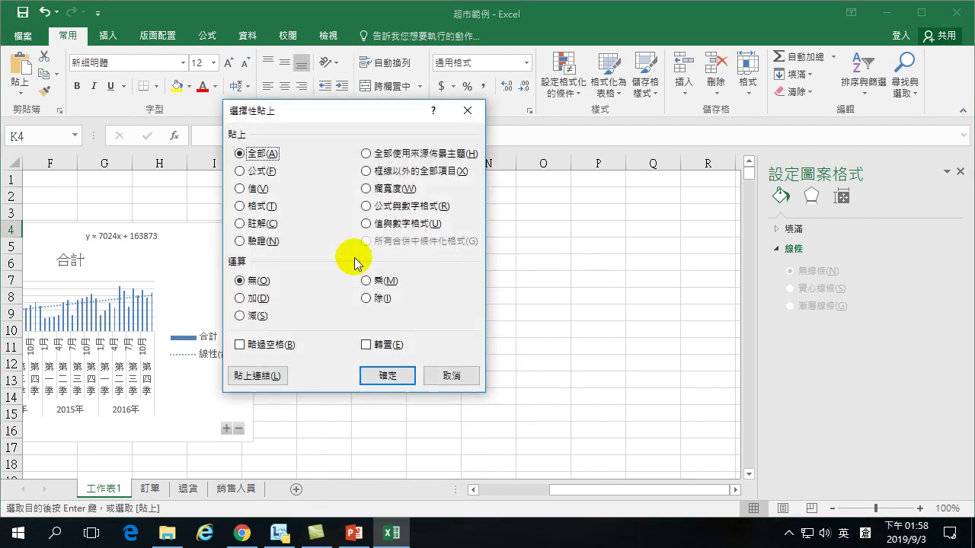
{"action": "left_click", "coordinate": [237, 188]}
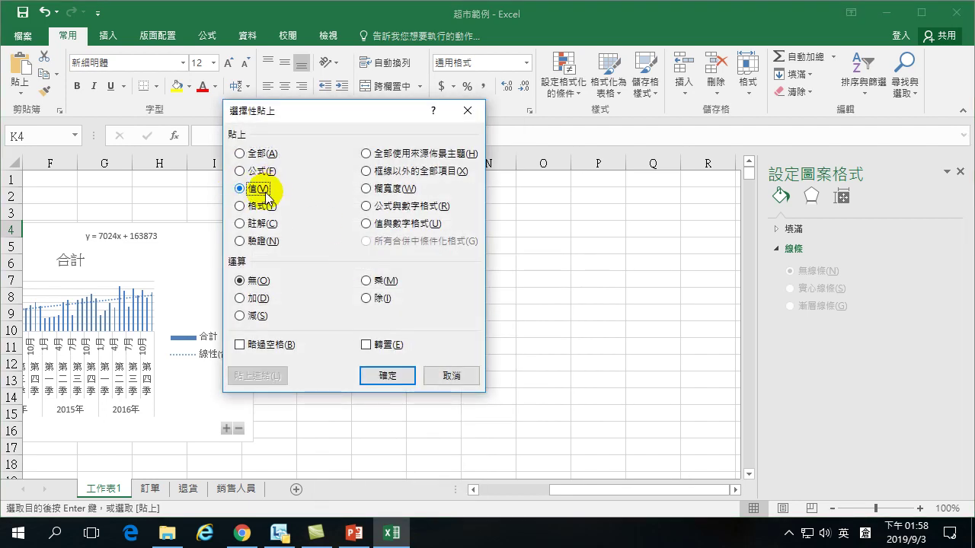
{"action": "left_click", "coordinate": [381, 375]}
{"action": "left_click", "coordinate": [485, 323]}
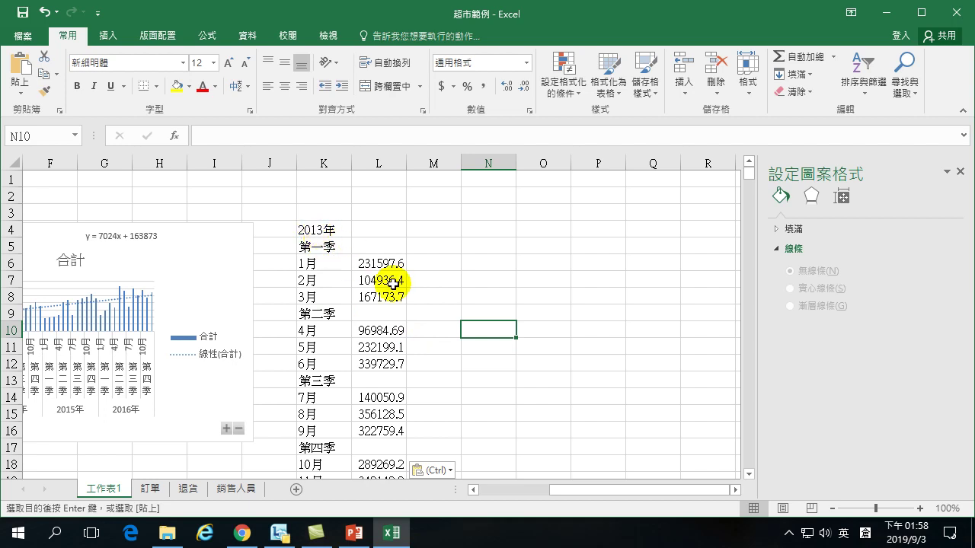
Delete the 2013年 and 第一季 heading cells in K:L, shifting cells up.
{"action": "left_click", "coordinate": [316, 230]}
{"action": "left_click_drag", "start_coordinate": [317, 235], "coordinate": [368, 243]}
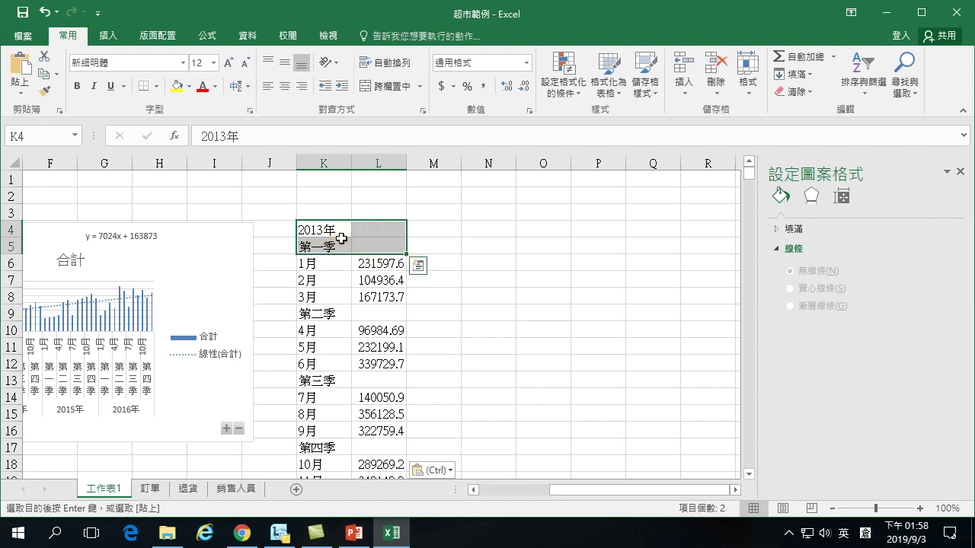
{"action": "right_click", "coordinate": [341, 239]}
{"action": "key", "text": "Escape"}
{"action": "left_click_drag", "start_coordinate": [320, 227], "coordinate": [372, 227]}
{"action": "right_click", "coordinate": [373, 223]}
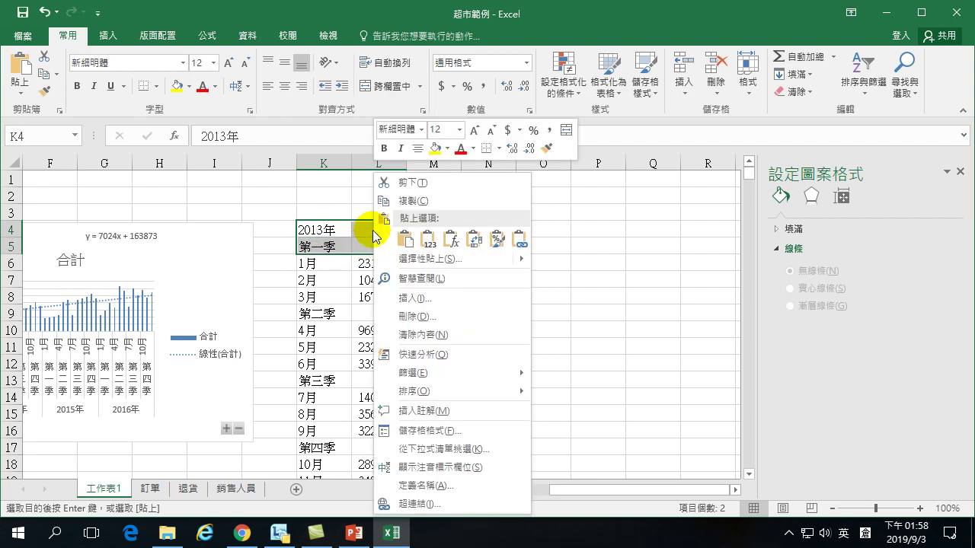
{"action": "left_click", "coordinate": [413, 317]}
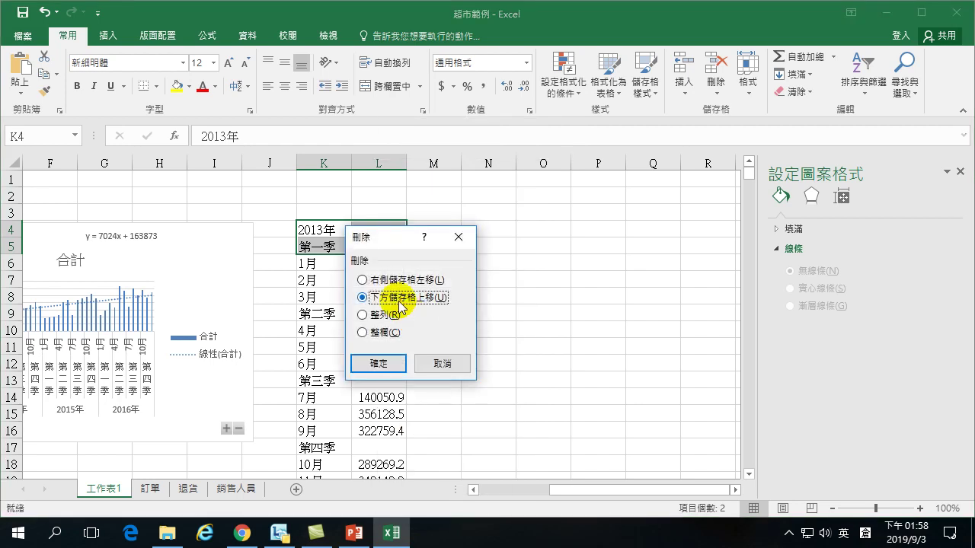
{"action": "left_click", "coordinate": [381, 365]}
Multi-select the remaining 2013 quarter headings plus the 2014 year and quarter headings.
{"action": "left_click_drag", "start_coordinate": [309, 280], "coordinate": [373, 279]}
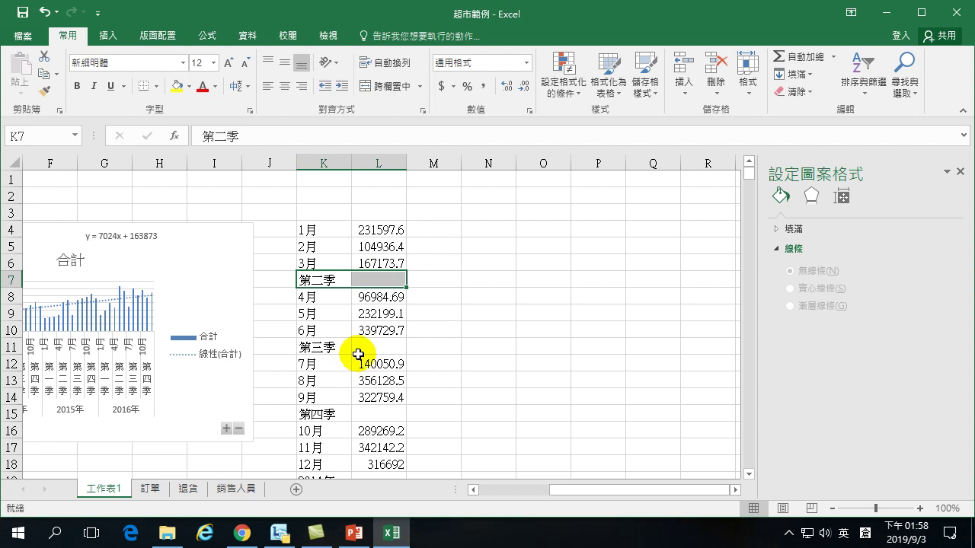
{"action": "left_click_drag", "start_coordinate": [315, 346], "coordinate": [373, 337]}
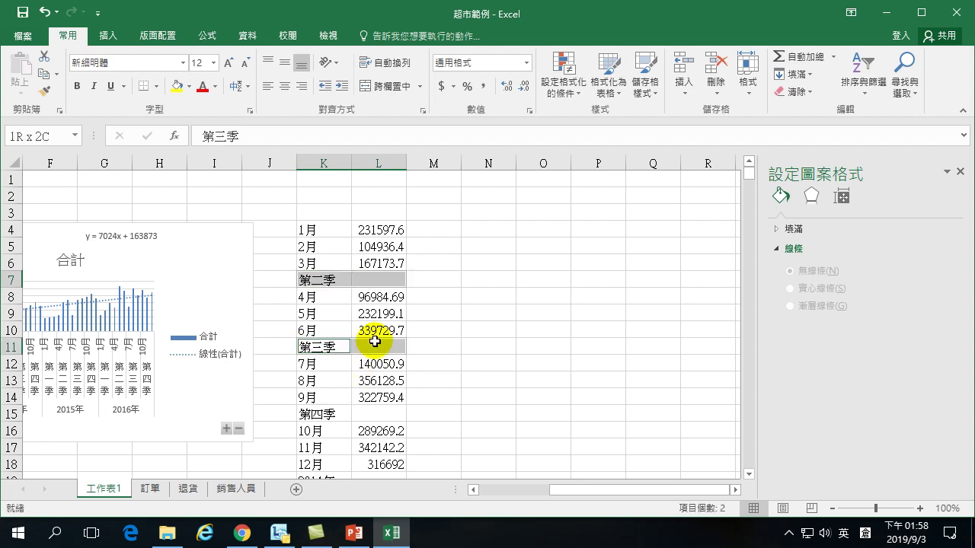
{"action": "left_click_drag", "start_coordinate": [309, 413], "coordinate": [365, 415]}
{"action": "scroll", "coordinate": [359, 424], "scroll_direction": "down", "scroll_amount": 3}
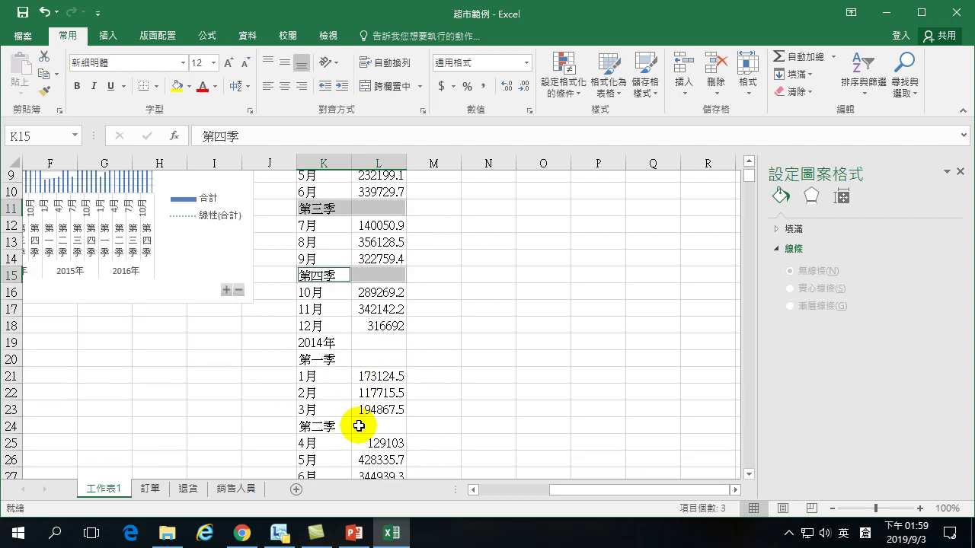
{"action": "left_click_drag", "start_coordinate": [326, 338], "coordinate": [370, 344]}
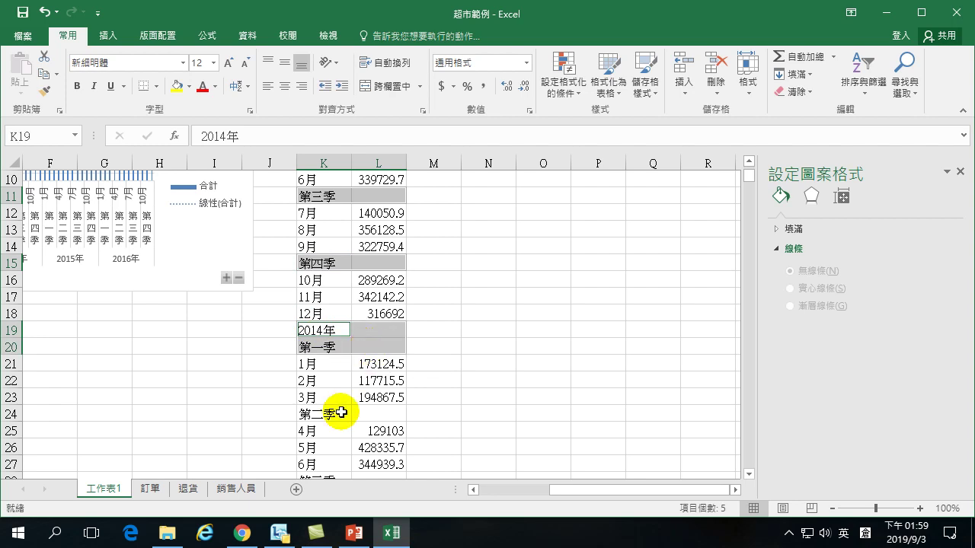
{"action": "left_click", "coordinate": [314, 414], "text": "ctrl"}
{"action": "left_click_drag", "start_coordinate": [314, 413], "coordinate": [374, 415]}
{"action": "scroll", "coordinate": [353, 429], "scroll_direction": "down", "scroll_amount": 4}
{"action": "left_click", "coordinate": [317, 279], "text": "ctrl"}
{"action": "left_click_drag", "start_coordinate": [318, 279], "coordinate": [365, 279]}
{"action": "left_click_drag", "start_coordinate": [320, 346], "coordinate": [374, 344]}
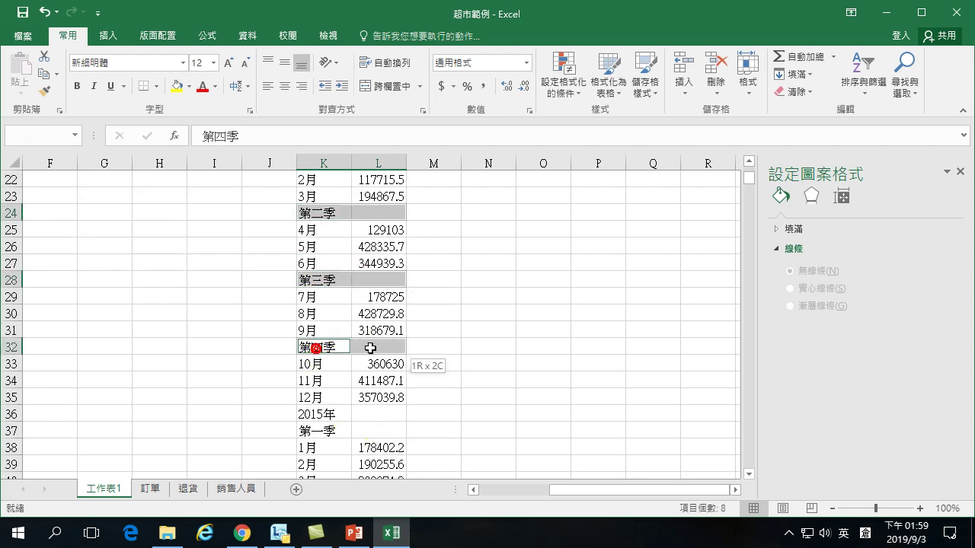
Add the 2015 and 2016 year and quarter headings, then delete all selected cells upward.
{"action": "left_click_drag", "start_coordinate": [337, 412], "coordinate": [364, 431]}
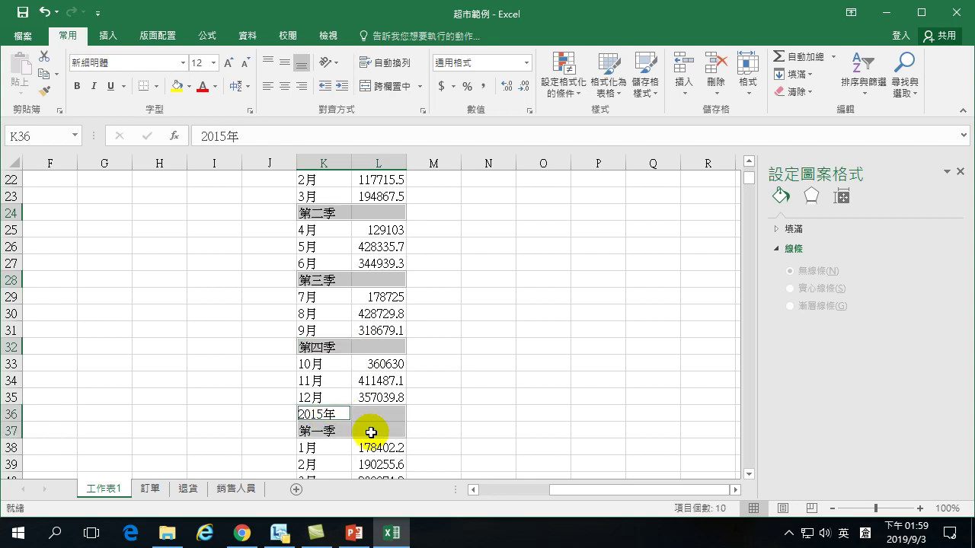
{"action": "scroll", "coordinate": [370, 431], "scroll_direction": "down", "scroll_amount": 4}
{"action": "left_click_drag", "start_coordinate": [313, 296], "coordinate": [375, 293]}
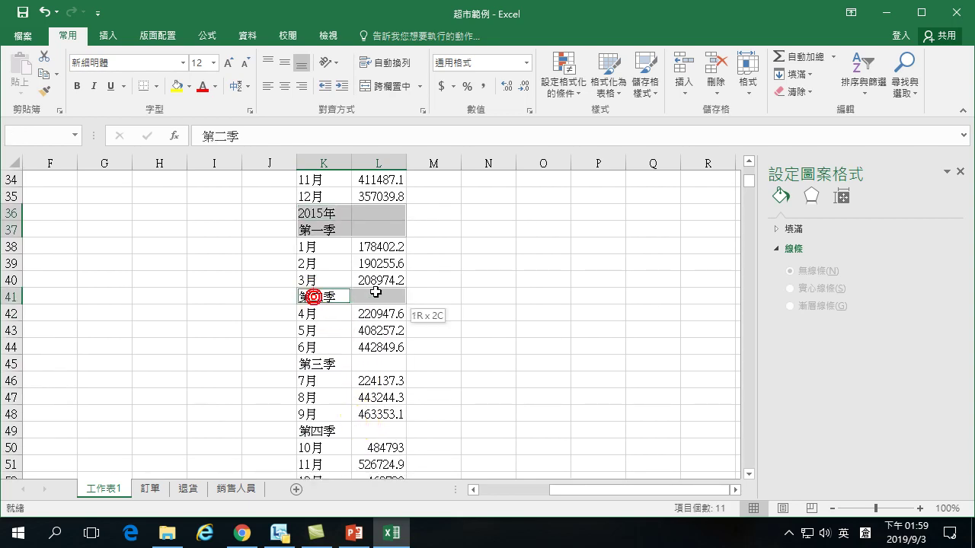
{"action": "left_click_drag", "start_coordinate": [318, 363], "coordinate": [383, 361], "text": "ctrl"}
{"action": "left_click_drag", "start_coordinate": [313, 428], "coordinate": [362, 430], "text": "ctrl"}
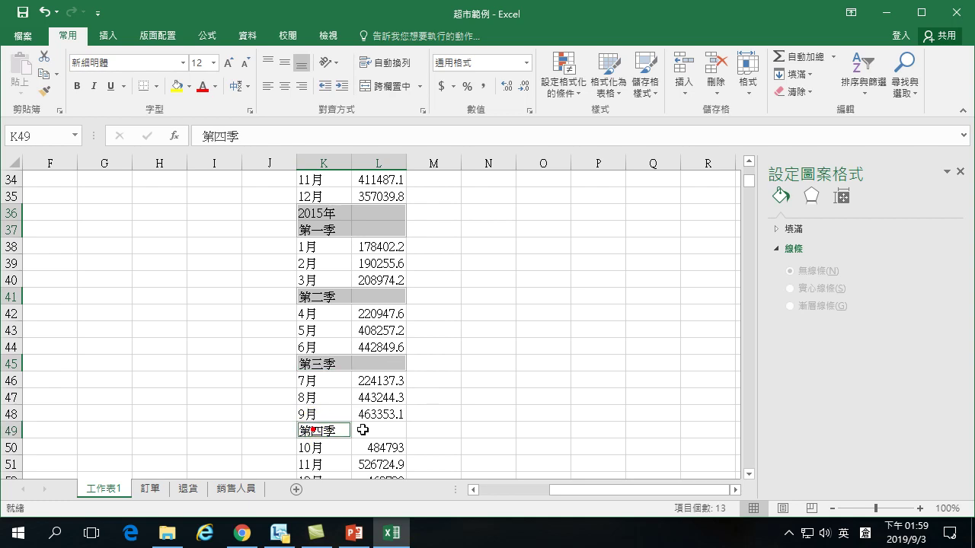
{"action": "scroll", "coordinate": [343, 402], "scroll_direction": "down", "scroll_amount": 5}
{"action": "left_click_drag", "start_coordinate": [321, 247], "coordinate": [371, 261], "text": "ctrl"}
{"action": "left_click_drag", "start_coordinate": [309, 327], "coordinate": [381, 328], "text": "ctrl"}
{"action": "left_click_drag", "start_coordinate": [313, 397], "coordinate": [380, 399], "text": "ctrl"}
{"action": "scroll", "coordinate": [343, 400], "scroll_direction": "down", "scroll_amount": 4}
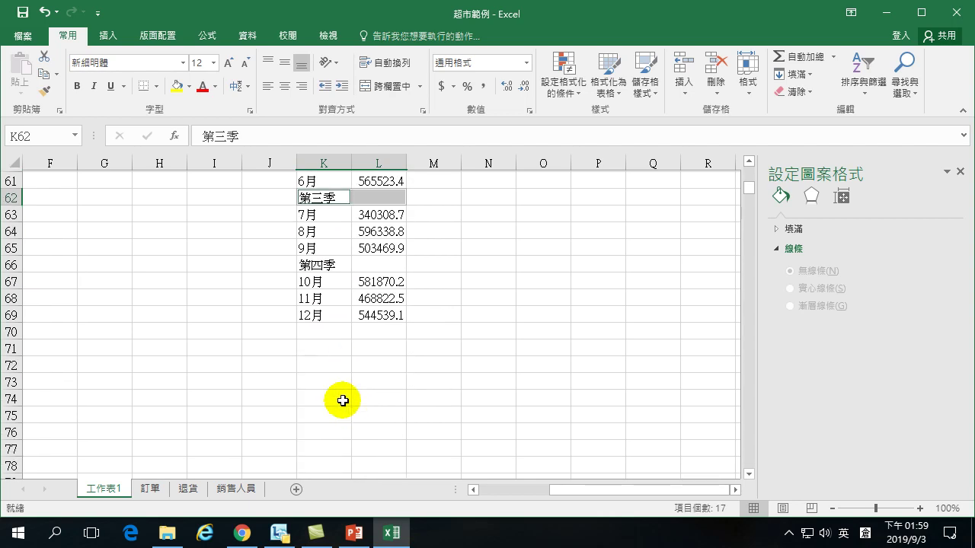
{"action": "left_click_drag", "start_coordinate": [322, 264], "coordinate": [370, 263], "text": "ctrl"}
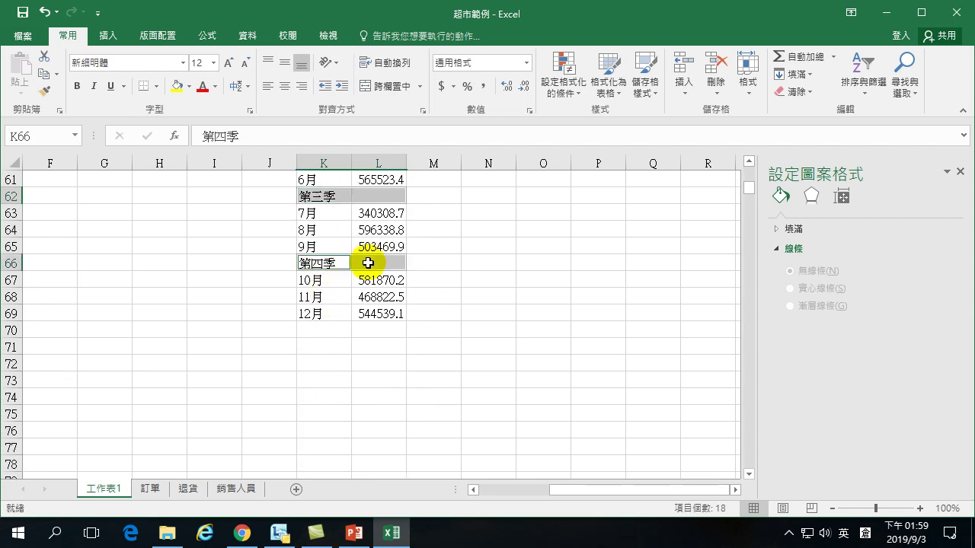
{"action": "right_click", "coordinate": [369, 266]}
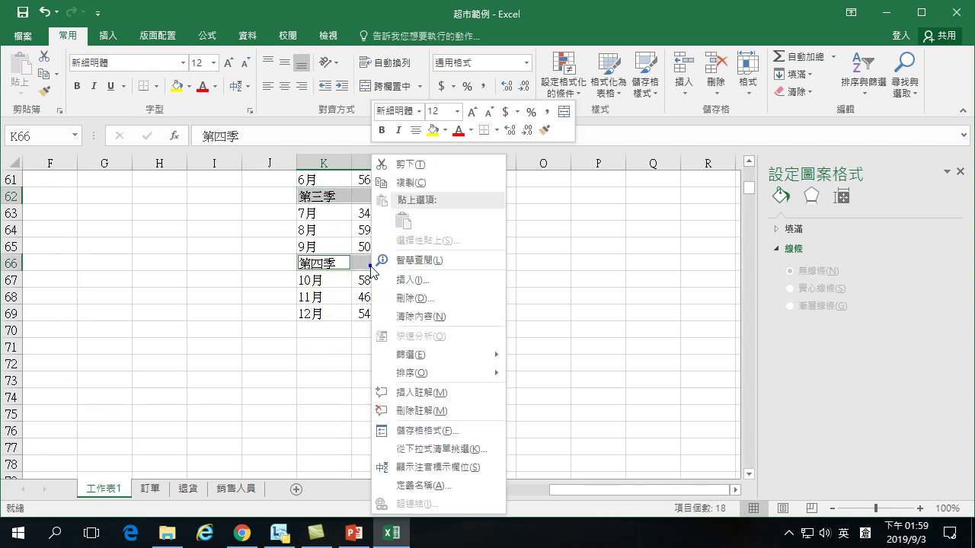
{"action": "left_click", "coordinate": [408, 299]}
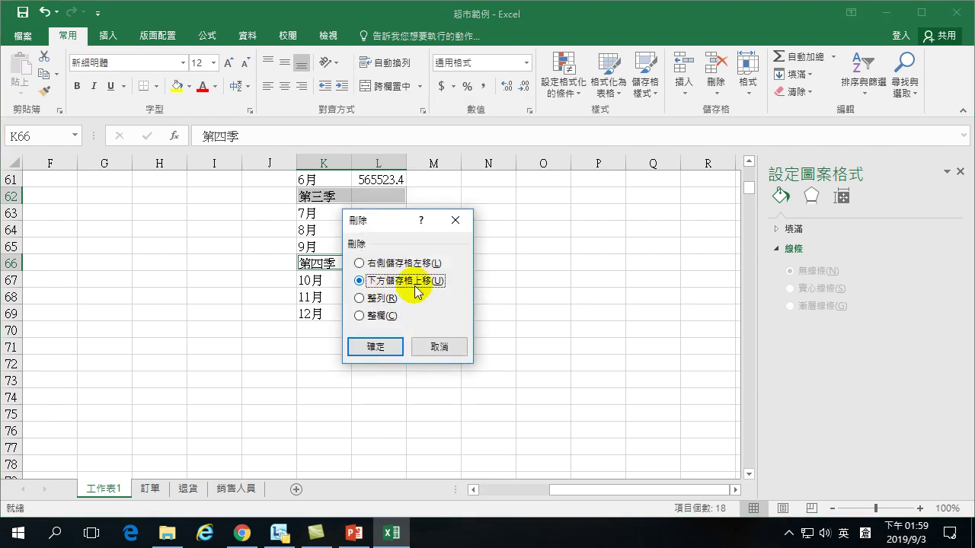
{"action": "left_click", "coordinate": [376, 347]}
{"action": "scroll", "coordinate": [405, 262], "scroll_direction": "up", "scroll_amount": 18}
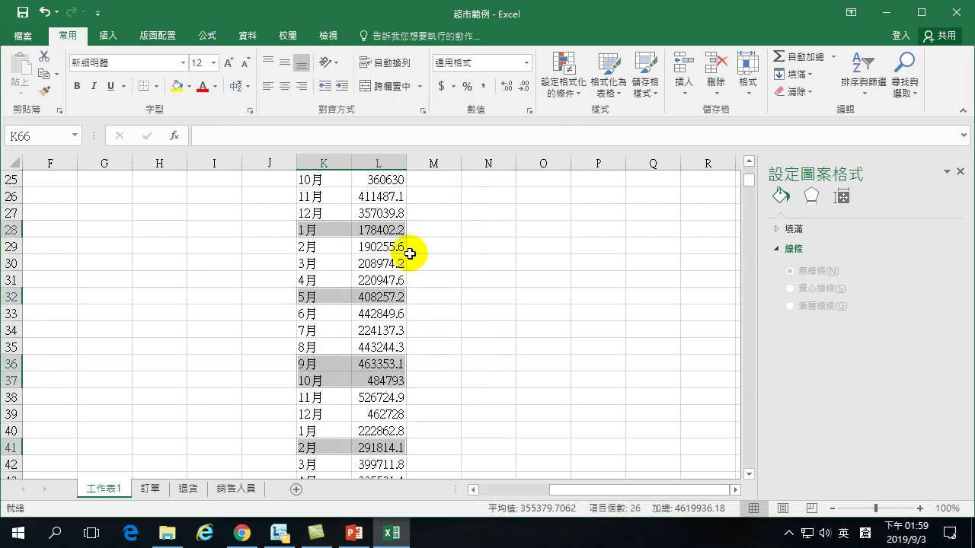
{"action": "scroll", "coordinate": [405, 267], "scroll_direction": "up", "scroll_amount": 3}
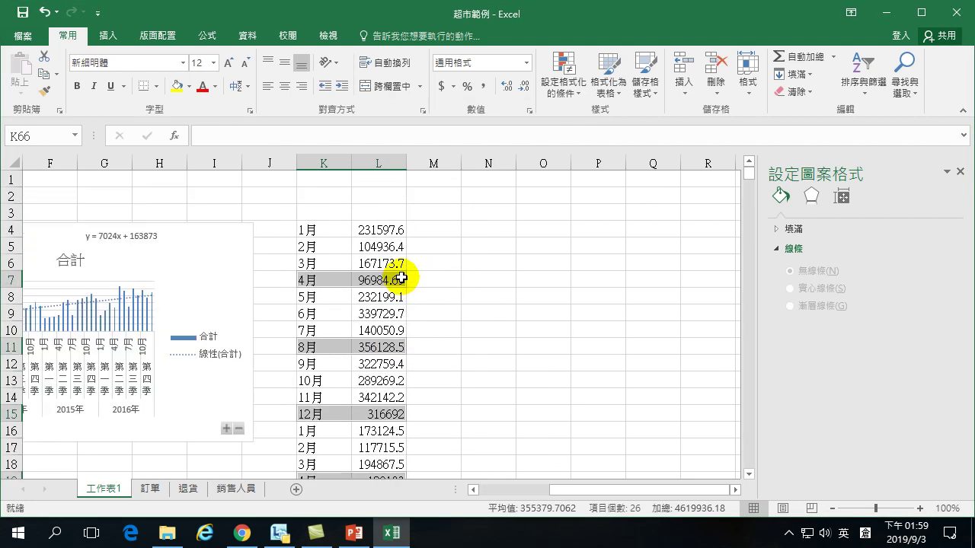
{"action": "left_click", "coordinate": [320, 229]}
{"action": "left_click_drag", "start_coordinate": [321, 230], "coordinate": [325, 412]}
{"action": "scroll", "coordinate": [325, 413], "scroll_direction": "down", "scroll_amount": 2}
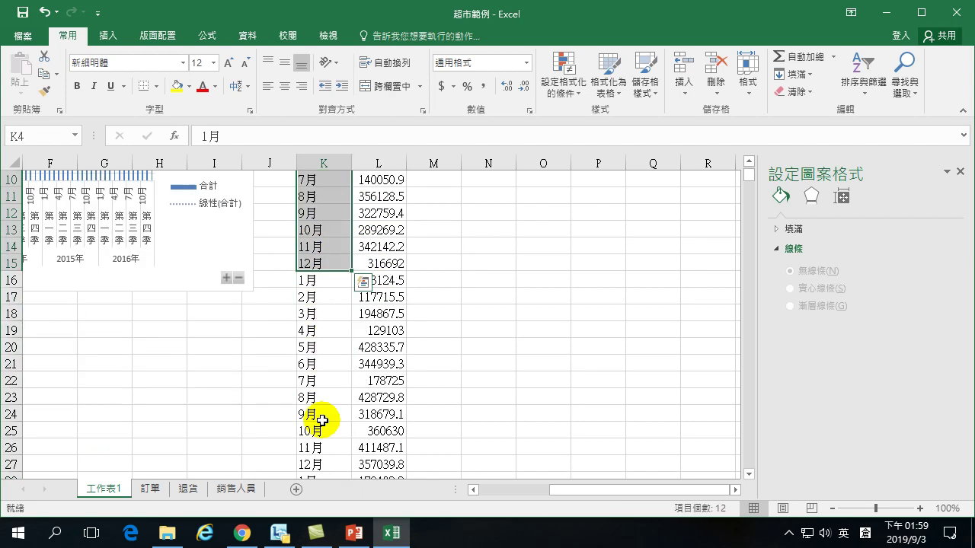
{"action": "left_click_drag", "start_coordinate": [320, 278], "coordinate": [325, 466]}
{"action": "scroll", "coordinate": [325, 470], "scroll_direction": "down", "scroll_amount": 5}
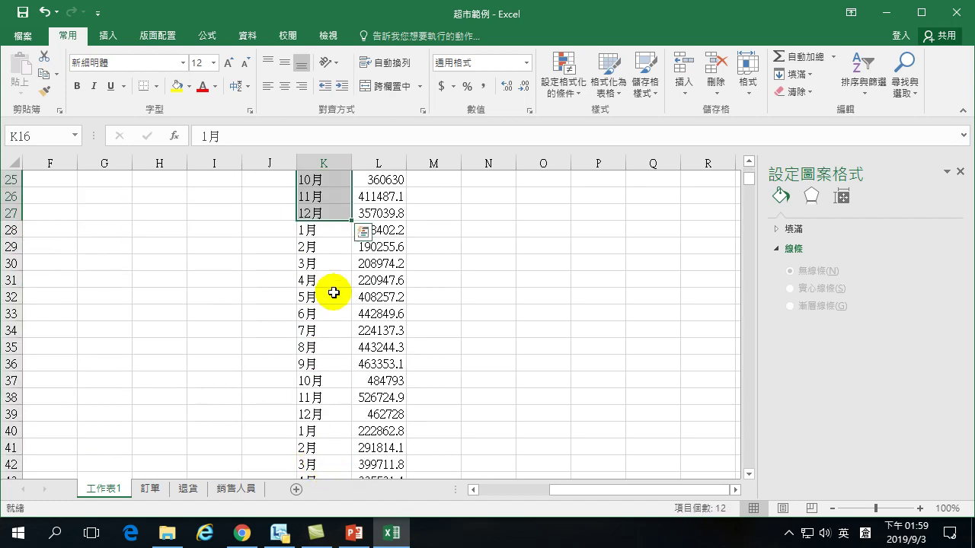
{"action": "left_click", "coordinate": [322, 230]}
{"action": "left_click_drag", "start_coordinate": [323, 230], "coordinate": [321, 413]}
{"action": "scroll", "coordinate": [323, 417], "scroll_direction": "down", "scroll_amount": 4}
{"action": "left_click_drag", "start_coordinate": [323, 230], "coordinate": [333, 416]}
{"action": "scroll", "coordinate": [361, 365], "scroll_direction": "up", "scroll_amount": 12}
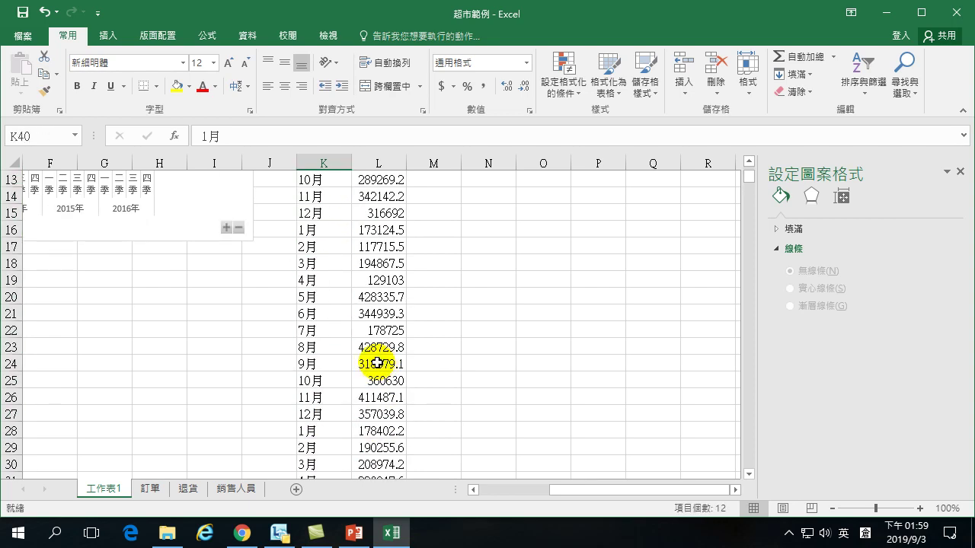
{"action": "left_click", "coordinate": [328, 229]}
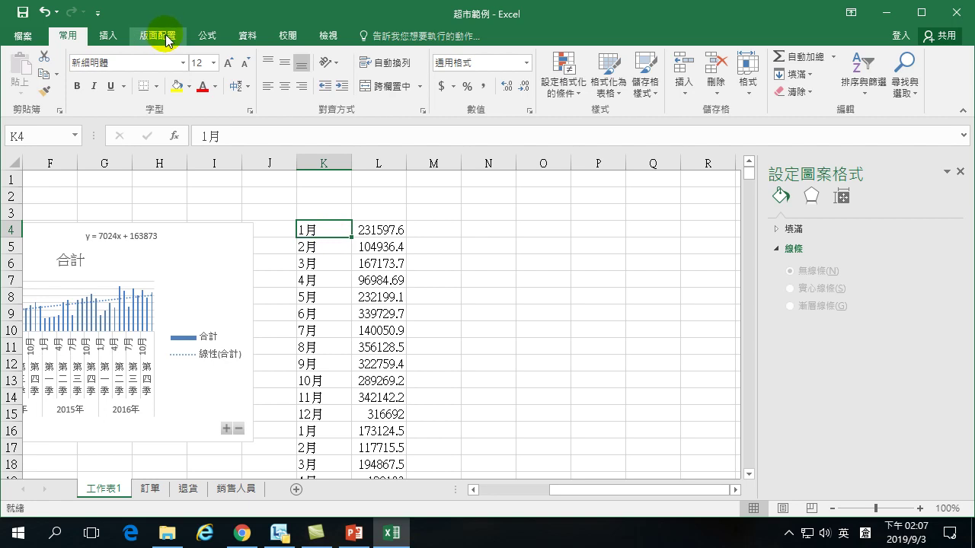
Show the 資料 ribbon and inspect month labels K4–K16, finding where the second year begins.
{"action": "left_click", "coordinate": [246, 36]}
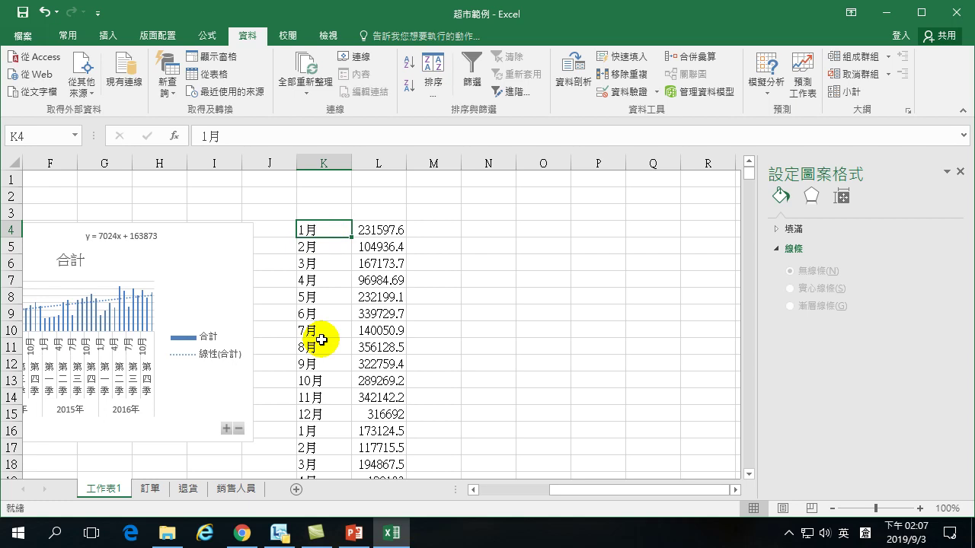
{"action": "left_click", "coordinate": [316, 245]}
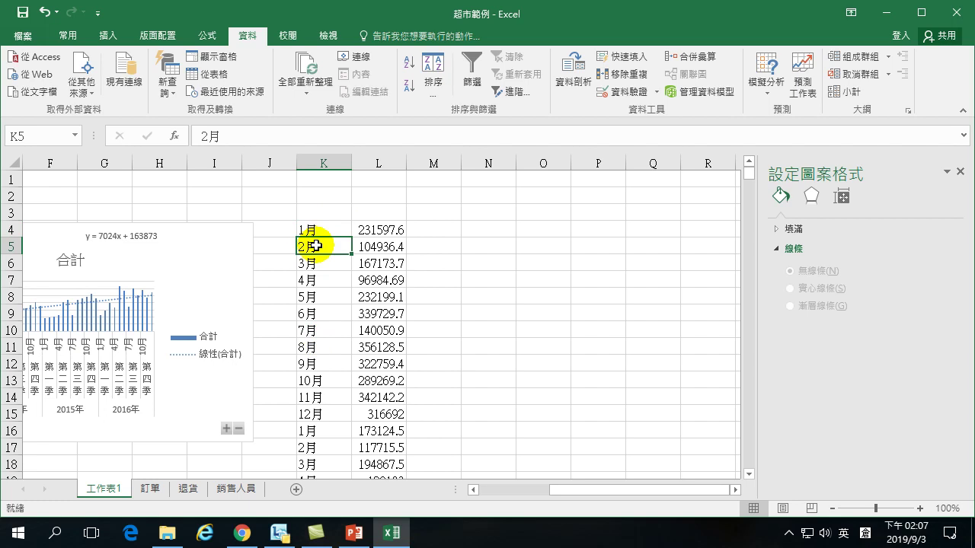
{"action": "left_click", "coordinate": [316, 262]}
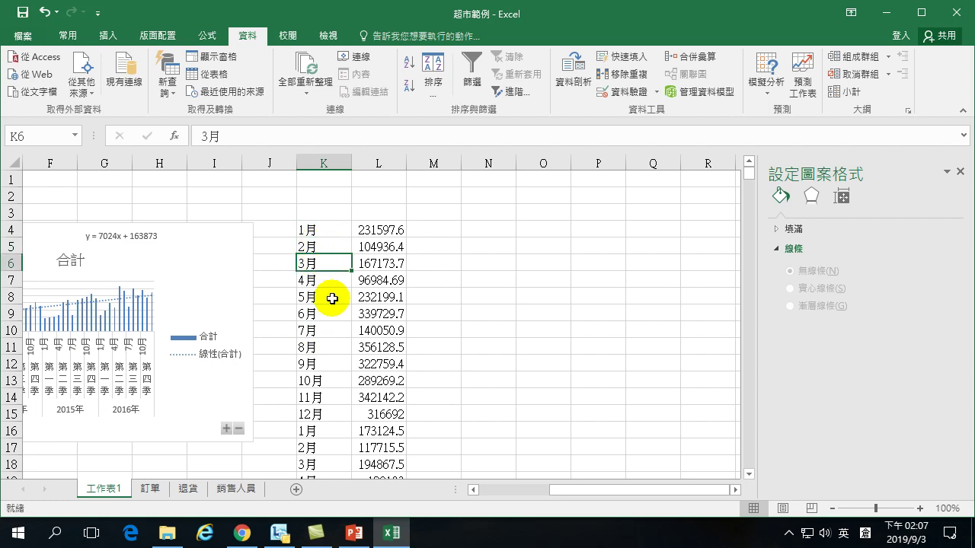
{"action": "left_click", "coordinate": [315, 397]}
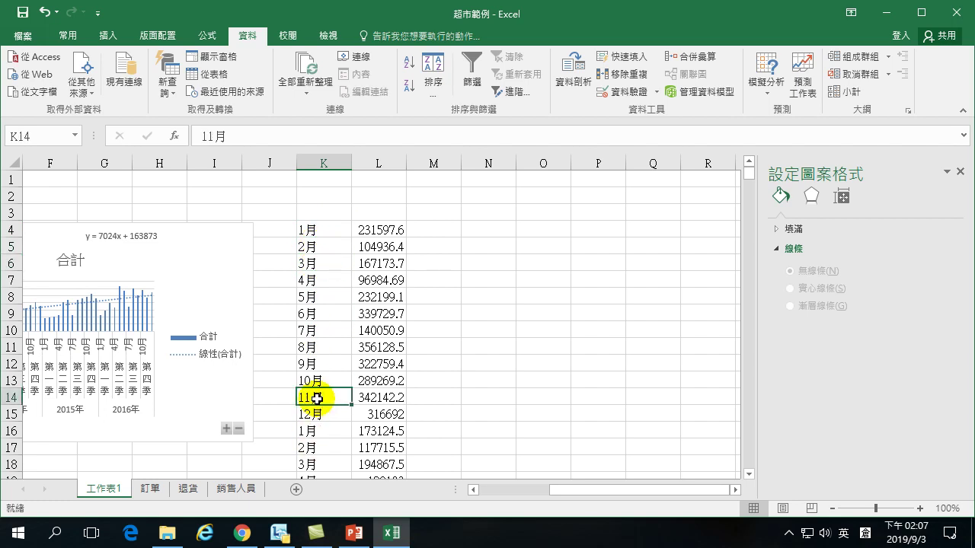
{"action": "left_click", "coordinate": [323, 415]}
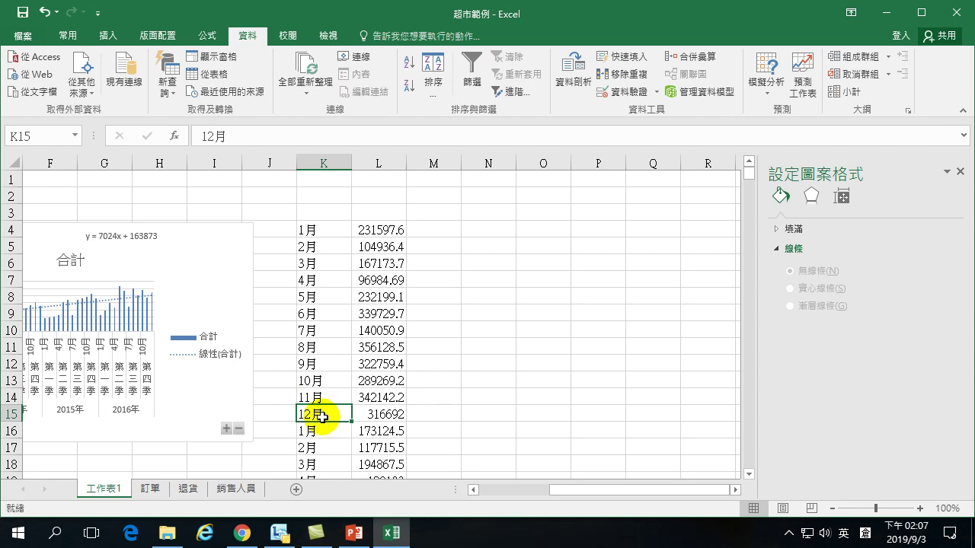
{"action": "left_click", "coordinate": [320, 432]}
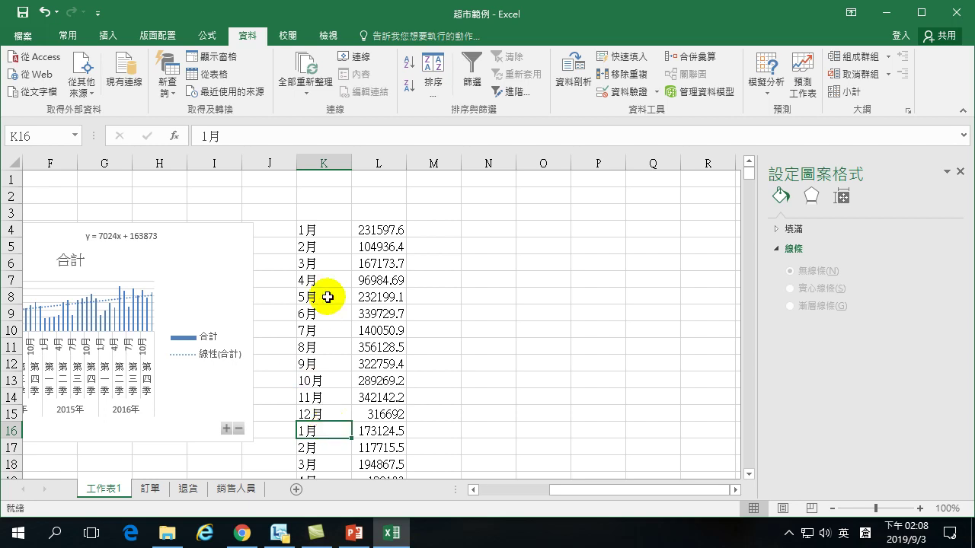
{"action": "left_click", "coordinate": [326, 227]}
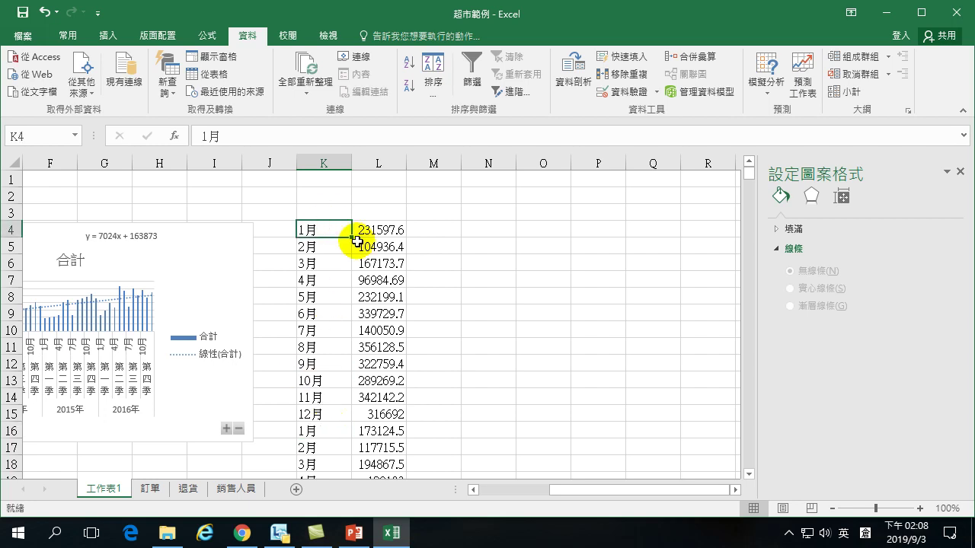
Enter the date 2013/1 in K4 so it displays as Jan-13.
{"action": "type", "text": "2"}
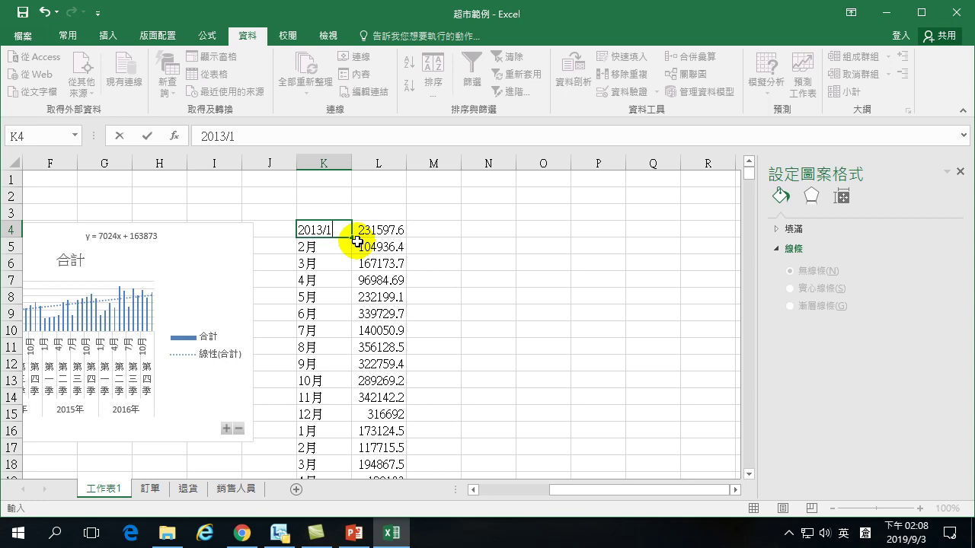
{"action": "type", "text": "013/1"}
{"action": "key", "text": "Return"}
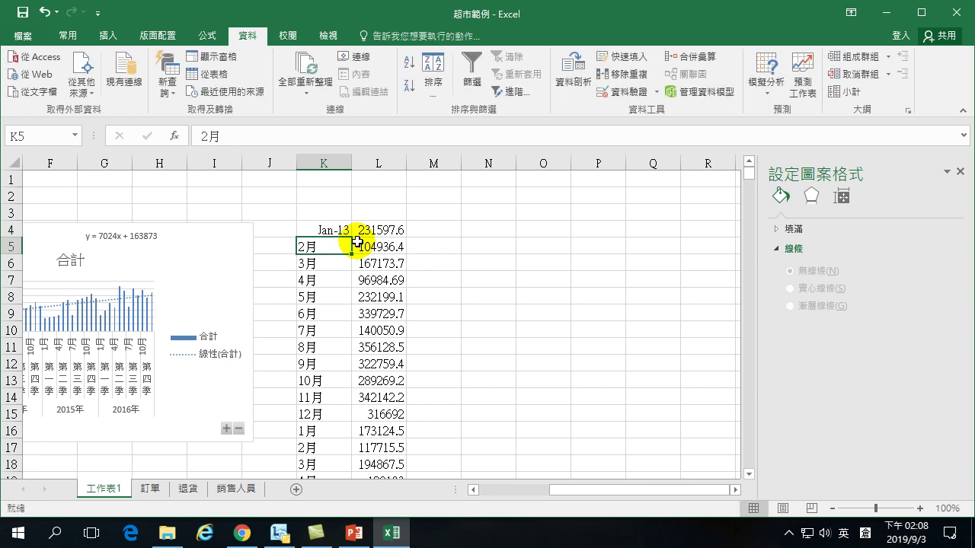
{"action": "left_click", "coordinate": [318, 226]}
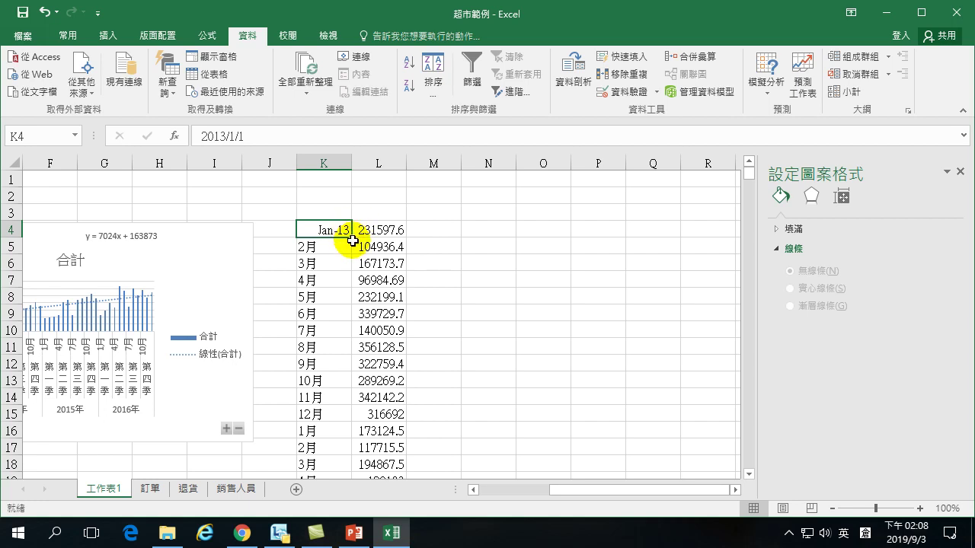
Re-enter 2013/1 in K4 and auto-fill monthly dates down column K with the fill handle.
{"action": "left_click_drag", "start_coordinate": [350, 238], "coordinate": [346, 431]}
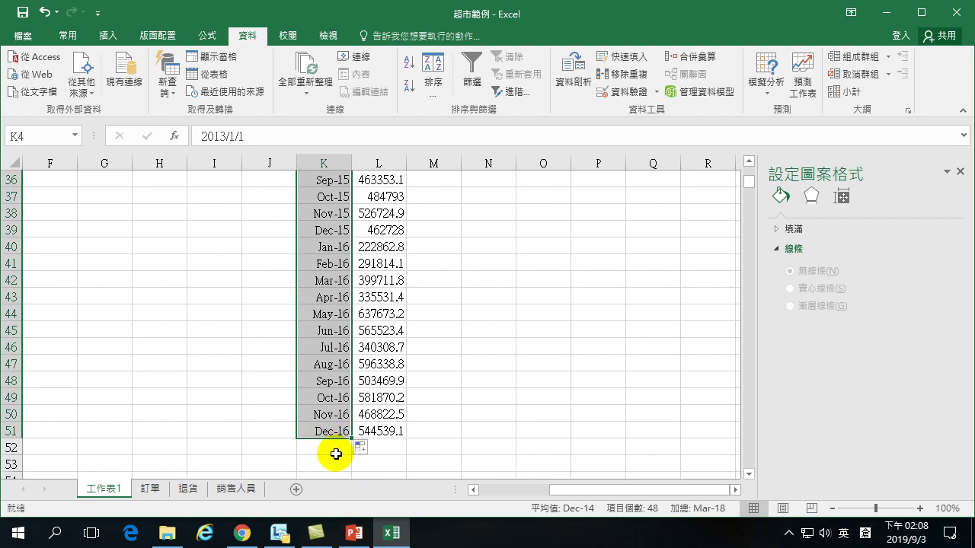
{"action": "scroll", "coordinate": [320, 425], "scroll_direction": "up", "scroll_amount": 12}
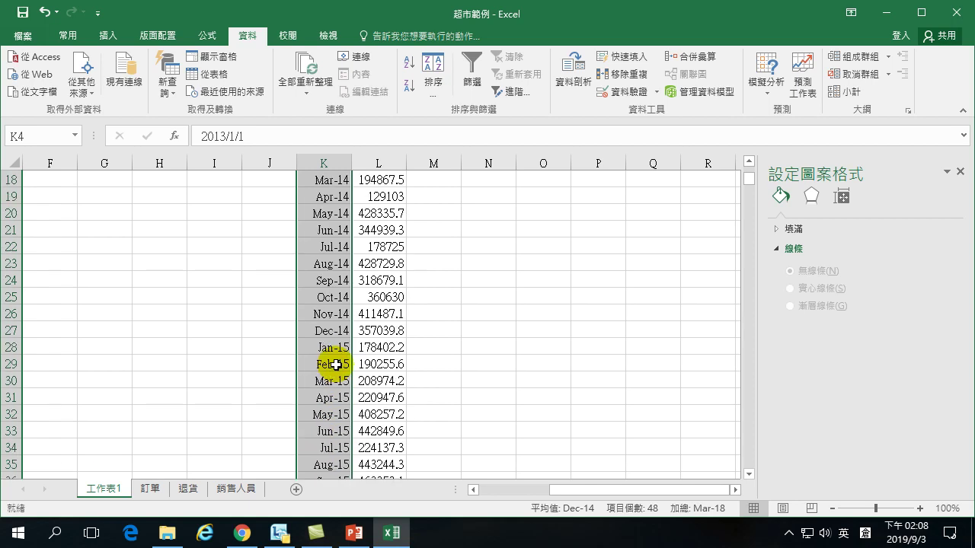
{"action": "left_click", "coordinate": [44, 12]}
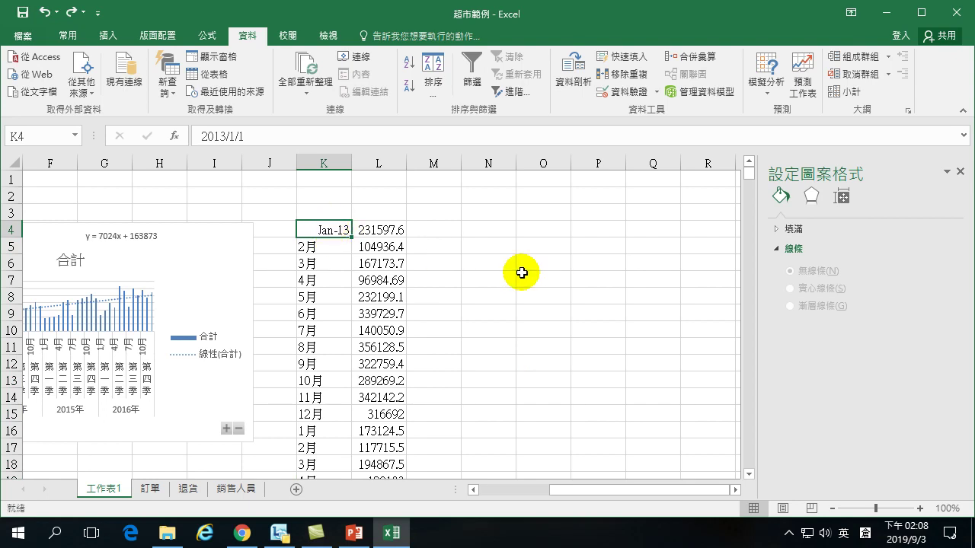
{"action": "type", "text": "2013/1"}
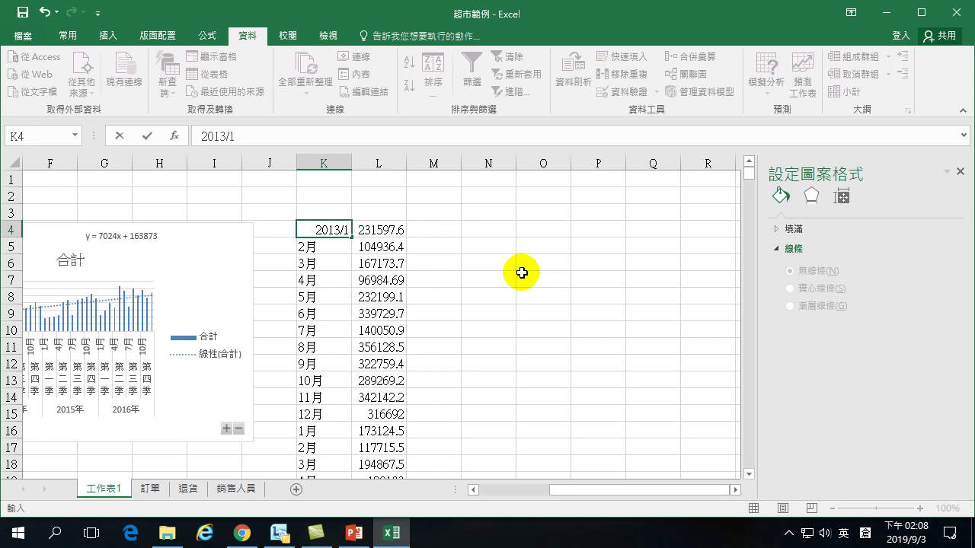
{"action": "key", "text": "Return"}
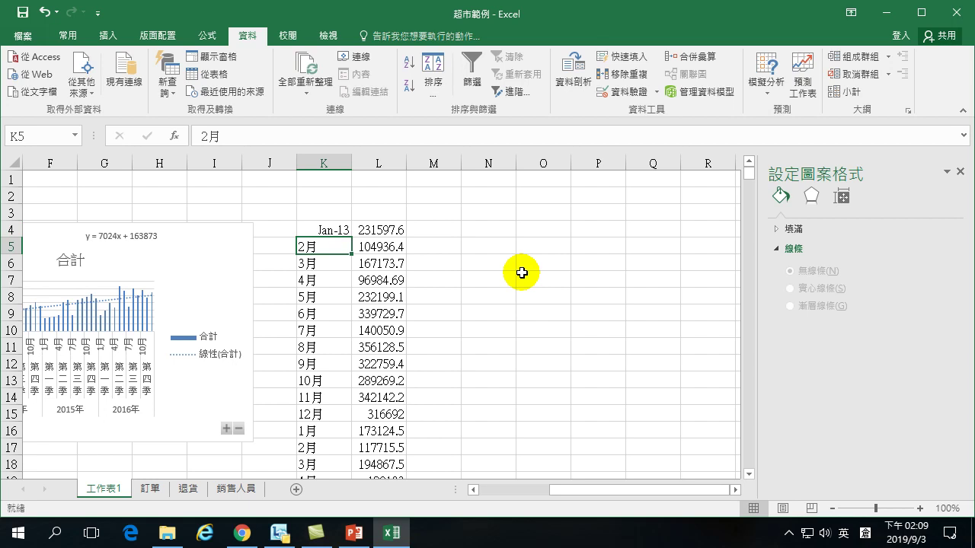
{"action": "left_click", "coordinate": [335, 228]}
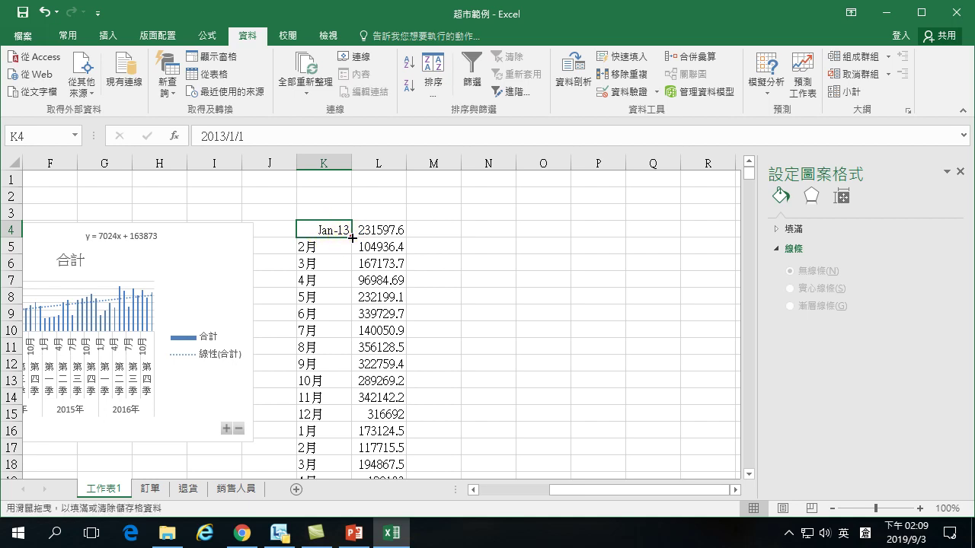
{"action": "double_click", "coordinate": [351, 237]}
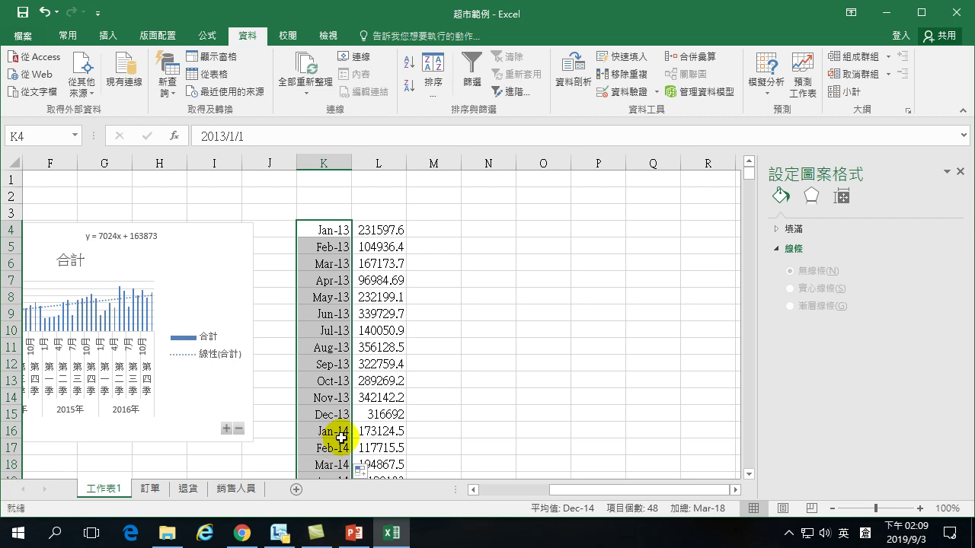
Verify dates K4–K17 run monthly from Jan-13 into early 2014.
{"action": "left_click", "coordinate": [314, 228]}
{"action": "left_click", "coordinate": [311, 245]}
{"action": "left_click", "coordinate": [307, 262]}
{"action": "left_click", "coordinate": [305, 279]}
{"action": "left_click", "coordinate": [307, 296]}
{"action": "left_click", "coordinate": [312, 313]}
{"action": "left_click", "coordinate": [319, 330]}
{"action": "left_click", "coordinate": [323, 347]}
{"action": "left_click", "coordinate": [327, 364]}
{"action": "left_click", "coordinate": [326, 380]}
{"action": "left_click", "coordinate": [329, 397]}
{"action": "left_click", "coordinate": [333, 414]}
{"action": "scroll", "coordinate": [332, 414], "scroll_direction": "down", "scroll_amount": 3}
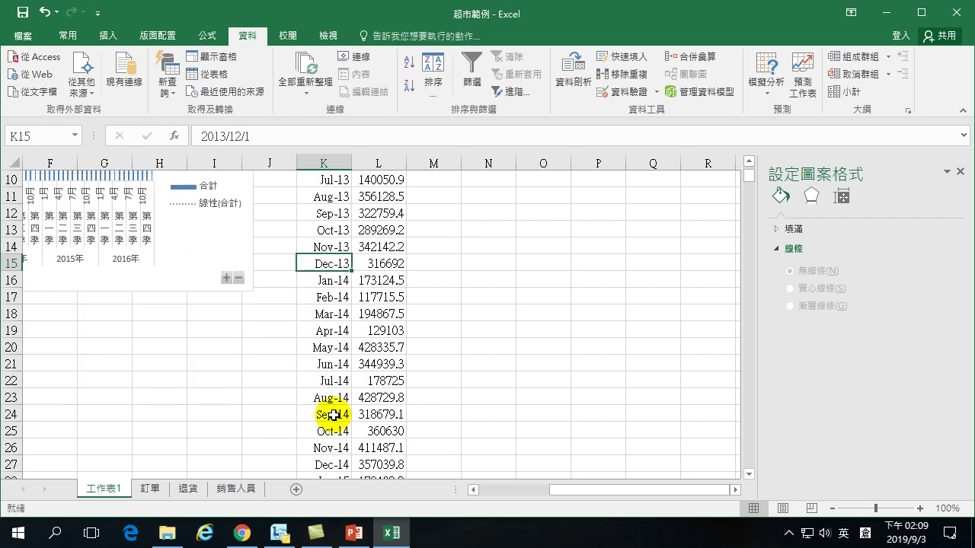
{"action": "left_click", "coordinate": [344, 282]}
{"action": "left_click", "coordinate": [323, 298]}
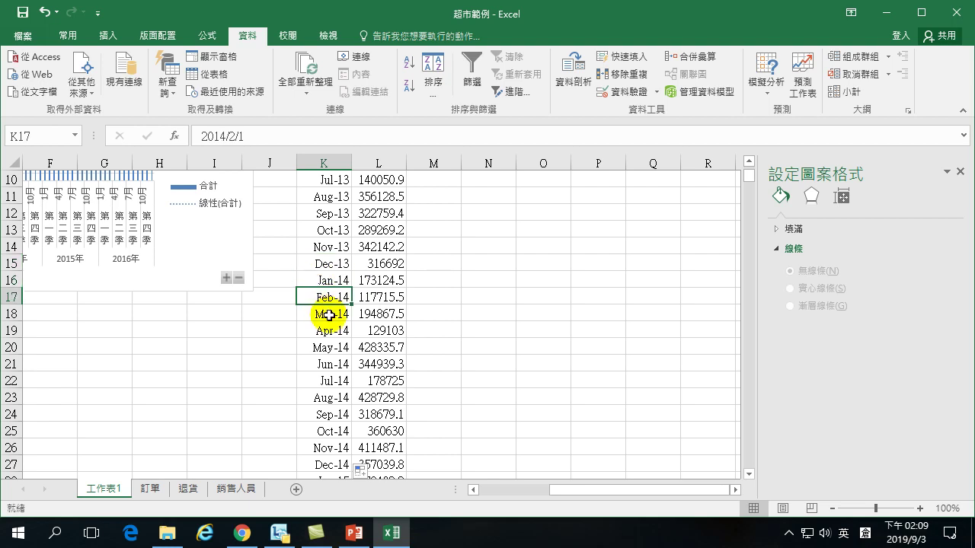
{"action": "scroll", "coordinate": [337, 344], "scroll_direction": "up", "scroll_amount": 3}
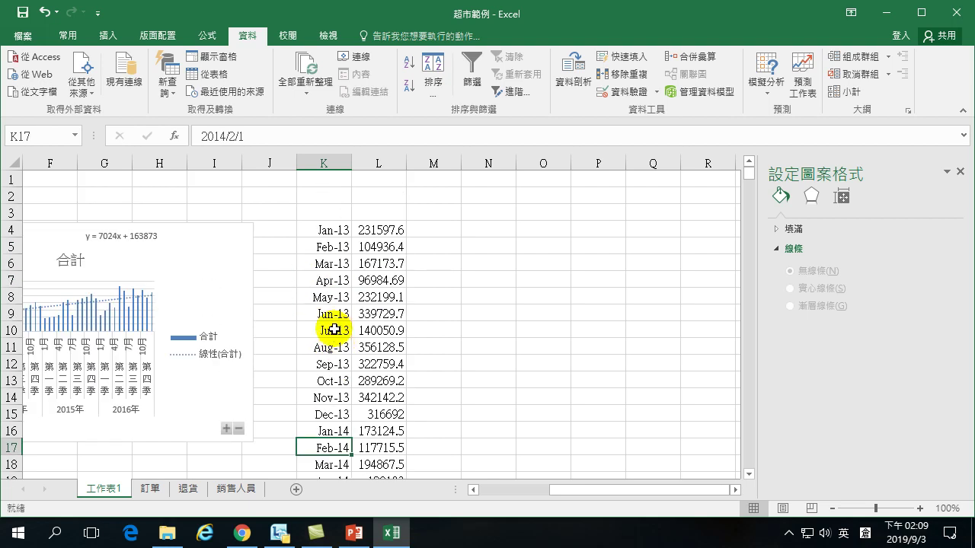
{"action": "left_click", "coordinate": [334, 282]}
Create a forecast worksheet from the K–L data starting at K4, keeping end date 2018/12/1.
{"action": "left_click", "coordinate": [323, 230]}
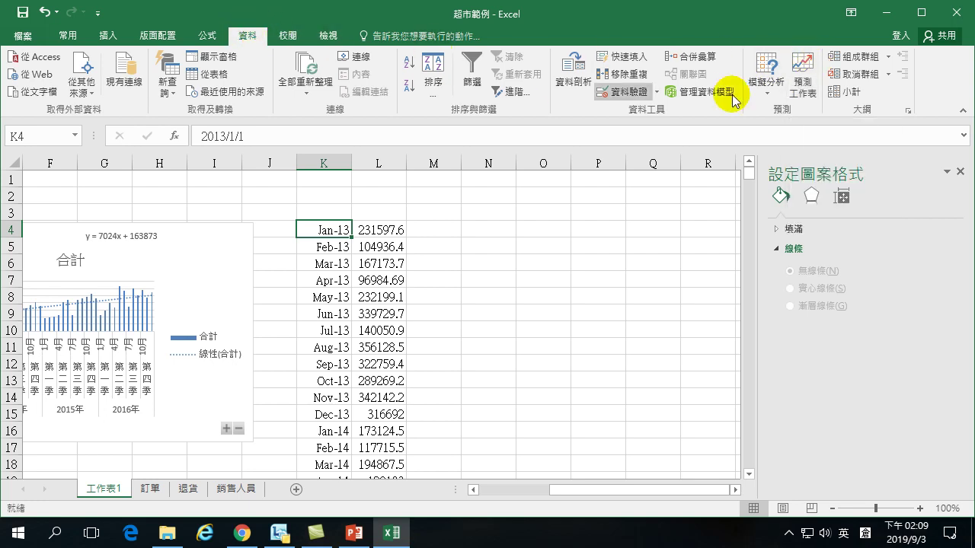
{"action": "left_click", "coordinate": [802, 66]}
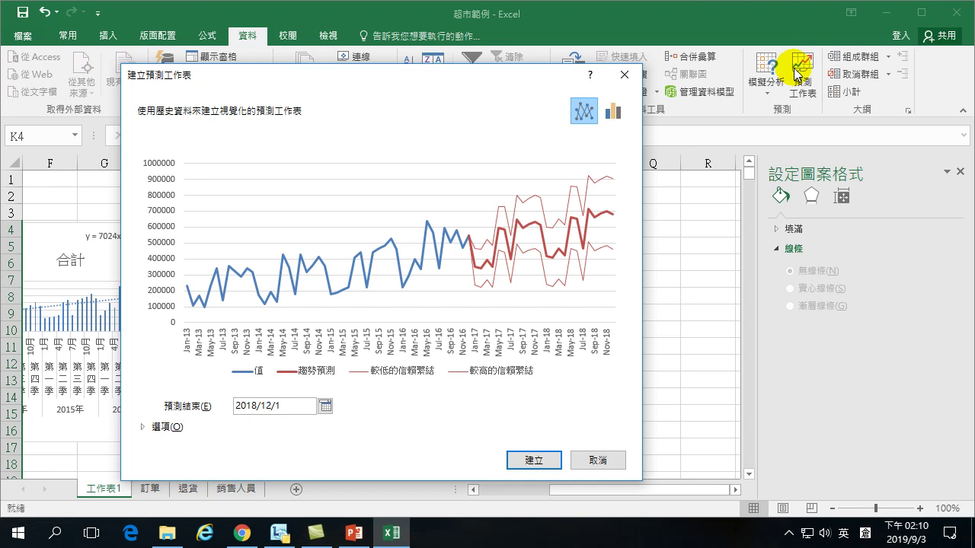
{"action": "left_click", "coordinate": [533, 461]}
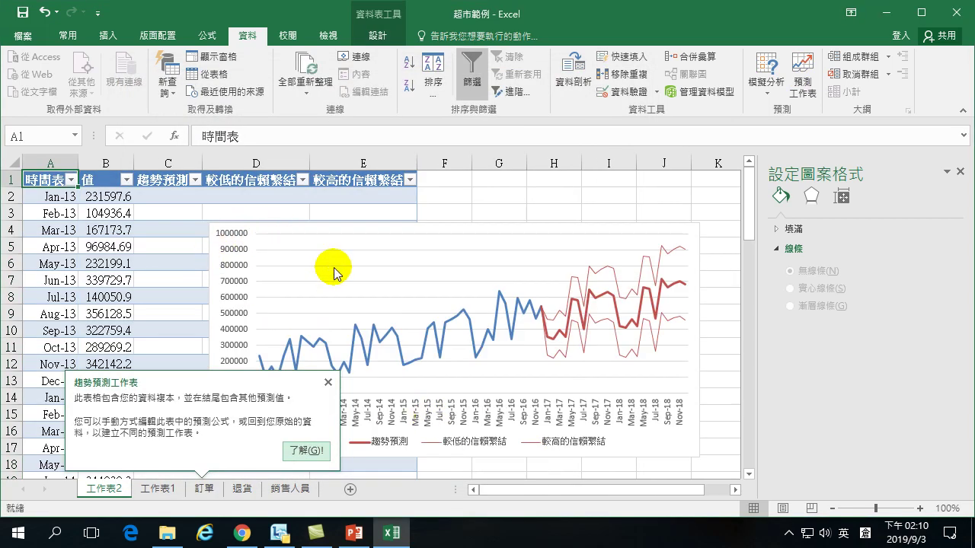
Dismiss the forecast popup, reopen the forecast setup from K4 on 工作表1, and cancel it.
{"action": "left_click", "coordinate": [474, 494]}
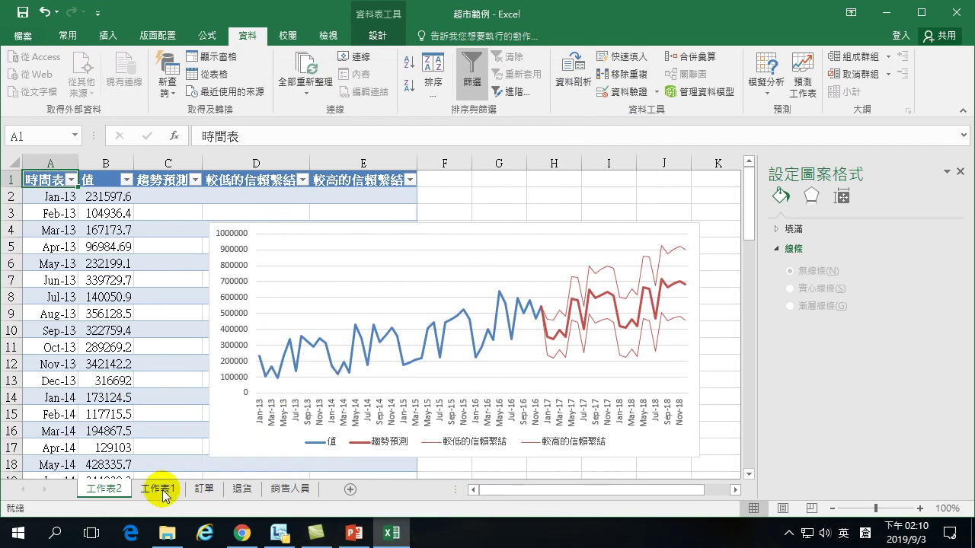
{"action": "left_click", "coordinate": [177, 491]}
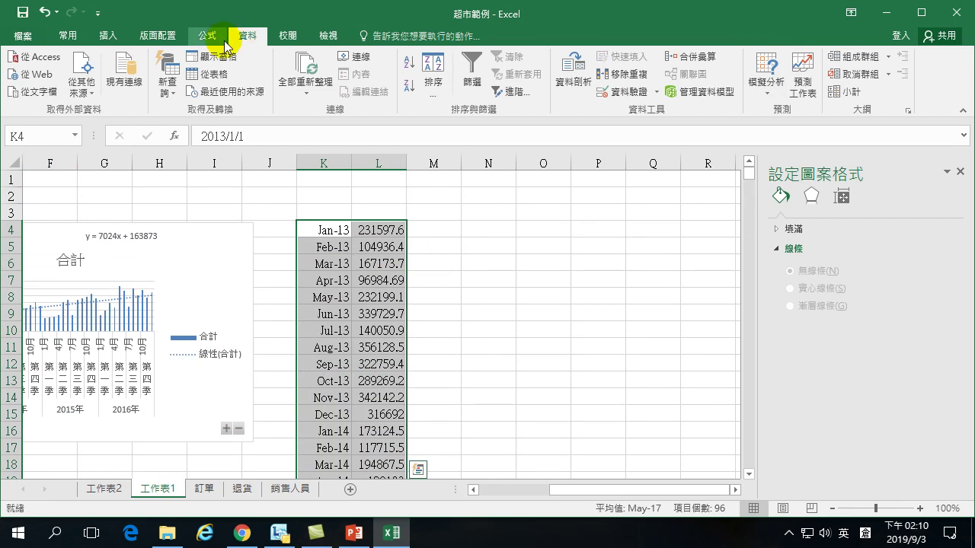
{"action": "left_click", "coordinate": [326, 228]}
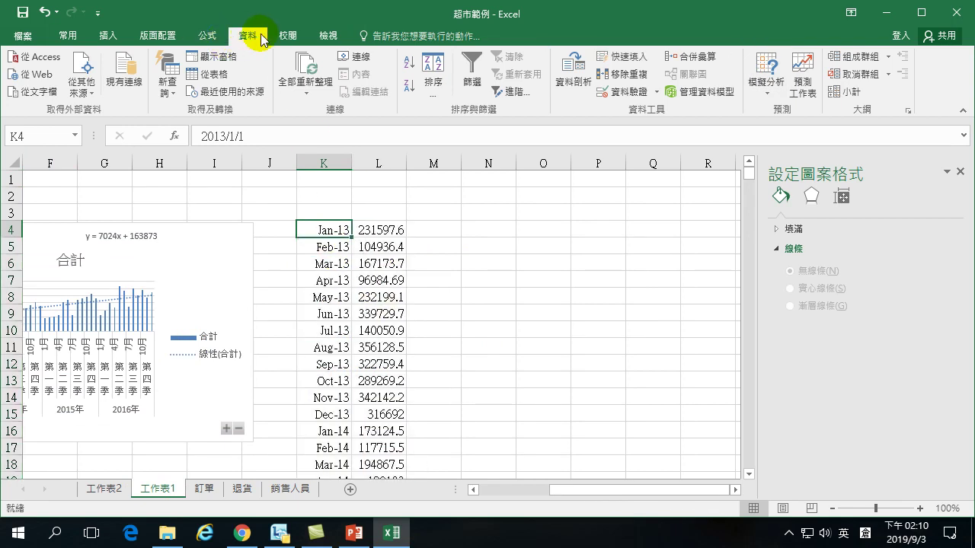
{"action": "left_click", "coordinate": [803, 74]}
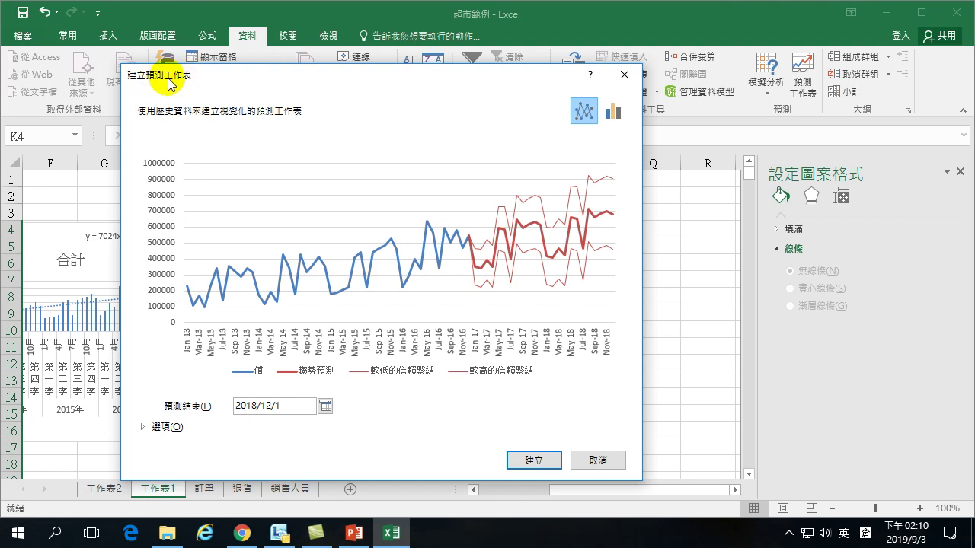
{"action": "left_click", "coordinate": [586, 460]}
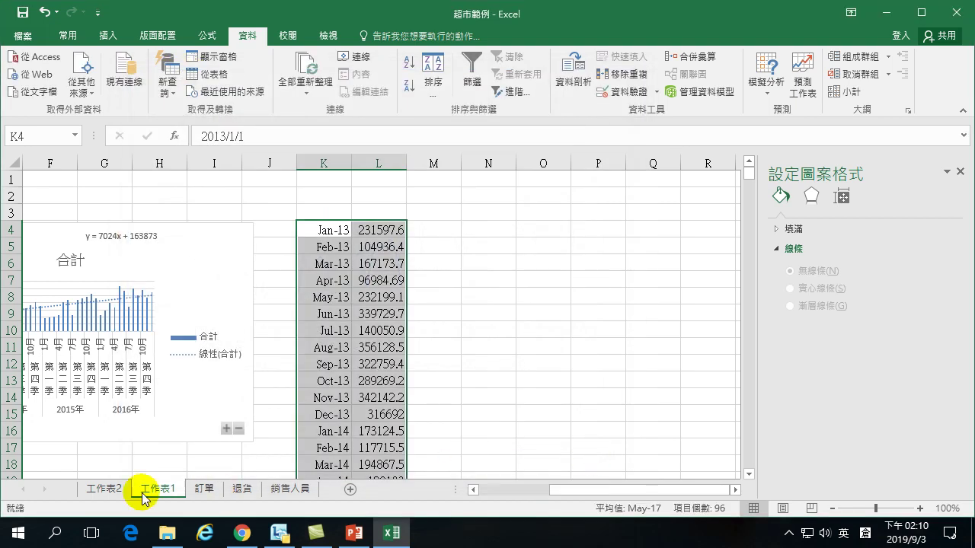
Review the 工作表2 forecast chart's values, trend forecast and confidence bounds to Nov-18.
{"action": "left_click", "coordinate": [107, 489]}
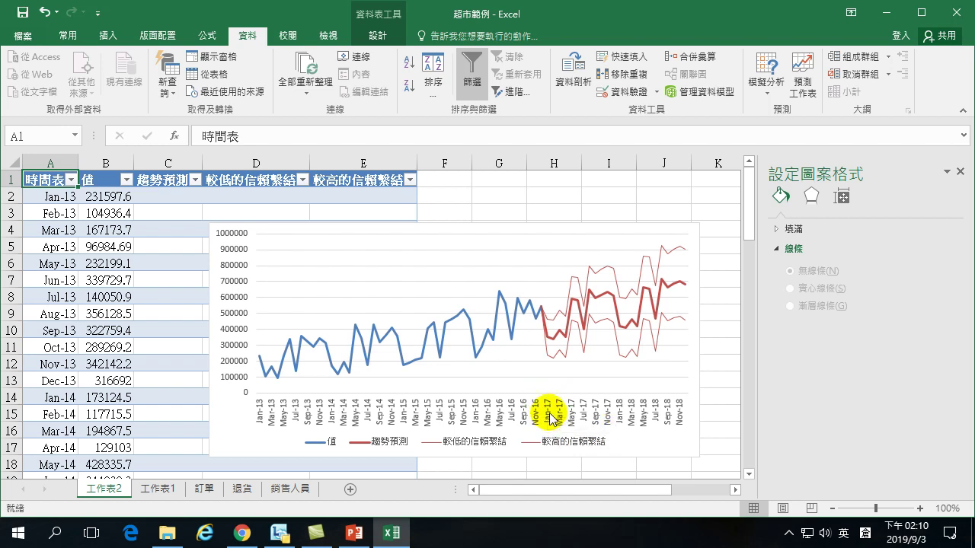
{"action": "mouse_move", "coordinate": [543, 313]}
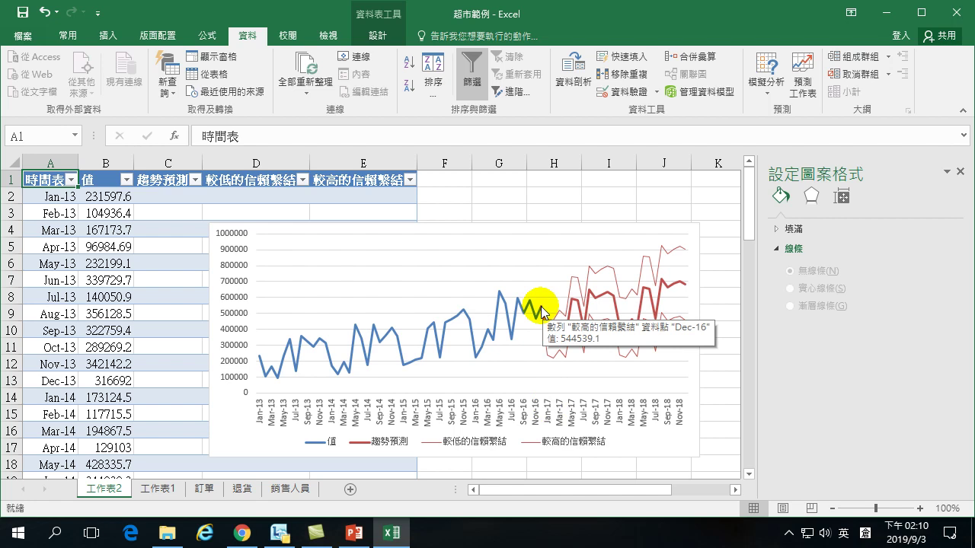
{"action": "mouse_move", "coordinate": [549, 341]}
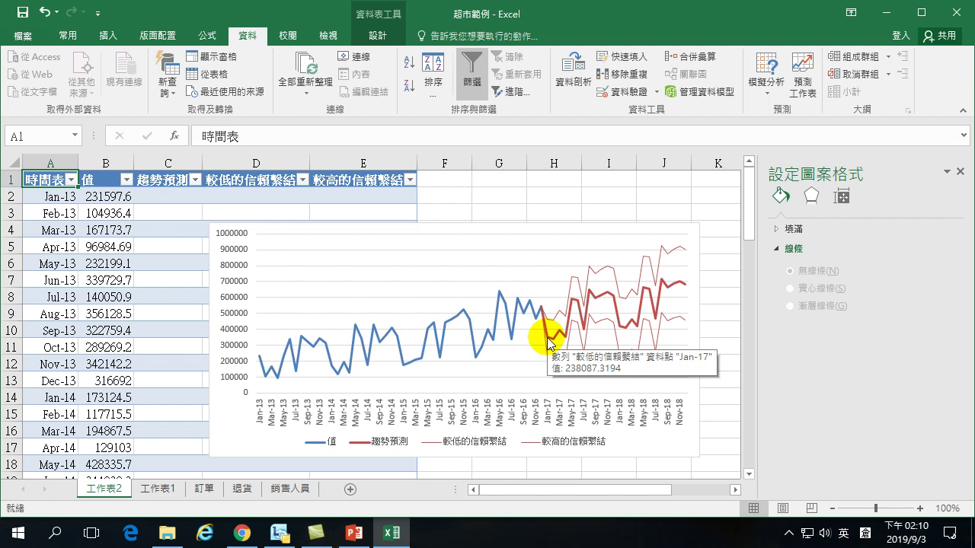
{"action": "mouse_move", "coordinate": [549, 342]}
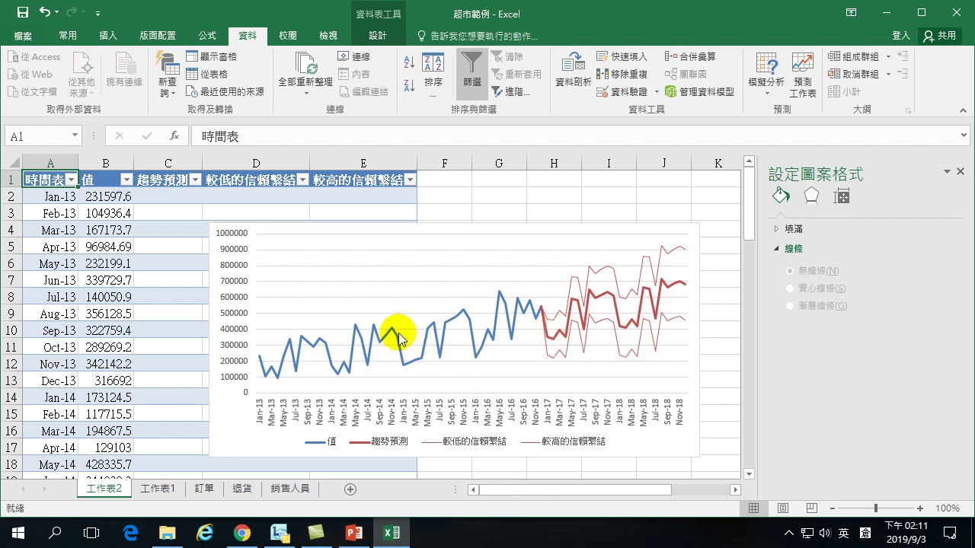
On 工作表1, enter =7024*49+163873 in G18 to get the month-49 trendline value 508049.
{"action": "left_click", "coordinate": [154, 488]}
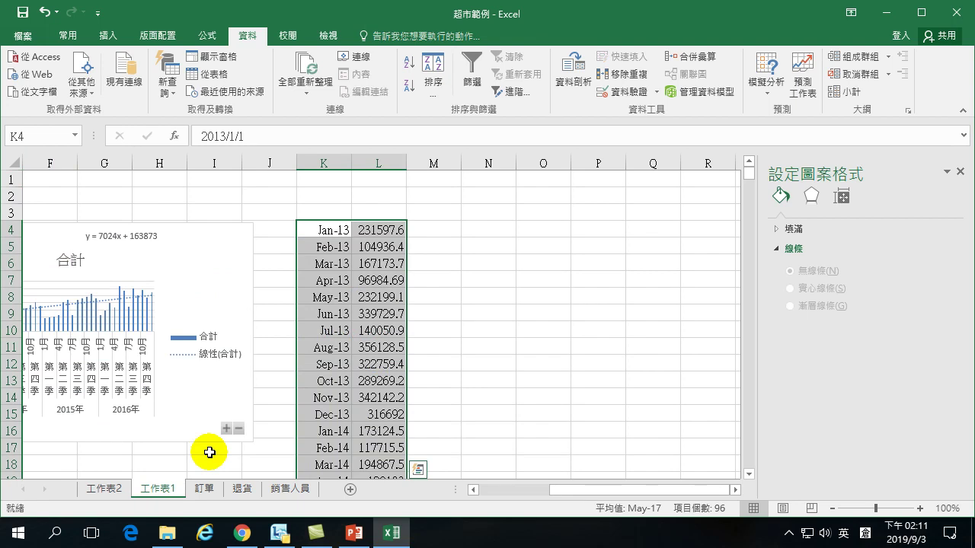
{"action": "left_click", "coordinate": [472, 490]}
{"action": "left_click", "coordinate": [472, 489]}
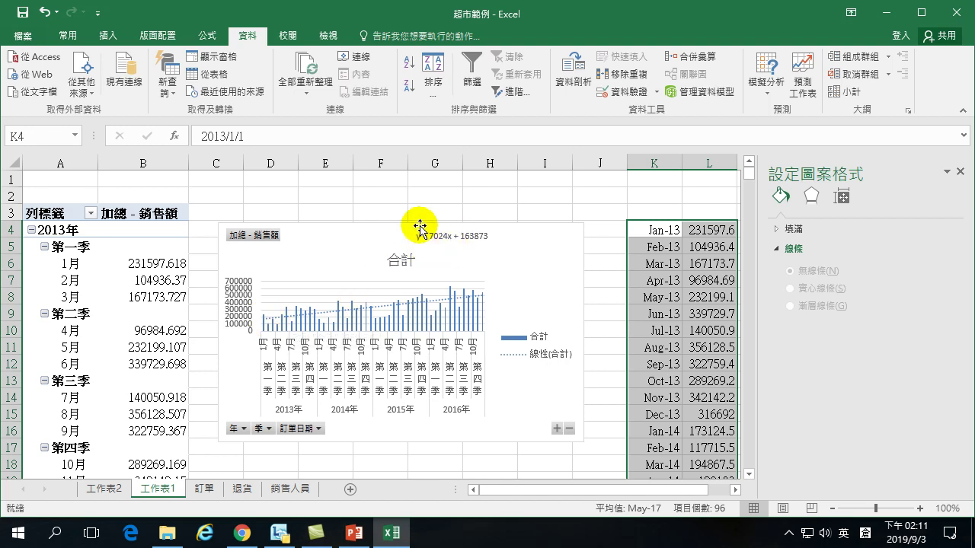
{"action": "left_click", "coordinate": [437, 464]}
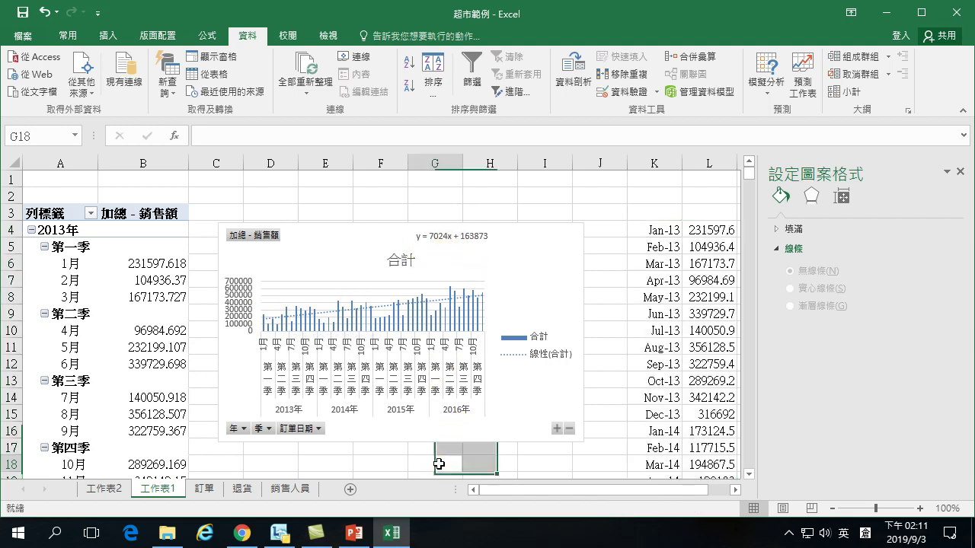
{"action": "type", "text": "="}
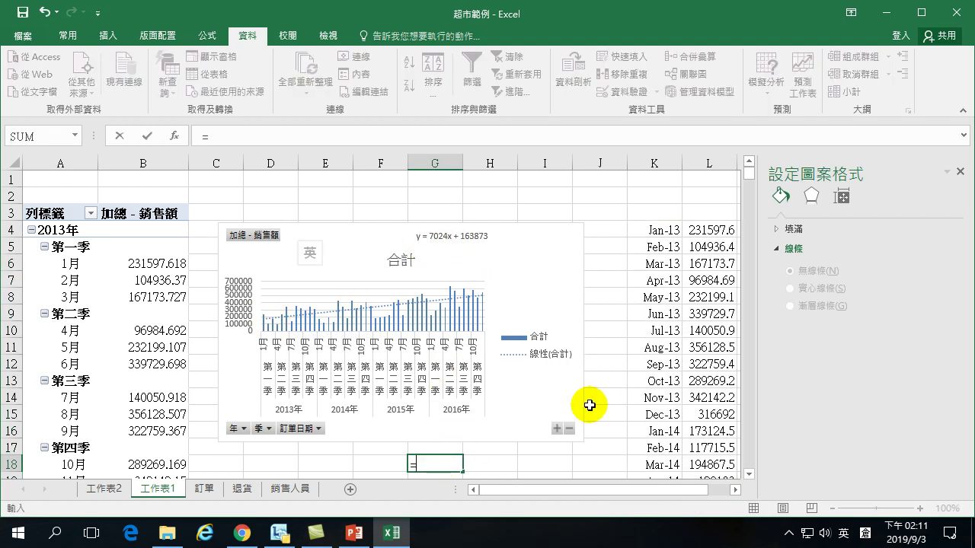
{"action": "type", "text": "7024*49"}
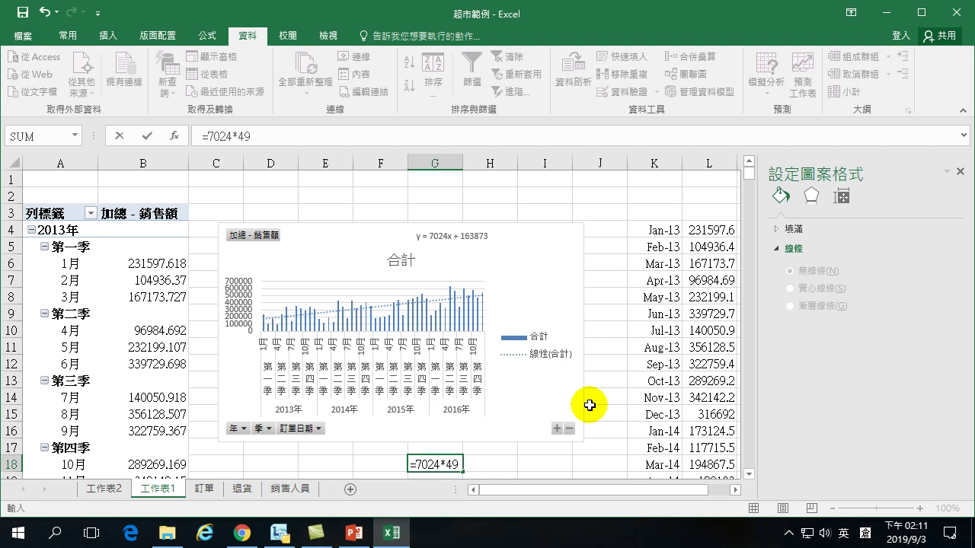
{"action": "type", "text": "+163873"}
{"action": "key", "text": "Return"}
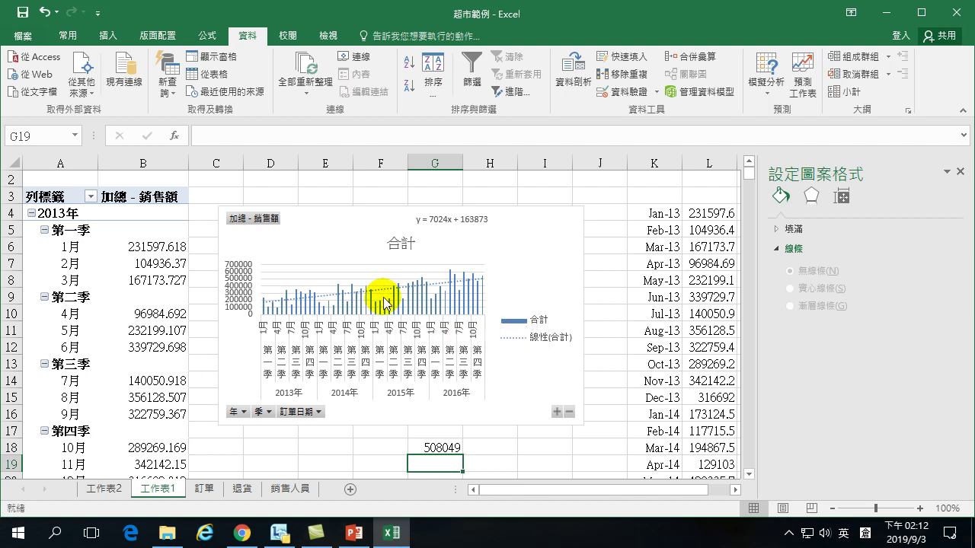
{"action": "mouse_move", "coordinate": [393, 299]}
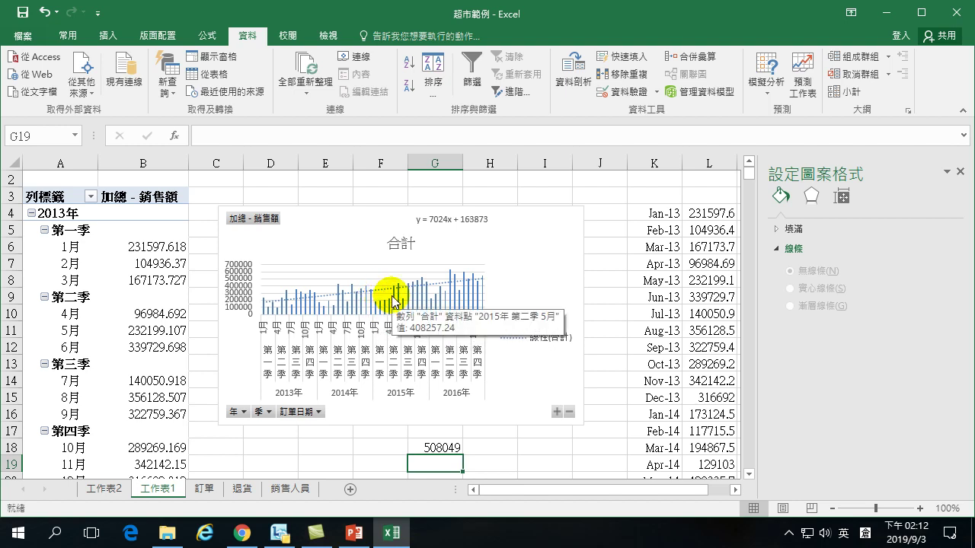
{"action": "left_click", "coordinate": [105, 491]}
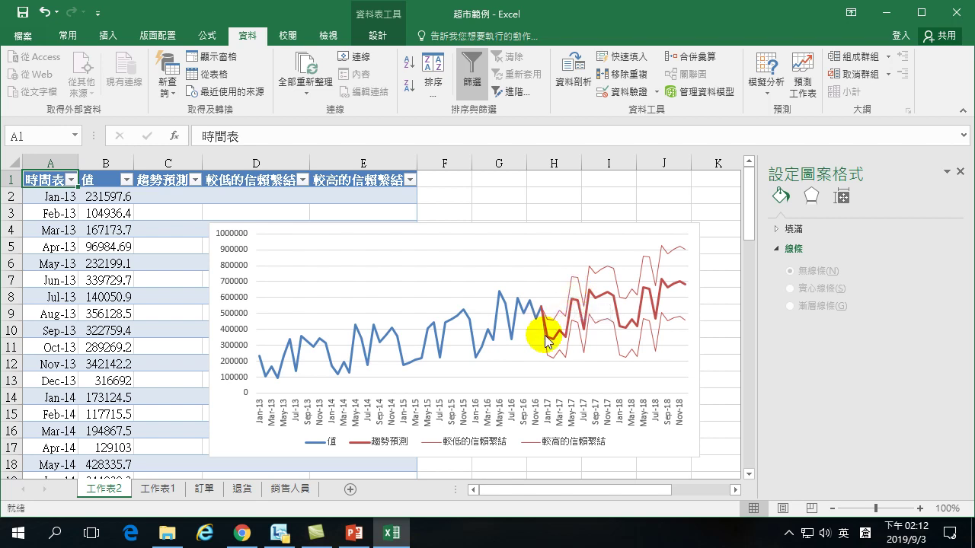
{"action": "mouse_move", "coordinate": [548, 342]}
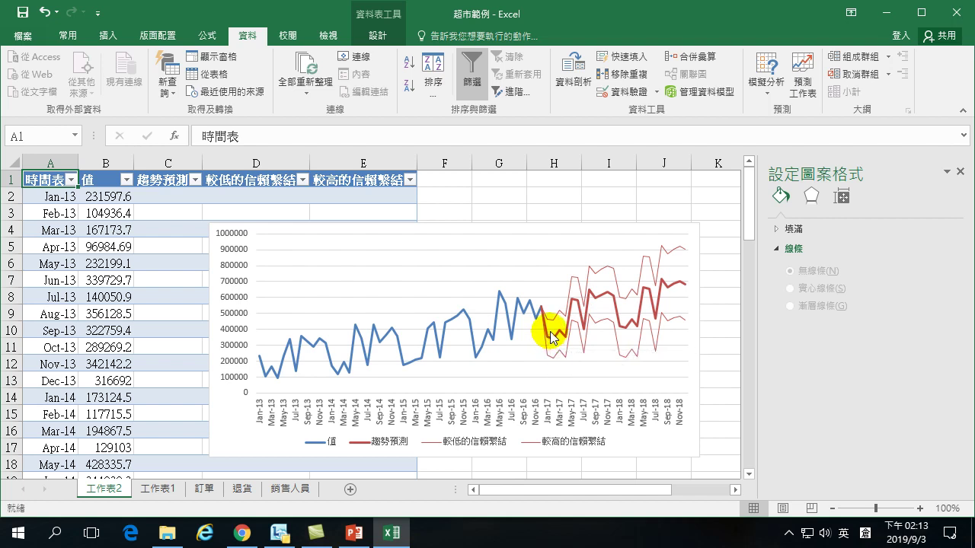
{"action": "left_click", "coordinate": [498, 232]}
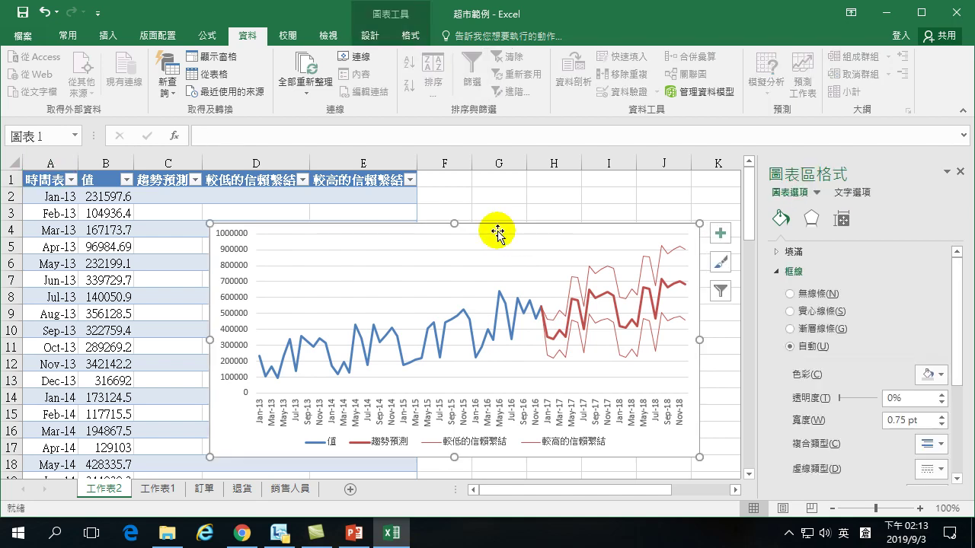
{"action": "left_click", "coordinate": [457, 235]}
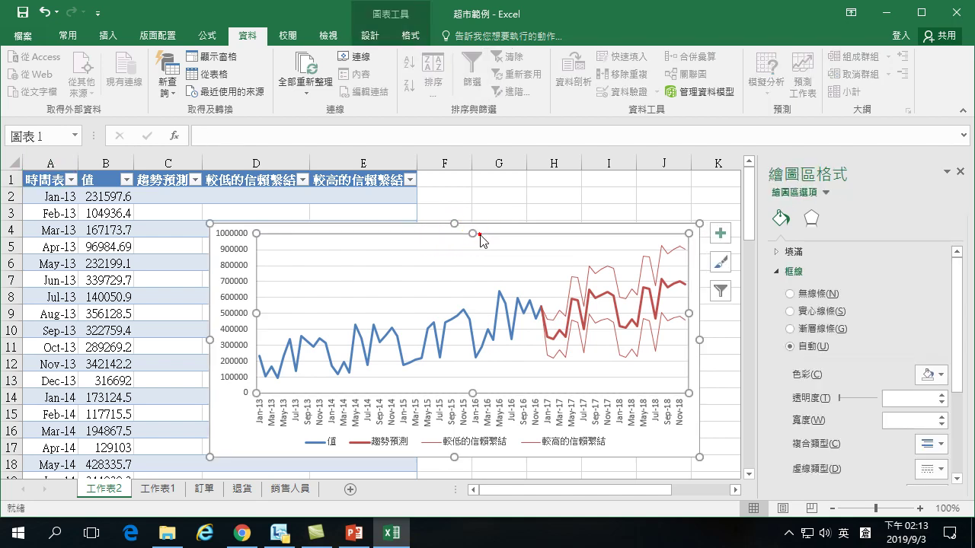
{"action": "left_click", "coordinate": [492, 227]}
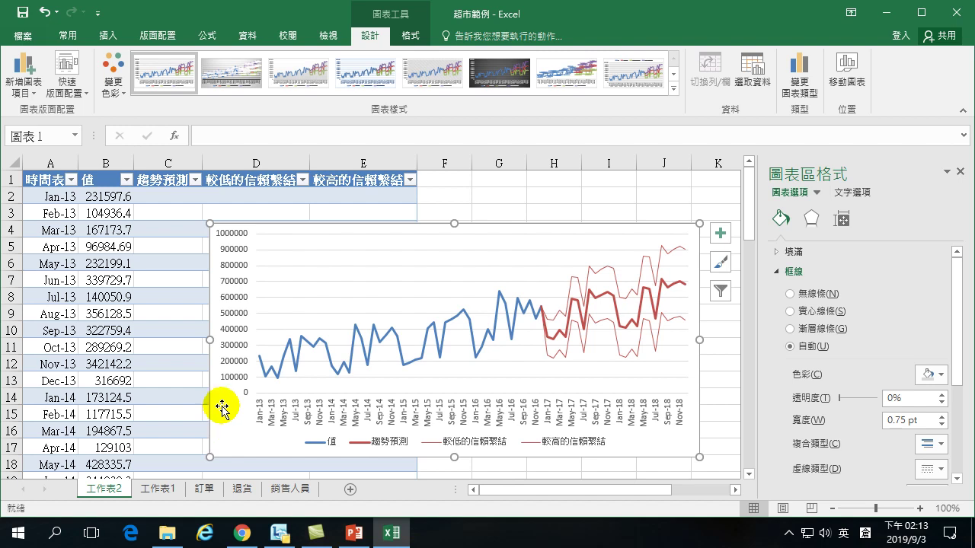
{"action": "left_click", "coordinate": [104, 198]}
{"action": "scroll", "coordinate": [109, 228], "scroll_direction": "down", "scroll_amount": 1}
{"action": "scroll", "coordinate": [108, 252], "scroll_direction": "up", "scroll_amount": 1}
{"action": "left_click", "coordinate": [43, 194]}
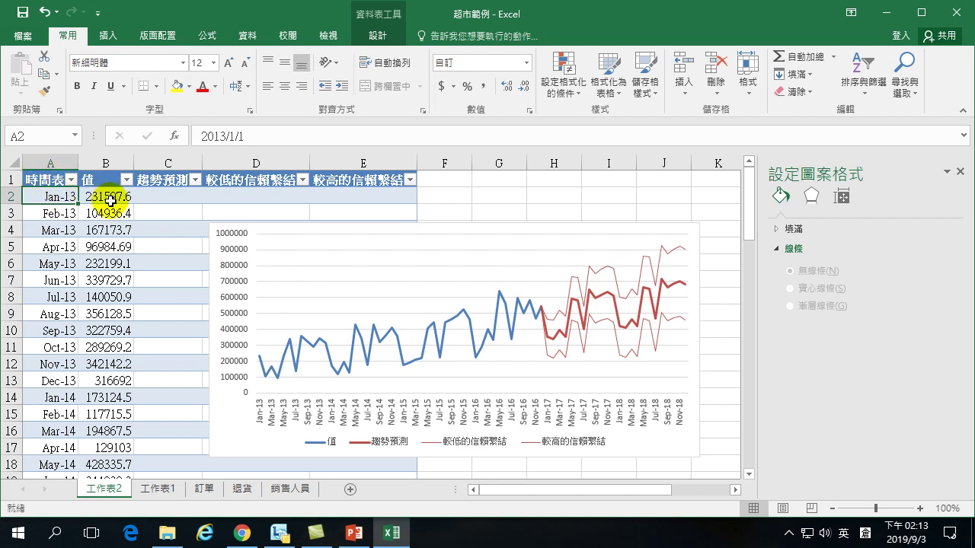
{"action": "scroll", "coordinate": [99, 313], "scroll_direction": "down", "scroll_amount": 7}
{"action": "scroll", "coordinate": [109, 348], "scroll_direction": "down", "scroll_amount": 8}
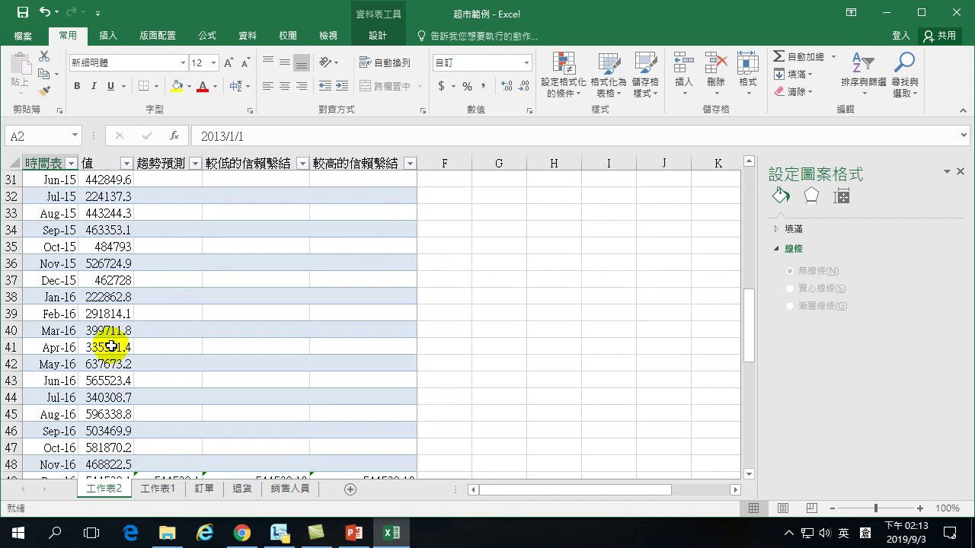
{"action": "scroll", "coordinate": [109, 348], "scroll_direction": "up", "scroll_amount": 2}
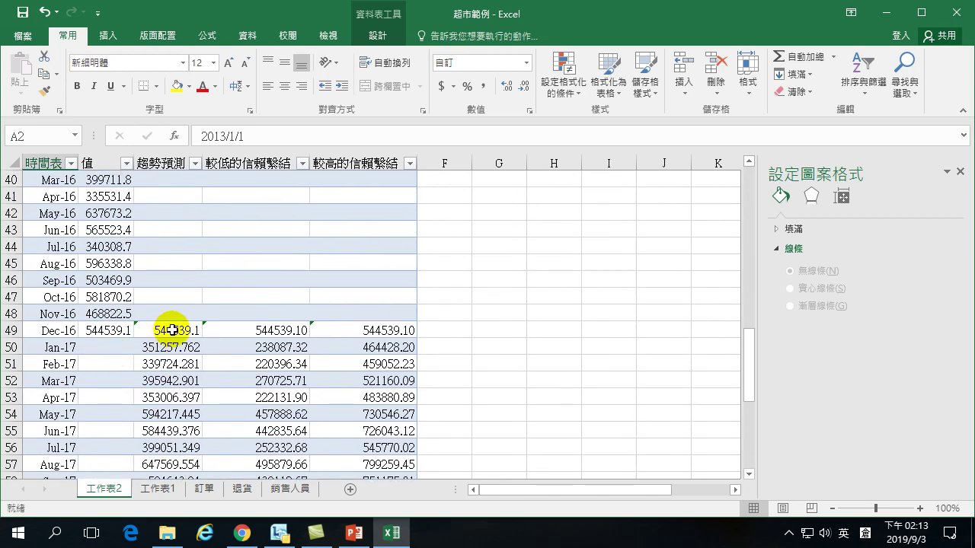
{"action": "left_click_drag", "start_coordinate": [57, 330], "coordinate": [368, 328]}
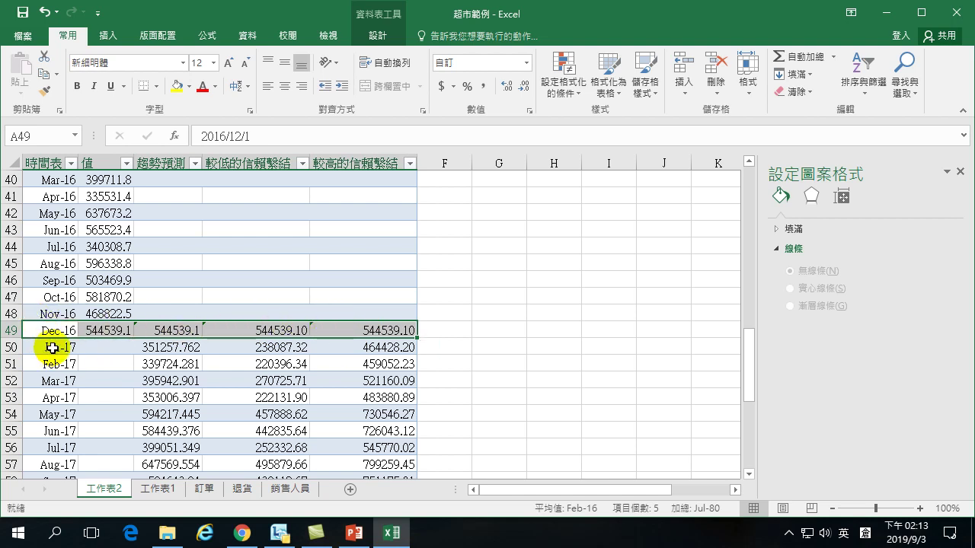
{"action": "left_click_drag", "start_coordinate": [49, 348], "coordinate": [146, 348]}
{"action": "left_click", "coordinate": [152, 347]}
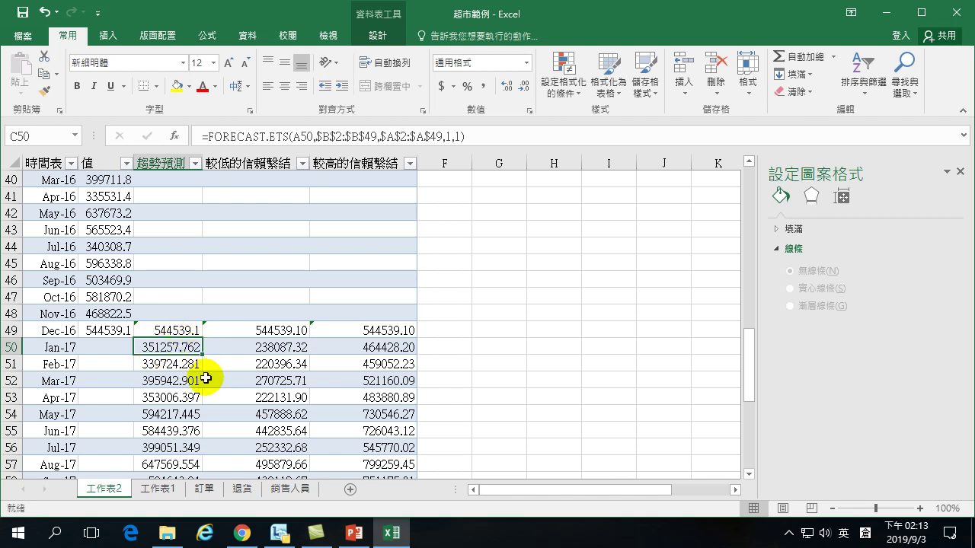
{"action": "left_click", "coordinate": [157, 488]}
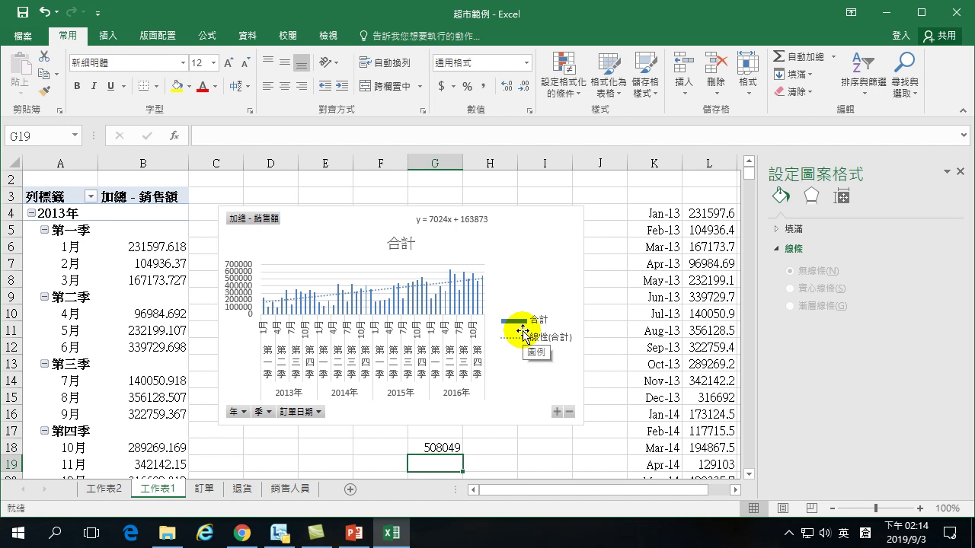
Select a cell within the K–L monthly sales data, ending on L9.
{"action": "mouse_move", "coordinate": [304, 300]}
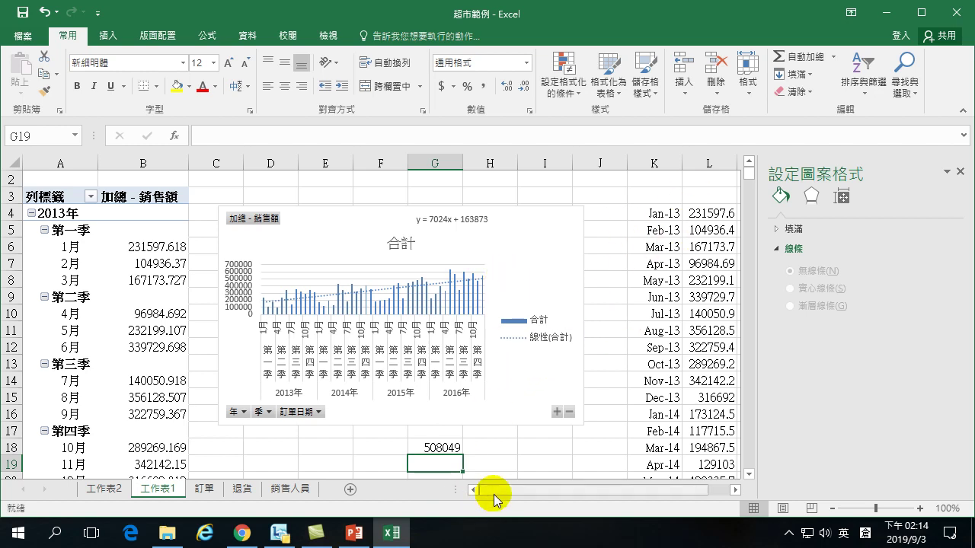
{"action": "left_click_drag", "start_coordinate": [493, 491], "coordinate": [515, 491]}
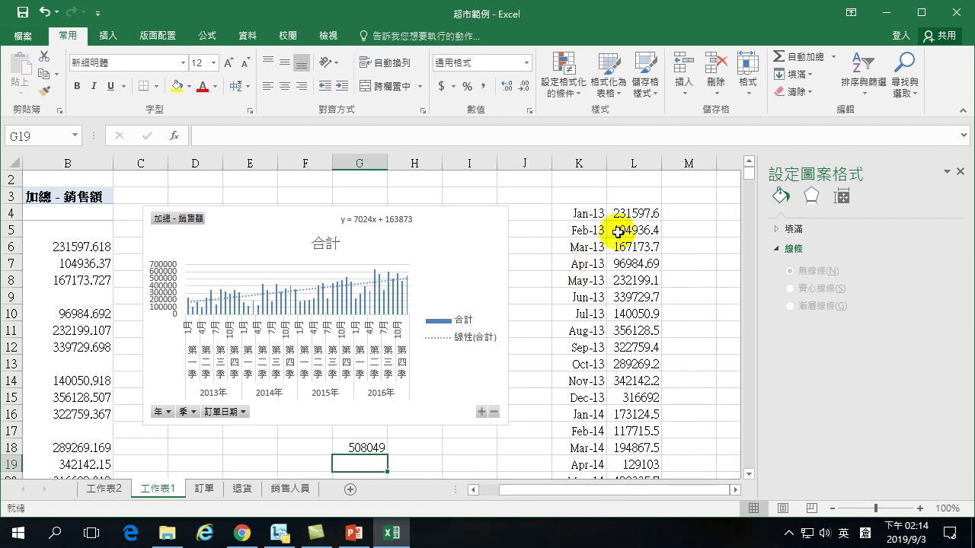
{"action": "left_click", "coordinate": [571, 214]}
{"action": "left_click_drag", "start_coordinate": [570, 214], "coordinate": [643, 218]}
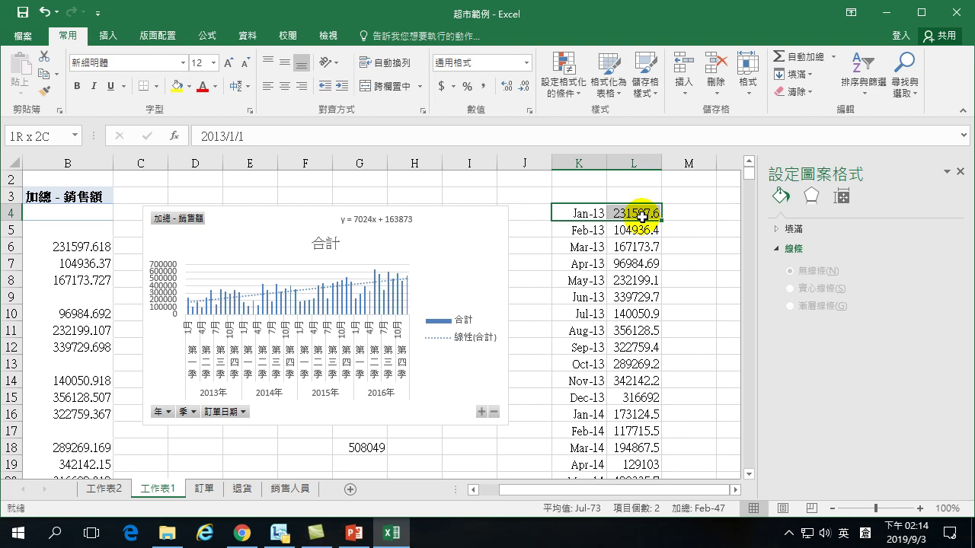
{"action": "mouse_move", "coordinate": [643, 219]}
{"action": "left_mouse_down"}
{"action": "mouse_move", "coordinate": [637, 203]}
{"action": "mouse_move", "coordinate": [644, 244]}
{"action": "mouse_move", "coordinate": [643, 228]}
{"action": "left_mouse_up"}
{"action": "left_click", "coordinate": [581, 213]}
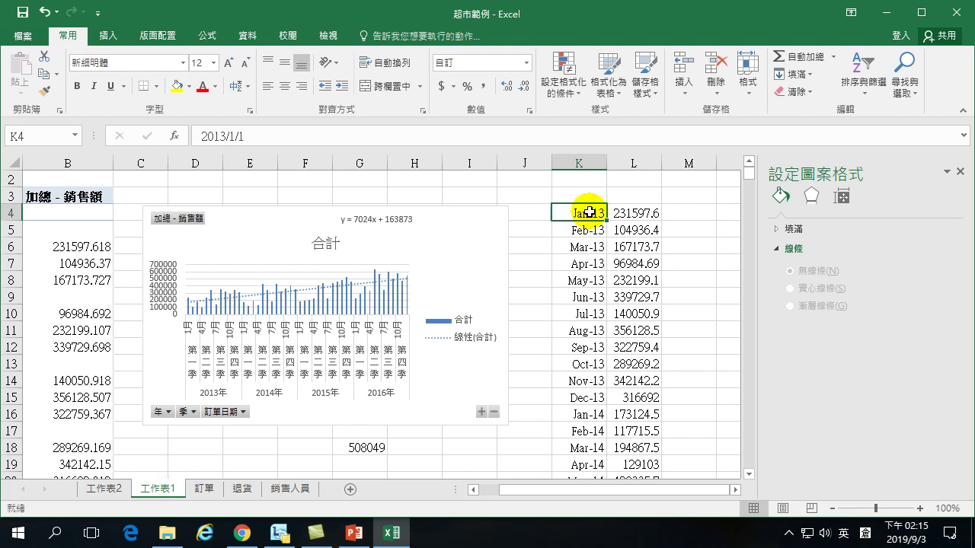
{"action": "left_click", "coordinate": [623, 298]}
Open the Forecast Sheet preview from the Data tab, then bring up the forecast end calendar.
{"action": "left_click", "coordinate": [246, 38]}
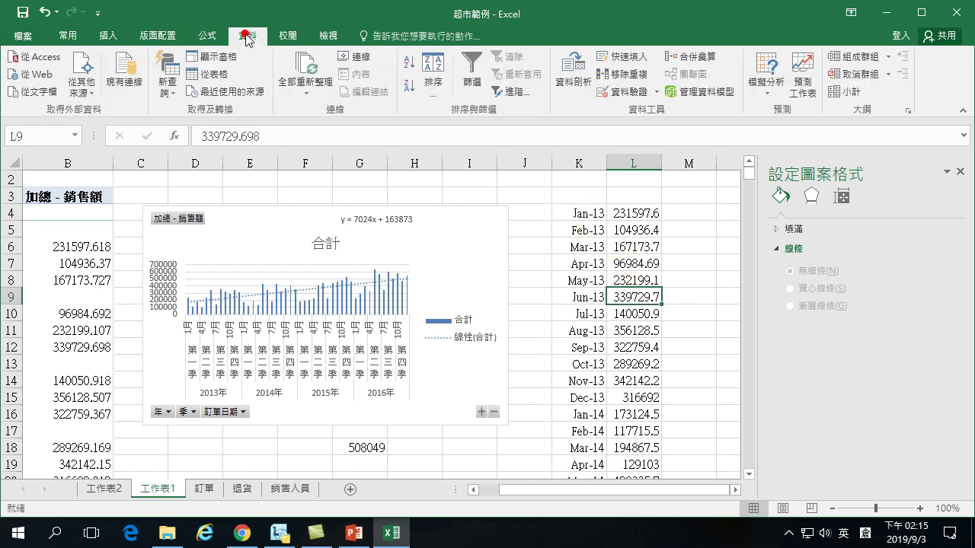
{"action": "left_click", "coordinate": [802, 67]}
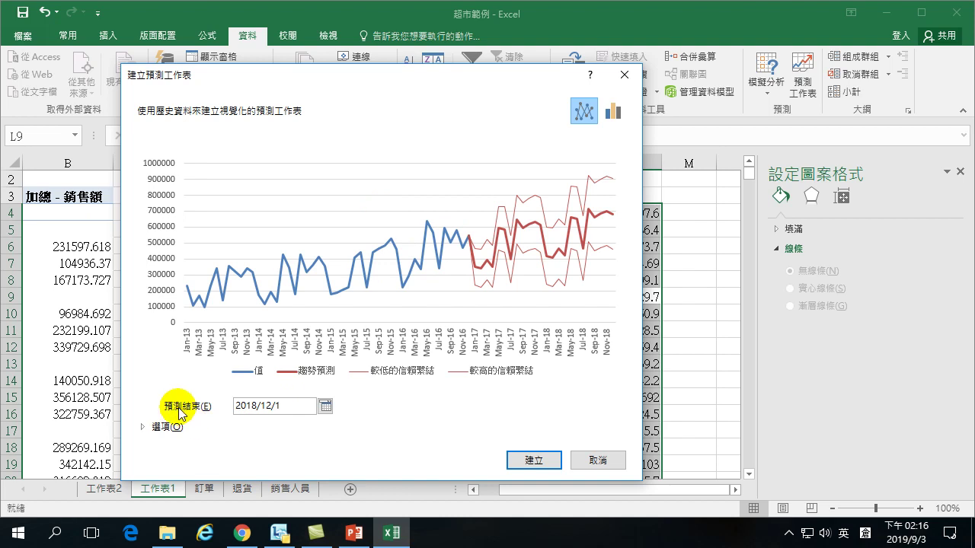
{"action": "left_click", "coordinate": [325, 406]}
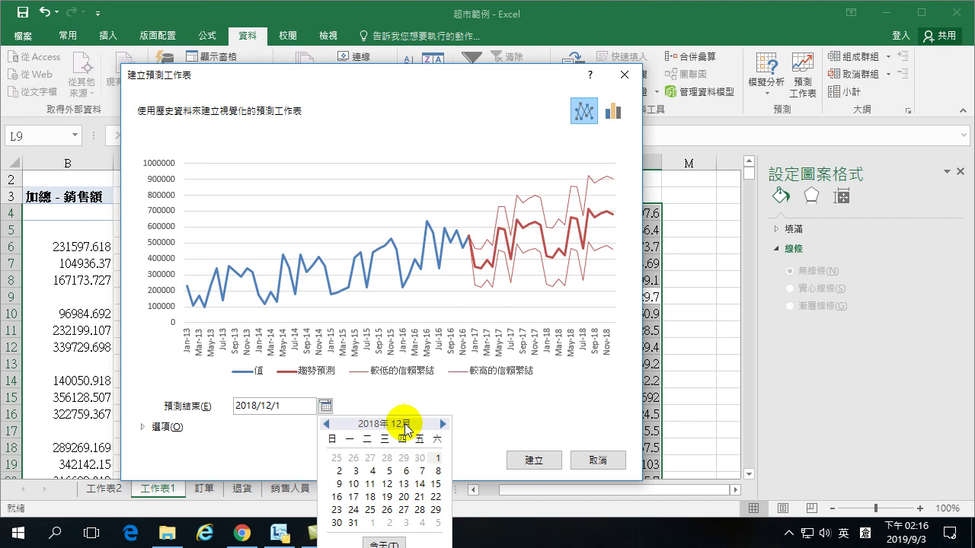
Set the forecast end date to 2018/9/1.
{"action": "left_click", "coordinate": [326, 423]}
{"action": "left_click", "coordinate": [326, 423]}
{"action": "left_click", "coordinate": [326, 423]}
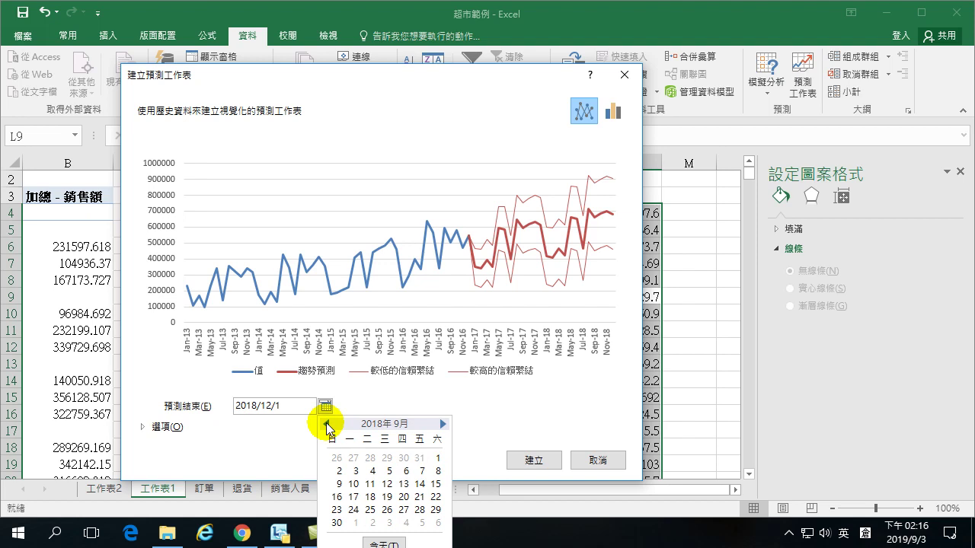
{"action": "left_click", "coordinate": [440, 457]}
{"action": "left_click", "coordinate": [440, 458]}
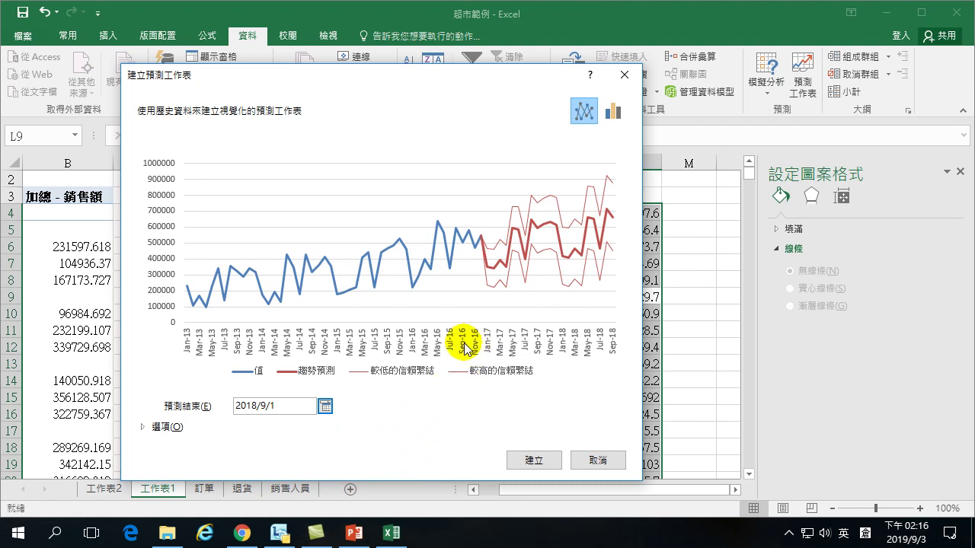
Browse the end-date calendar back to April 2017 without changing it, then expand Options.
{"action": "left_click", "coordinate": [325, 408]}
{"action": "left_click", "coordinate": [326, 425]}
{"action": "left_click_drag", "start_coordinate": [326, 425], "coordinate": [326, 426]}
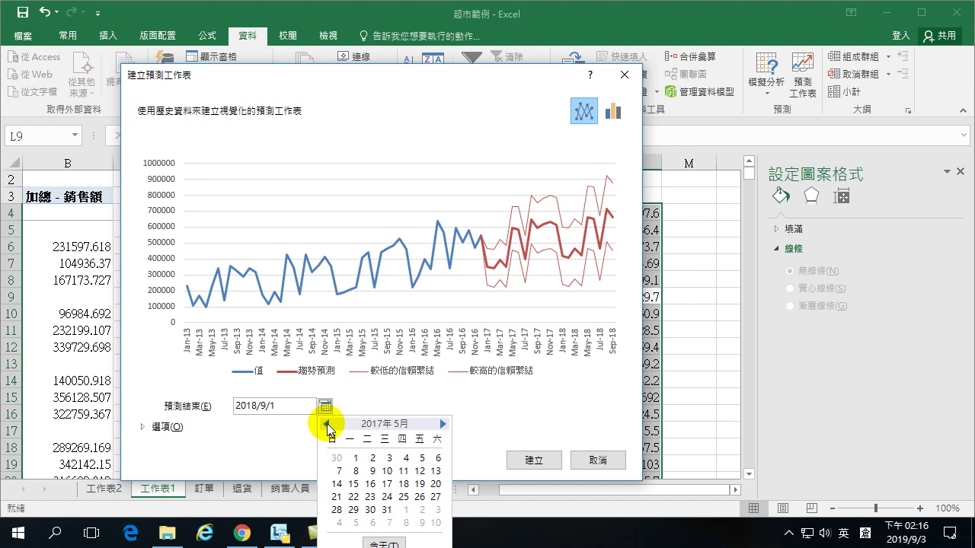
{"action": "left_click", "coordinate": [327, 425]}
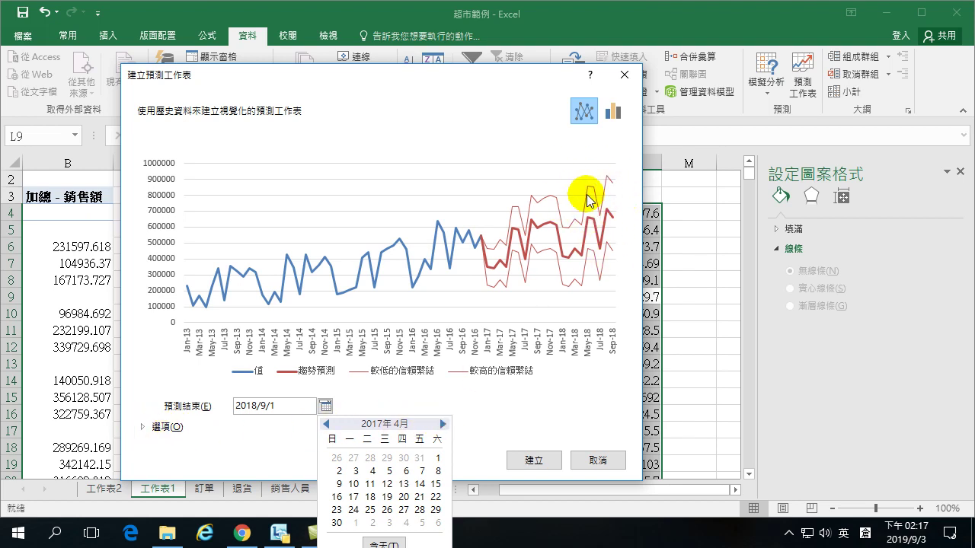
{"action": "left_click", "coordinate": [483, 389]}
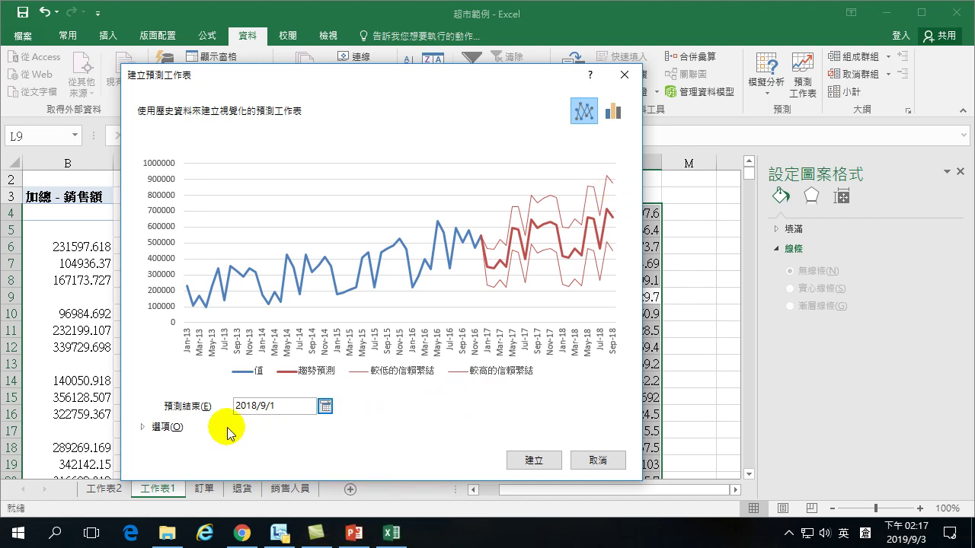
{"action": "left_click", "coordinate": [144, 429]}
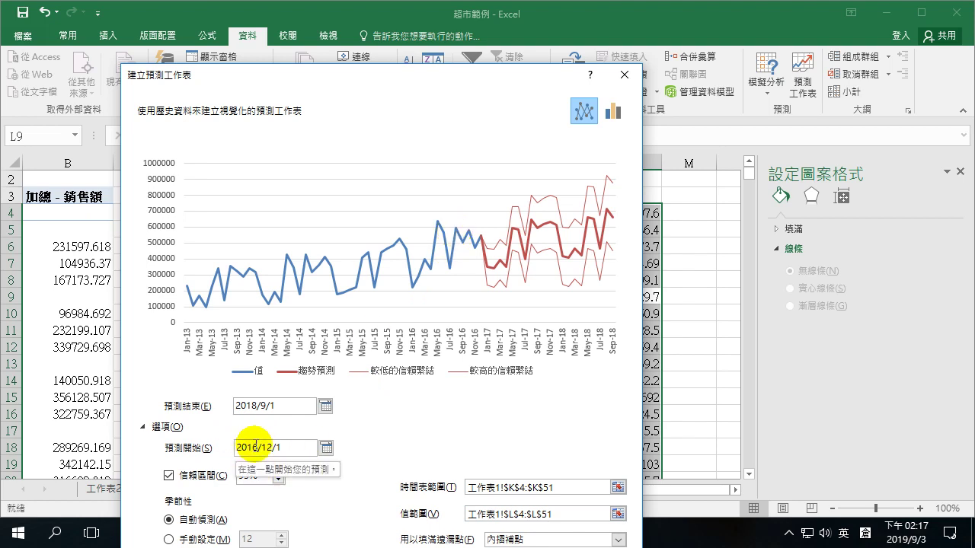
Set the forecast start date to 2016/10/1.
{"action": "left_click", "coordinate": [326, 449]}
{"action": "left_click", "coordinate": [328, 466]}
{"action": "left_click", "coordinate": [329, 466]}
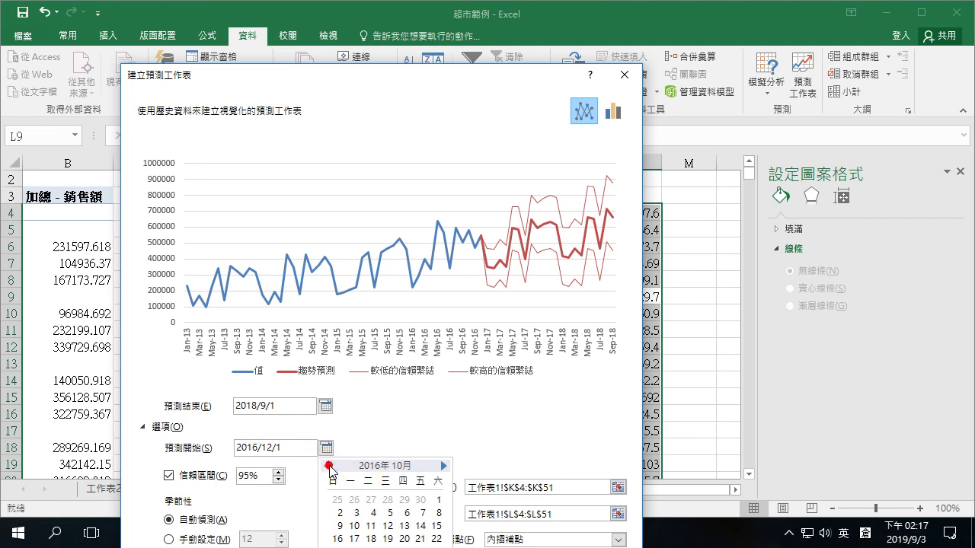
{"action": "left_click", "coordinate": [439, 502]}
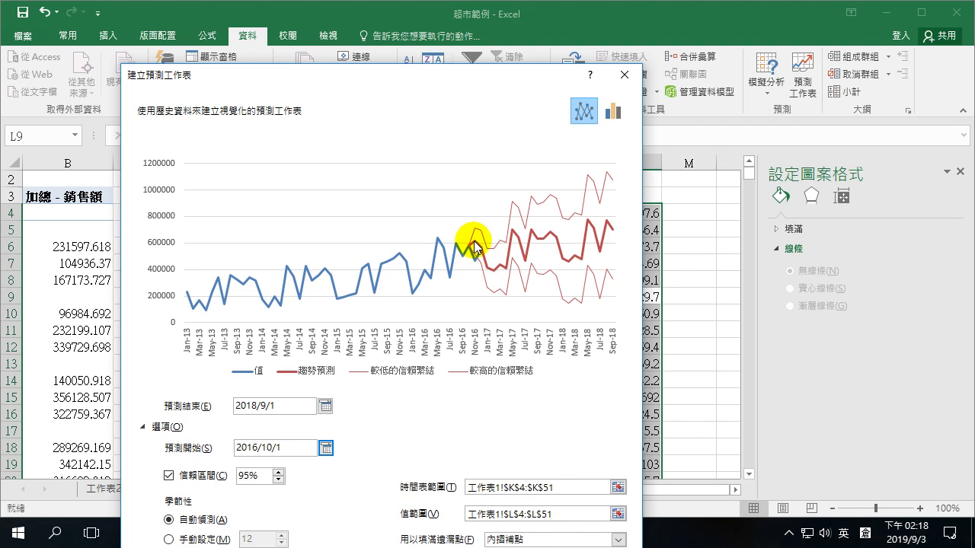
Move the forecast start further back to 2016/7/1.
{"action": "left_click", "coordinate": [325, 449]}
{"action": "left_click", "coordinate": [327, 466]}
{"action": "left_click", "coordinate": [326, 466]}
{"action": "left_click", "coordinate": [327, 466]}
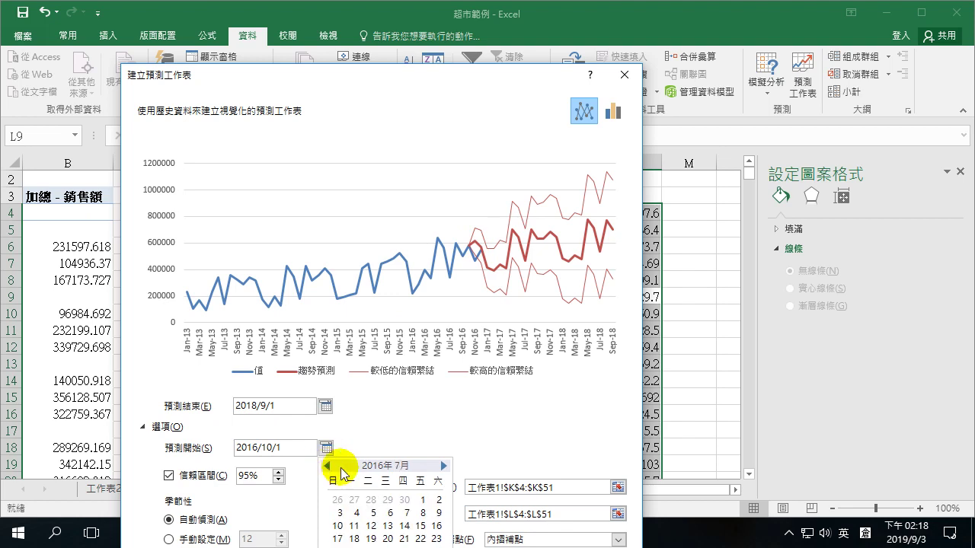
{"action": "left_click", "coordinate": [422, 499]}
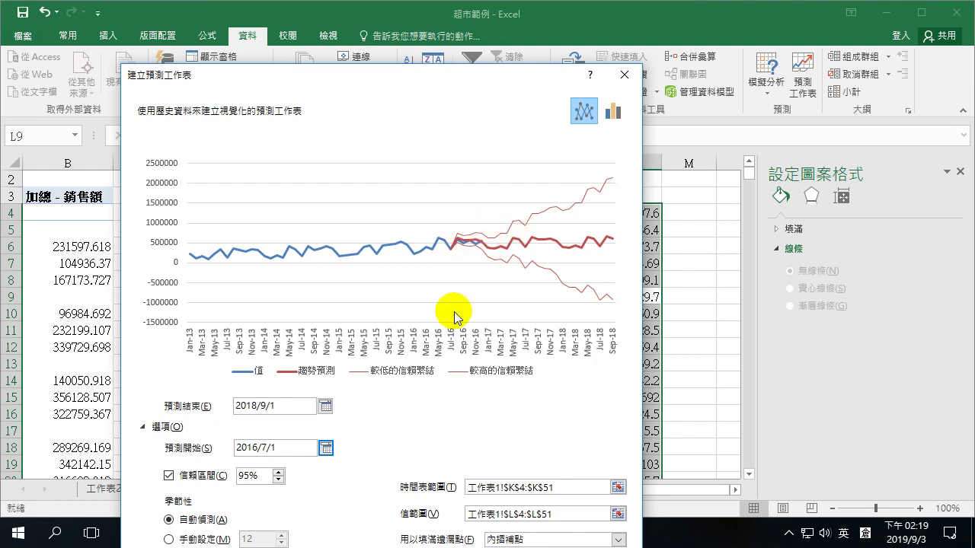
Try confidence intervals from 94% up to 99%, then return it to 95%.
{"action": "left_click", "coordinate": [279, 479]}
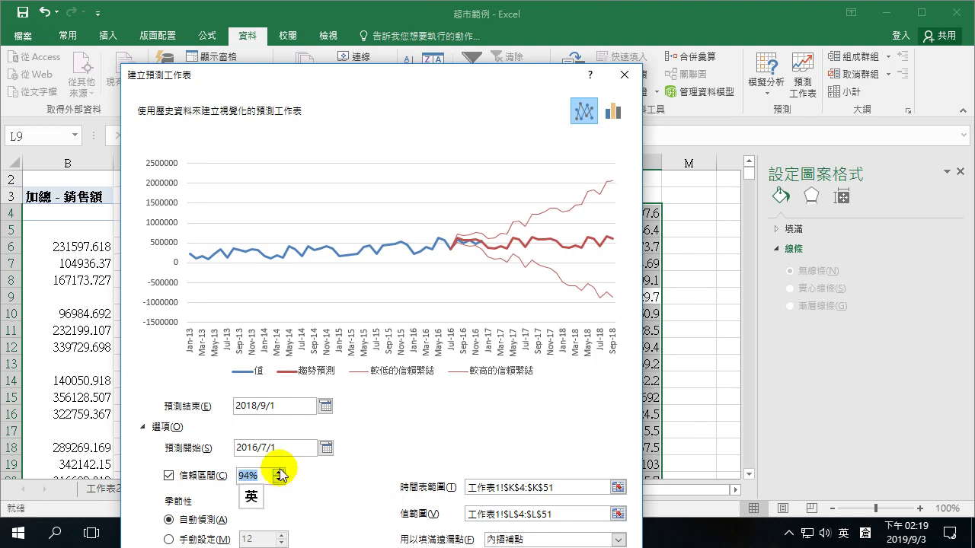
{"action": "left_click", "coordinate": [278, 472]}
{"action": "left_click", "coordinate": [279, 472]}
{"action": "left_click", "coordinate": [278, 472]}
{"action": "left_click", "coordinate": [279, 472]}
{"action": "left_click", "coordinate": [279, 472]}
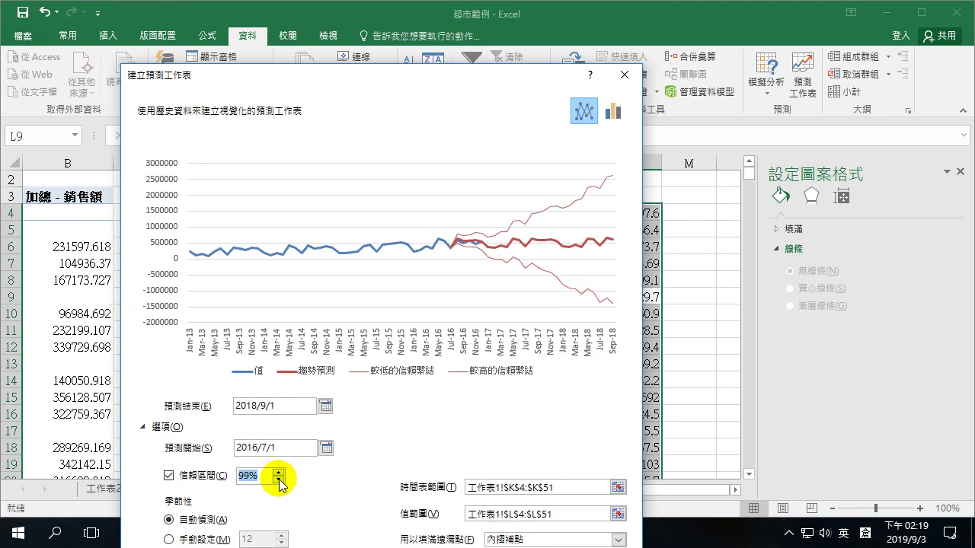
{"action": "left_click", "coordinate": [280, 481]}
{"action": "left_click", "coordinate": [280, 481]}
{"action": "left_click", "coordinate": [279, 481]}
{"action": "left_click", "coordinate": [279, 481]}
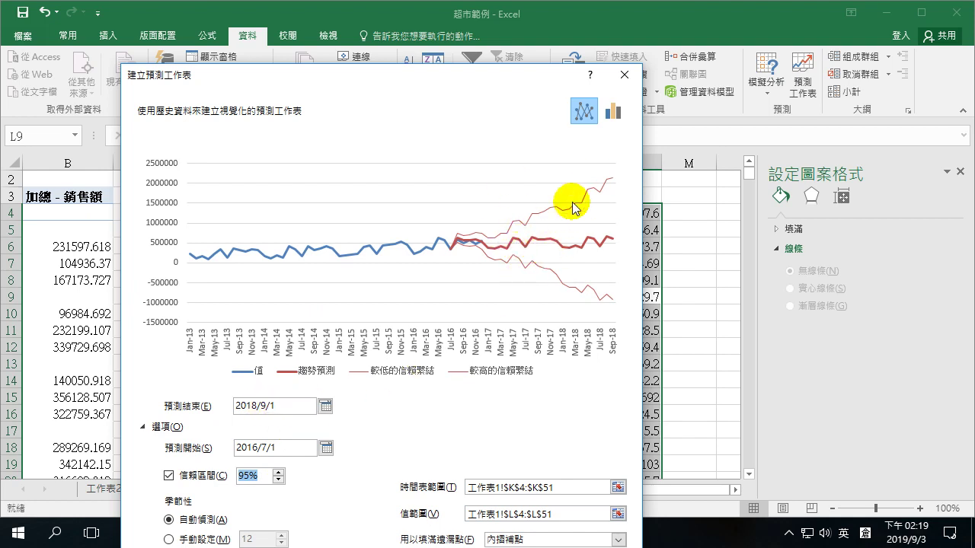
Page the forecast end calendar back to November 2017.
{"action": "left_click", "coordinate": [325, 406]}
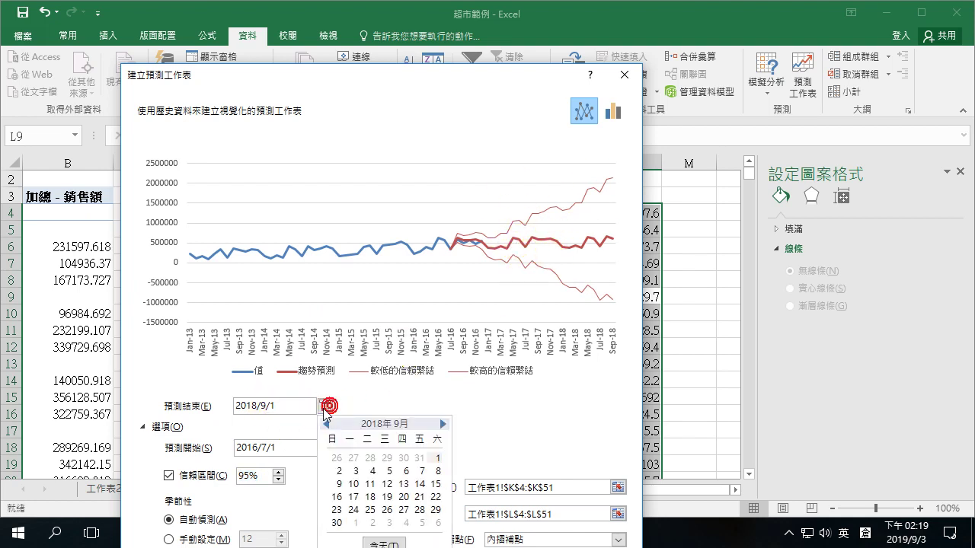
{"action": "left_click", "coordinate": [326, 424]}
{"action": "left_click", "coordinate": [325, 424]}
{"action": "left_click", "coordinate": [326, 424]}
{"action": "left_click", "coordinate": [326, 424]}
{"action": "left_click", "coordinate": [325, 424]}
{"action": "left_click", "coordinate": [326, 424]}
{"action": "left_click", "coordinate": [326, 425]}
{"action": "left_click", "coordinate": [326, 424]}
{"action": "left_click", "coordinate": [325, 424]}
{"action": "left_click", "coordinate": [326, 424]}
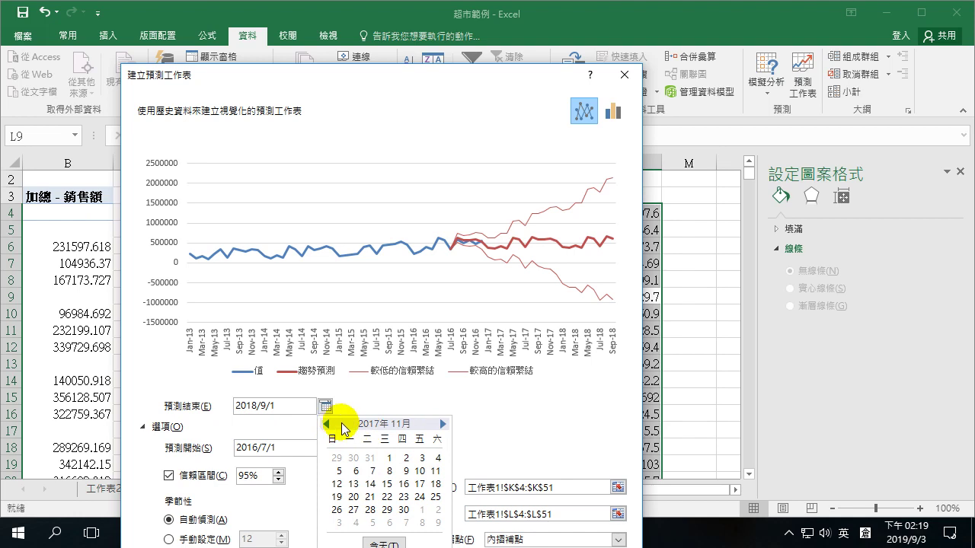
Step forward to December 2017 and pick the 1st as the forecast end.
{"action": "left_click", "coordinate": [443, 424]}
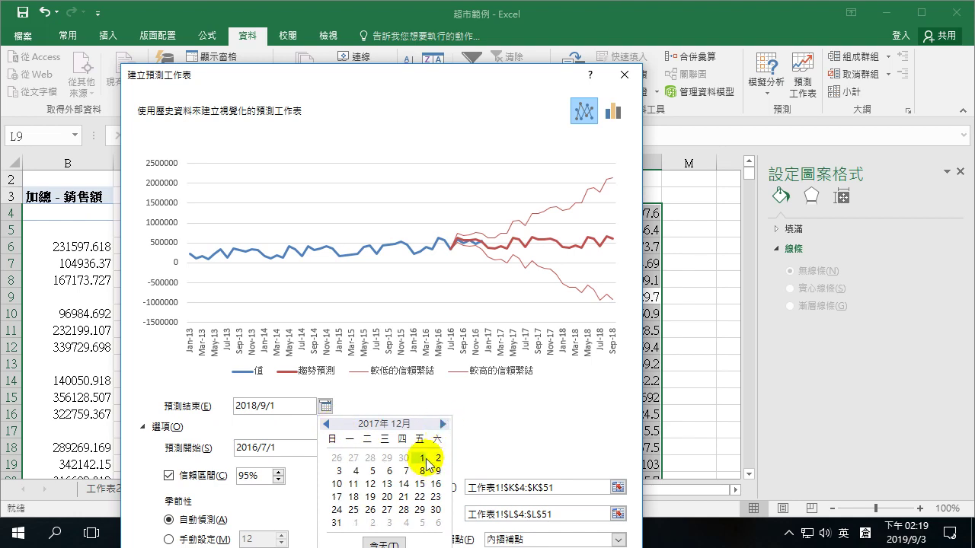
{"action": "left_click", "coordinate": [422, 458]}
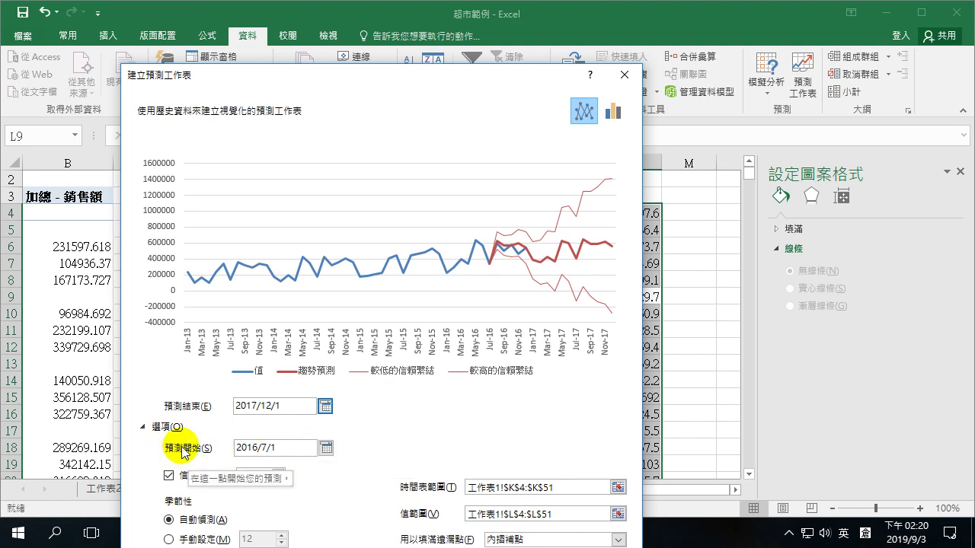
Page the forecast start calendar back to December 2015 and pick the 1st.
{"action": "left_click", "coordinate": [326, 448]}
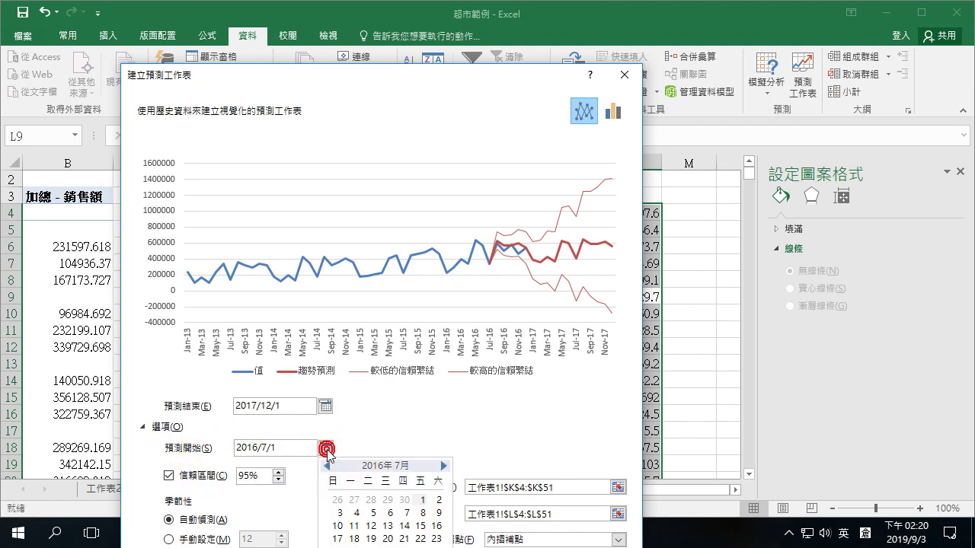
{"action": "left_click", "coordinate": [328, 466]}
{"action": "left_click", "coordinate": [328, 466]}
{"action": "left_click", "coordinate": [328, 466]}
{"action": "left_click", "coordinate": [328, 465]}
{"action": "left_click", "coordinate": [327, 466]}
{"action": "left_click", "coordinate": [327, 465]}
{"action": "left_click", "coordinate": [327, 465]}
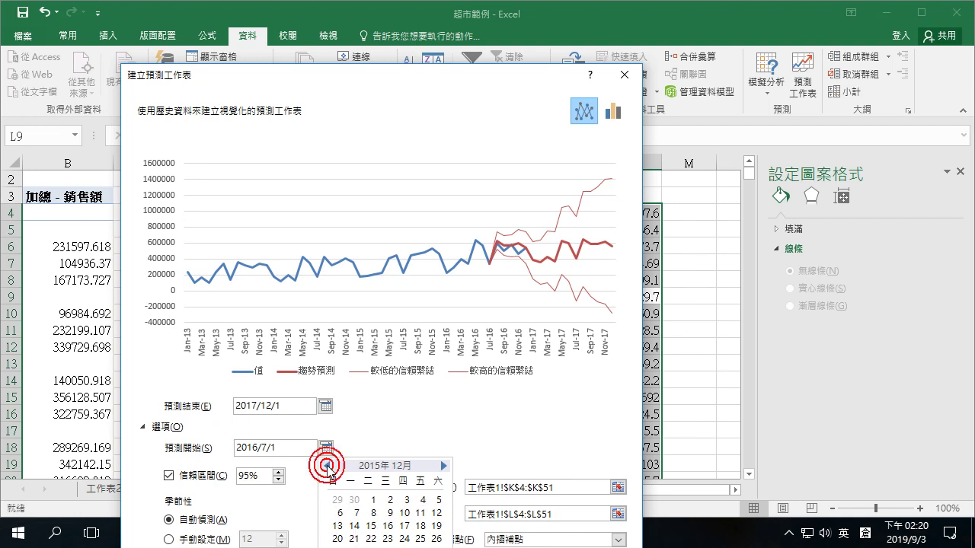
{"action": "left_click", "coordinate": [373, 501]}
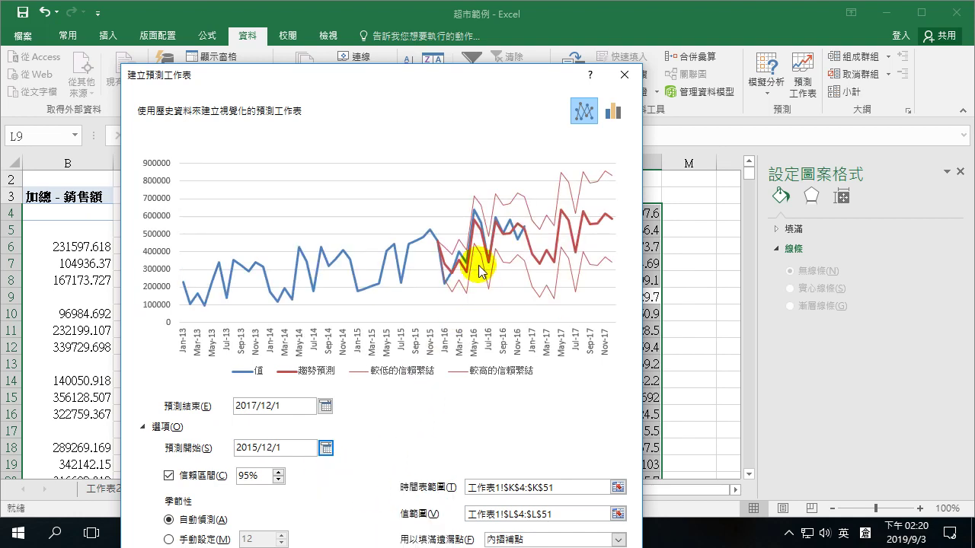
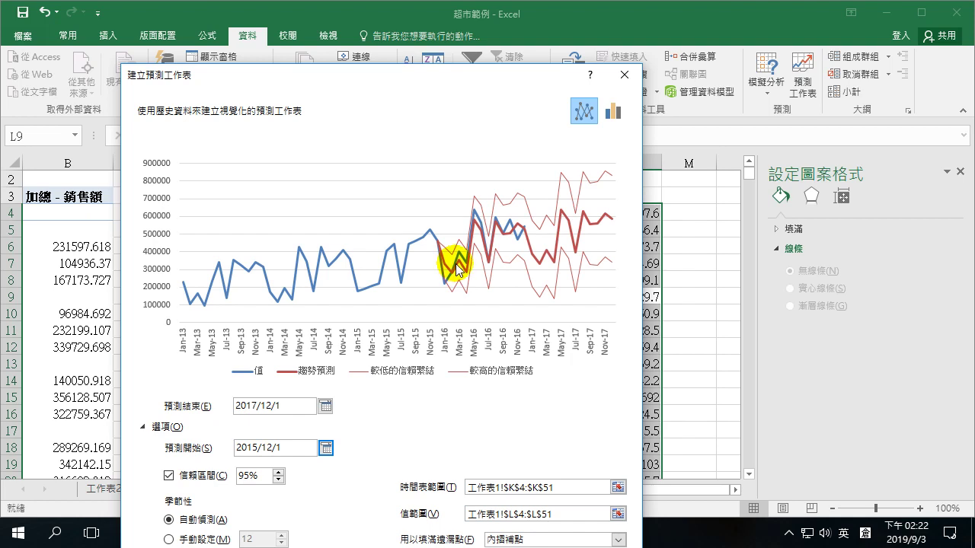
Move the Create Forecast Worksheet dialog higher to reveal the forecast preview.
{"action": "left_click_drag", "start_coordinate": [522, 76], "coordinate": [519, 13]}
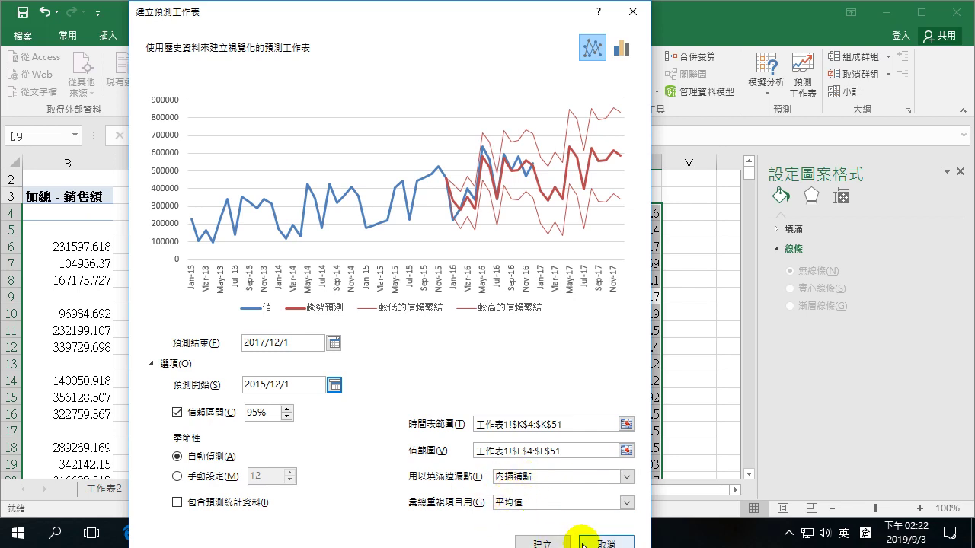
Create the forecast sheet and shift its chart right, clear of the forecast table.
{"action": "left_click", "coordinate": [543, 543]}
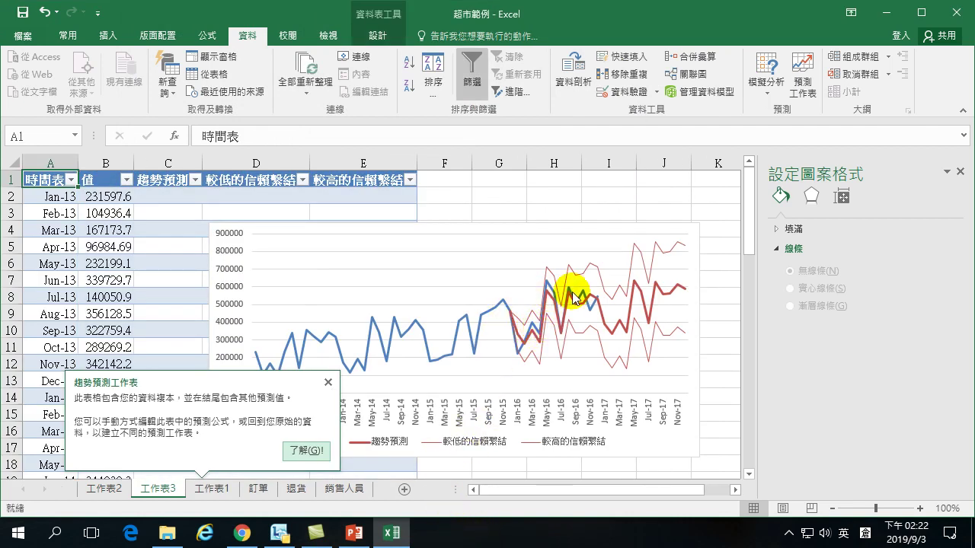
{"action": "left_click_drag", "start_coordinate": [322, 233], "coordinate": [372, 211]}
{"action": "left_click", "coordinate": [182, 397]}
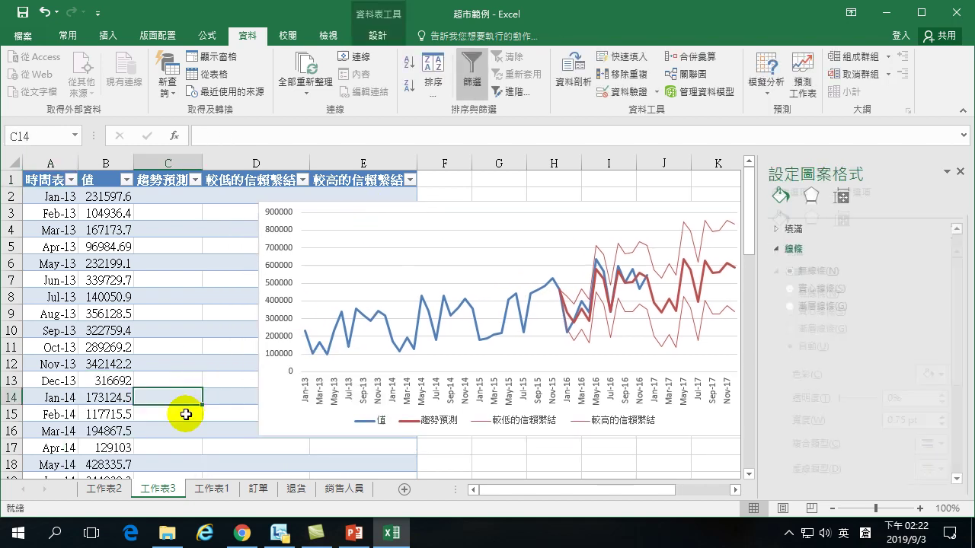
Select the Jan-16, Feb-16 and Mar-16 actual and forecast values to compare them.
{"action": "scroll", "coordinate": [183, 430], "scroll_direction": "down", "scroll_amount": 9}
{"action": "scroll", "coordinate": [179, 423], "scroll_direction": "down", "scroll_amount": 3}
{"action": "scroll", "coordinate": [190, 355], "scroll_direction": "up", "scroll_amount": 2}
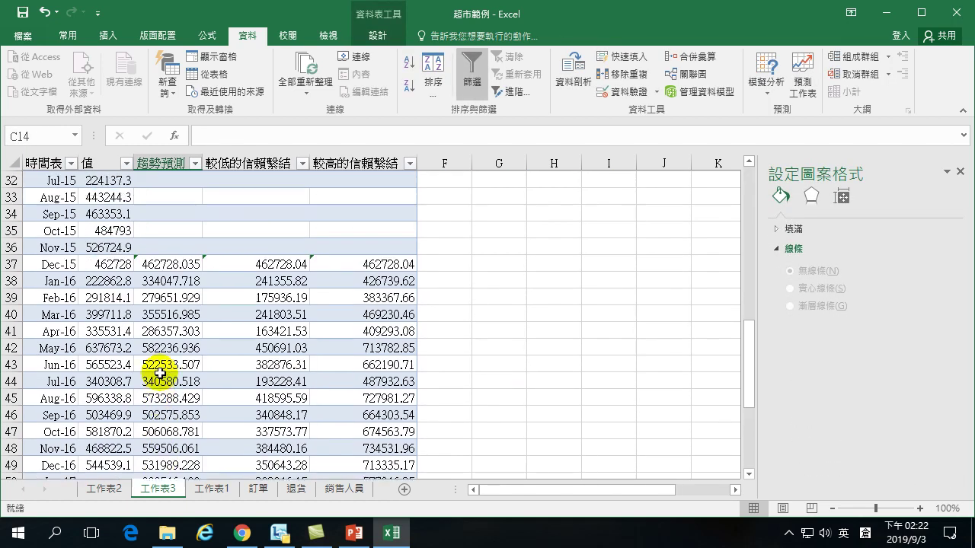
{"action": "scroll", "coordinate": [108, 317], "scroll_direction": "down", "scroll_amount": 1}
{"action": "left_click", "coordinate": [95, 246]}
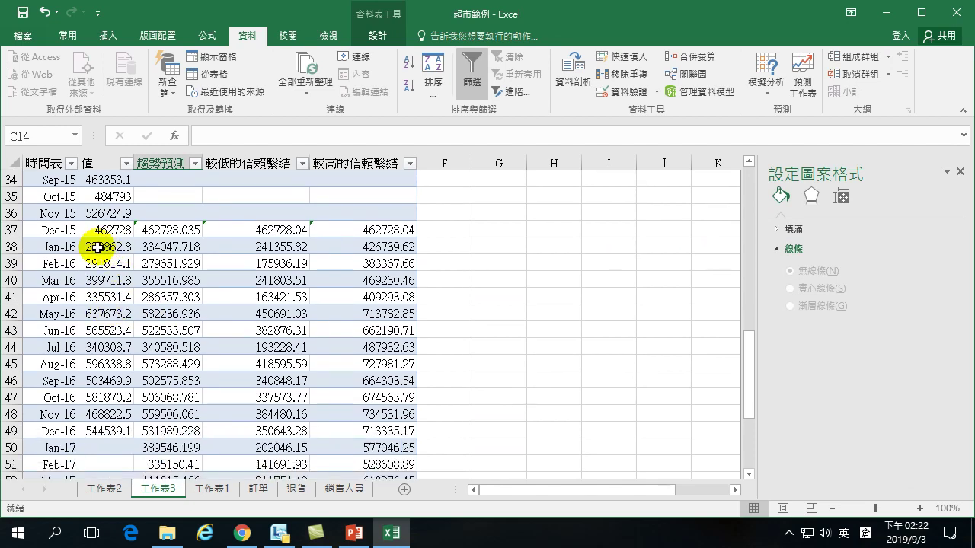
{"action": "left_click_drag", "start_coordinate": [125, 243], "coordinate": [157, 246]}
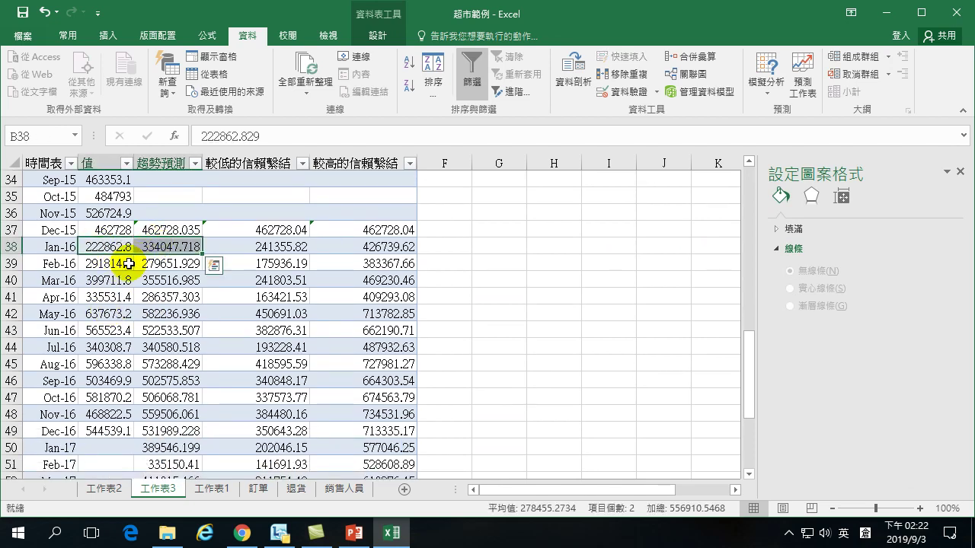
{"action": "left_click_drag", "start_coordinate": [95, 266], "coordinate": [152, 261]}
{"action": "left_click_drag", "start_coordinate": [88, 278], "coordinate": [149, 278]}
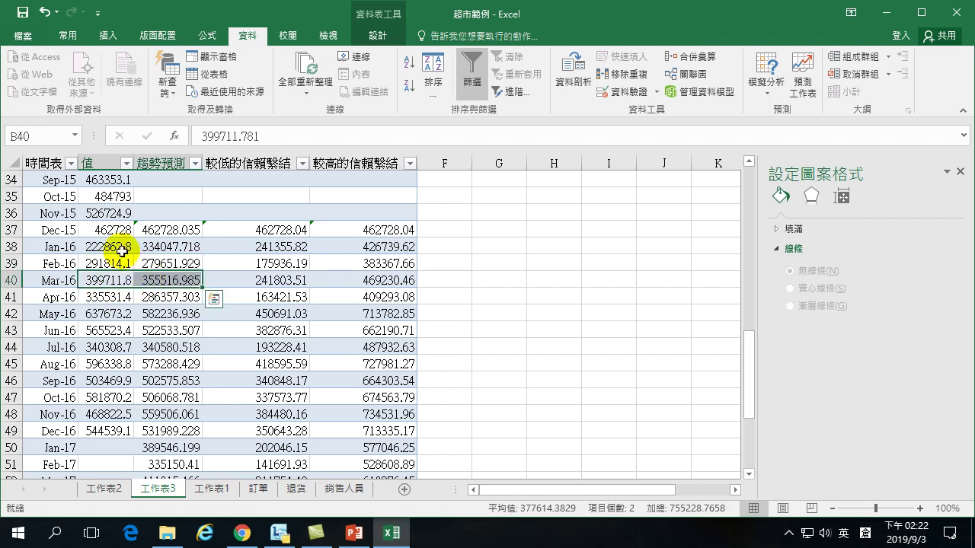
Check the Dec-15 starting forecast value, then deselect the forecast table.
{"action": "left_click", "coordinate": [156, 228]}
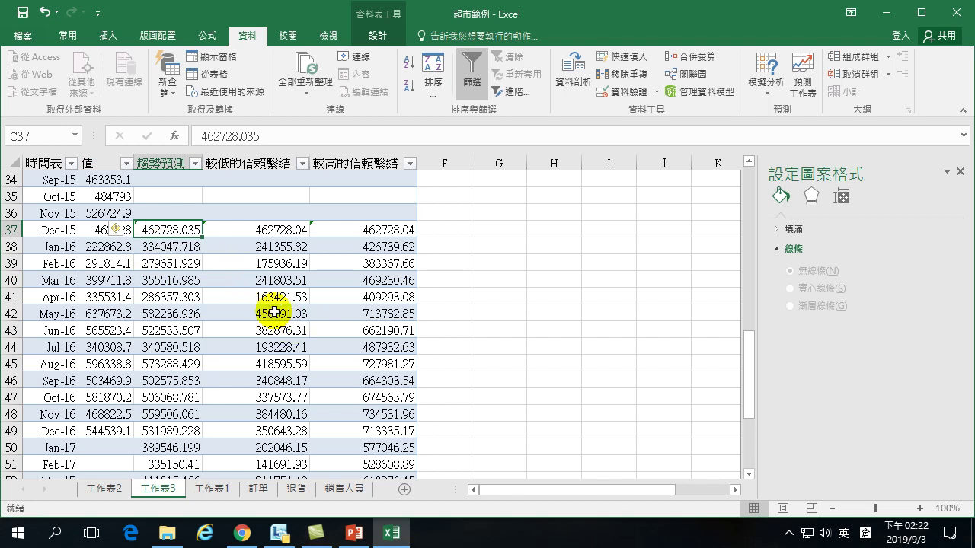
{"action": "scroll", "coordinate": [335, 301], "scroll_direction": "up", "scroll_amount": 2}
{"action": "scroll", "coordinate": [305, 319], "scroll_direction": "down", "scroll_amount": 3}
{"action": "scroll", "coordinate": [285, 326], "scroll_direction": "up", "scroll_amount": 1}
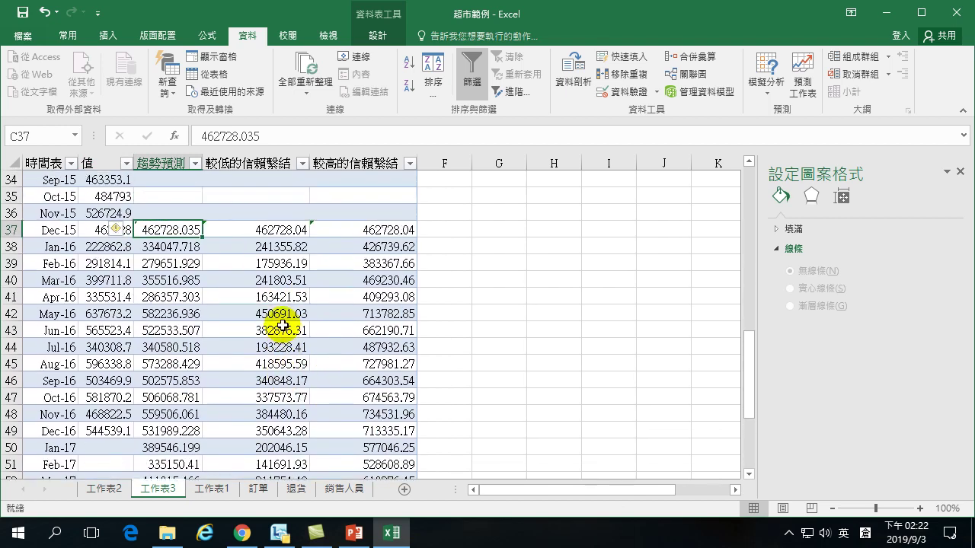
{"action": "left_click", "coordinate": [445, 231]}
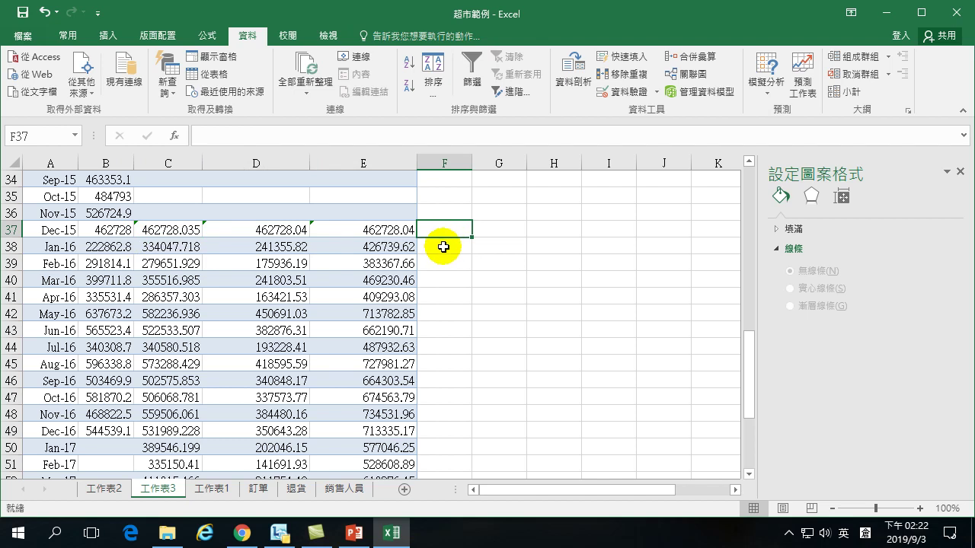
{"action": "scroll", "coordinate": [441, 246], "scroll_direction": "up", "scroll_amount": 5}
{"action": "scroll", "coordinate": [435, 275], "scroll_direction": "up", "scroll_amount": 5}
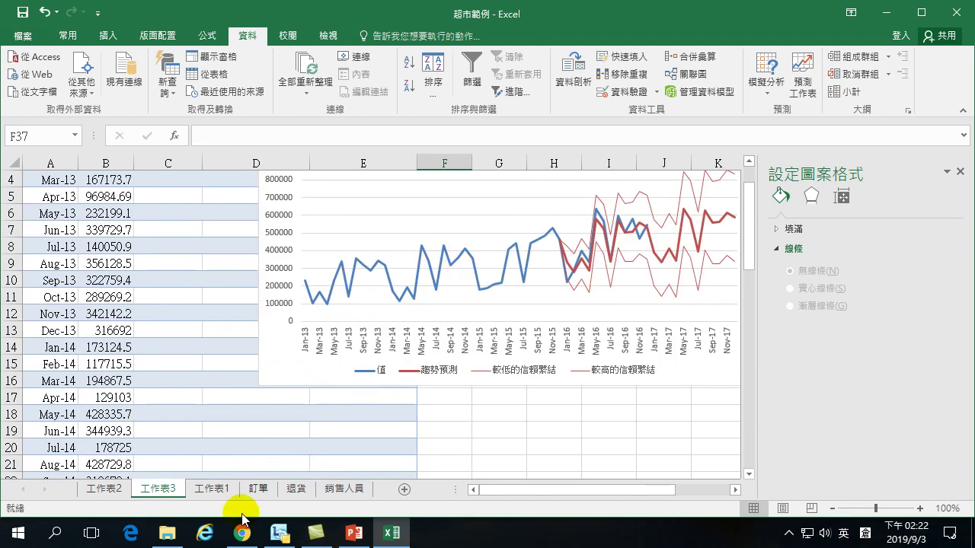
Switch between 工作表1 and the 工作表3 forecast, then show the Insert tab for 訂單.
{"action": "left_click", "coordinate": [212, 490]}
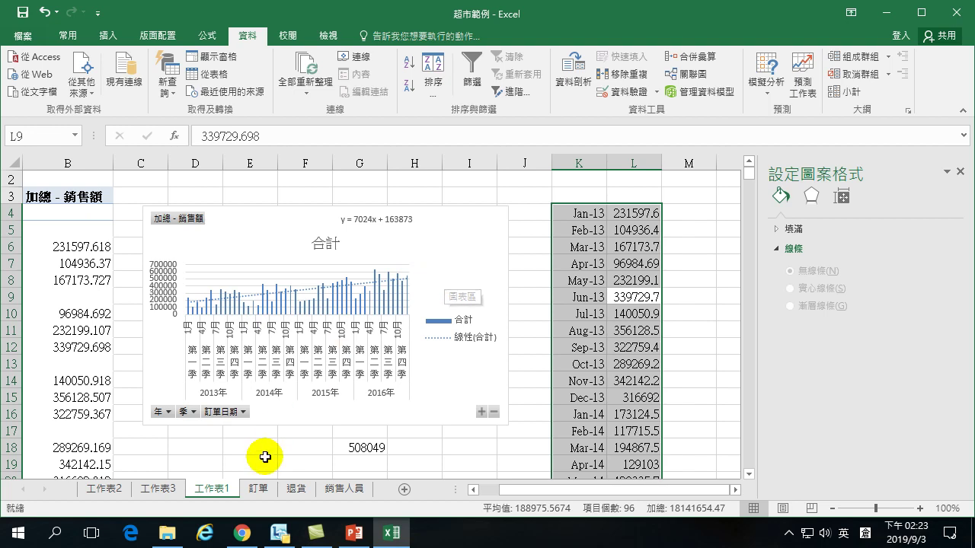
{"action": "left_click", "coordinate": [144, 488]}
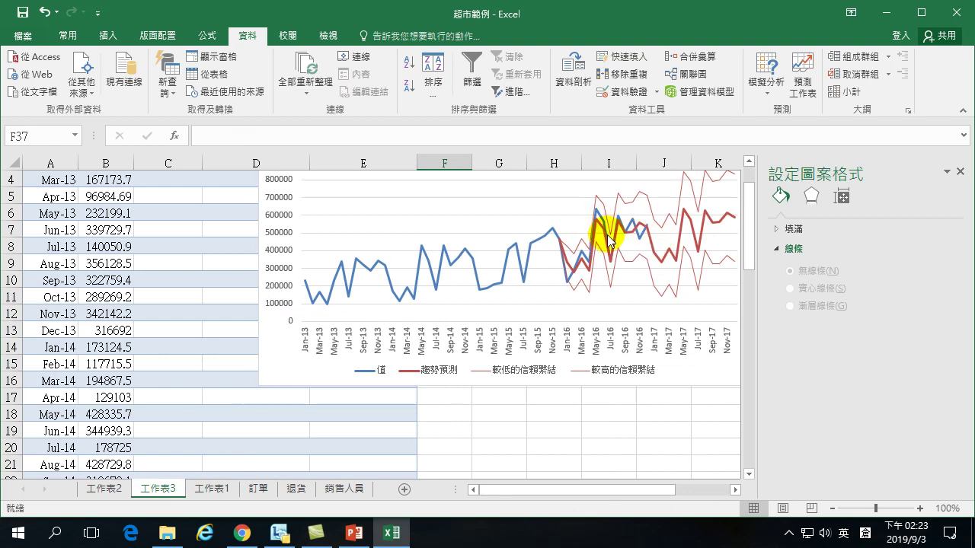
{"action": "mouse_move", "coordinate": [605, 254]}
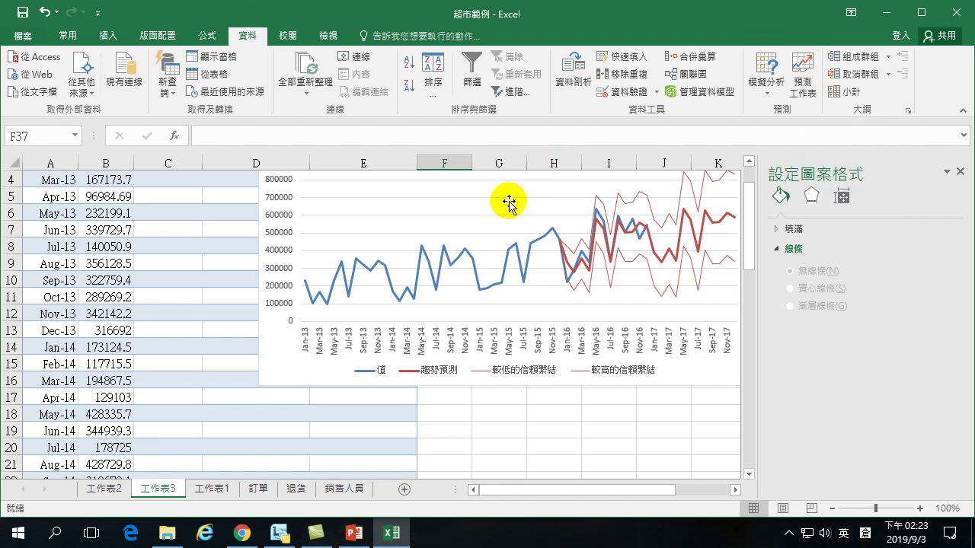
{"action": "scroll", "coordinate": [442, 251], "scroll_direction": "up", "scroll_amount": 1}
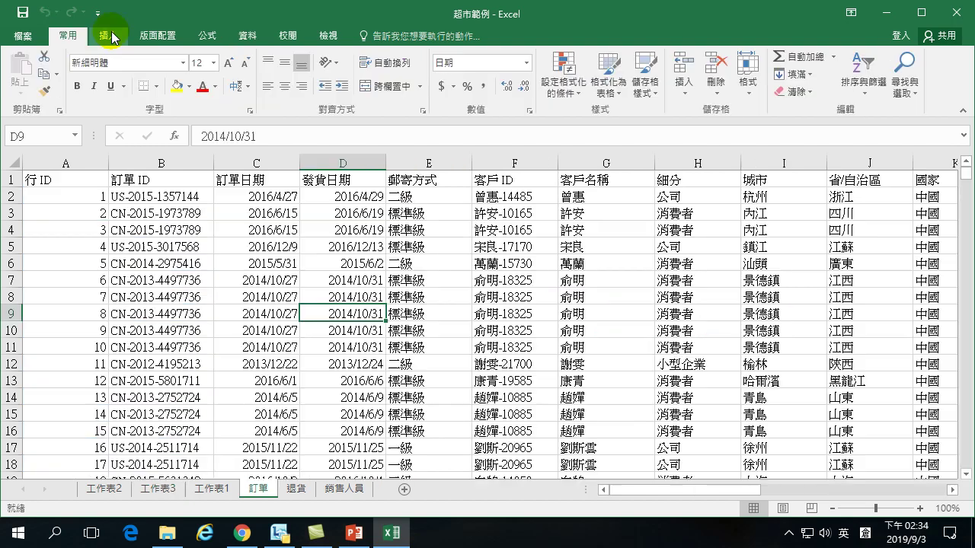
{"action": "left_click", "coordinate": [109, 36]}
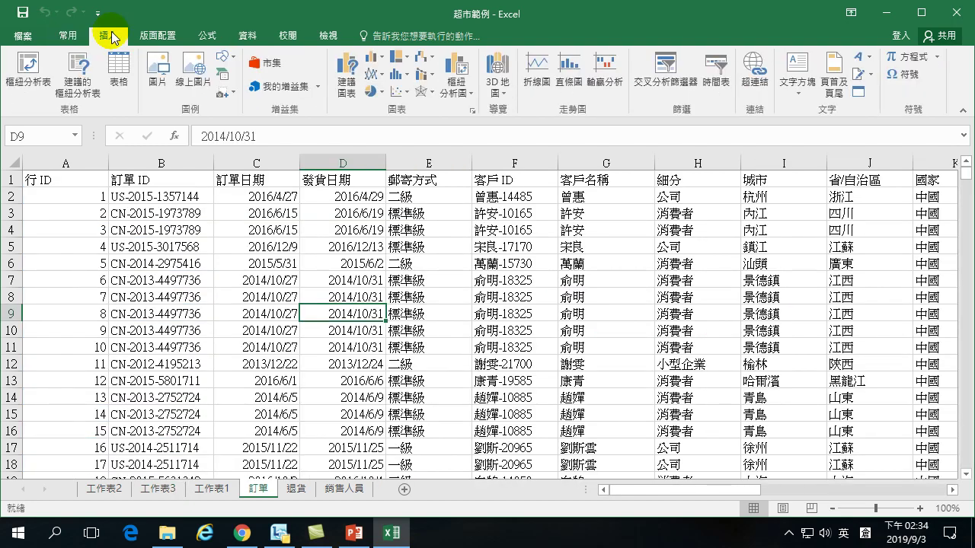
{"action": "left_click", "coordinate": [379, 61]}
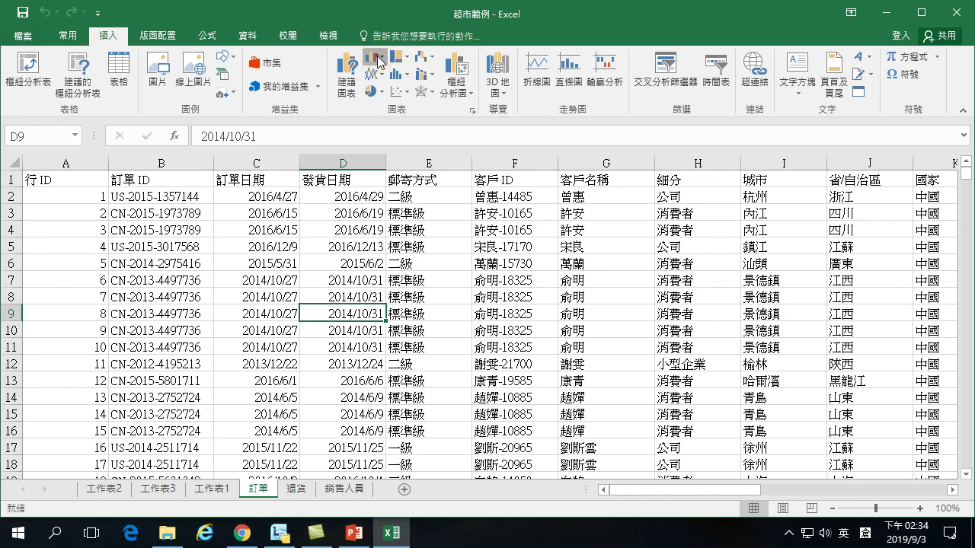
{"action": "left_click", "coordinate": [427, 29]}
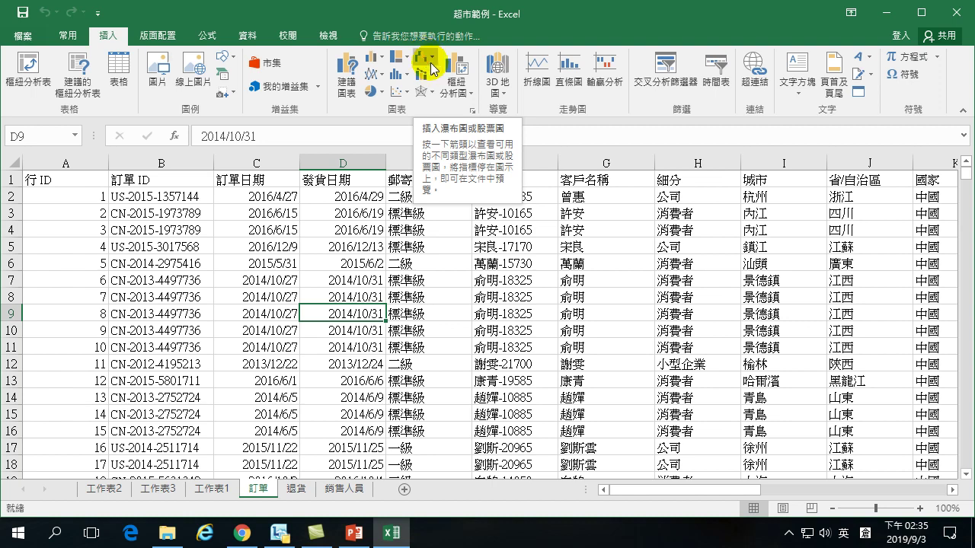
{"action": "left_click", "coordinate": [279, 213]}
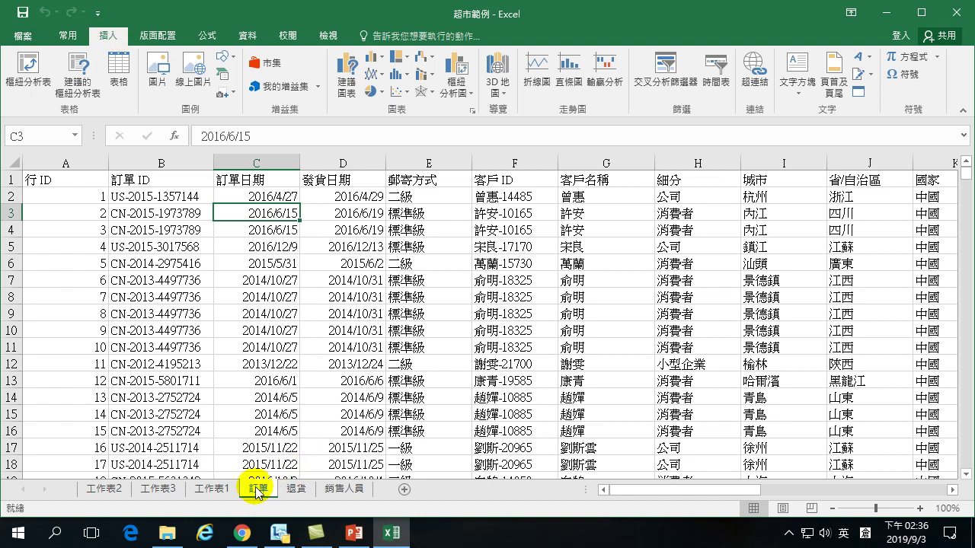
Insert a pivot table from 訂單!$A$1:$T$10001 on a new worksheet.
{"action": "left_click", "coordinate": [113, 39]}
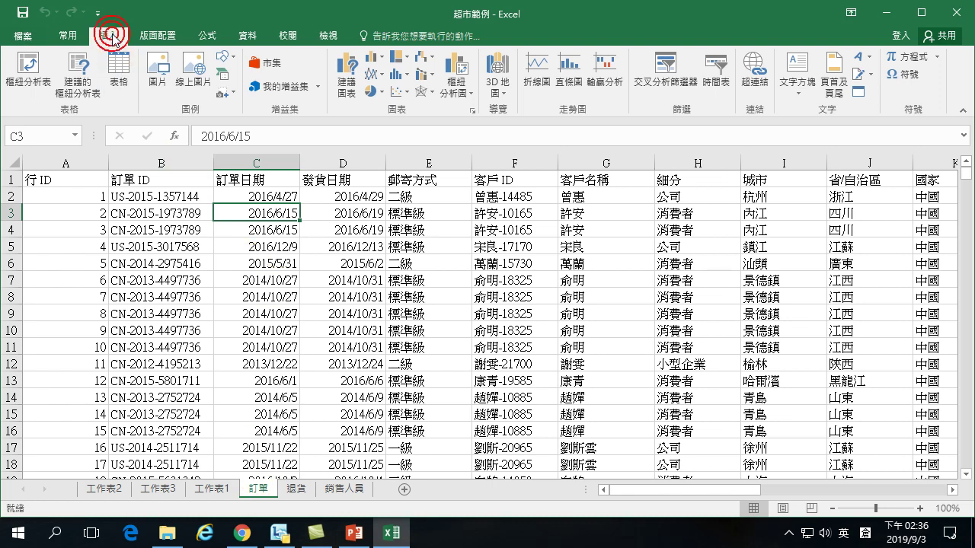
{"action": "left_click", "coordinate": [26, 65]}
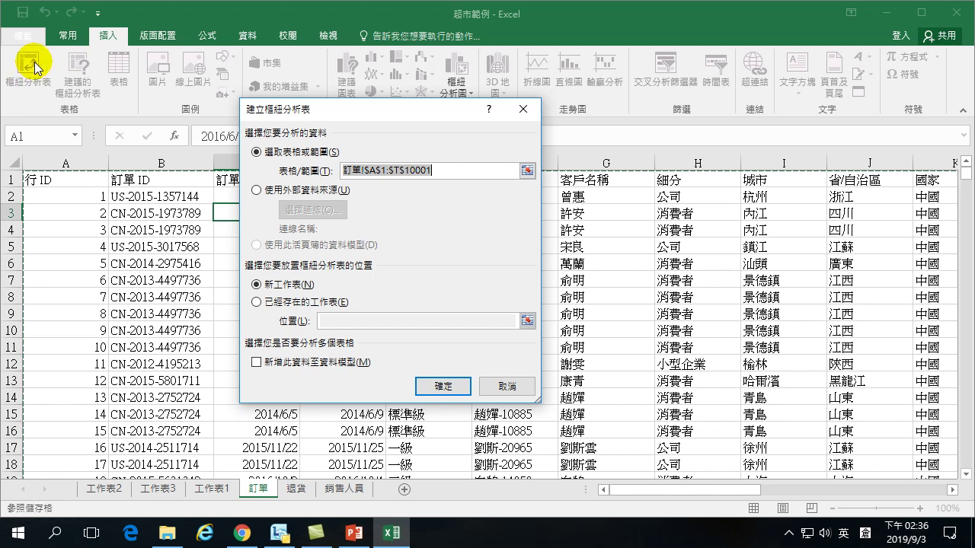
{"action": "left_click", "coordinate": [440, 386]}
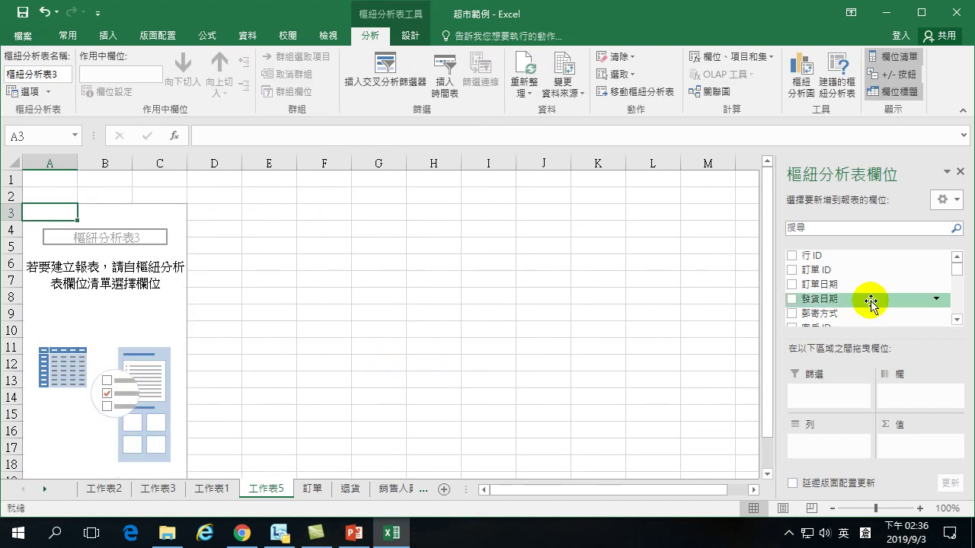
Add 訂單日期 to the pivot rows and sum 利潤 as the pivot values.
{"action": "left_click", "coordinate": [956, 320]}
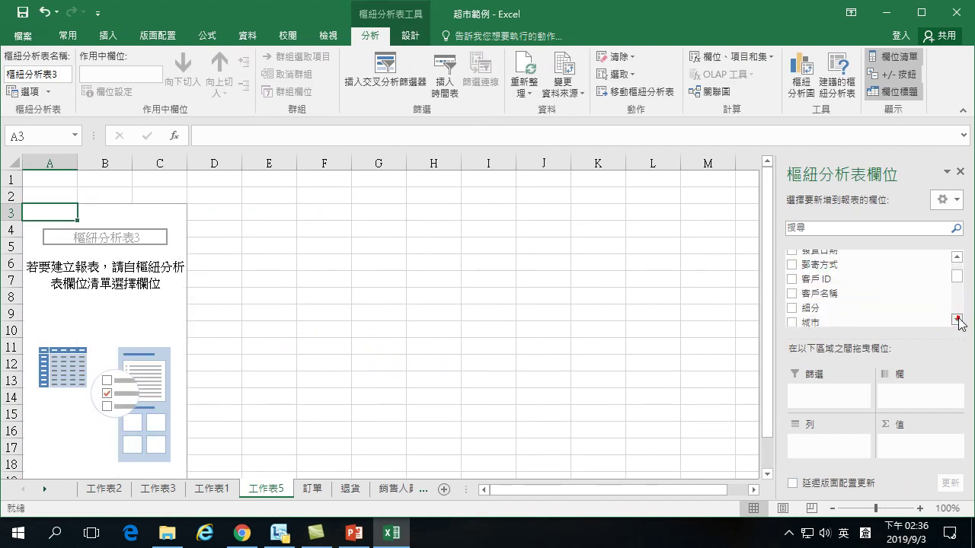
{"action": "left_click", "coordinate": [957, 258]}
{"action": "left_click", "coordinate": [957, 259]}
{"action": "left_click", "coordinate": [957, 259]}
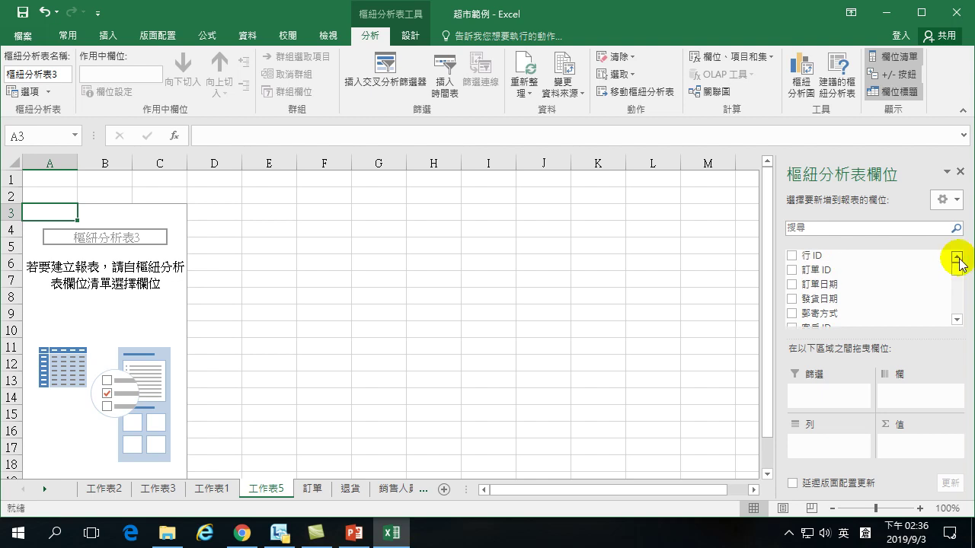
{"action": "left_click", "coordinate": [793, 286]}
{"action": "left_click_drag", "start_coordinate": [957, 320], "coordinate": [958, 321]}
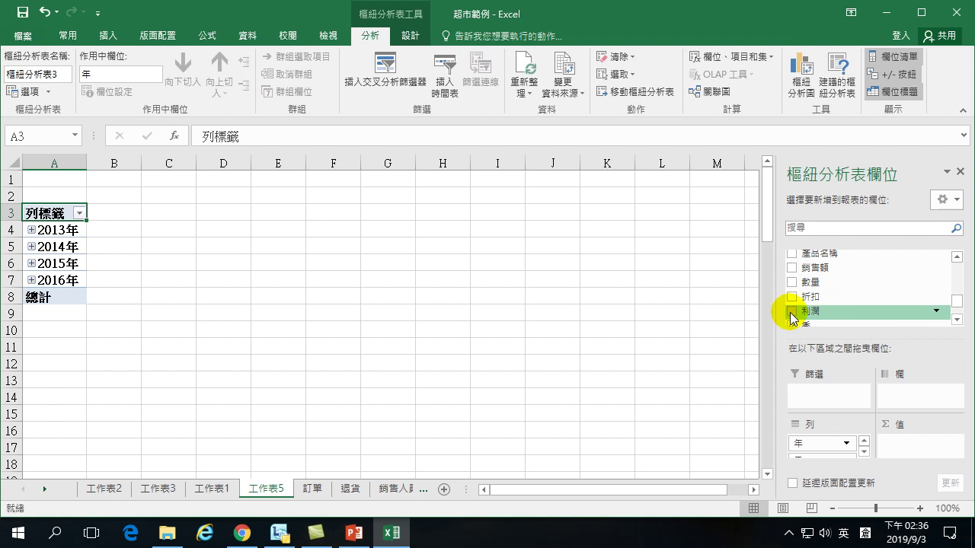
{"action": "left_click", "coordinate": [791, 312]}
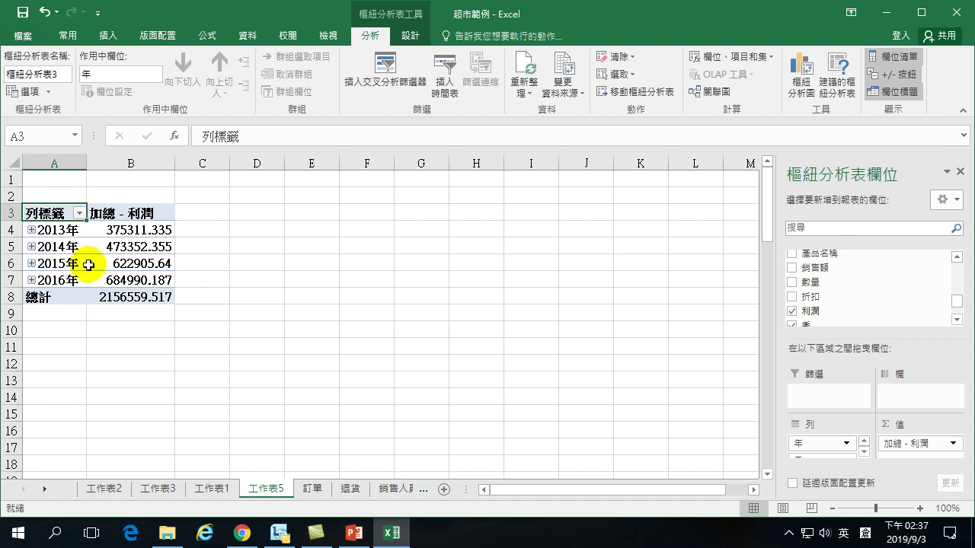
{"action": "left_click_drag", "start_coordinate": [53, 229], "coordinate": [53, 280]}
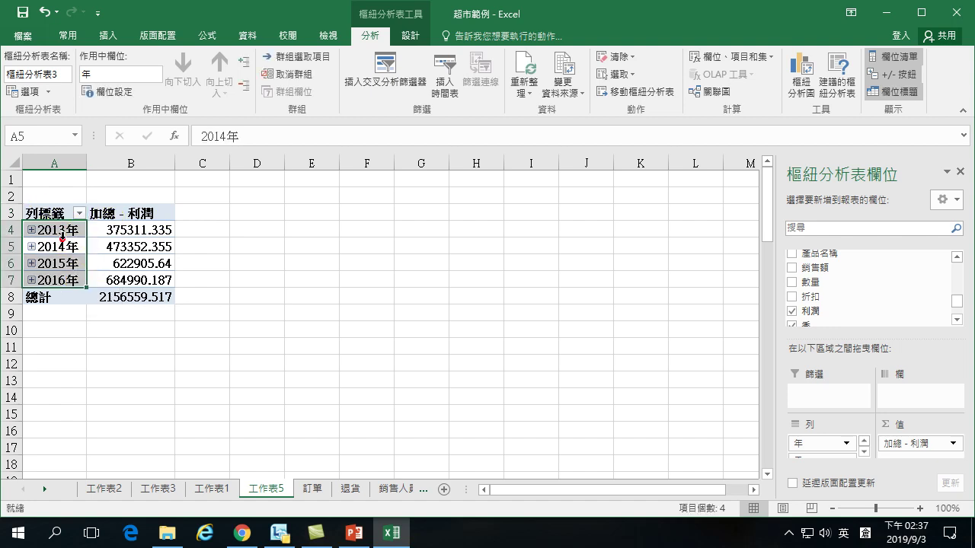
{"action": "left_click", "coordinate": [120, 243]}
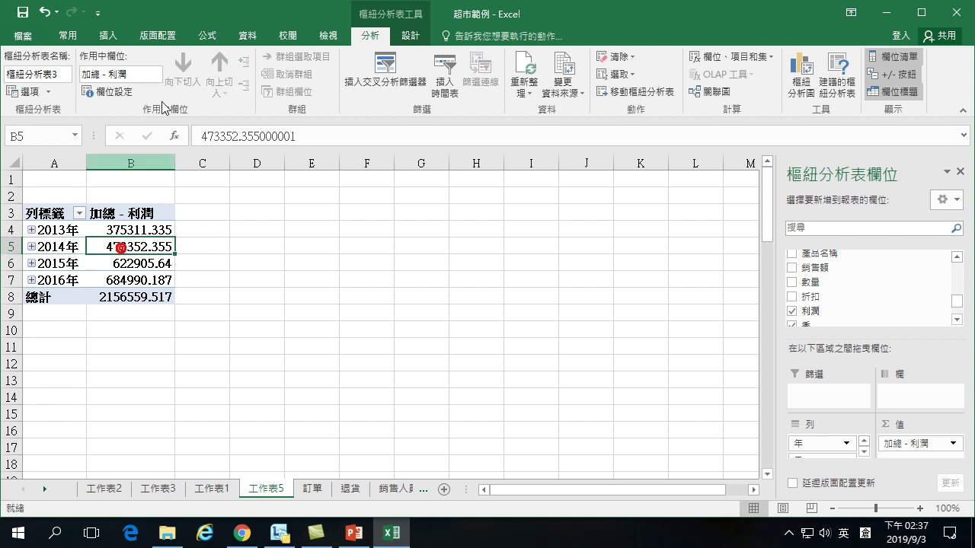
{"action": "left_click", "coordinate": [108, 36]}
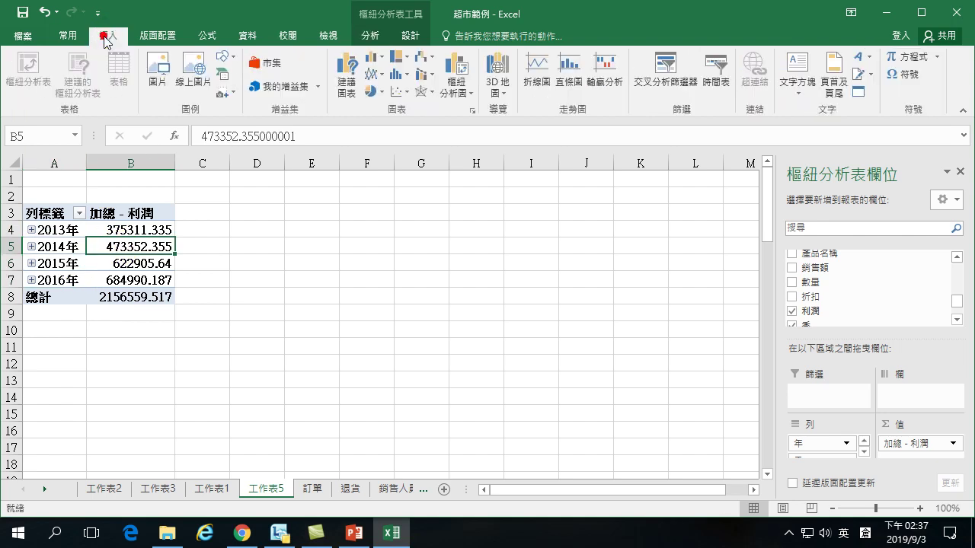
{"action": "left_click", "coordinate": [421, 61]}
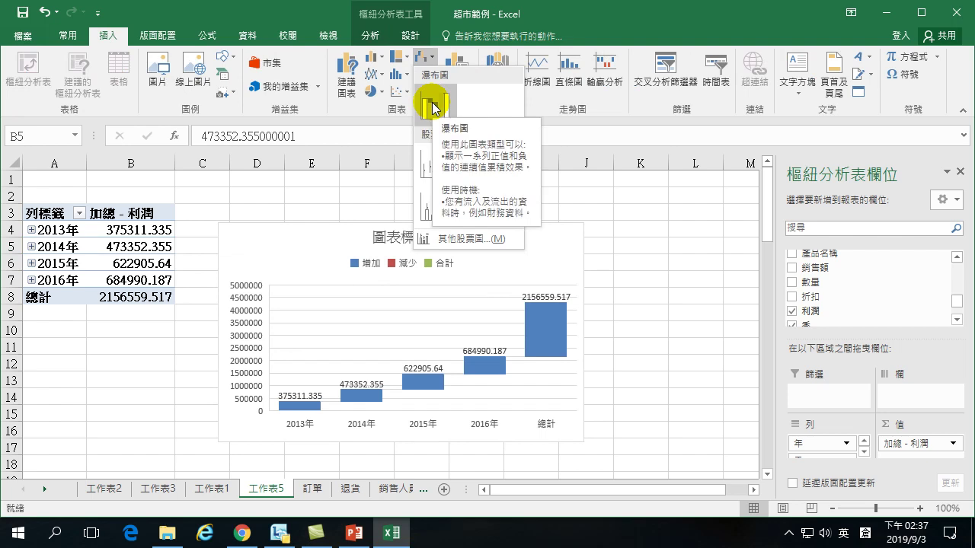
{"action": "left_click", "coordinate": [635, 207]}
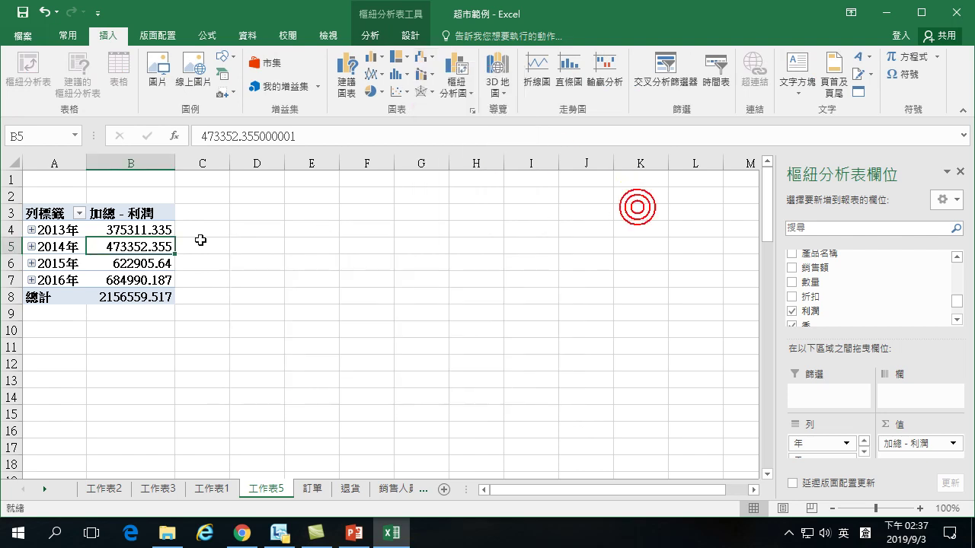
{"action": "left_click", "coordinate": [63, 214]}
{"action": "left_click_drag", "start_coordinate": [63, 215], "coordinate": [129, 275]}
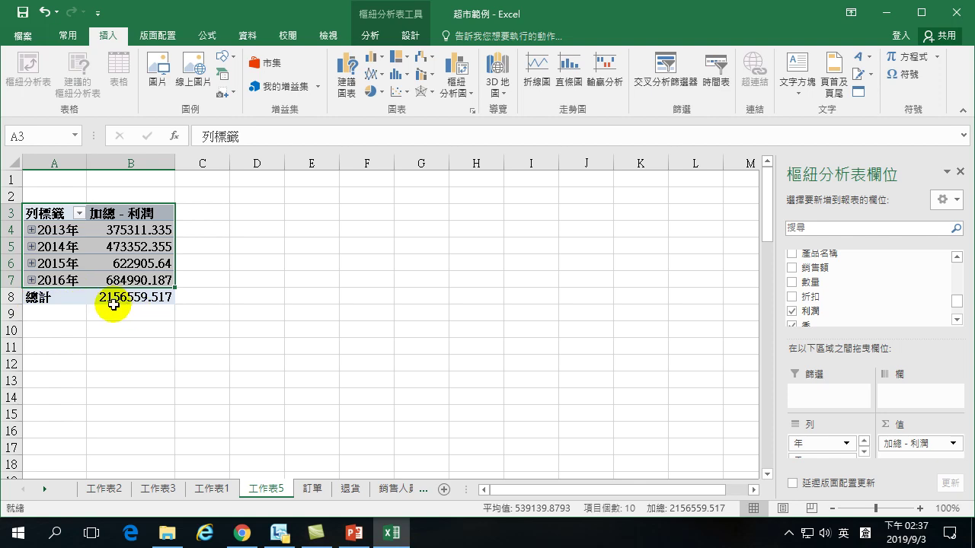
{"action": "mouse_move", "coordinate": [114, 297]}
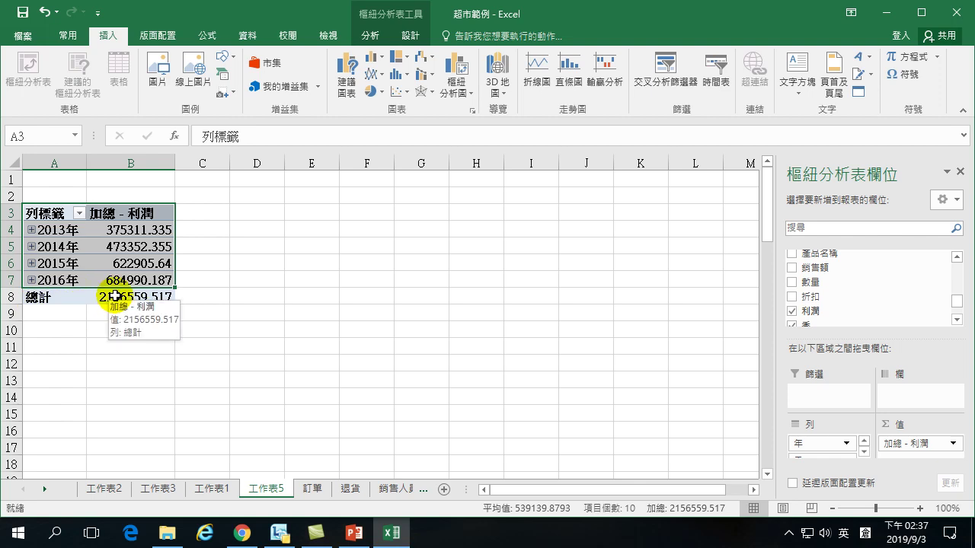
Copy the pivot range A3:B7 and paste it as values only into D3.
{"action": "left_click_drag", "start_coordinate": [57, 213], "coordinate": [120, 277]}
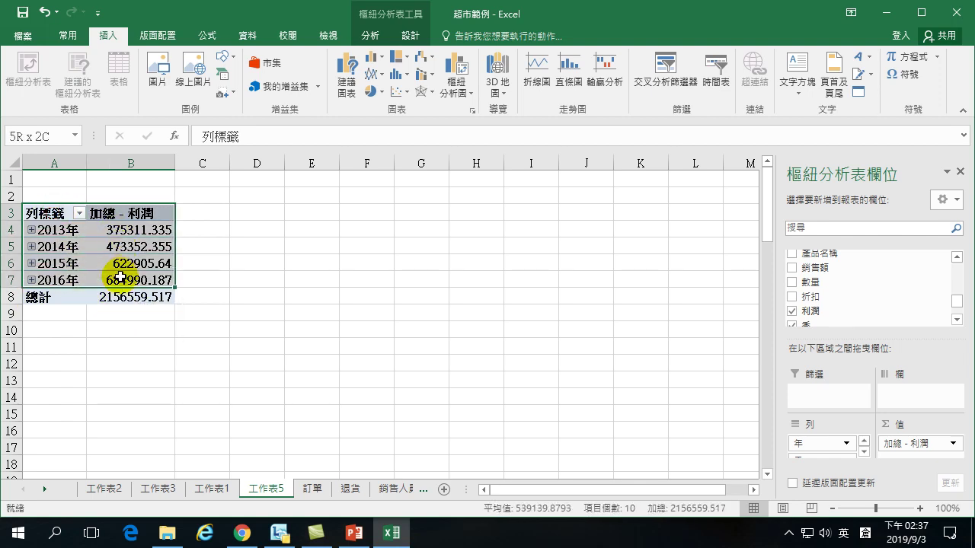
{"action": "left_click", "coordinate": [67, 36]}
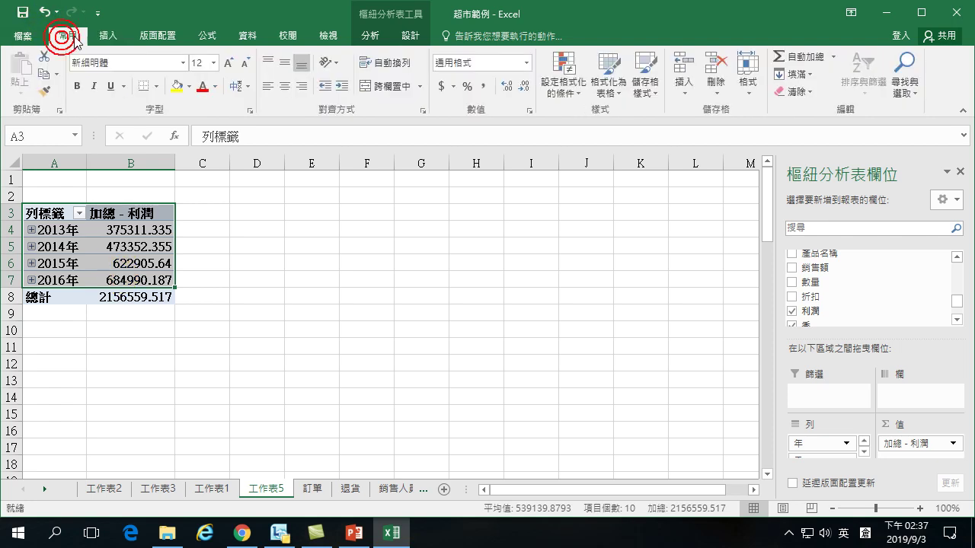
{"action": "left_click", "coordinate": [45, 74]}
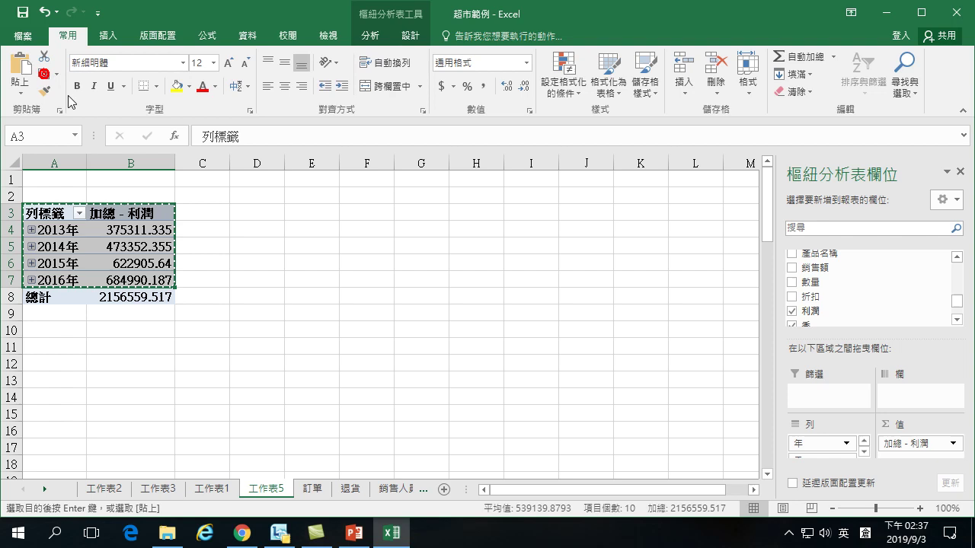
{"action": "right_click", "coordinate": [245, 215]}
{"action": "left_click", "coordinate": [245, 211]}
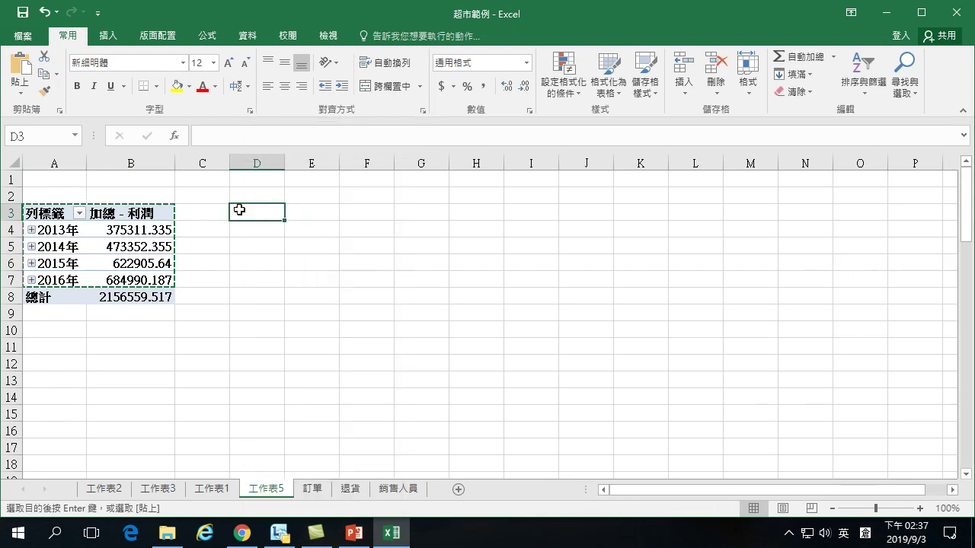
{"action": "right_click", "coordinate": [259, 210]}
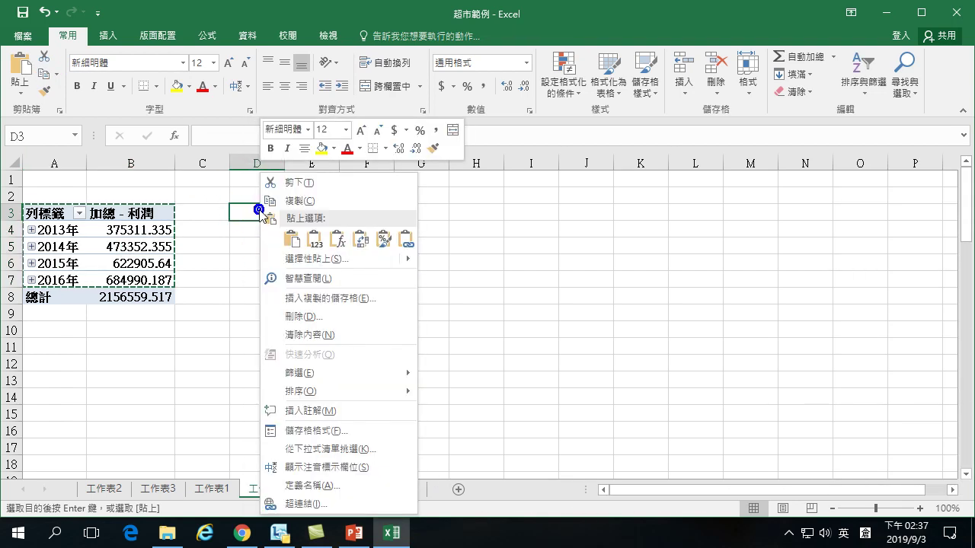
{"action": "left_click", "coordinate": [292, 259]}
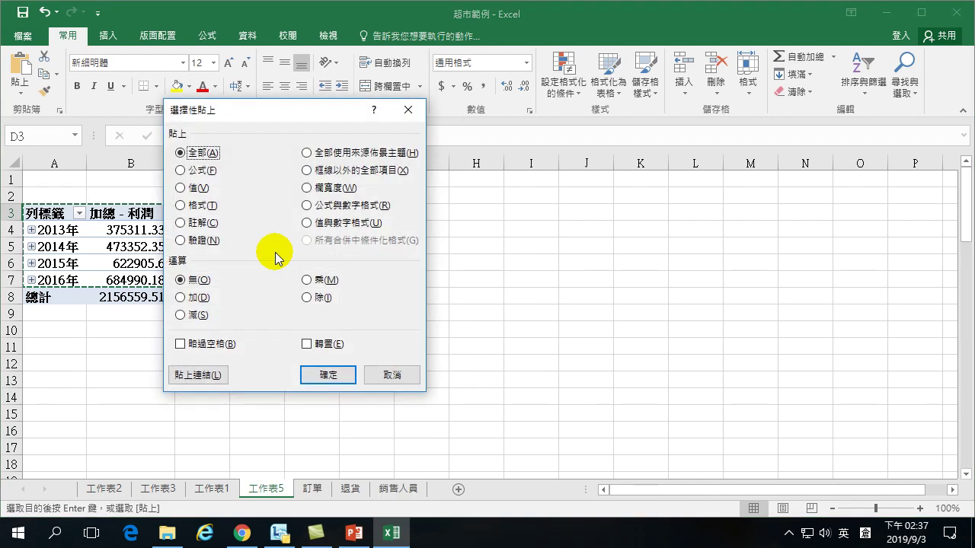
{"action": "left_click", "coordinate": [183, 187]}
{"action": "left_click", "coordinate": [324, 374]}
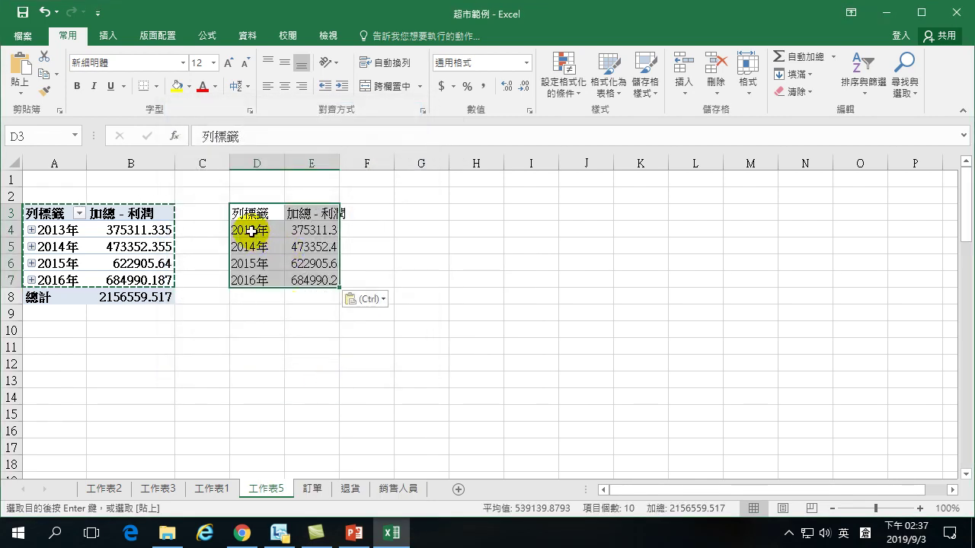
{"action": "left_click", "coordinate": [250, 231]}
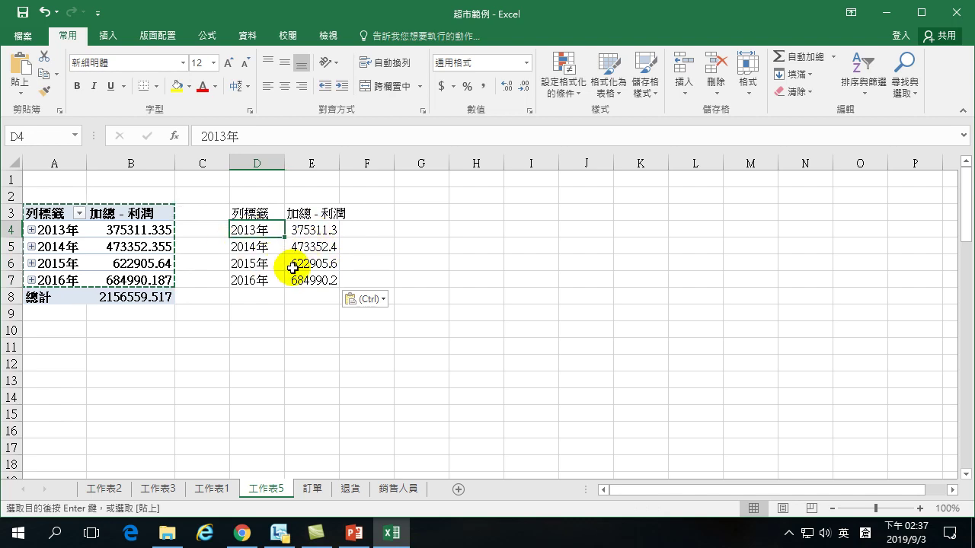
Decrease the decimals of pivot profits B4:B8 three times to show whole numbers.
{"action": "left_click_drag", "start_coordinate": [129, 231], "coordinate": [152, 294]}
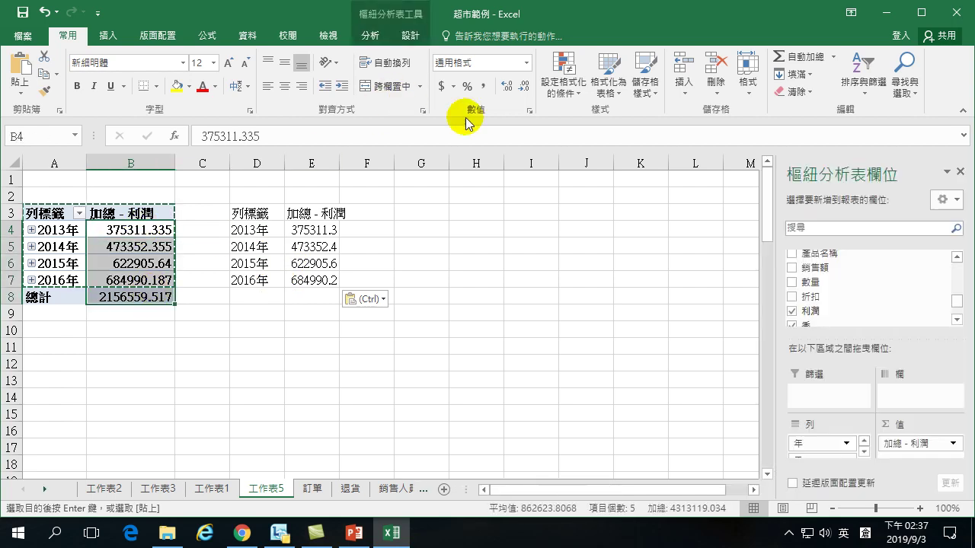
{"action": "left_click", "coordinate": [522, 87]}
{"action": "left_click", "coordinate": [522, 86]}
{"action": "left_click", "coordinate": [522, 87]}
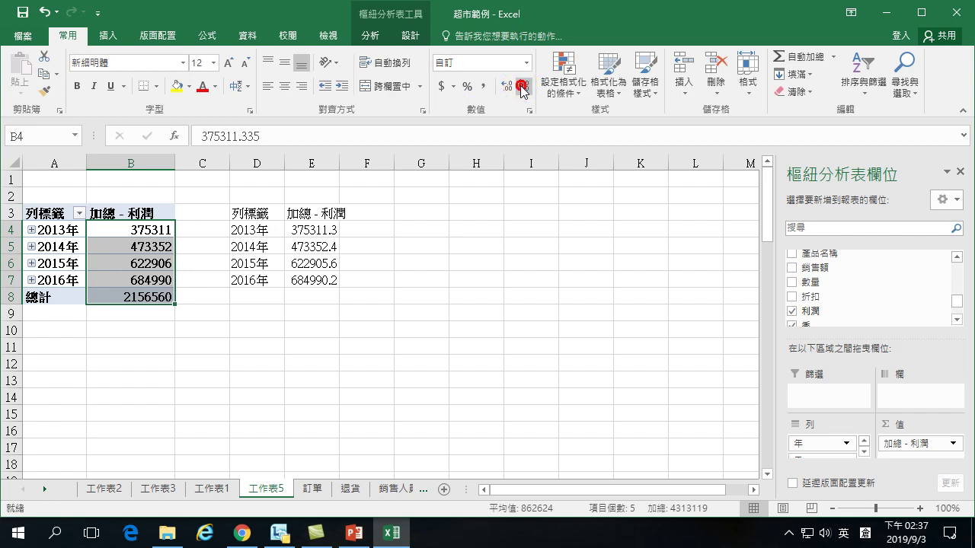
{"action": "left_click", "coordinate": [303, 248]}
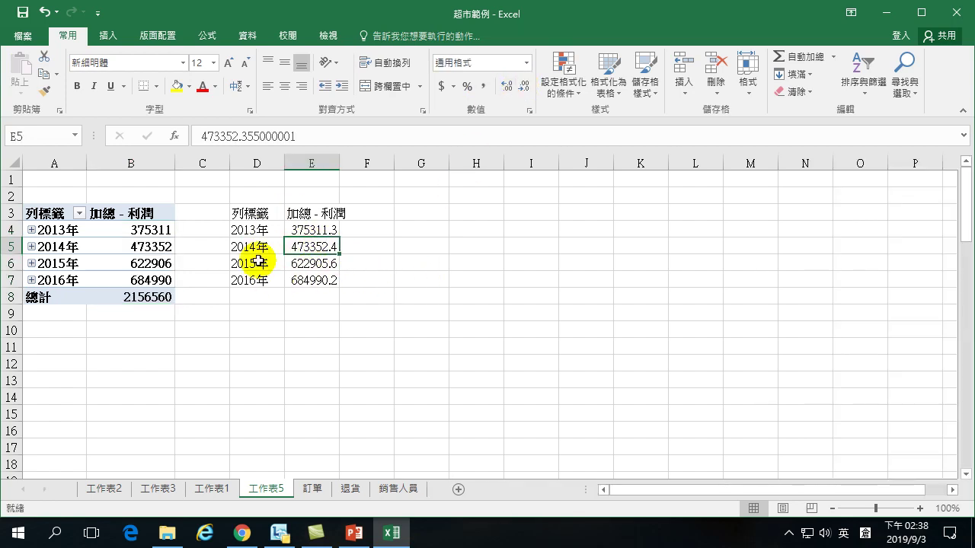
Insert a waterfall chart of the copied profits and place it beside the table.
{"action": "left_click", "coordinate": [109, 36]}
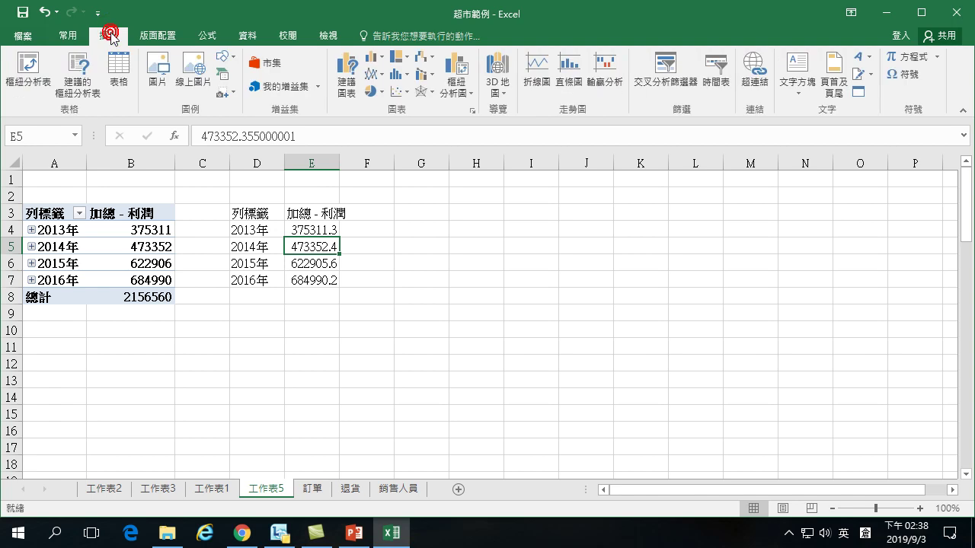
{"action": "left_click", "coordinate": [422, 58]}
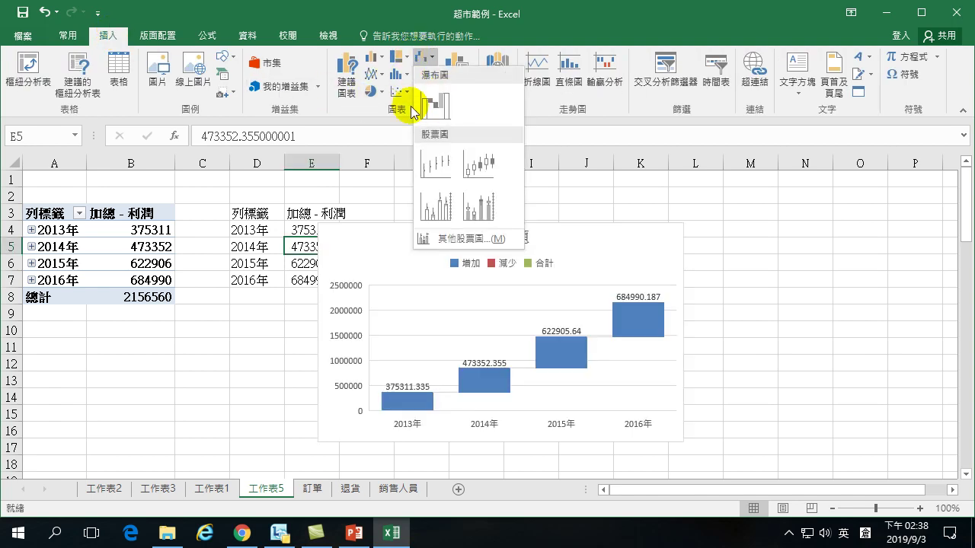
{"action": "left_click", "coordinate": [436, 104]}
{"action": "mouse_move", "coordinate": [392, 239]}
{"action": "left_mouse_down"}
{"action": "mouse_move", "coordinate": [454, 211]}
{"action": "mouse_move", "coordinate": [450, 222]}
{"action": "left_mouse_up"}
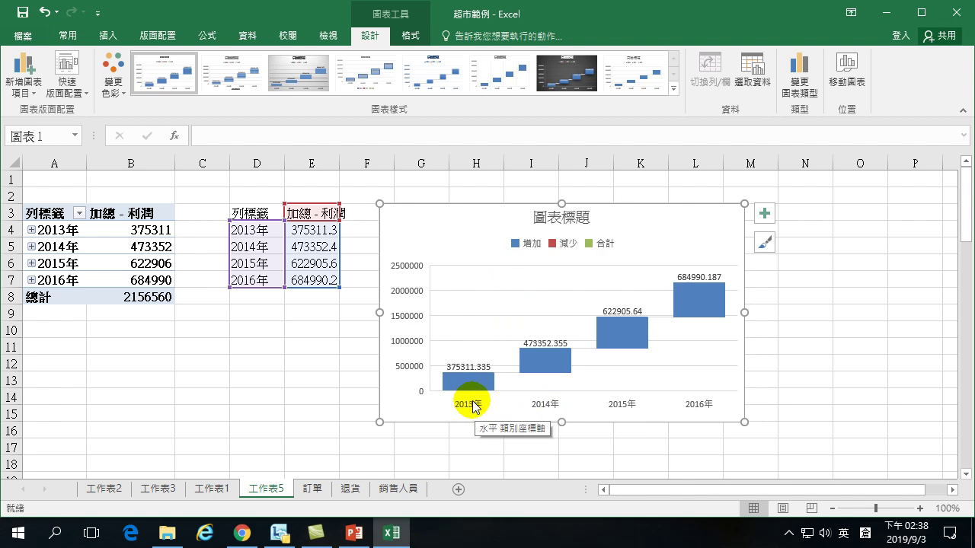
Format E4:E7 in Comma Style with no decimal places.
{"action": "mouse_move", "coordinate": [453, 377]}
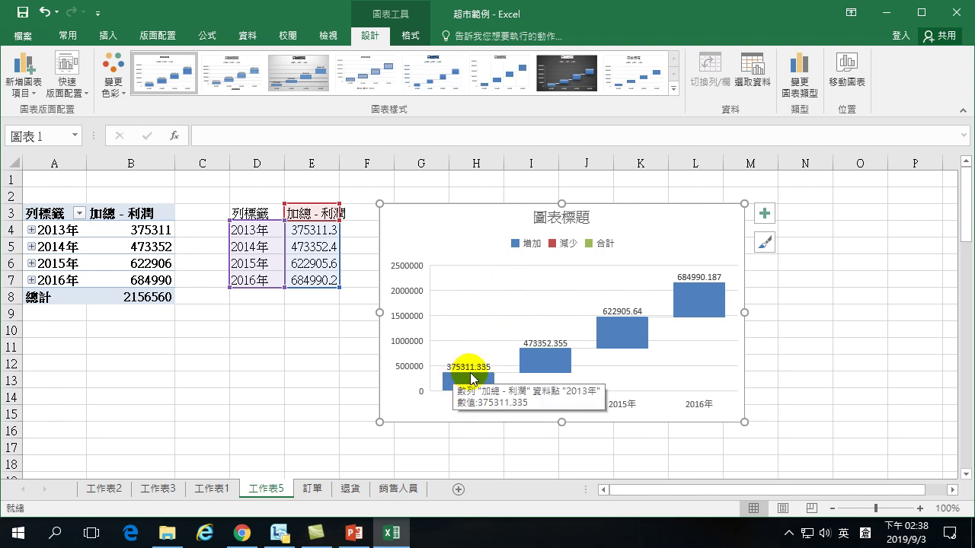
{"action": "left_click_drag", "start_coordinate": [315, 227], "coordinate": [326, 282]}
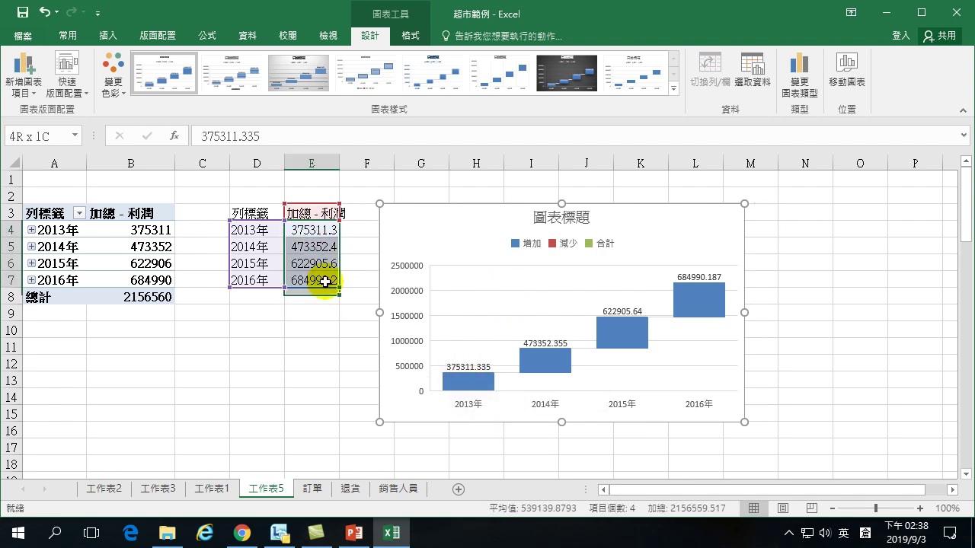
{"action": "left_click", "coordinate": [67, 35]}
{"action": "left_click", "coordinate": [482, 86]}
{"action": "left_click", "coordinate": [523, 88]}
{"action": "left_click", "coordinate": [524, 89]}
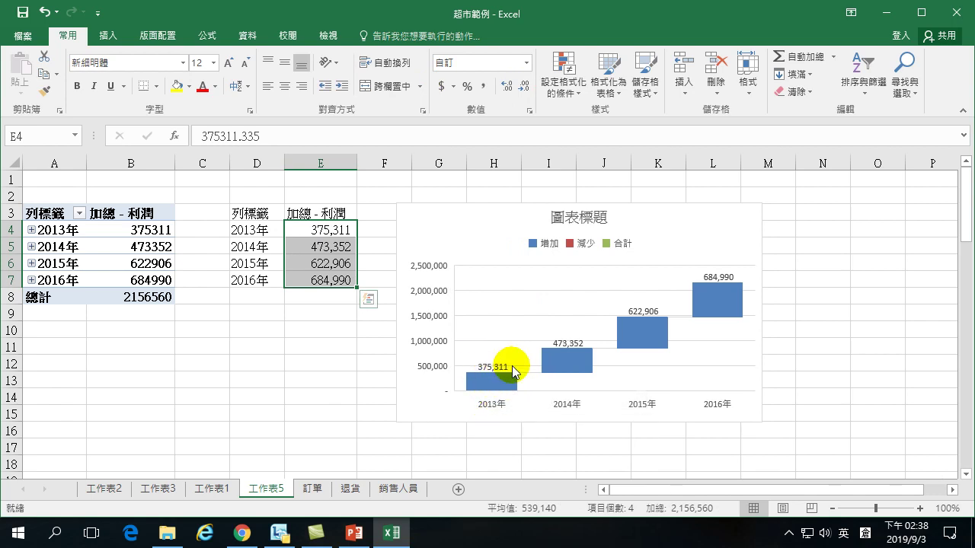
{"action": "mouse_move", "coordinate": [499, 378]}
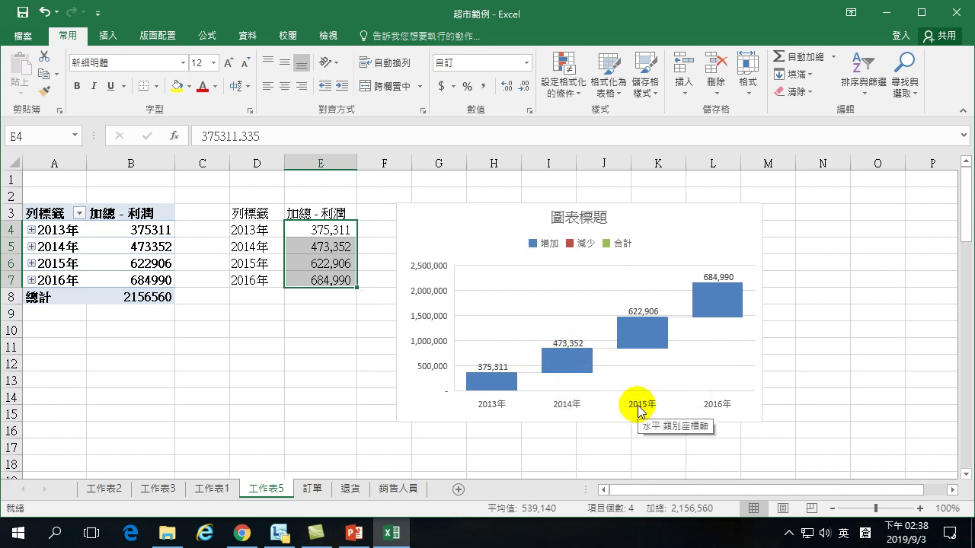
{"action": "right_click", "coordinate": [676, 339]}
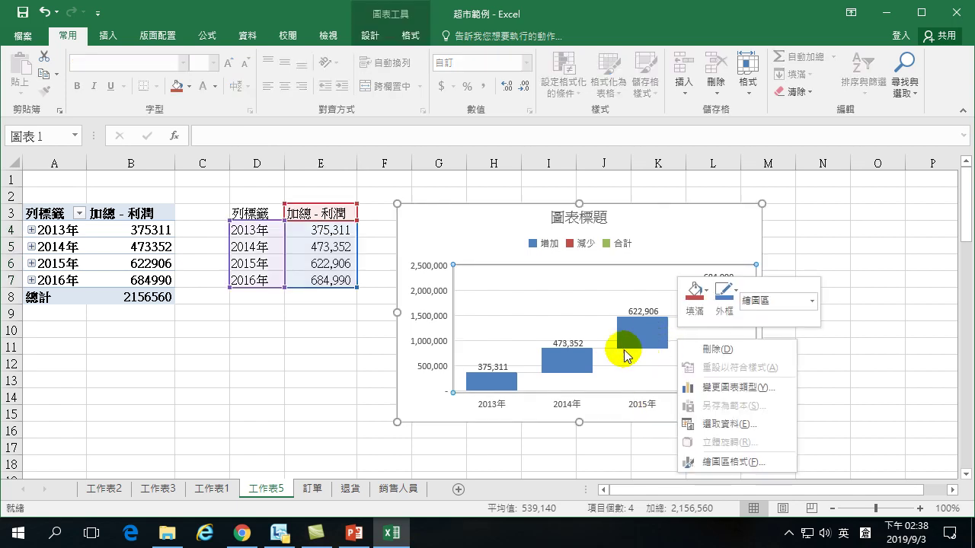
{"action": "left_click", "coordinate": [703, 225]}
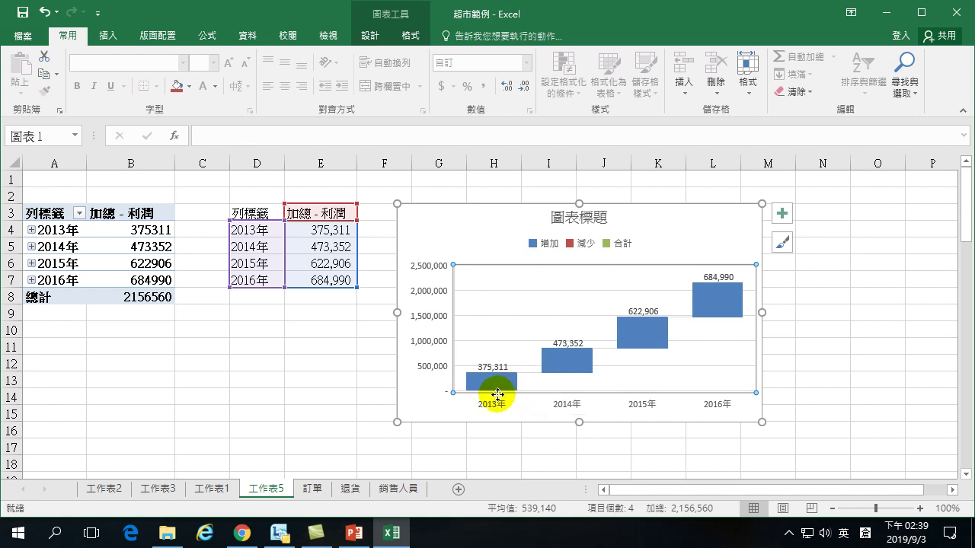
{"action": "mouse_move", "coordinate": [580, 359]}
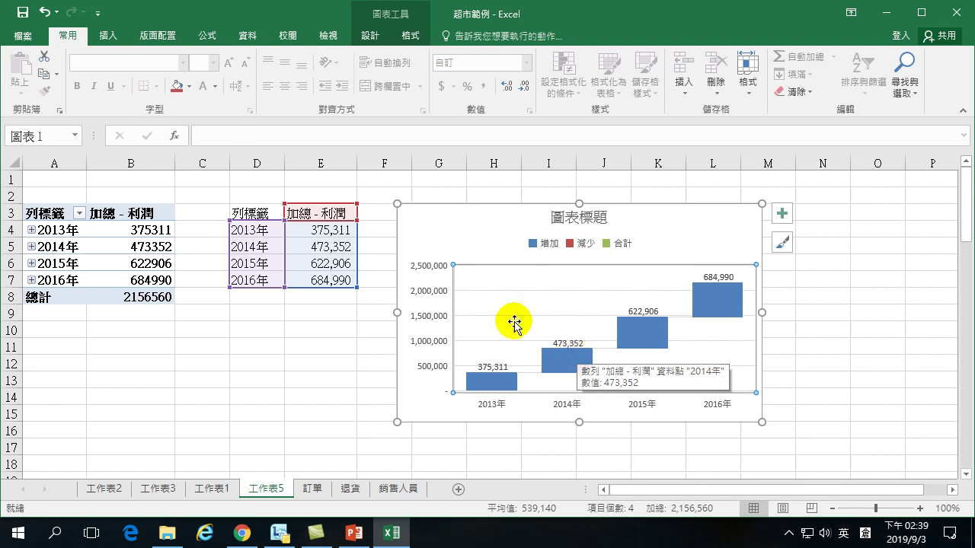
{"action": "left_click", "coordinate": [332, 264]}
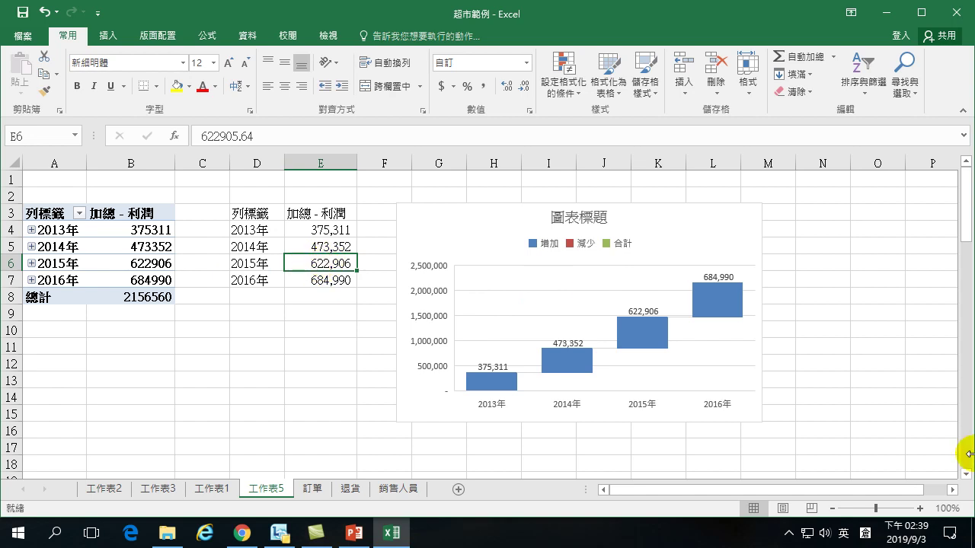
Enter -200,000 as the 2015 profit in E6 and check the E4 and E5 values.
{"action": "type", "text": "- "}
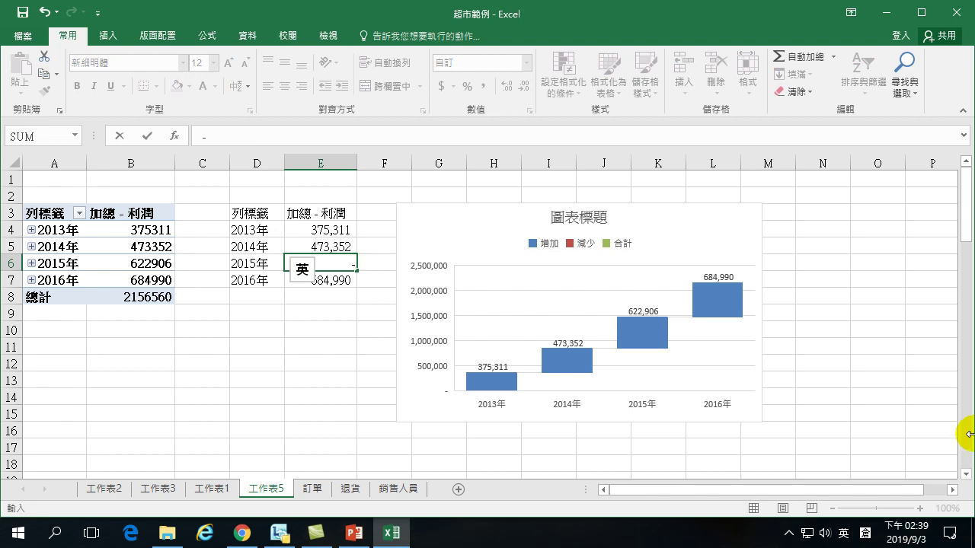
{"action": "type", "text": "200"}
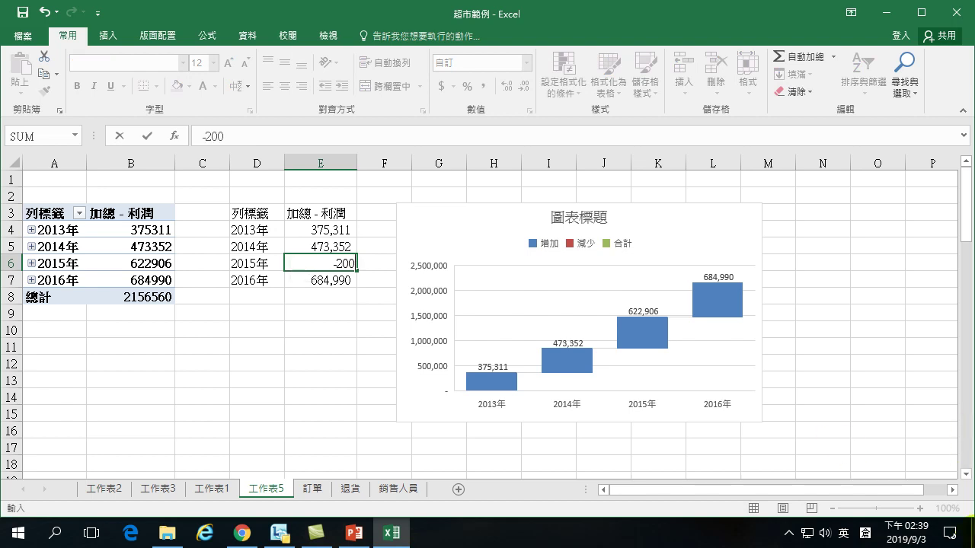
{"action": "type", "text": ",000"}
{"action": "key", "text": "Return"}
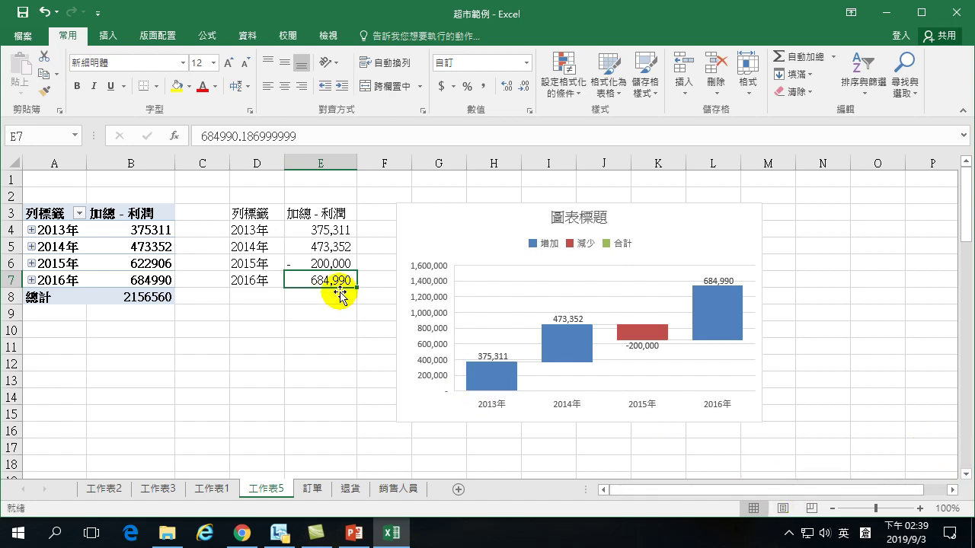
{"action": "left_click", "coordinate": [326, 228]}
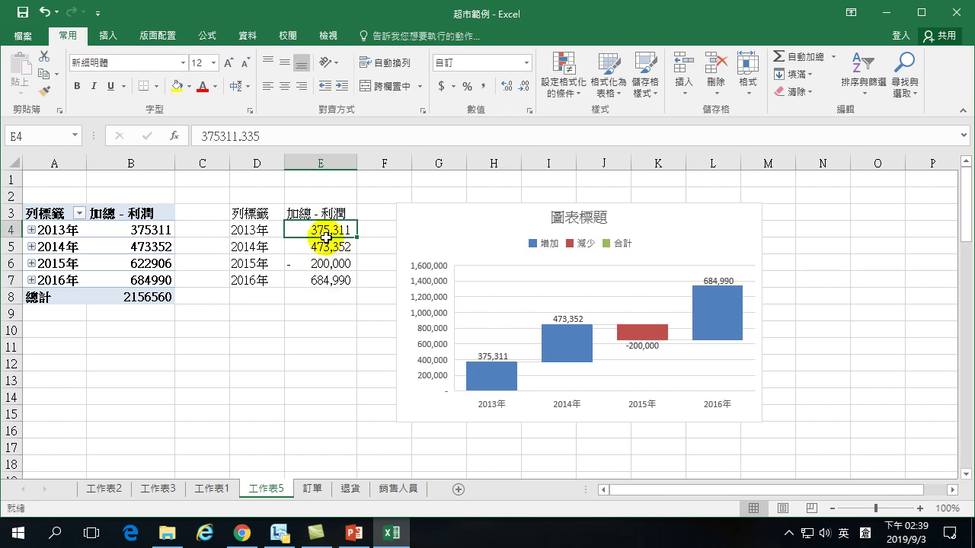
{"action": "left_click", "coordinate": [326, 246]}
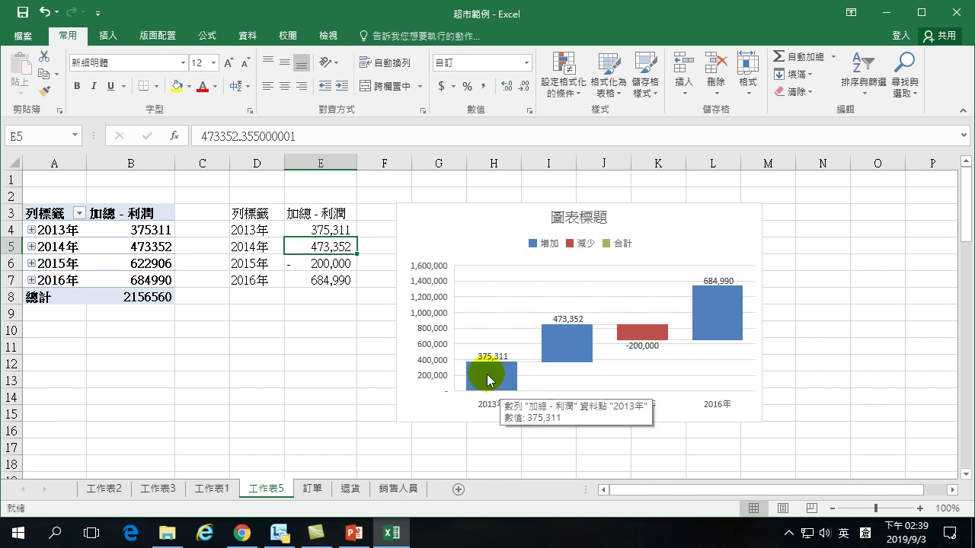
{"action": "left_click", "coordinate": [621, 335]}
{"action": "right_click", "coordinate": [648, 335]}
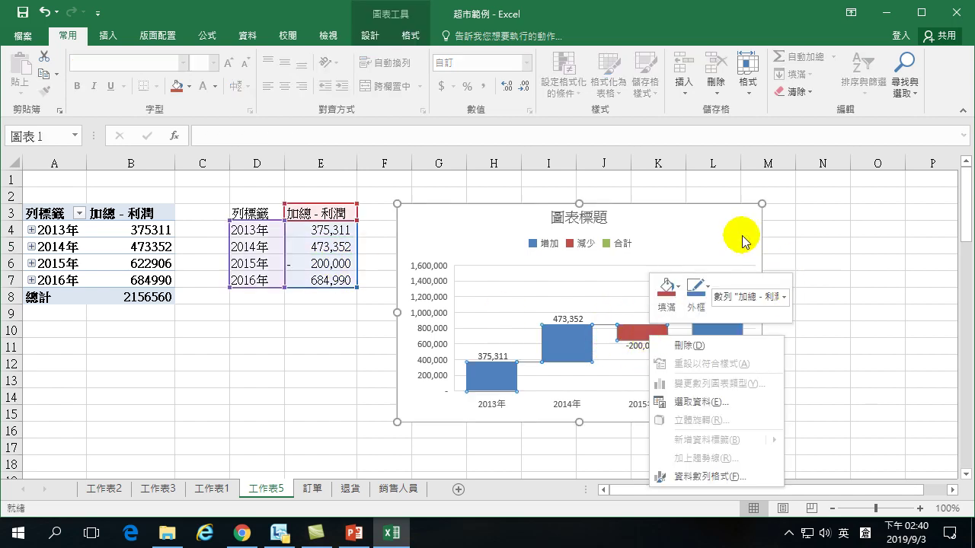
{"action": "key", "text": "Escape"}
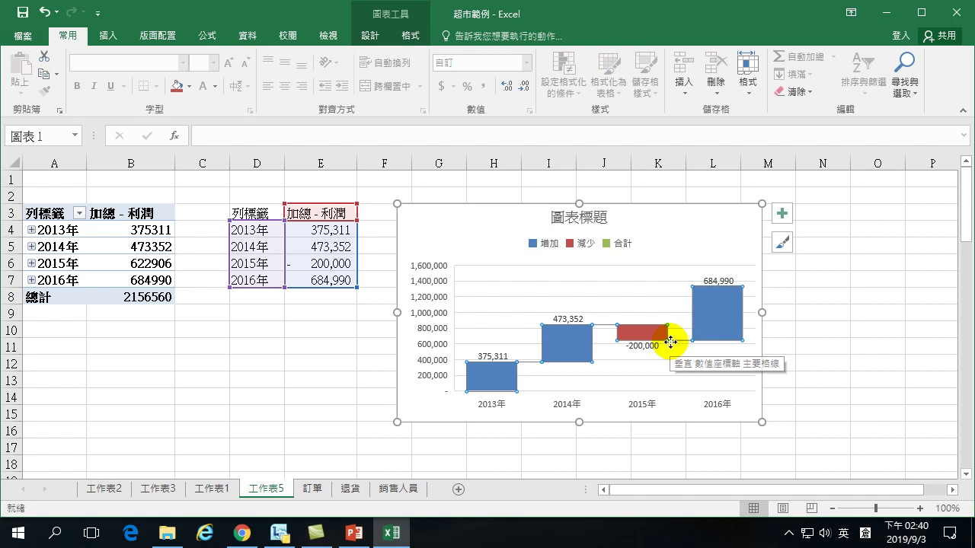
{"action": "left_click", "coordinate": [707, 243]}
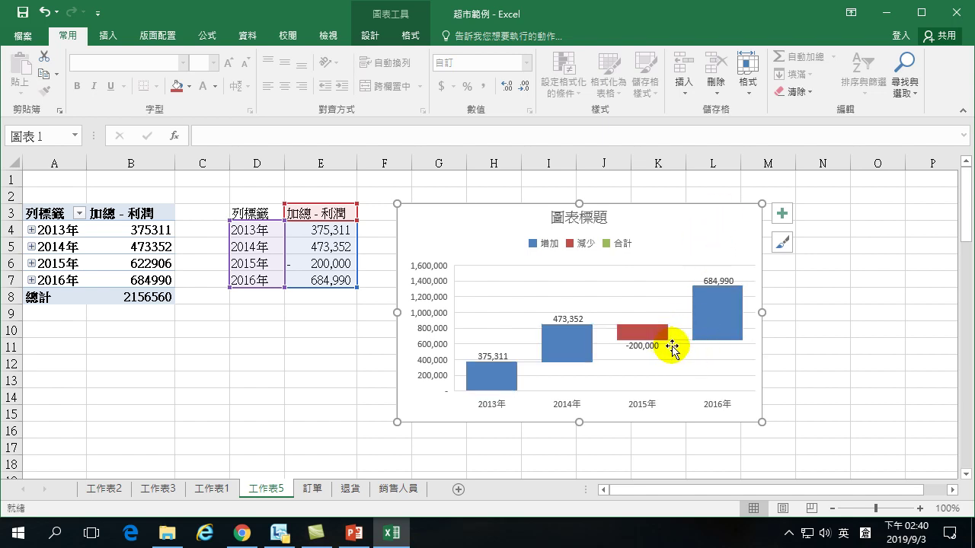
{"action": "mouse_move", "coordinate": [667, 346]}
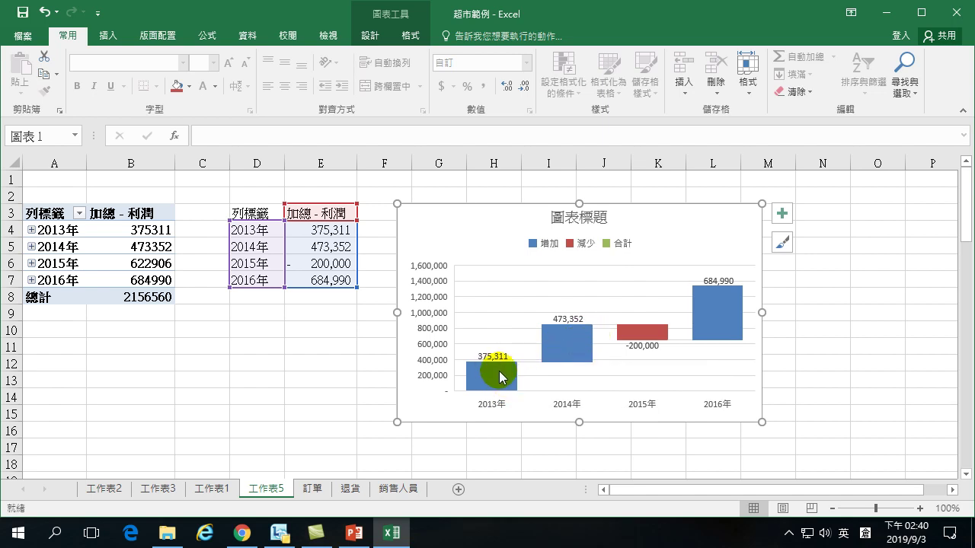
{"action": "left_click_drag", "start_coordinate": [329, 232], "coordinate": [322, 282]}
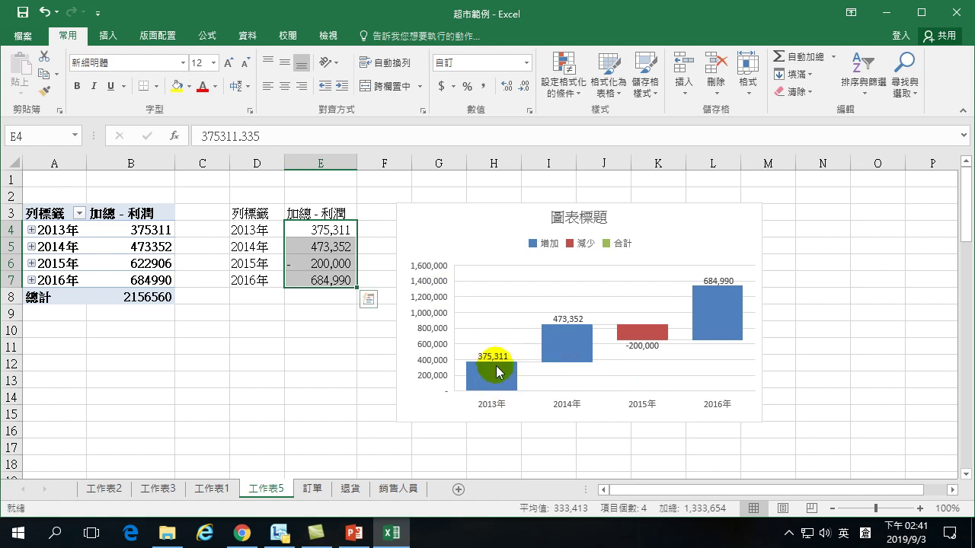
{"action": "mouse_move", "coordinate": [494, 378]}
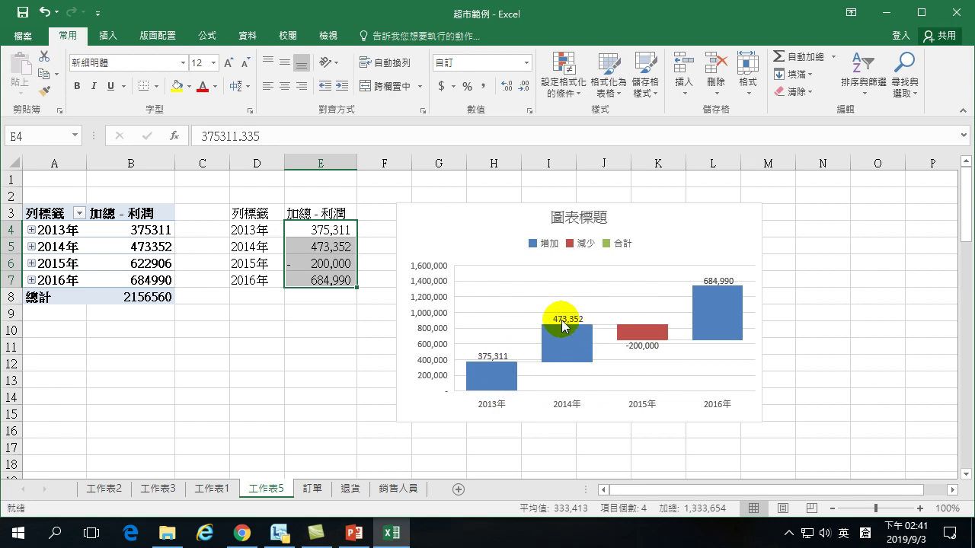
{"action": "mouse_move", "coordinate": [584, 325]}
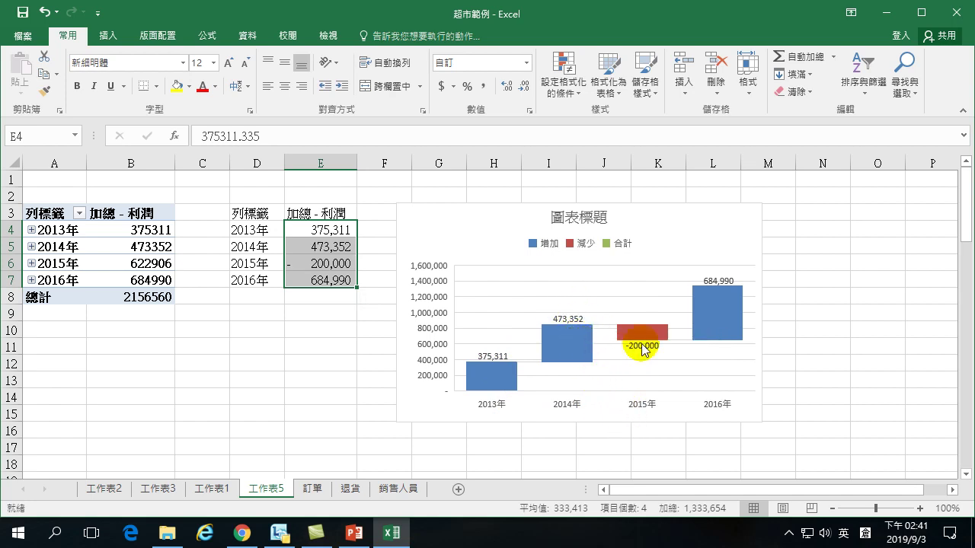
{"action": "mouse_move", "coordinate": [648, 348]}
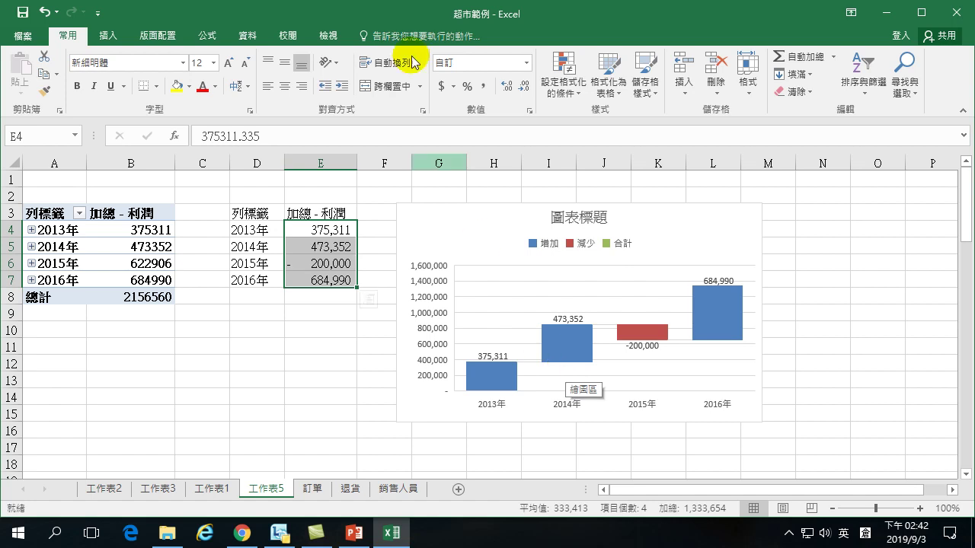
Select the year labels in D5–D7, then close 超市範例 without saving.
{"action": "left_click", "coordinate": [247, 246]}
{"action": "left_click", "coordinate": [267, 266]}
{"action": "left_click", "coordinate": [264, 281]}
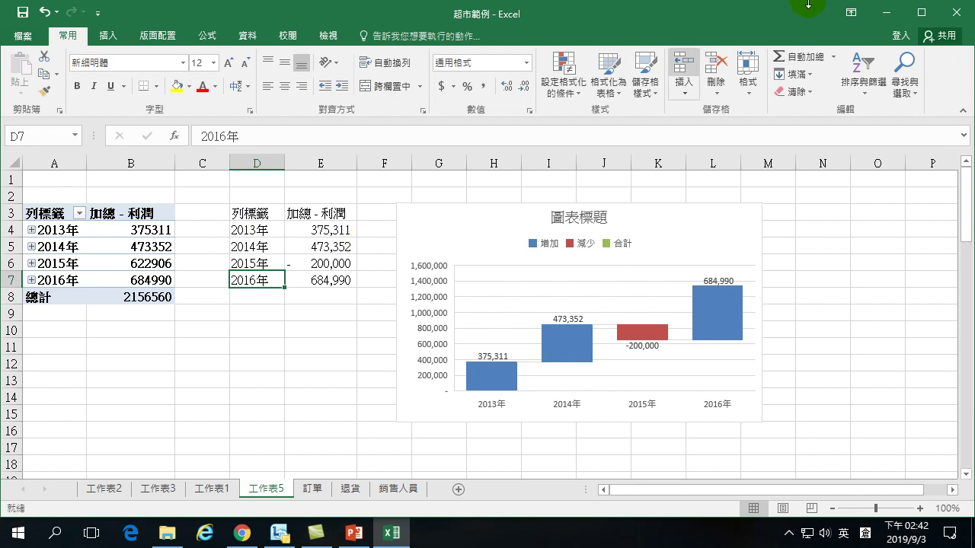
{"action": "left_click", "coordinate": [955, 15]}
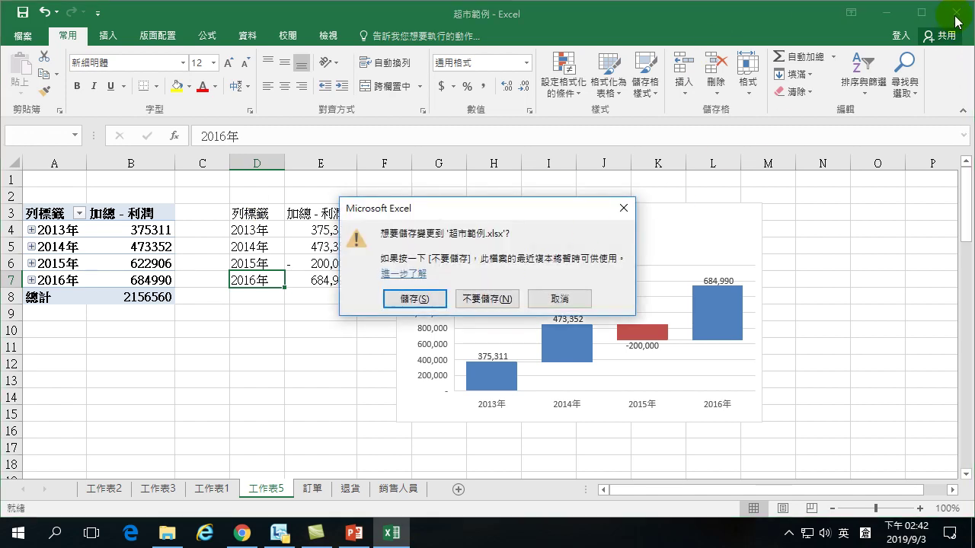
{"action": "left_click", "coordinate": [486, 299]}
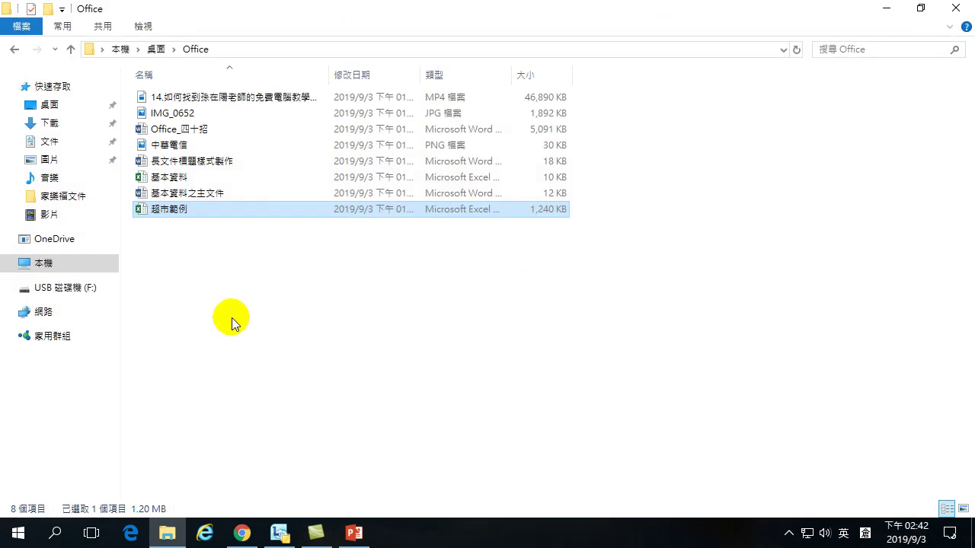
{"action": "left_click", "coordinate": [201, 307]}
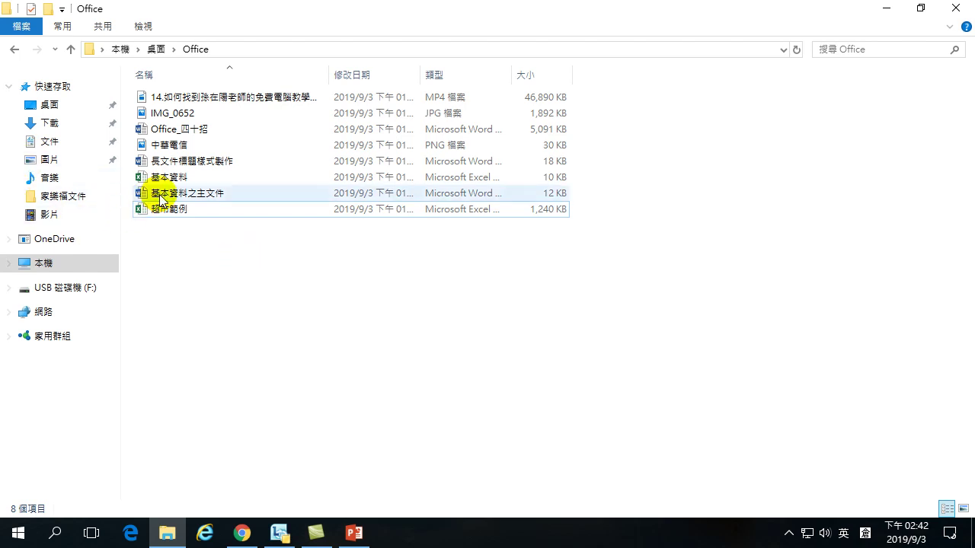
{"action": "mouse_move", "coordinate": [161, 200]}
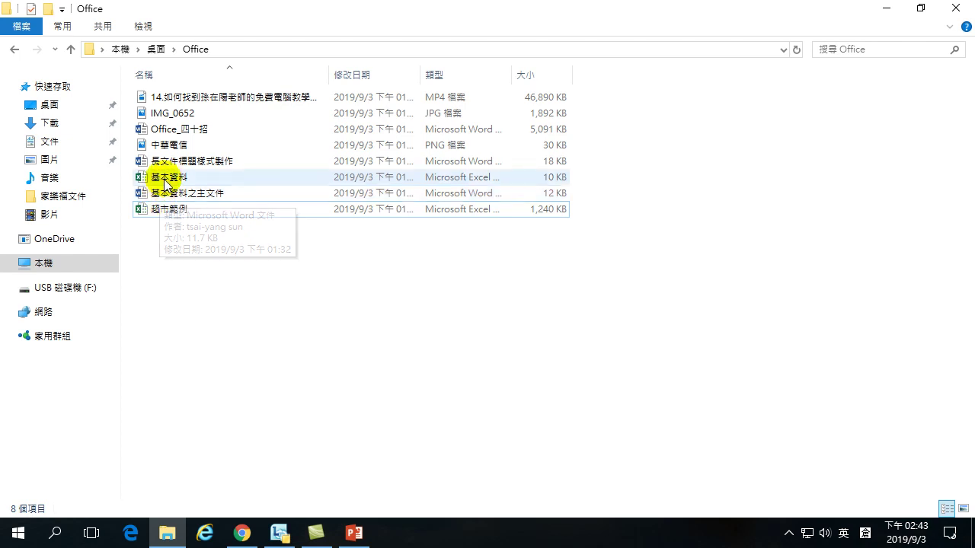
{"action": "mouse_move", "coordinate": [174, 183]}
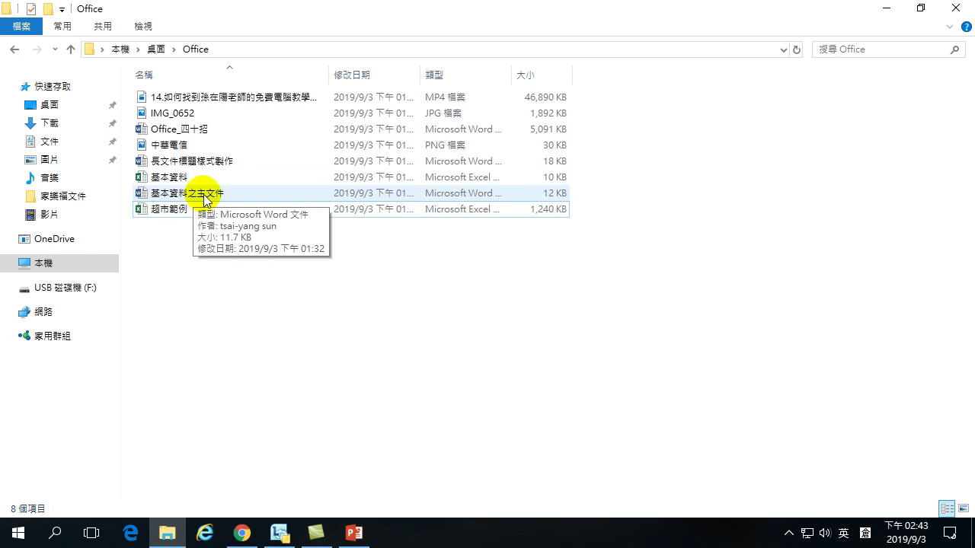
{"action": "left_click", "coordinate": [161, 180]}
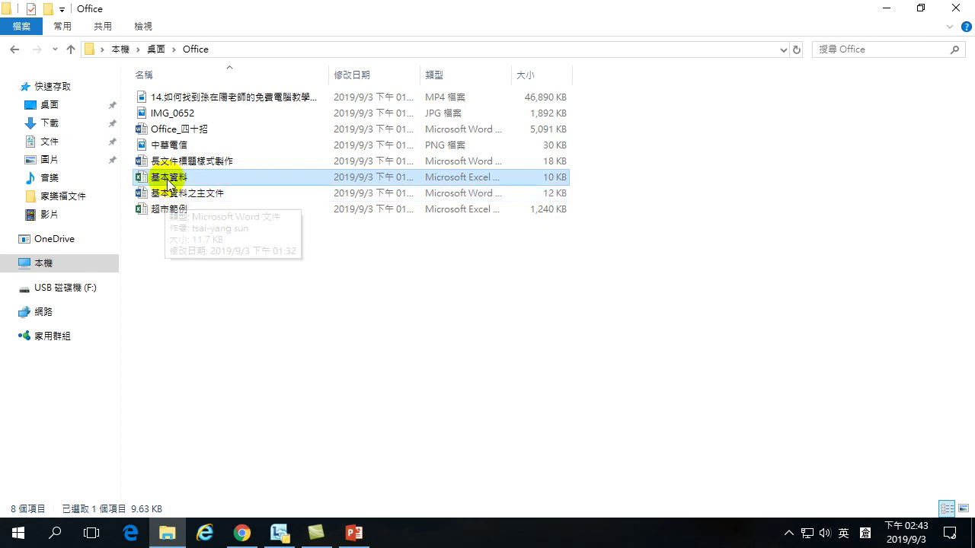
{"action": "left_click", "coordinate": [172, 180]}
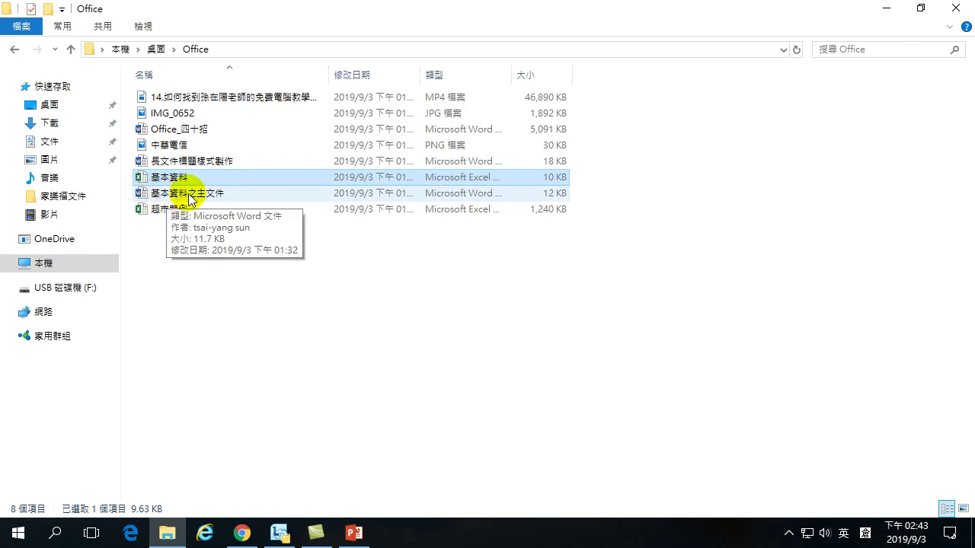
Open 基本資料之主文件 with Word 2016.
{"action": "double_click", "coordinate": [199, 197]}
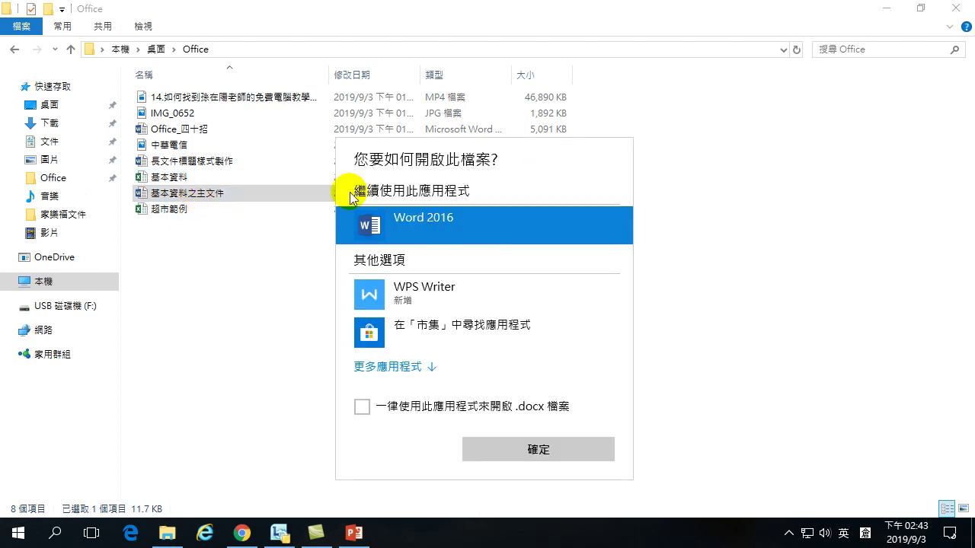
{"action": "left_click", "coordinate": [404, 220]}
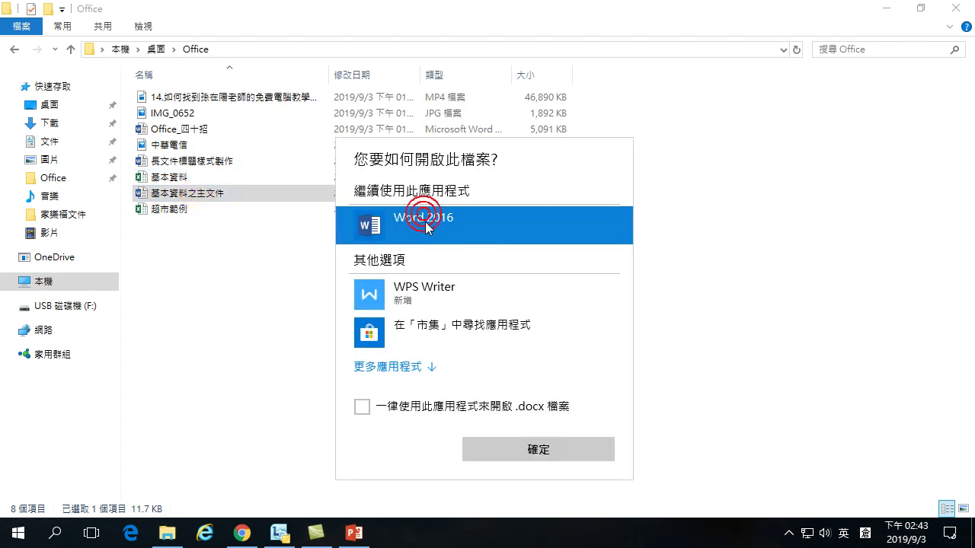
{"action": "left_click", "coordinate": [559, 450]}
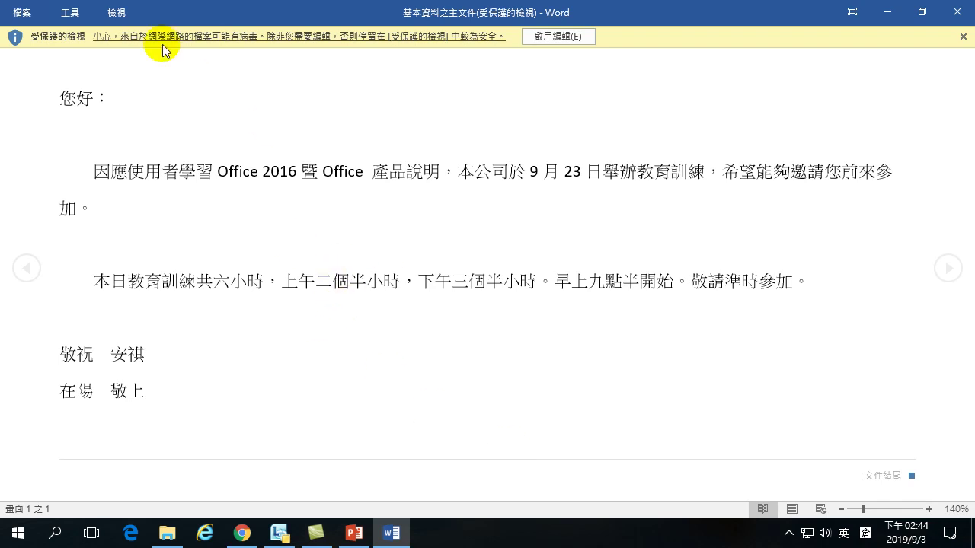
Enable editing of the letter, then return to the Office folder in File Explorer.
{"action": "left_click", "coordinate": [557, 36]}
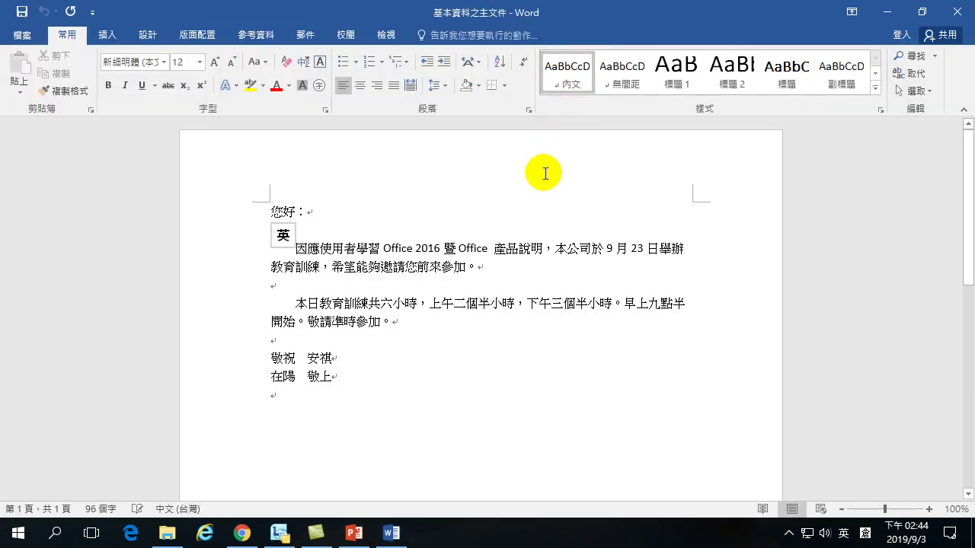
{"action": "scroll", "coordinate": [509, 296], "scroll_direction": "down", "scroll_amount": 10}
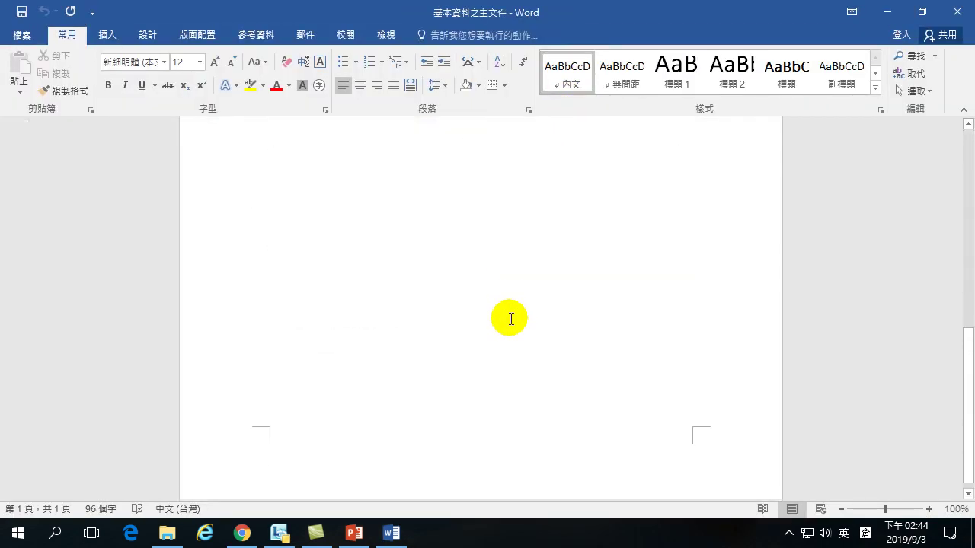
{"action": "scroll", "coordinate": [510, 319], "scroll_direction": "up", "scroll_amount": 10}
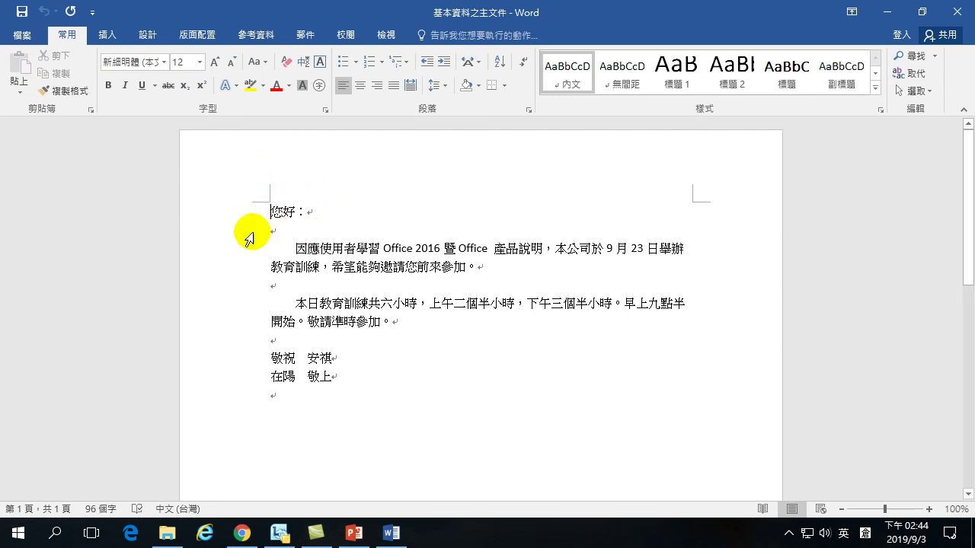
{"action": "left_click", "coordinate": [167, 533]}
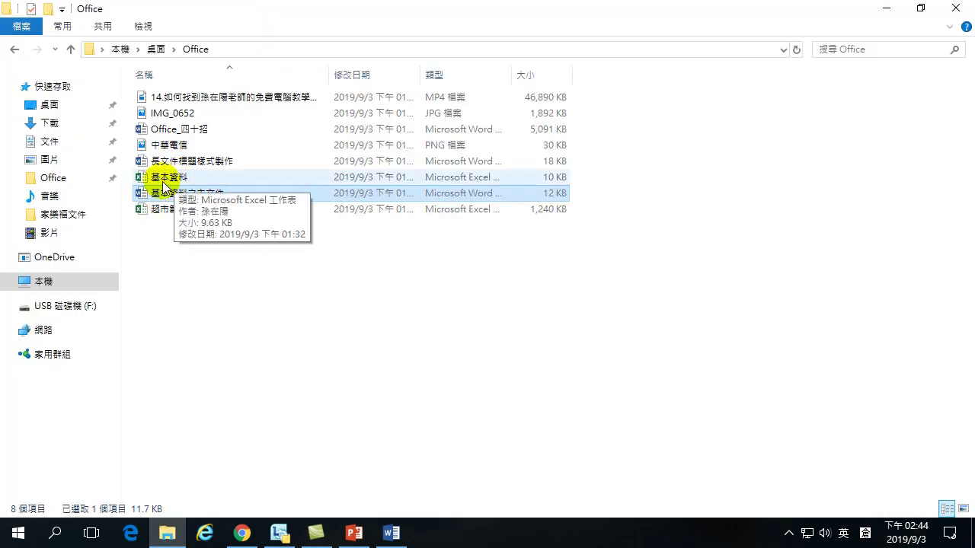
{"action": "double_click", "coordinate": [163, 181]}
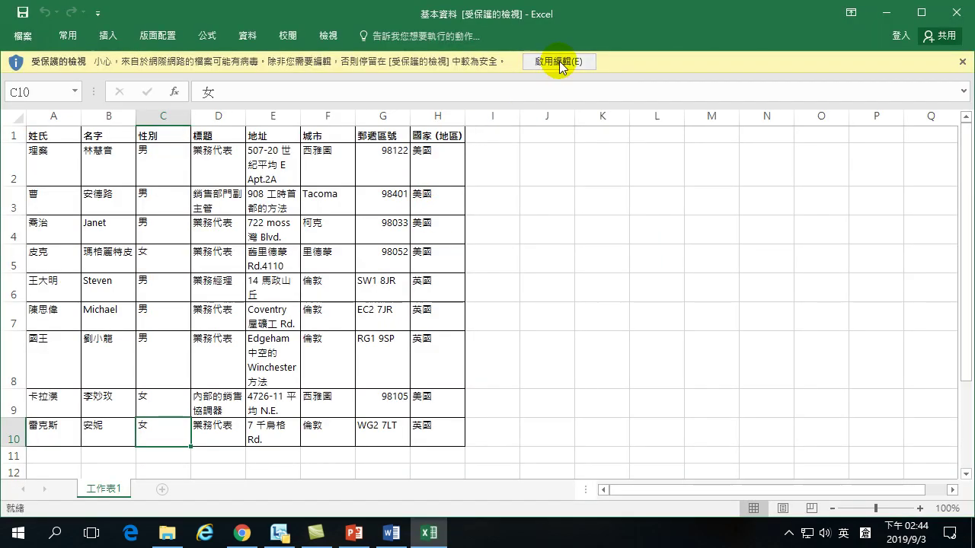
{"action": "left_click", "coordinate": [560, 67]}
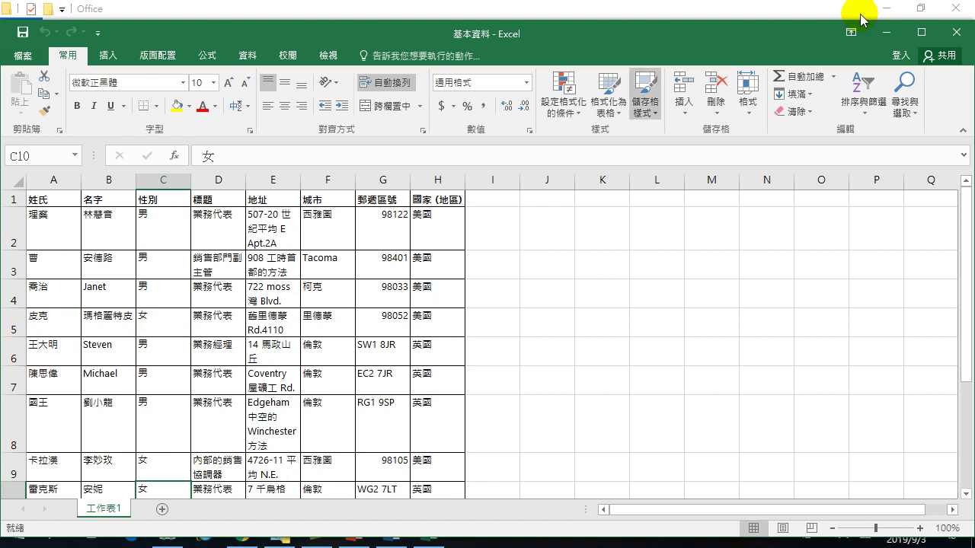
Close the 基本資料 workbook and show the 郵件 (Mailings) tab in the 基本資料之主文件 letter.
{"action": "left_click", "coordinate": [951, 36]}
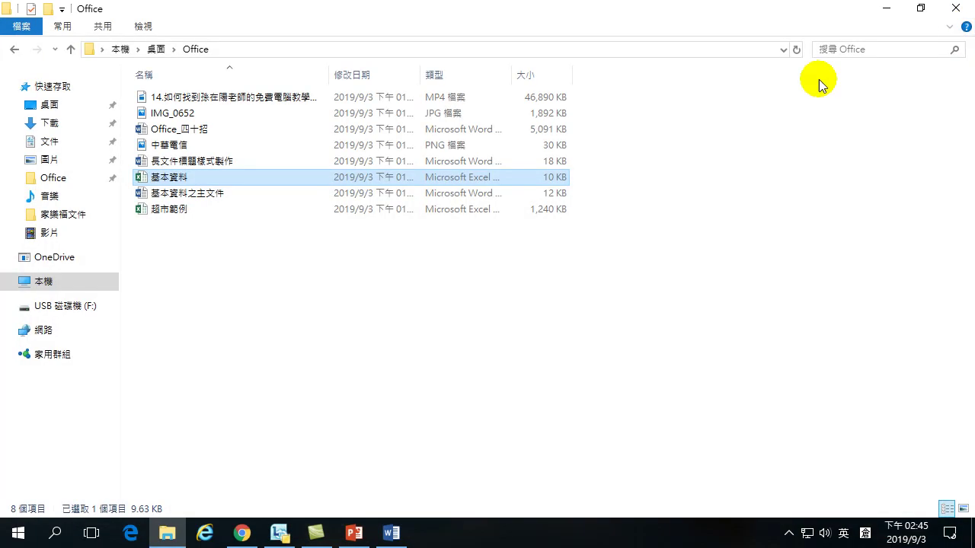
{"action": "left_click", "coordinate": [392, 531]}
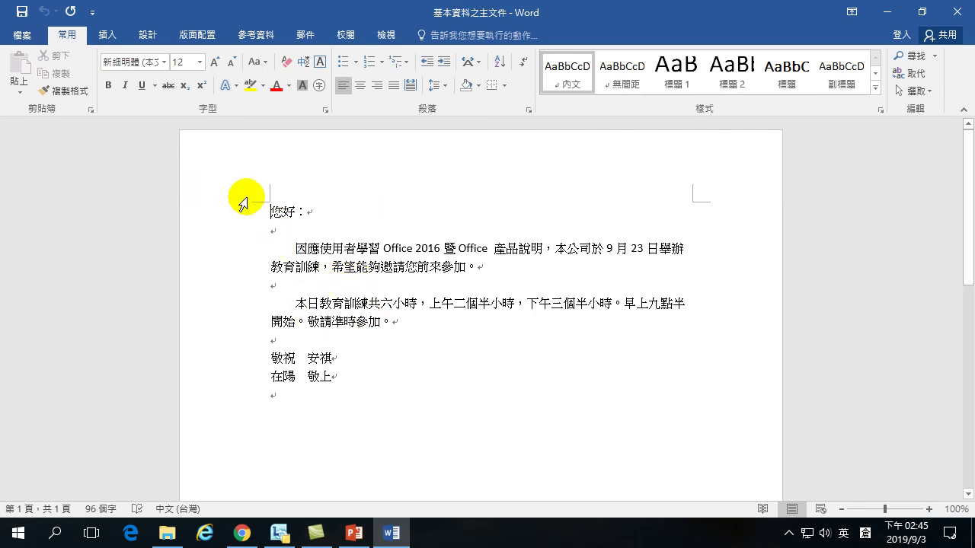
{"action": "left_click", "coordinate": [257, 35]}
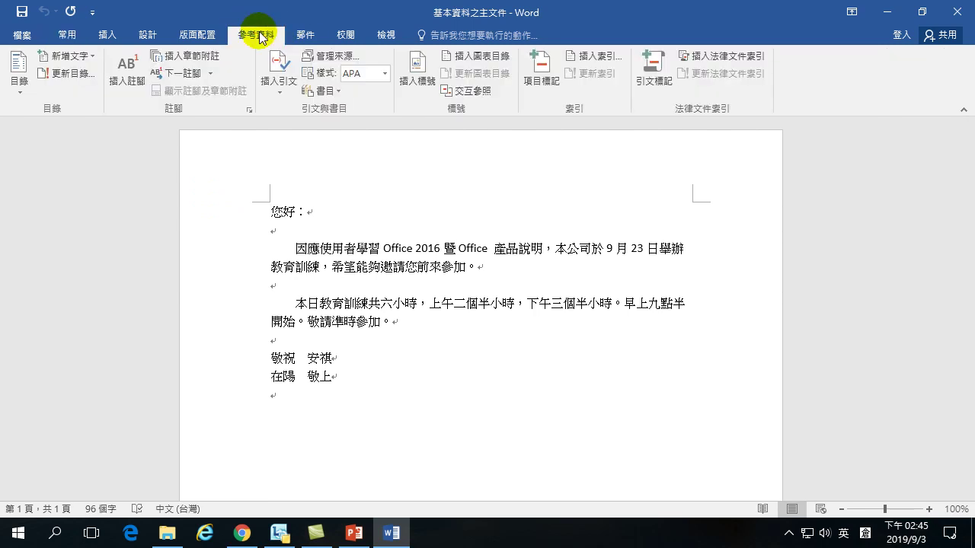
{"action": "left_click", "coordinate": [305, 35]}
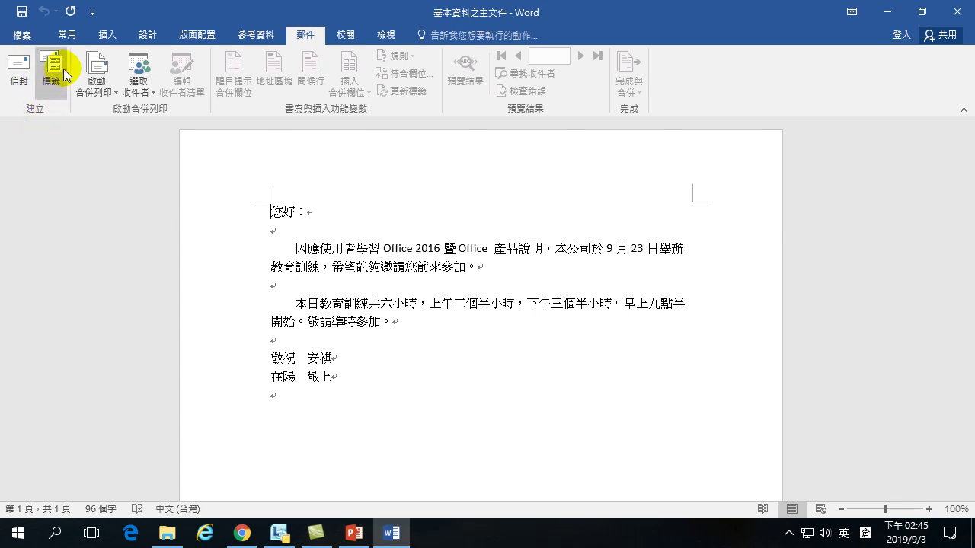
Start the mail merge as a normal Word document (一般 Word 文件).
{"action": "left_click", "coordinate": [99, 92]}
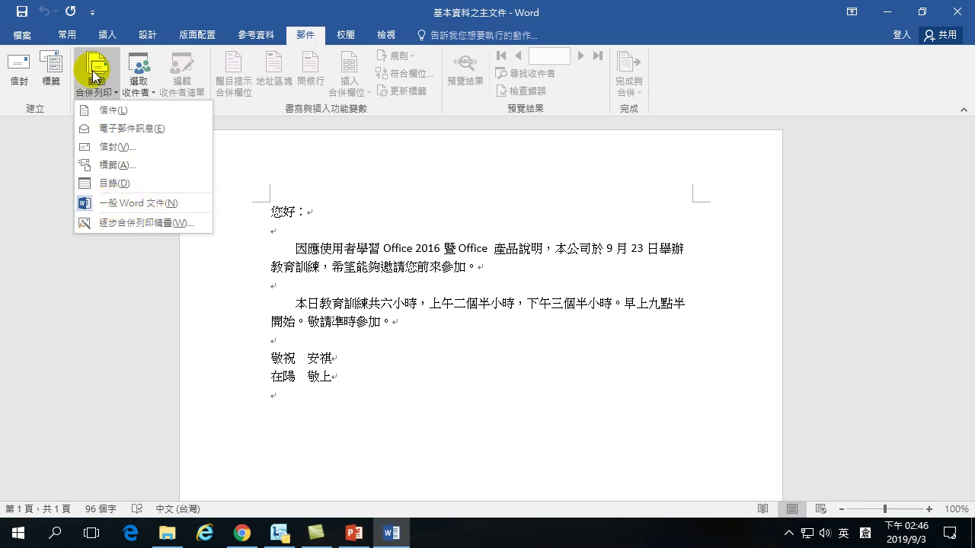
{"action": "left_click", "coordinate": [120, 204]}
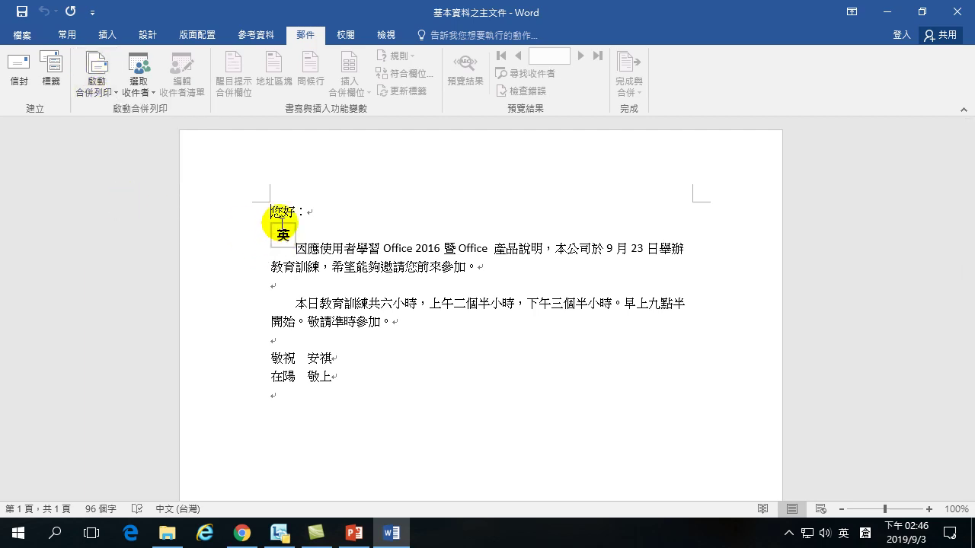
Use the existing list 基本資料 from Desktop > Office as the recipient data source.
{"action": "left_click", "coordinate": [138, 83]}
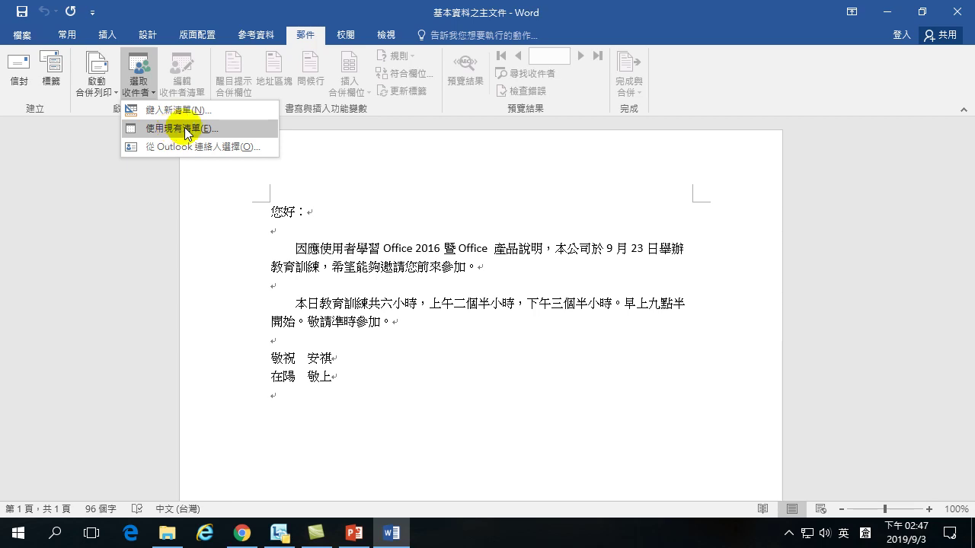
{"action": "left_click", "coordinate": [174, 128]}
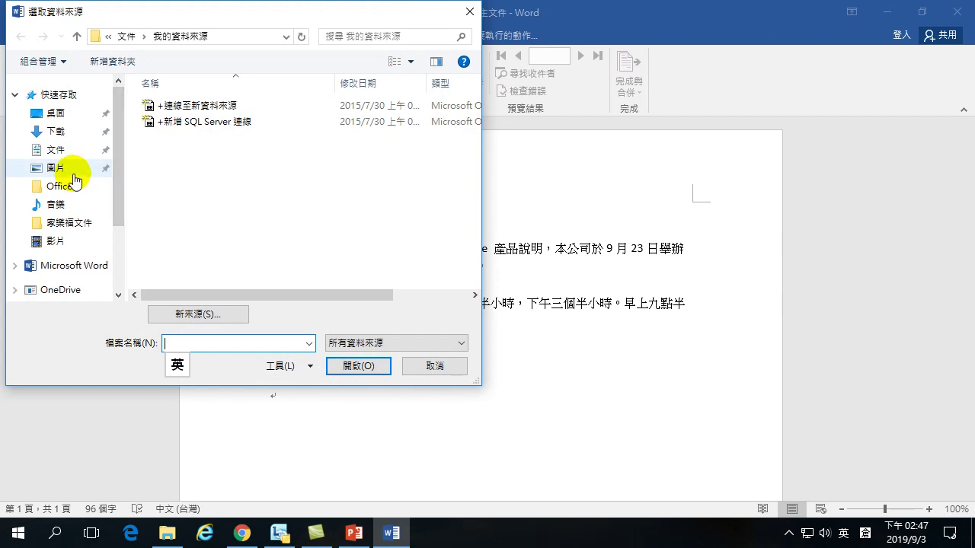
{"action": "left_click", "coordinate": [55, 116]}
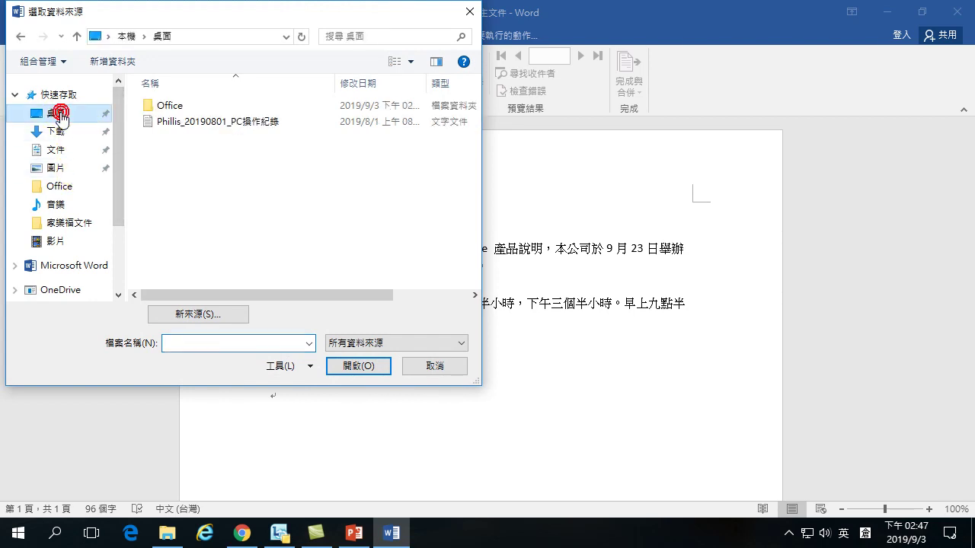
{"action": "double_click", "coordinate": [160, 105]}
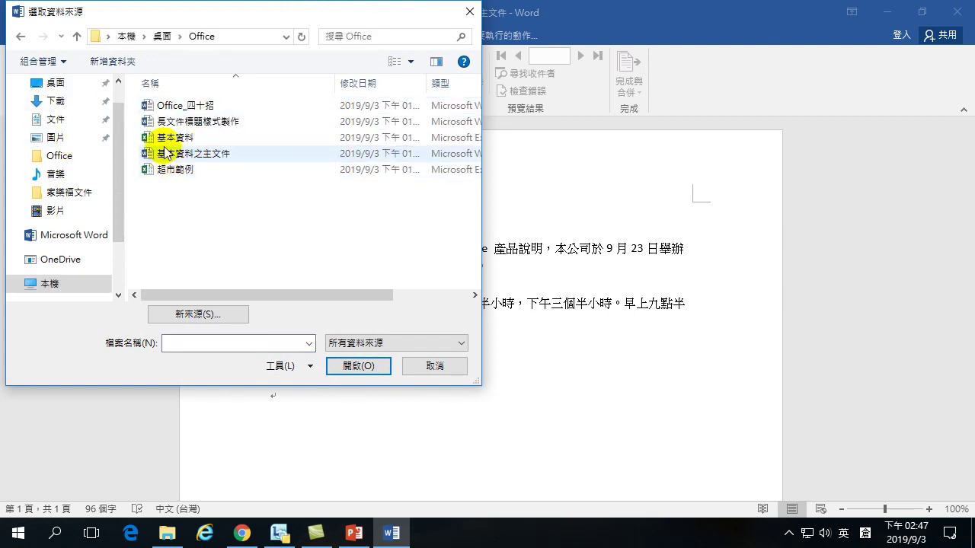
{"action": "left_click", "coordinate": [179, 139]}
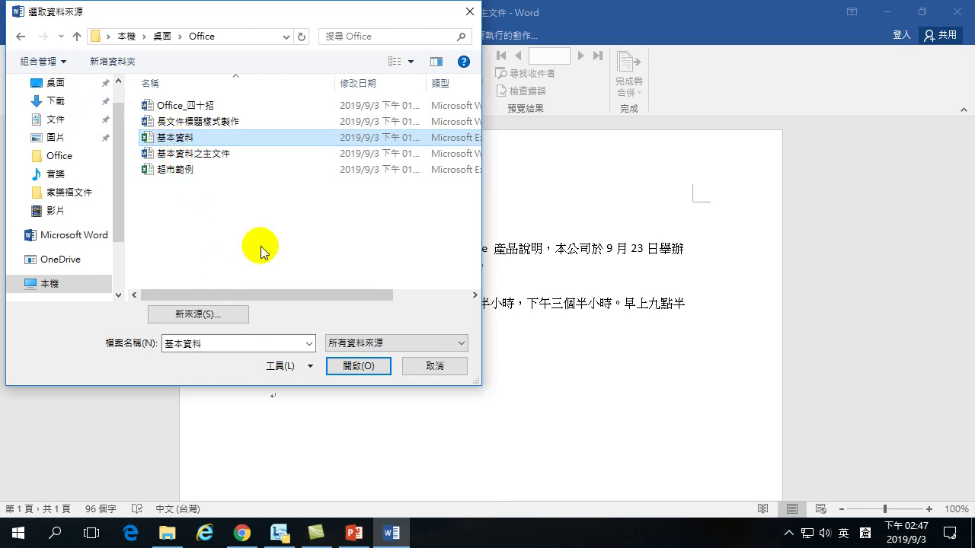
{"action": "left_click", "coordinate": [352, 367]}
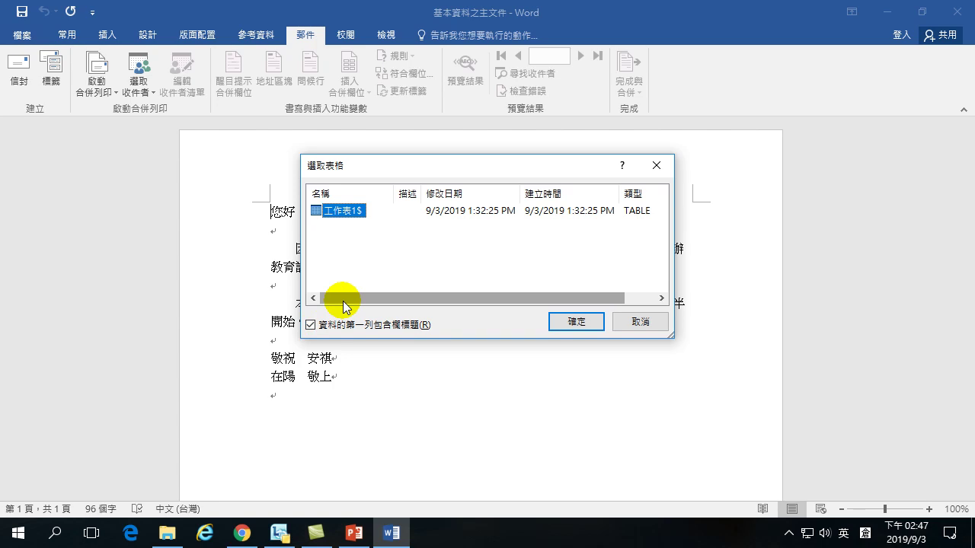
Confirm 工作表1$ as the recipient table and reopen the recipient options.
{"action": "left_click", "coordinate": [575, 320]}
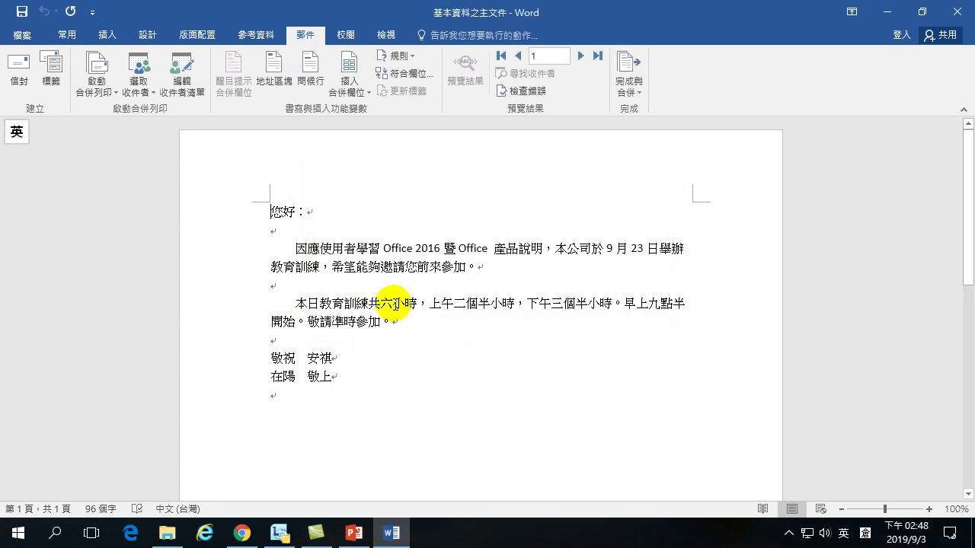
{"action": "left_click", "coordinate": [140, 89]}
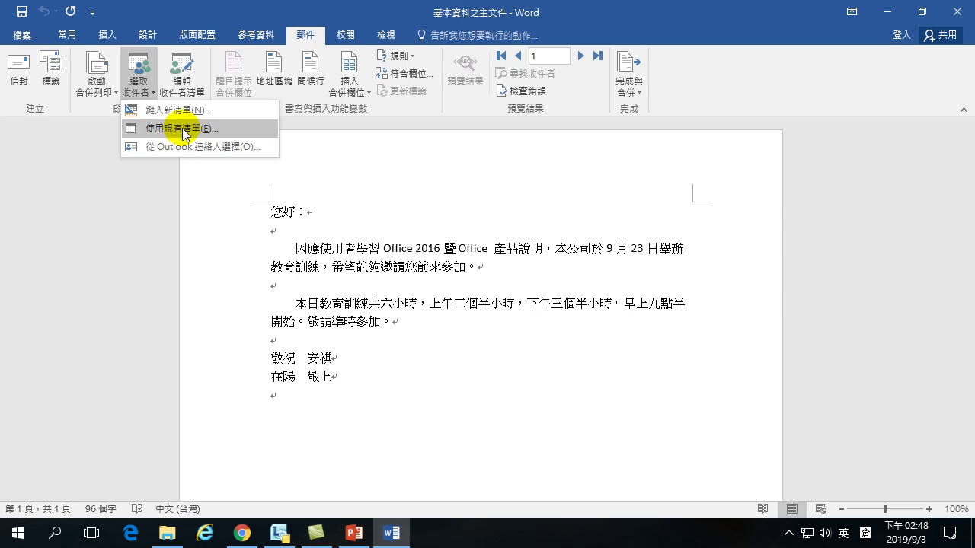
Insert the «姓氏» merge field directly before 您好 in the greeting.
{"action": "left_click", "coordinate": [130, 246]}
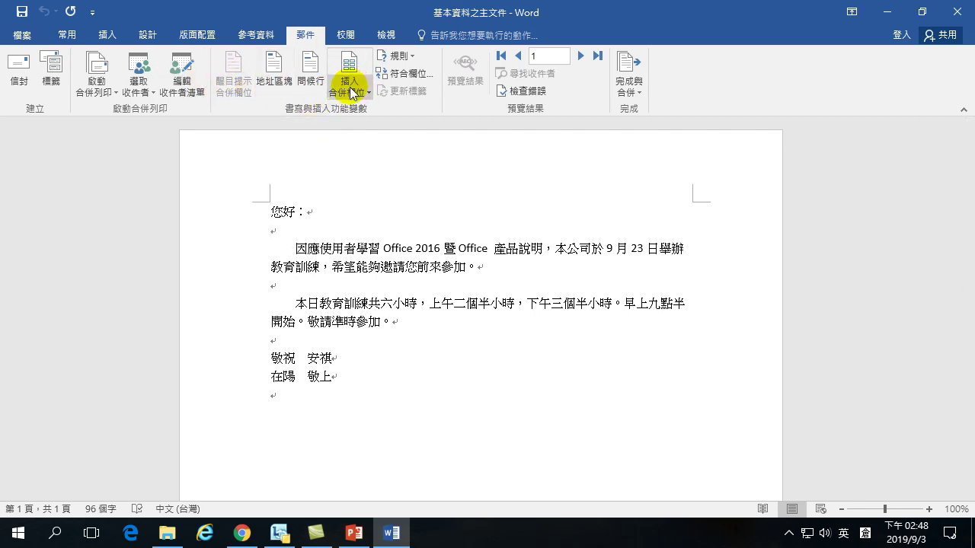
{"action": "left_click", "coordinate": [269, 211]}
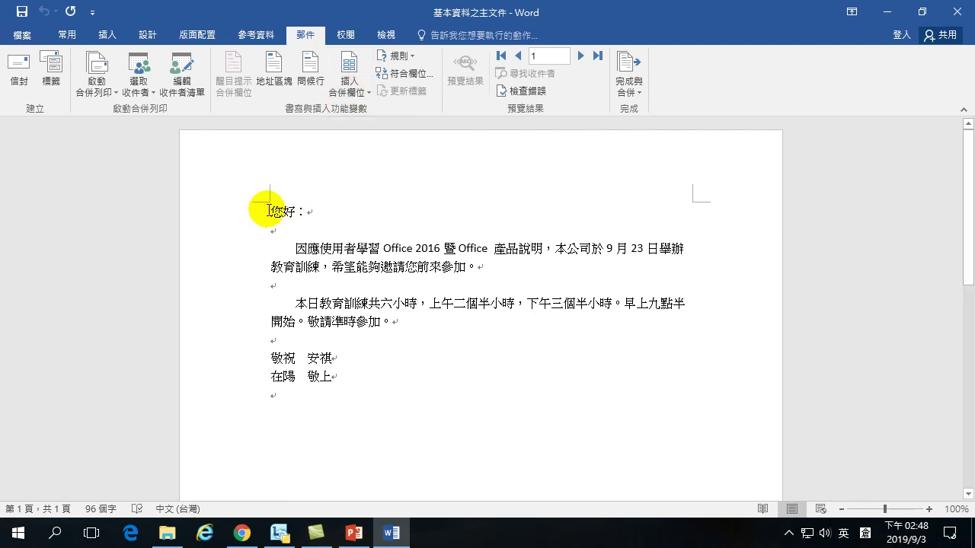
{"action": "left_click", "coordinate": [350, 90]}
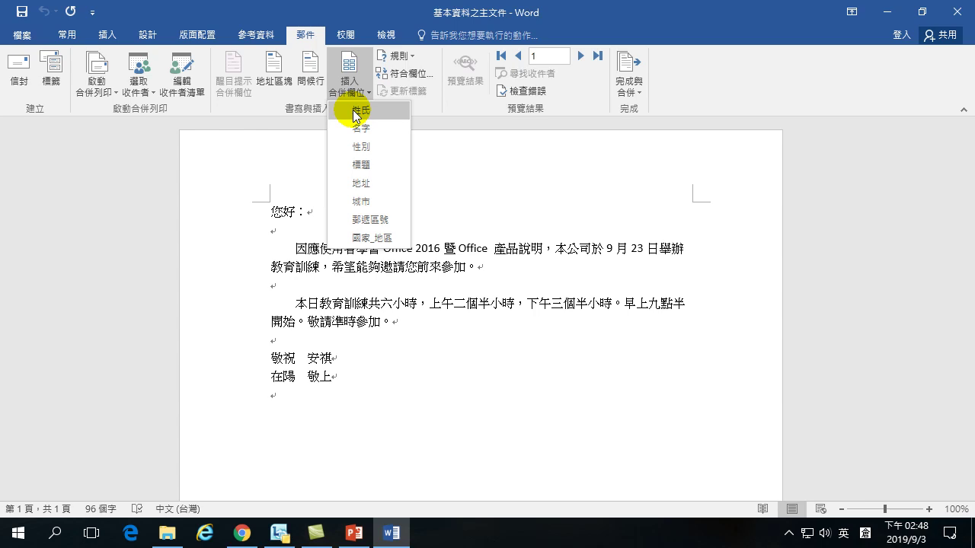
{"action": "left_click", "coordinate": [355, 111]}
{"action": "left_click", "coordinate": [282, 217]}
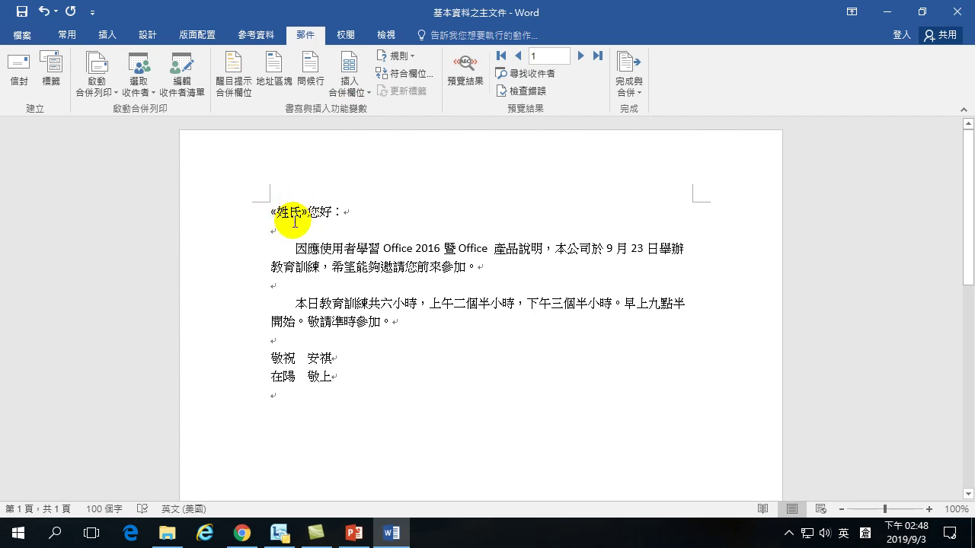
{"action": "left_click", "coordinate": [338, 90]}
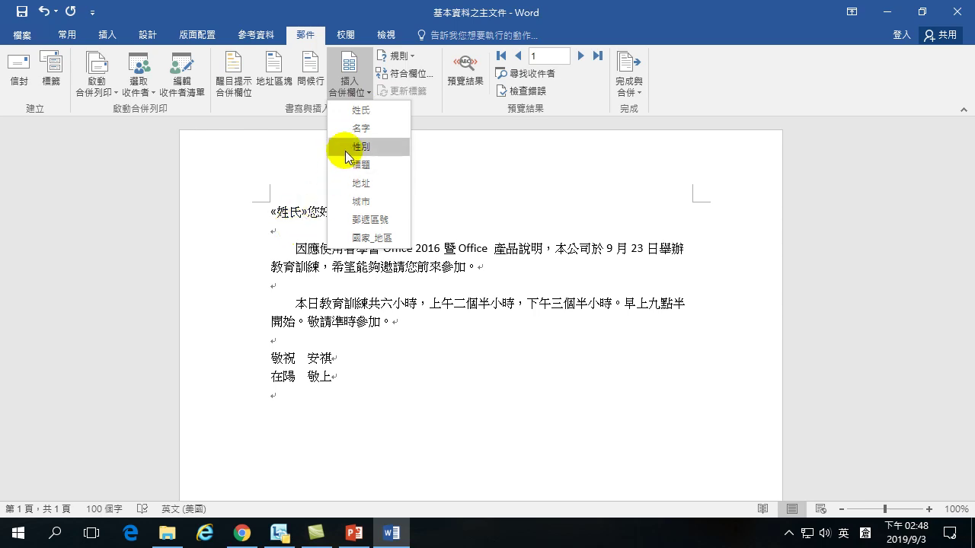
{"action": "left_click", "coordinate": [305, 211]}
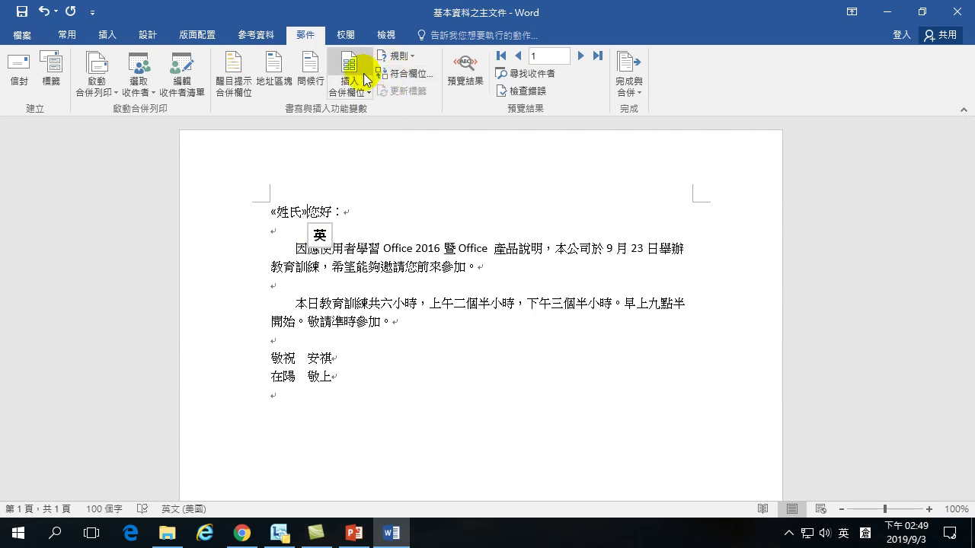
Start an If...Then...Else rule from the 規則 list.
{"action": "left_click", "coordinate": [412, 58]}
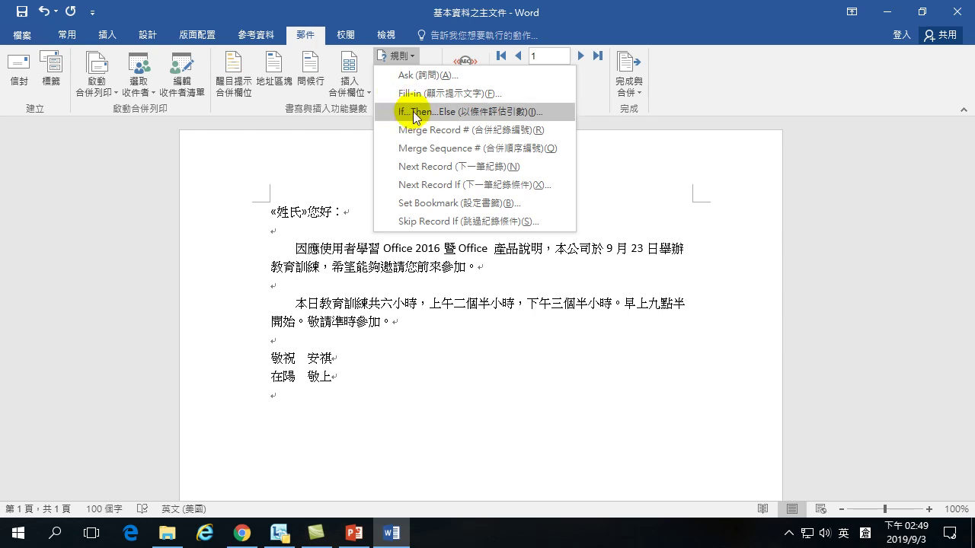
{"action": "left_click", "coordinate": [415, 114]}
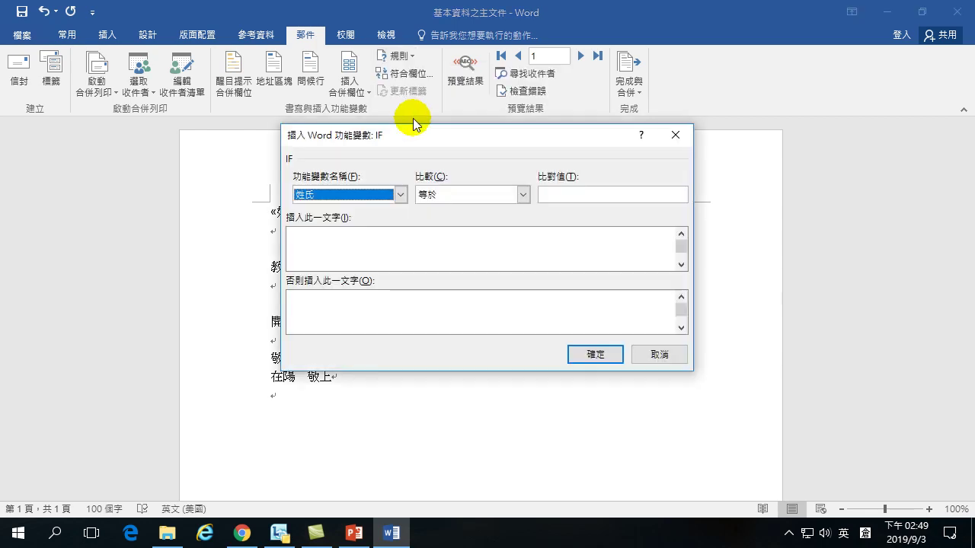
Set the rule's condition to 性別 等於 男.
{"action": "left_click", "coordinate": [363, 198]}
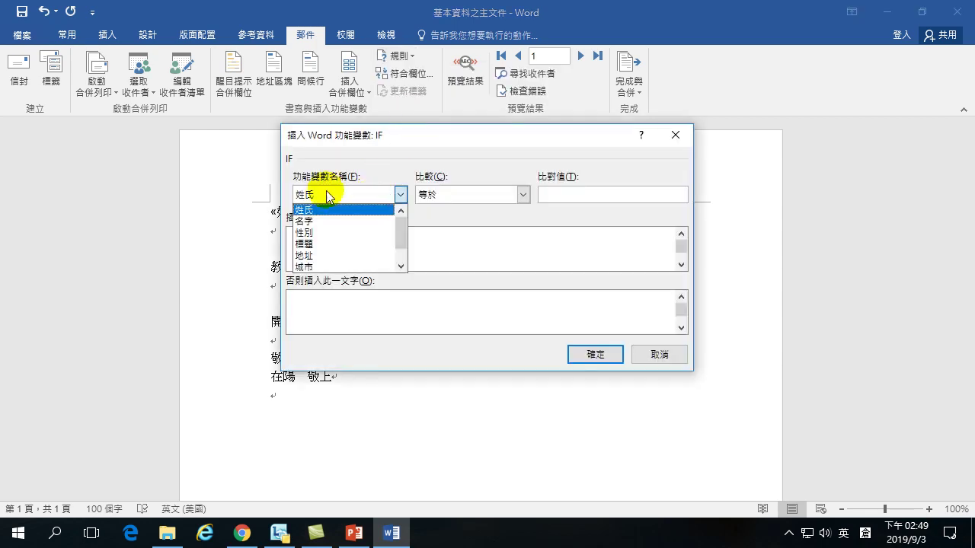
{"action": "left_click", "coordinate": [311, 232]}
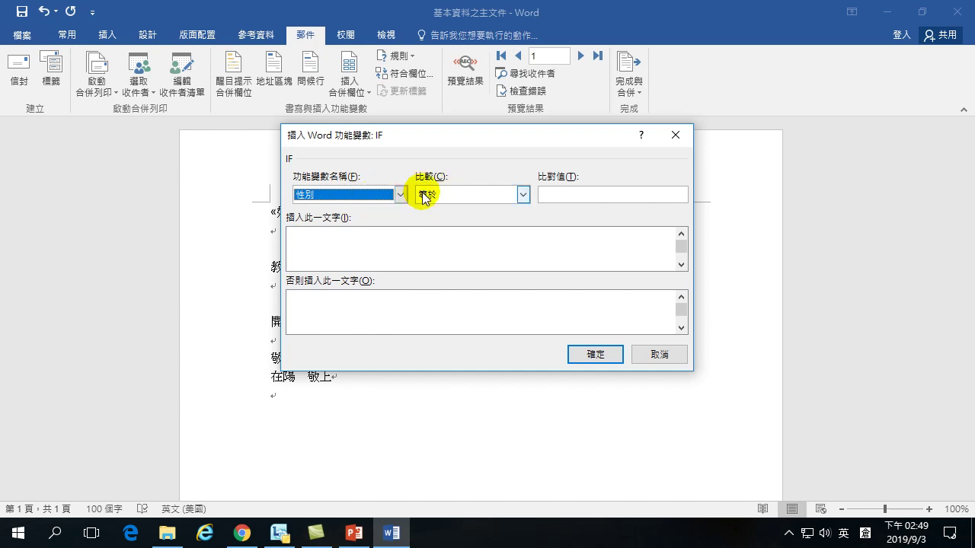
{"action": "left_click", "coordinate": [558, 195]}
{"action": "left_click", "coordinate": [558, 195]}
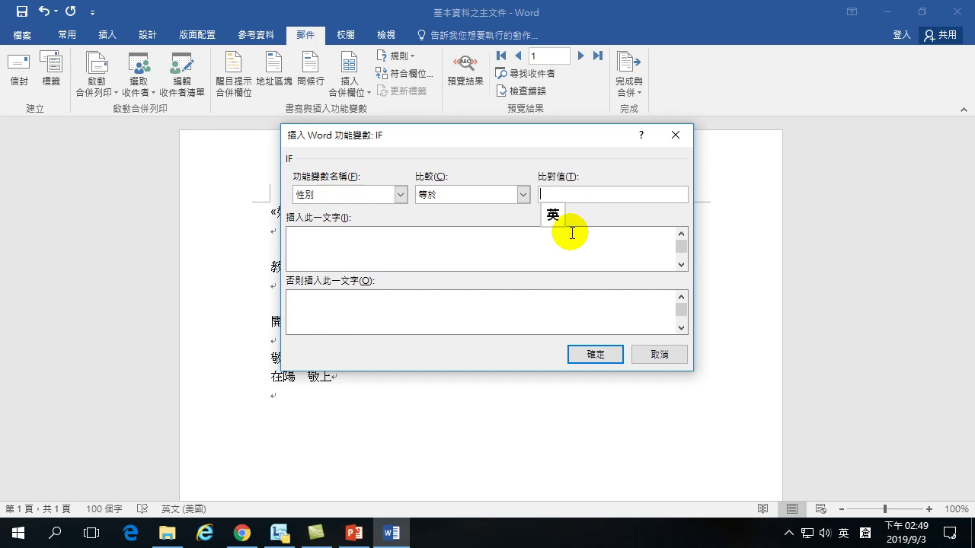
{"action": "type", "text": "N"}
{"action": "key", "text": "BackSpace"}
{"action": "type", "text": "男"}
{"action": "key", "text": "shift"}
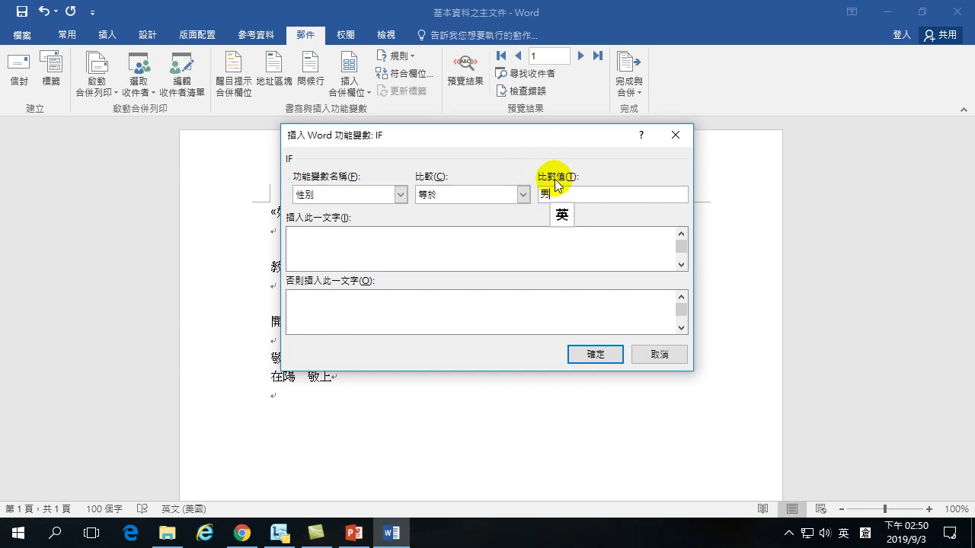
Have the rule insert 先生 when matched, otherwise 女士, and add it to the greeting.
{"action": "left_click", "coordinate": [337, 245]}
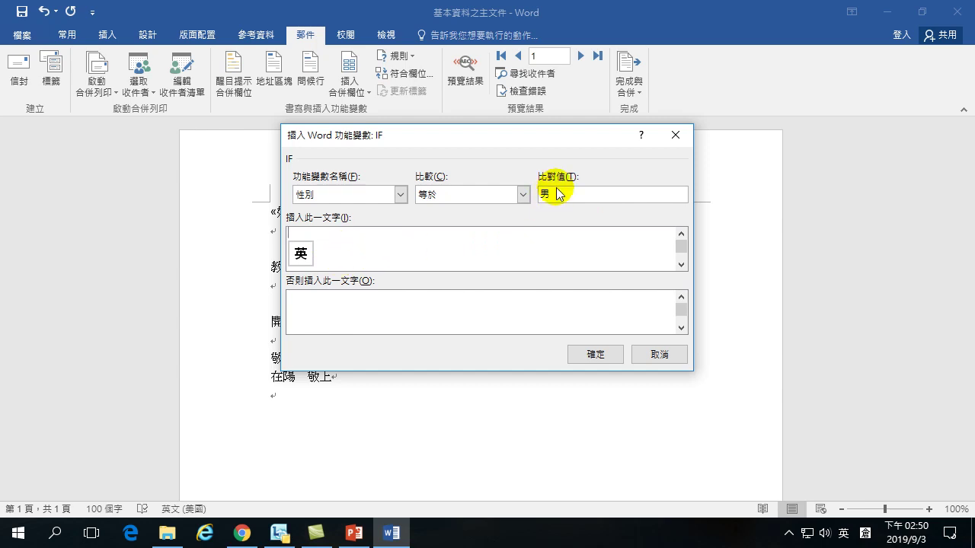
{"action": "left_click", "coordinate": [387, 242]}
{"action": "type", "text": "hgh"}
{"action": "key", "text": "BackSpace"}
{"action": "key", "text": "BackSpace"}
{"action": "key", "text": "BackSpace"}
{"action": "key", "text": "shift"}
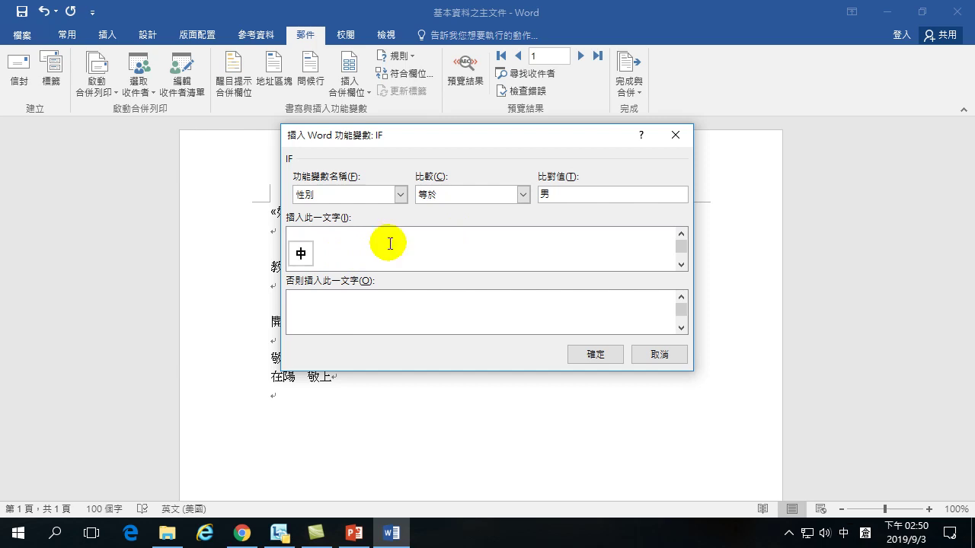
{"action": "type", "text": "先生"}
{"action": "key", "text": "shift"}
{"action": "left_click", "coordinate": [304, 312]}
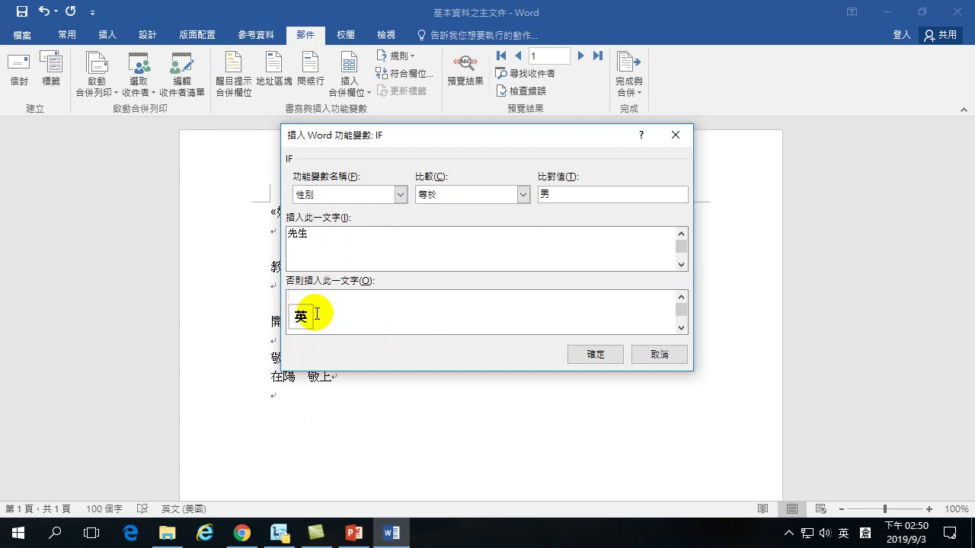
{"action": "key", "text": "shift"}
{"action": "type", "text": "vul3"}
{"action": "key", "text": "Escape"}
{"action": "key", "text": "Escape"}
{"action": "type", "text": "sm3g4"}
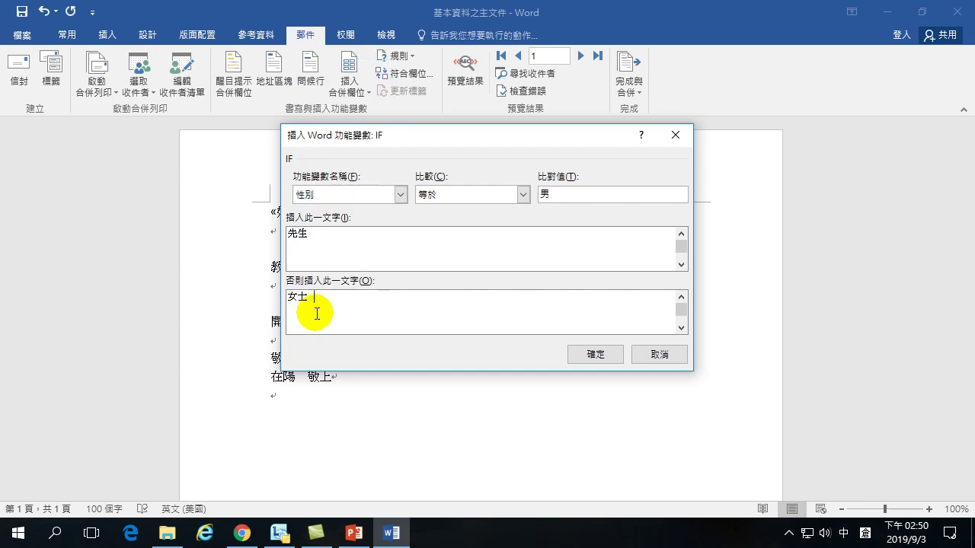
{"action": "key", "text": "shift"}
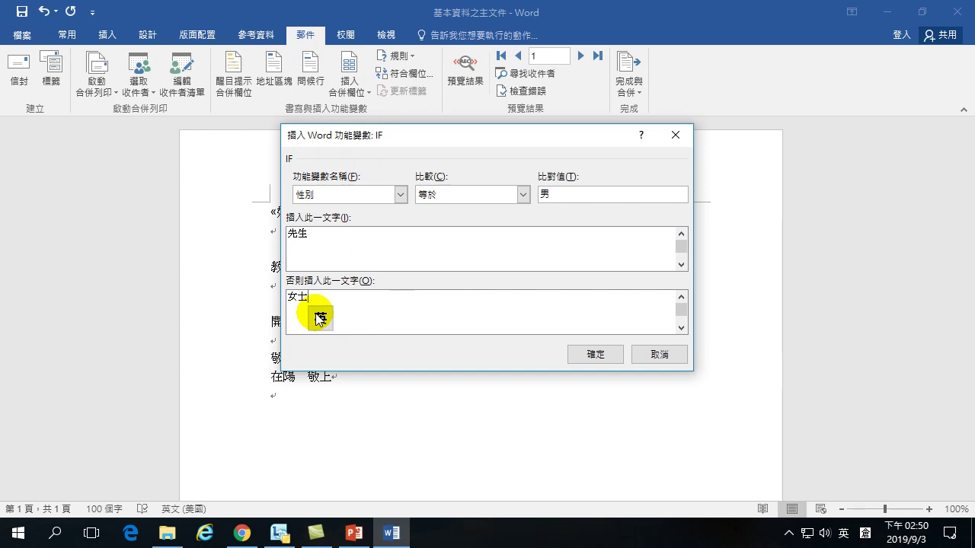
{"action": "left_click", "coordinate": [591, 355]}
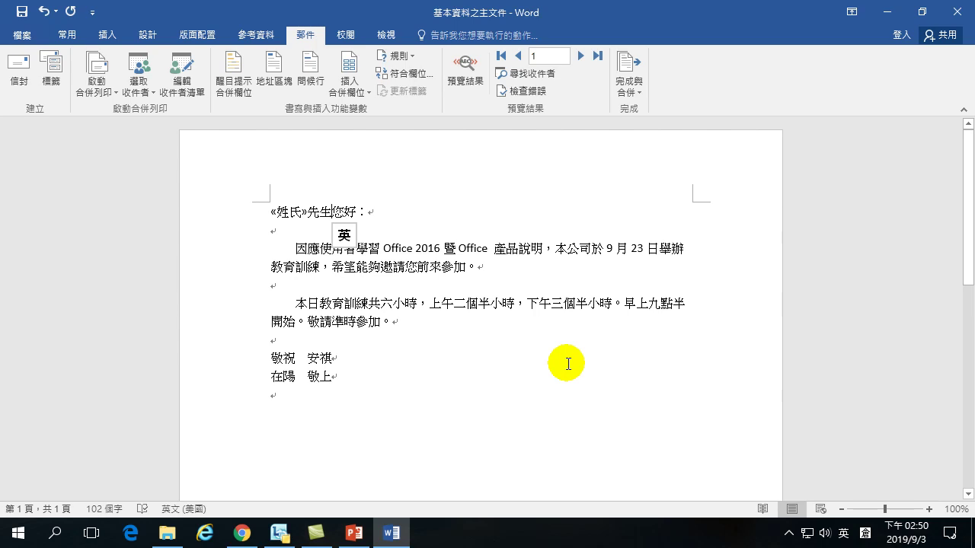
{"action": "left_click", "coordinate": [291, 215]}
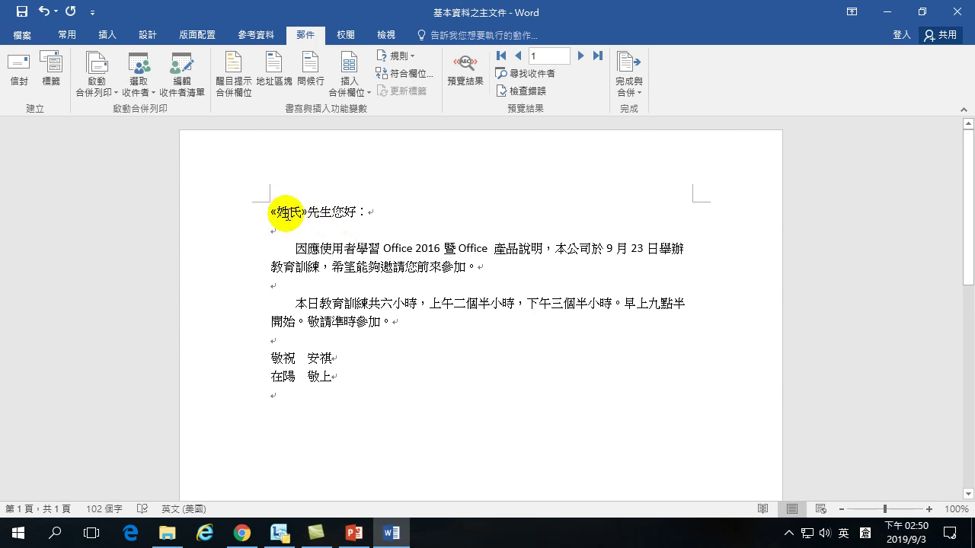
Preview the merged greetings for recipients 1–4, then turn the preview off.
{"action": "left_click", "coordinate": [382, 218]}
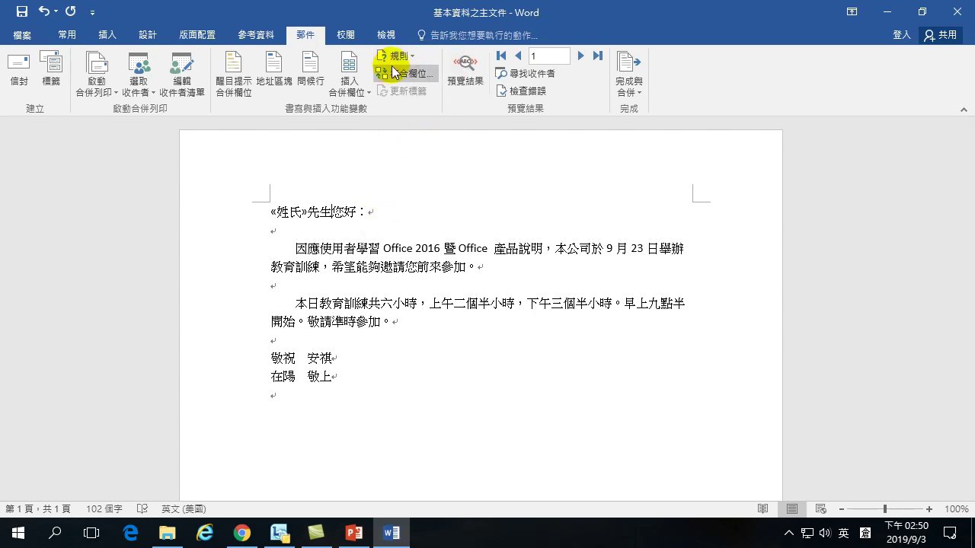
{"action": "left_click", "coordinate": [465, 70]}
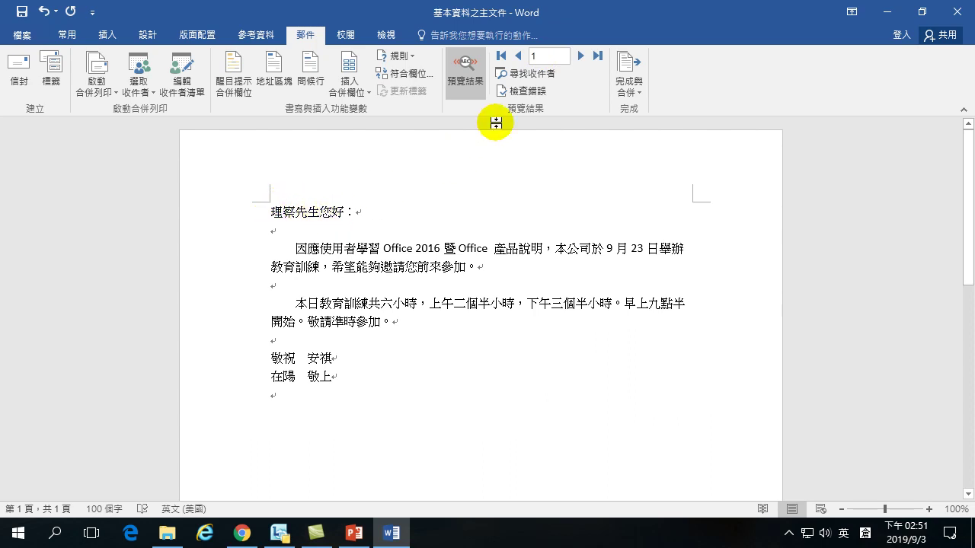
{"action": "left_click", "coordinate": [586, 55]}
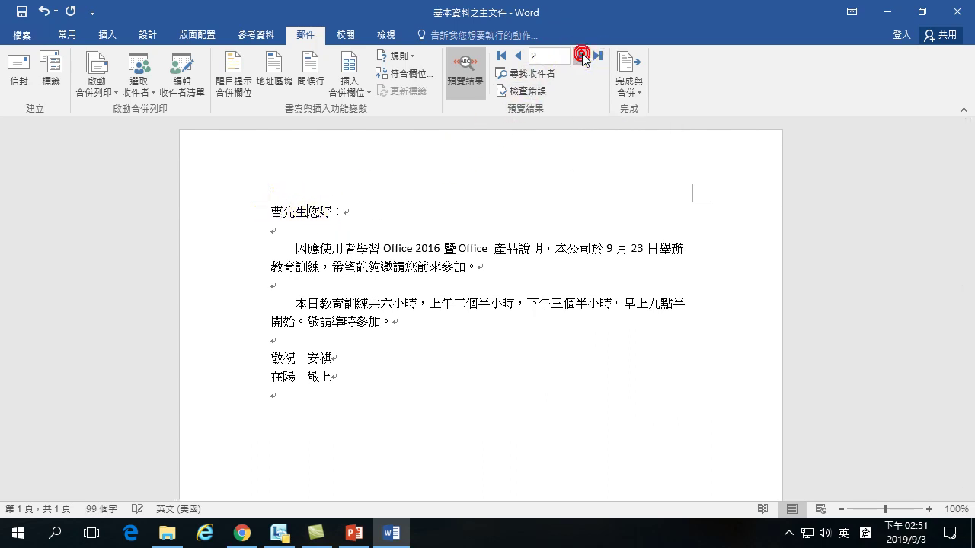
{"action": "left_click", "coordinate": [581, 56]}
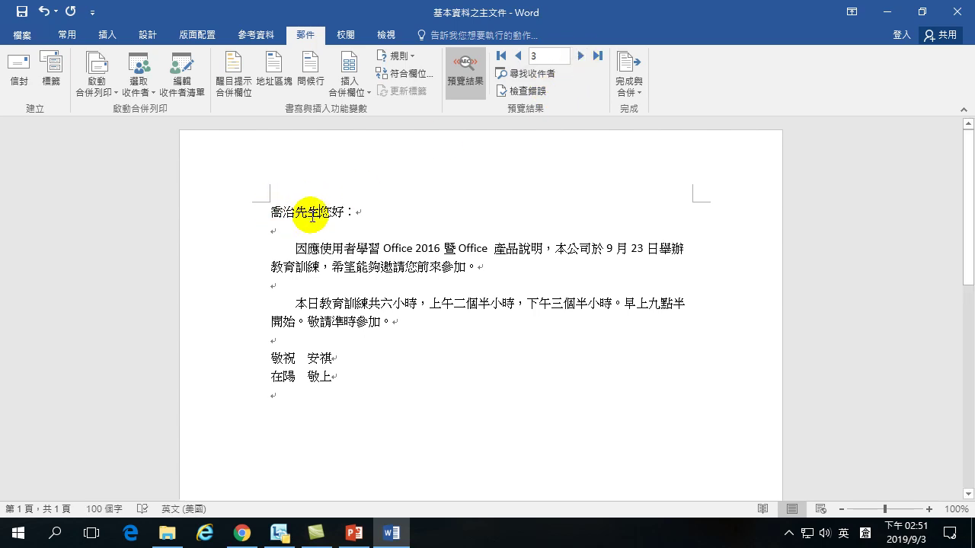
{"action": "left_click", "coordinate": [581, 56]}
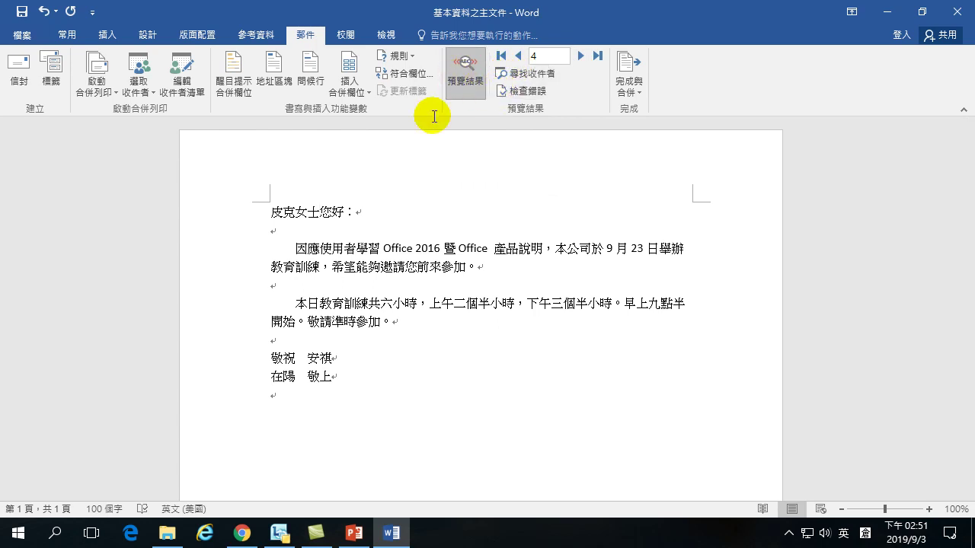
{"action": "left_click", "coordinate": [464, 76]}
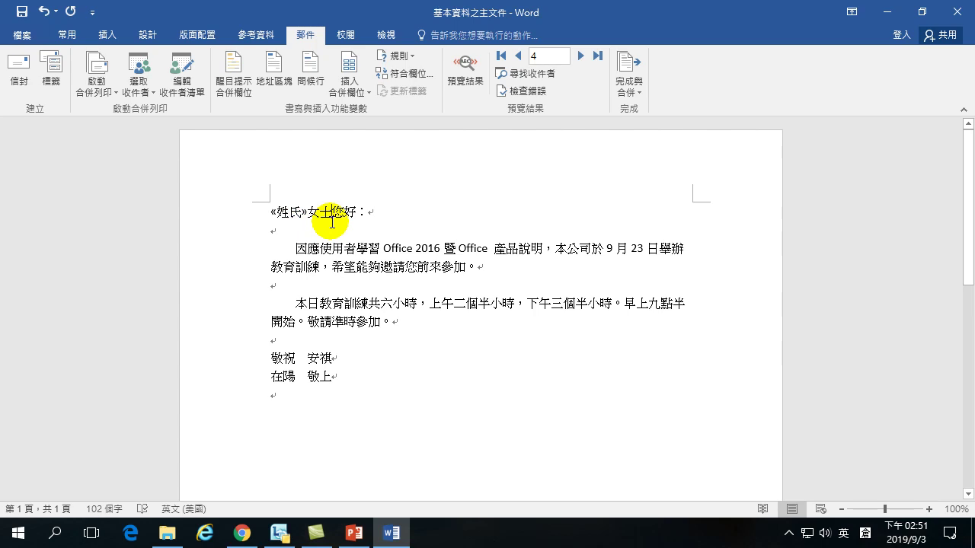
{"action": "left_click", "coordinate": [628, 71]}
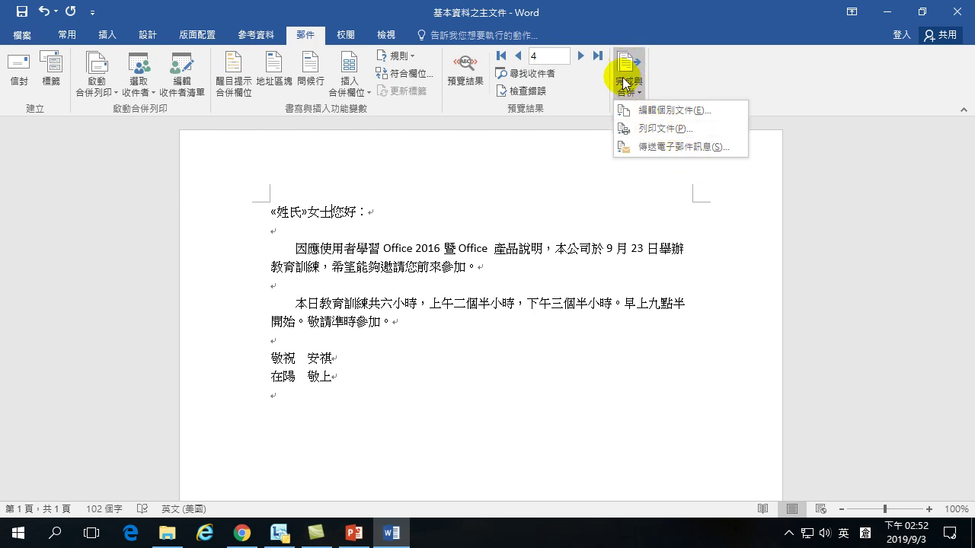
{"action": "left_click", "coordinate": [653, 129]}
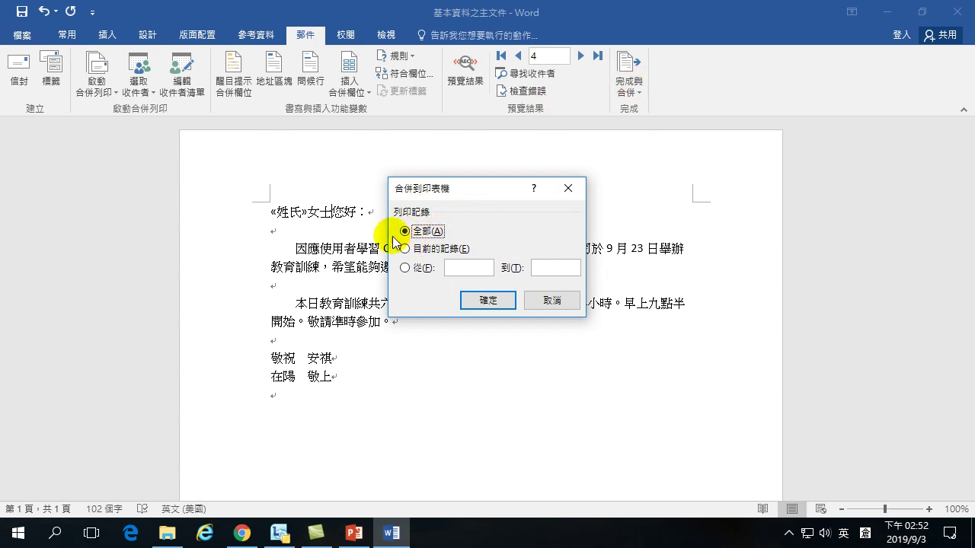
{"action": "left_click", "coordinate": [492, 304]}
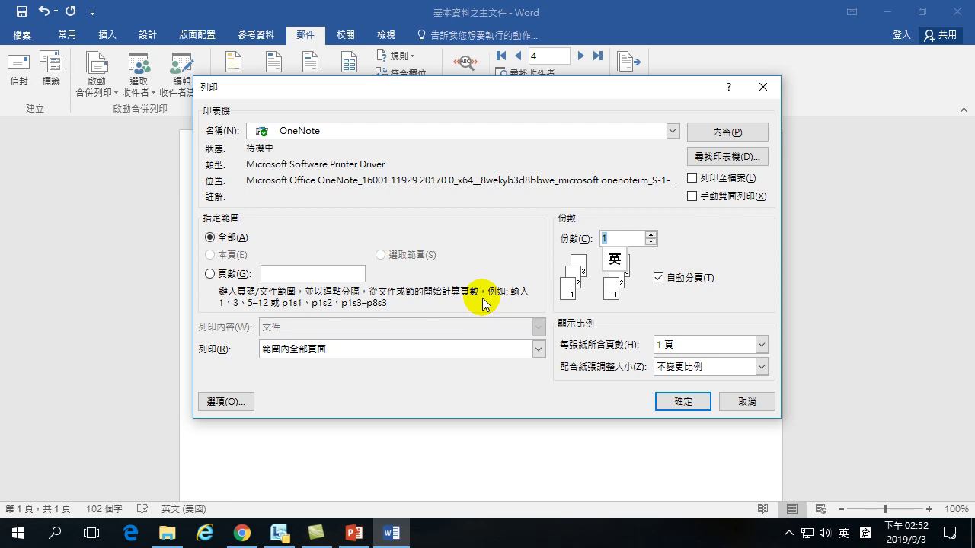
{"action": "left_click", "coordinate": [763, 86]}
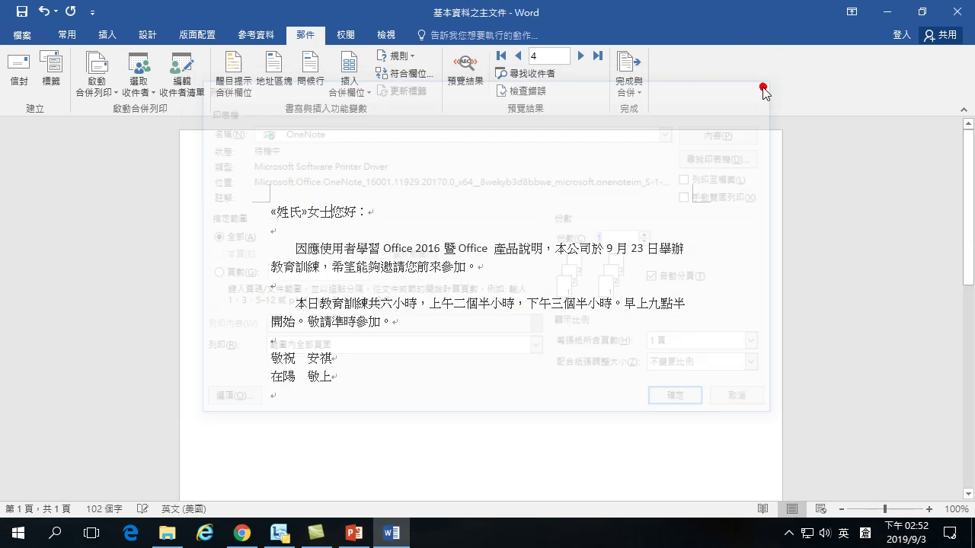
Merge all records into a new document with 編輯個別文件.
{"action": "left_click", "coordinate": [630, 87]}
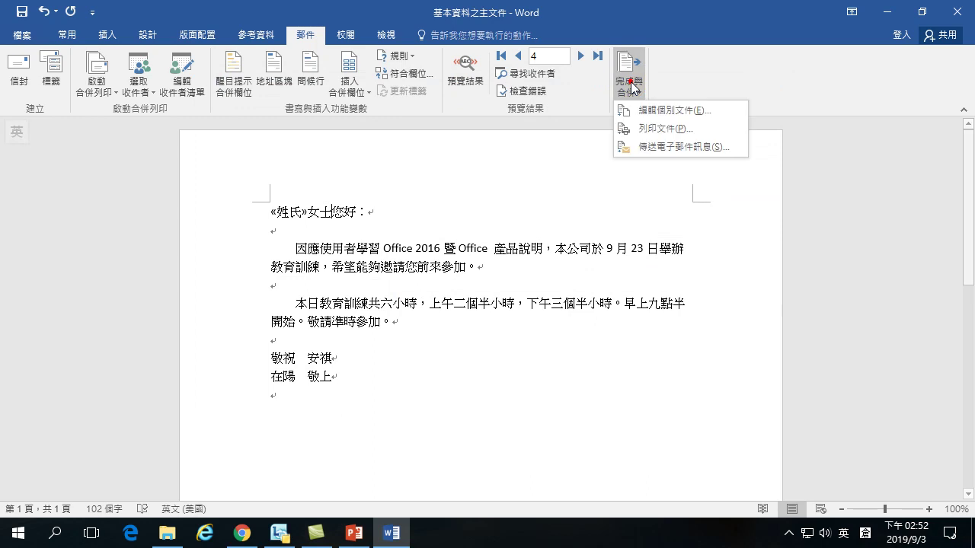
{"action": "left_click", "coordinate": [661, 109]}
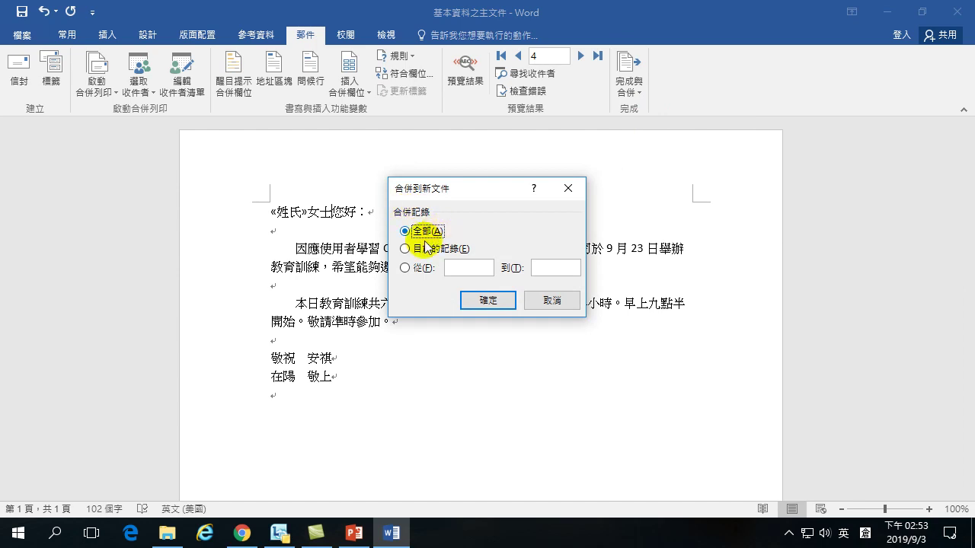
{"action": "left_click", "coordinate": [488, 300]}
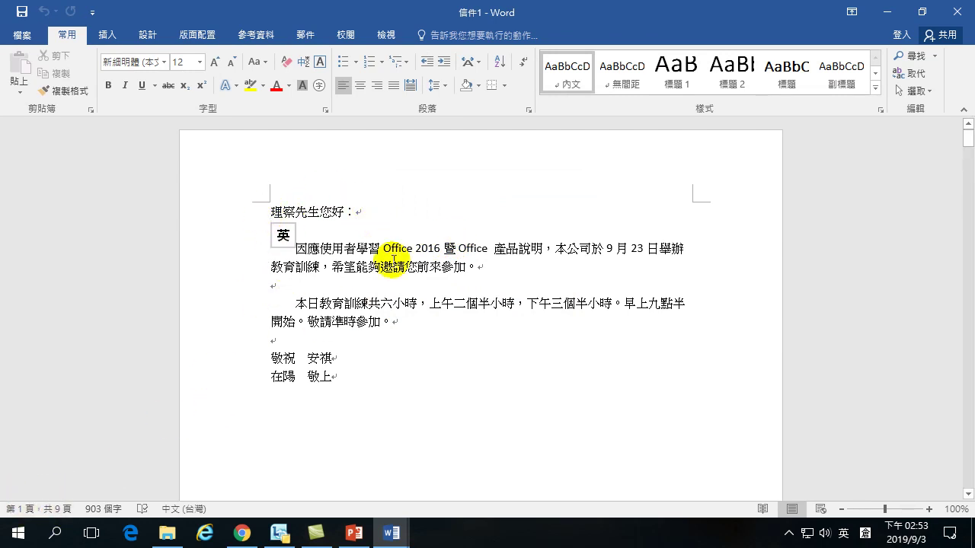
Scroll through the nine merged 信件1 pages, selecting the page-8 letter's greeting.
{"action": "scroll", "coordinate": [394, 259], "scroll_direction": "down", "scroll_amount": 10}
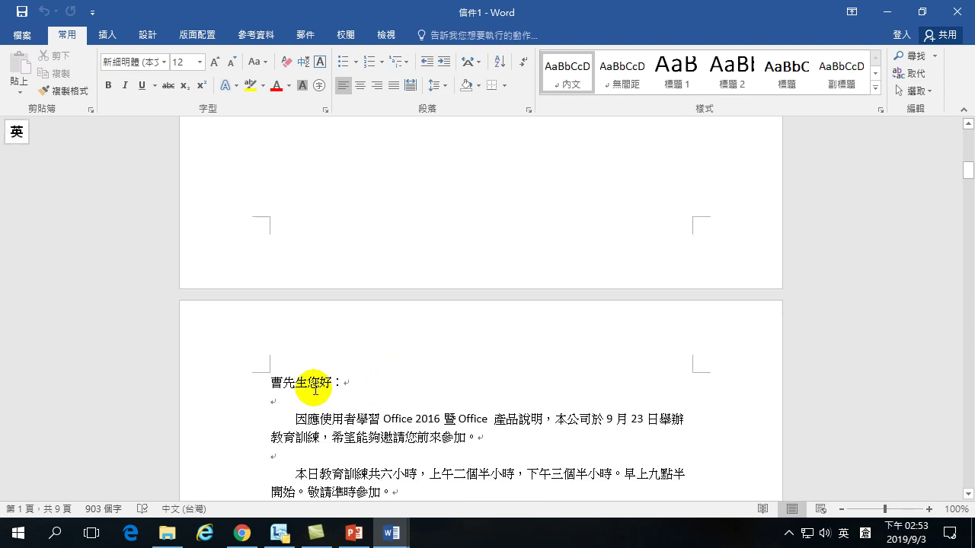
{"action": "scroll", "coordinate": [350, 423], "scroll_direction": "down", "scroll_amount": 10}
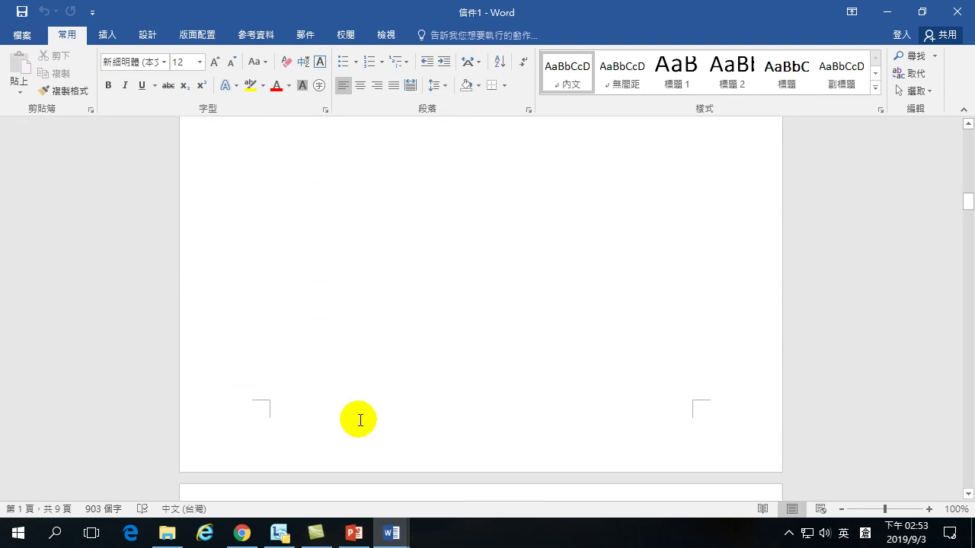
{"action": "scroll", "coordinate": [357, 420], "scroll_direction": "down", "scroll_amount": 5}
{"action": "scroll", "coordinate": [353, 372], "scroll_direction": "down", "scroll_amount": 5}
{"action": "scroll", "coordinate": [370, 414], "scroll_direction": "down", "scroll_amount": 10}
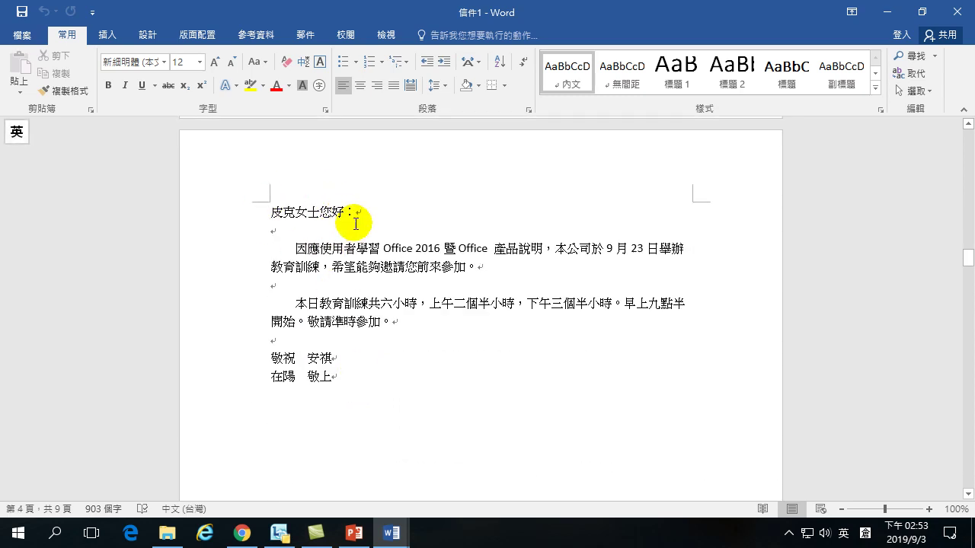
{"action": "scroll", "coordinate": [414, 328], "scroll_direction": "down", "scroll_amount": 15}
{"action": "scroll", "coordinate": [417, 383], "scroll_direction": "down", "scroll_amount": 15}
{"action": "scroll", "coordinate": [457, 396], "scroll_direction": "down", "scroll_amount": 12}
{"action": "scroll", "coordinate": [450, 434], "scroll_direction": "up", "scroll_amount": 3}
{"action": "scroll", "coordinate": [442, 425], "scroll_direction": "down", "scroll_amount": 5}
{"action": "scroll", "coordinate": [446, 342], "scroll_direction": "up", "scroll_amount": 2}
{"action": "scroll", "coordinate": [440, 358], "scroll_direction": "down", "scroll_amount": 3}
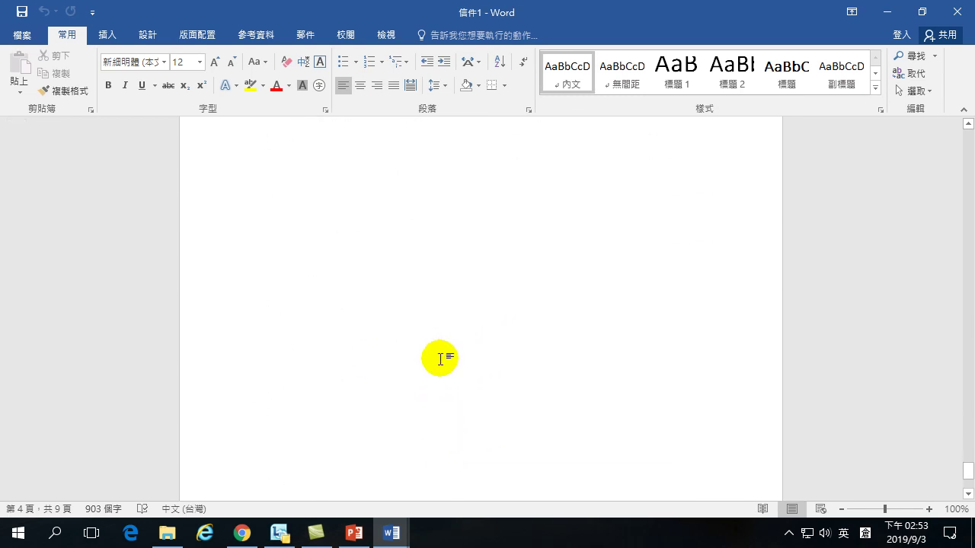
{"action": "scroll", "coordinate": [438, 364], "scroll_direction": "down", "scroll_amount": 3}
{"action": "scroll", "coordinate": [418, 377], "scroll_direction": "up", "scroll_amount": 10}
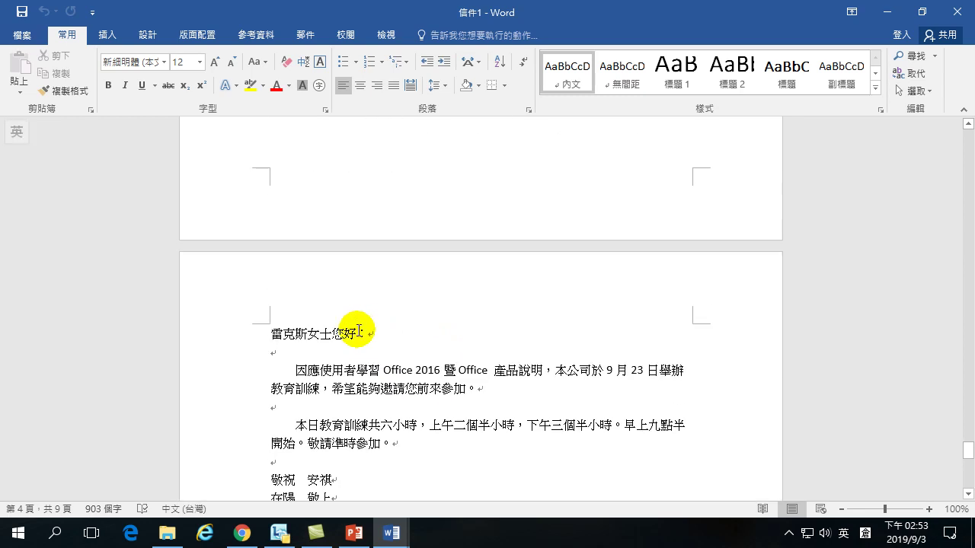
{"action": "left_click_drag", "start_coordinate": [267, 337], "coordinate": [365, 379]}
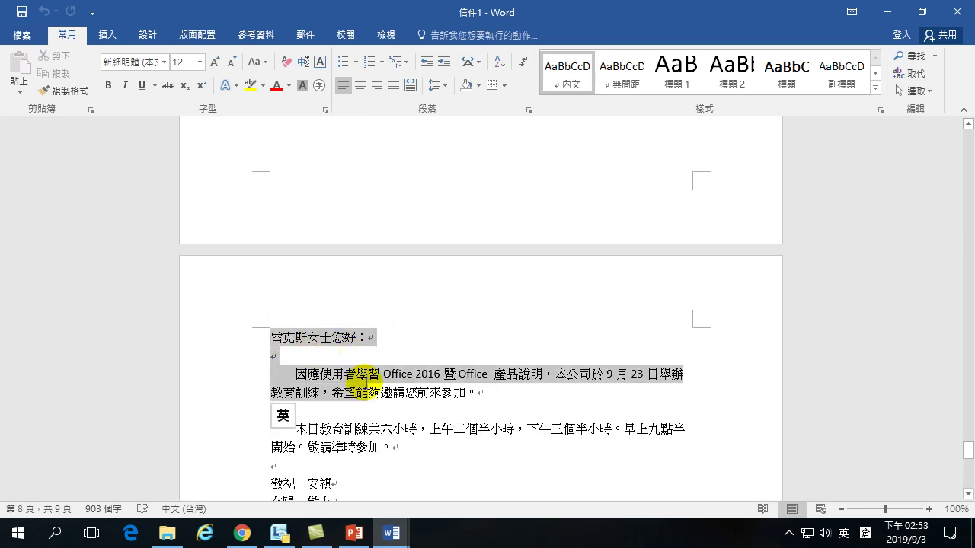
{"action": "scroll", "coordinate": [445, 436], "scroll_direction": "down", "scroll_amount": 8}
{"action": "scroll", "coordinate": [401, 423], "scroll_direction": "up", "scroll_amount": 12}
{"action": "scroll", "coordinate": [413, 398], "scroll_direction": "down", "scroll_amount": 8}
{"action": "scroll", "coordinate": [421, 358], "scroll_direction": "up", "scroll_amount": 15}
{"action": "scroll", "coordinate": [401, 318], "scroll_direction": "down", "scroll_amount": 8}
{"action": "scroll", "coordinate": [401, 319], "scroll_direction": "up", "scroll_amount": 15}
{"action": "scroll", "coordinate": [400, 323], "scroll_direction": "up", "scroll_amount": 15}
{"action": "scroll", "coordinate": [414, 304], "scroll_direction": "up", "scroll_amount": 15}
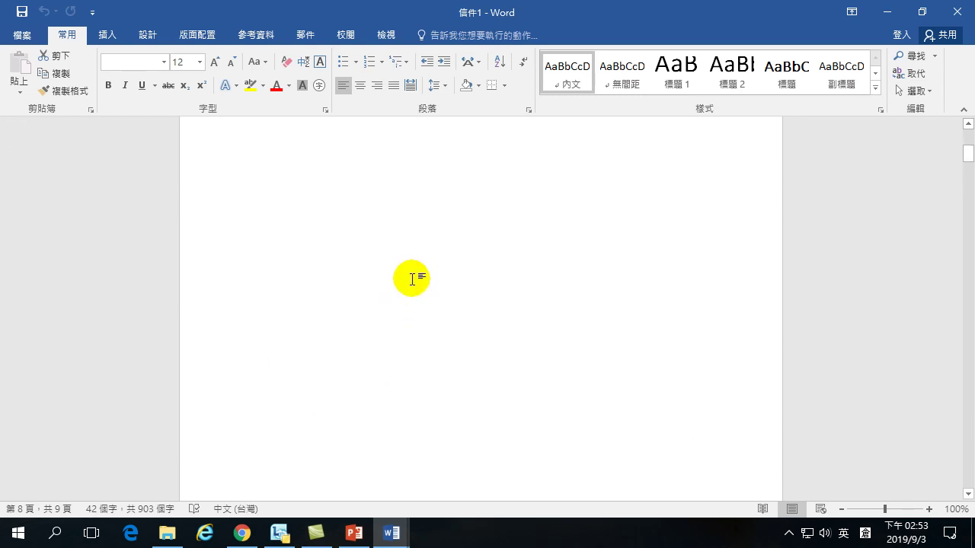
{"action": "scroll", "coordinate": [411, 279], "scroll_direction": "up", "scroll_amount": 10}
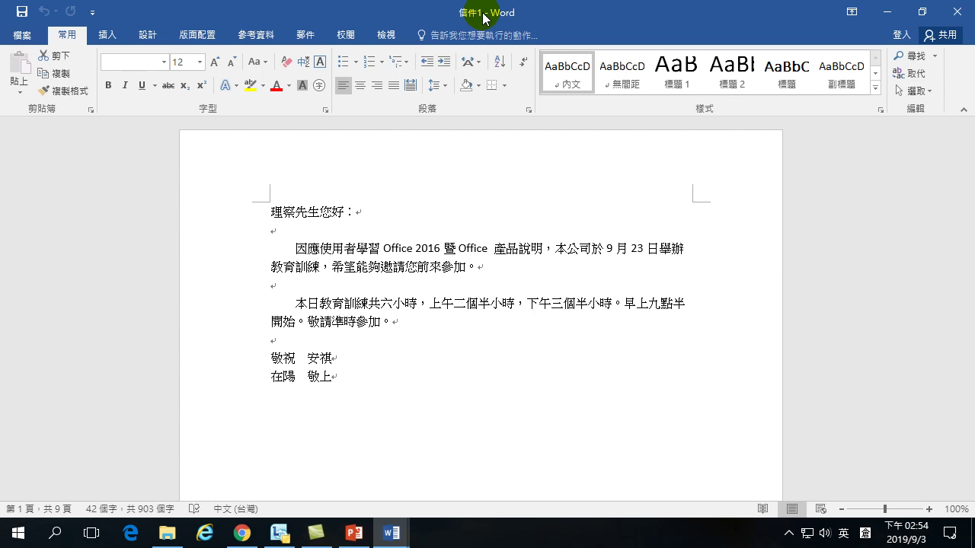
{"action": "double_click", "coordinate": [267, 209]}
{"action": "left_click_drag", "start_coordinate": [267, 208], "coordinate": [315, 216]}
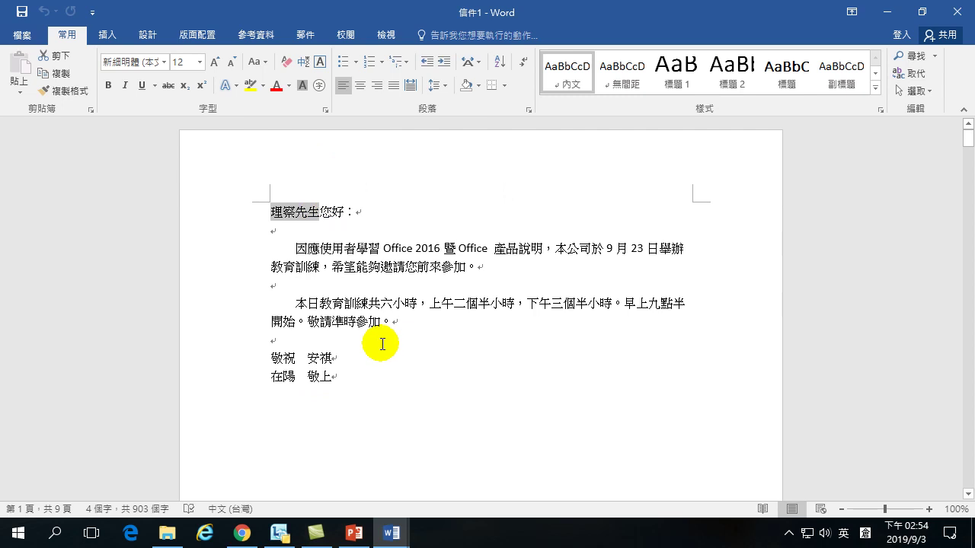
Look over 基本資料之主文件 and 基本資料 in the Office folder, then return to the Word main document.
{"action": "left_click", "coordinate": [164, 536]}
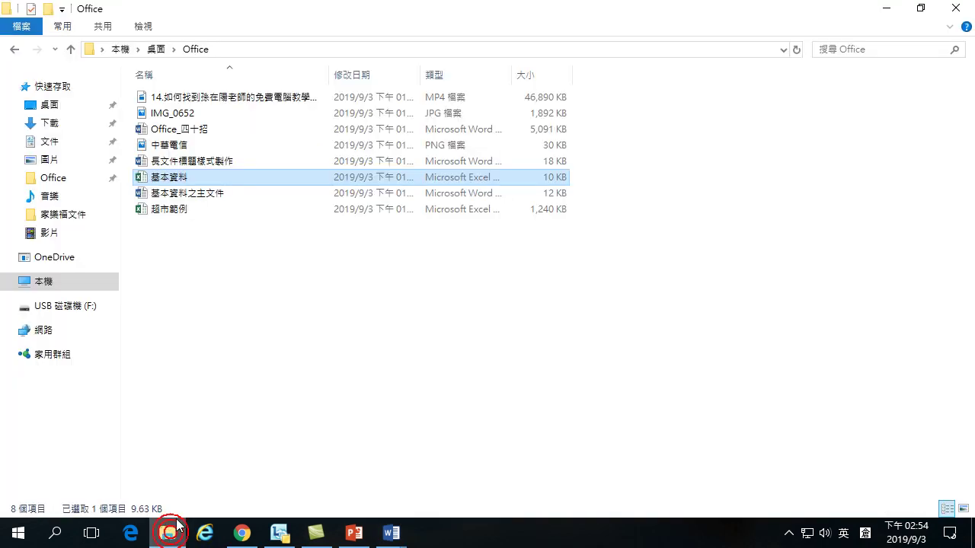
{"action": "left_click", "coordinate": [165, 194]}
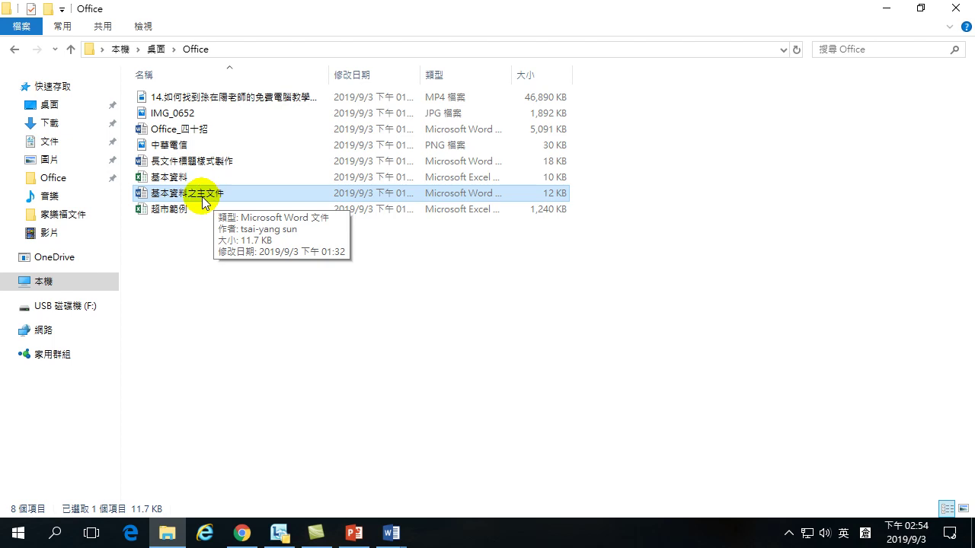
{"action": "left_click", "coordinate": [169, 179]}
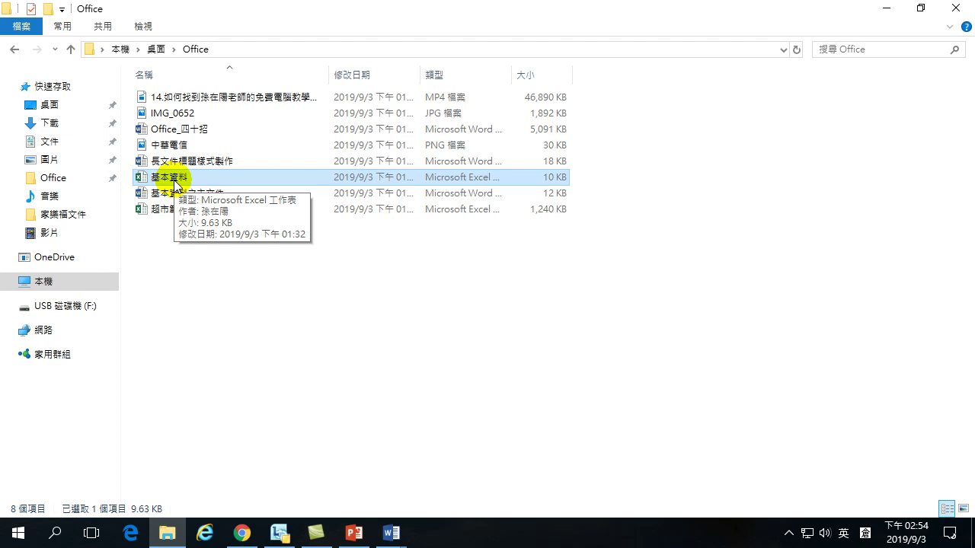
{"action": "left_click", "coordinate": [391, 532]}
{"action": "left_click", "coordinate": [340, 493]}
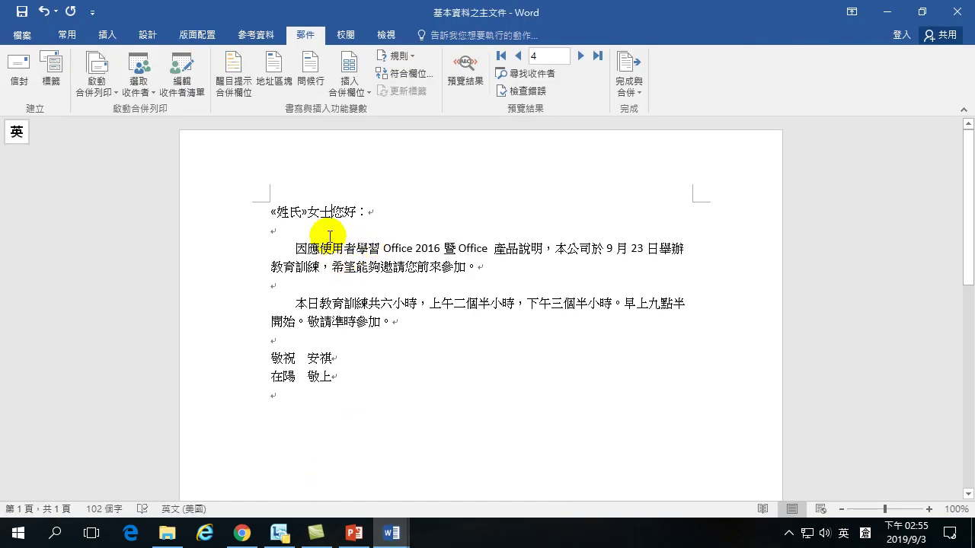
Close the main merge document 基本資料之主文件 without saving changes.
{"action": "left_click", "coordinate": [950, 12]}
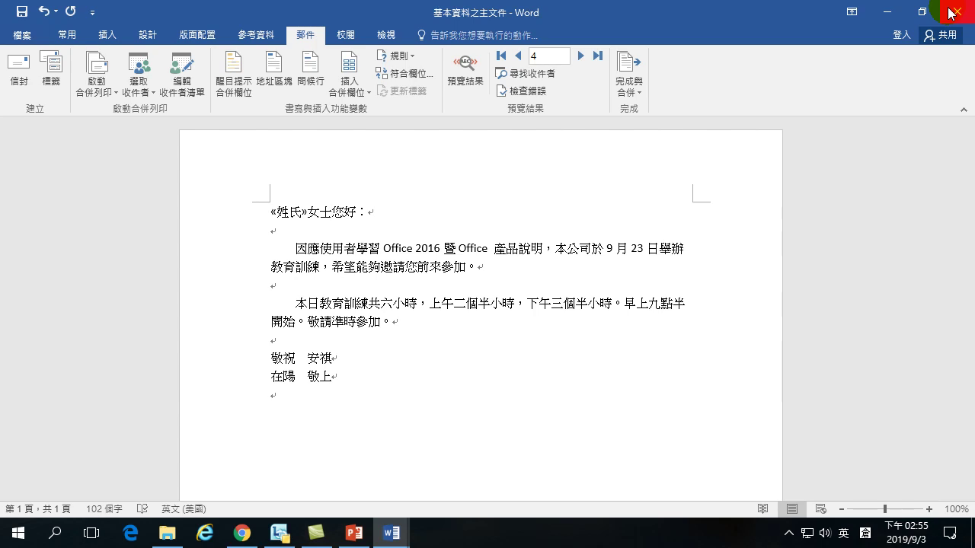
{"action": "left_click", "coordinate": [954, 12]}
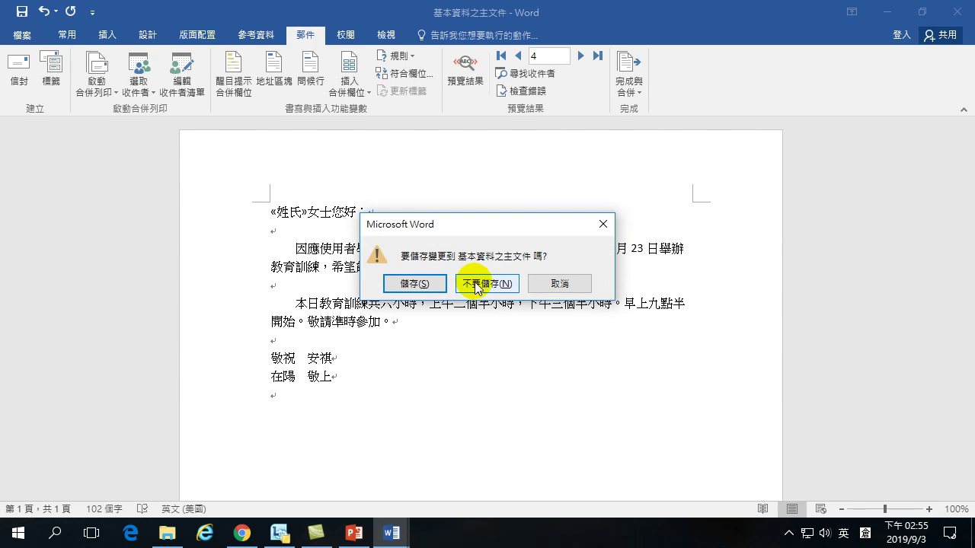
{"action": "left_click", "coordinate": [486, 285]}
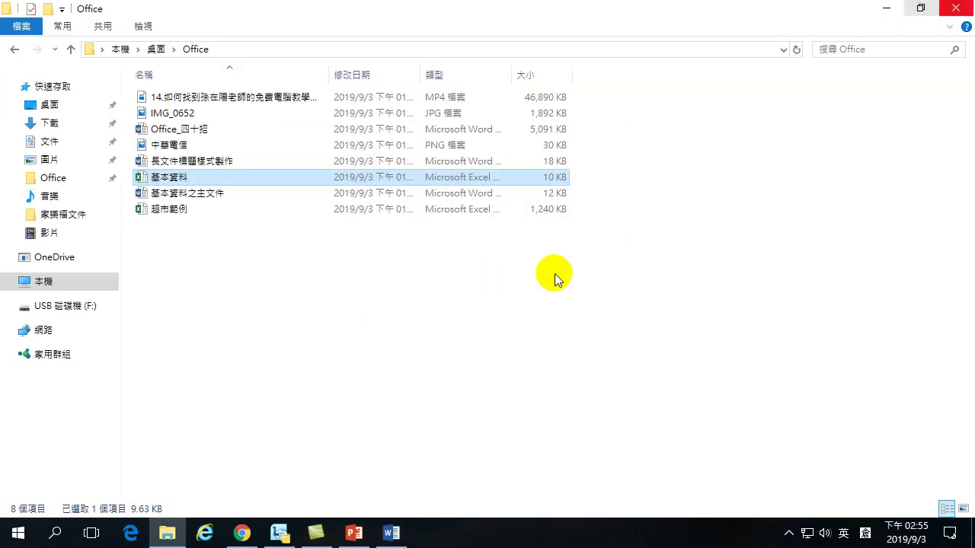
Close the merged 信件1 letters without saving changes.
{"action": "left_click", "coordinate": [390, 534]}
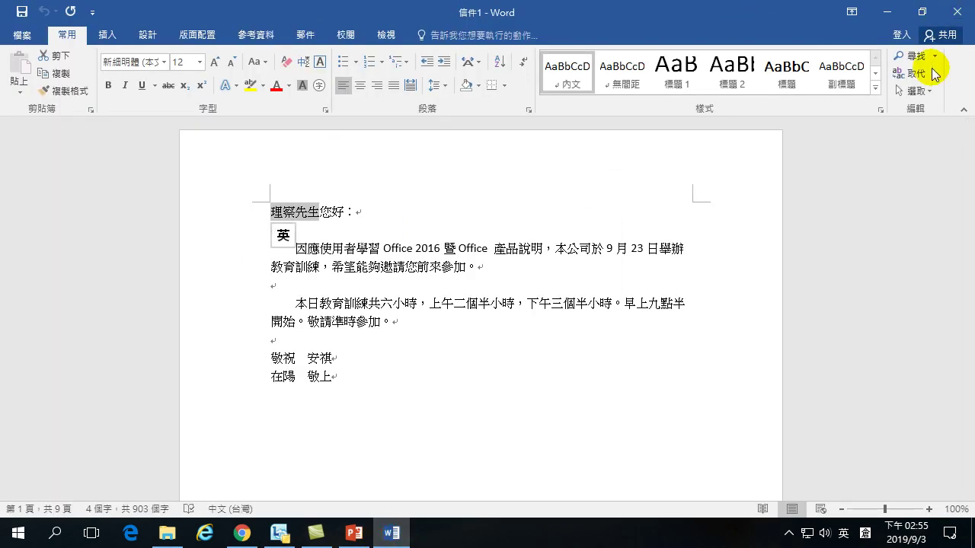
{"action": "left_click", "coordinate": [969, 13]}
{"action": "left_click", "coordinate": [475, 297]}
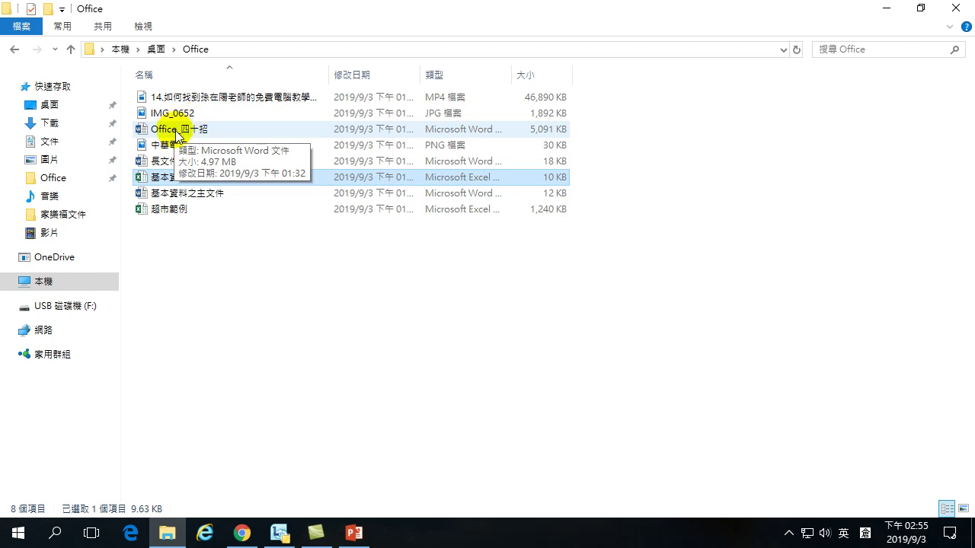
Open Office_四十招 from the Office folder and enable editing out of Protected View.
{"action": "left_click", "coordinate": [177, 130]}
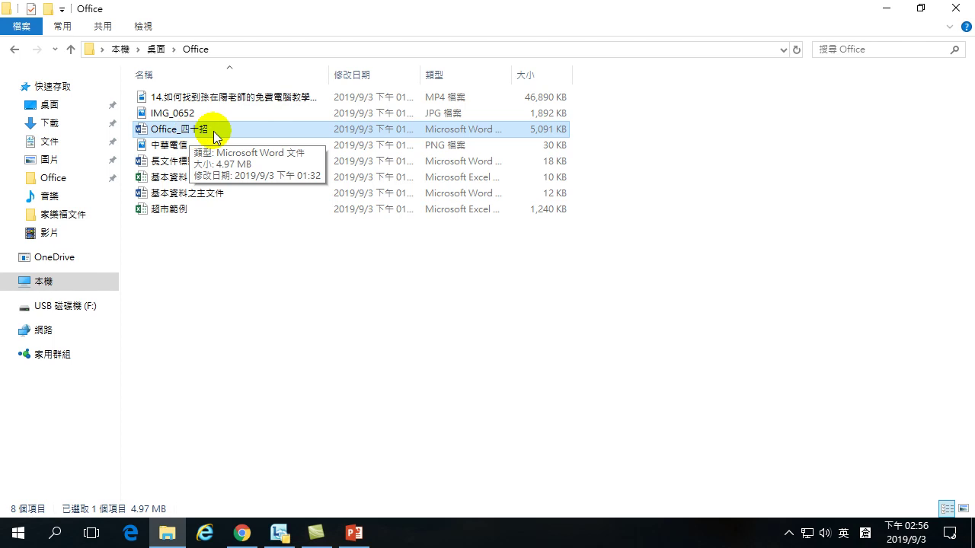
{"action": "double_click", "coordinate": [180, 131]}
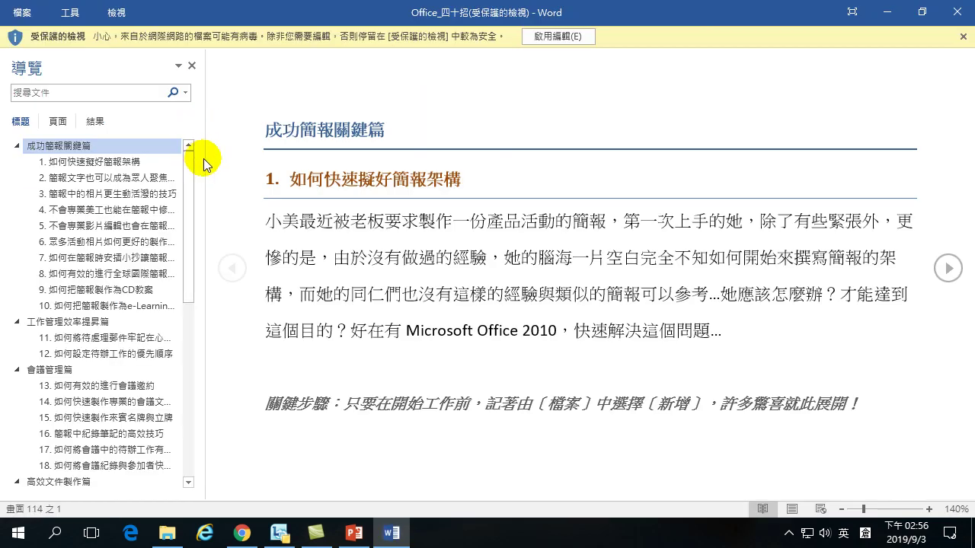
{"action": "left_click", "coordinate": [561, 35]}
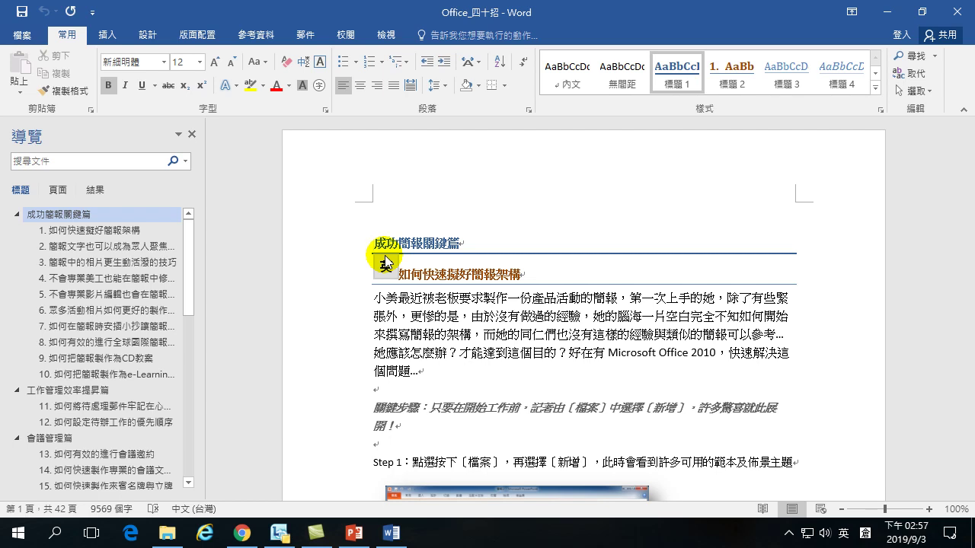
Append !123 to the Step 2 paragraph on page 18, then save and close Word.
{"action": "left_click_drag", "start_coordinate": [966, 136], "coordinate": [964, 276]}
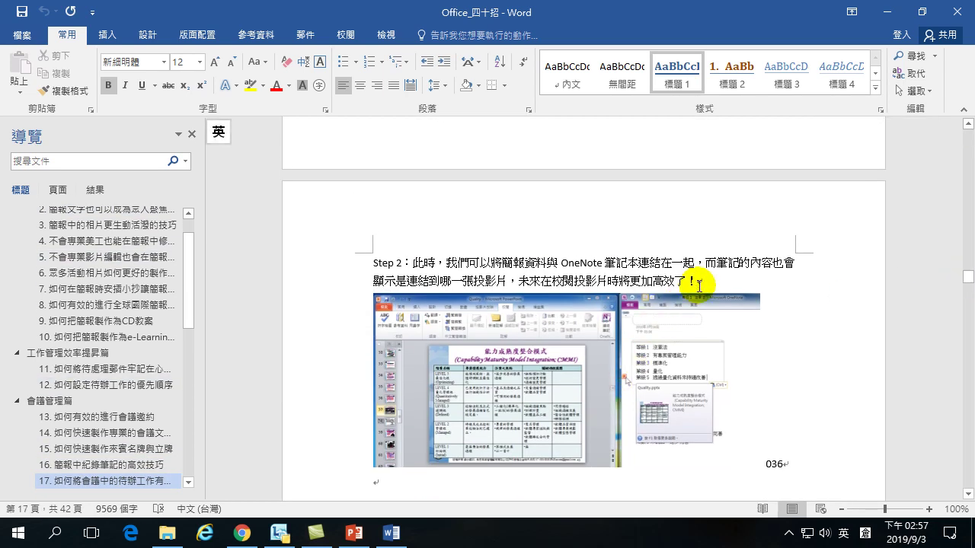
{"action": "left_click", "coordinate": [697, 285]}
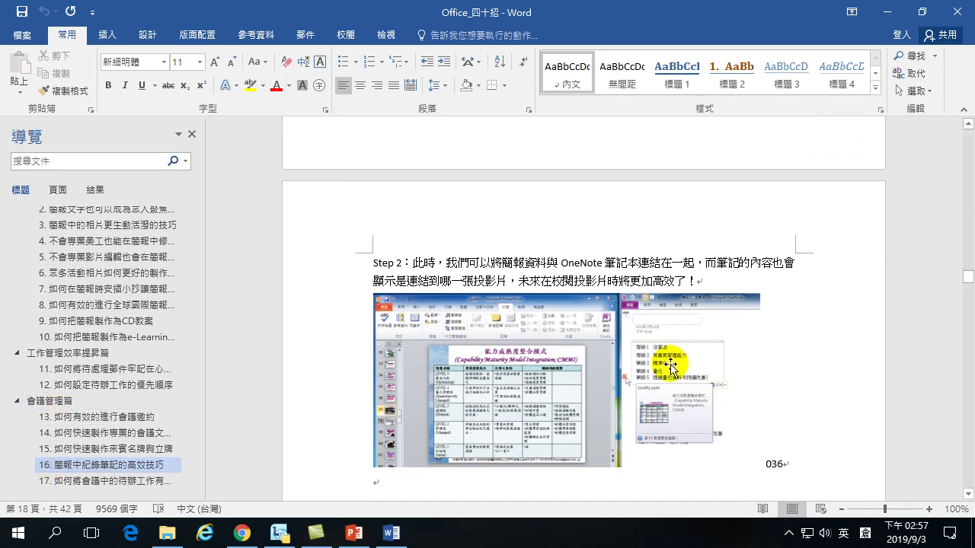
{"action": "type", "text": "!"}
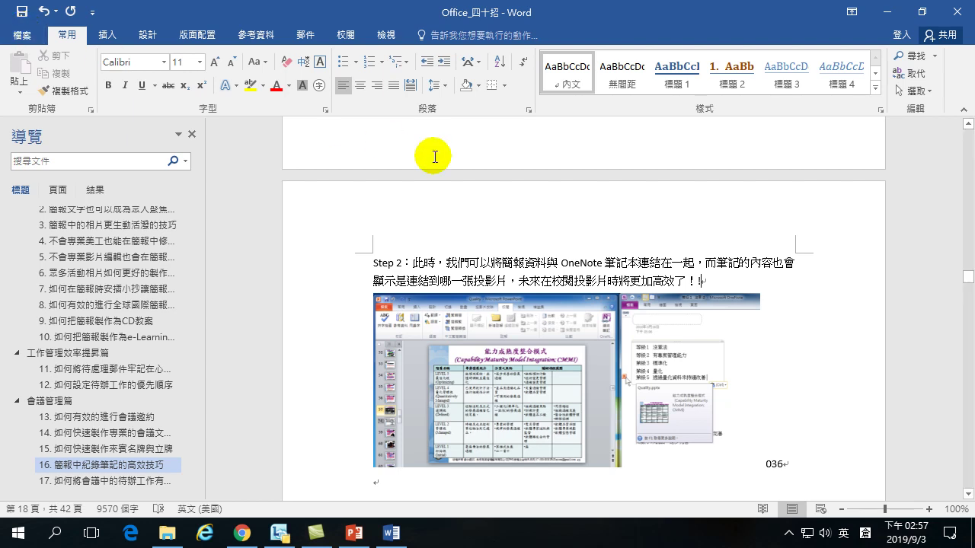
{"action": "type", "text": "123"}
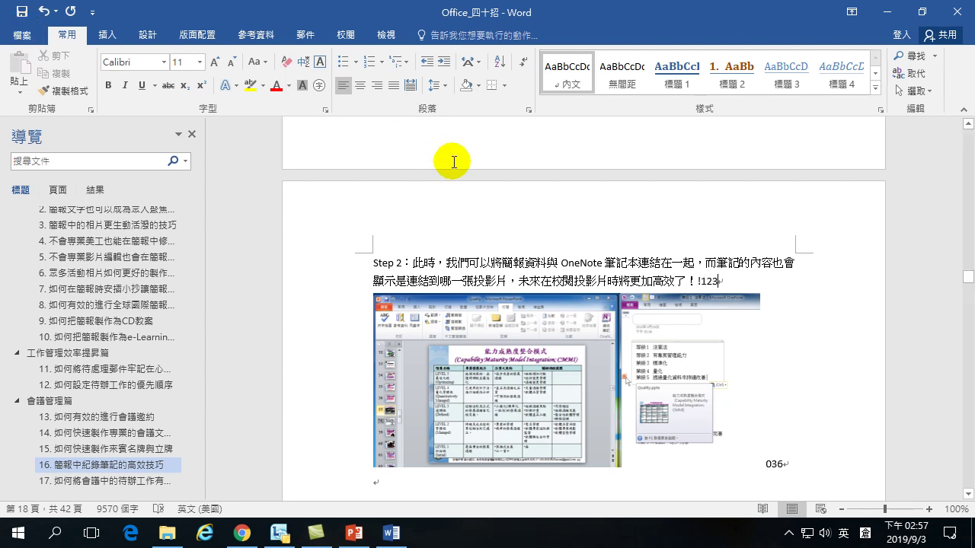
{"action": "left_click", "coordinate": [22, 11]}
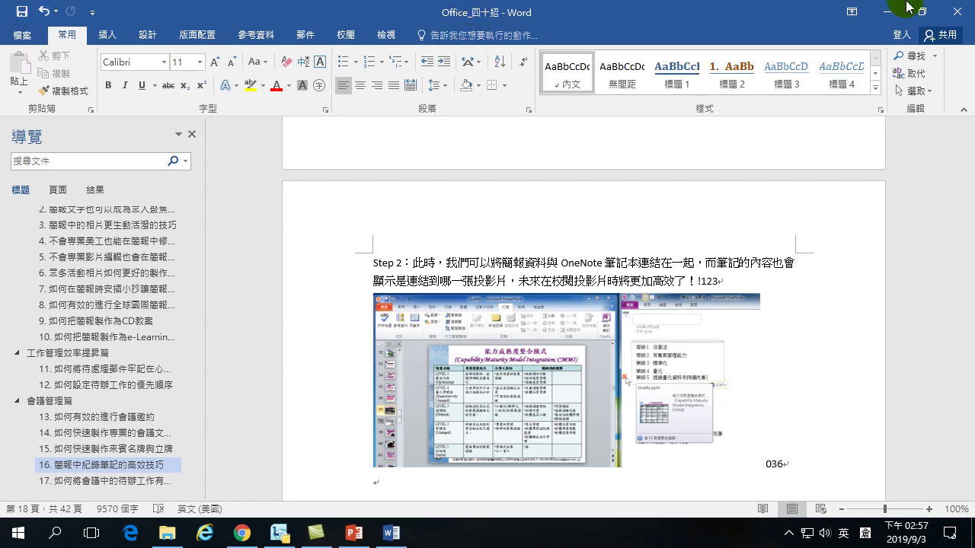
{"action": "left_click", "coordinate": [957, 12]}
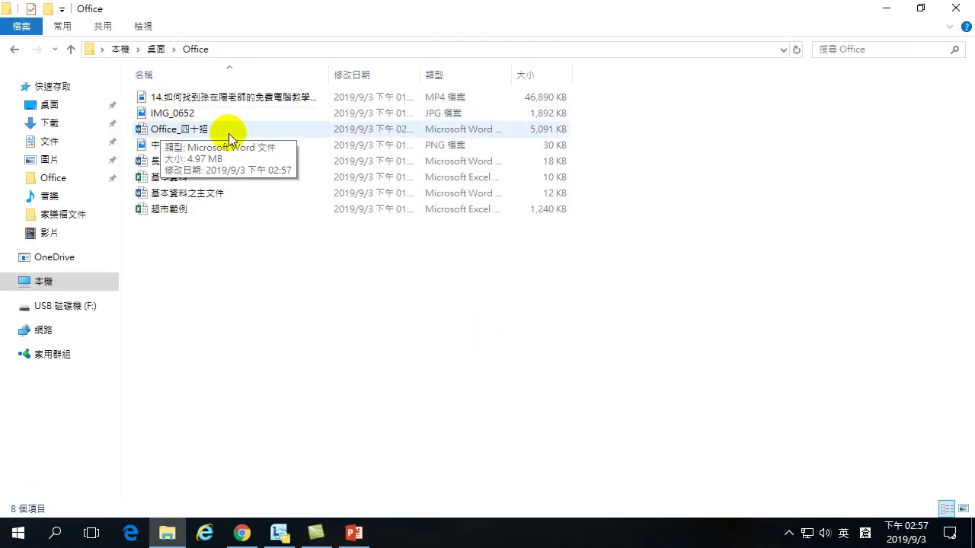
Widen the 修改日期 column to confirm the 02:57 save time, then reopen Office_四十招.
{"action": "left_click_drag", "start_coordinate": [419, 72], "coordinate": [450, 74]}
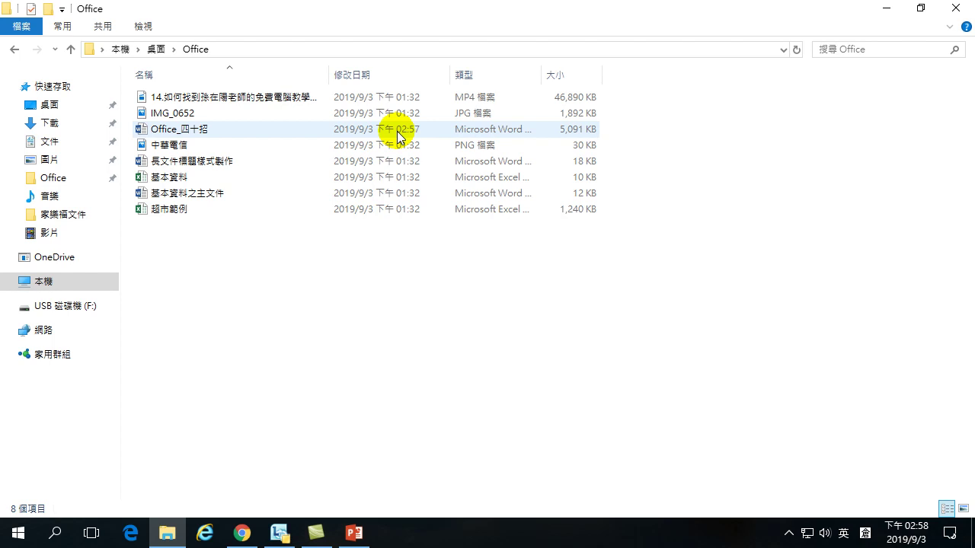
{"action": "double_click", "coordinate": [186, 131]}
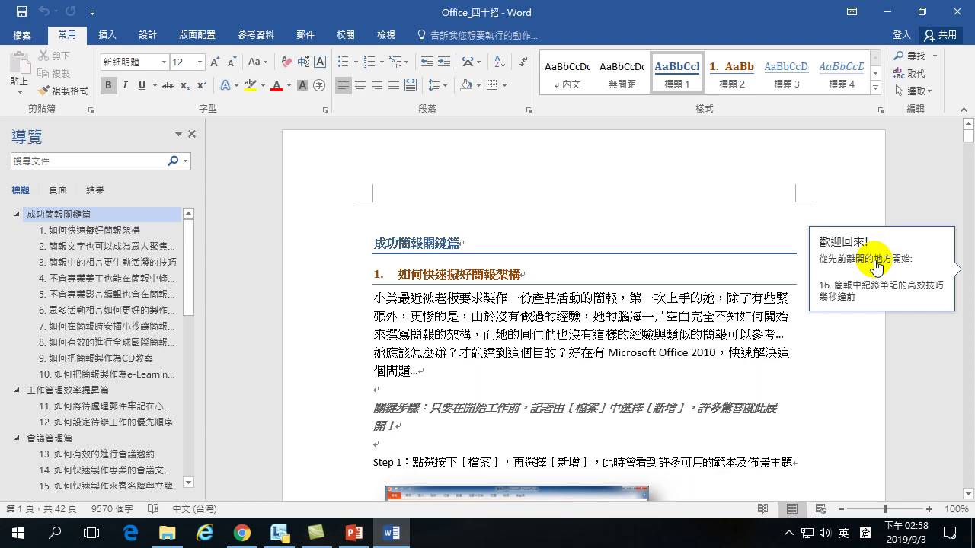
Use Shift+F5 to return to the last edit, right after 123 in Step 2.
{"action": "left_click", "coordinate": [374, 242]}
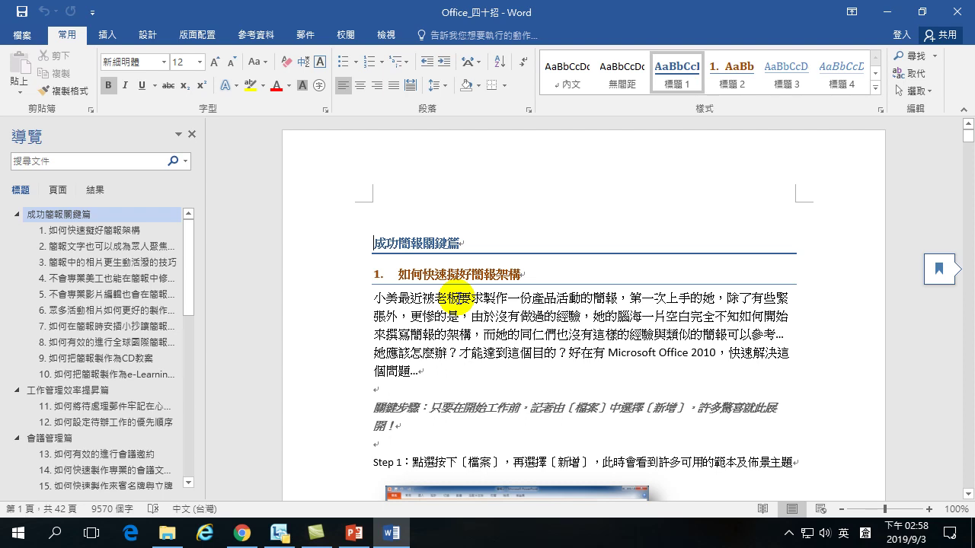
{"action": "mouse_move", "coordinate": [938, 272]}
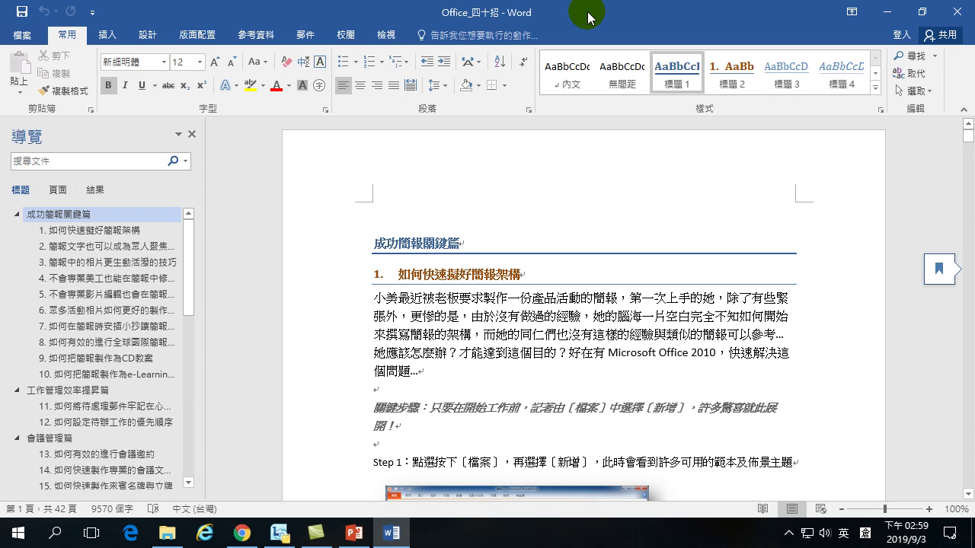
{"action": "key", "text": "shift+F5"}
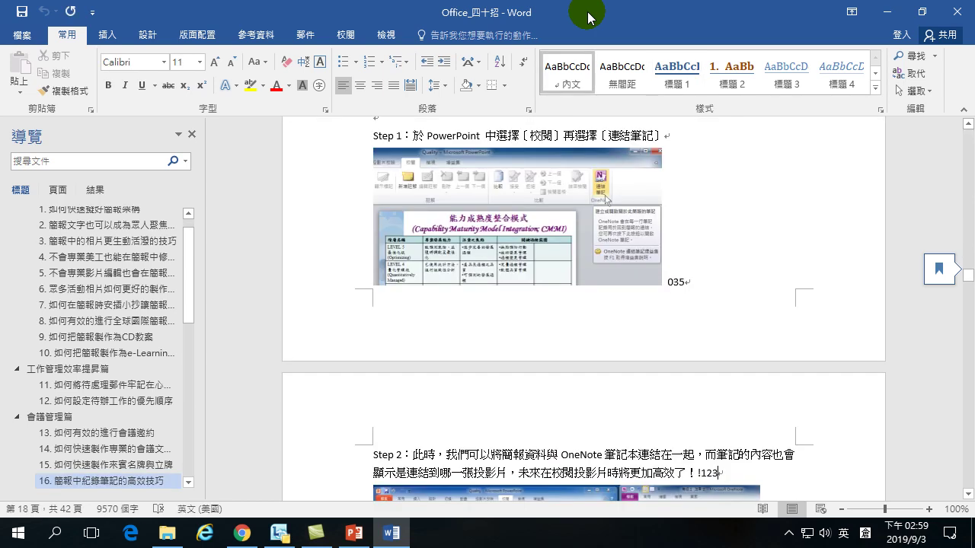
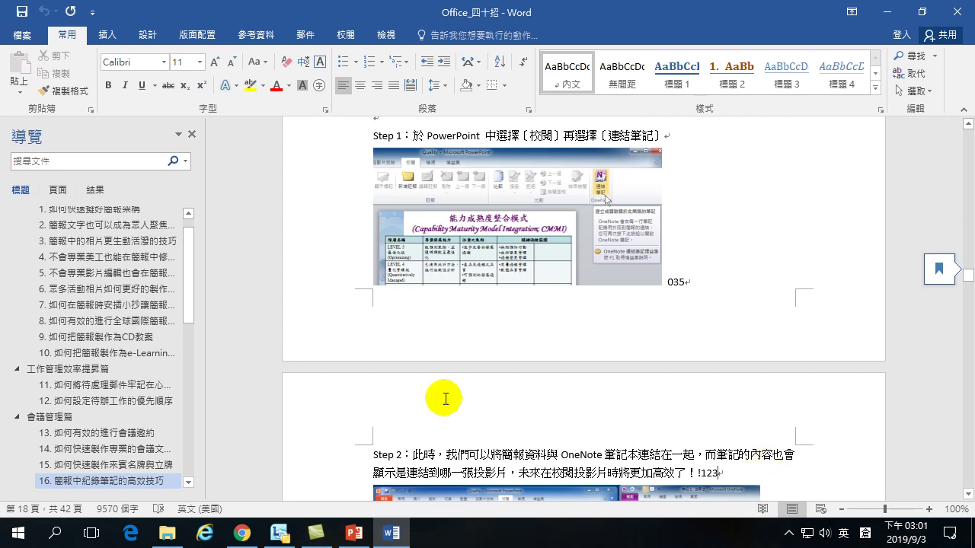
Scroll up from page 18 to section 15, 如何快速製作來賓名牌與立牌, on page 16.
{"action": "scroll", "coordinate": [532, 297], "scroll_direction": "up", "scroll_amount": 1}
{"action": "scroll", "coordinate": [531, 297], "scroll_direction": "up", "scroll_amount": 15}
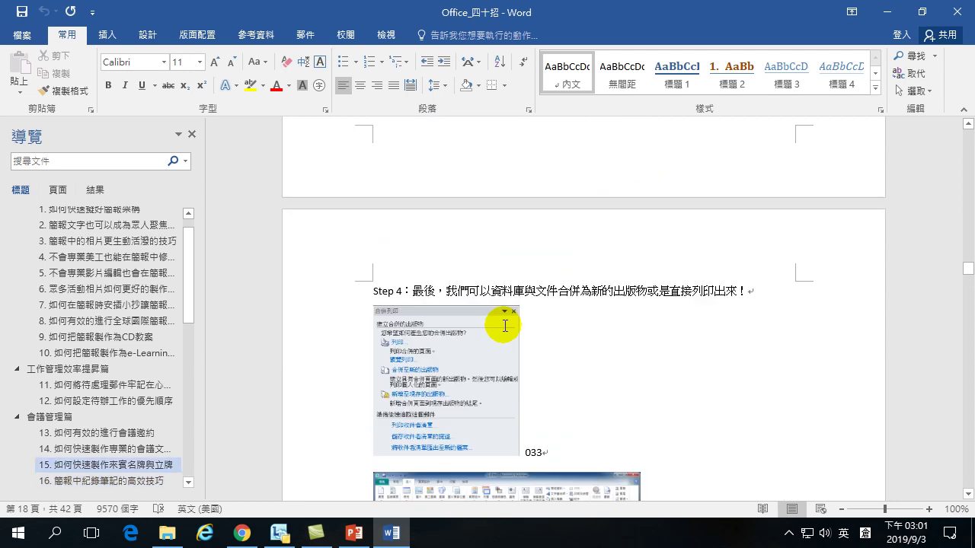
{"action": "scroll", "coordinate": [543, 287], "scroll_direction": "up", "scroll_amount": 6}
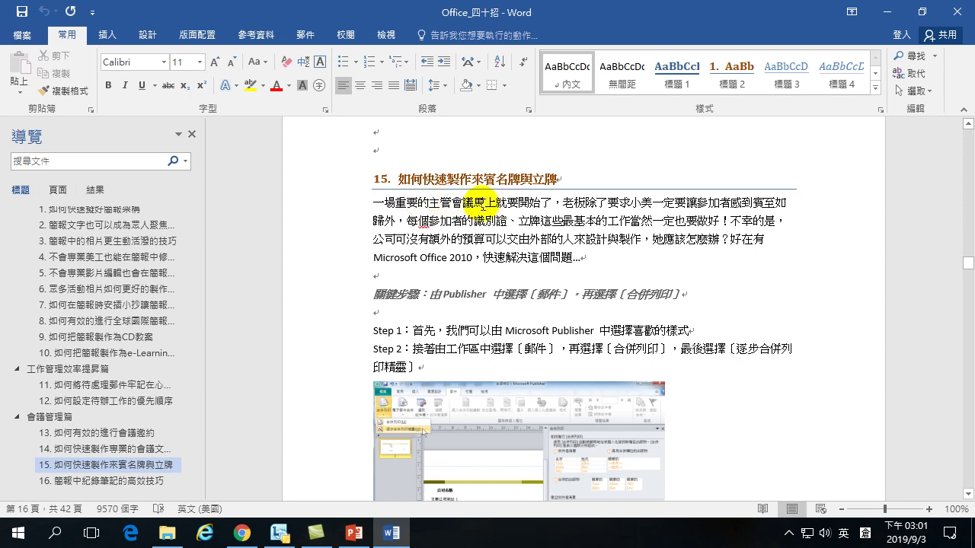
Delete the opening phrase 一場重要的主管會議 from section 15's first paragraph.
{"action": "left_click_drag", "start_coordinate": [374, 203], "coordinate": [470, 201]}
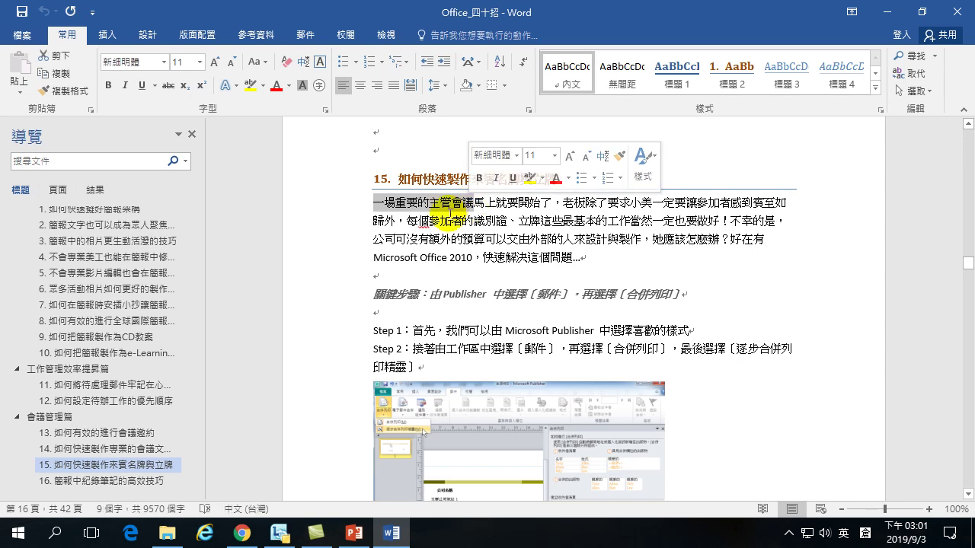
{"action": "key", "text": "Delete"}
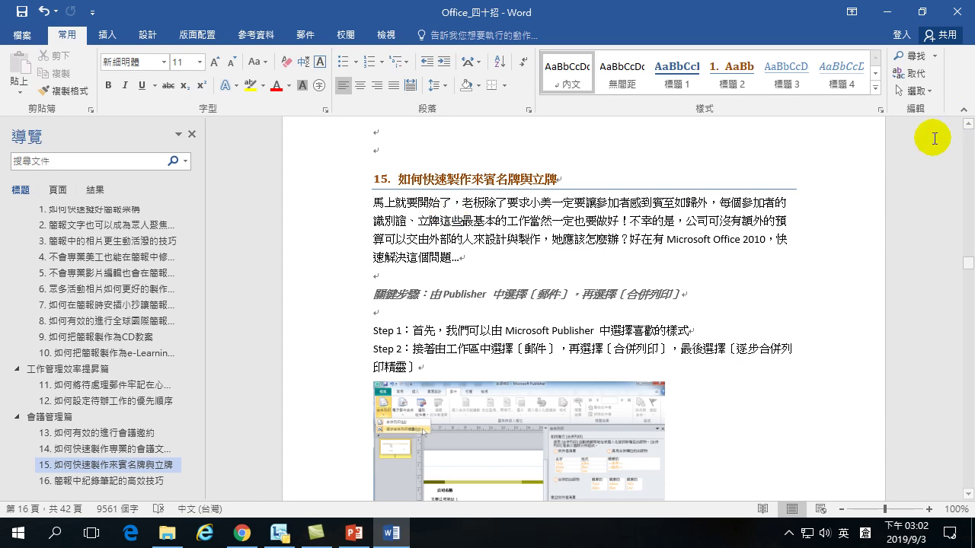
On page 30, add 123 after 不是問題... at the end of section 30's intro paragraph.
{"action": "left_click_drag", "start_coordinate": [961, 261], "coordinate": [962, 383]}
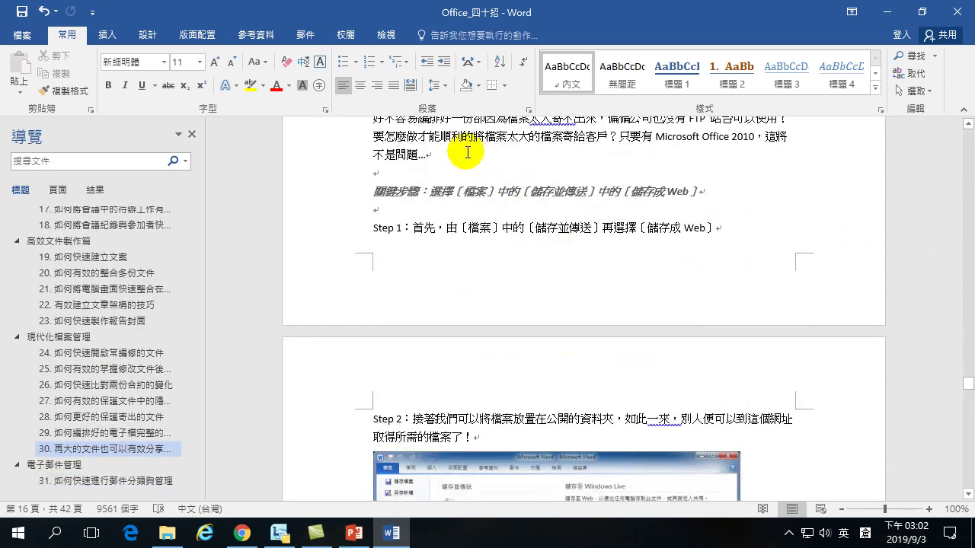
{"action": "left_click", "coordinate": [424, 154]}
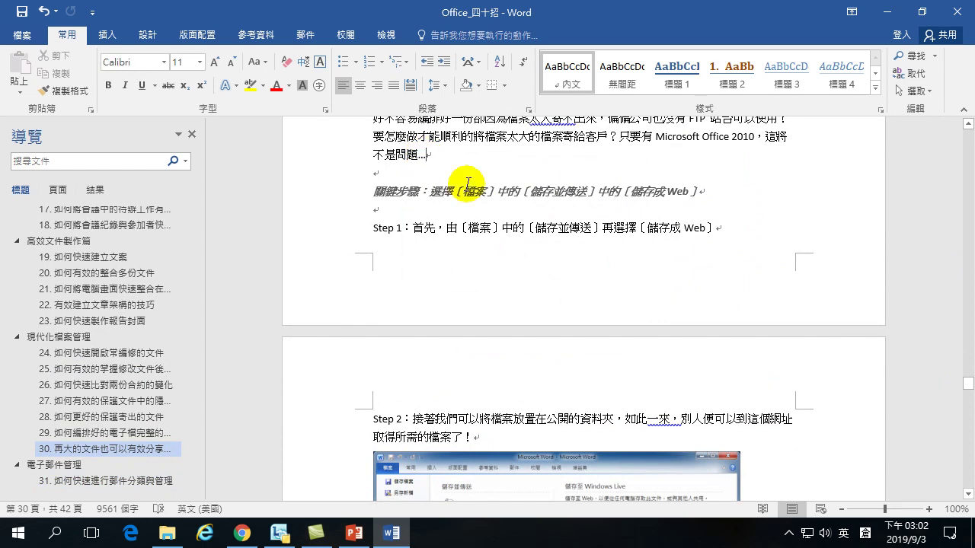
{"action": "type", "text": "123"}
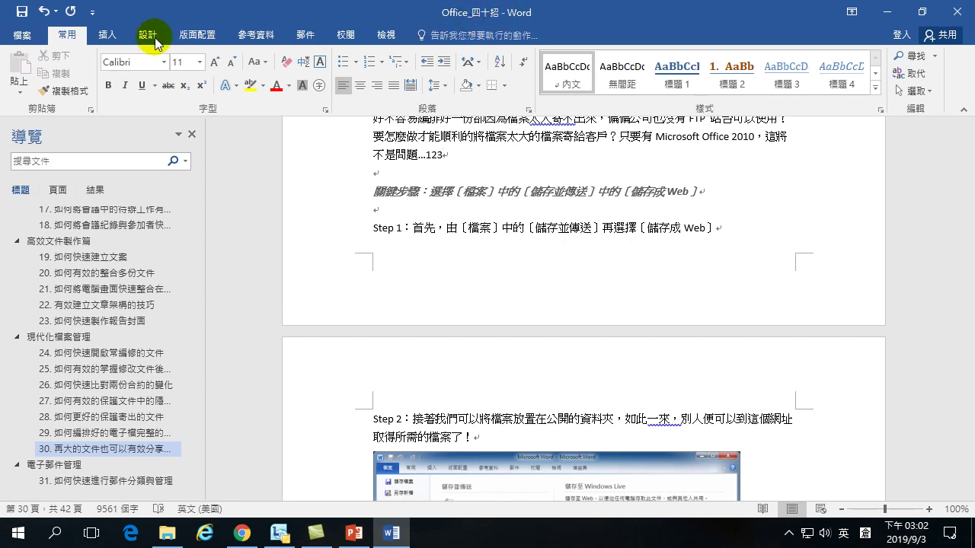
Save As with 20190903 appended, creating Office_四十招20190903 in the desktop Office folder.
{"action": "left_click", "coordinate": [20, 35]}
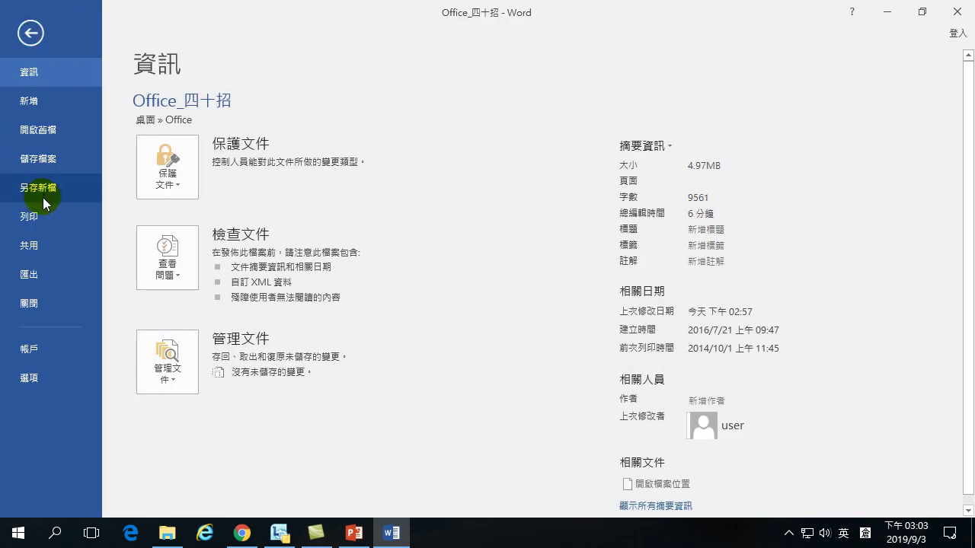
{"action": "left_click", "coordinate": [44, 189]}
{"action": "left_click", "coordinate": [184, 231]}
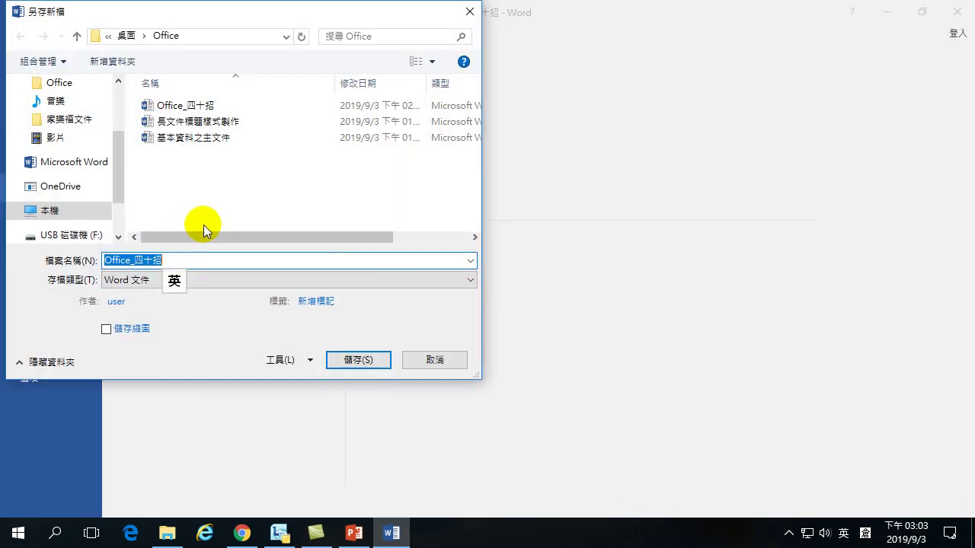
{"action": "left_click", "coordinate": [168, 256]}
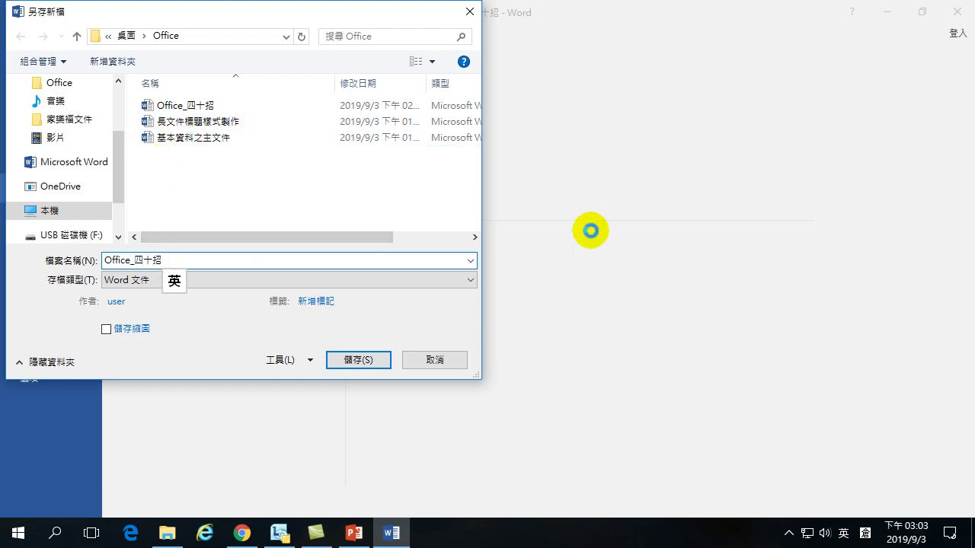
{"action": "type", "text": "2"}
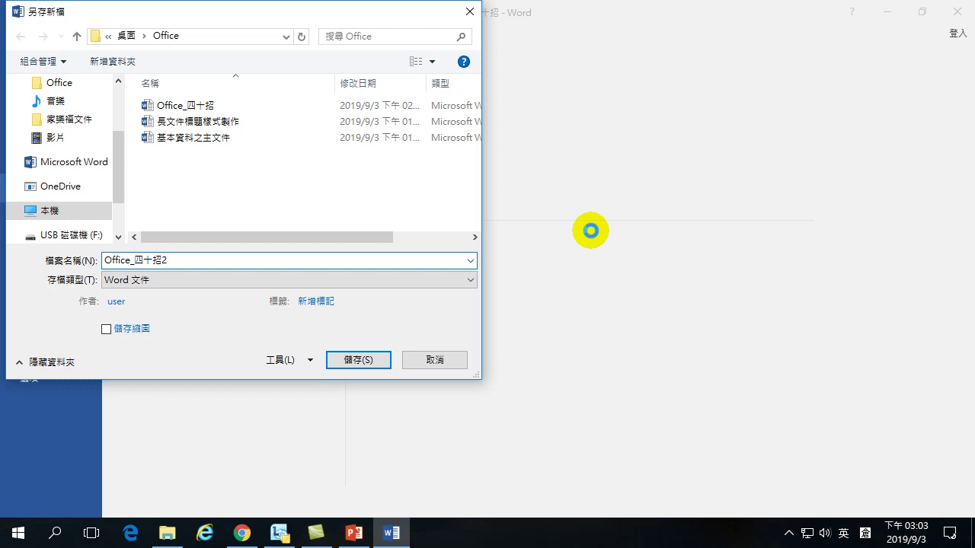
{"action": "type", "text": "0190903"}
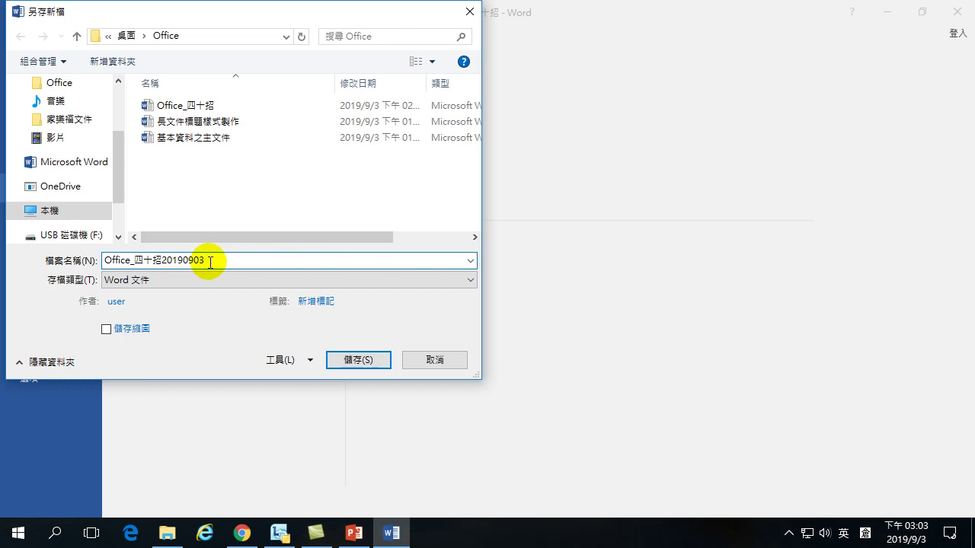
{"action": "mouse_move", "coordinate": [188, 98]}
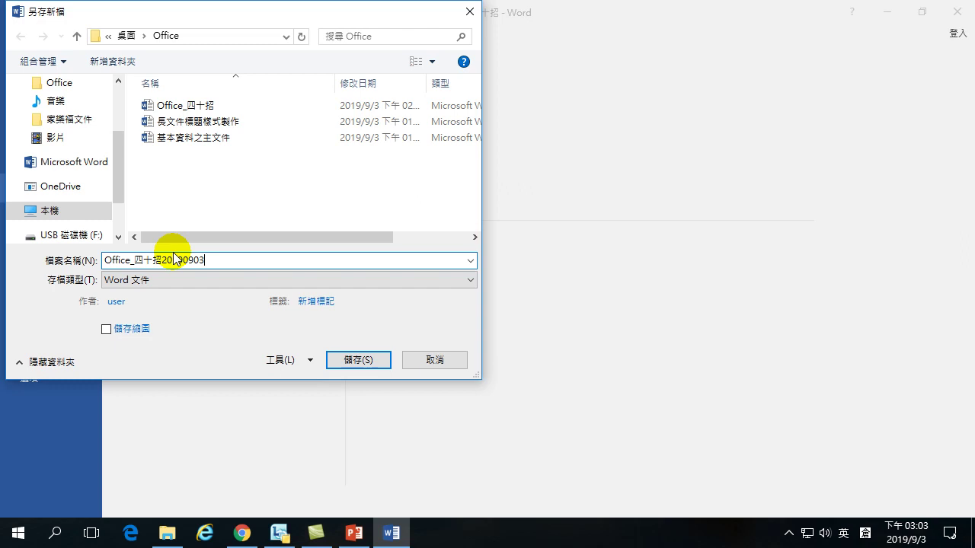
{"action": "left_click", "coordinate": [347, 359]}
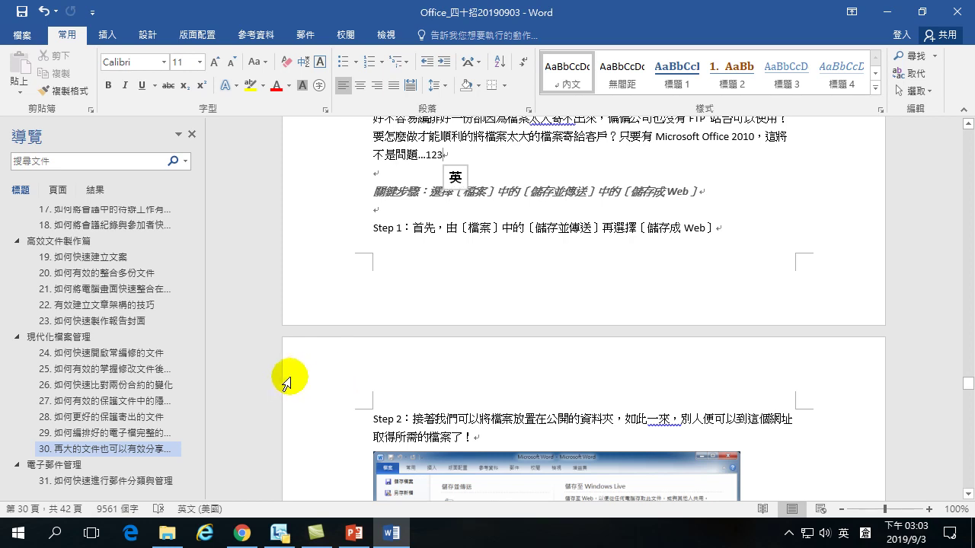
Exit Word, leaving File Explorer showing both Office_四十招 files in the Office folder.
{"action": "left_click", "coordinate": [959, 15]}
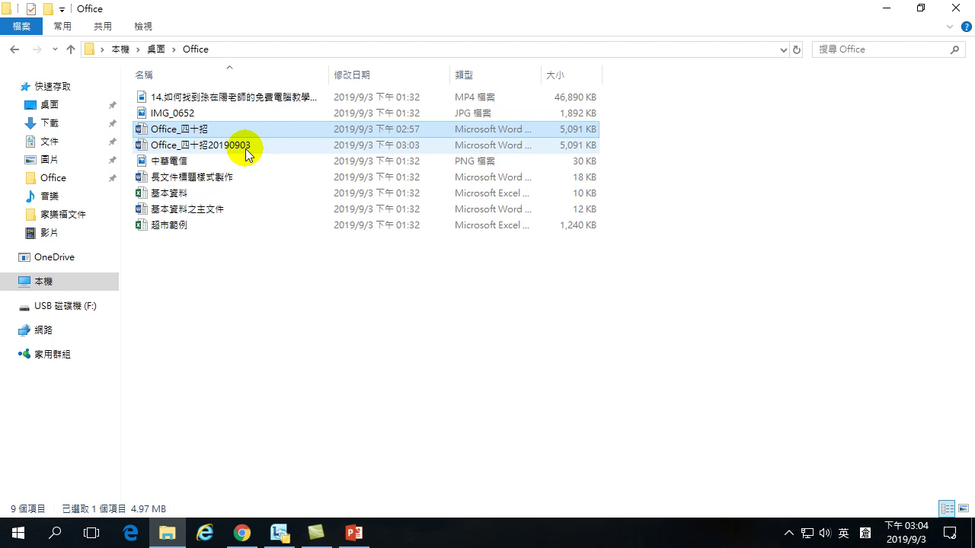
Launch Word 2016 from the W section of the Start menu app list.
{"action": "left_click", "coordinate": [17, 535]}
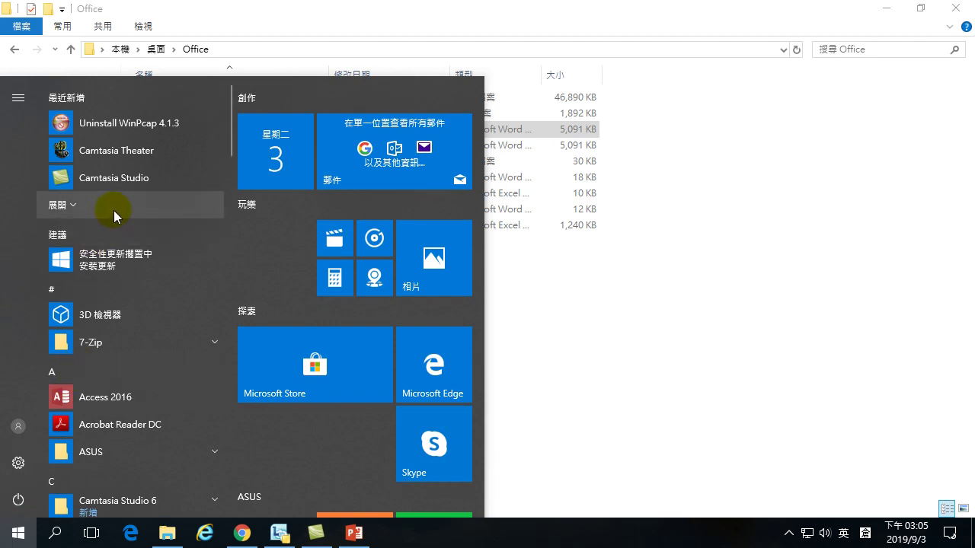
{"action": "scroll", "coordinate": [114, 210], "scroll_direction": "down", "scroll_amount": 8}
{"action": "scroll", "coordinate": [101, 284], "scroll_direction": "down", "scroll_amount": 10}
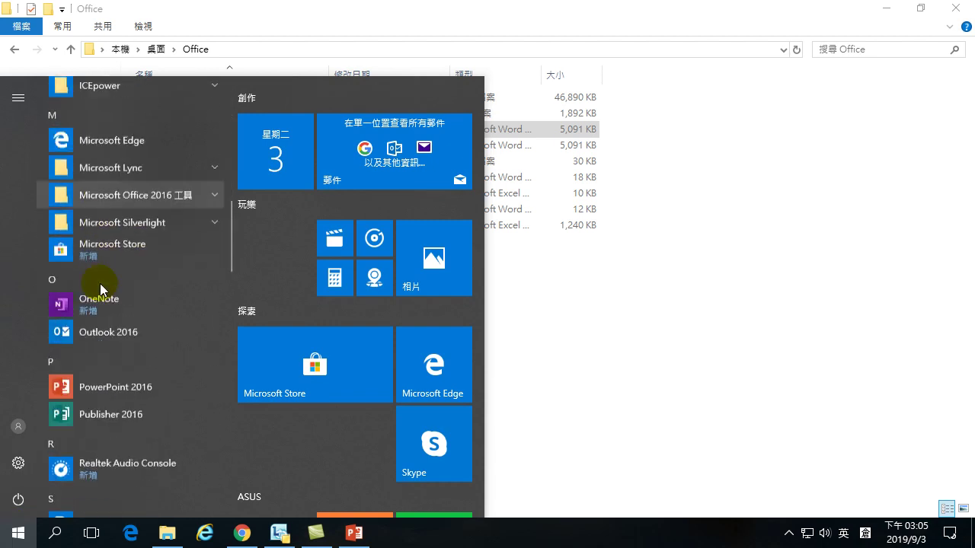
{"action": "scroll", "coordinate": [101, 289], "scroll_direction": "down", "scroll_amount": 4}
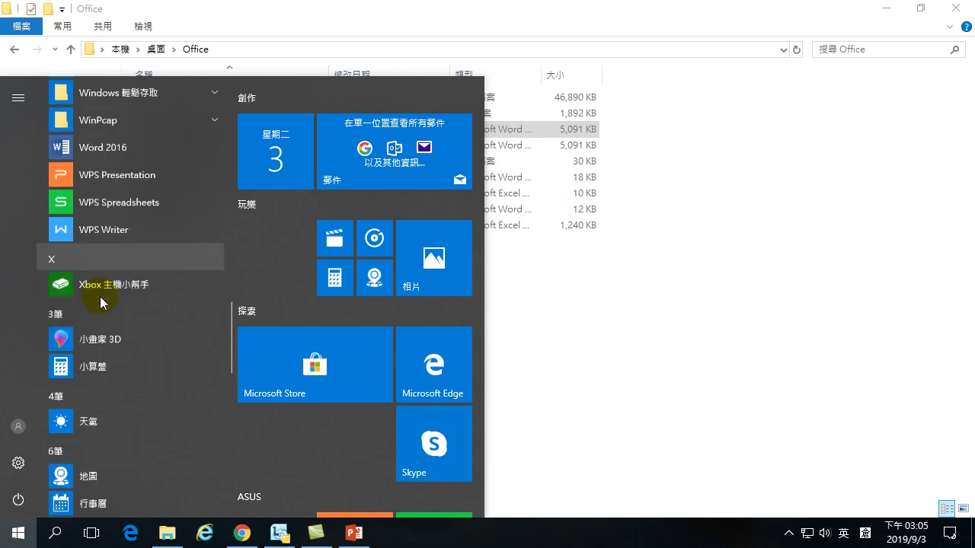
{"action": "scroll", "coordinate": [101, 302], "scroll_direction": "up", "scroll_amount": 1}
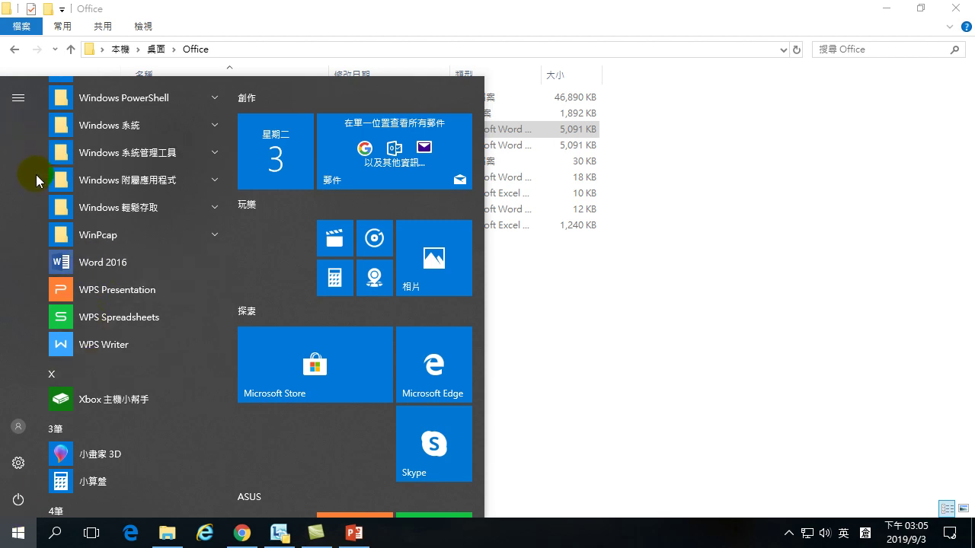
{"action": "scroll", "coordinate": [76, 214], "scroll_direction": "up", "scroll_amount": 3}
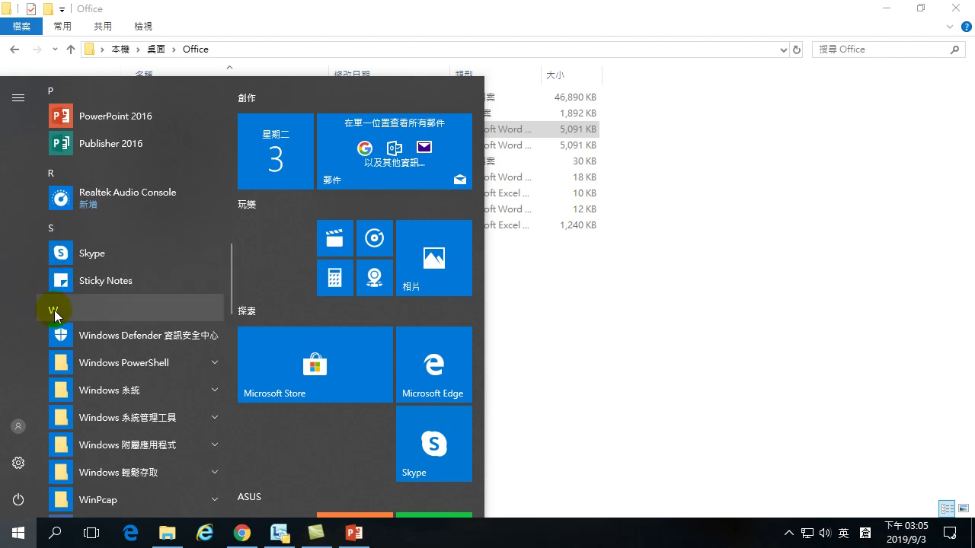
{"action": "scroll", "coordinate": [55, 316], "scroll_direction": "down", "scroll_amount": 3}
{"action": "left_click", "coordinate": [101, 328]}
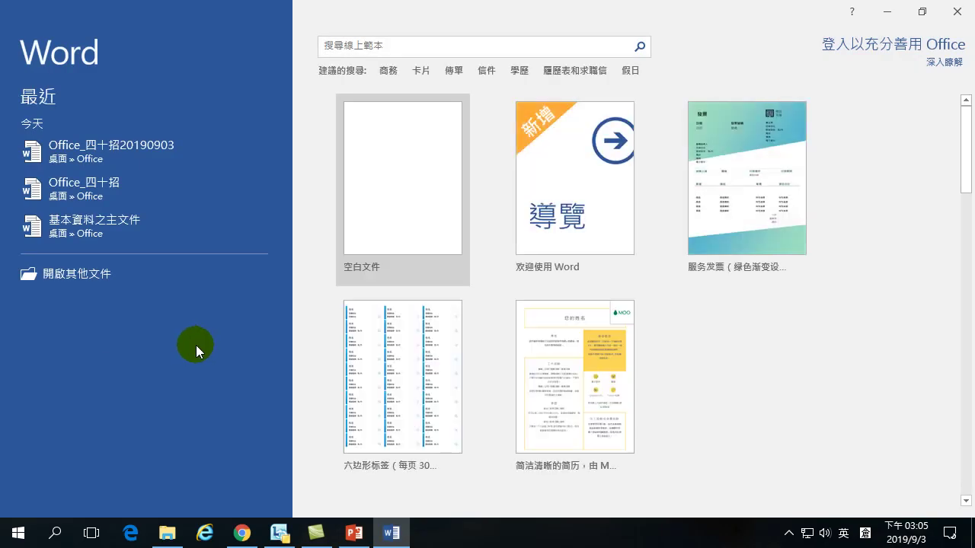
Create the blank document 文件1 and show its 校閱 (Review) tools.
{"action": "left_click", "coordinate": [406, 169]}
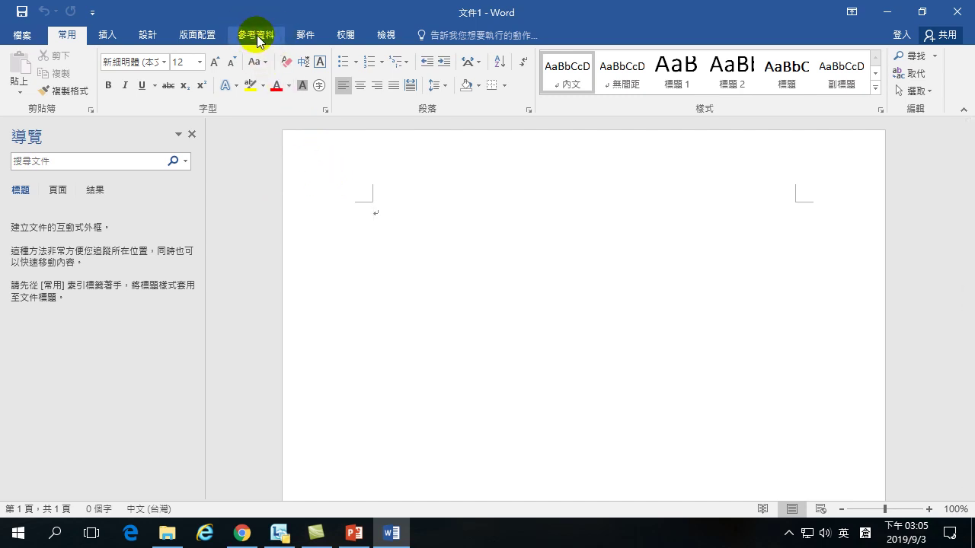
{"action": "left_click", "coordinate": [343, 35]}
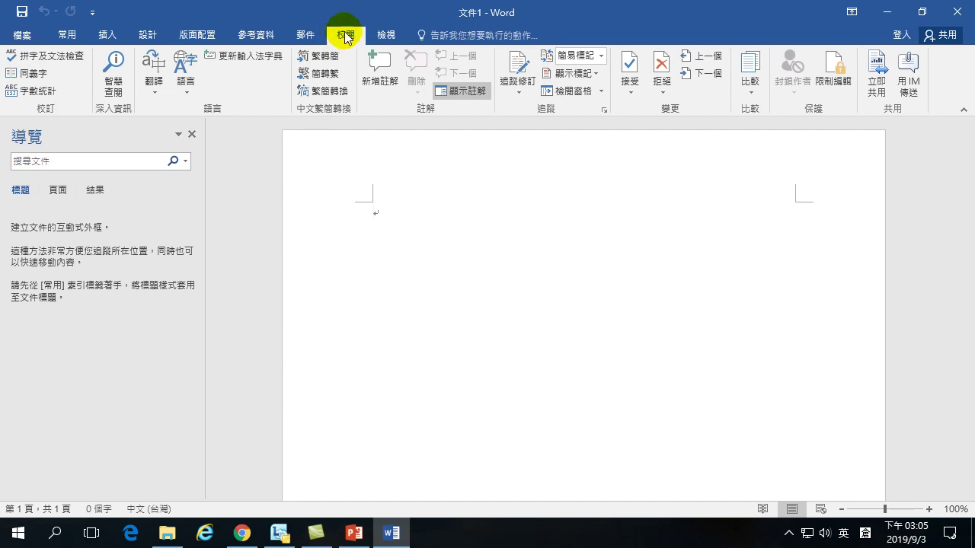
Choose Compare > Compare... to bring up the 文件版本比較 dialog.
{"action": "left_click", "coordinate": [752, 90]}
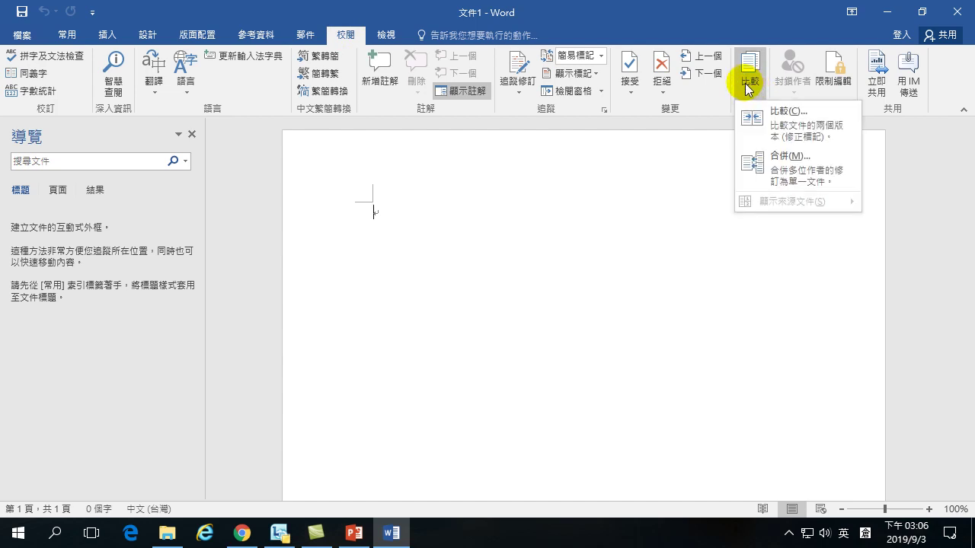
{"action": "left_click", "coordinate": [787, 118]}
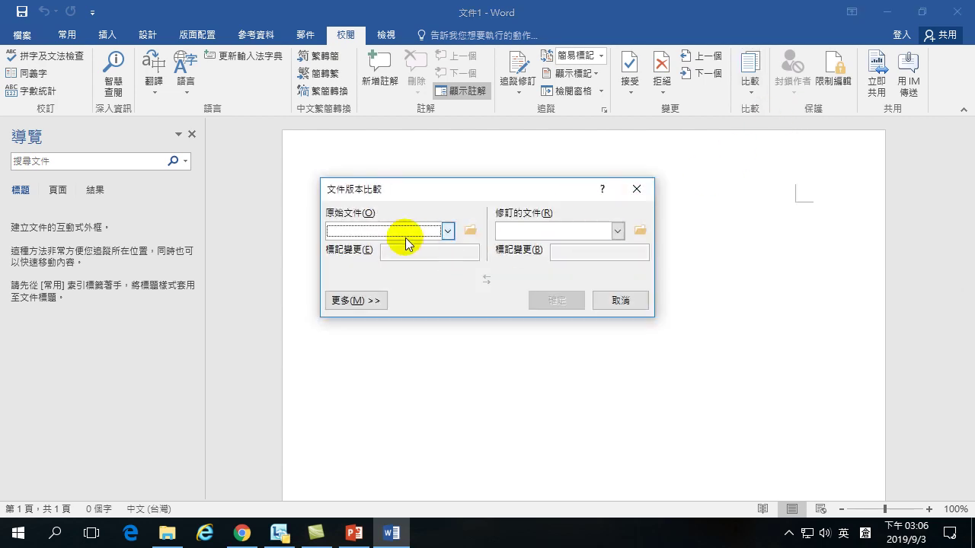
Pick Office_四十招 from the desktop Office folder as the original document.
{"action": "left_click", "coordinate": [469, 231]}
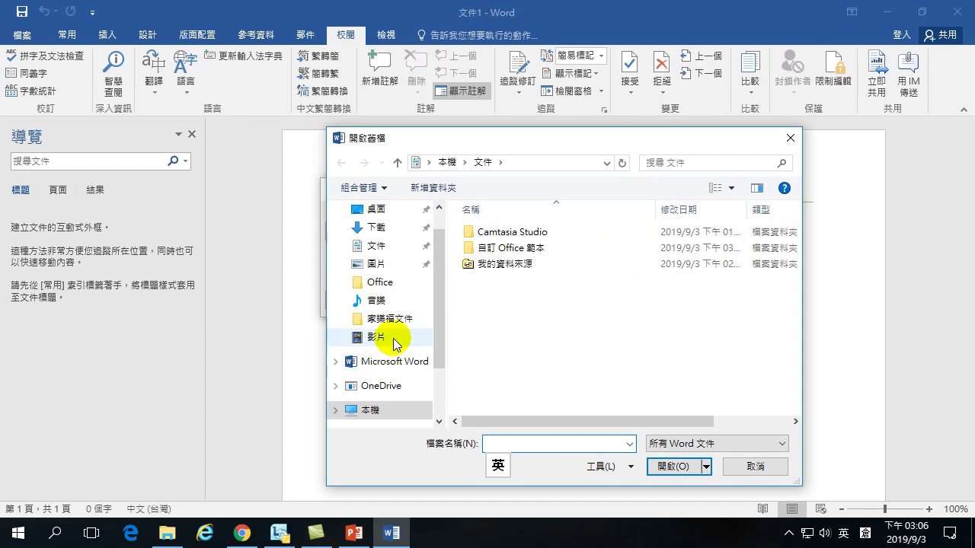
{"action": "scroll", "coordinate": [398, 300], "scroll_direction": "up", "scroll_amount": 1}
{"action": "scroll", "coordinate": [392, 305], "scroll_direction": "down", "scroll_amount": 2}
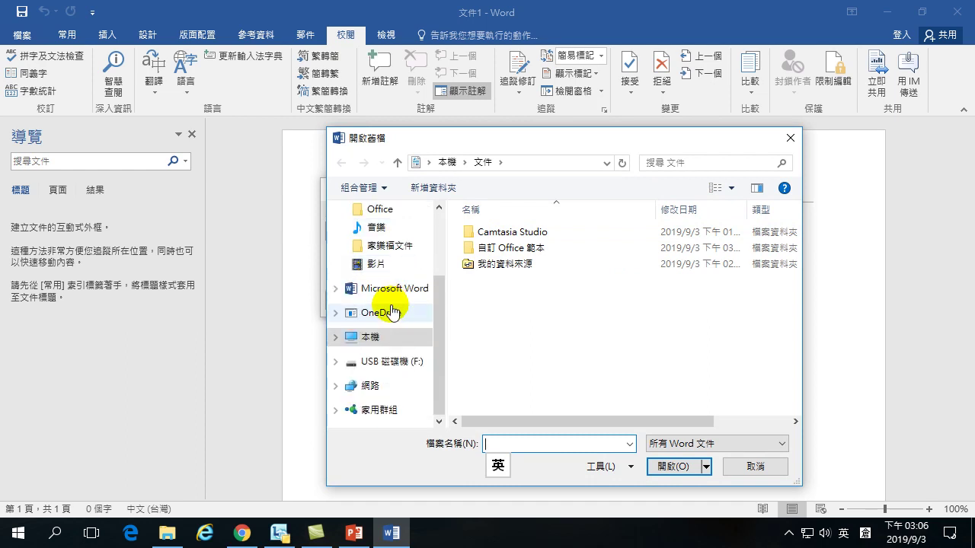
{"action": "scroll", "coordinate": [381, 281], "scroll_direction": "up", "scroll_amount": 2}
{"action": "left_click", "coordinate": [378, 242]}
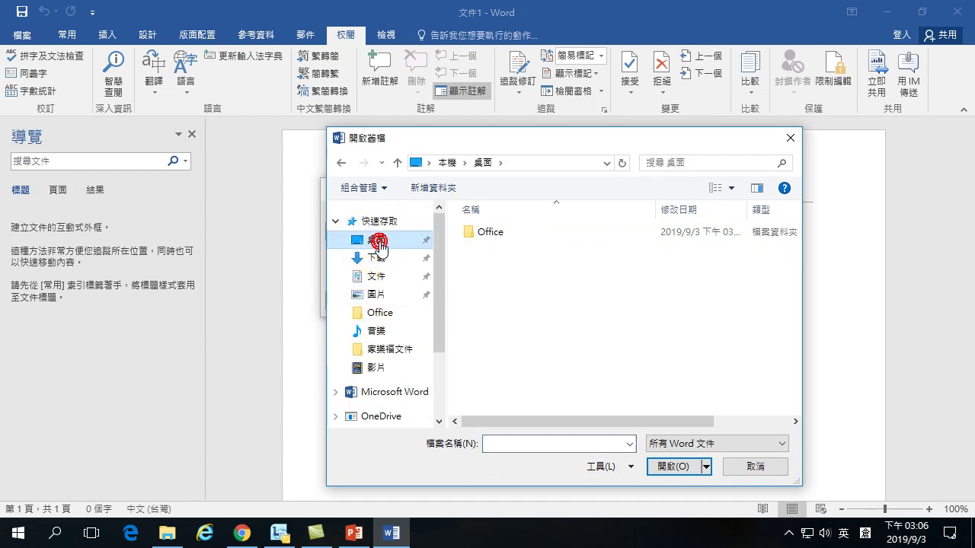
{"action": "double_click", "coordinate": [487, 233]}
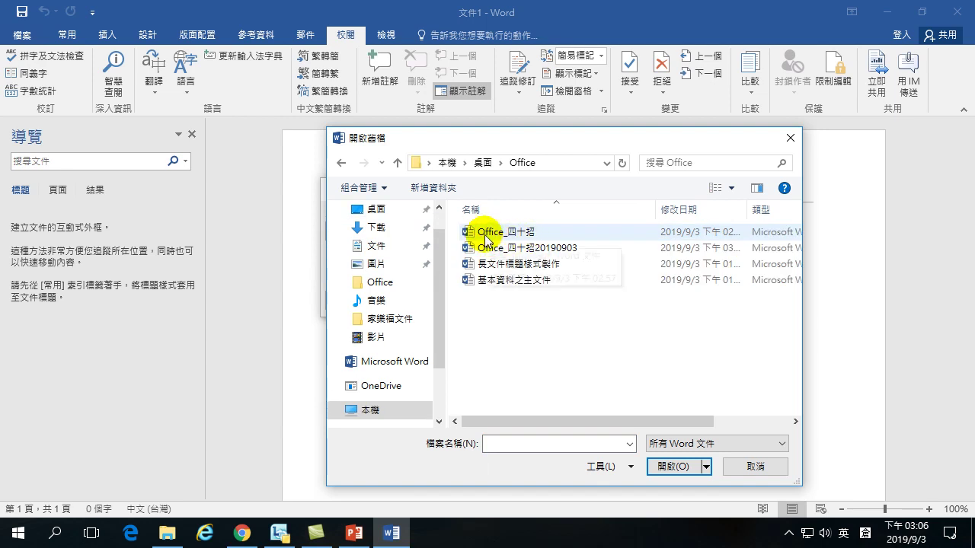
{"action": "left_click", "coordinate": [508, 234]}
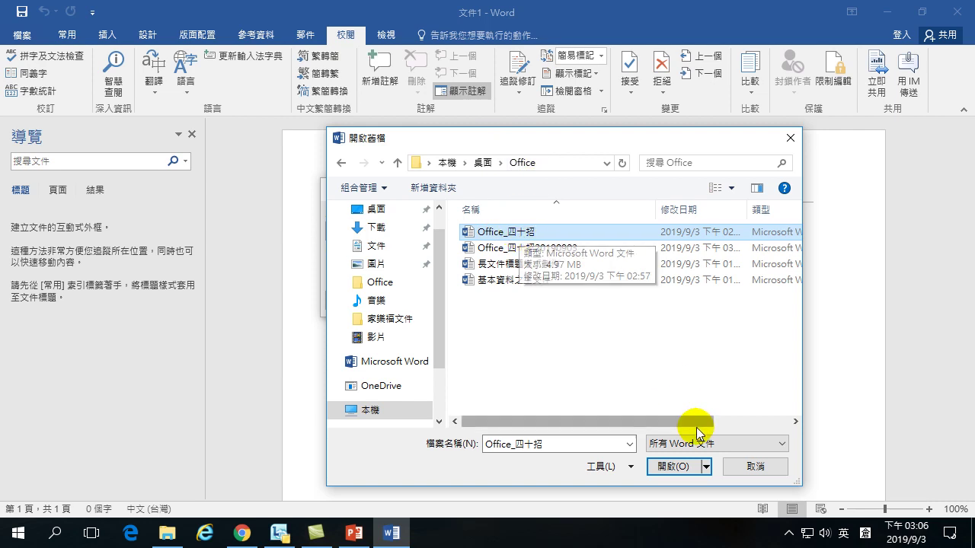
{"action": "left_click", "coordinate": [672, 466]}
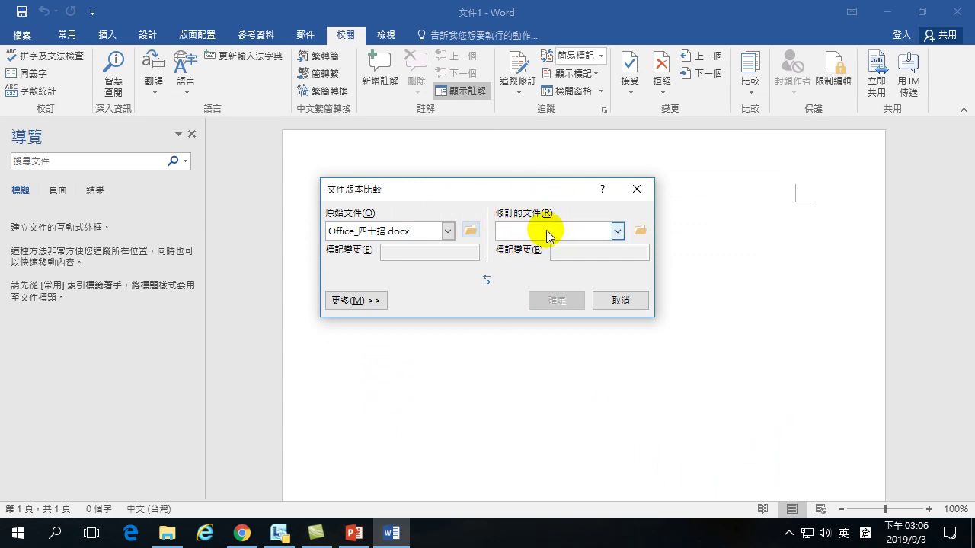
Pick Office_四十招20190903 as the revised document.
{"action": "left_click", "coordinate": [639, 231]}
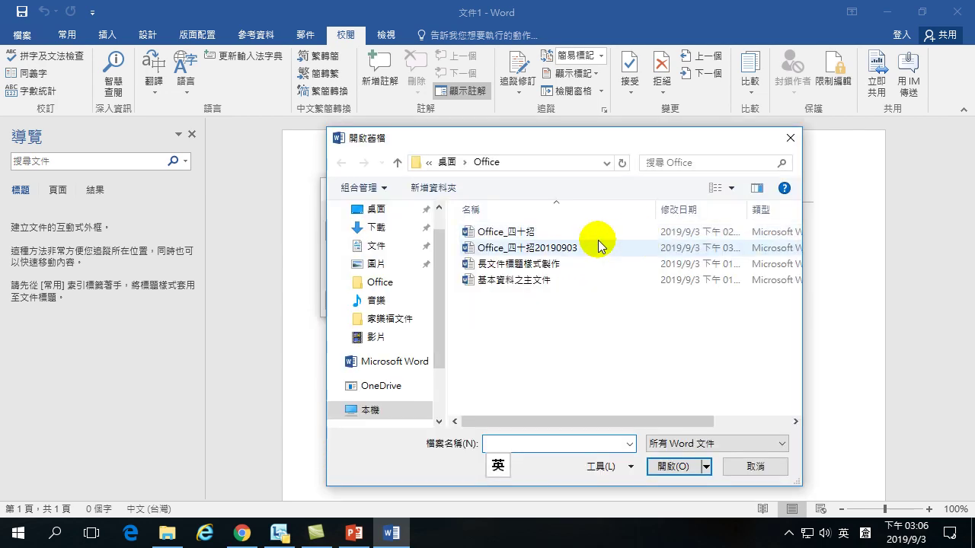
{"action": "left_click_drag", "start_coordinate": [507, 144], "coordinate": [659, 265]}
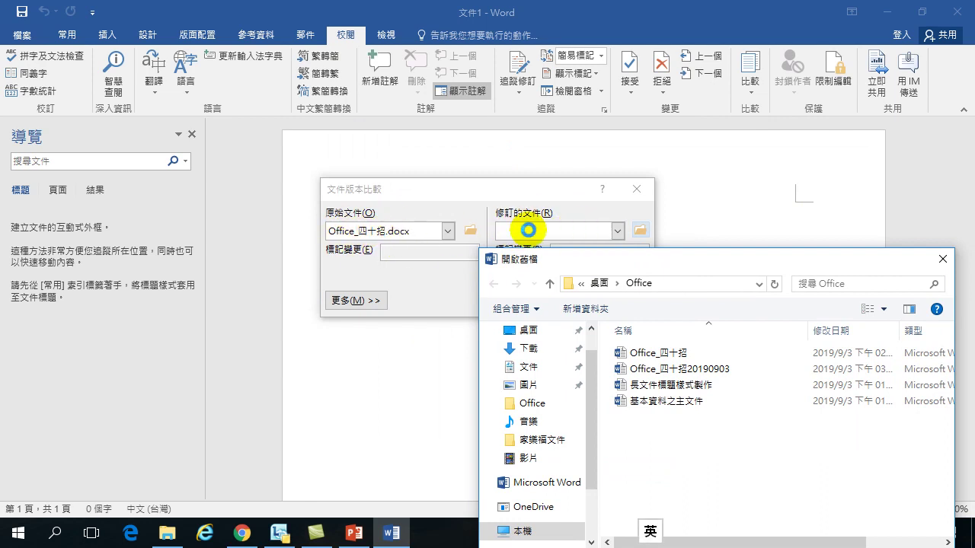
{"action": "left_click_drag", "start_coordinate": [675, 259], "coordinate": [514, 93]}
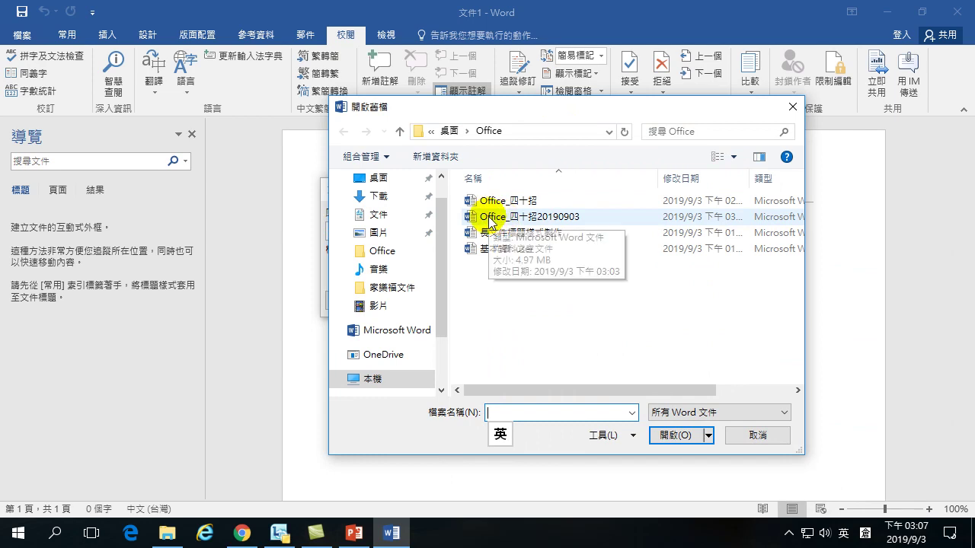
{"action": "left_click", "coordinate": [531, 218]}
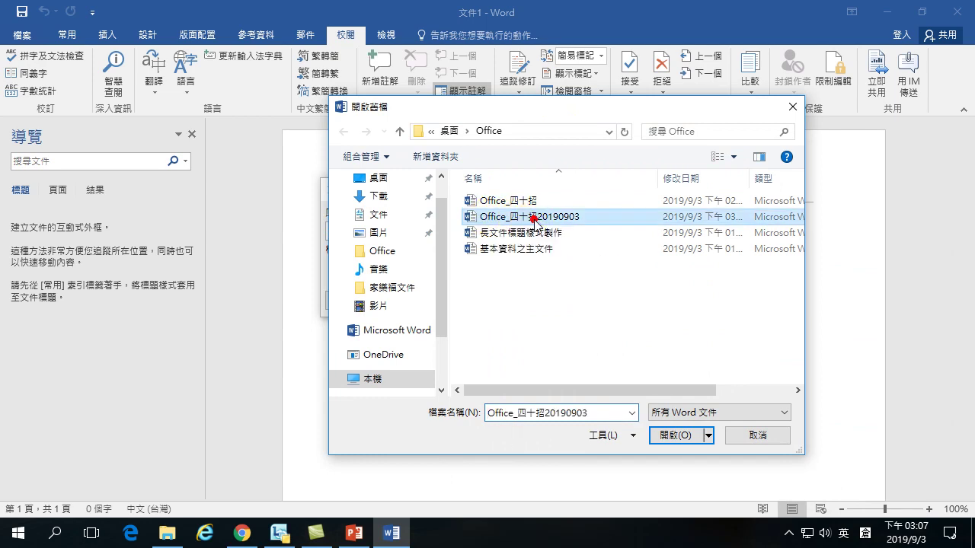
{"action": "left_click", "coordinate": [674, 437]}
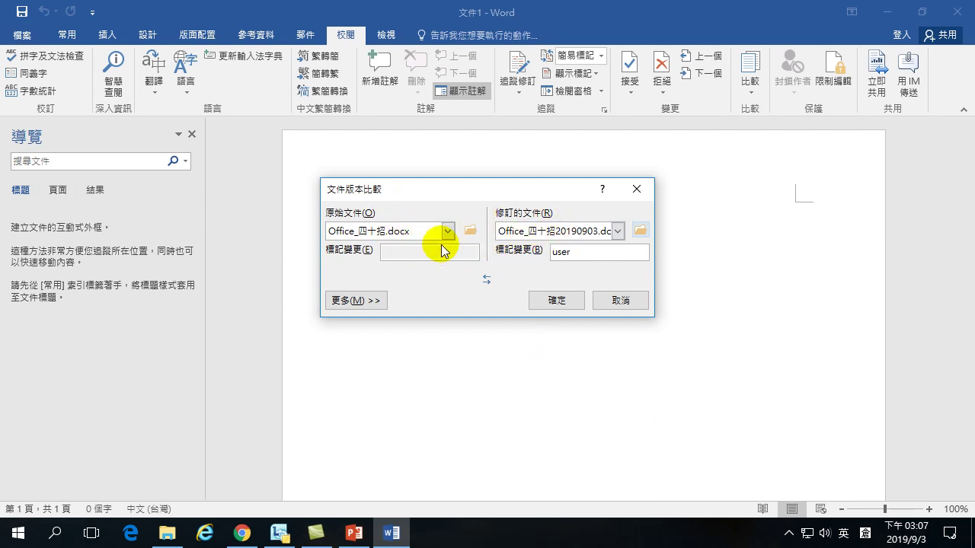
Run the comparison and jump to the deleted 一場重要的主管會議 revision.
{"action": "left_click", "coordinate": [548, 299]}
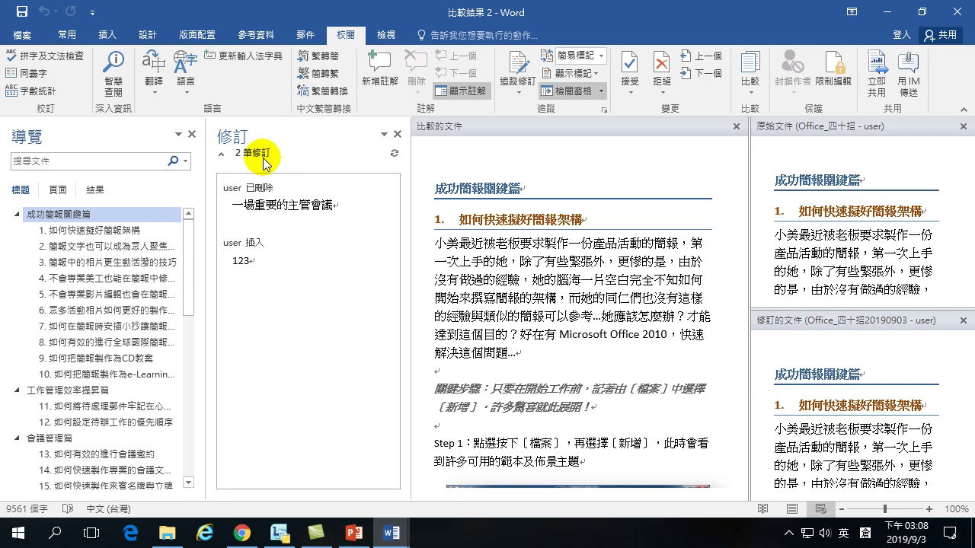
{"action": "left_click", "coordinate": [264, 208]}
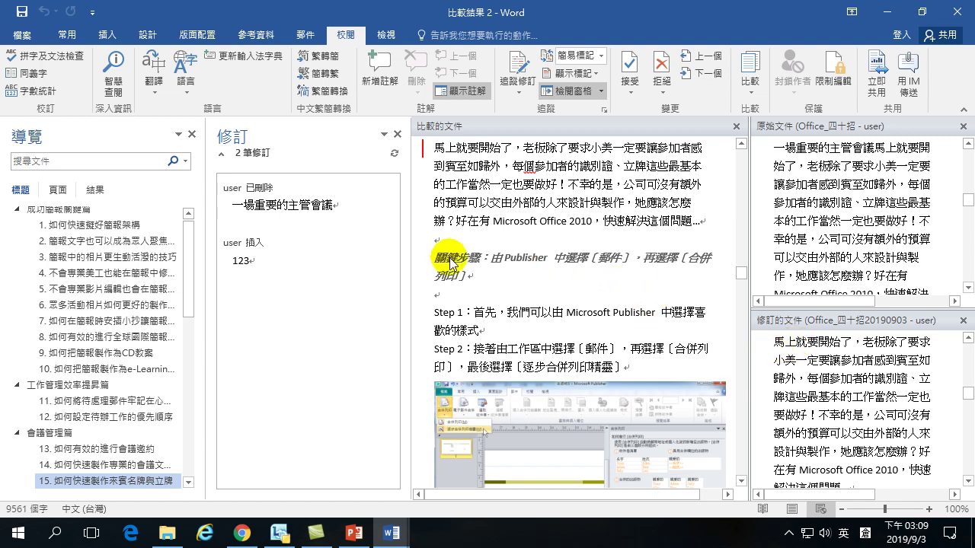
Jump to the inserted '123' revision at the end of the paragraph ending 不是問題 from the Revisions pane.
{"action": "left_click", "coordinate": [249, 263]}
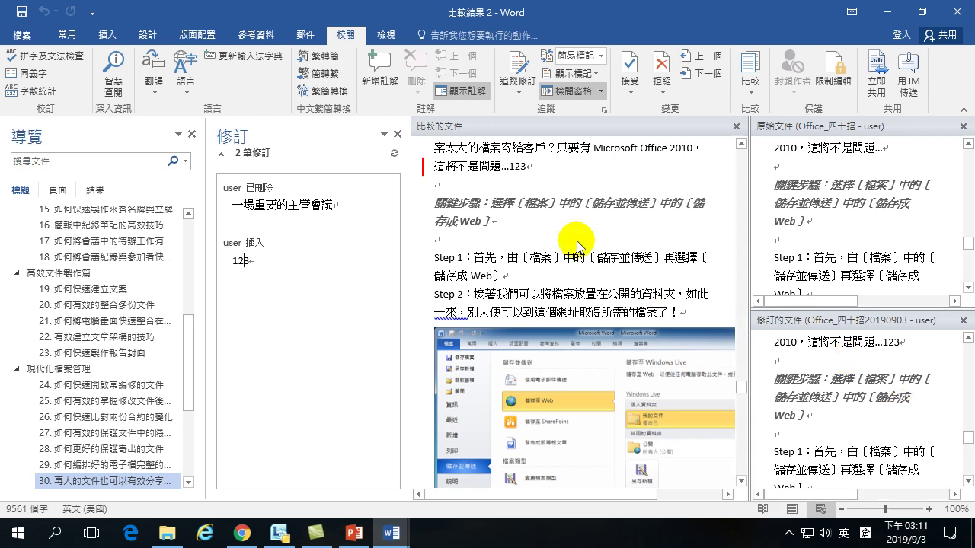
Close the 比較結果 2 window without saving, then close the blank 文件1 document.
{"action": "left_click", "coordinate": [961, 10]}
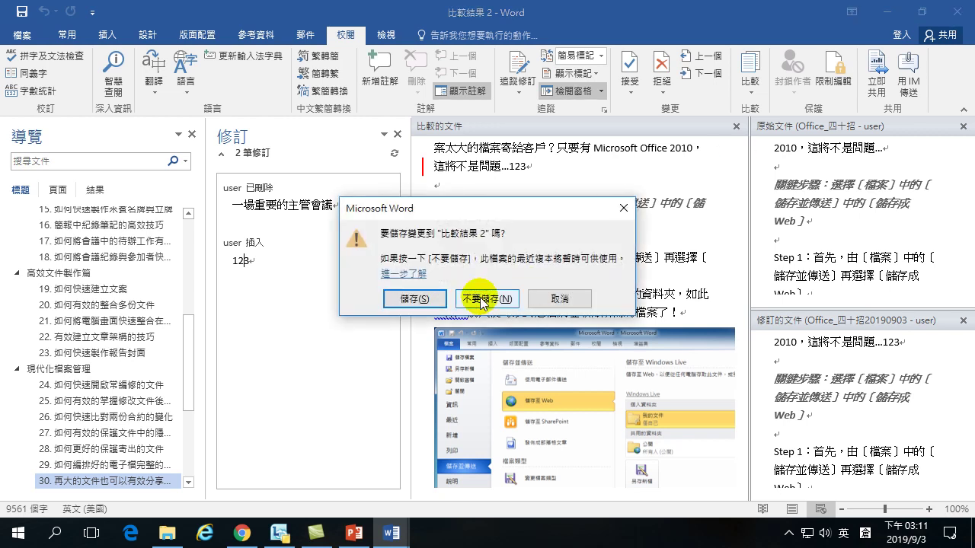
{"action": "left_click", "coordinate": [481, 297]}
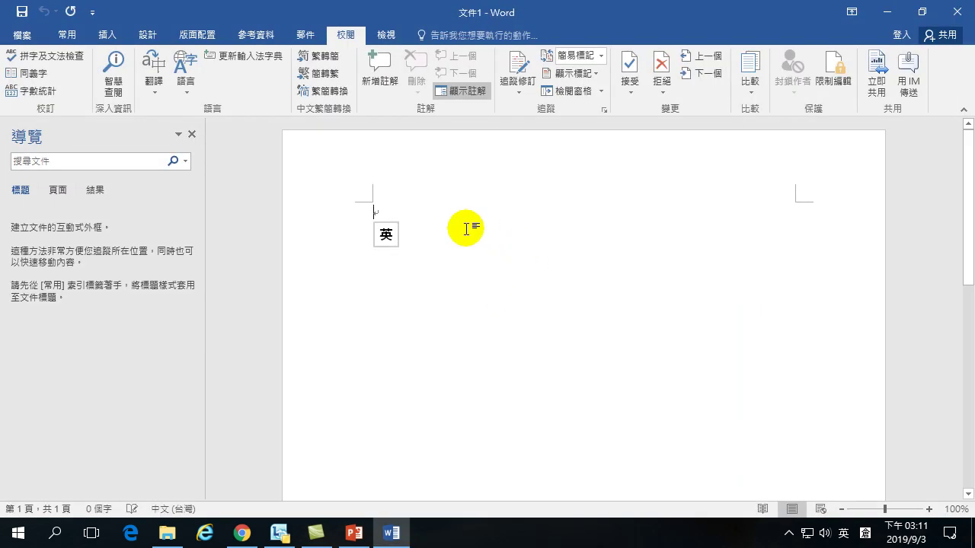
{"action": "left_click", "coordinate": [446, 207]}
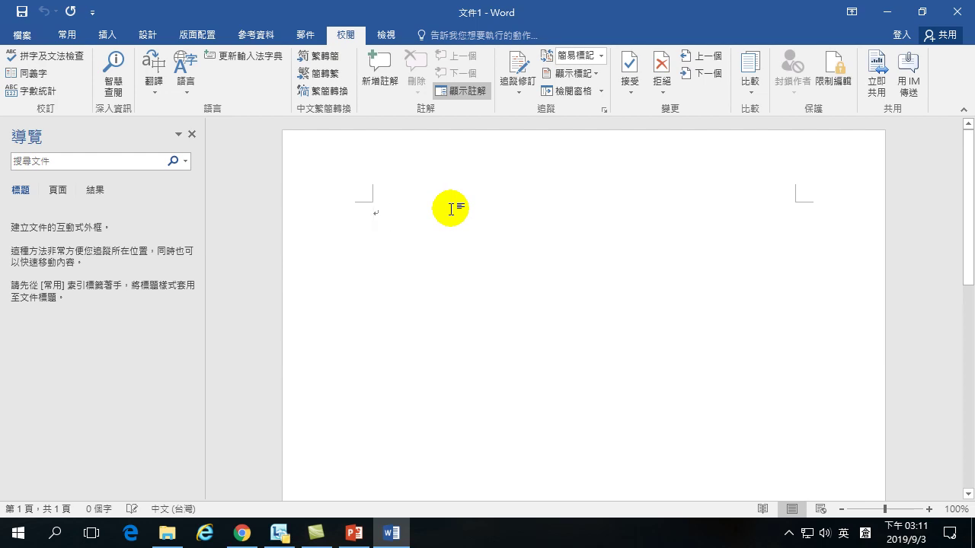
{"action": "left_click", "coordinate": [374, 210]}
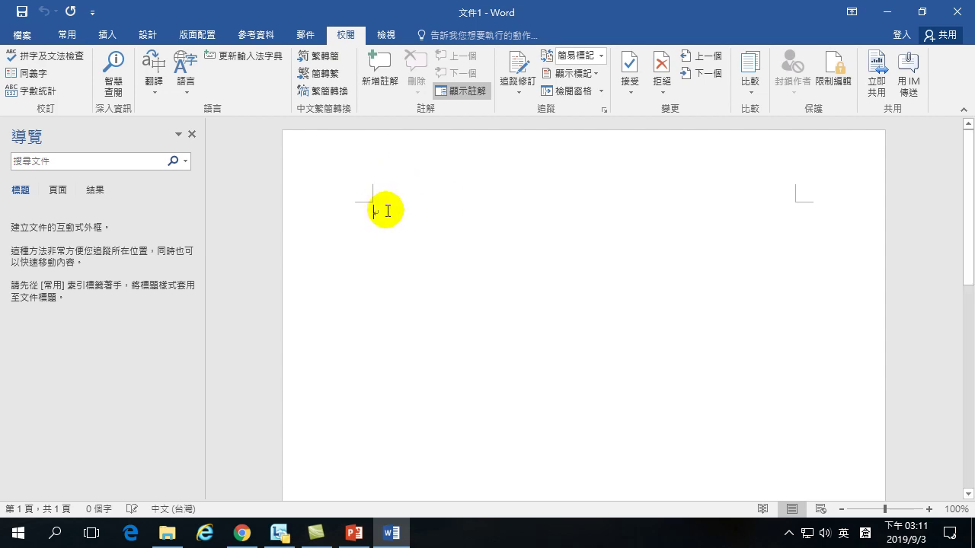
{"action": "left_click", "coordinate": [956, 11]}
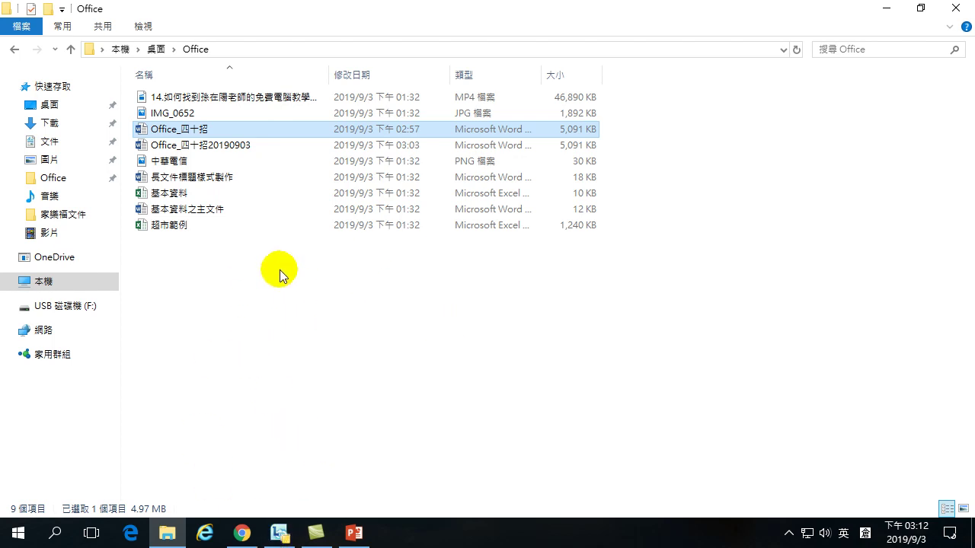
{"action": "double_click", "coordinate": [172, 134]}
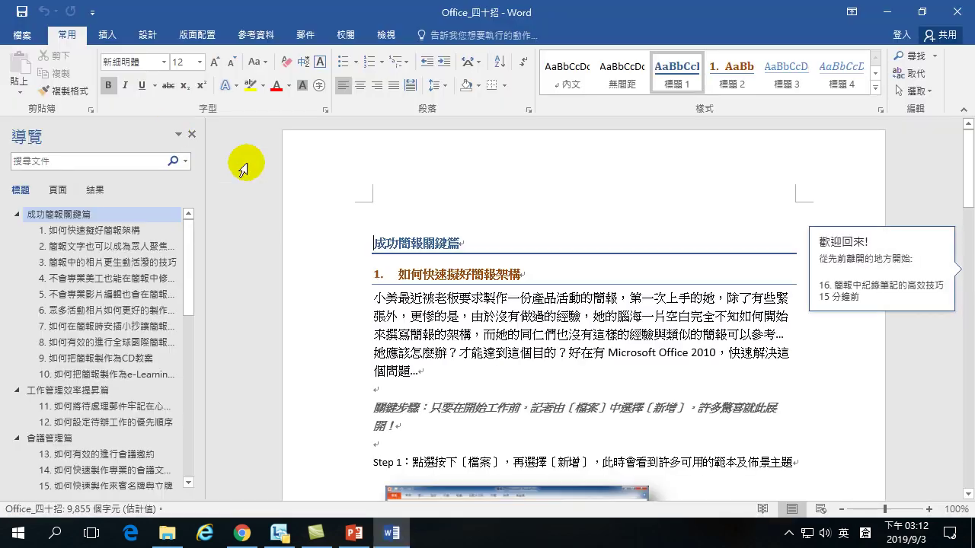
Scroll to the 範本名稱 / 範本類別 / 取得位置 table and select it with its move handle.
{"action": "scroll", "coordinate": [512, 329], "scroll_direction": "down", "scroll_amount": 10}
{"action": "scroll", "coordinate": [512, 329], "scroll_direction": "down", "scroll_amount": 1}
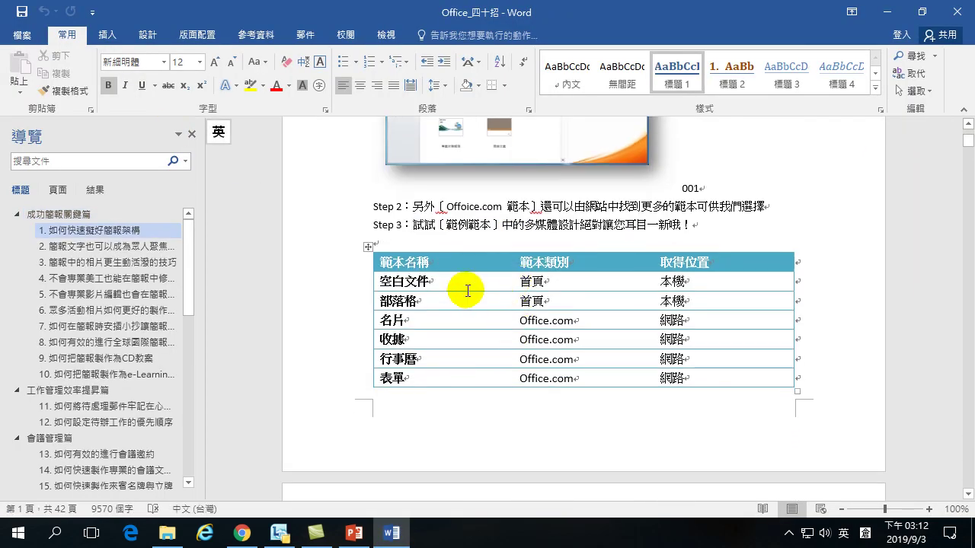
{"action": "left_click", "coordinate": [369, 248]}
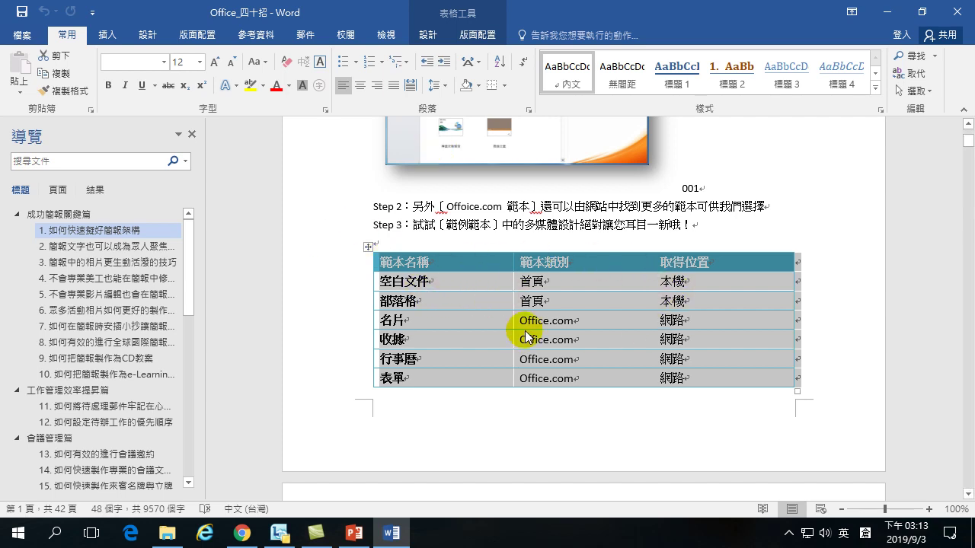
Copy the selected six-template table with 複製 from its move handle's context menu.
{"action": "left_click", "coordinate": [366, 247]}
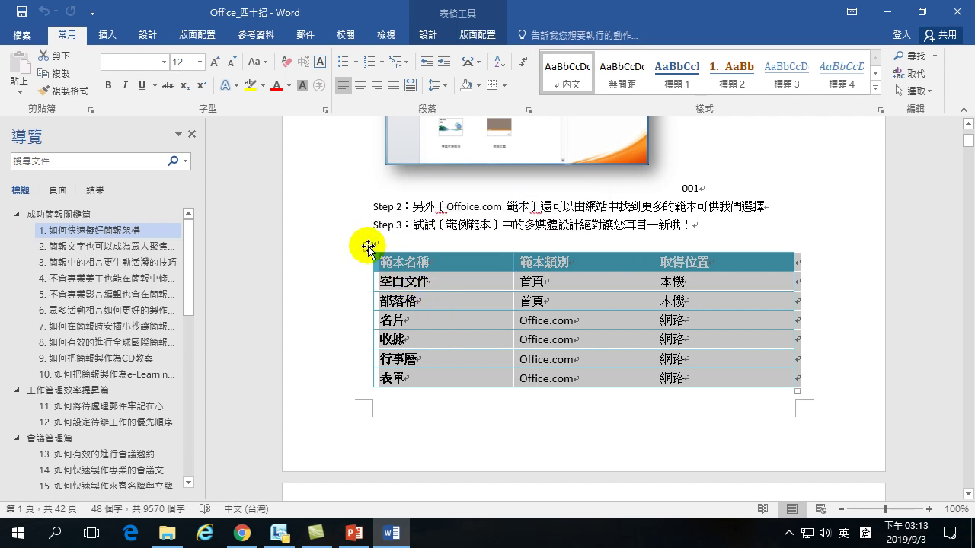
{"action": "right_click", "coordinate": [368, 247]}
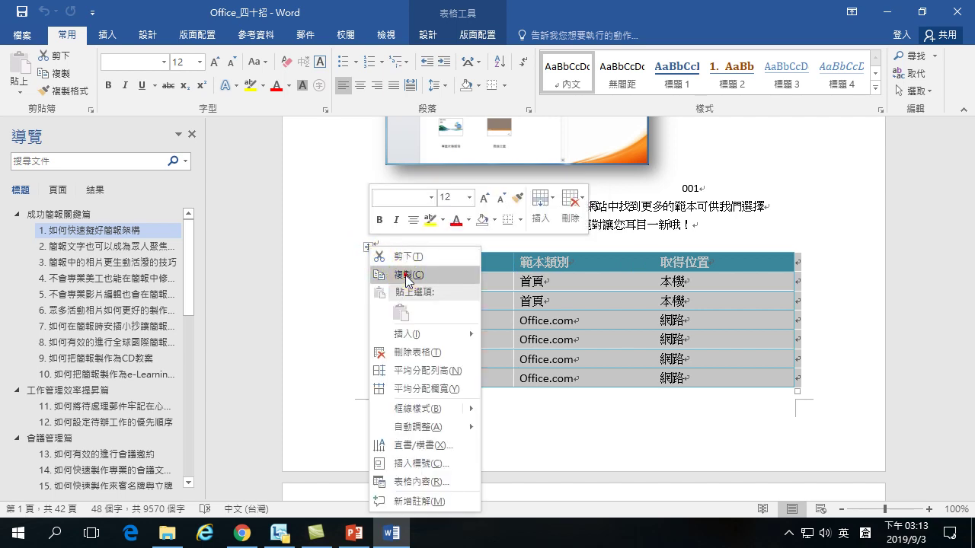
{"action": "left_click", "coordinate": [405, 275]}
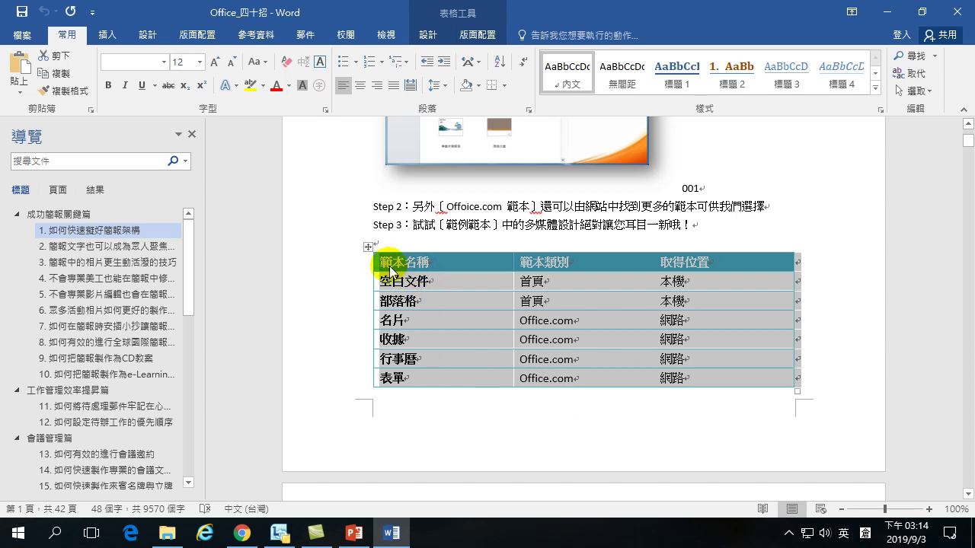
In PowerPoint, search online templates for 簡報 and create a presentation from 極簡彩色簡報.
{"action": "left_click", "coordinate": [354, 533]}
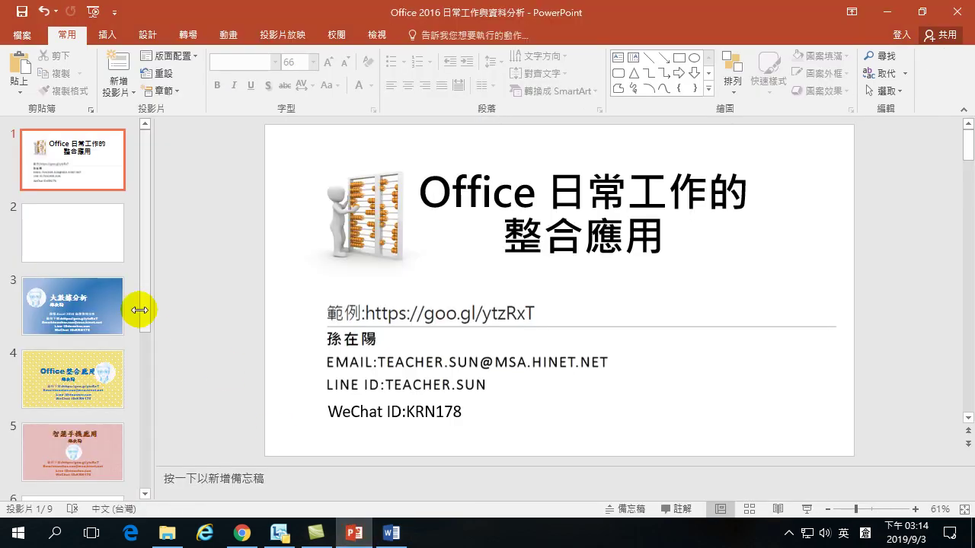
{"action": "left_click", "coordinate": [23, 36]}
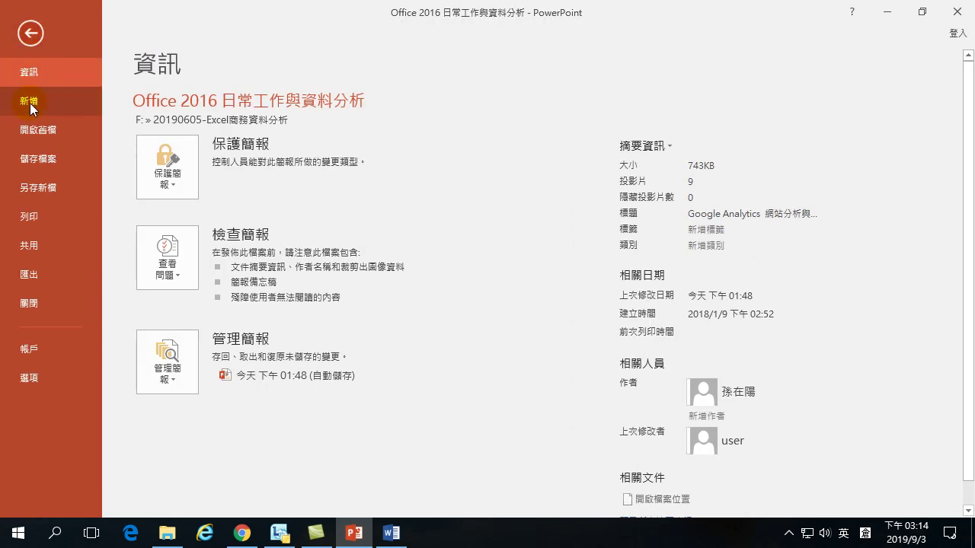
{"action": "left_click", "coordinate": [31, 106]}
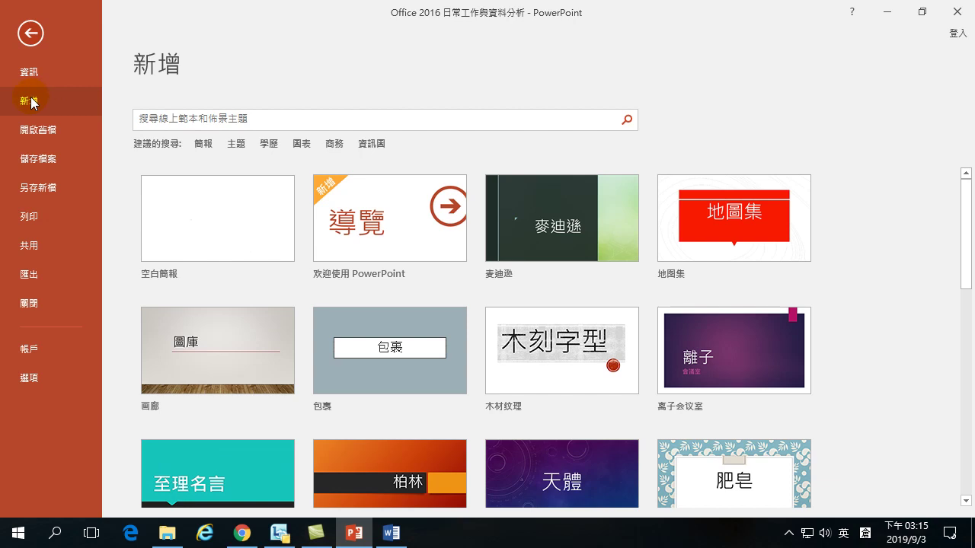
{"action": "left_click", "coordinate": [203, 145]}
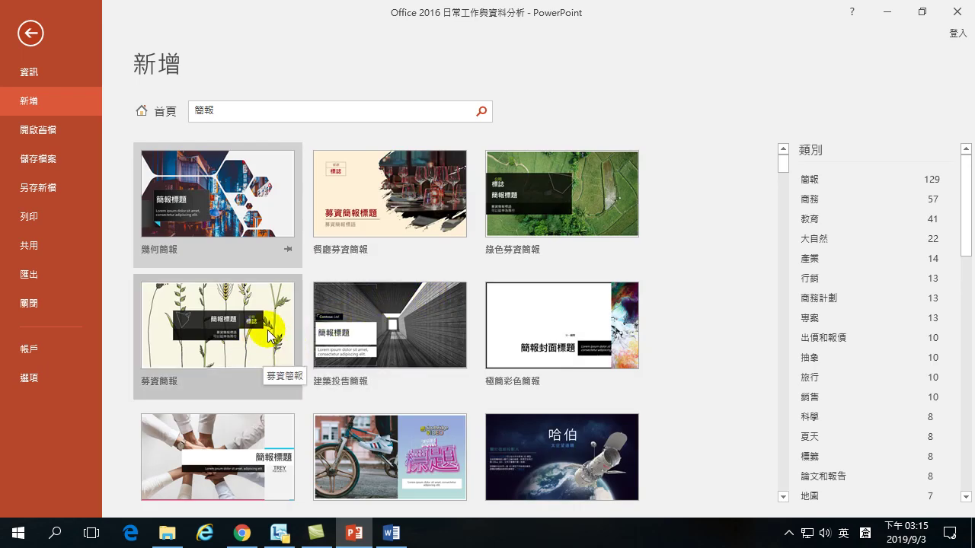
{"action": "left_click", "coordinate": [548, 314]}
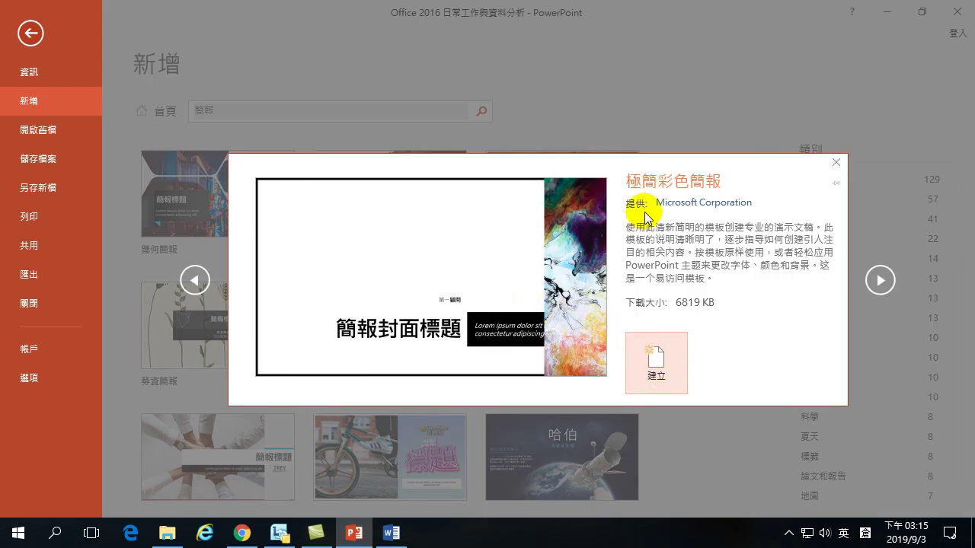
{"action": "left_click", "coordinate": [655, 359]}
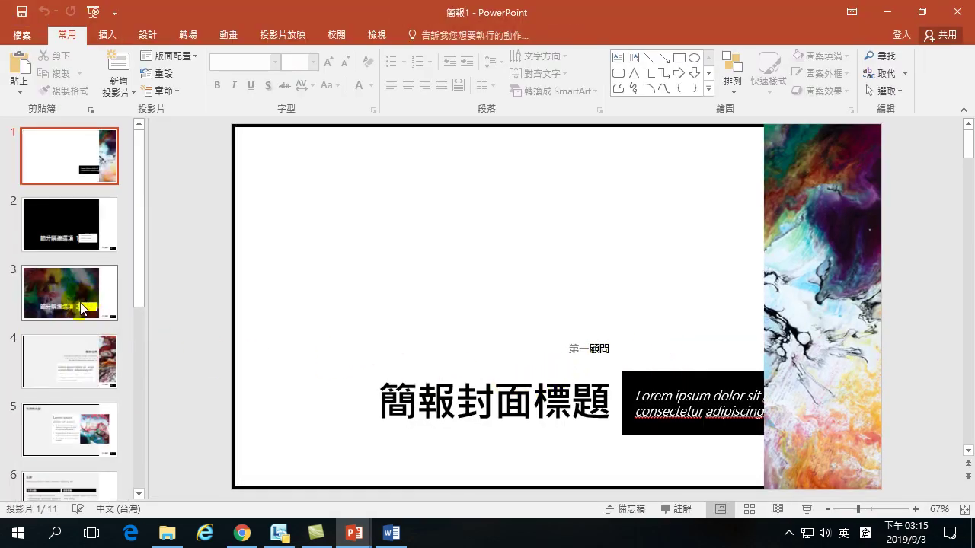
{"action": "scroll", "coordinate": [76, 330], "scroll_direction": "down", "scroll_amount": 3}
Insert a new slide after slide 1.
{"action": "scroll", "coordinate": [67, 334], "scroll_direction": "up", "scroll_amount": 3}
{"action": "left_click", "coordinate": [83, 171]}
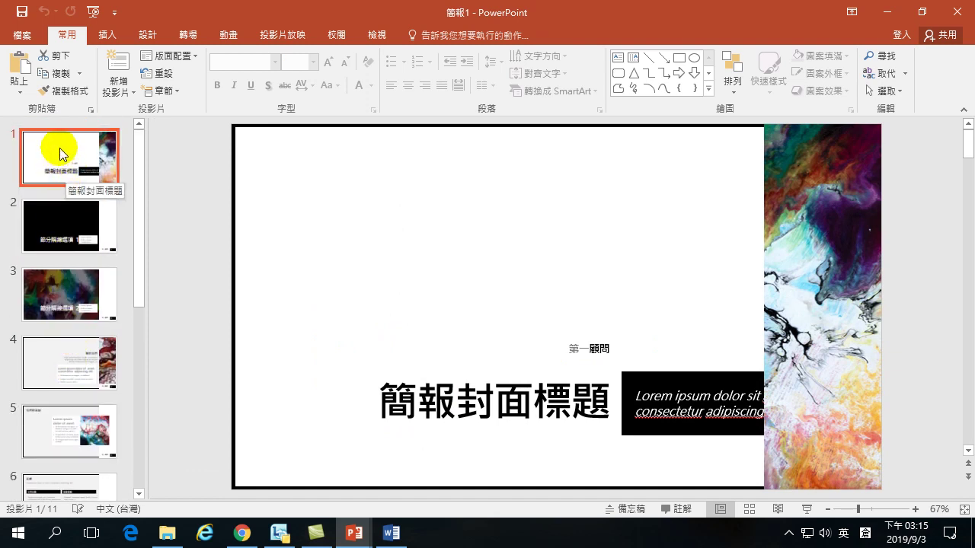
{"action": "left_click", "coordinate": [120, 63]}
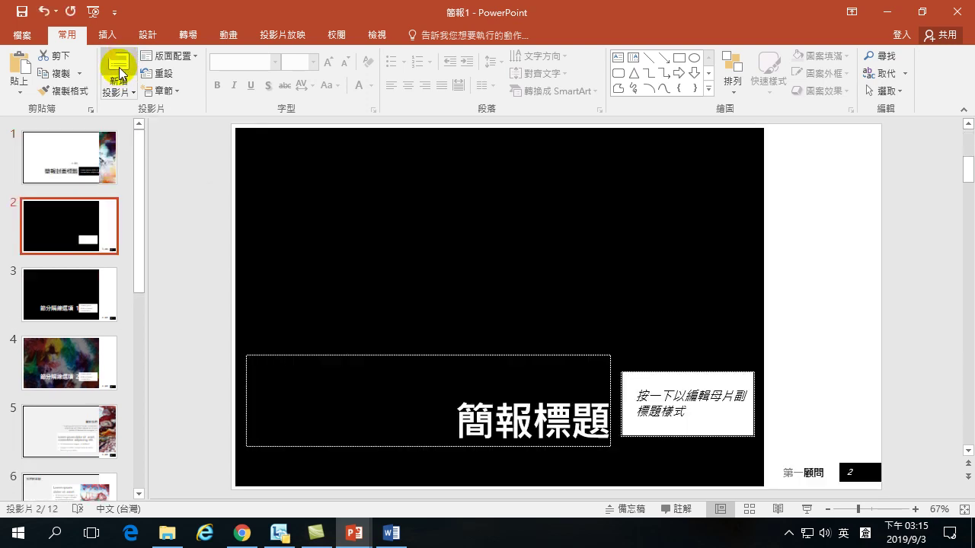
Give slide 2 the 標題及內容 layout and place the cursor in its content placeholder.
{"action": "right_click", "coordinate": [55, 221]}
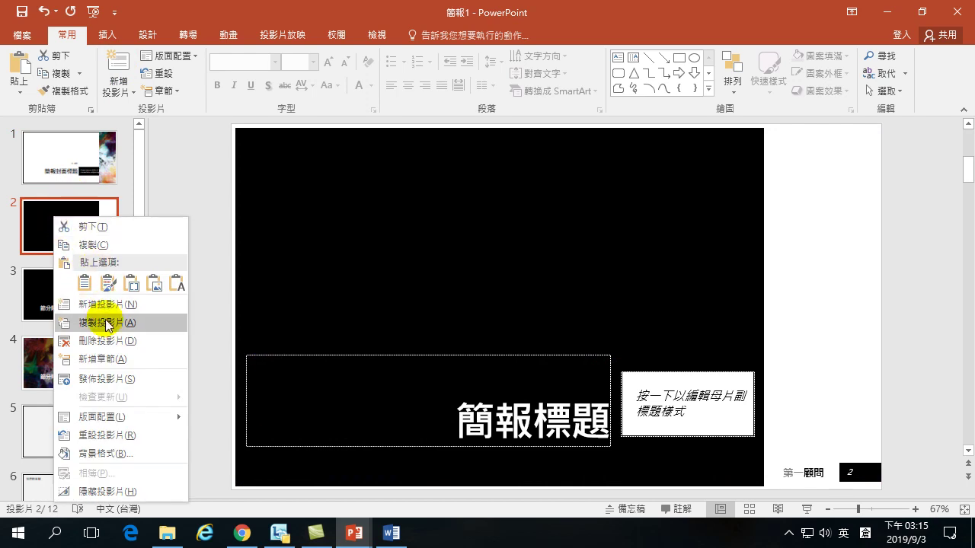
{"action": "mouse_move", "coordinate": [98, 427]}
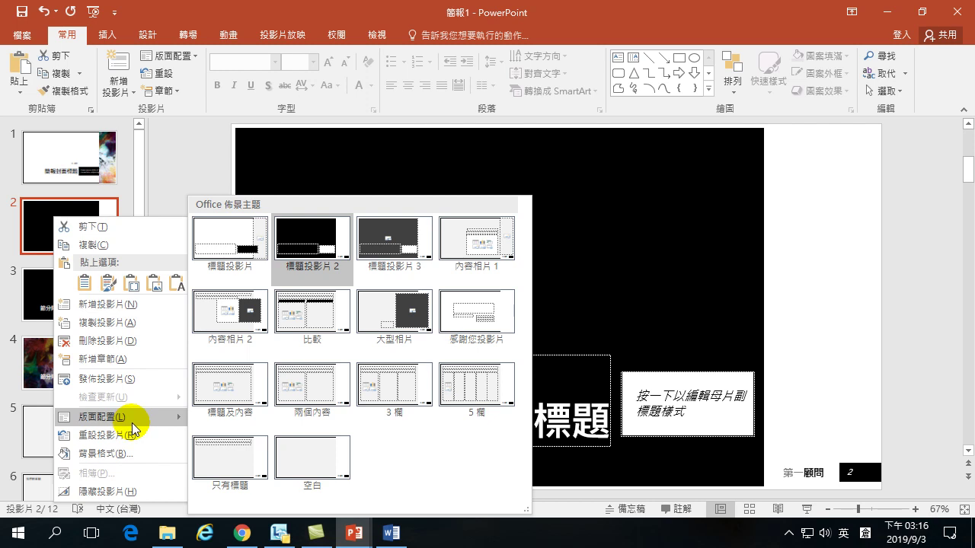
{"action": "left_click", "coordinate": [217, 390]}
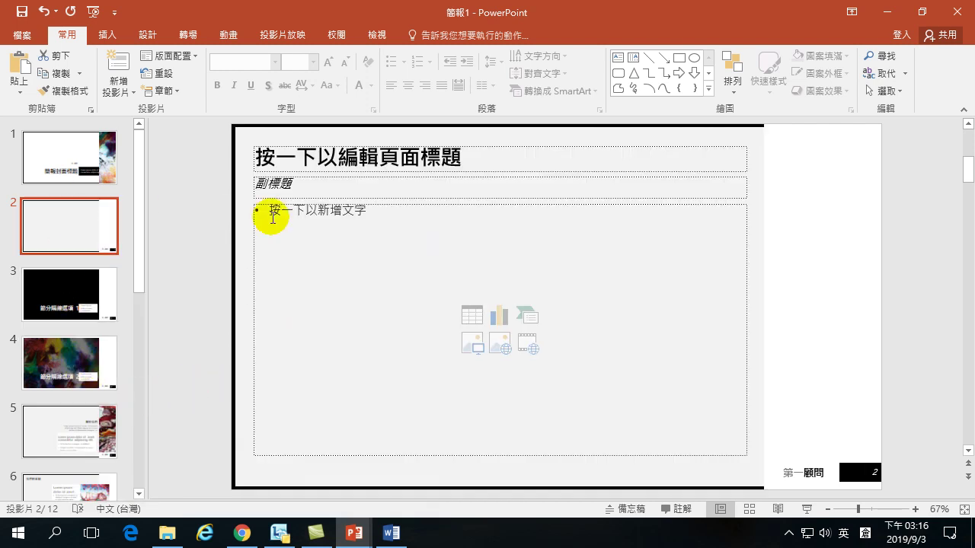
{"action": "right_click", "coordinate": [56, 217]}
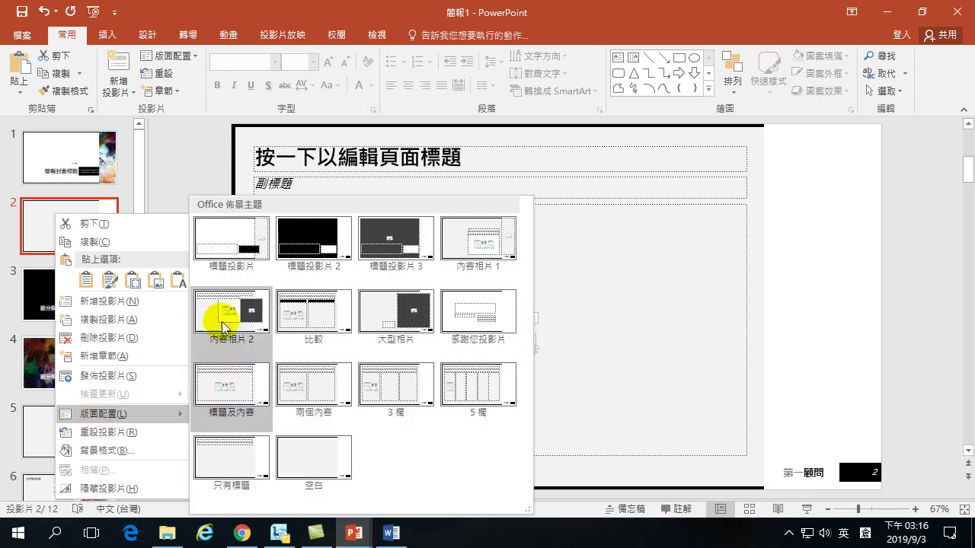
{"action": "left_click", "coordinate": [246, 390]}
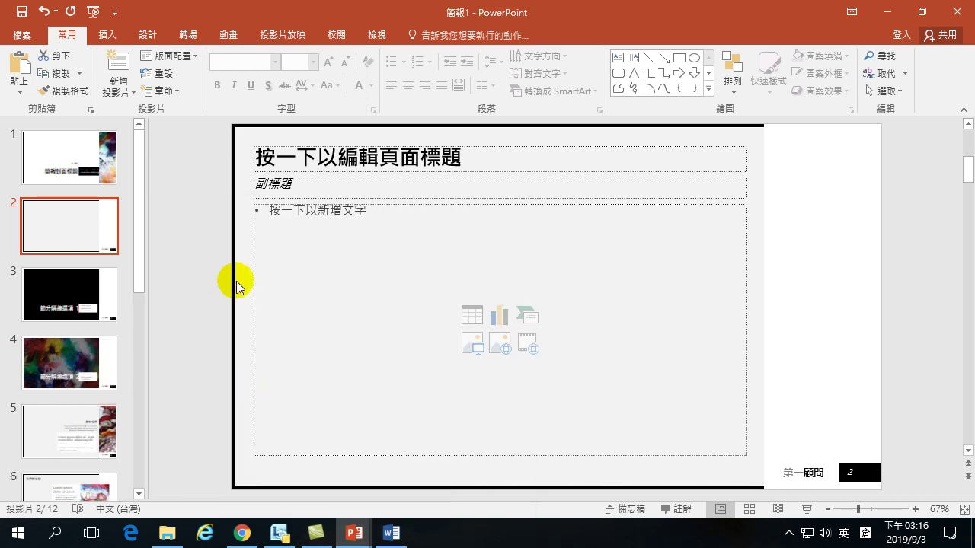
{"action": "left_click", "coordinate": [274, 213]}
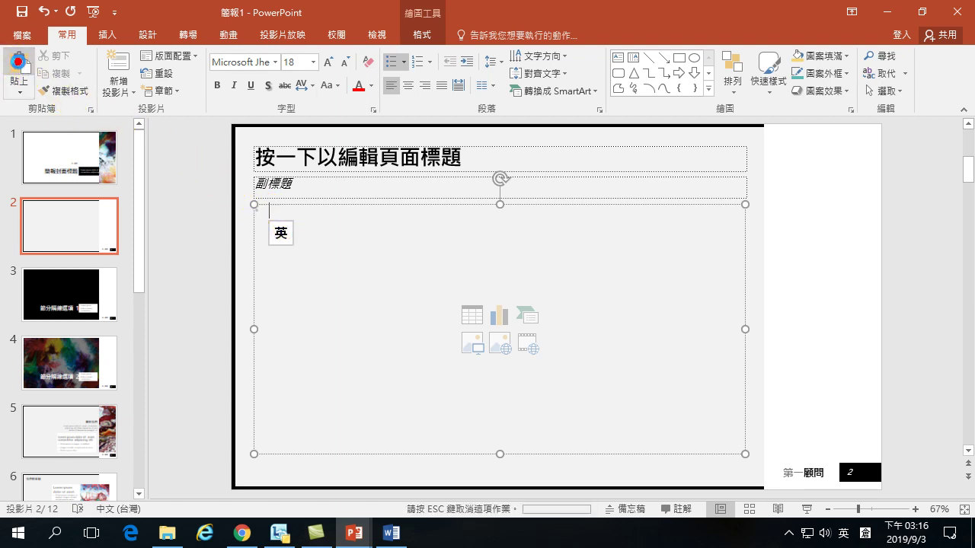
Paste the copied Word template table into slide 2's content placeholder with Ctrl+V.
{"action": "left_click", "coordinate": [21, 69]}
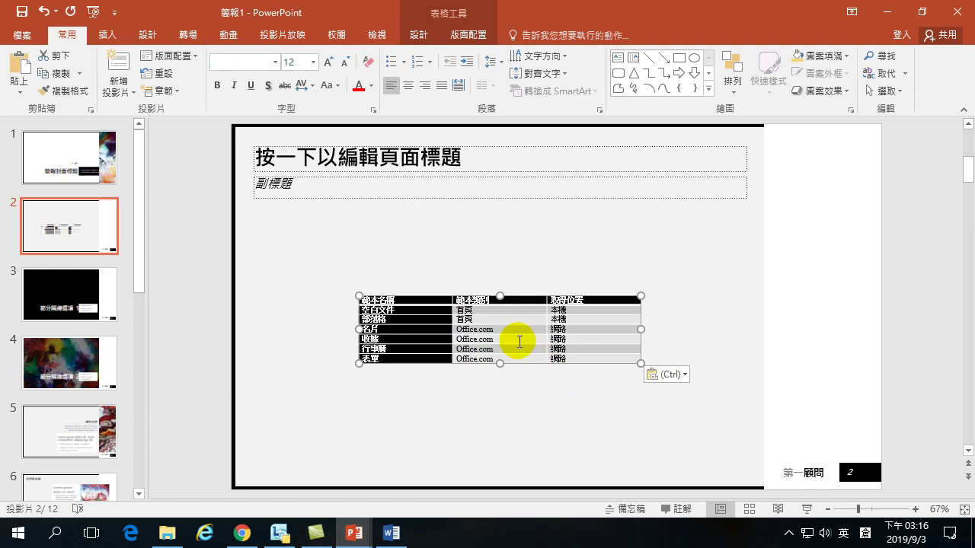
{"action": "left_click", "coordinate": [389, 532]}
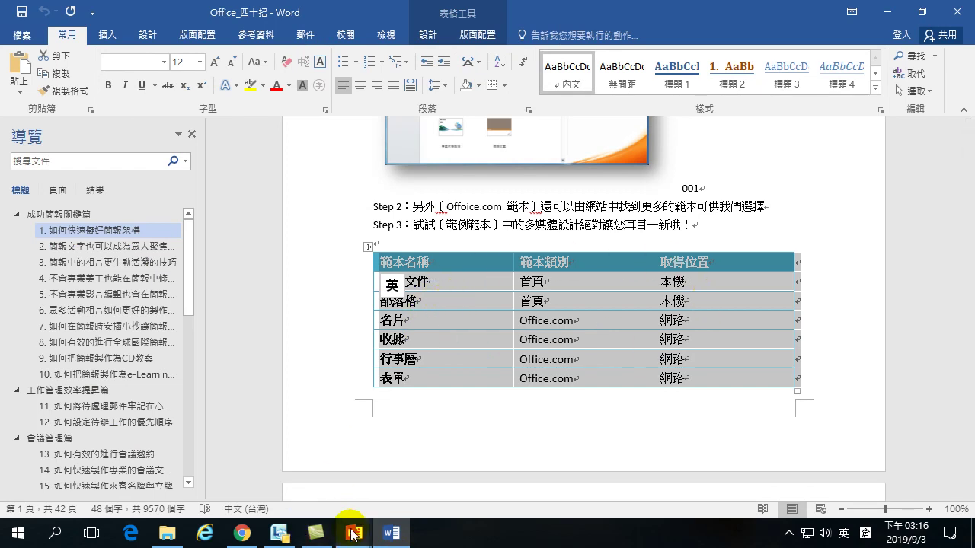
{"action": "left_click", "coordinate": [423, 487]}
{"action": "key", "text": "ctrl+v"}
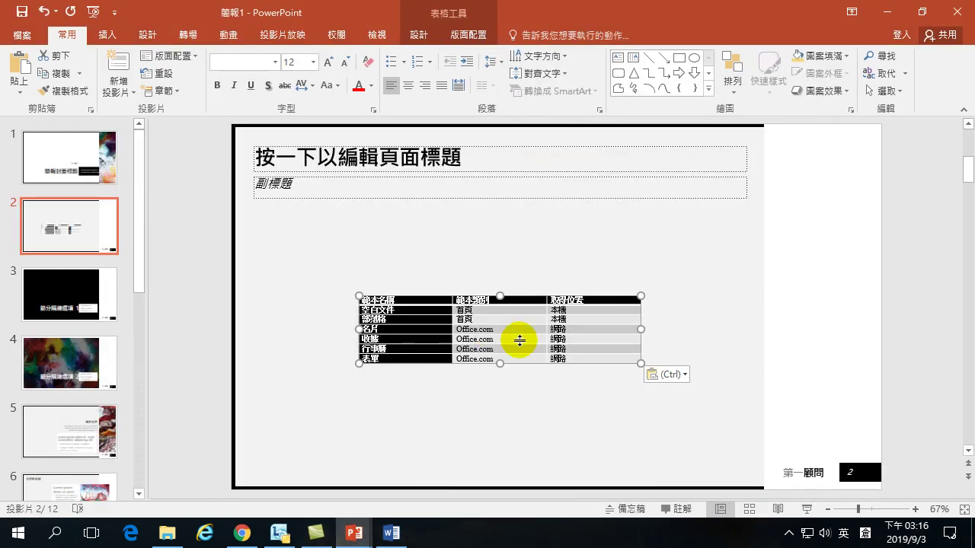
{"action": "left_click", "coordinate": [380, 535]}
Edit Word's 名片 row entry from Office.com to Office365.com, then return to the PowerPoint slide.
{"action": "left_click", "coordinate": [560, 320]}
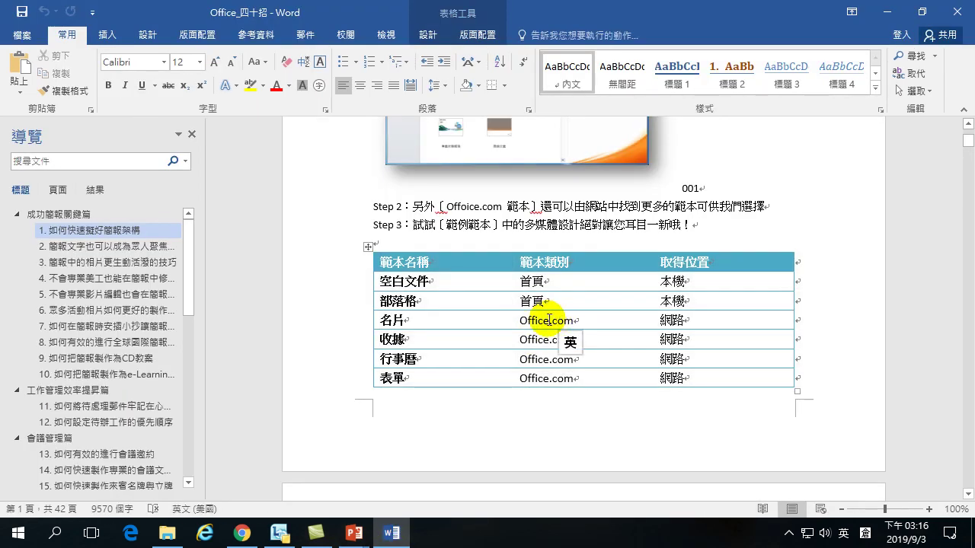
{"action": "left_click", "coordinate": [523, 320]}
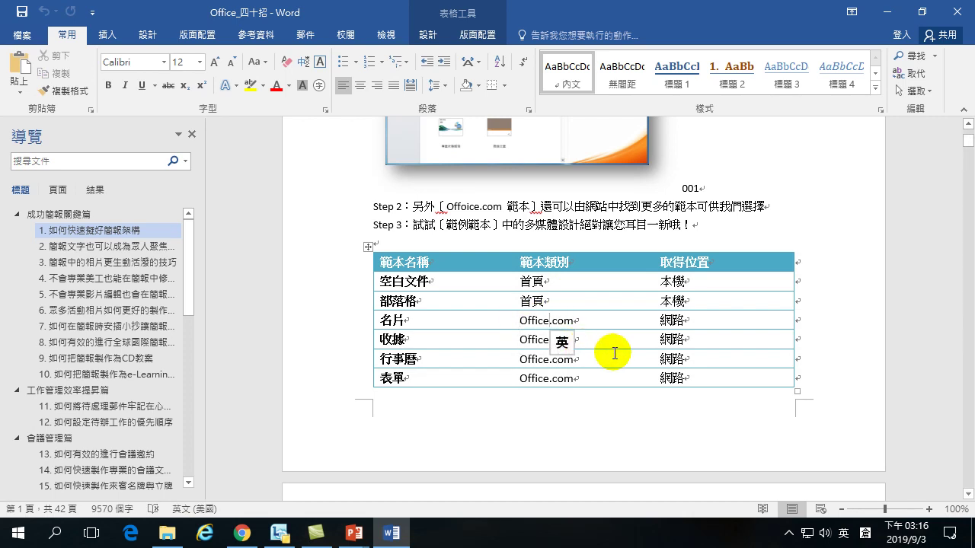
{"action": "type", "text": "365"}
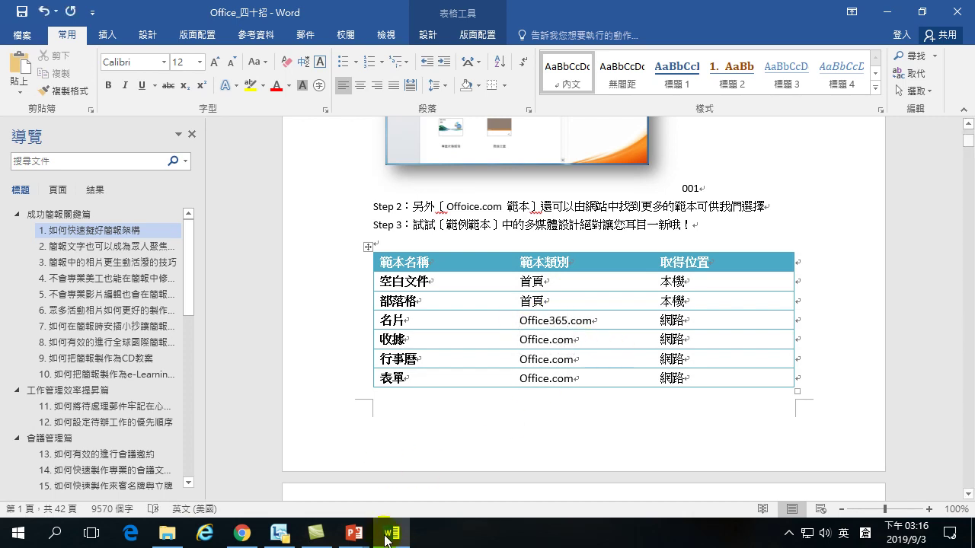
{"action": "left_click", "coordinate": [359, 535]}
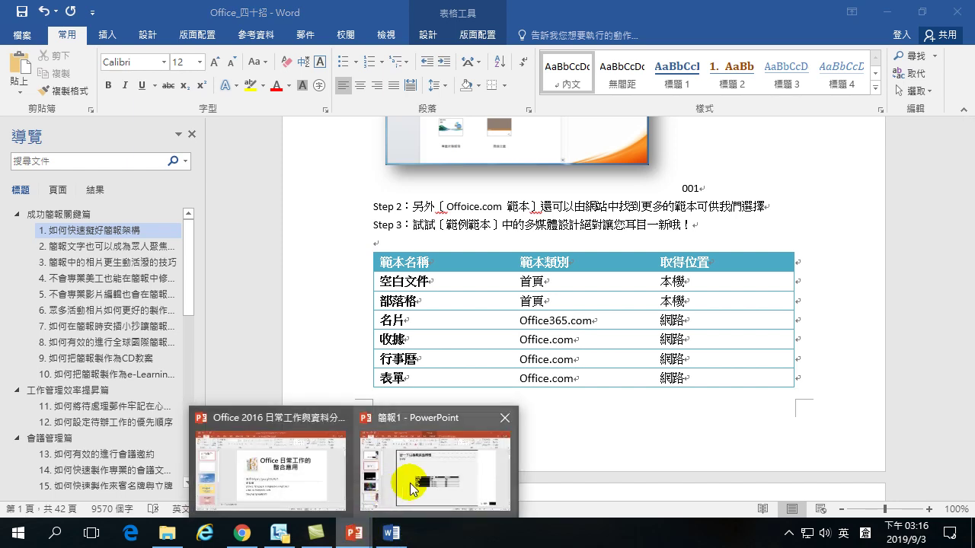
{"action": "left_click", "coordinate": [408, 480]}
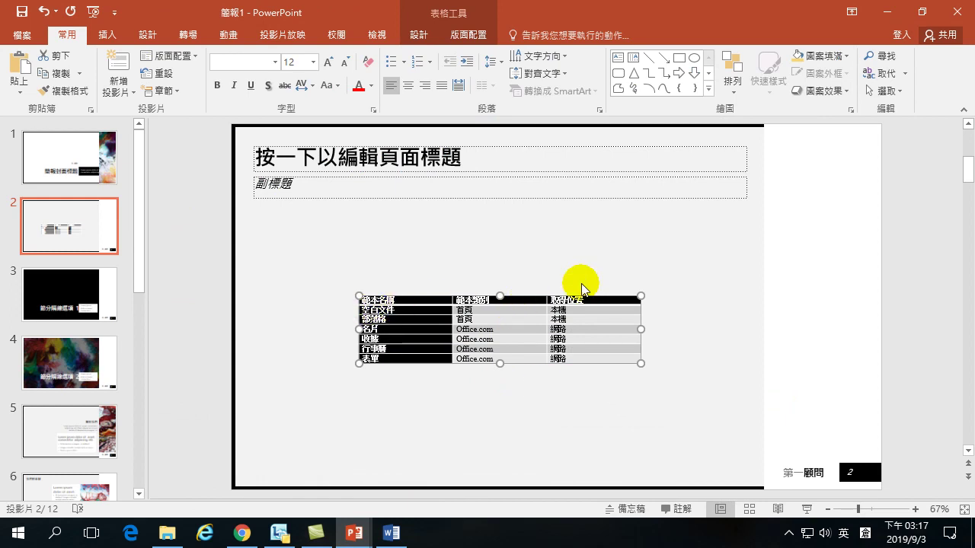
Delete the unlinked pasted table from slide 2.
{"action": "key", "text": "Delete"}
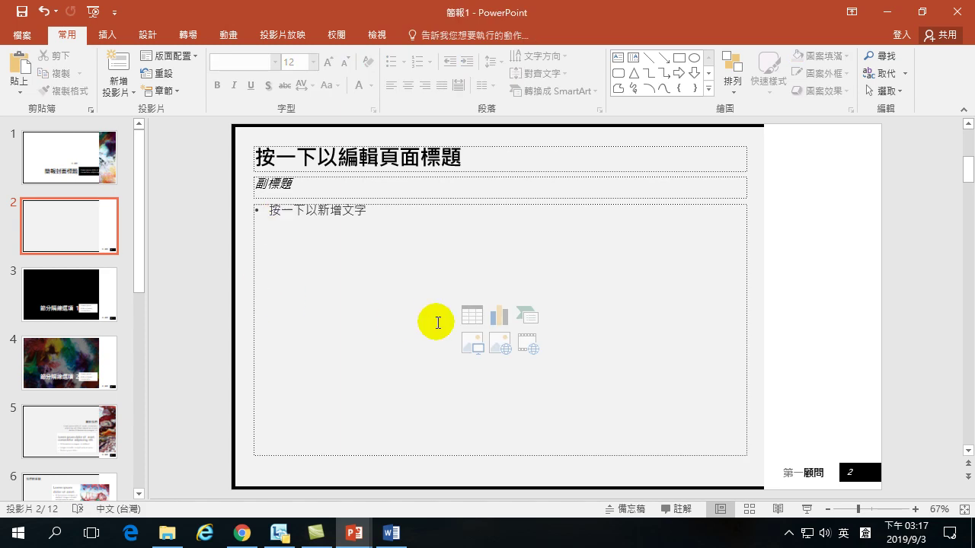
{"action": "left_click", "coordinate": [19, 90]}
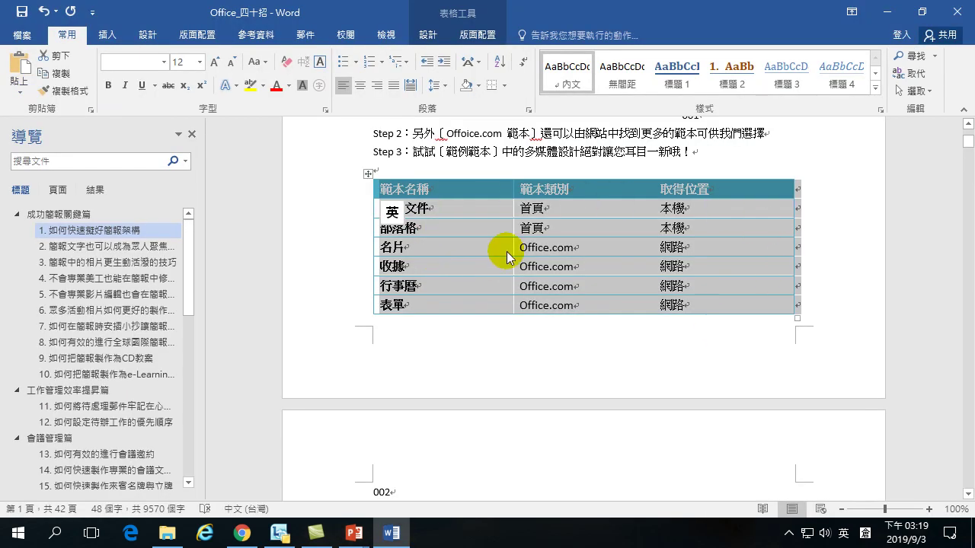
{"action": "mouse_move", "coordinate": [352, 539]}
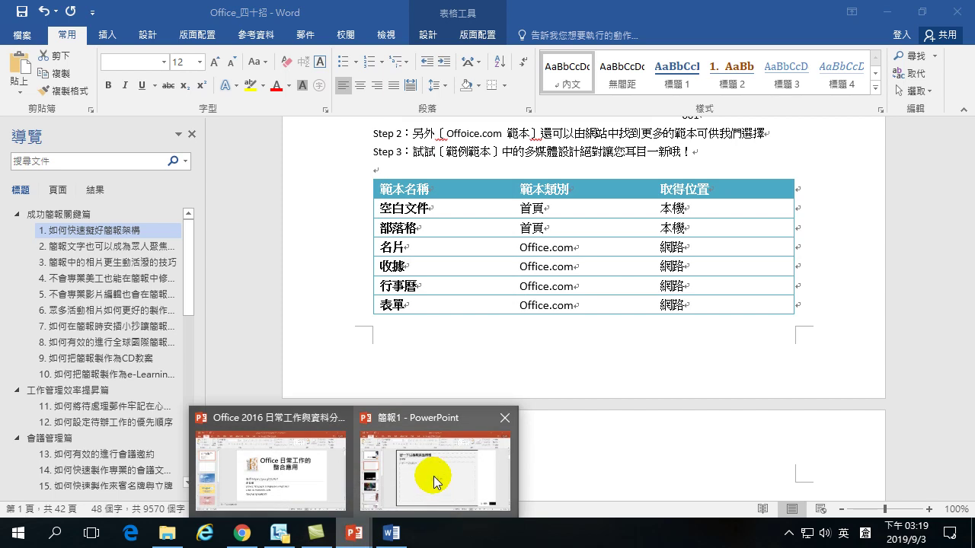
{"action": "left_click", "coordinate": [431, 478]}
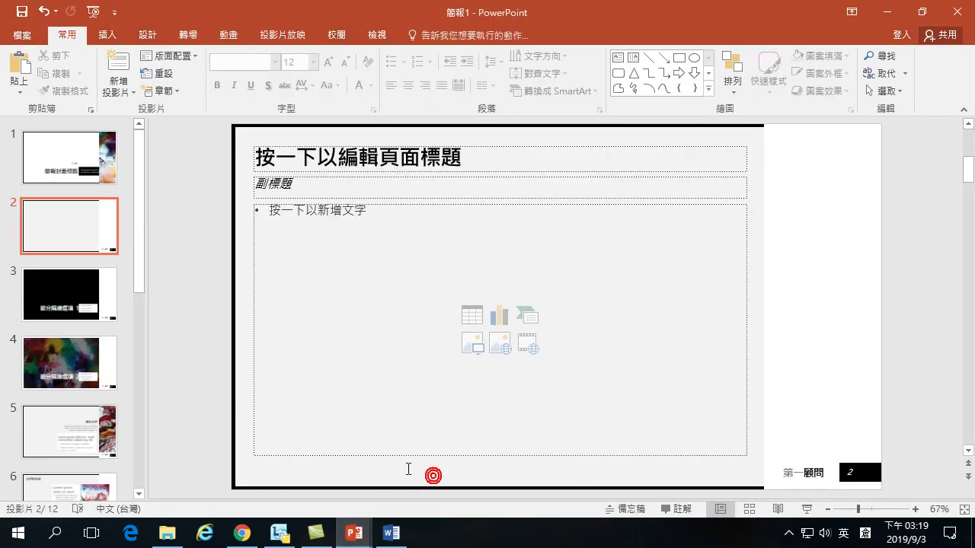
Paste the table via 選擇性貼上 as a linked Microsoft Word 文件物件.
{"action": "left_click", "coordinate": [17, 86]}
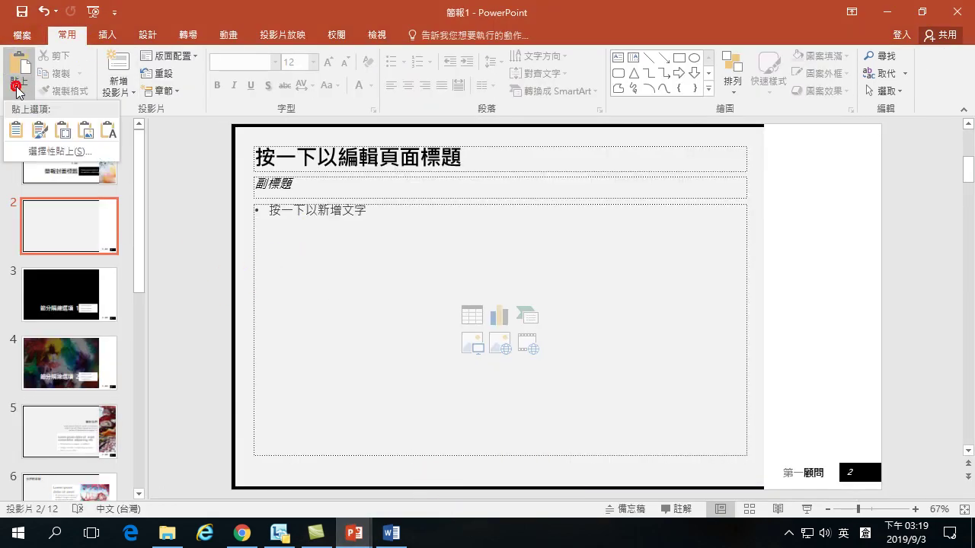
{"action": "left_click", "coordinate": [49, 153]}
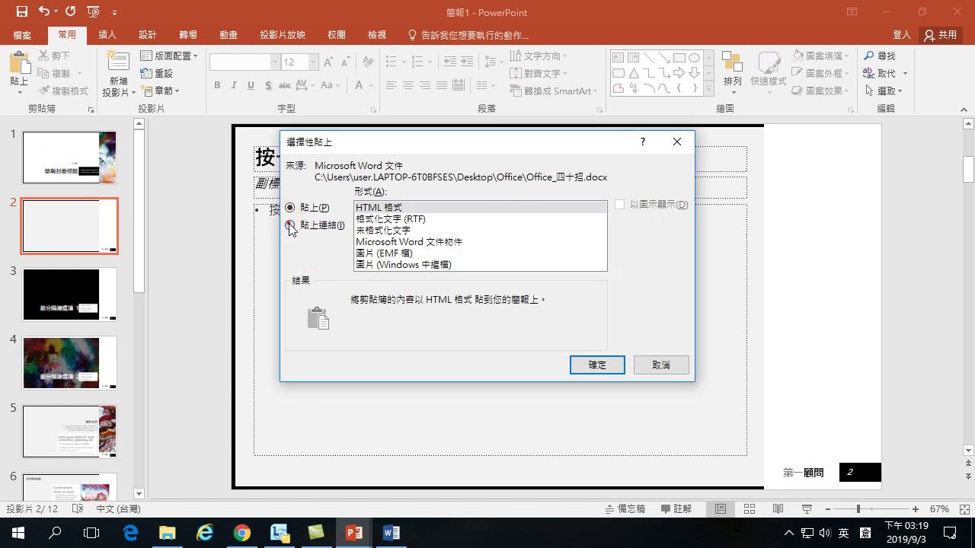
{"action": "left_click", "coordinate": [289, 225]}
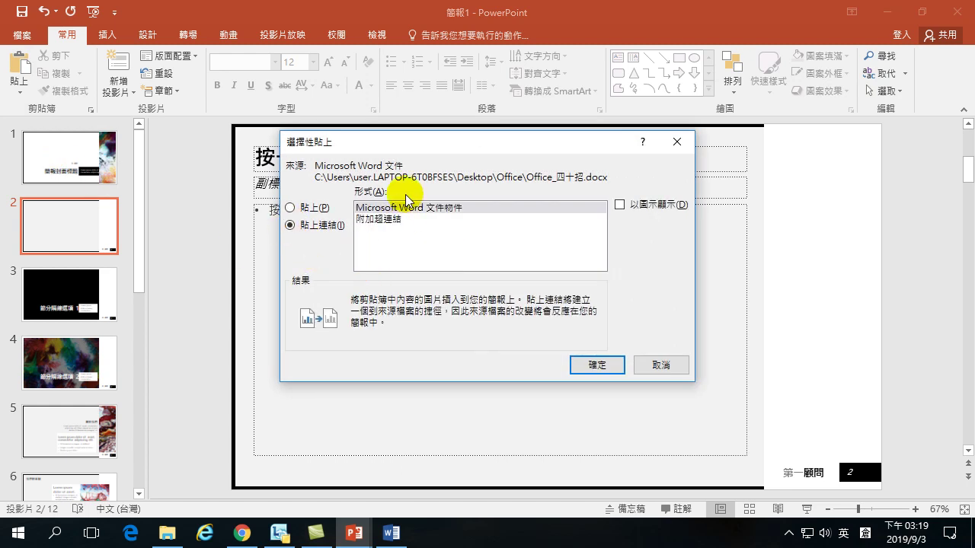
{"action": "left_click", "coordinate": [453, 211]}
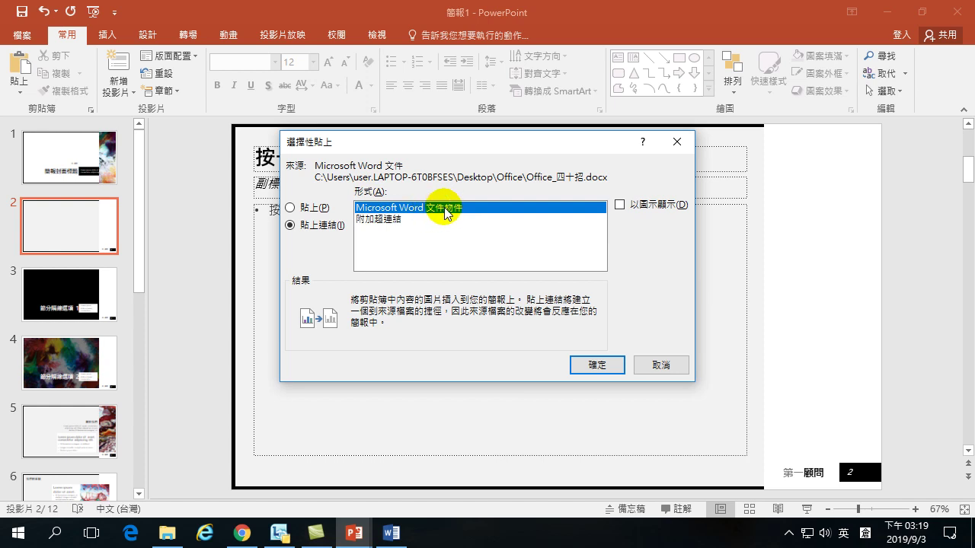
{"action": "left_click", "coordinate": [583, 365]}
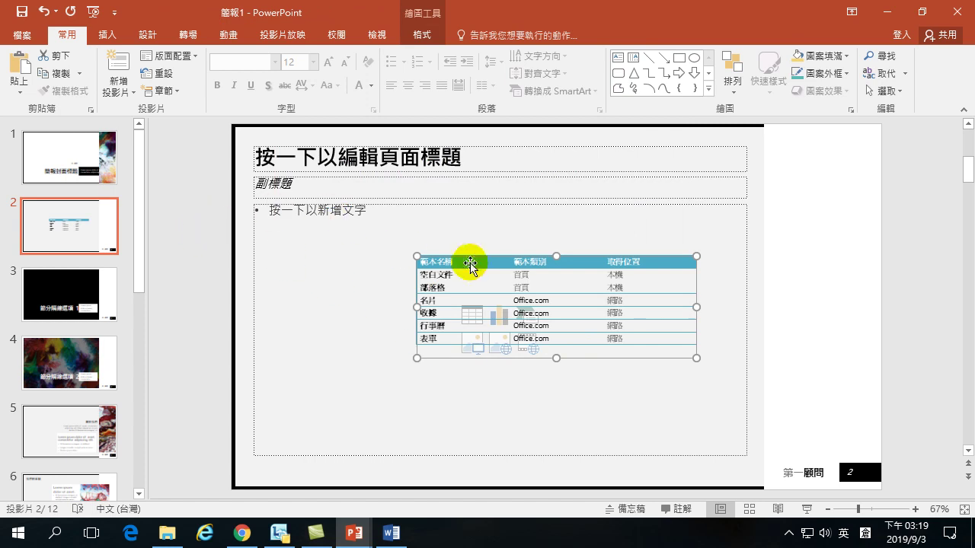
Move the linked table up, edit Word's 名片 cell to Office 365.com, and check the slide updated.
{"action": "left_click_drag", "start_coordinate": [487, 260], "coordinate": [422, 244]}
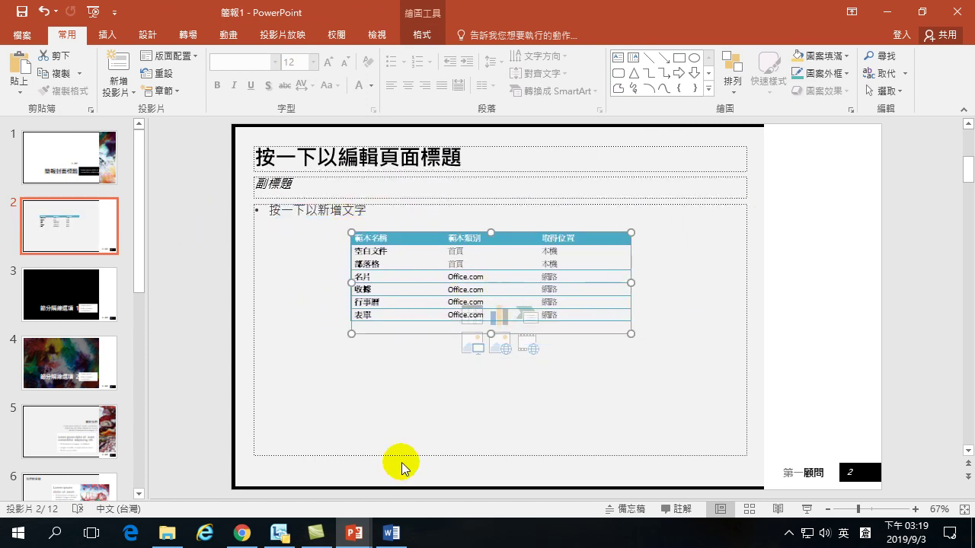
{"action": "left_click", "coordinate": [390, 532]}
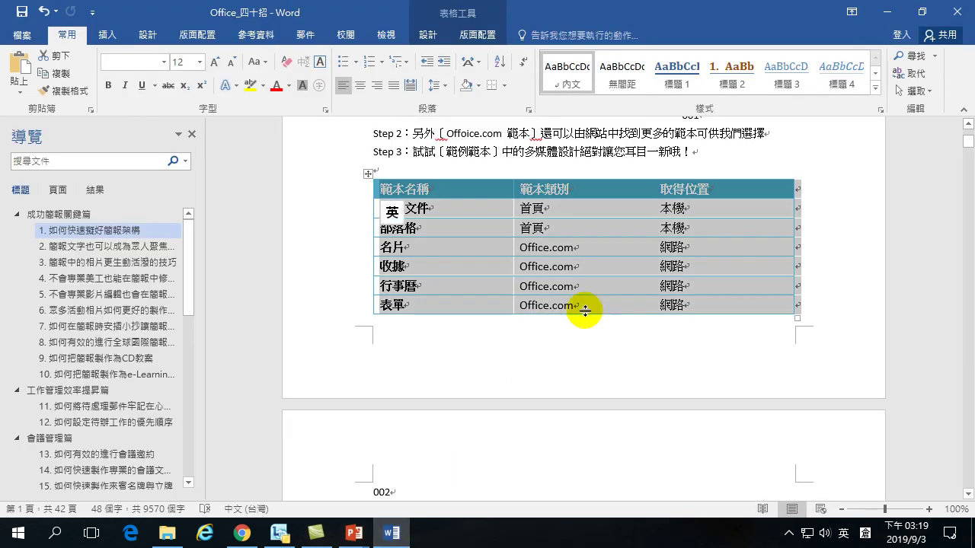
{"action": "left_click", "coordinate": [551, 249]}
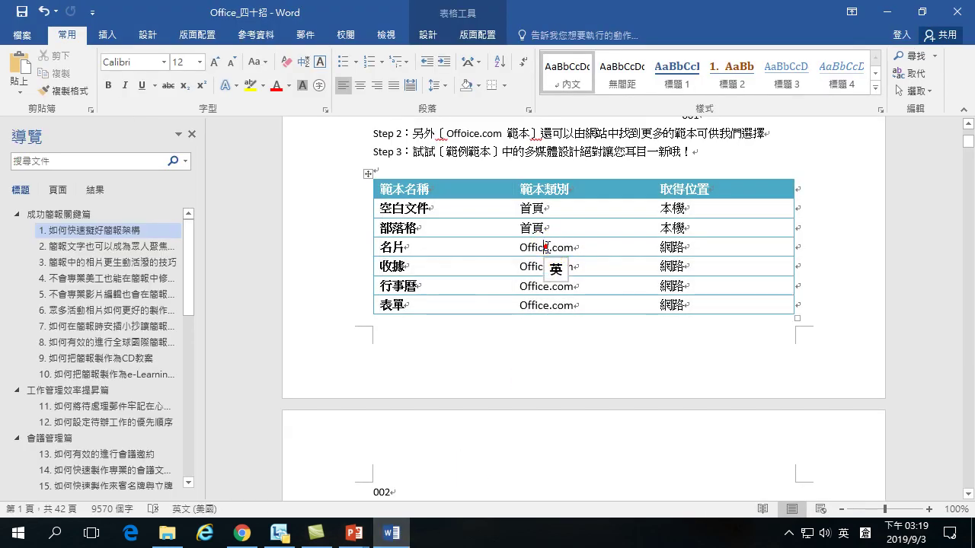
{"action": "type", "text": "365"}
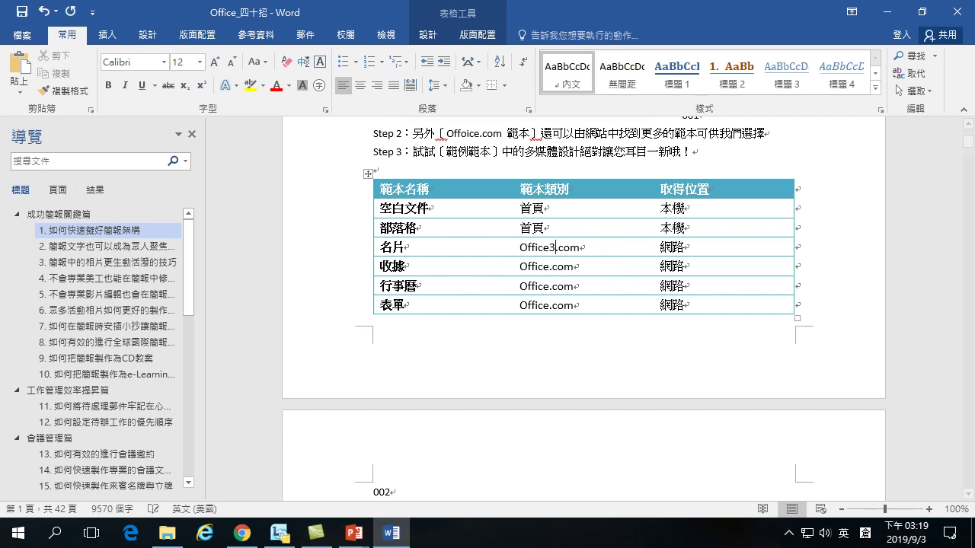
{"action": "key", "text": "Left"}
{"action": "key", "text": "Left"}
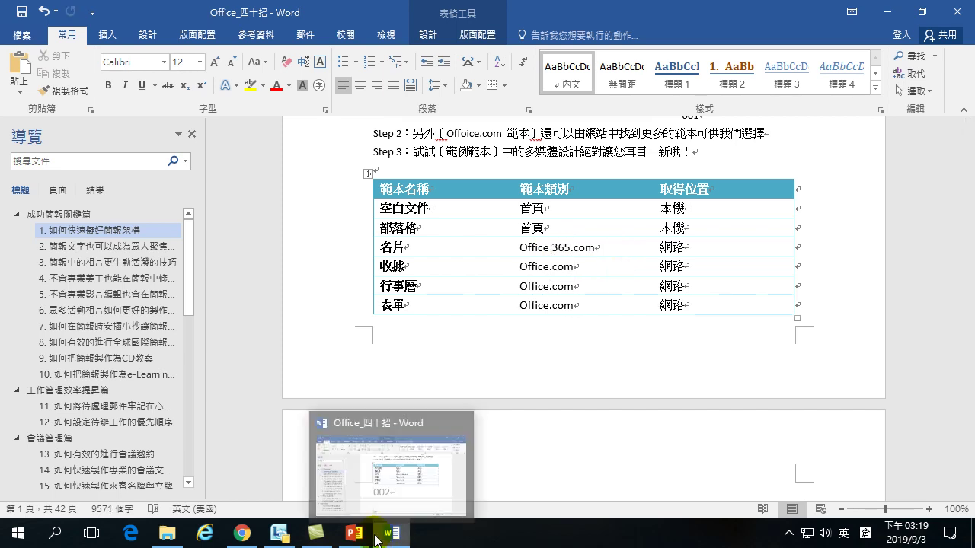
{"action": "mouse_move", "coordinate": [354, 534]}
{"action": "left_click", "coordinate": [420, 499]}
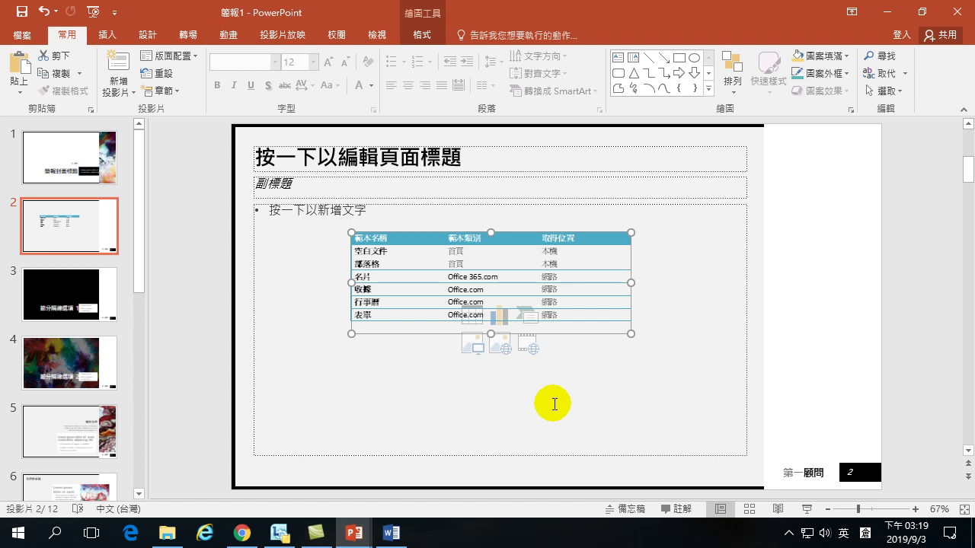
Append 365 to the 收據, 行事曆 and 表單 Office.com entries, then return to PowerPoint.
{"action": "left_click", "coordinate": [391, 539]}
{"action": "left_click", "coordinate": [545, 264]}
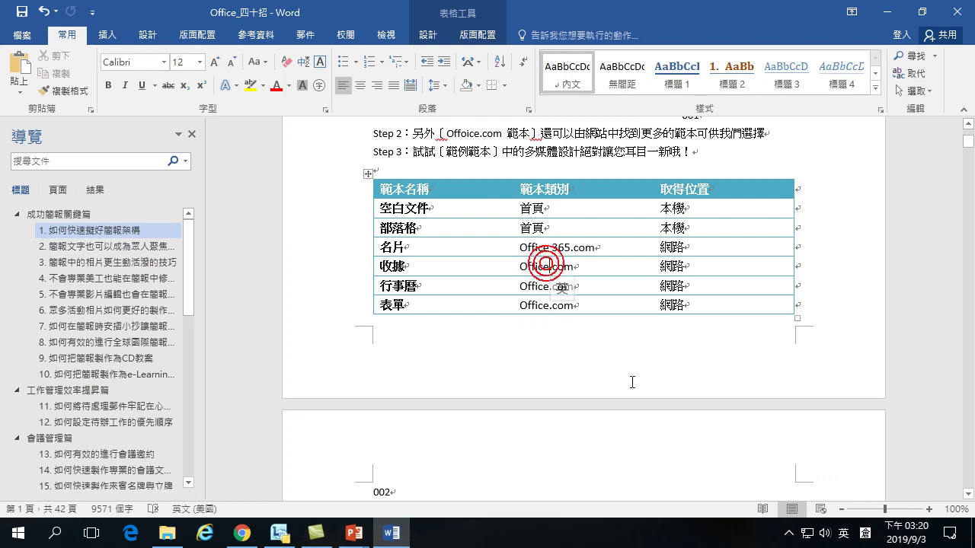
{"action": "type", "text": "365"}
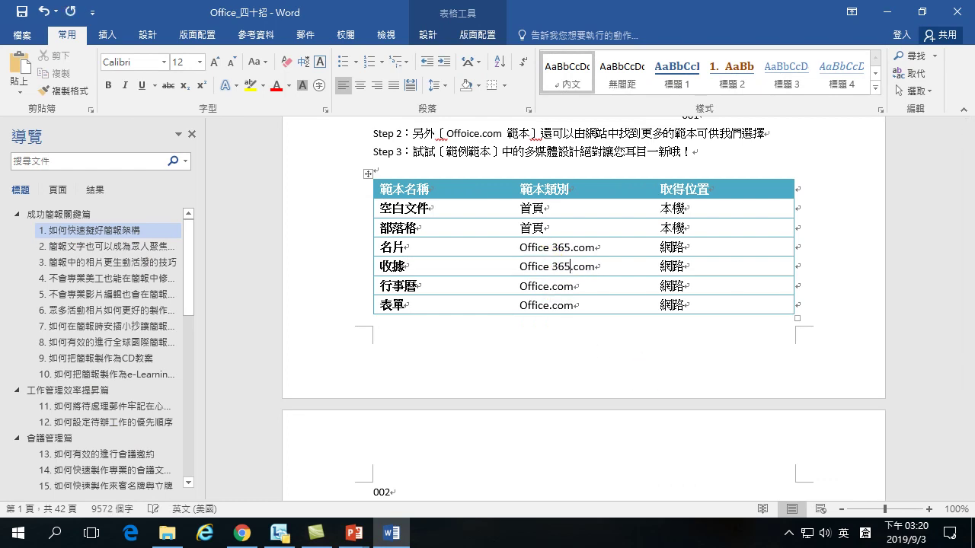
{"action": "left_click", "coordinate": [546, 286]}
{"action": "left_click", "coordinate": [551, 306]}
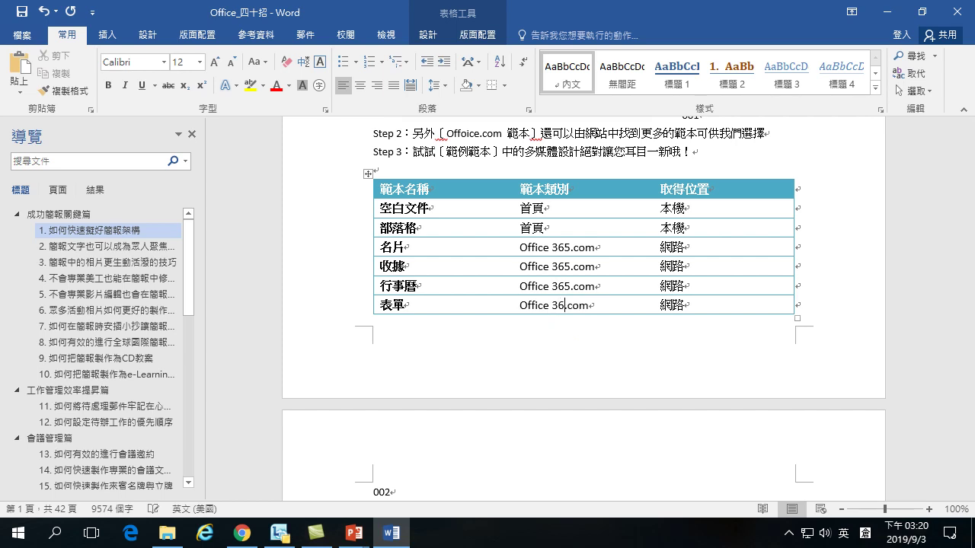
{"action": "scroll", "coordinate": [555, 383], "scroll_direction": "down", "scroll_amount": 5}
{"action": "scroll", "coordinate": [540, 374], "scroll_direction": "up", "scroll_amount": 7}
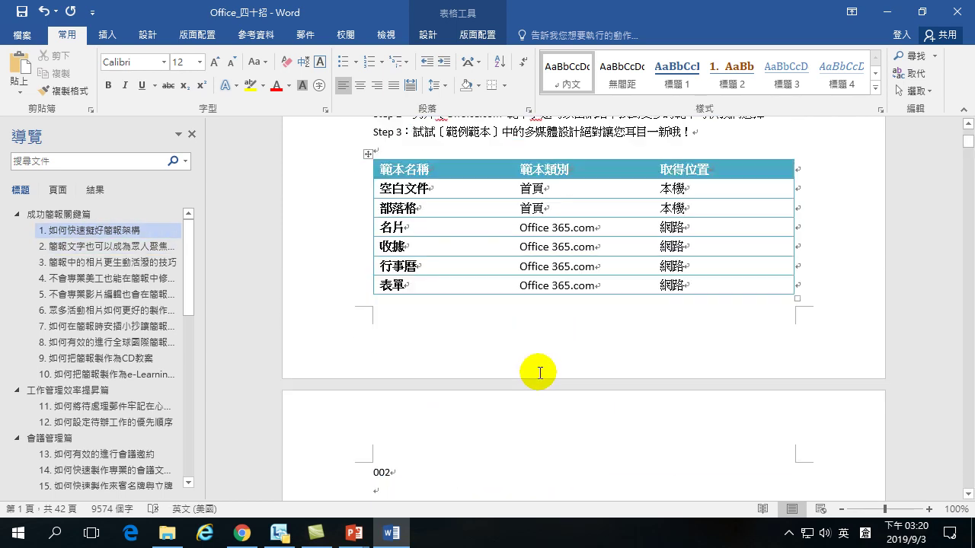
{"action": "left_click", "coordinate": [568, 300]}
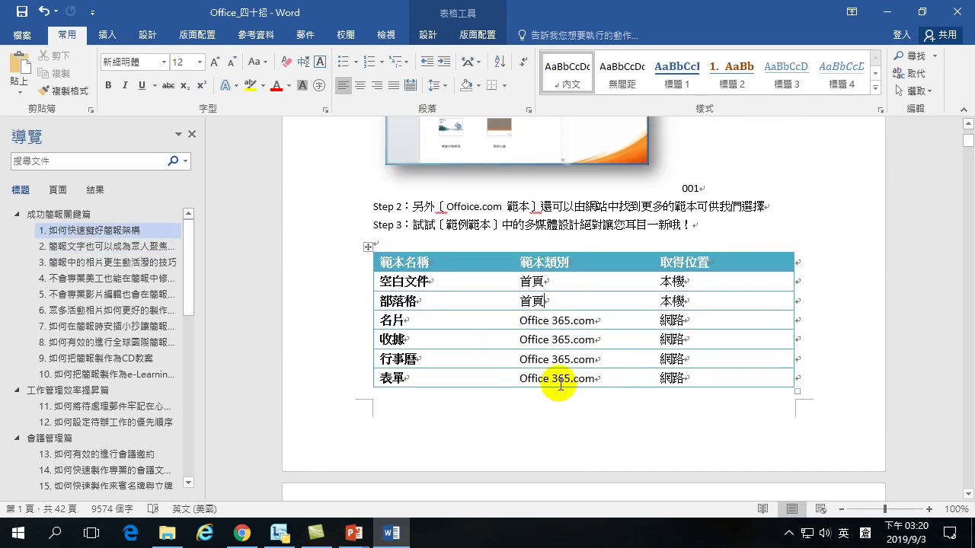
{"action": "left_click", "coordinate": [356, 533]}
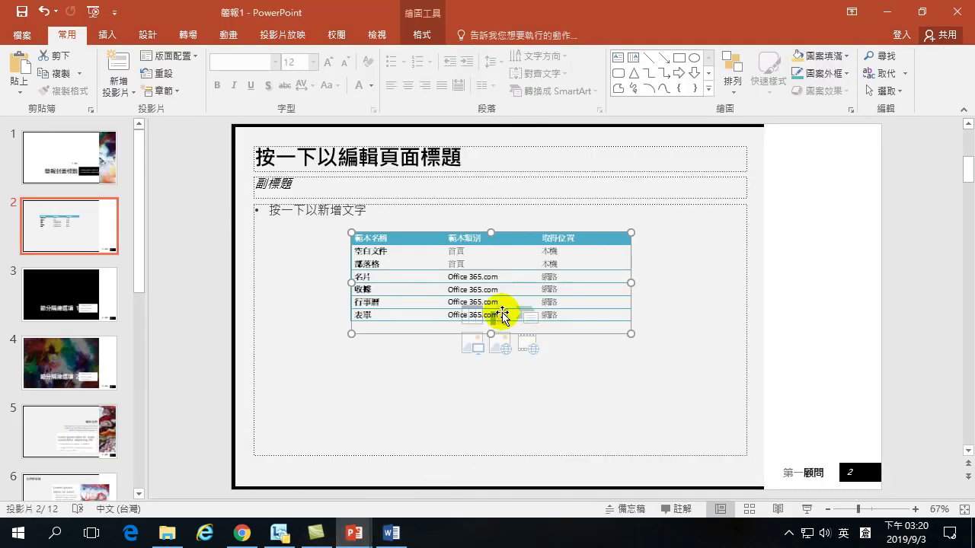
Enlarge the slide 2 table from its bottom-right corner and shift it left to fill the content area.
{"action": "left_click", "coordinate": [554, 432]}
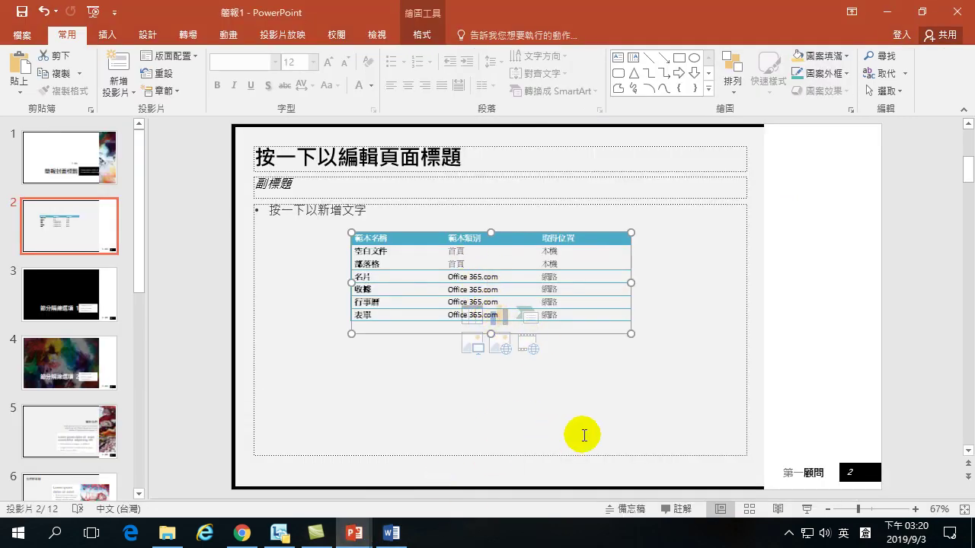
{"action": "left_click", "coordinate": [814, 310]}
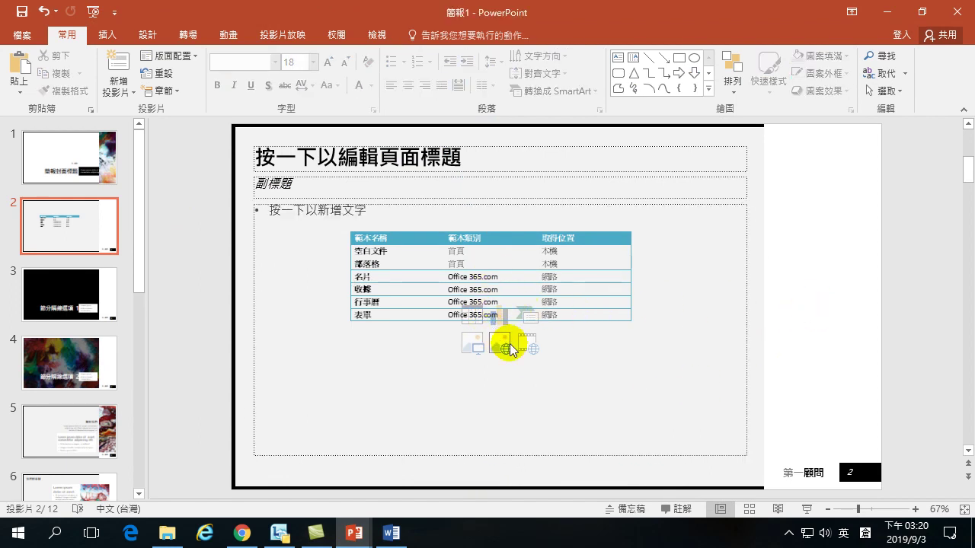
{"action": "left_click", "coordinate": [517, 248]}
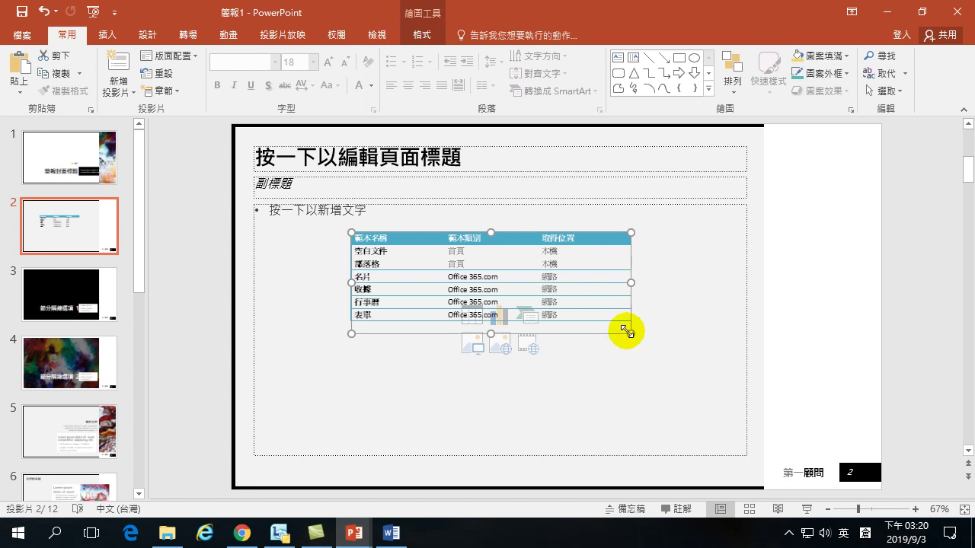
{"action": "left_click_drag", "start_coordinate": [630, 332], "coordinate": [751, 394]}
{"action": "left_click_drag", "start_coordinate": [687, 244], "coordinate": [592, 222]}
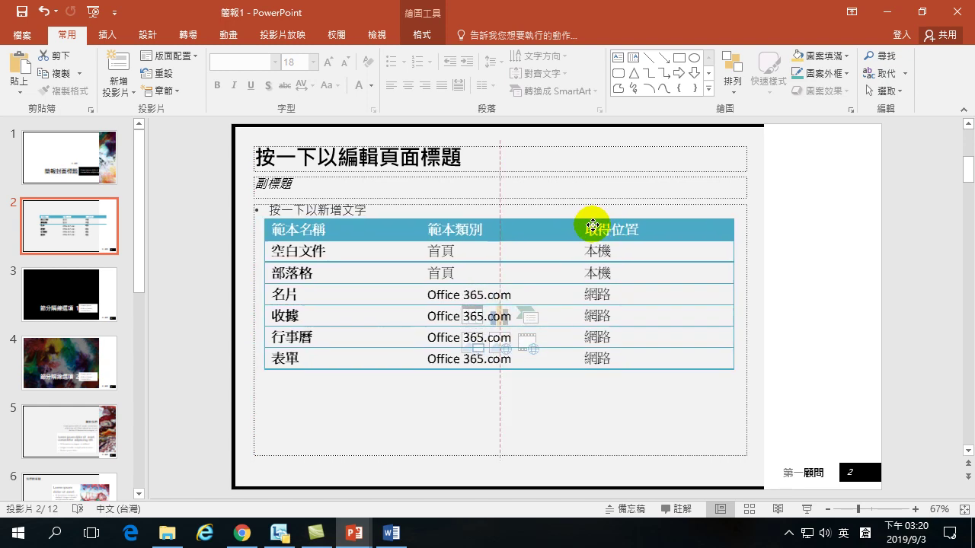
{"action": "left_click", "coordinate": [834, 272]}
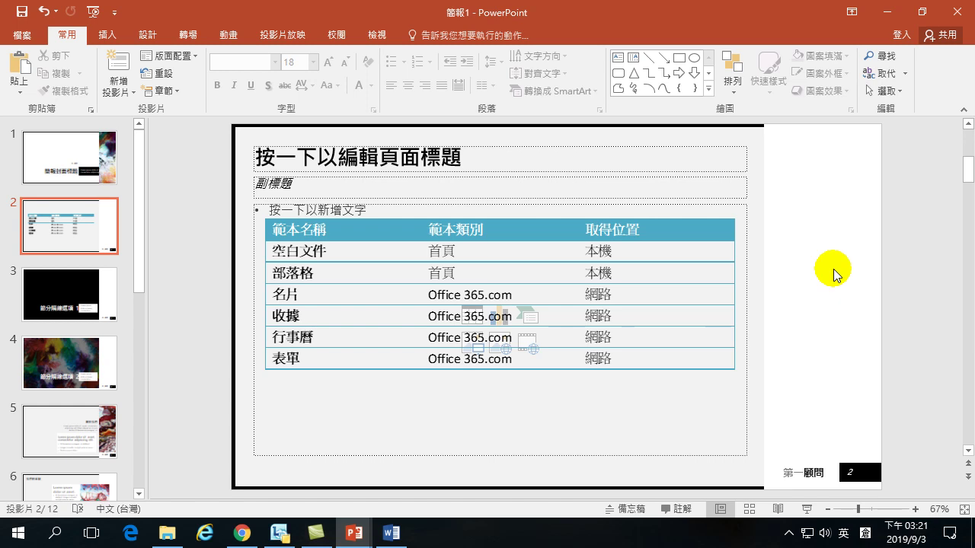
Open Paste Special, close it without pasting, and scroll the Word document down to page 2.
{"action": "left_click", "coordinate": [19, 88]}
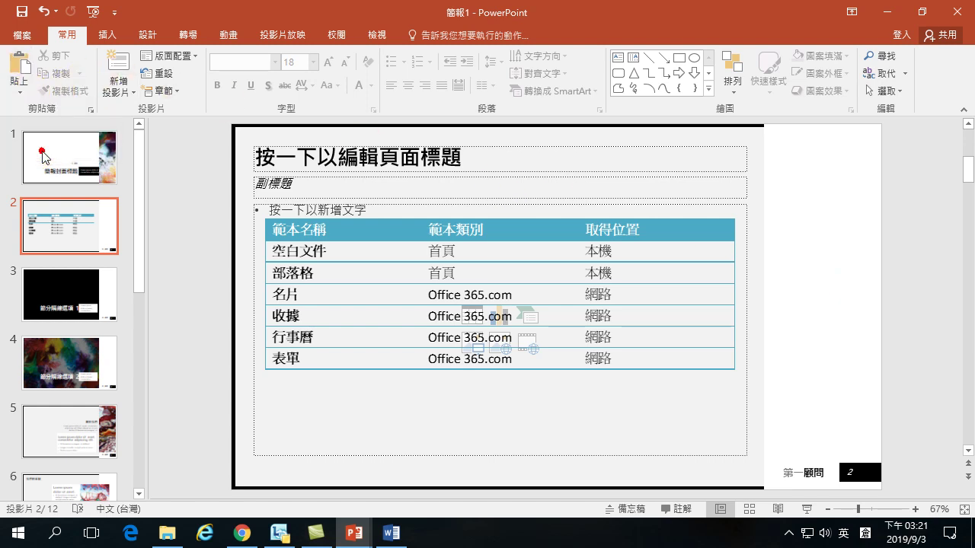
{"action": "left_click", "coordinate": [54, 147]}
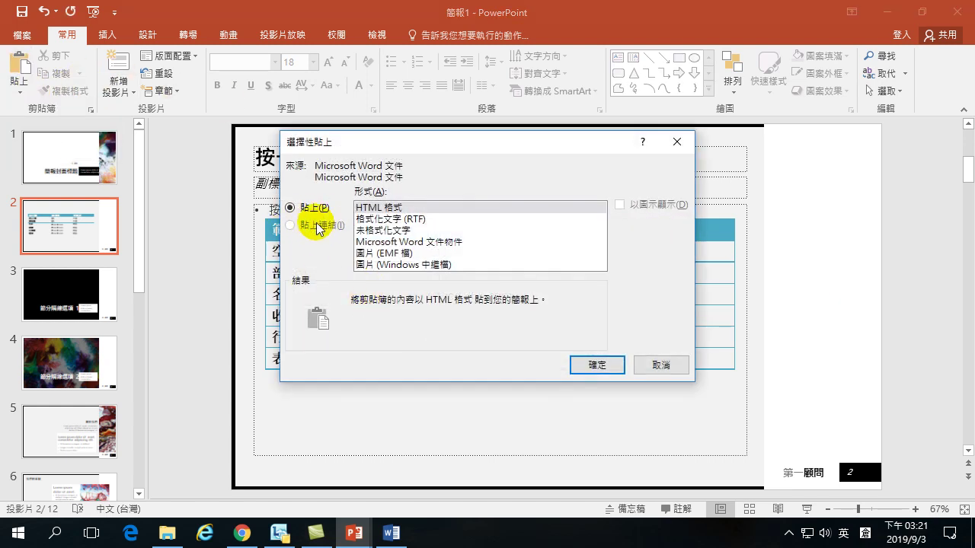
{"action": "left_click", "coordinate": [675, 142]}
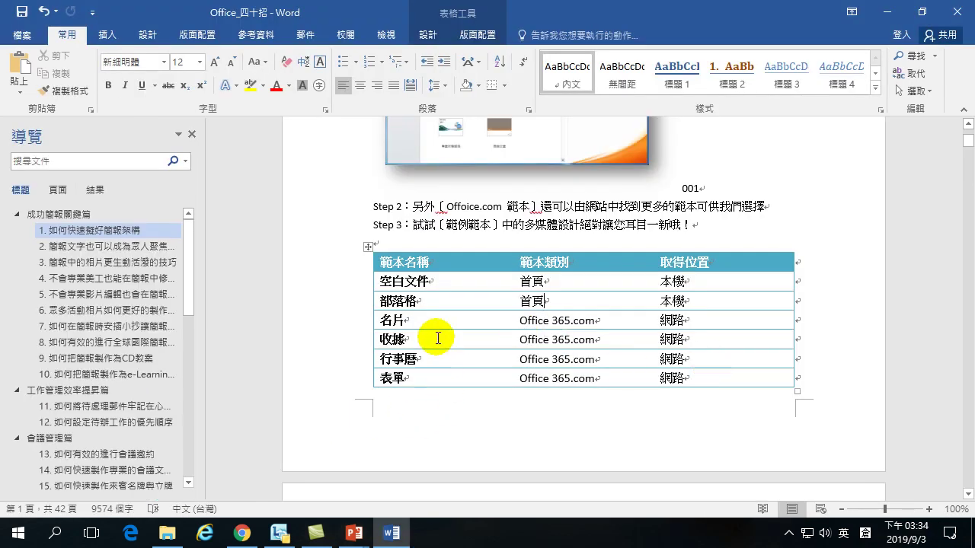
{"action": "scroll", "coordinate": [432, 340], "scroll_direction": "down", "scroll_amount": 1}
{"action": "scroll", "coordinate": [432, 340], "scroll_direction": "down", "scroll_amount": 7}
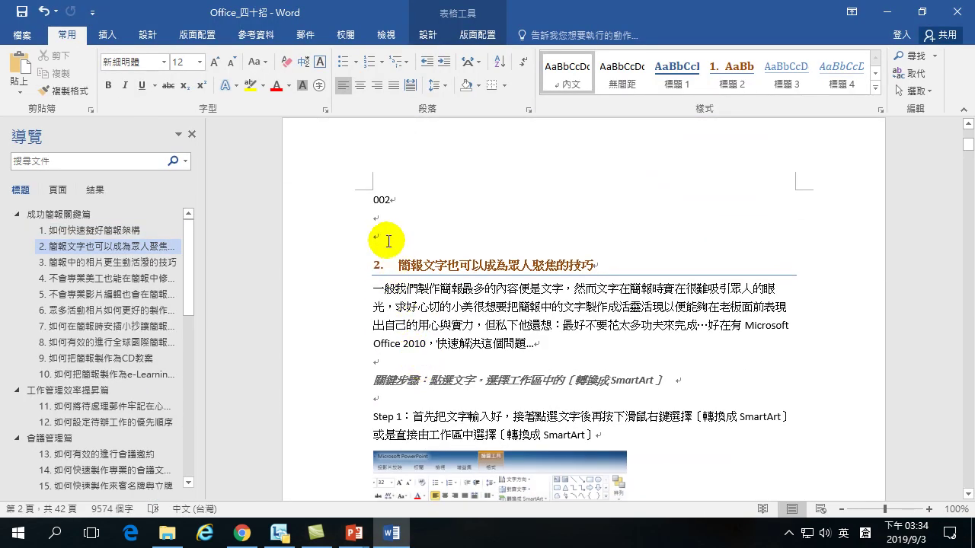
Add a new line under 002 and insert a 3-column, 4-row table there.
{"action": "scroll", "coordinate": [393, 230], "scroll_direction": "up", "scroll_amount": 1}
{"action": "left_click", "coordinate": [384, 290]}
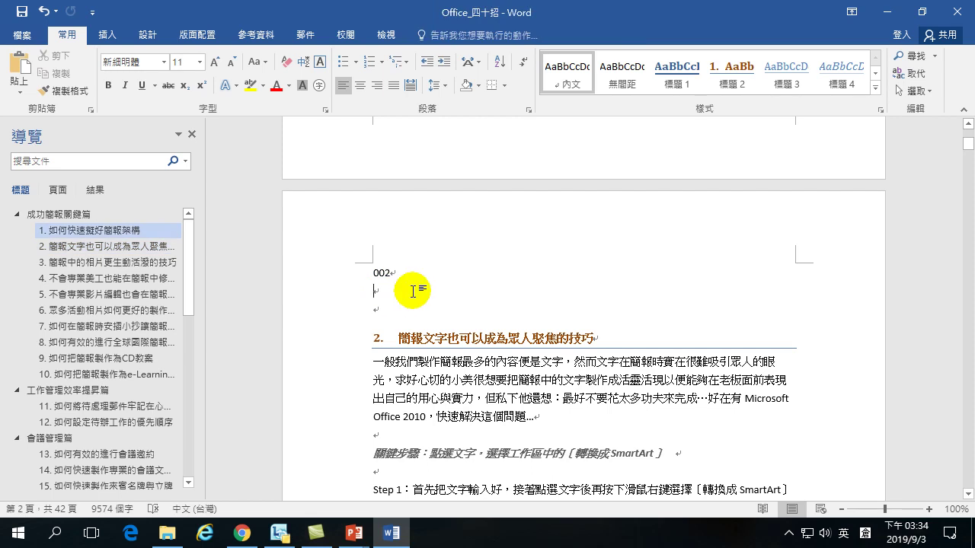
{"action": "key", "text": "Return"}
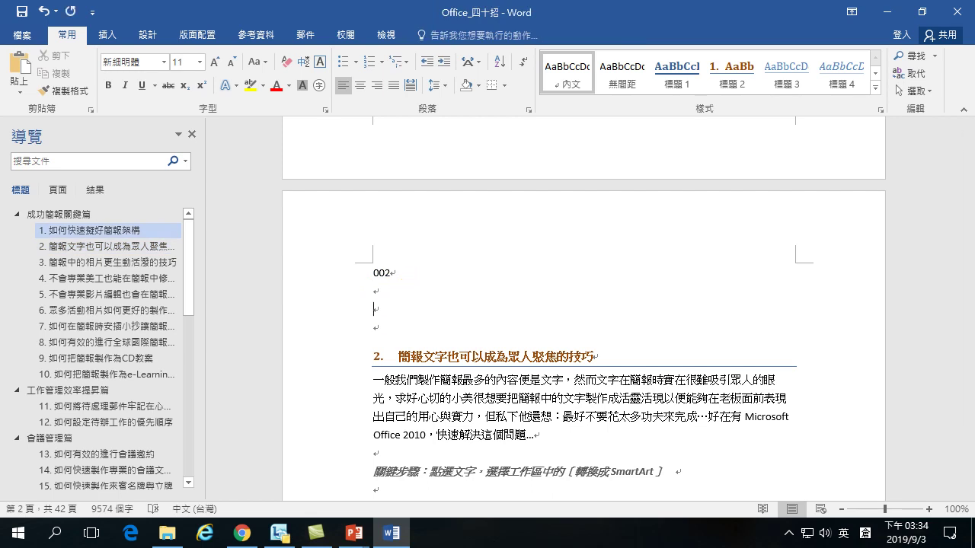
{"action": "left_click", "coordinate": [106, 35]}
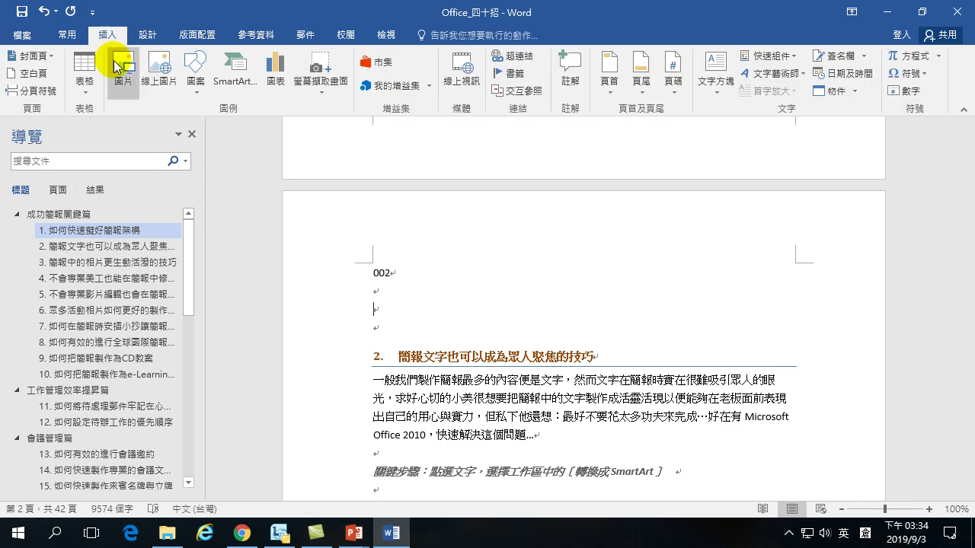
{"action": "left_click", "coordinate": [85, 70]}
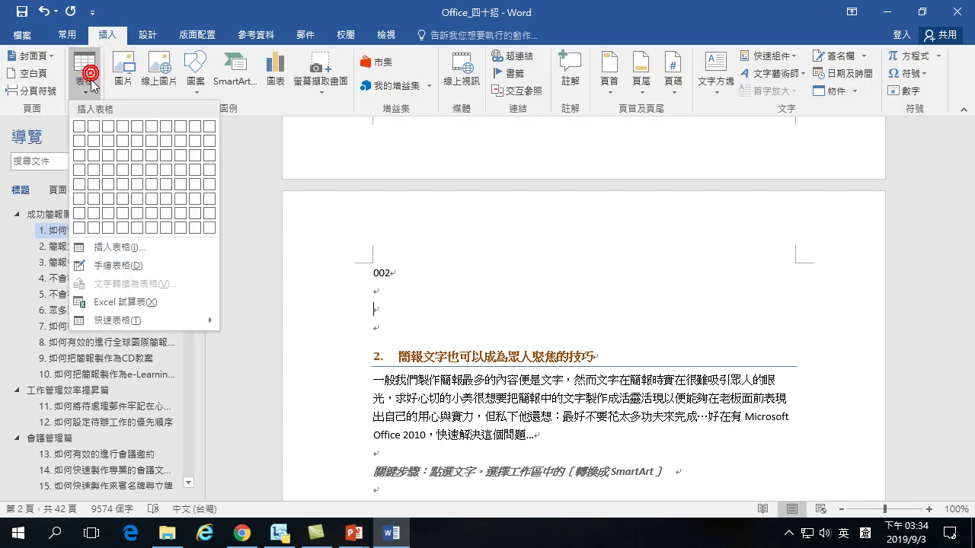
{"action": "left_click", "coordinate": [108, 170]}
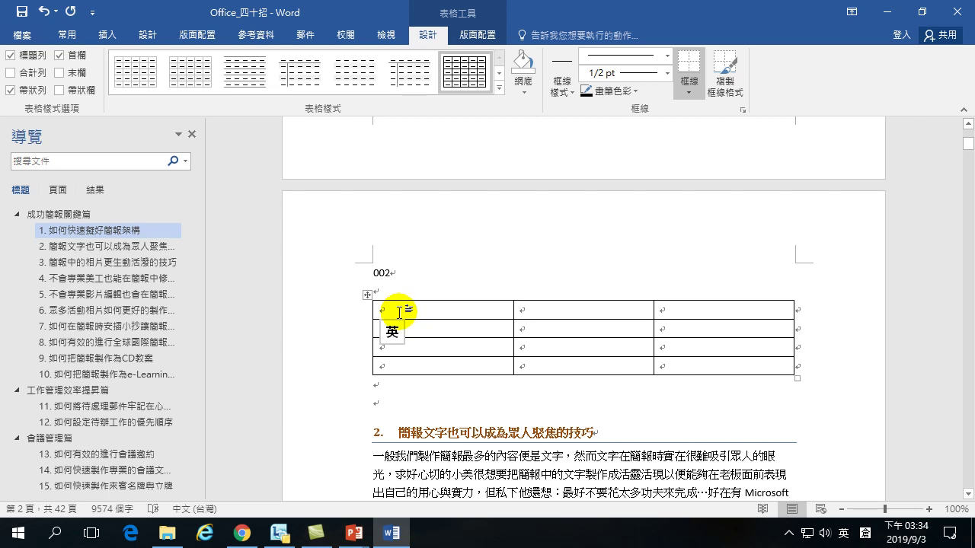
Reopen the table grid and dismiss it without adding another table.
{"action": "left_click", "coordinate": [107, 36]}
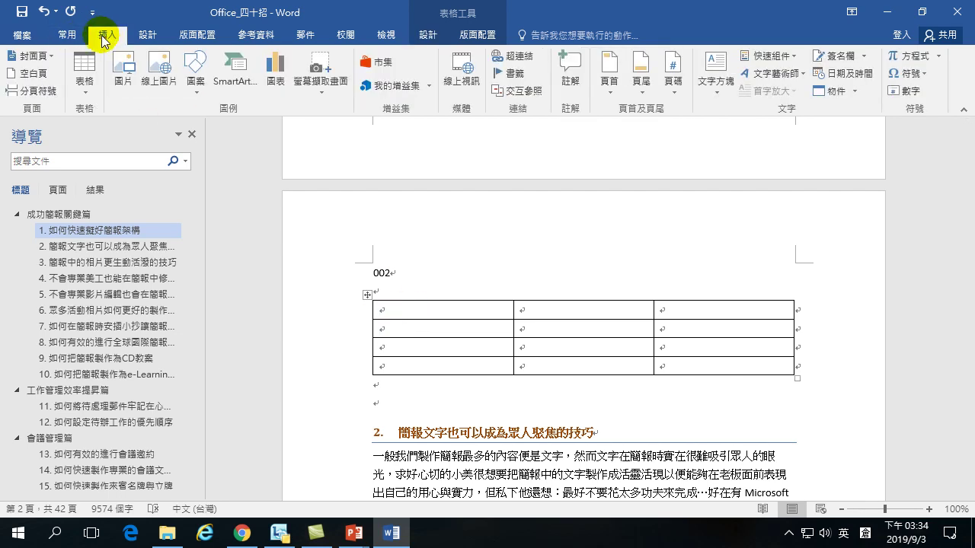
{"action": "left_click", "coordinate": [84, 82]}
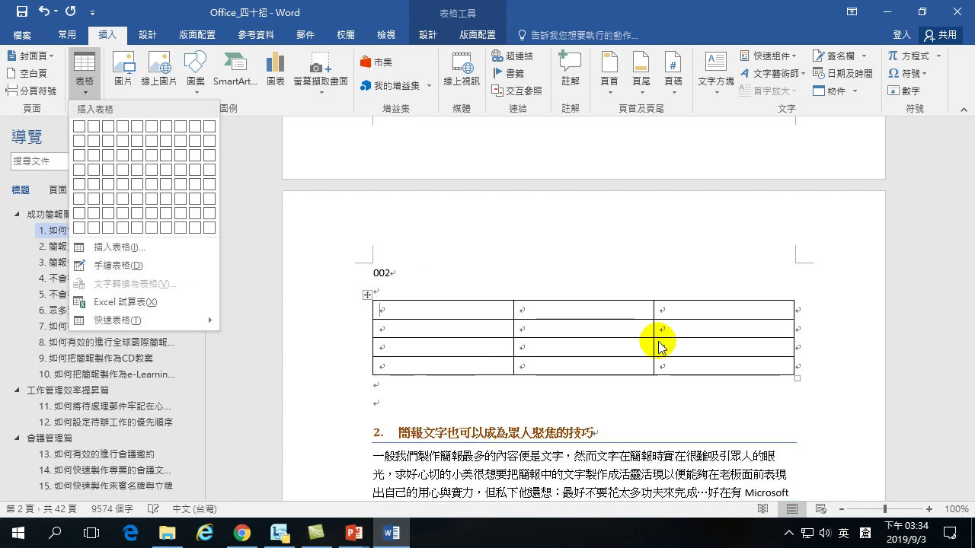
{"action": "left_click", "coordinate": [424, 310]}
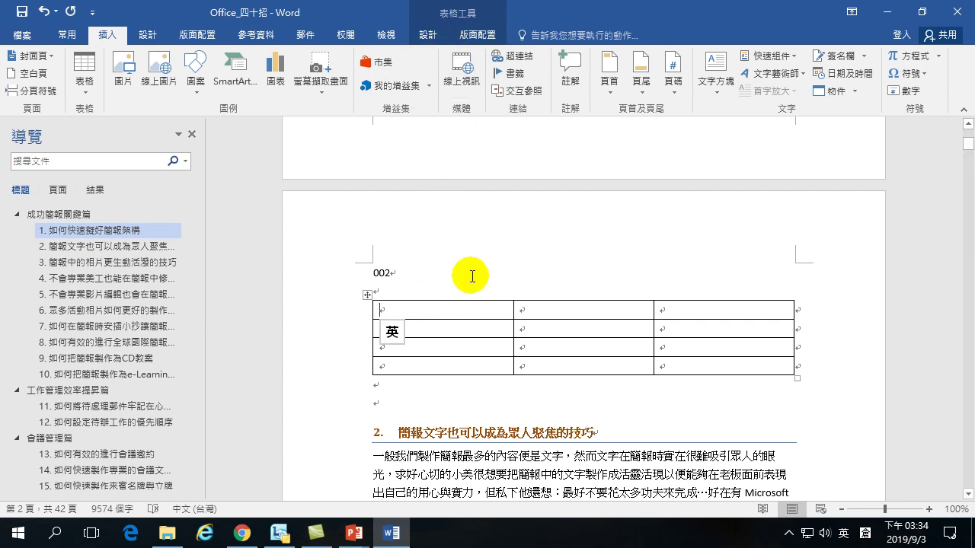
{"action": "scroll", "coordinate": [461, 282], "scroll_direction": "up", "scroll_amount": 6}
{"action": "scroll", "coordinate": [447, 297], "scroll_direction": "down", "scroll_amount": 3}
{"action": "scroll", "coordinate": [461, 370], "scroll_direction": "down", "scroll_amount": 1}
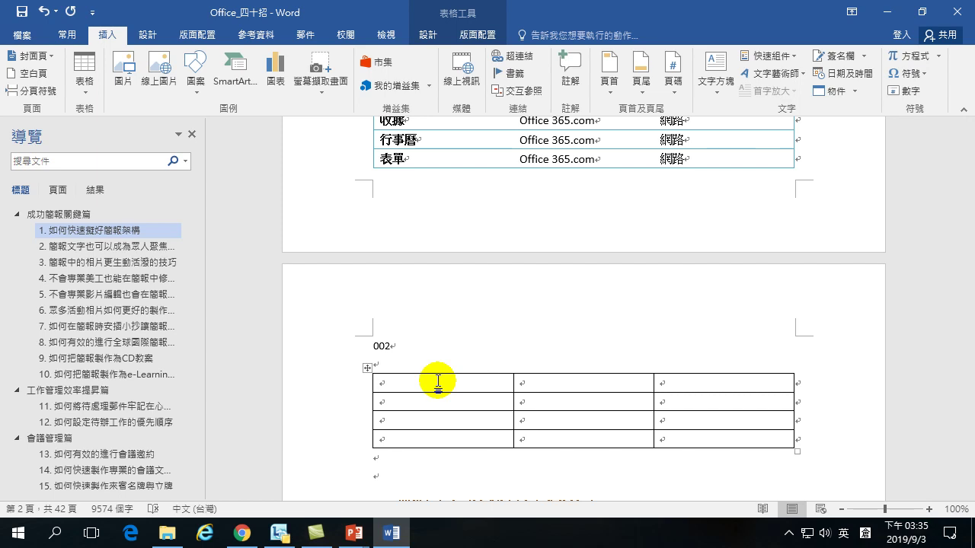
Search online pictures for hinet and insert the HiNet Safe Box picture into the table.
{"action": "left_click", "coordinate": [159, 80]}
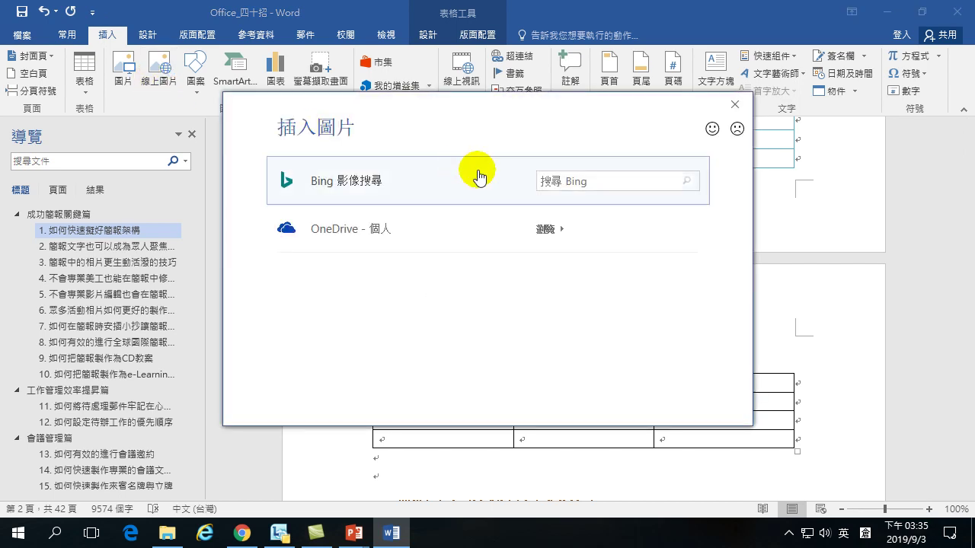
{"action": "left_click", "coordinate": [580, 180]}
{"action": "type", "text": "hinet"}
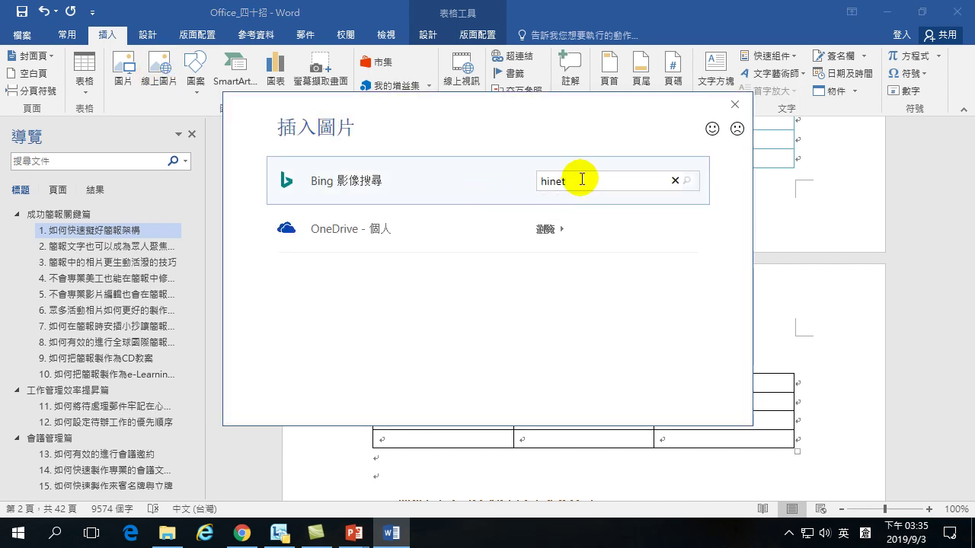
{"action": "left_click", "coordinate": [686, 178]}
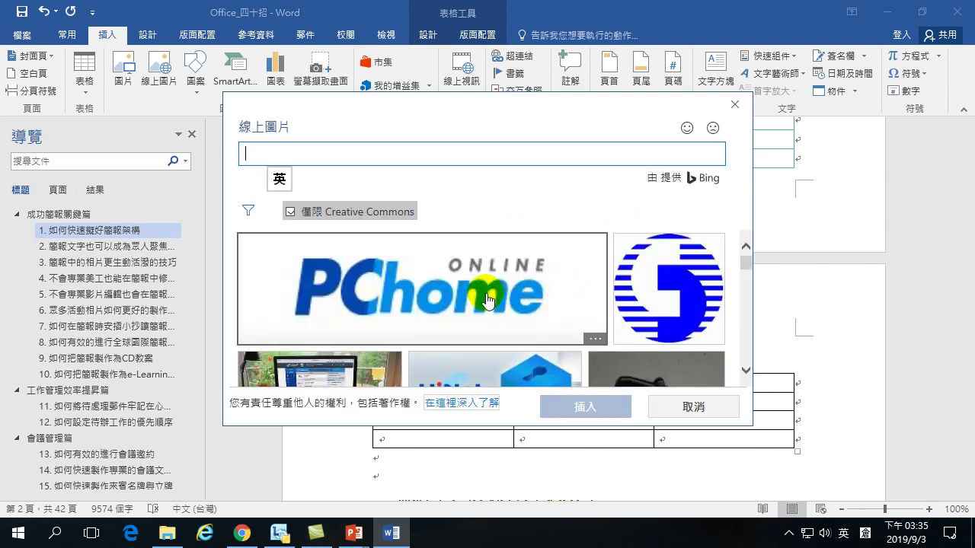
{"action": "scroll", "coordinate": [487, 298], "scroll_direction": "down", "scroll_amount": 2}
{"action": "scroll", "coordinate": [488, 299], "scroll_direction": "down", "scroll_amount": 1}
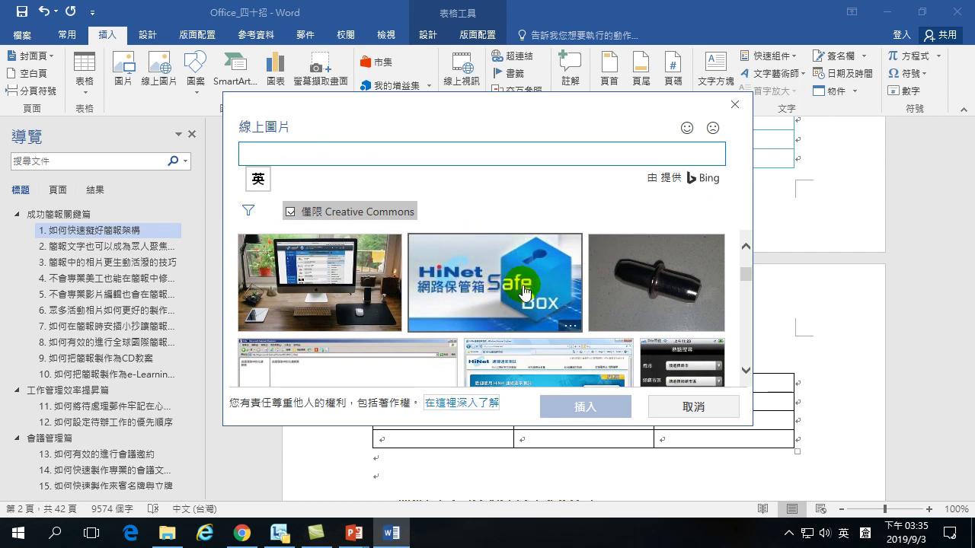
{"action": "left_click", "coordinate": [484, 271]}
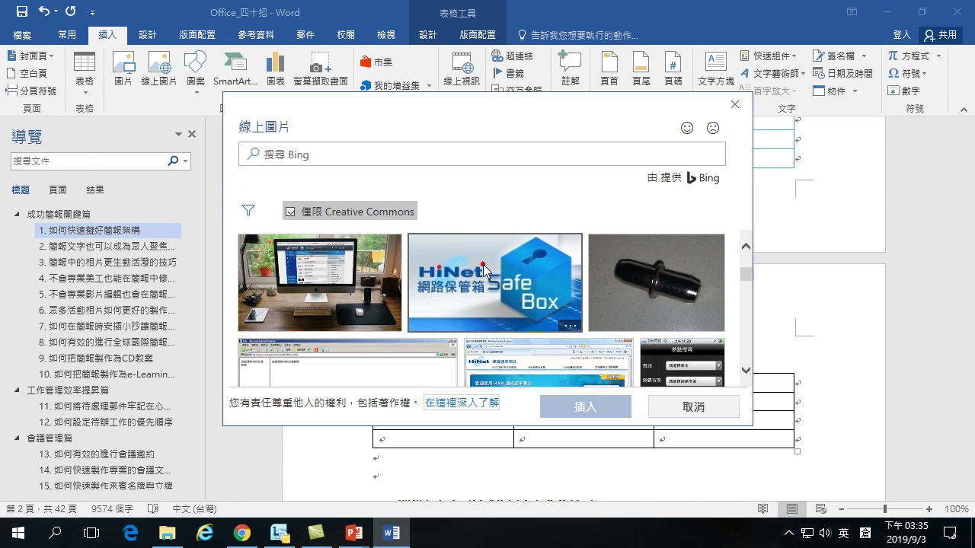
{"action": "left_click", "coordinate": [571, 405]}
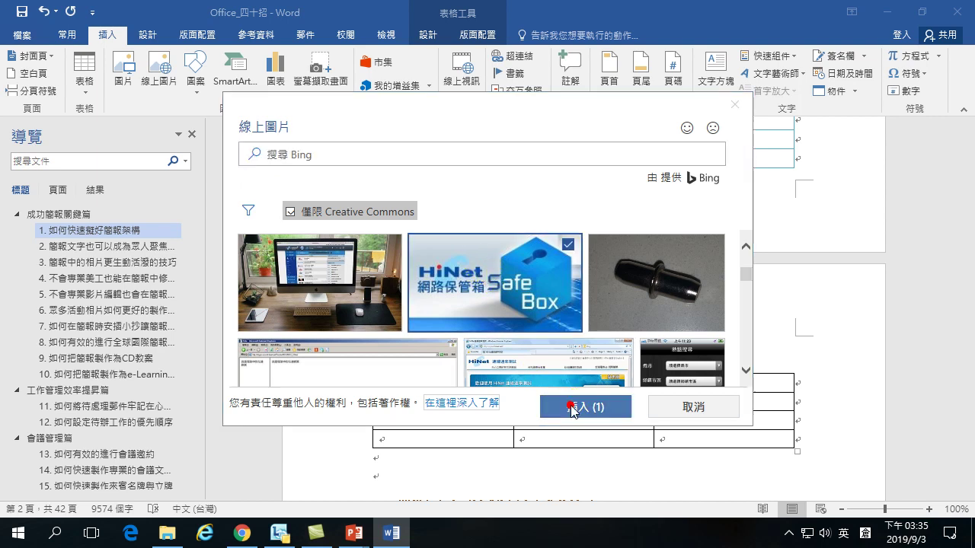
Delete the inserted HiNet picture from the cell.
{"action": "scroll", "coordinate": [571, 457], "scroll_direction": "down", "scroll_amount": 3}
{"action": "left_click", "coordinate": [480, 297]}
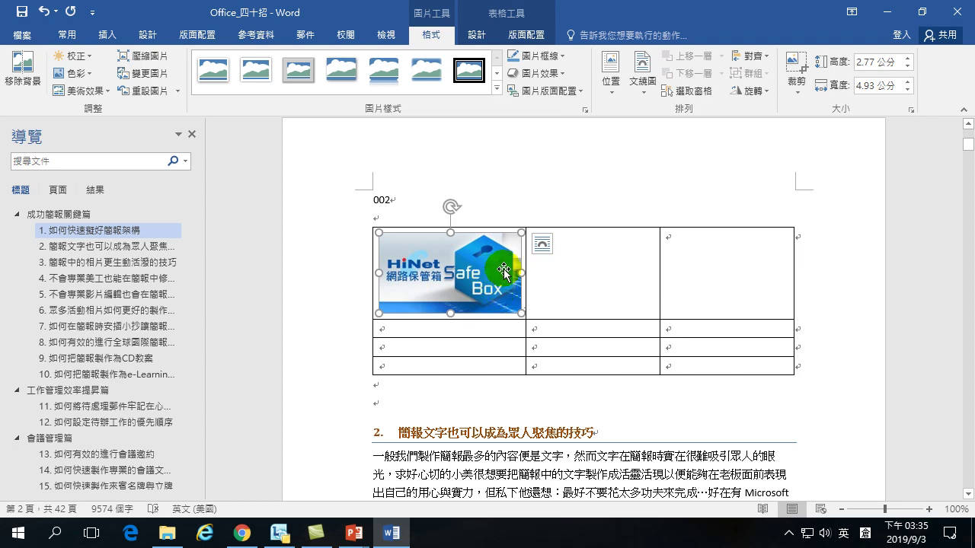
{"action": "key", "text": "Delete"}
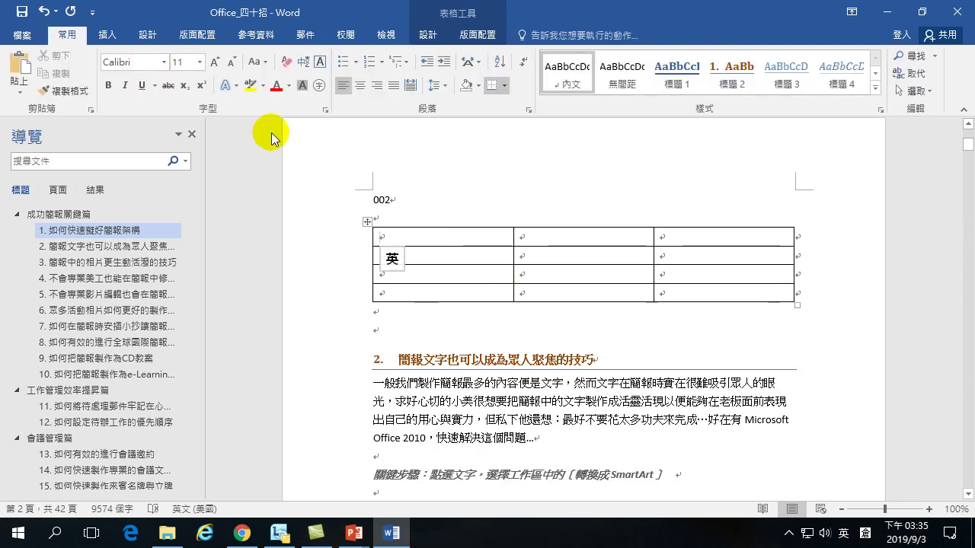
Search Bing online pictures for 中華電信.
{"action": "left_click", "coordinate": [106, 33]}
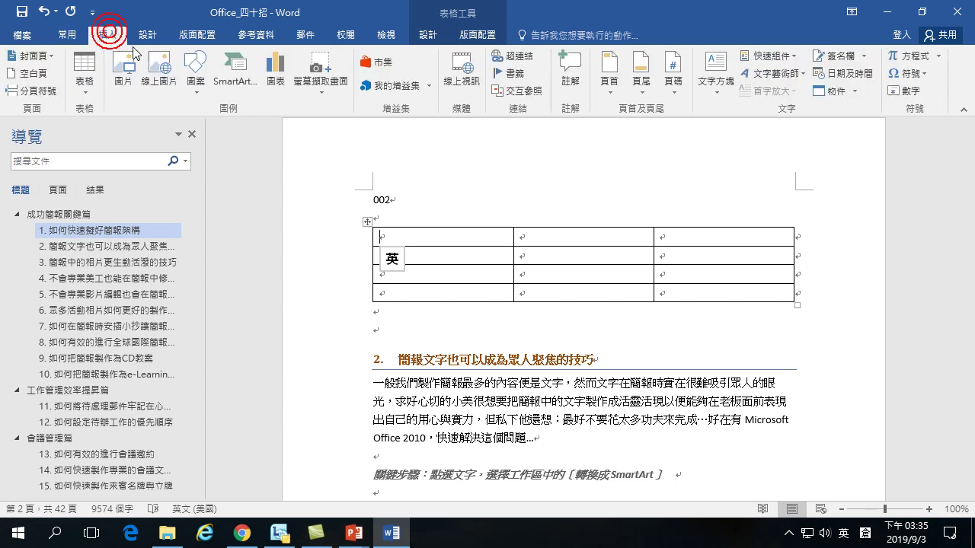
{"action": "left_click", "coordinate": [158, 64]}
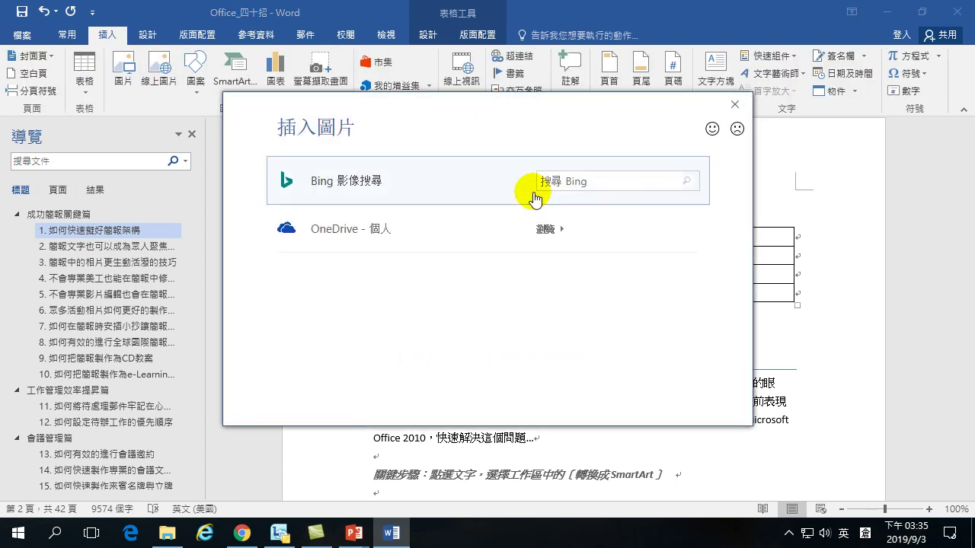
{"action": "left_click", "coordinate": [571, 183]}
{"action": "key", "text": "shift"}
{"action": "type", "text": "中華電信"}
{"action": "key", "text": "shift"}
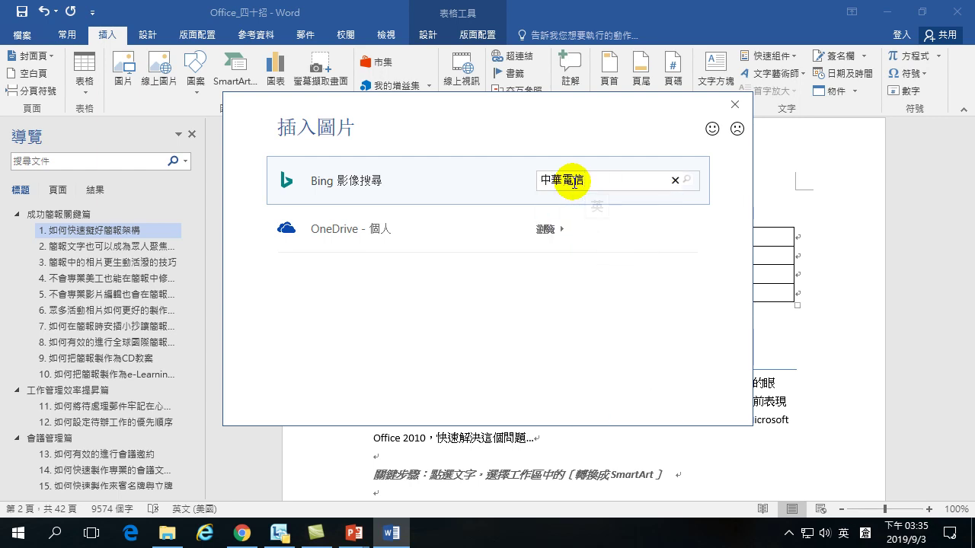
{"action": "left_click", "coordinate": [686, 180]}
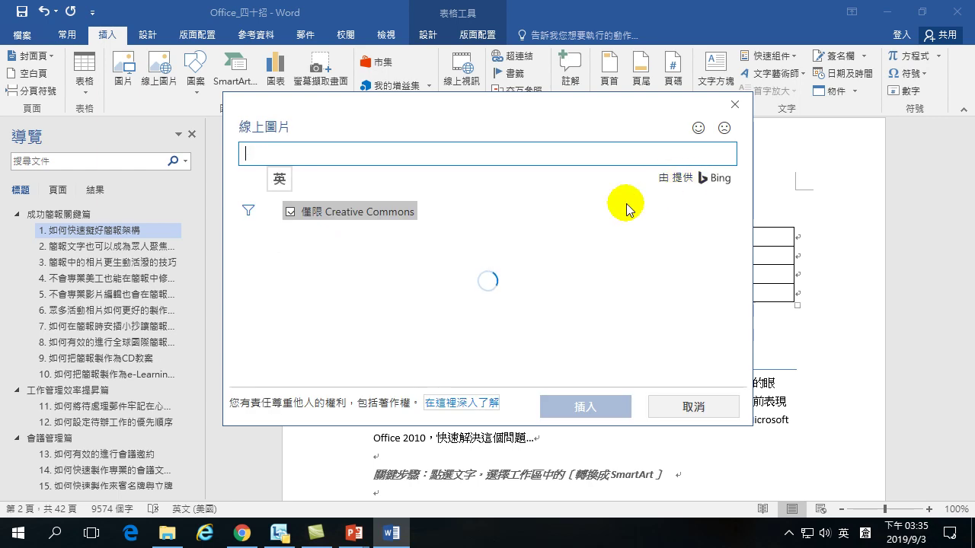
Insert the city buildings photo into the first cell, enlarging it to 10.99 × 14.65 cm.
{"action": "scroll", "coordinate": [449, 320], "scroll_direction": "down", "scroll_amount": 2}
{"action": "scroll", "coordinate": [459, 322], "scroll_direction": "down", "scroll_amount": 3}
{"action": "scroll", "coordinate": [466, 320], "scroll_direction": "up", "scroll_amount": 2}
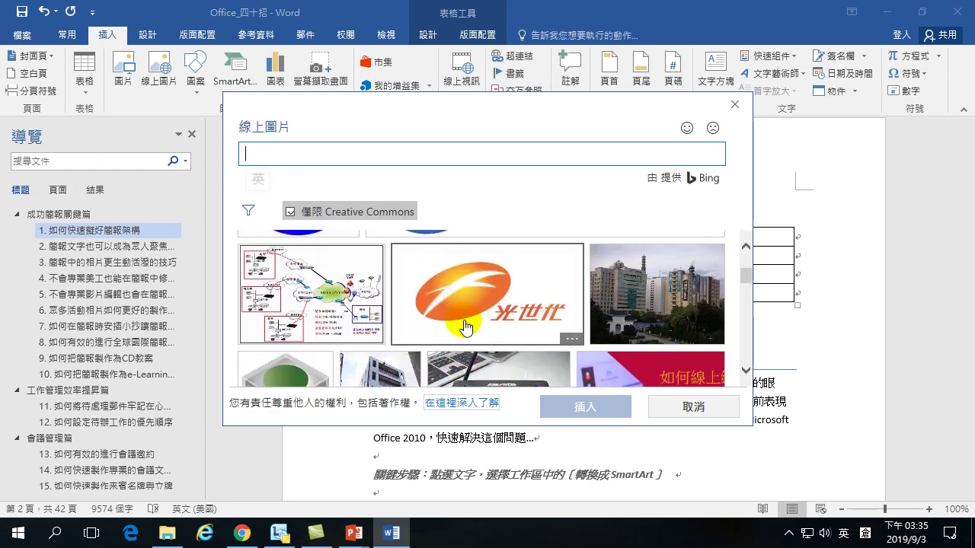
{"action": "left_click", "coordinate": [651, 294]}
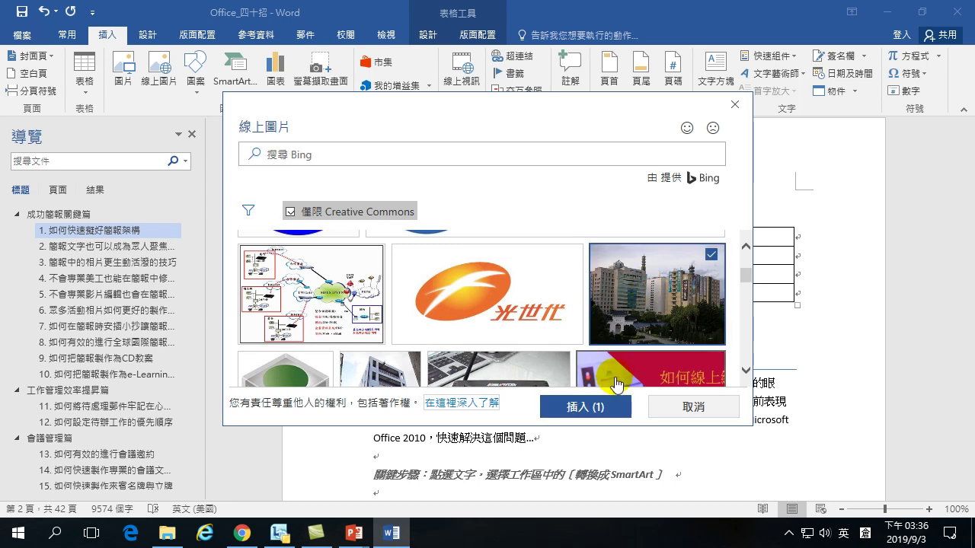
{"action": "left_click", "coordinate": [573, 409]}
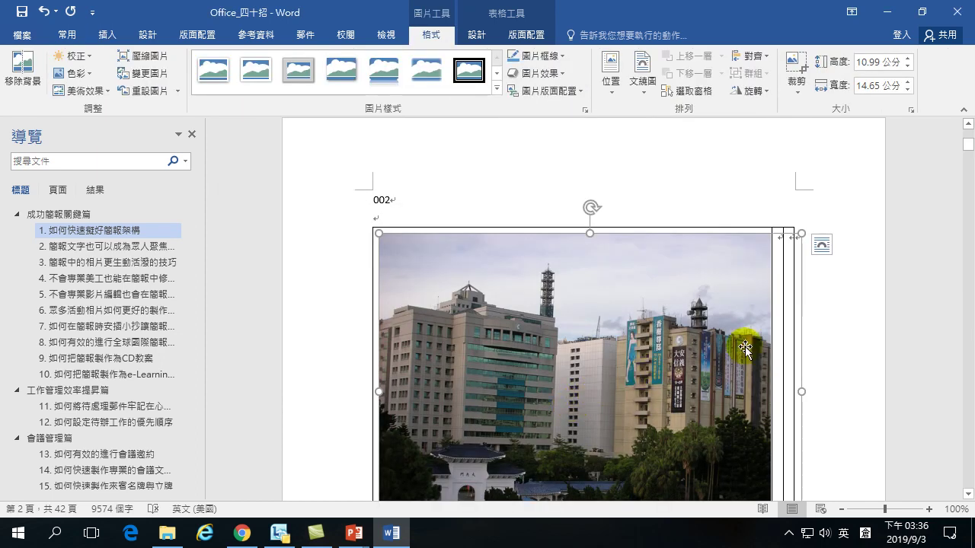
{"action": "left_click", "coordinate": [765, 303]}
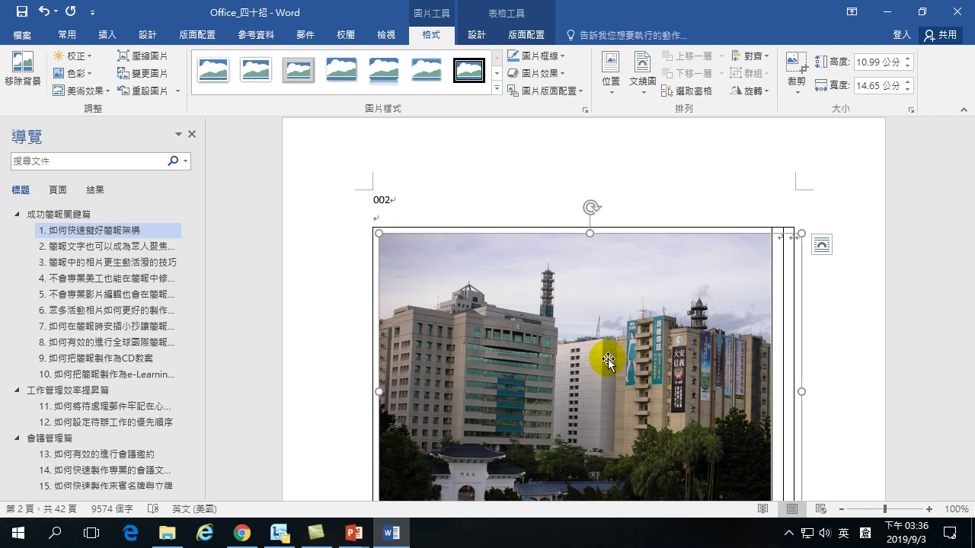
Delete the oversized photo and turn off Automatically resize to fit contents in Table Properties options.
{"action": "key", "text": "Delete"}
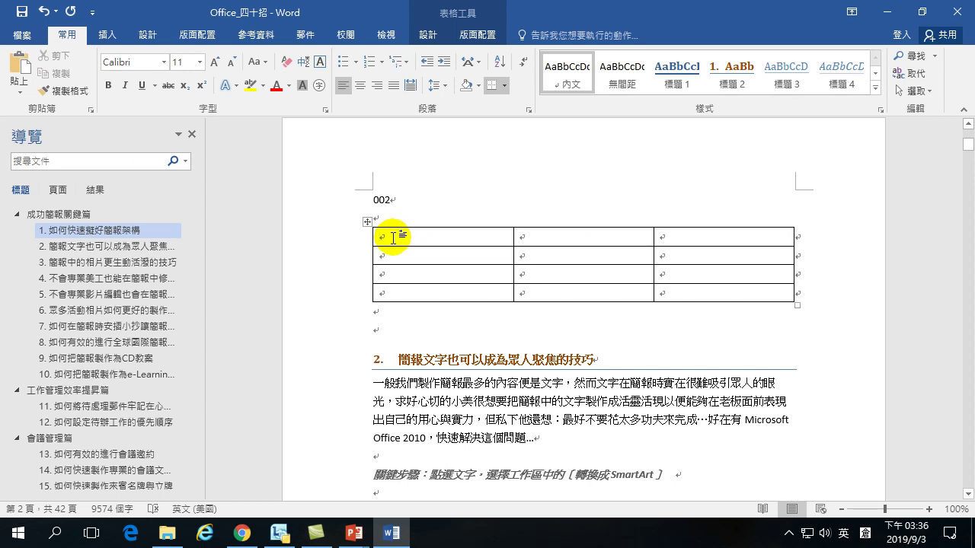
{"action": "left_click", "coordinate": [480, 35]}
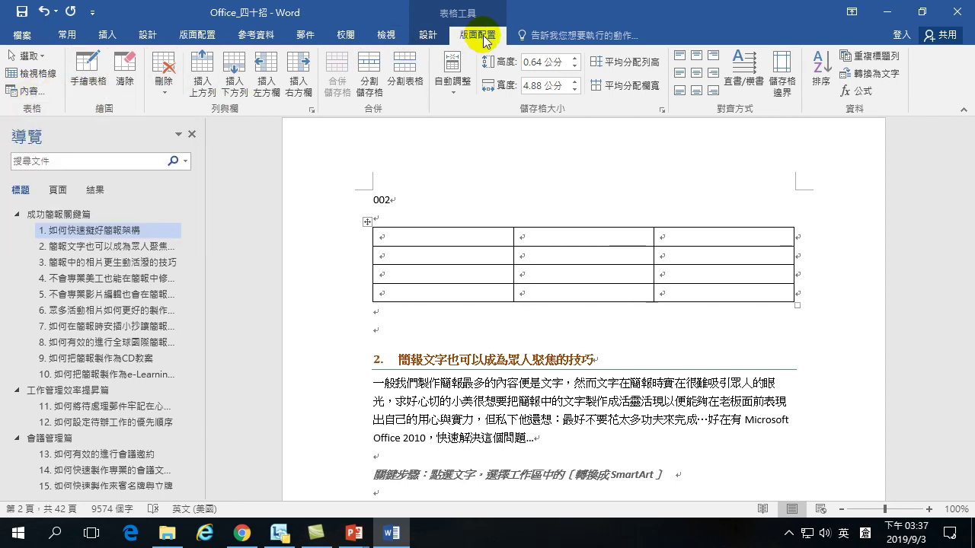
{"action": "left_click", "coordinate": [34, 92]}
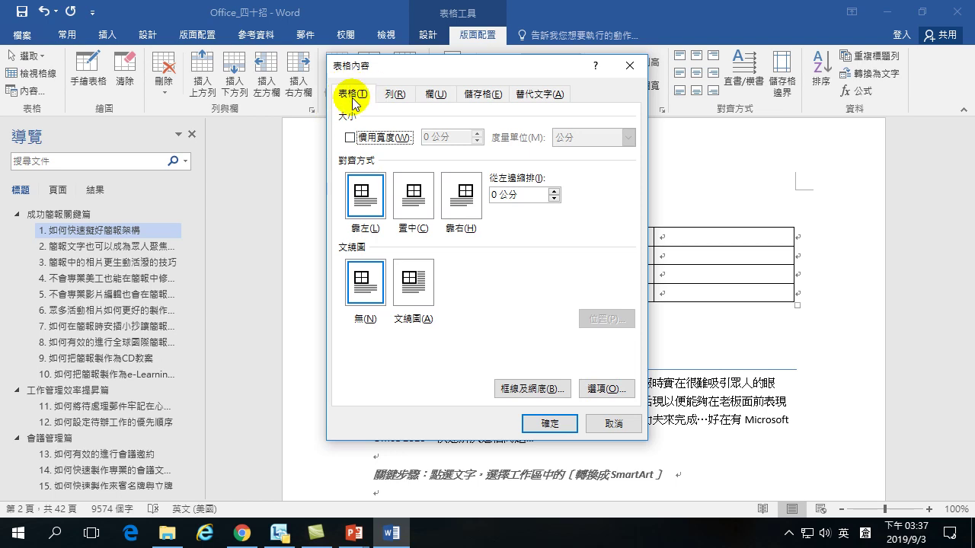
{"action": "left_click", "coordinate": [597, 386]}
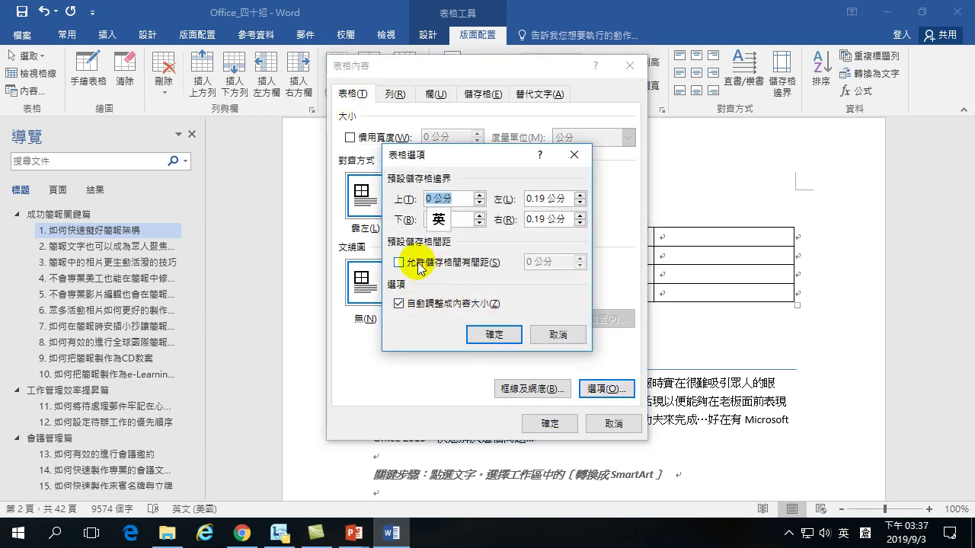
{"action": "left_click", "coordinate": [399, 307]}
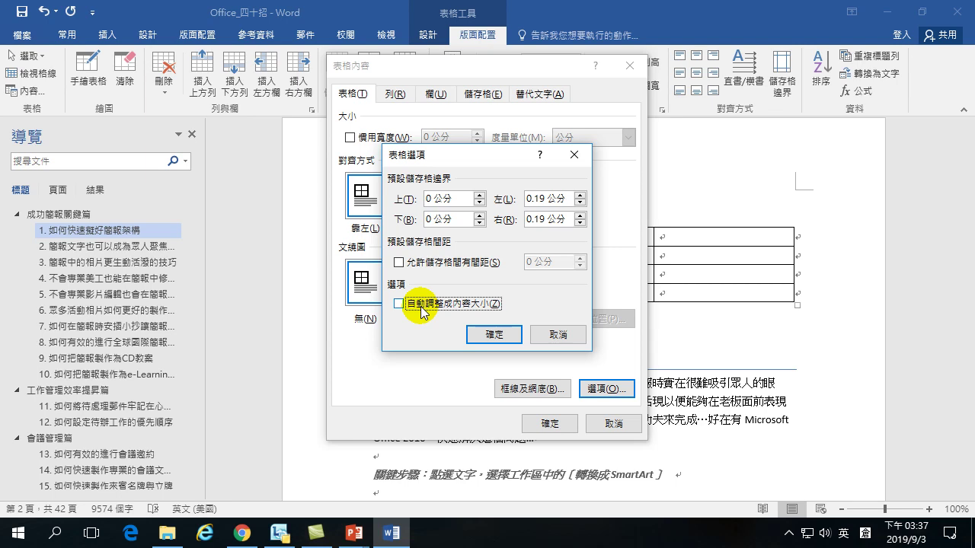
{"action": "left_click", "coordinate": [492, 334]}
{"action": "left_click", "coordinate": [548, 424]}
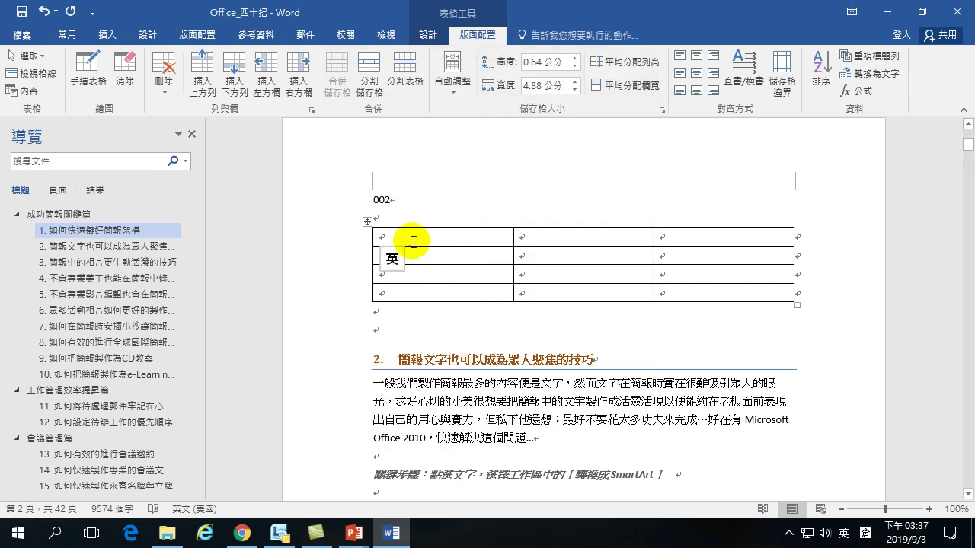
Search online pictures for 中華電信 and insert the building photo, now fitted at 3.37 × 4.5 cm.
{"action": "left_click", "coordinate": [104, 38]}
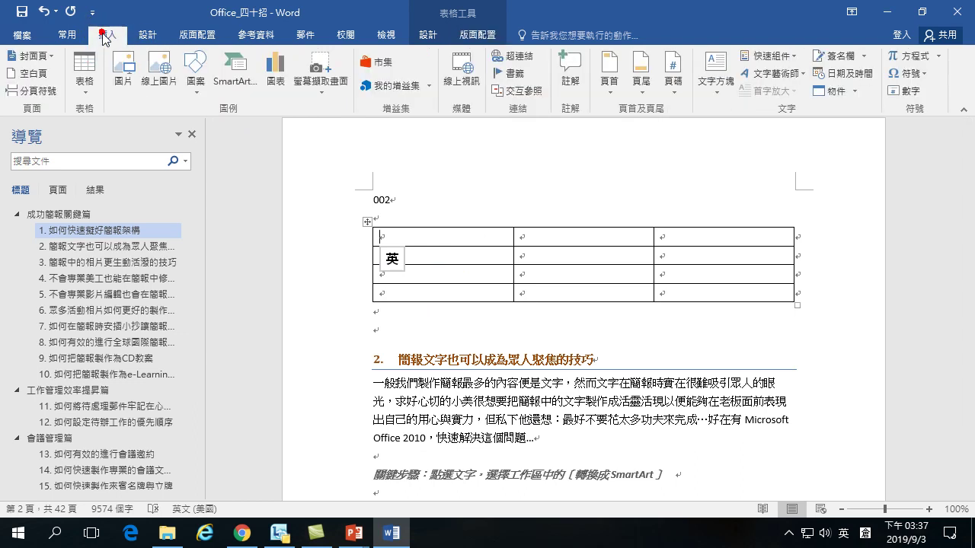
{"action": "left_click", "coordinate": [196, 67]}
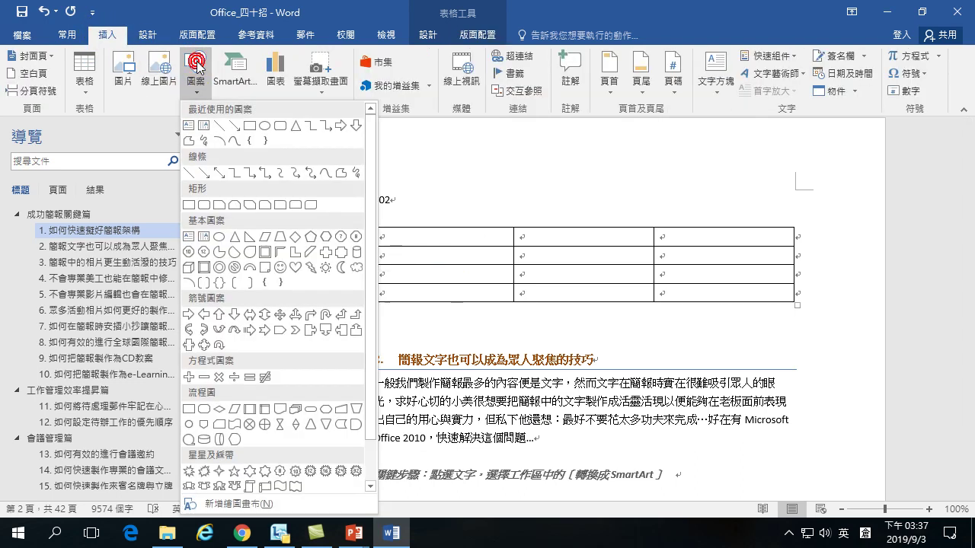
{"action": "left_click", "coordinate": [159, 70]}
{"action": "left_click", "coordinate": [571, 183]}
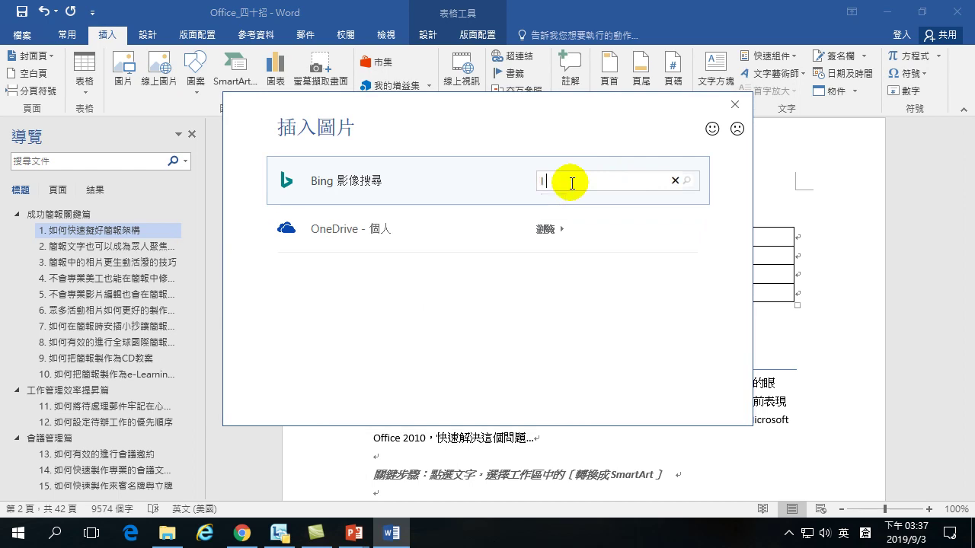
{"action": "type", "text": "中華電人卜一口"}
{"action": "key", "text": "space"}
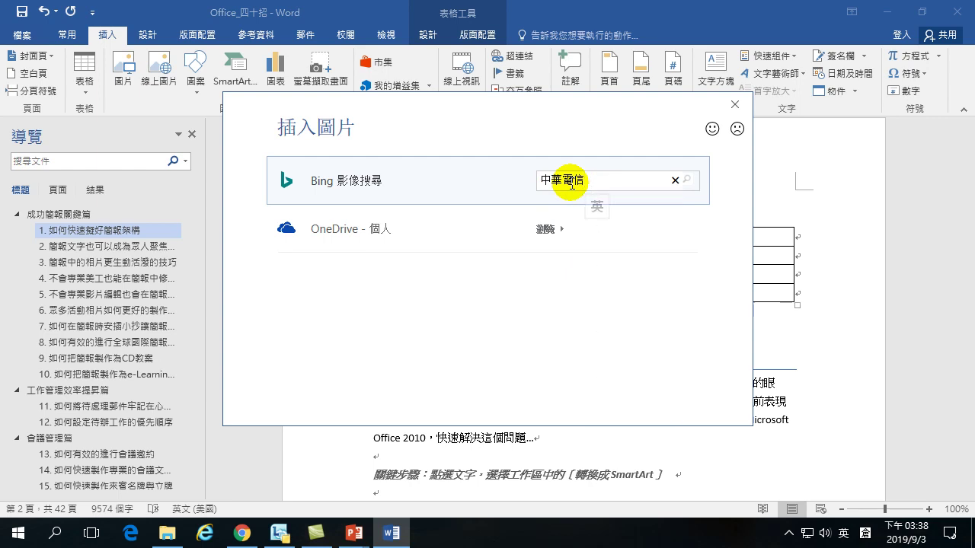
{"action": "left_click", "coordinate": [686, 180]}
{"action": "scroll", "coordinate": [625, 243], "scroll_direction": "down", "scroll_amount": 3}
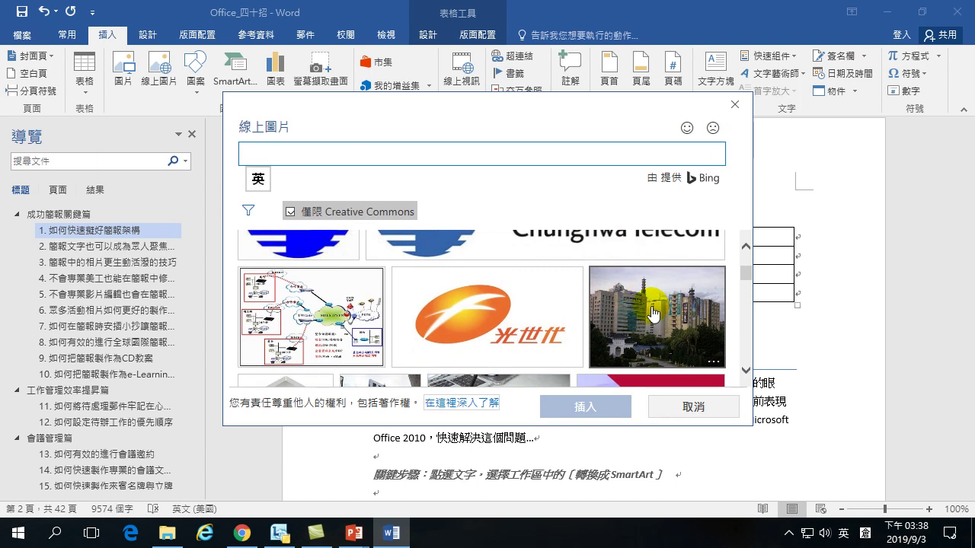
{"action": "left_click", "coordinate": [652, 313]}
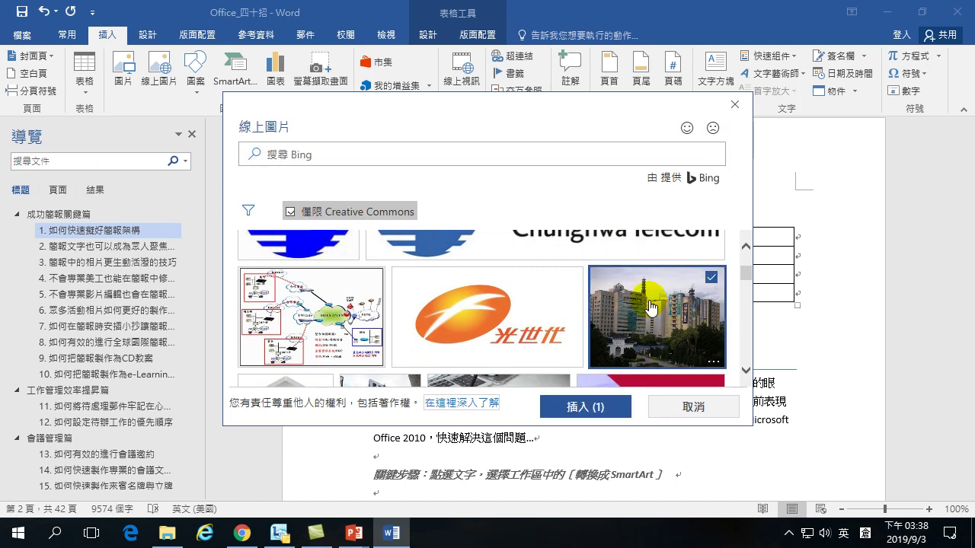
{"action": "left_click", "coordinate": [592, 401]}
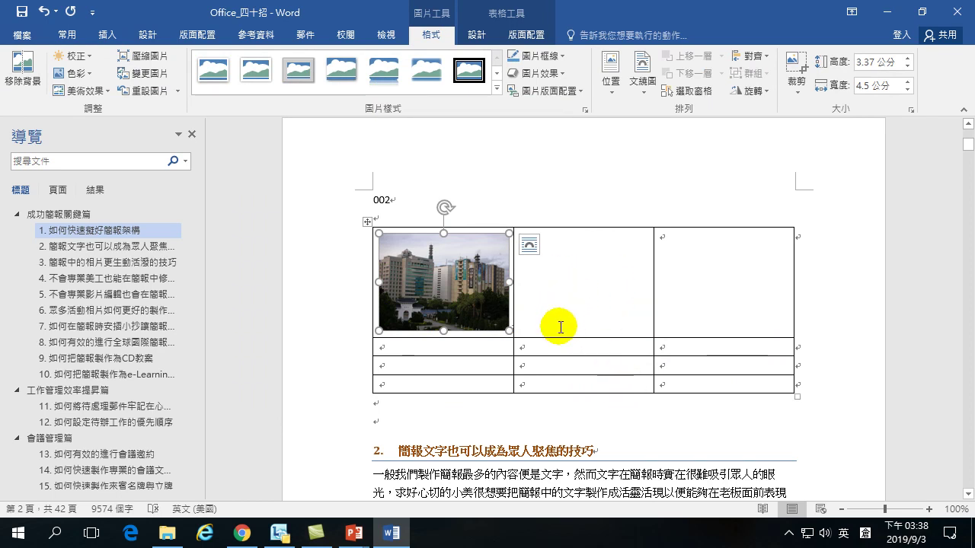
Move into the second row and search online pictures for hinet.
{"action": "left_click", "coordinate": [539, 348]}
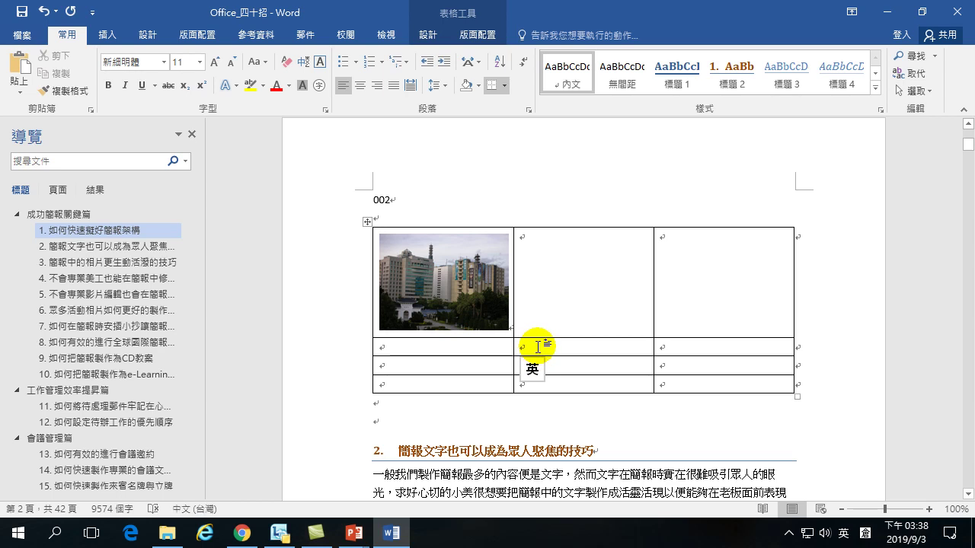
{"action": "left_click", "coordinate": [107, 34]}
{"action": "left_click", "coordinate": [159, 70]}
{"action": "left_click", "coordinate": [563, 181]}
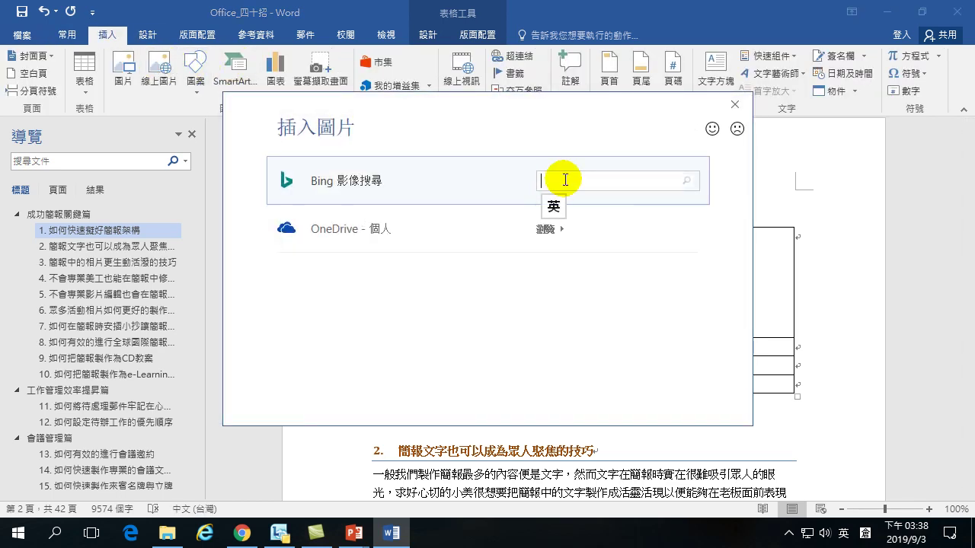
{"action": "key", "text": "shift"}
{"action": "type", "text": "竹戈"}
{"action": "type", "text": "金水廿"}
{"action": "key", "text": "Escape"}
{"action": "key", "text": "shift"}
{"action": "type", "text": "hinet"}
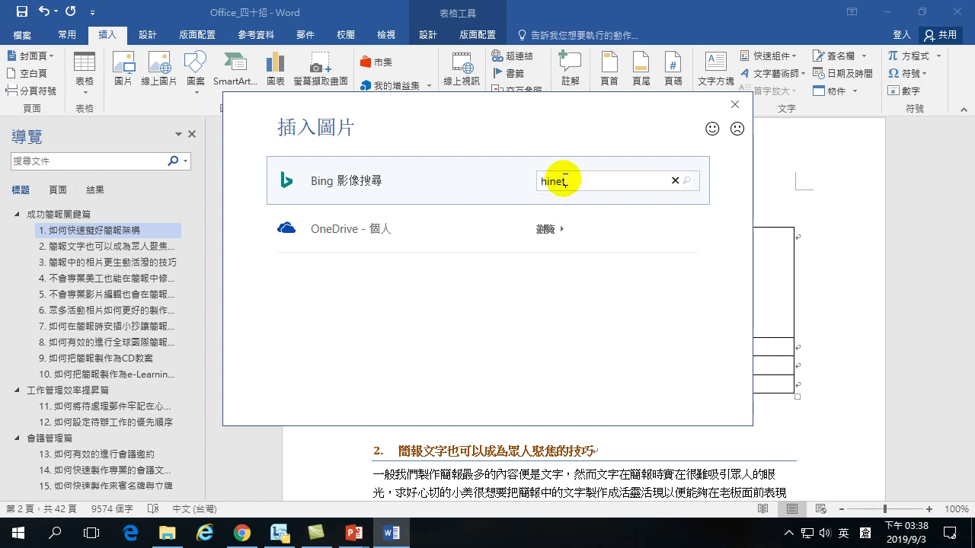
{"action": "left_click", "coordinate": [687, 181]}
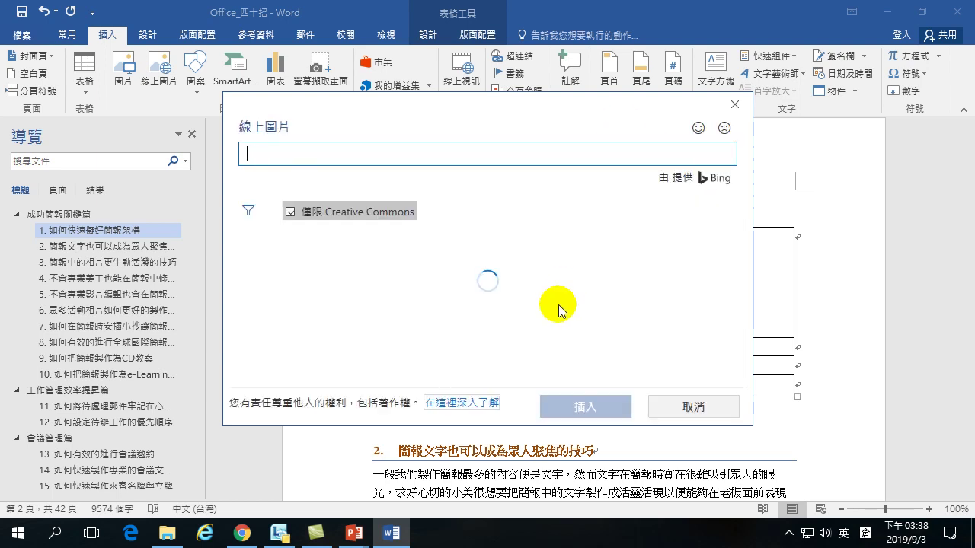
Insert the desk-and-computer photo from the hinet results.
{"action": "scroll", "coordinate": [512, 311], "scroll_direction": "down", "scroll_amount": 2}
{"action": "scroll", "coordinate": [512, 310], "scroll_direction": "up", "scroll_amount": 1}
{"action": "left_click", "coordinate": [327, 297]}
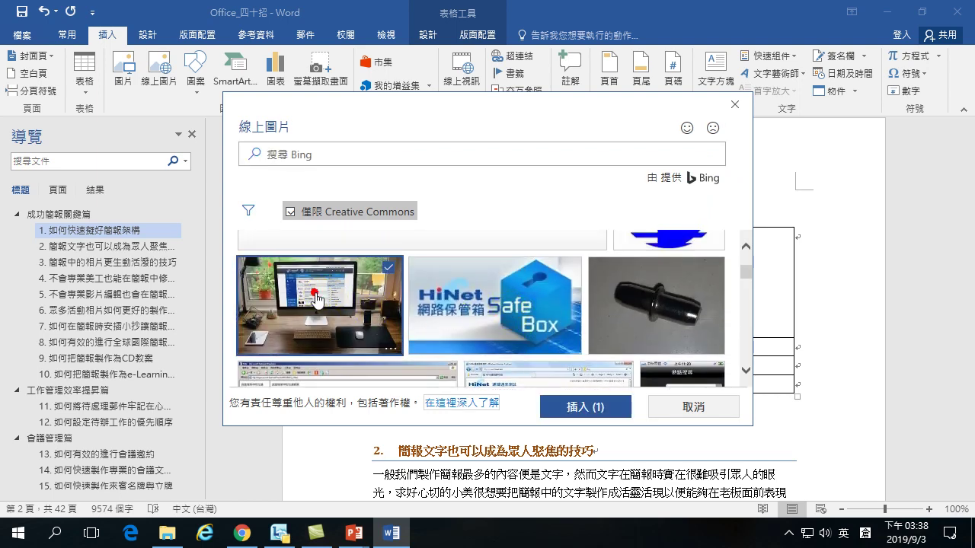
{"action": "left_click", "coordinate": [562, 411]}
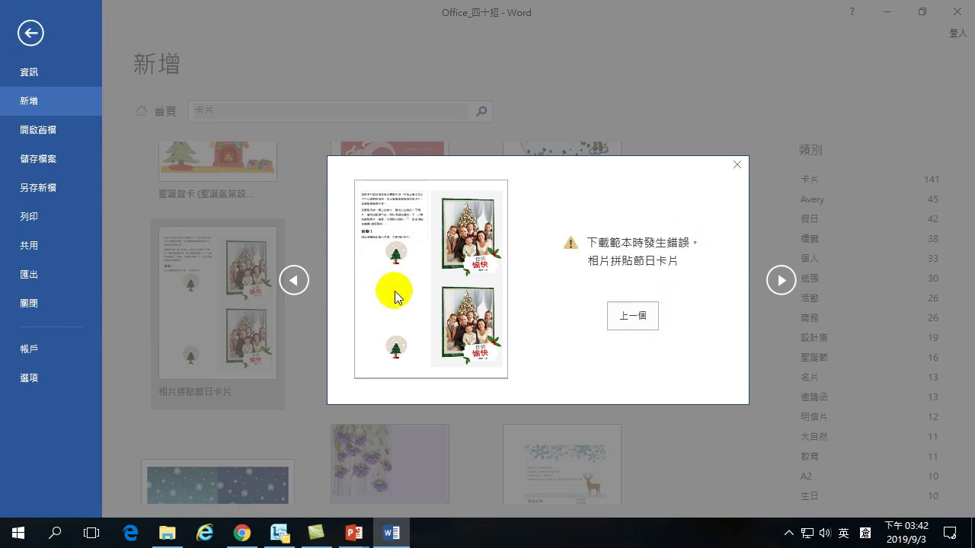
Exit the template gallery back to the document with the desk photo in the centre cell.
{"action": "left_click", "coordinate": [29, 36]}
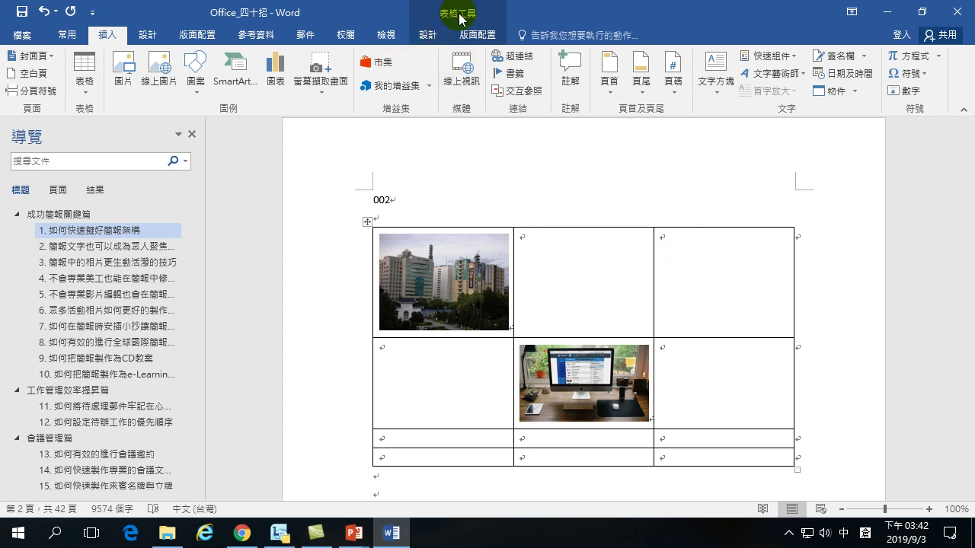
Clear 自動調整成內容大小 in the table options so cells keep a fixed size, then click into the top-right cell.
{"action": "left_click", "coordinate": [474, 35]}
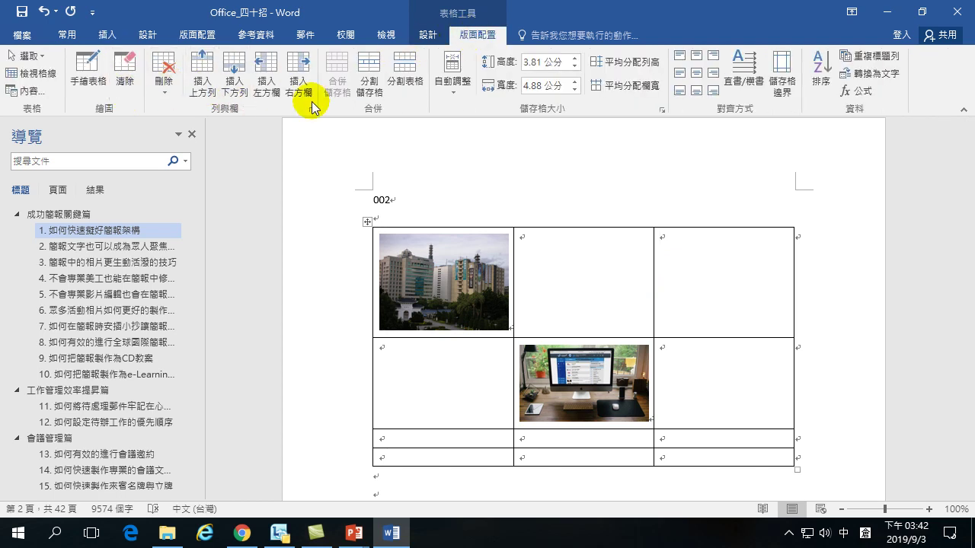
{"action": "left_click", "coordinate": [27, 91]}
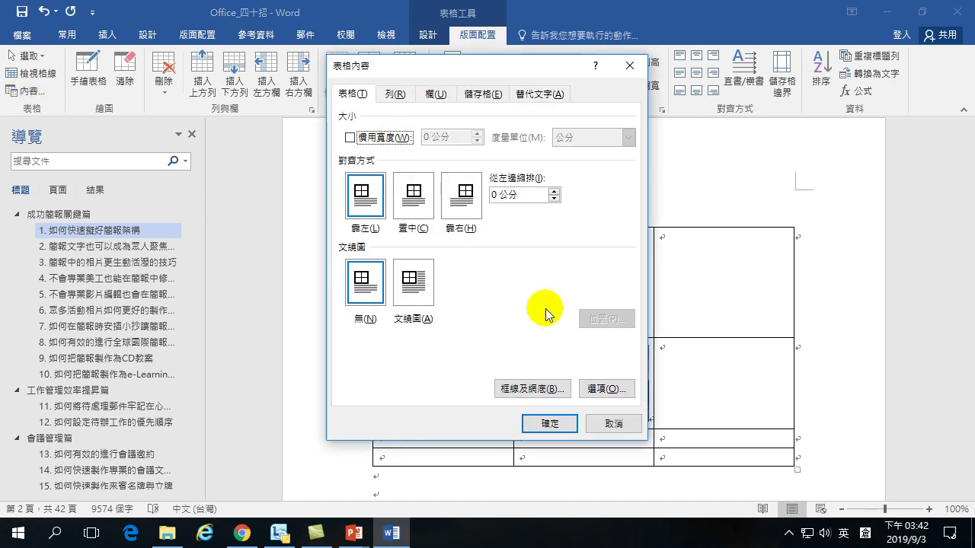
{"action": "left_click", "coordinate": [605, 388]}
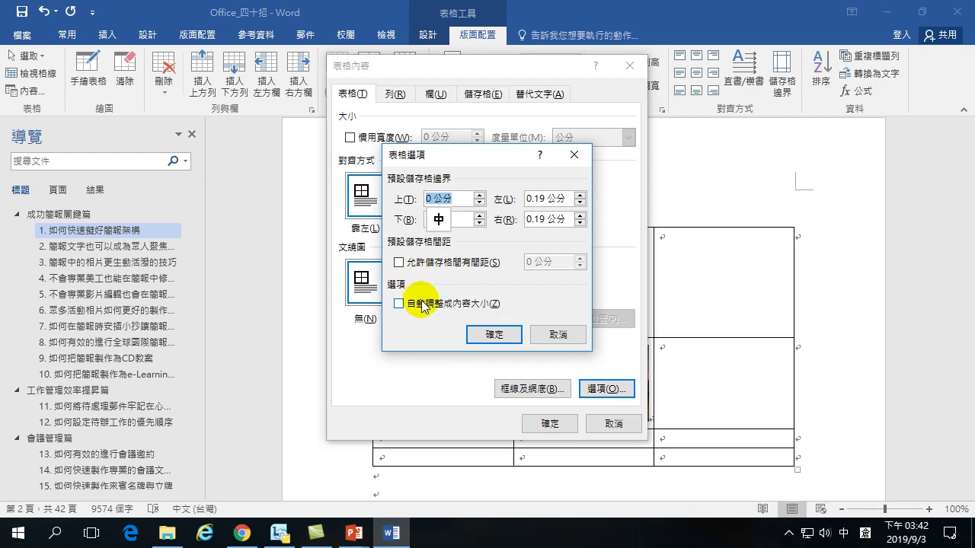
{"action": "left_click", "coordinate": [494, 335]}
{"action": "left_click", "coordinate": [550, 424]}
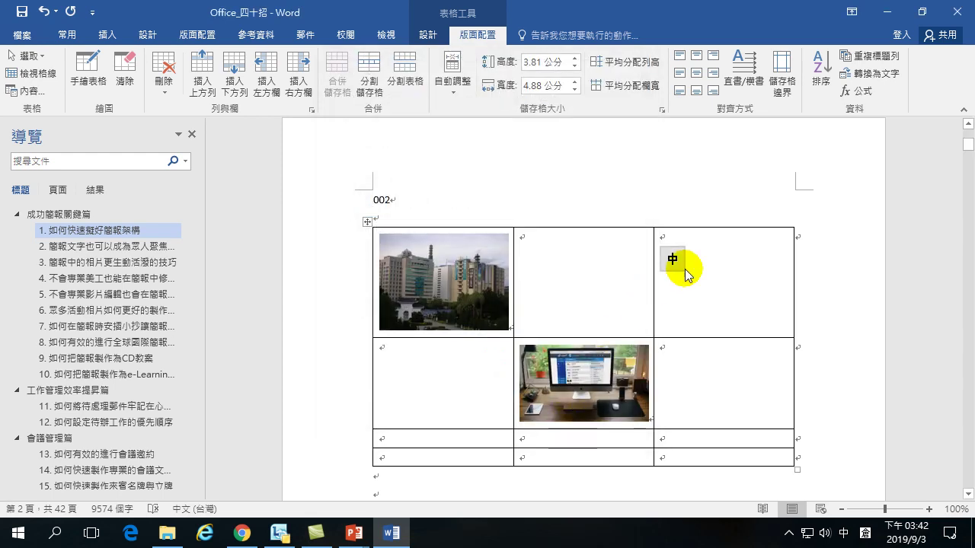
{"action": "left_click", "coordinate": [708, 262]}
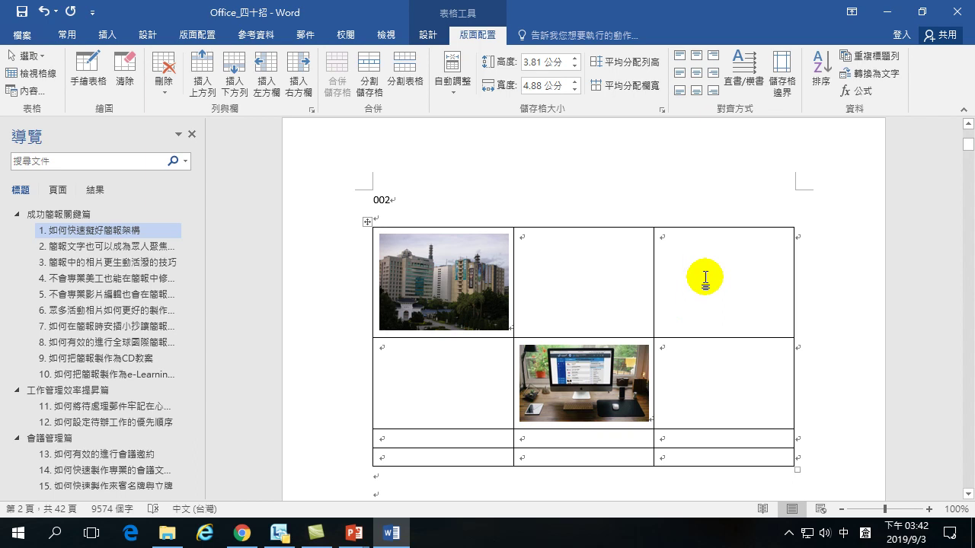
{"action": "scroll", "coordinate": [685, 289], "scroll_direction": "down", "scroll_amount": 4}
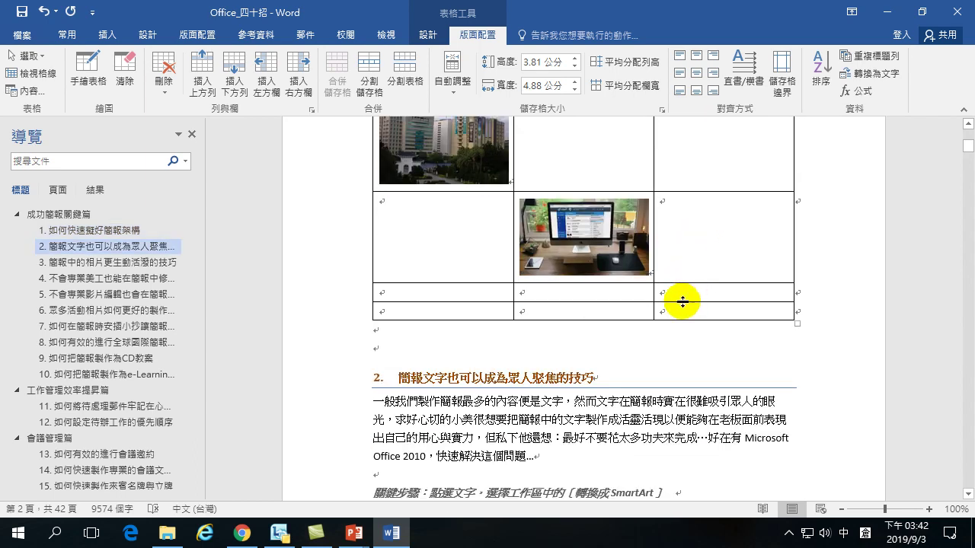
{"action": "scroll", "coordinate": [685, 302], "scroll_direction": "up", "scroll_amount": 3}
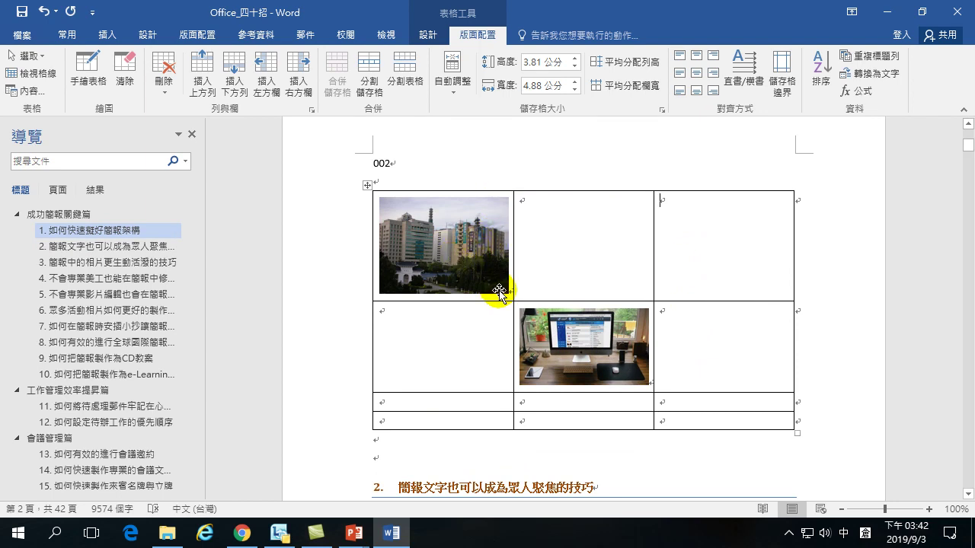
{"action": "scroll", "coordinate": [488, 292], "scroll_direction": "down", "scroll_amount": 5}
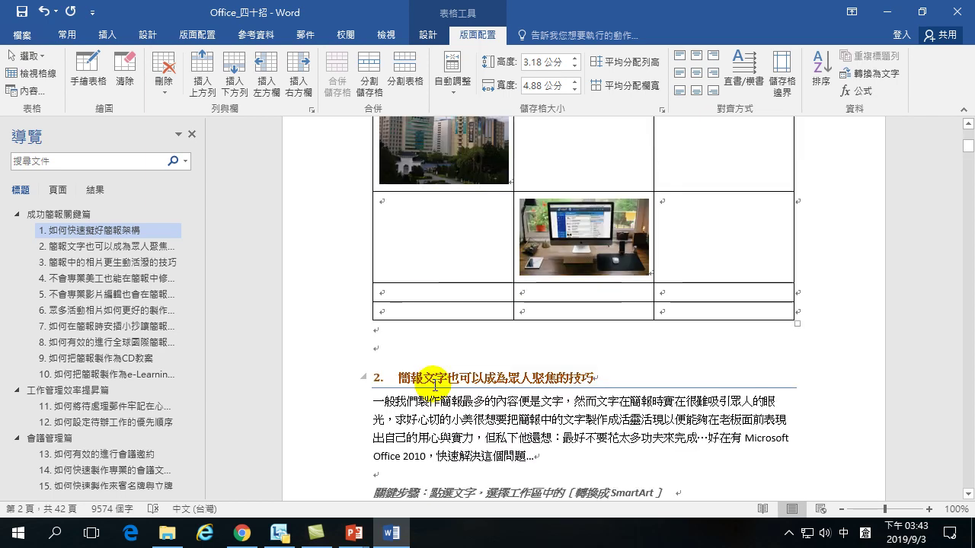
{"action": "scroll", "coordinate": [435, 254], "scroll_direction": "up", "scroll_amount": 8}
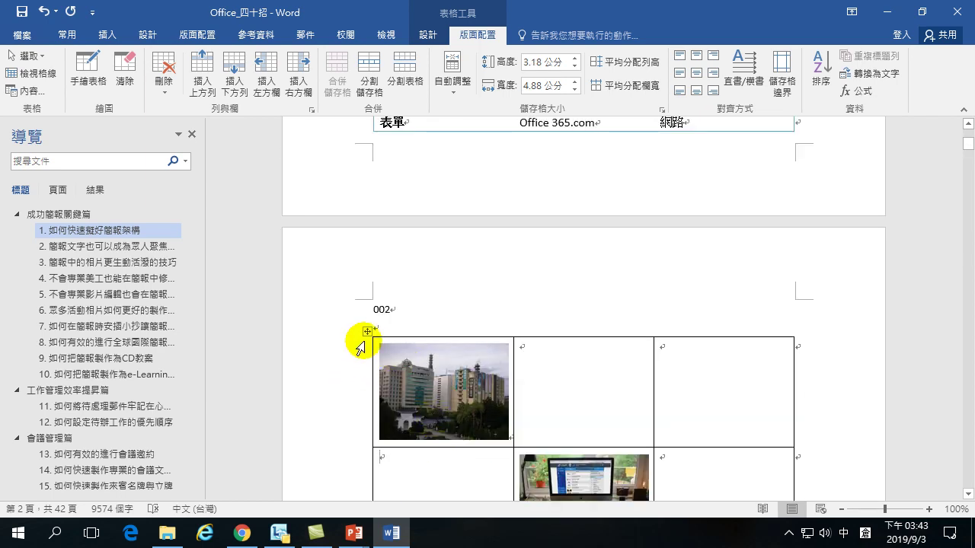
{"action": "scroll", "coordinate": [427, 252], "scroll_direction": "up", "scroll_amount": 4}
{"action": "scroll", "coordinate": [422, 273], "scroll_direction": "up", "scroll_amount": 10}
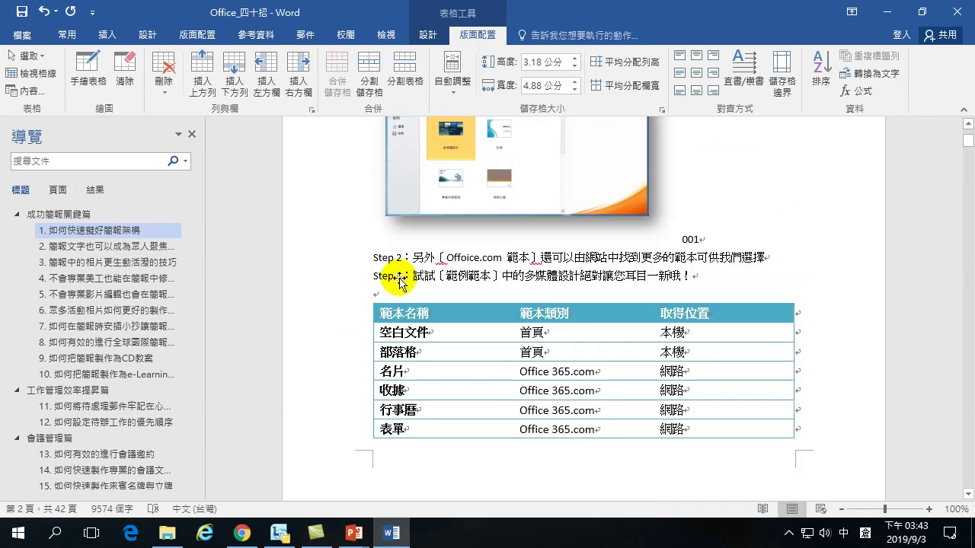
{"action": "left_click", "coordinate": [426, 220]}
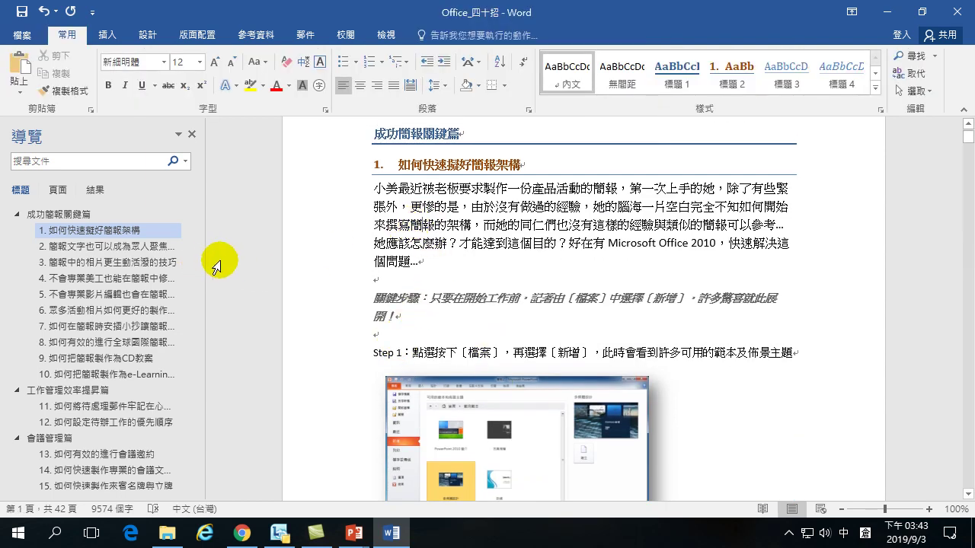
Look over the Office 2016 presentation in PowerPoint, then bring the Office_四十招 Word document back to the front.
{"action": "mouse_move", "coordinate": [354, 533]}
{"action": "mouse_move", "coordinate": [397, 481]}
{"action": "left_click", "coordinate": [314, 481]}
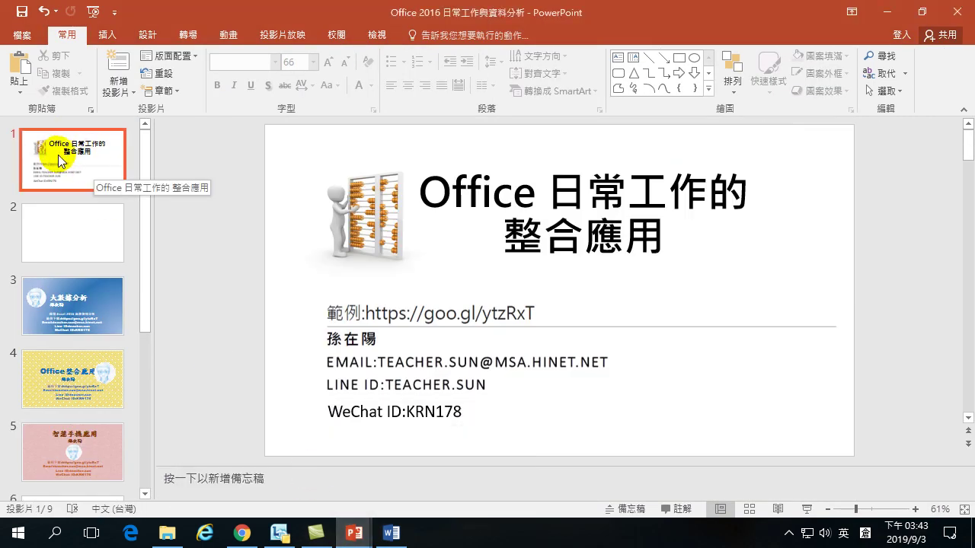
{"action": "mouse_move", "coordinate": [355, 533]}
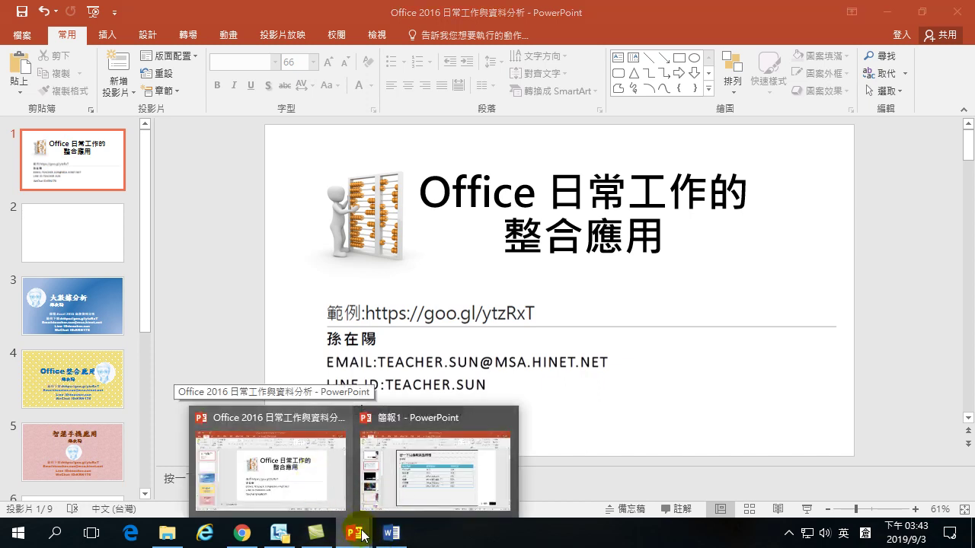
{"action": "left_click", "coordinate": [390, 533]}
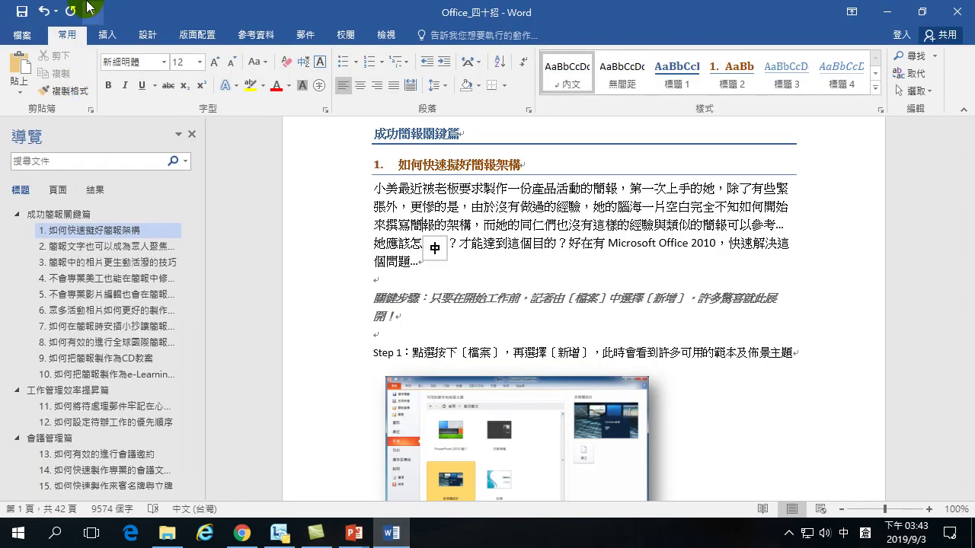
Add 傳送到 Microsoft PowerPoint from 不在功能區的命令 to the Quick Access Toolbar and try it on the document.
{"action": "left_click", "coordinate": [22, 35]}
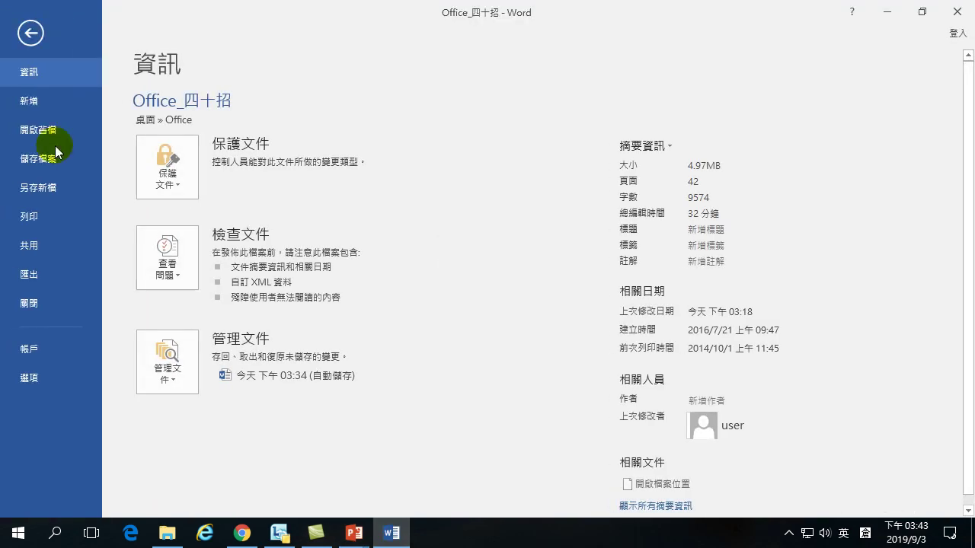
{"action": "left_click", "coordinate": [29, 376]}
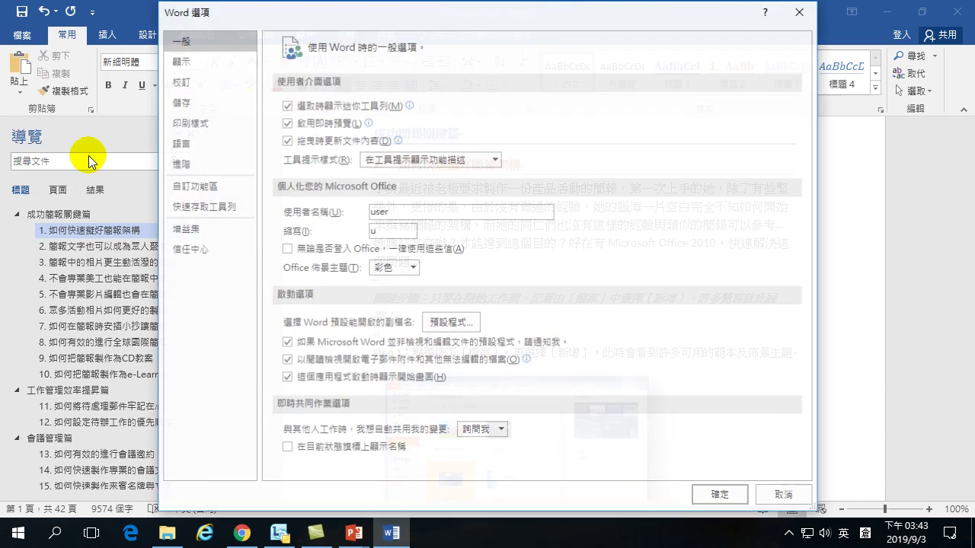
{"action": "left_click", "coordinate": [199, 209]}
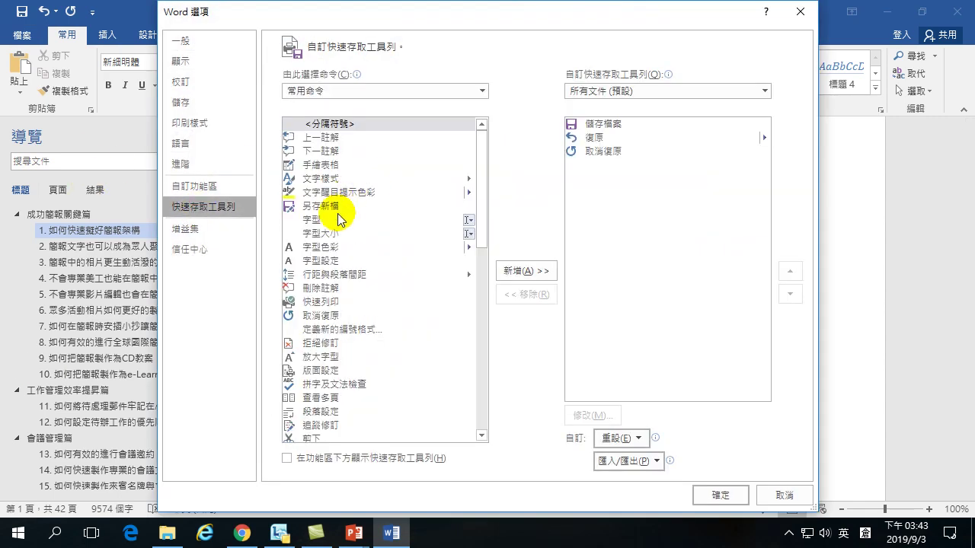
{"action": "left_click", "coordinate": [366, 92]}
{"action": "left_click", "coordinate": [354, 123]}
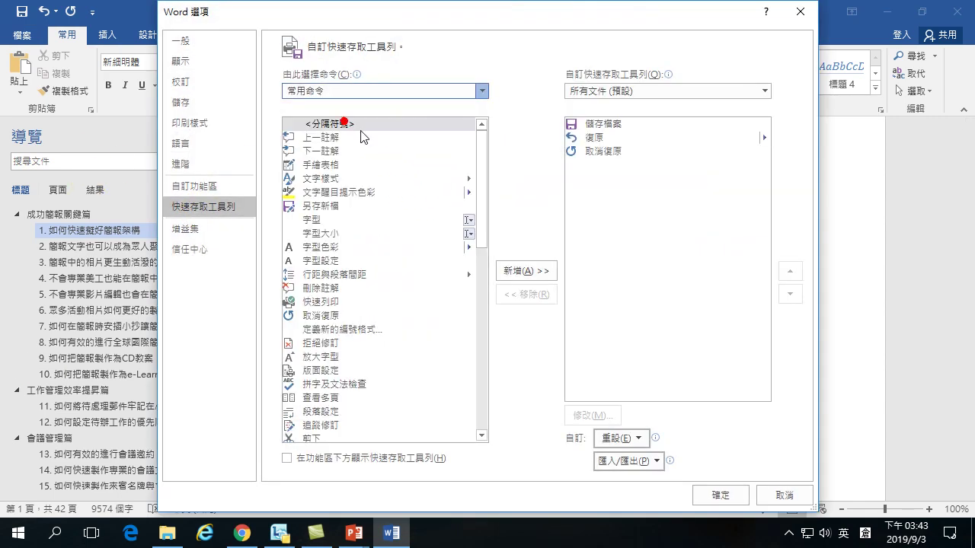
{"action": "left_click_drag", "start_coordinate": [479, 141], "coordinate": [484, 343]}
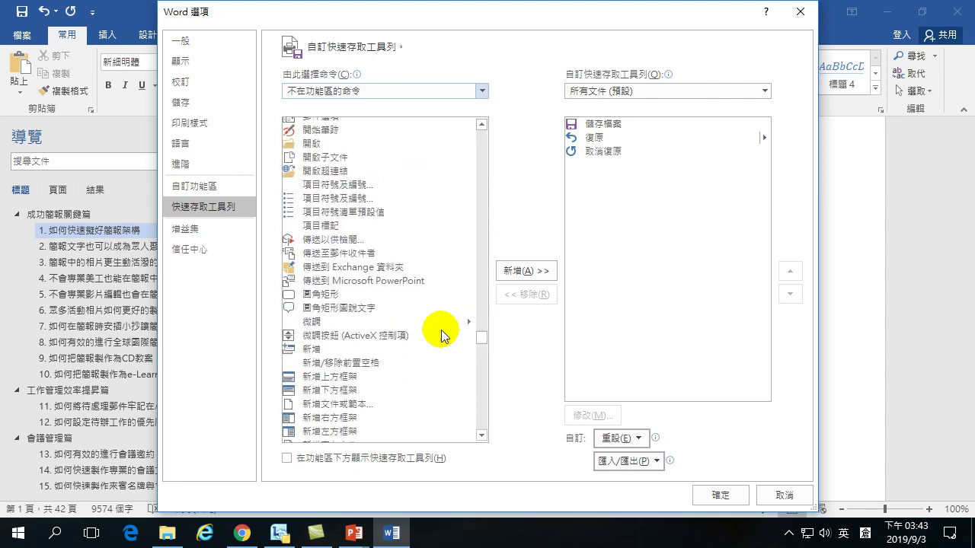
{"action": "left_click", "coordinate": [367, 280]}
{"action": "left_click", "coordinate": [515, 271]}
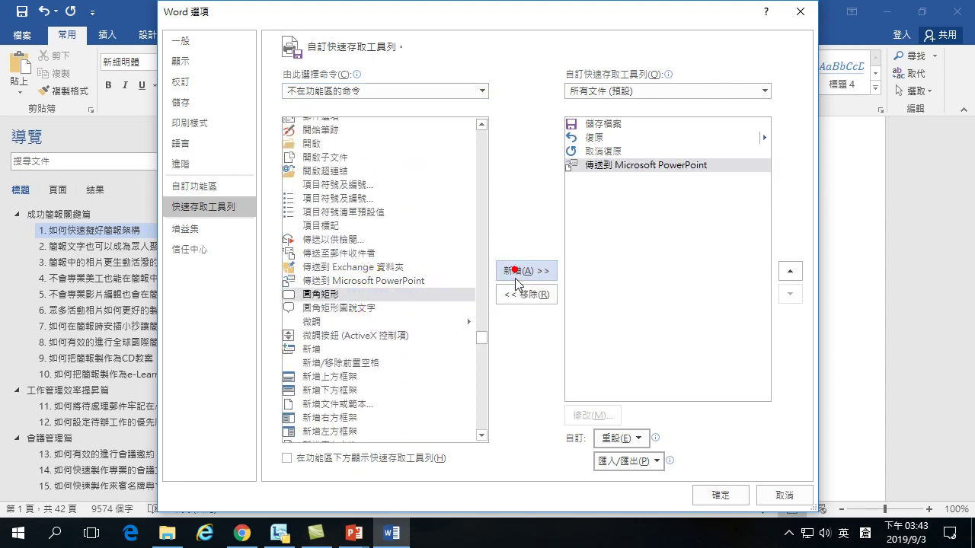
{"action": "left_click", "coordinate": [720, 494]}
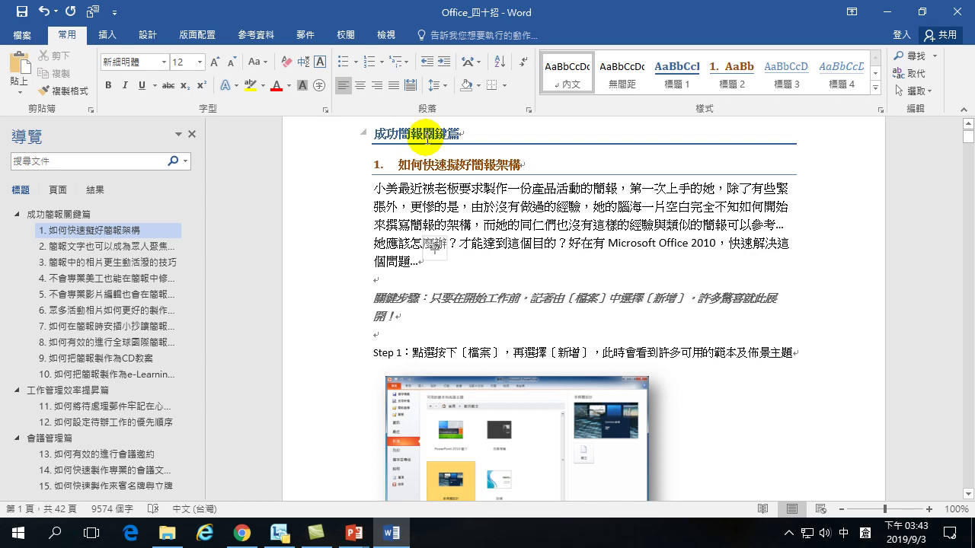
{"action": "left_click", "coordinate": [97, 14]}
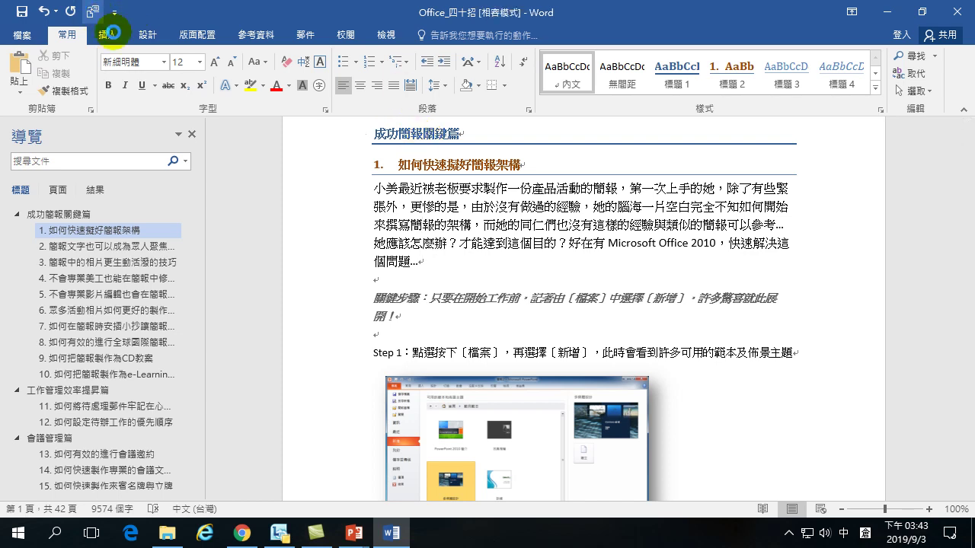
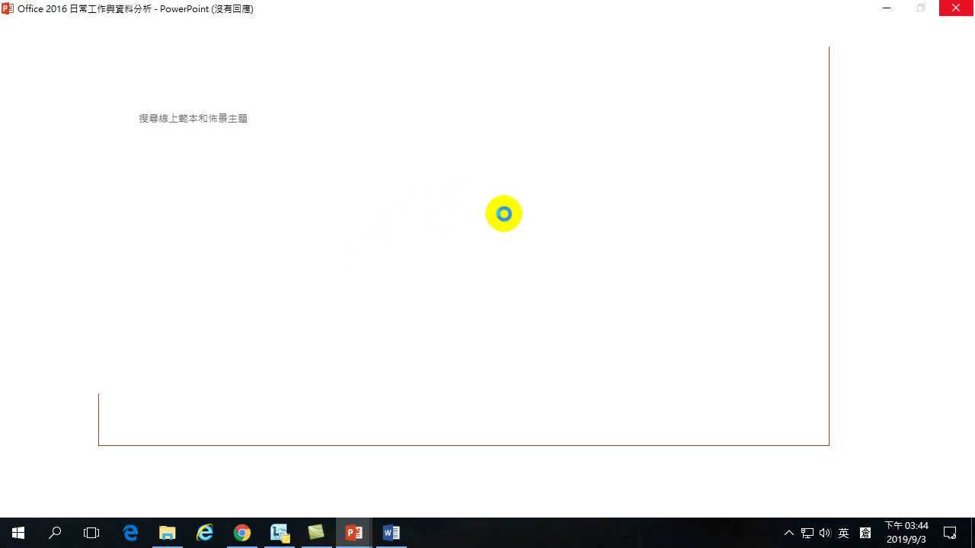
Switch to the 簡報2 PowerPoint window using the taskbar window previews.
{"action": "left_click", "coordinate": [353, 533]}
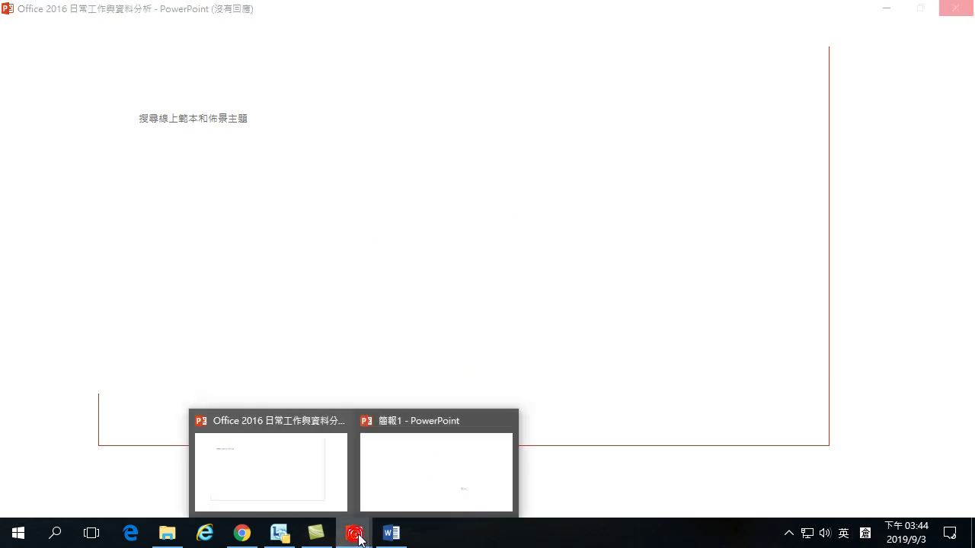
{"action": "left_click", "coordinate": [438, 415]}
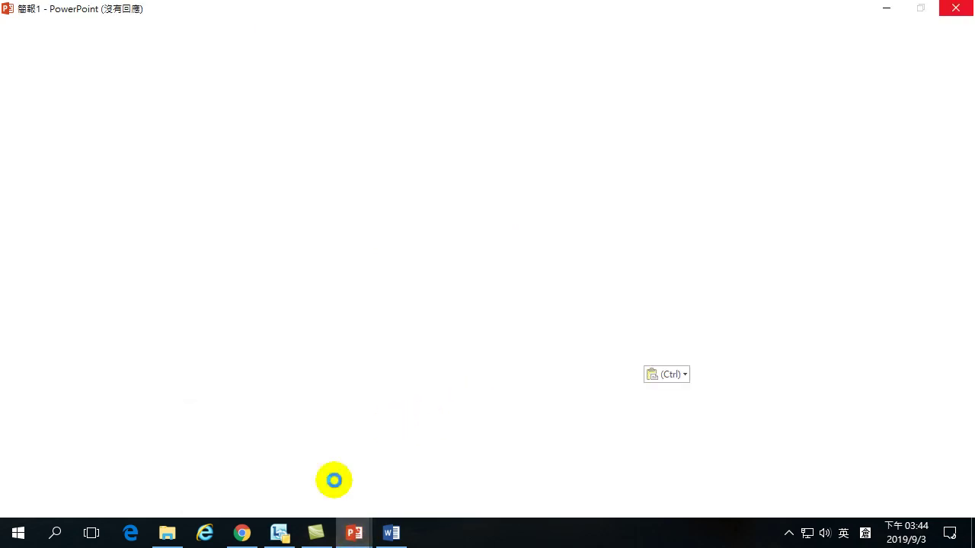
{"action": "left_click", "coordinate": [356, 533]}
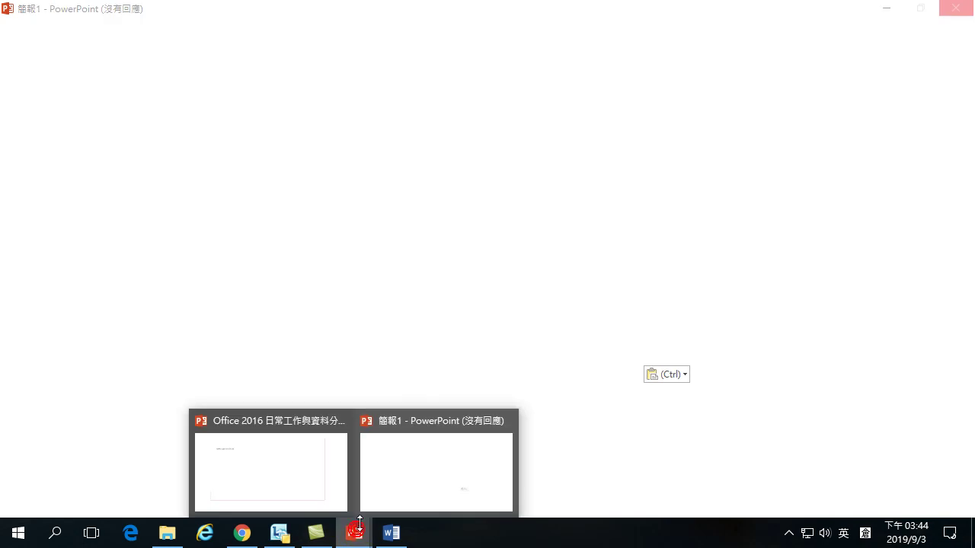
{"action": "left_click", "coordinate": [420, 417]}
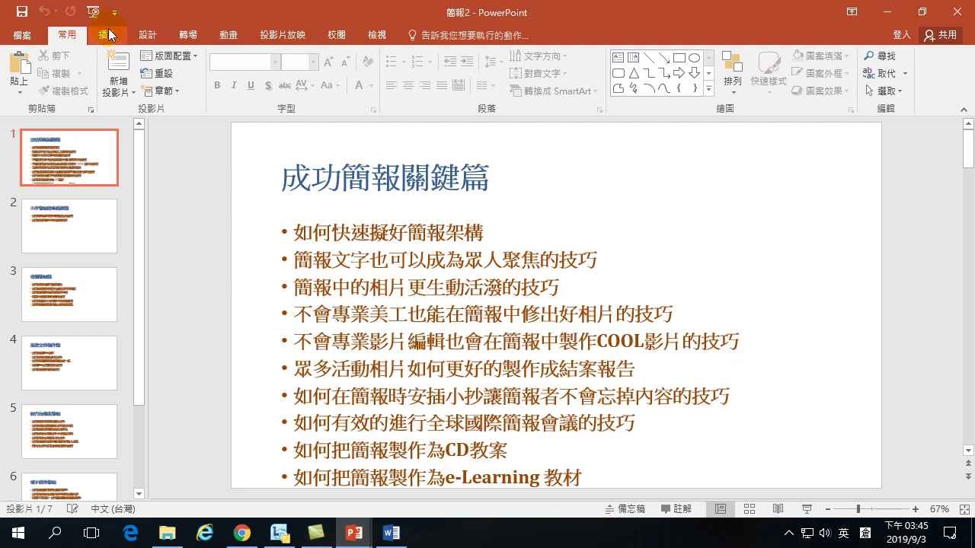
Create a new presentation from the 復古風募資簡報 online template.
{"action": "left_click", "coordinate": [23, 36]}
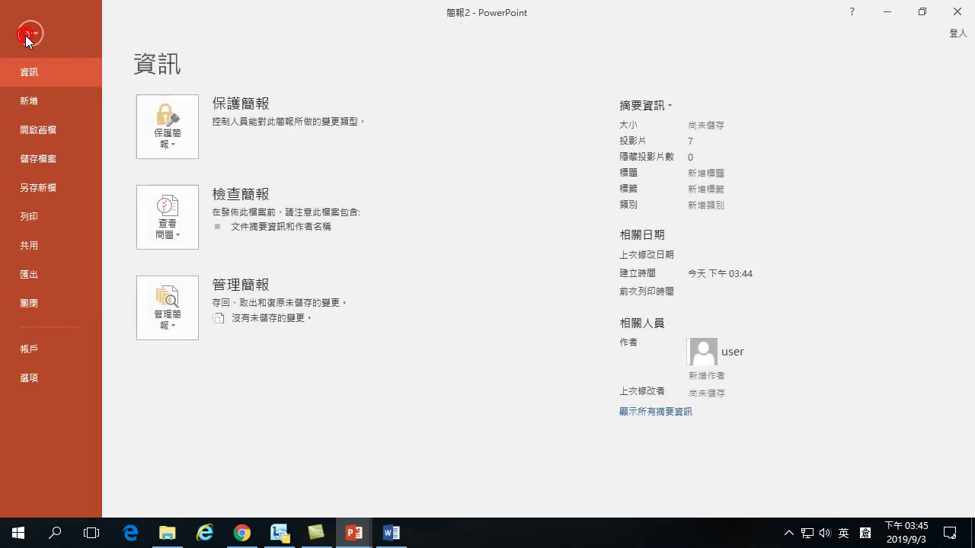
{"action": "left_click", "coordinate": [32, 100]}
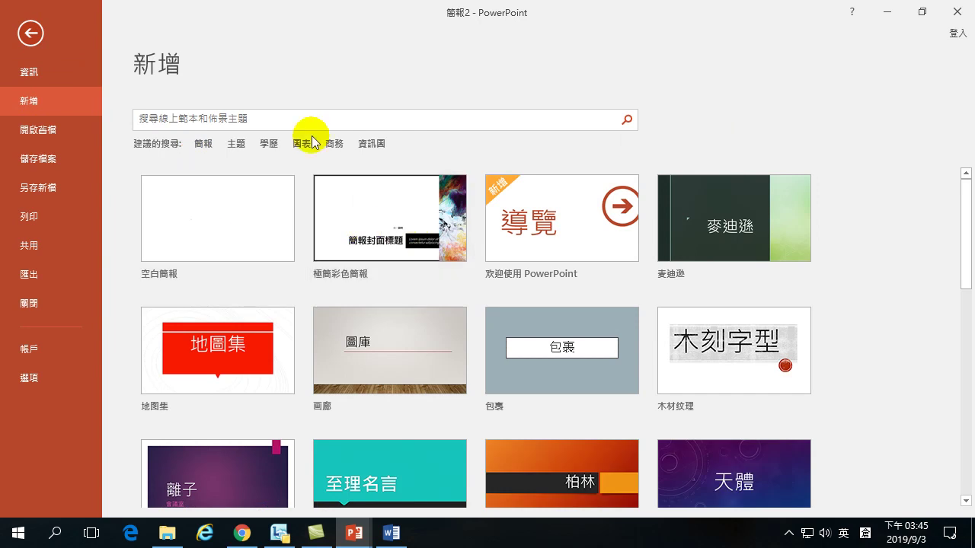
{"action": "left_click", "coordinate": [204, 147]}
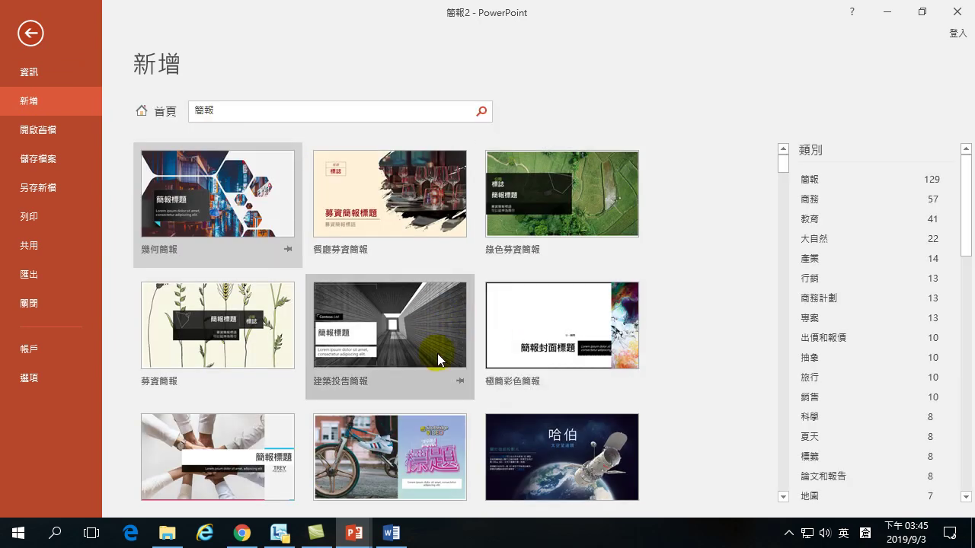
{"action": "scroll", "coordinate": [433, 337], "scroll_direction": "down", "scroll_amount": 2}
{"action": "left_click", "coordinate": [406, 306]}
{"action": "left_click", "coordinate": [648, 352]}
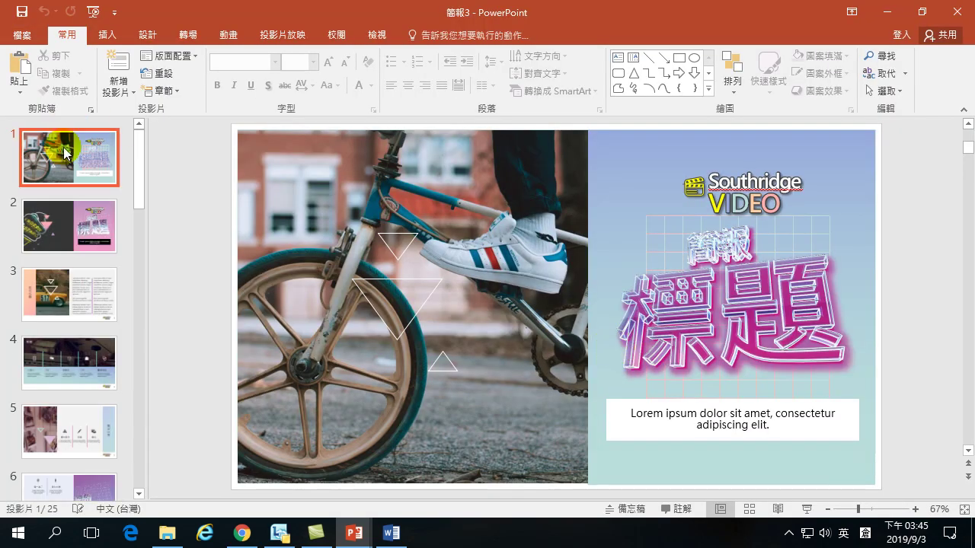
Copy the template's bike-photo title slide and paste it into 簡報2 as slide 1.
{"action": "right_click", "coordinate": [68, 149]}
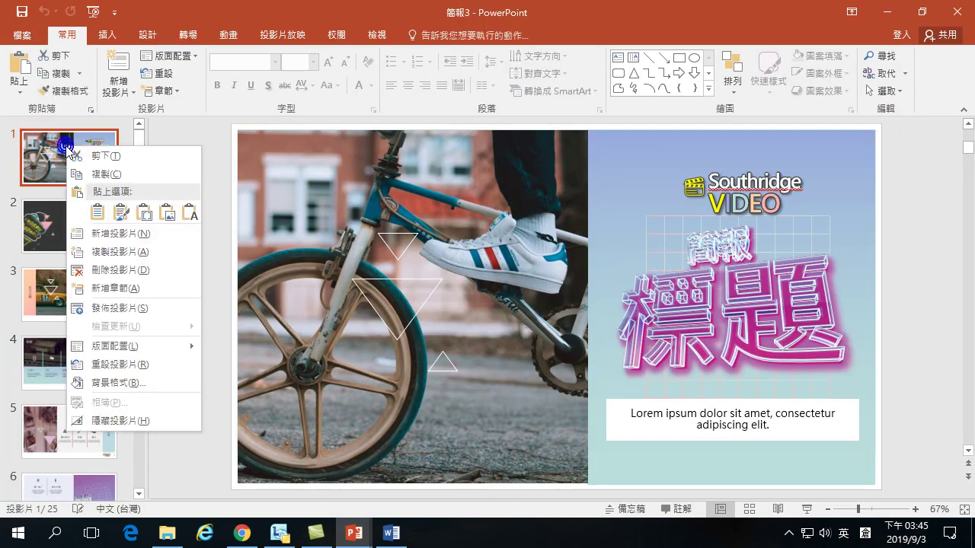
{"action": "left_click", "coordinate": [60, 74]}
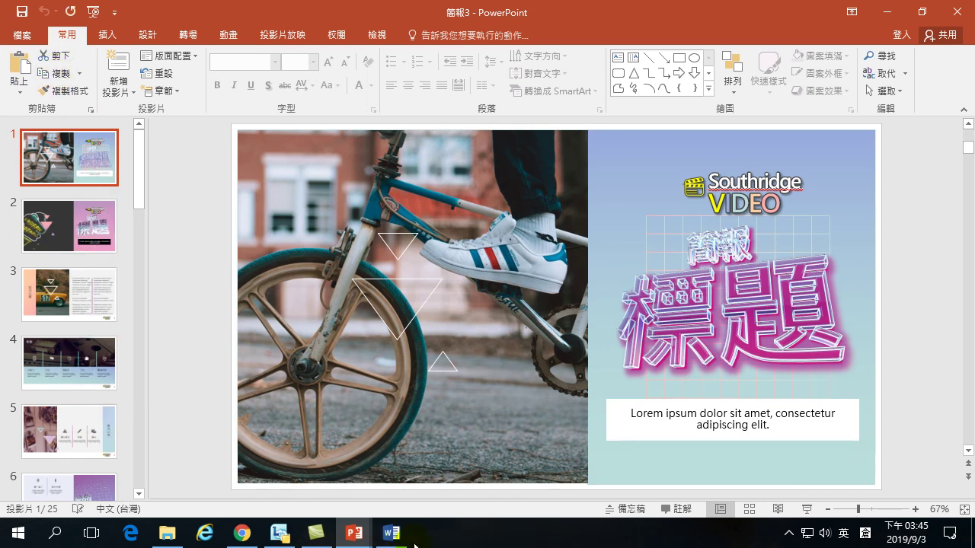
{"action": "left_click", "coordinate": [364, 535]}
{"action": "left_click", "coordinate": [450, 465]}
{"action": "left_click", "coordinate": [59, 126]}
{"action": "left_click", "coordinate": [19, 67]}
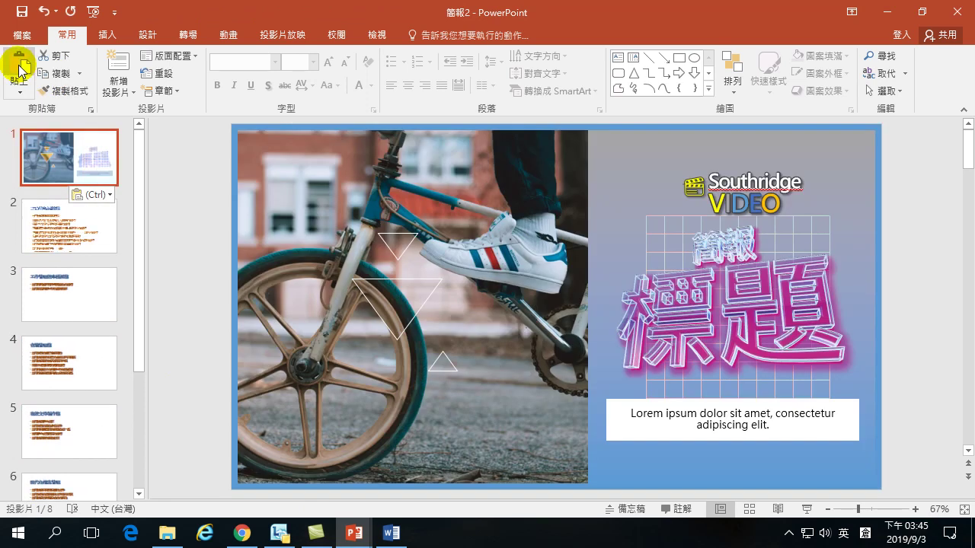
{"action": "left_click", "coordinate": [53, 217]}
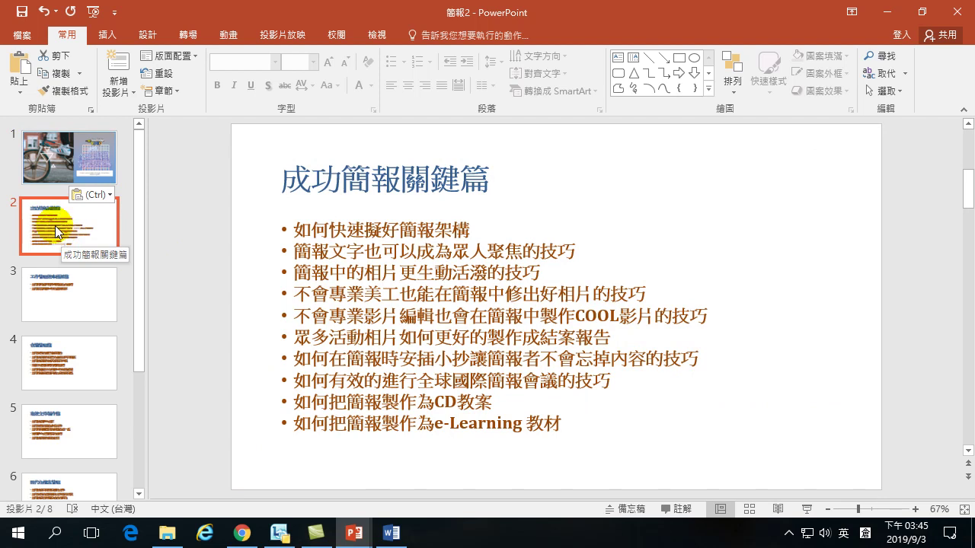
Insert a new slide at position 2 and select the 成功簡報關鍵篇 title on slide 3.
{"action": "left_click", "coordinate": [125, 70]}
{"action": "left_click_drag", "start_coordinate": [87, 289], "coordinate": [73, 228]}
{"action": "left_click", "coordinate": [83, 287]}
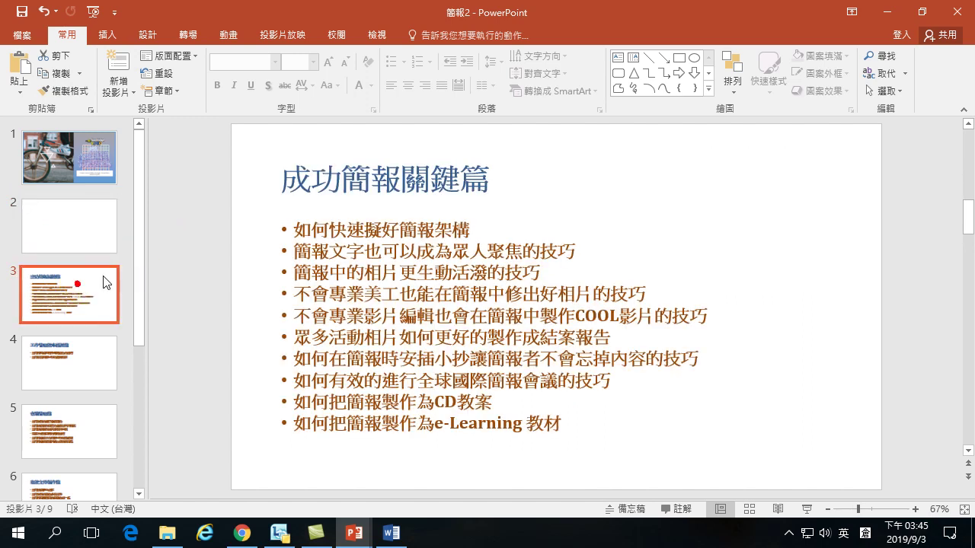
{"action": "left_click_drag", "start_coordinate": [284, 178], "coordinate": [406, 176]}
{"action": "key", "text": "ctrl+z"}
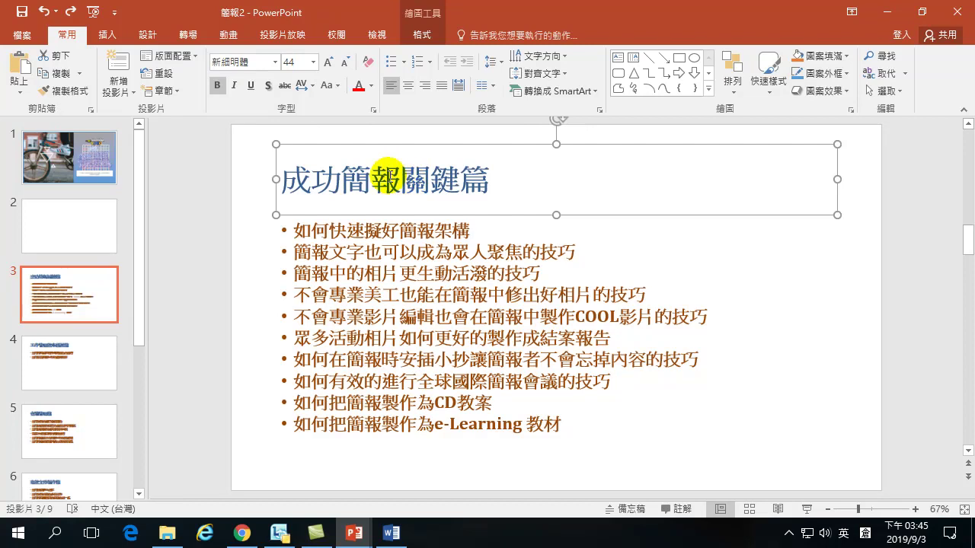
{"action": "triple_click", "coordinate": [396, 186]}
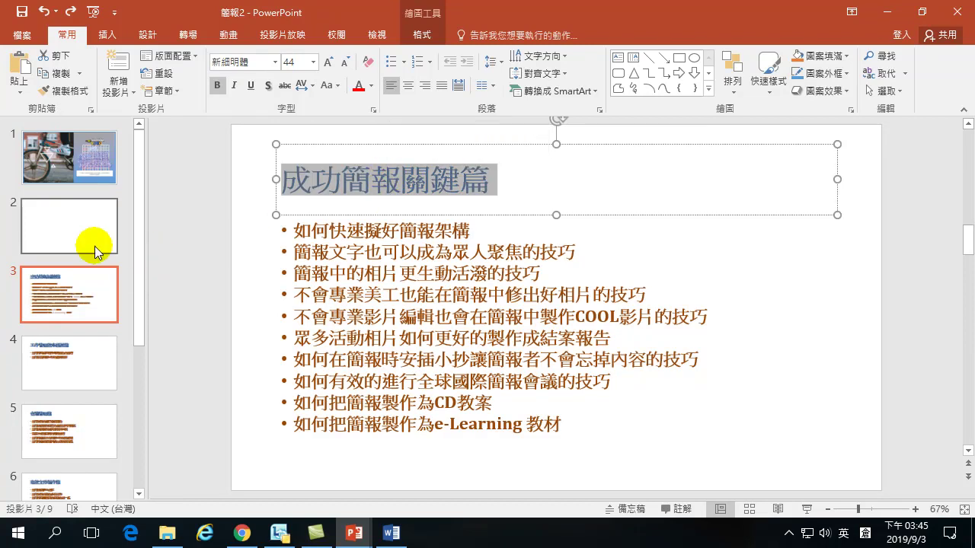
Paste 成功簡報關鍵篇 as the first bullet of the new slide 2.
{"action": "left_click", "coordinate": [67, 219]}
{"action": "left_click", "coordinate": [358, 185]}
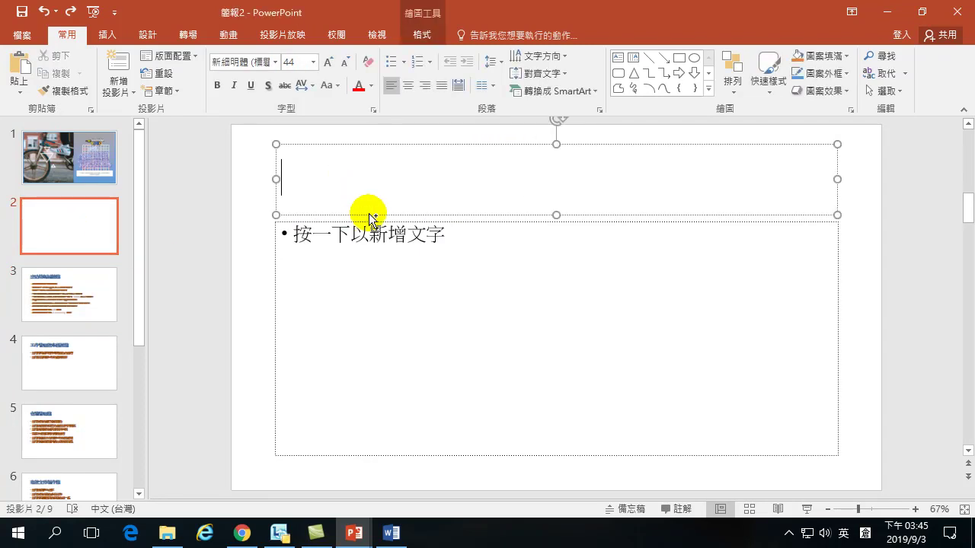
{"action": "key", "text": "ctrl+v"}
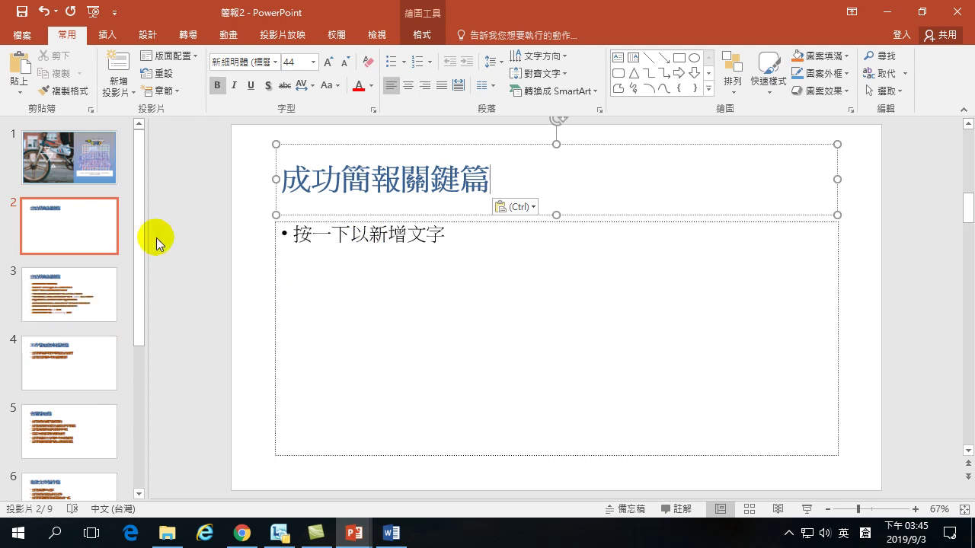
{"action": "triple_click", "coordinate": [283, 181]}
{"action": "key", "text": "Delete"}
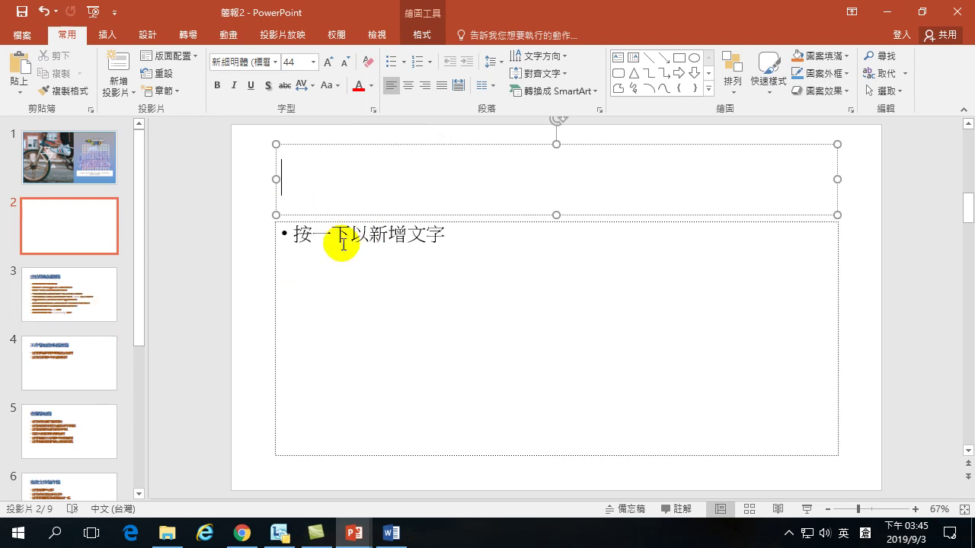
{"action": "left_click", "coordinate": [339, 242]}
{"action": "key", "text": "ctrl+v"}
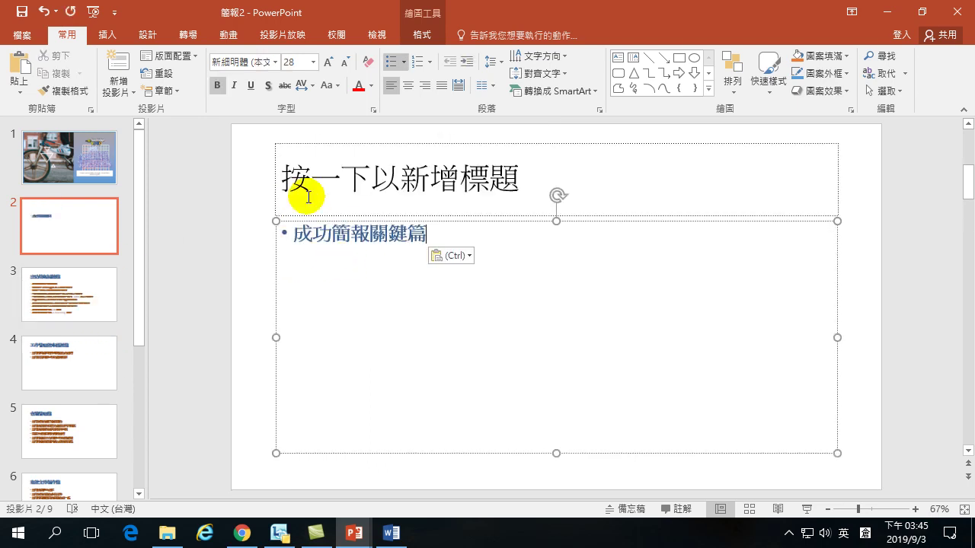
Copy 工作管理效率提昇篇 from slide 4 and add it as slide 2's second bullet.
{"action": "left_click", "coordinate": [73, 370]}
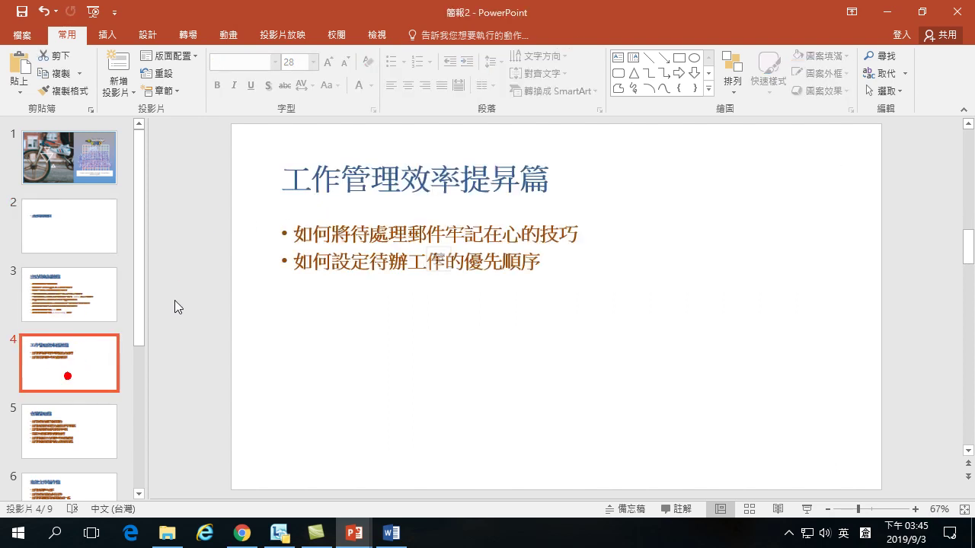
{"action": "triple_click", "coordinate": [342, 172]}
{"action": "key", "text": "ctrl+x"}
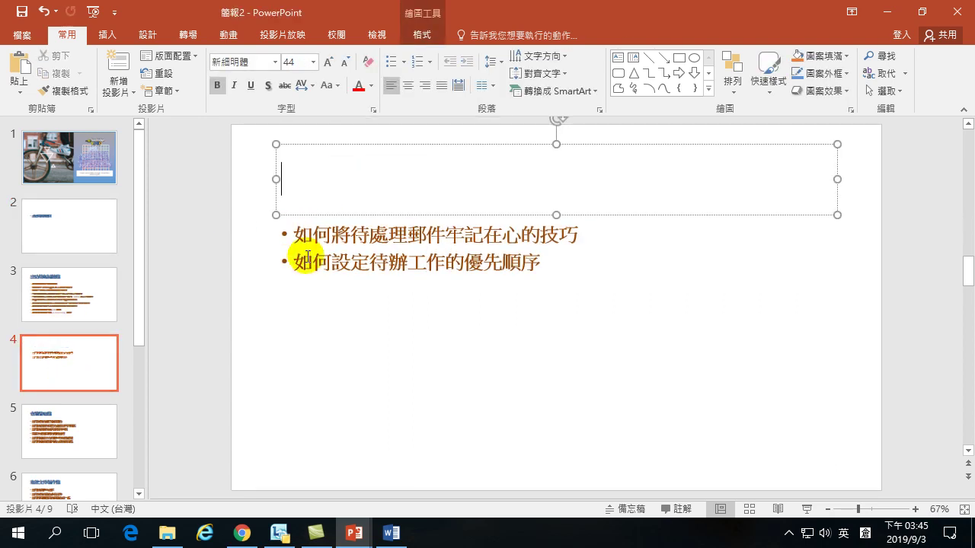
{"action": "key", "text": "ctrl+z"}
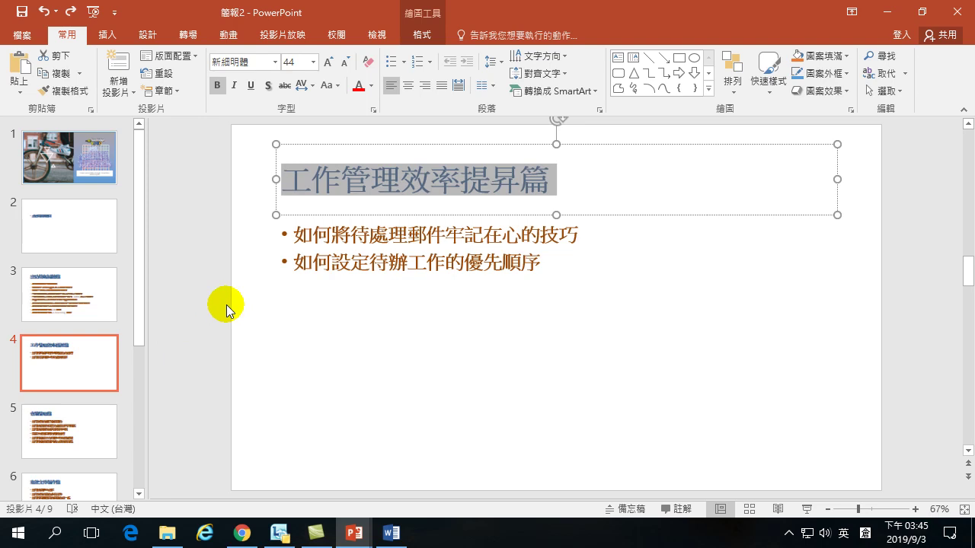
{"action": "left_click", "coordinate": [84, 248]}
{"action": "left_click", "coordinate": [317, 250]}
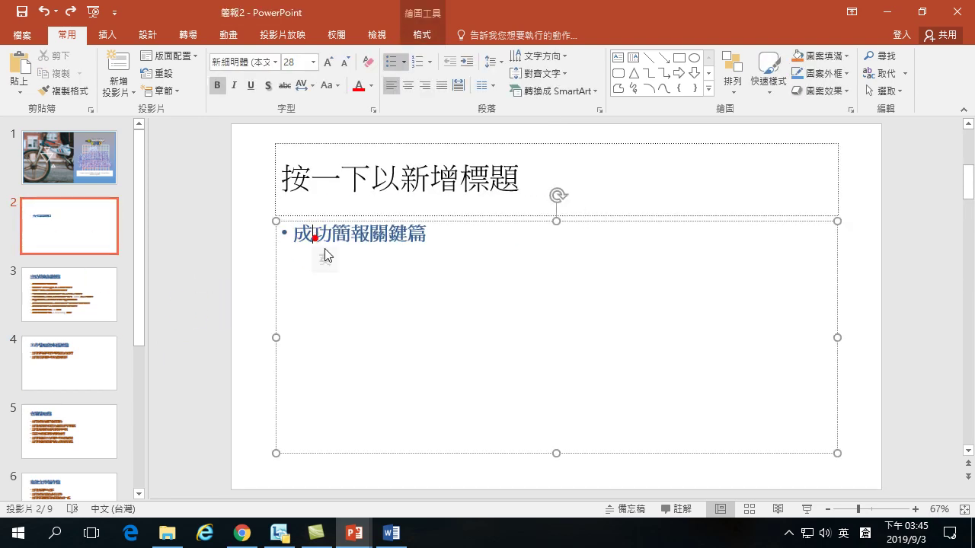
{"action": "left_click", "coordinate": [395, 274]}
{"action": "key", "text": "Return"}
{"action": "key", "text": "ctrl+v"}
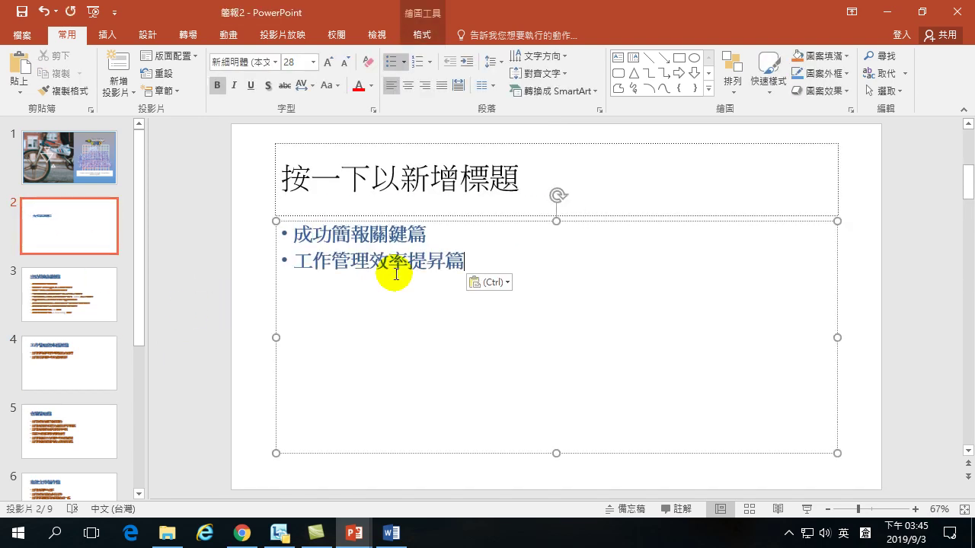
Type 大綱 as the title of slide 2.
{"action": "left_click", "coordinate": [377, 178]}
{"action": "left_click", "coordinate": [374, 177]}
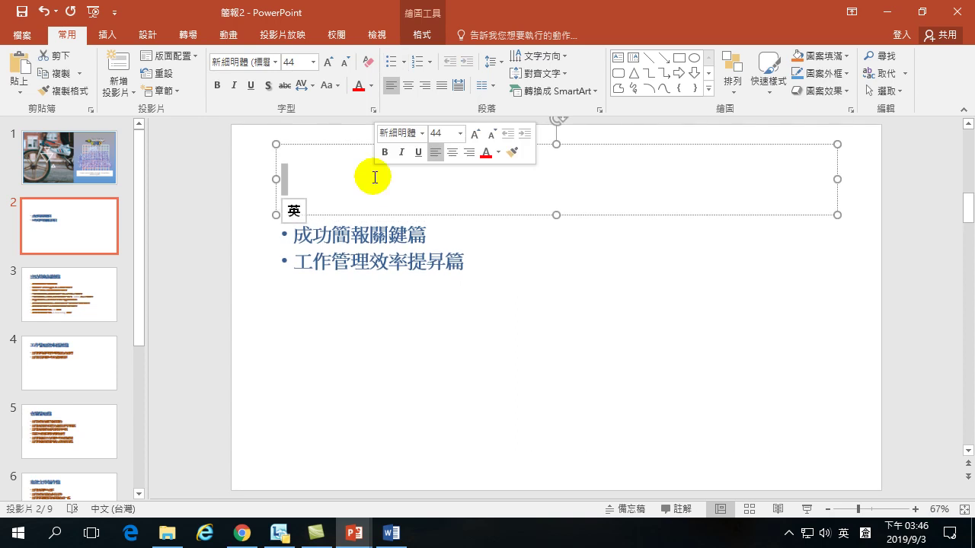
{"action": "type", "text": "k"}
{"action": "key", "text": "shift"}
{"action": "type", "text": "大綱"}
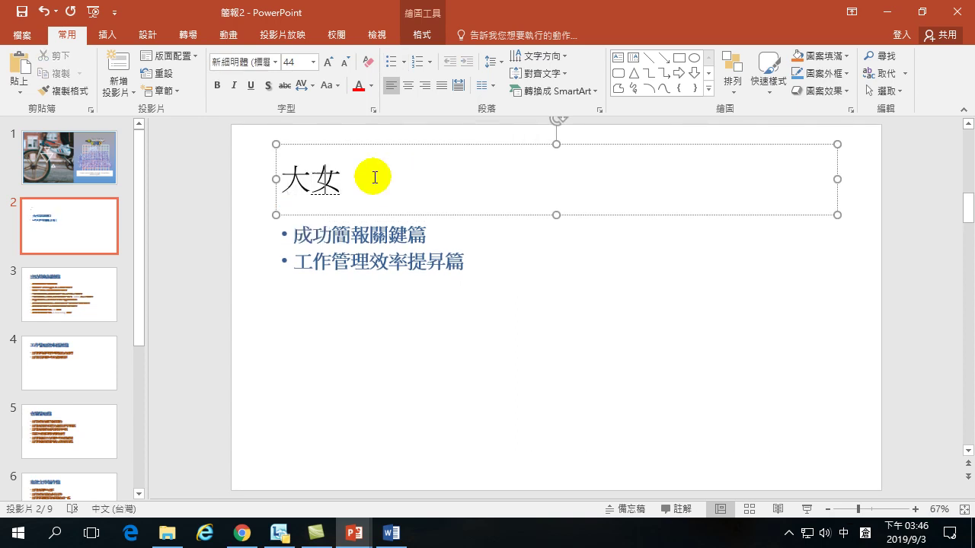
{"action": "key", "text": "Escape"}
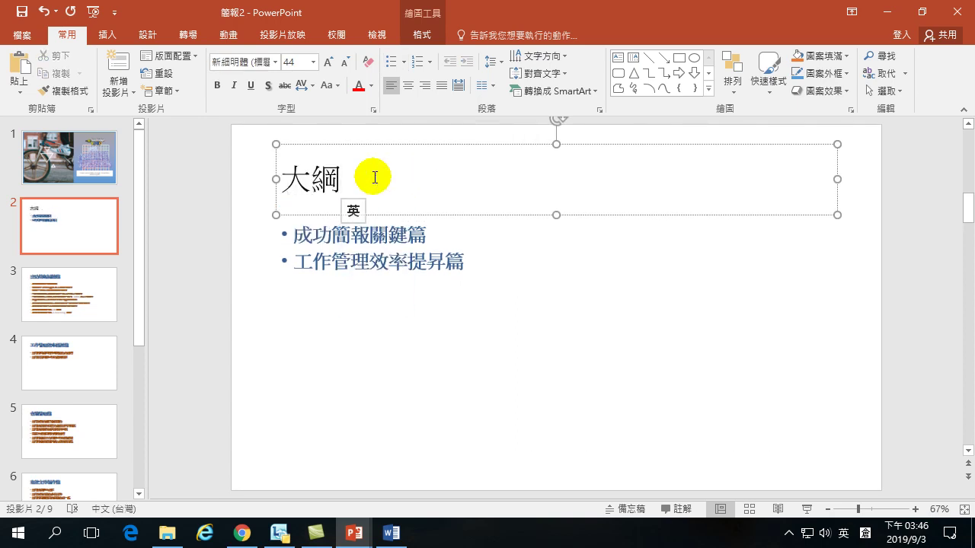
Replace the bike-photo slide's placeholder title with 'Office 40招'.
{"action": "left_click", "coordinate": [84, 169]}
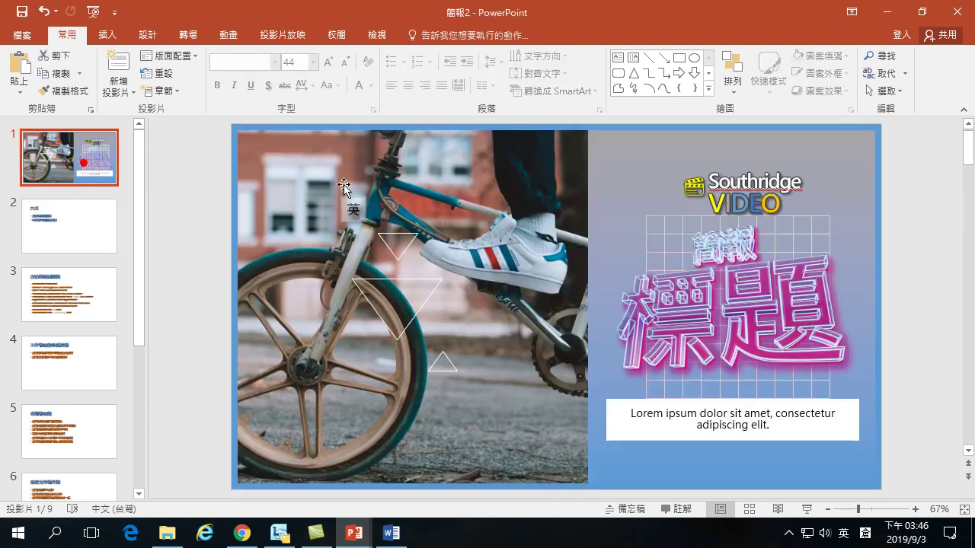
{"action": "double_click", "coordinate": [700, 305]}
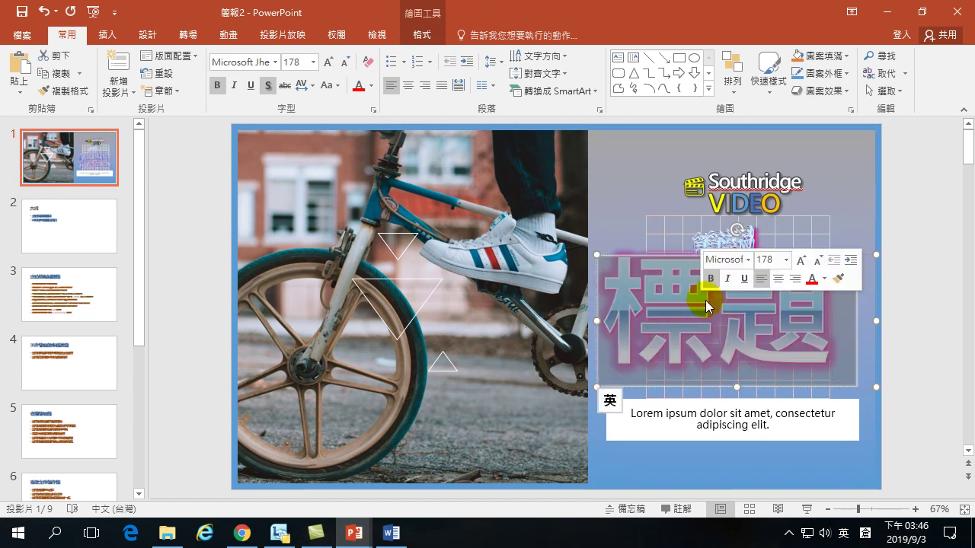
{"action": "type", "text": "Office 40"}
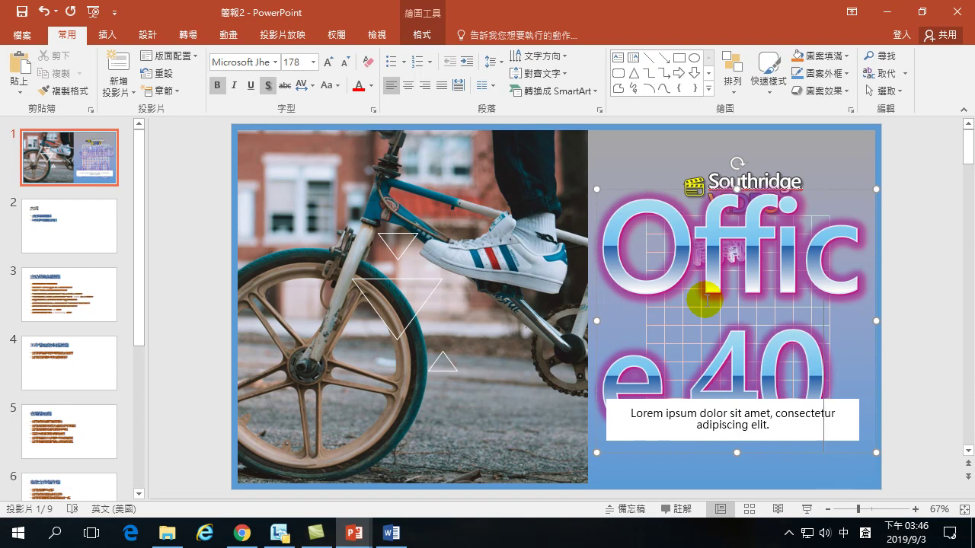
{"action": "type", "text": "子"}
{"action": "type", "text": "招"}
{"action": "key", "text": "shift"}
Decrease the title's font size to 88 so it fits on one line.
{"action": "triple_click", "coordinate": [726, 282]}
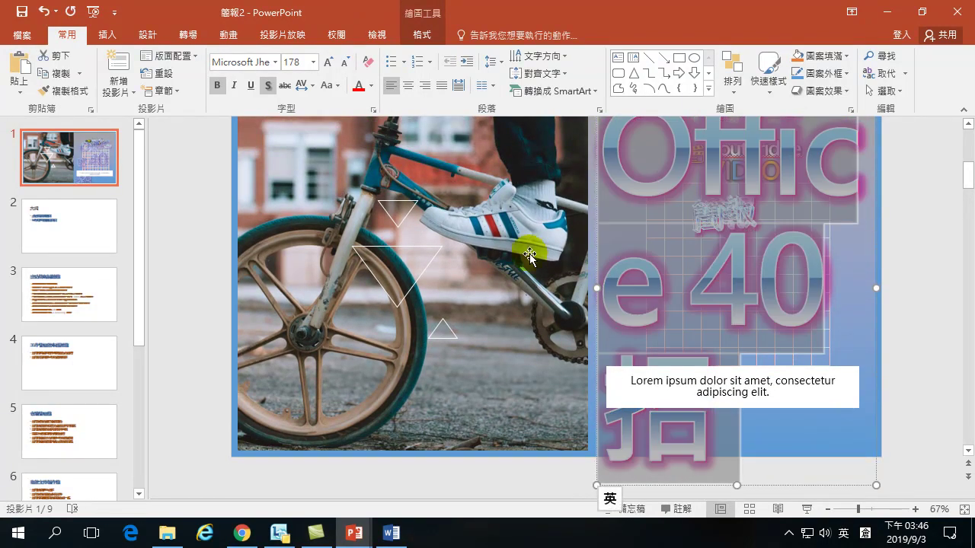
{"action": "left_click", "coordinate": [347, 62]}
{"action": "left_click", "coordinate": [346, 63]}
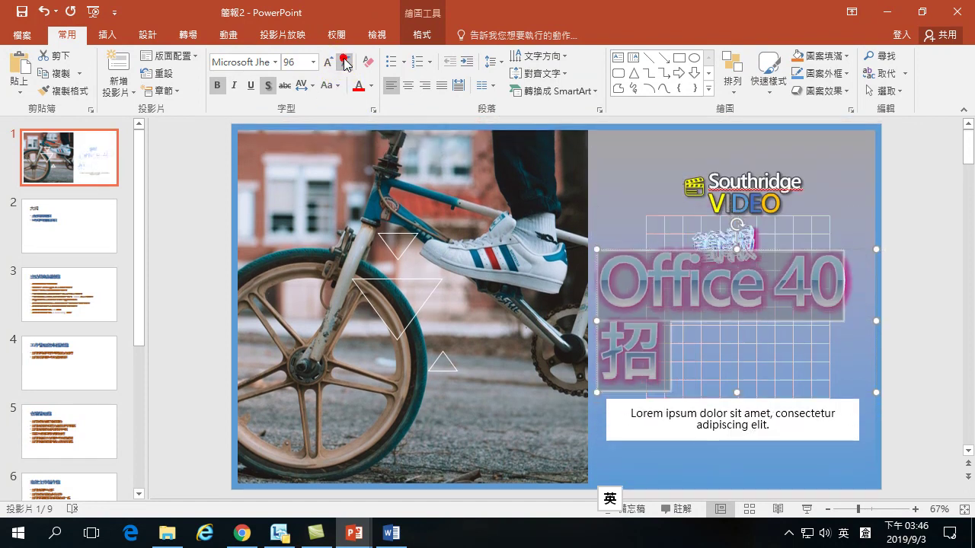
{"action": "left_click", "coordinate": [347, 62]}
{"action": "left_click", "coordinate": [920, 218]}
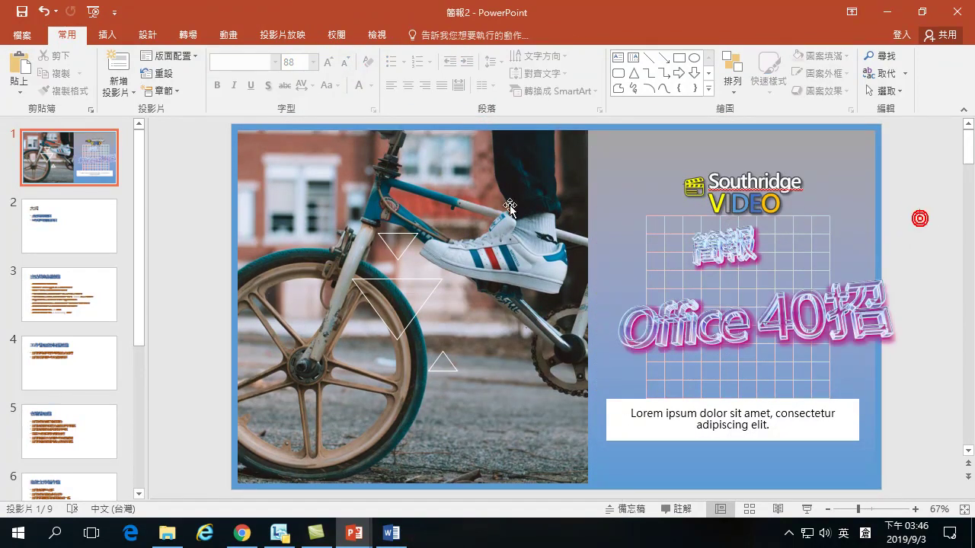
{"action": "left_click", "coordinate": [101, 224]}
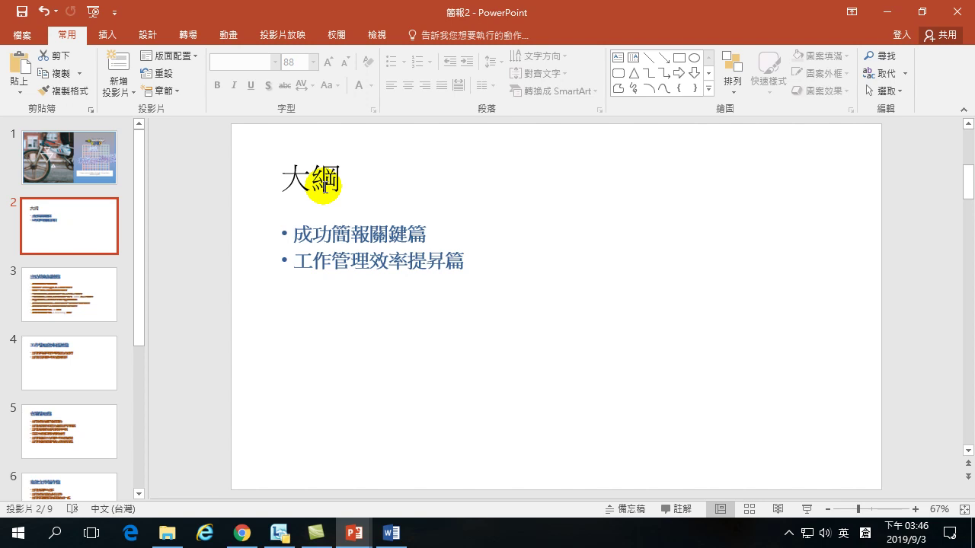
Copy the 會議管理篇 heading from slide 5 and paste it as the 大綱 slide's third bullet.
{"action": "left_click", "coordinate": [70, 410]}
{"action": "left_click_drag", "start_coordinate": [299, 180], "coordinate": [425, 186]}
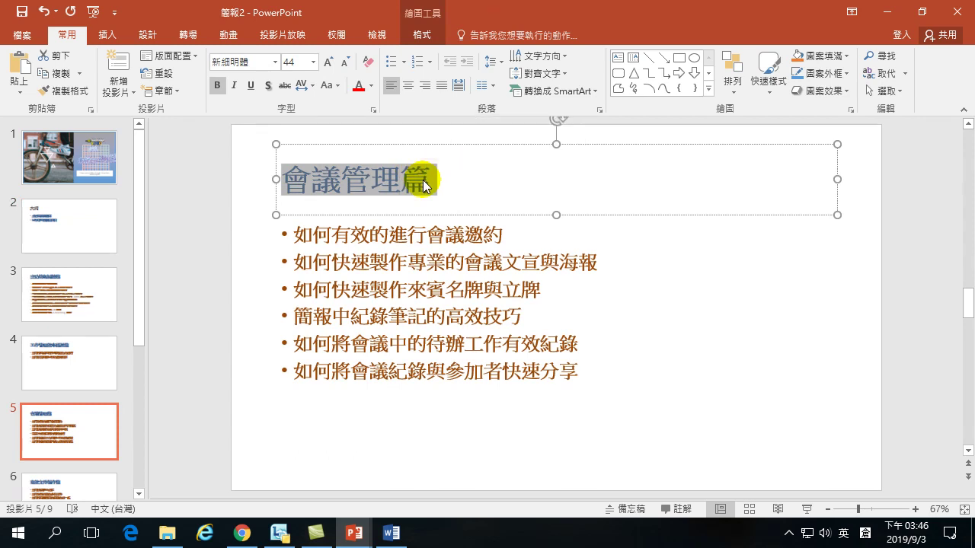
{"action": "left_click", "coordinate": [83, 227]}
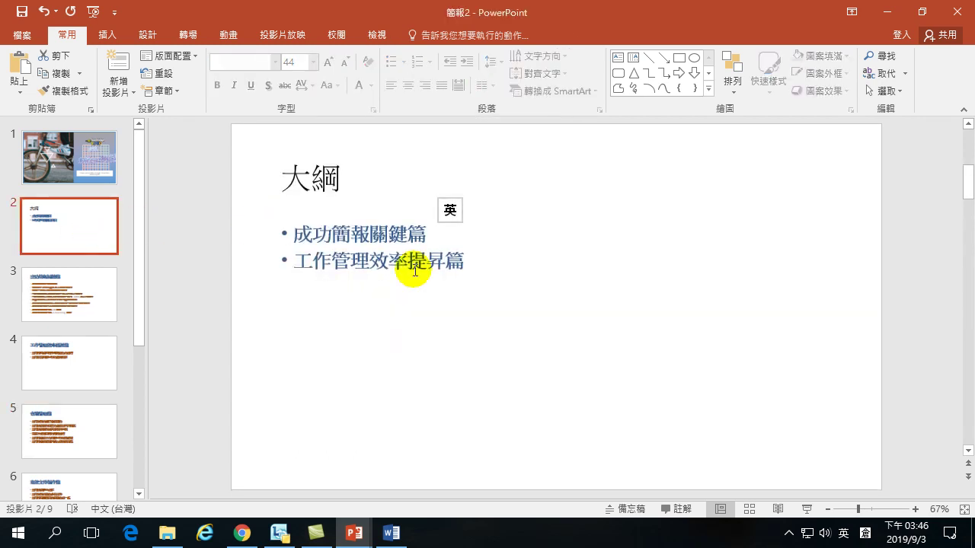
{"action": "left_click", "coordinate": [460, 264]}
{"action": "key", "text": "Return"}
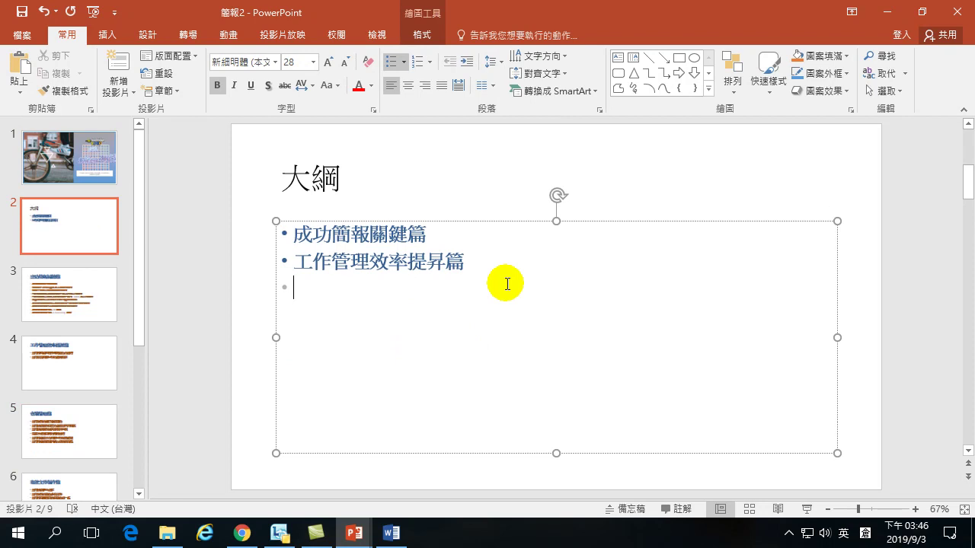
{"action": "key", "text": "ctrl+v"}
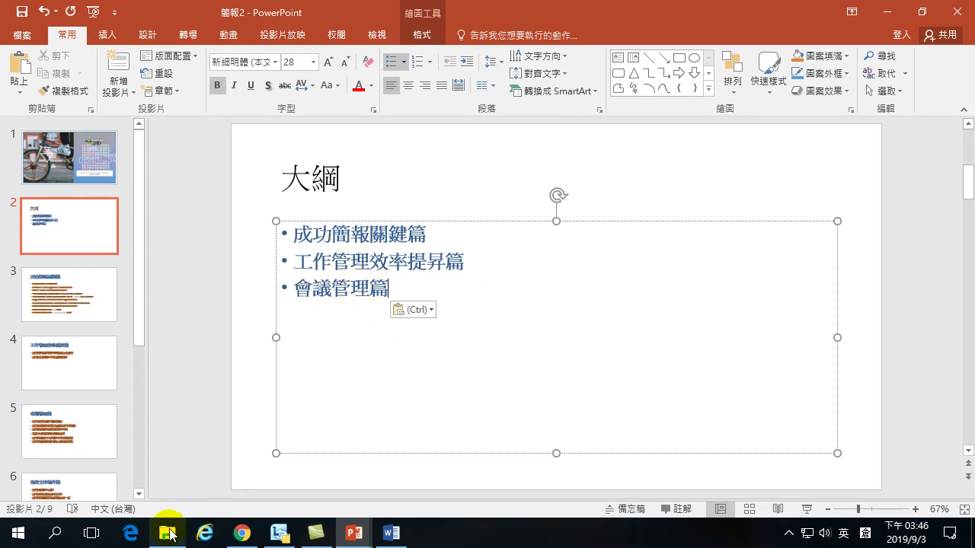
Review slides 3 to 5, then bring the Word document Office_四十招 forward.
{"action": "mouse_move", "coordinate": [173, 521]}
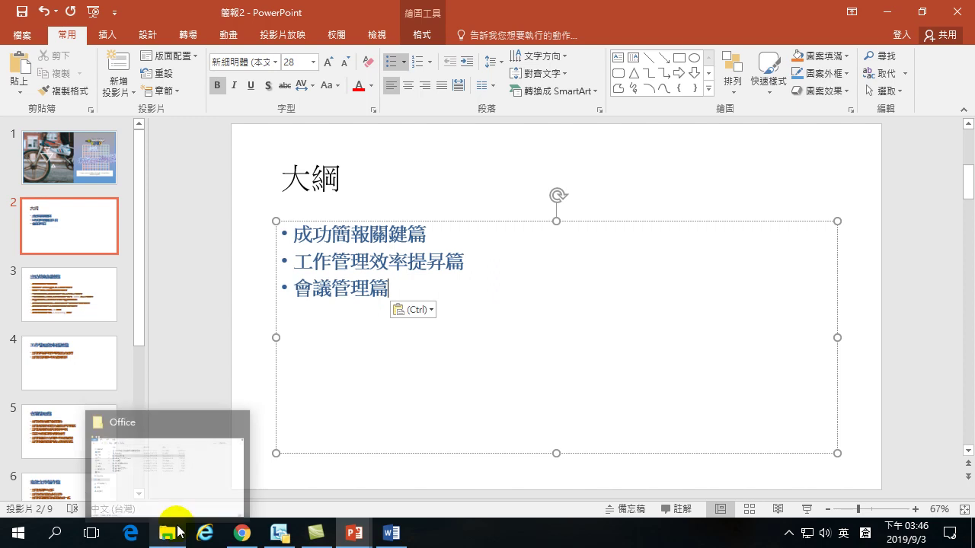
{"action": "left_click", "coordinate": [75, 288]}
{"action": "left_click", "coordinate": [72, 371]}
{"action": "left_click", "coordinate": [76, 433]}
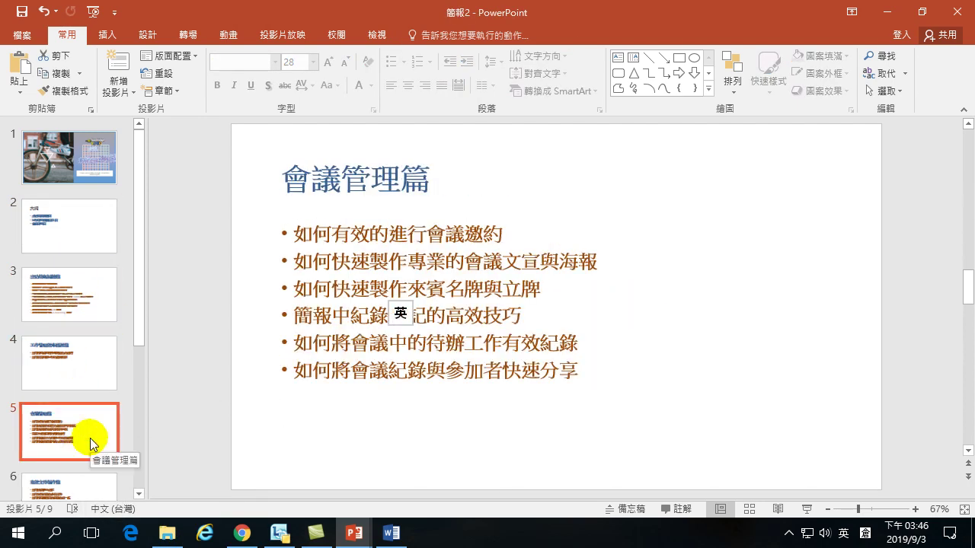
{"action": "left_click", "coordinate": [391, 533]}
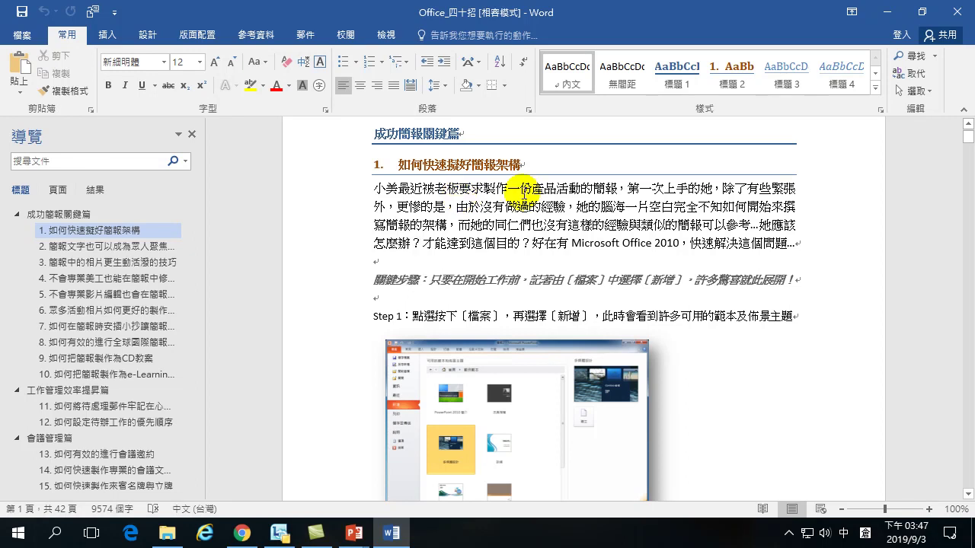
Use the Navigation pane to move through 工作管理效率提昇篇 to the 會議管理篇 chapter.
{"action": "left_click_drag", "start_coordinate": [375, 133], "coordinate": [464, 134]}
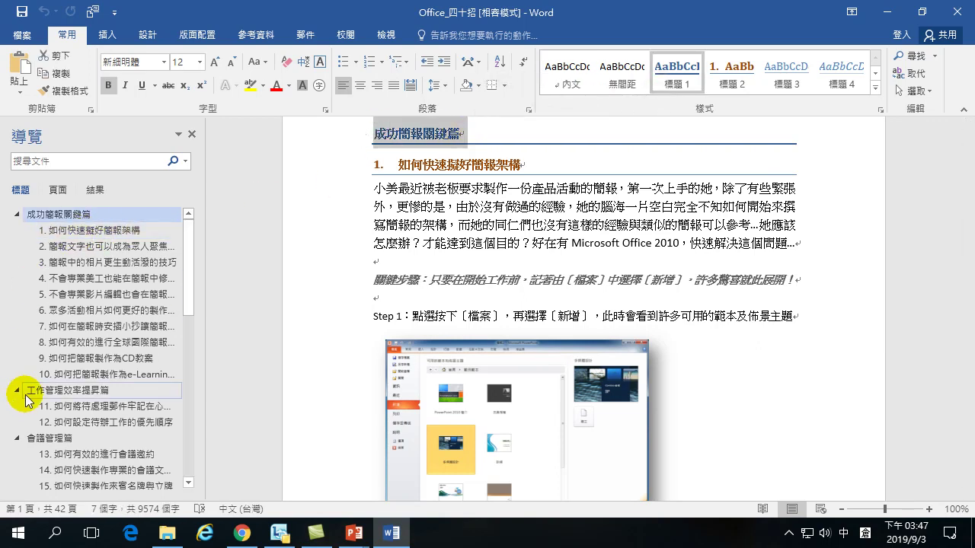
{"action": "left_click", "coordinate": [57, 393]}
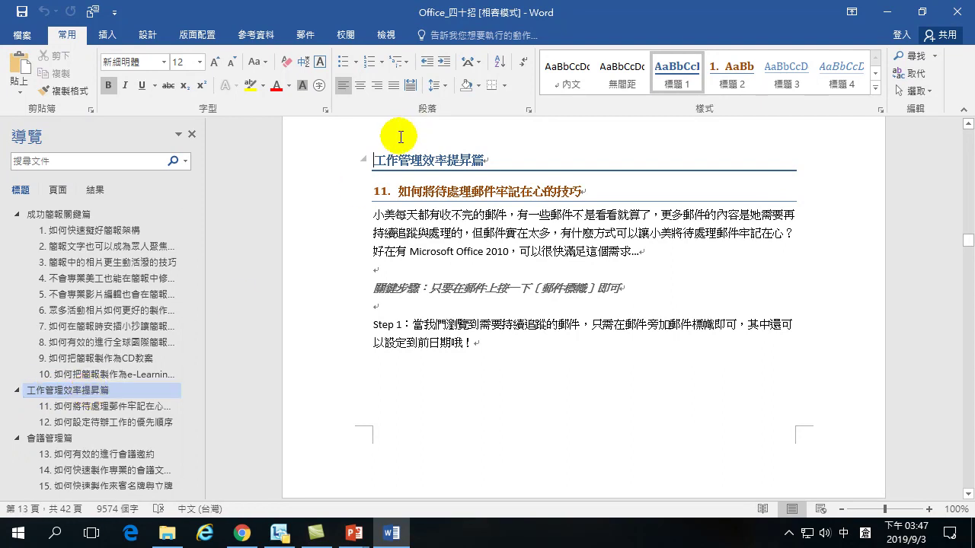
{"action": "left_click", "coordinate": [42, 439]}
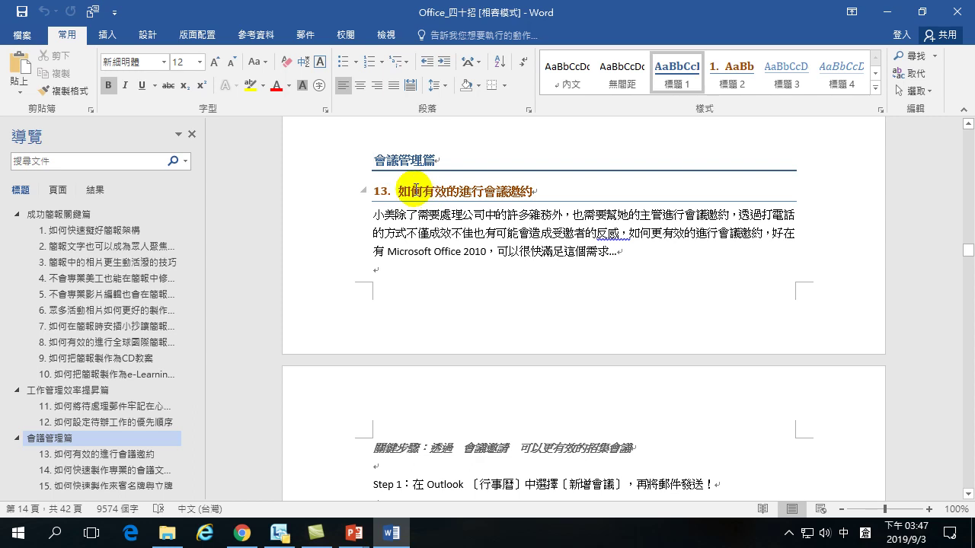
Inspect the right-click options of the 標題 2 and 標題 1 styles from heading 13.
{"action": "left_click", "coordinate": [428, 193]}
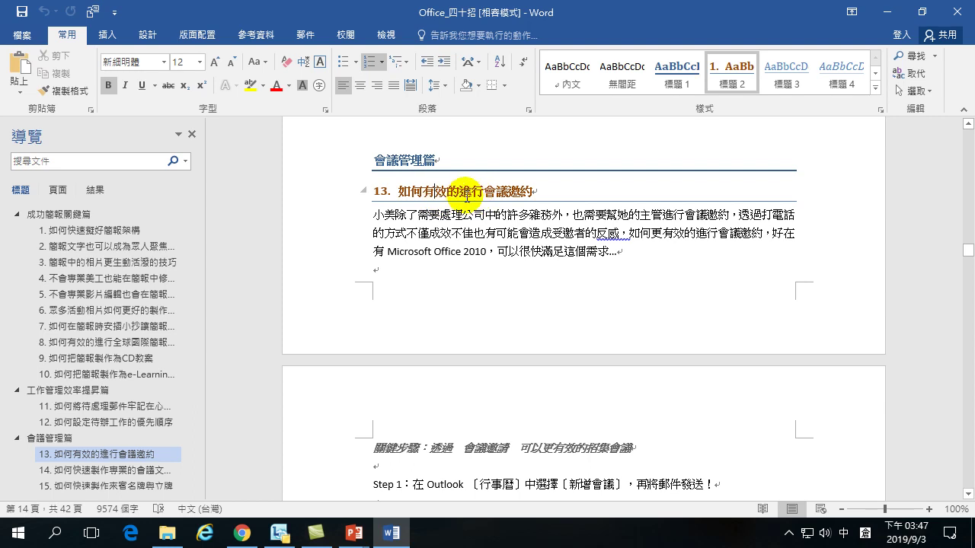
{"action": "right_click", "coordinate": [733, 79]}
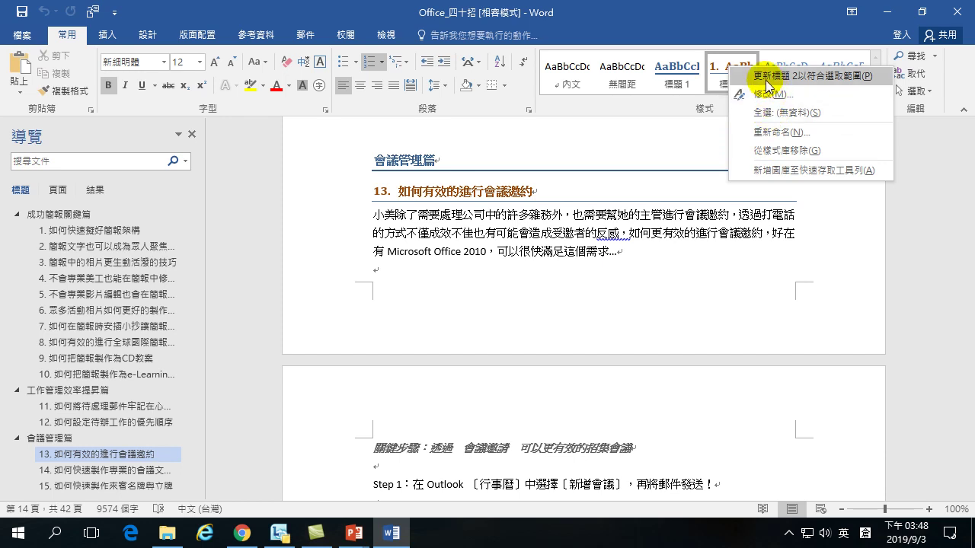
{"action": "left_click", "coordinate": [566, 226]}
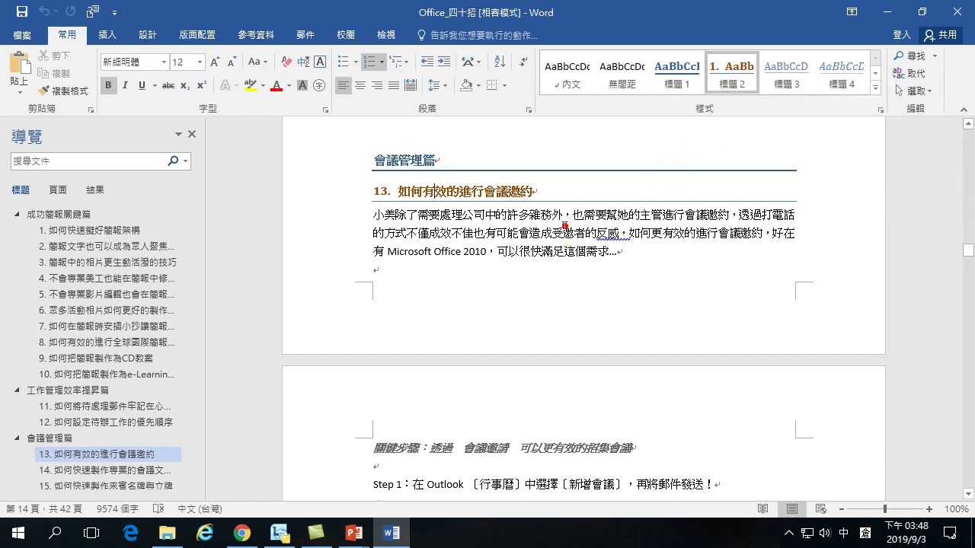
{"action": "left_click", "coordinate": [501, 188]}
{"action": "right_click", "coordinate": [734, 76]}
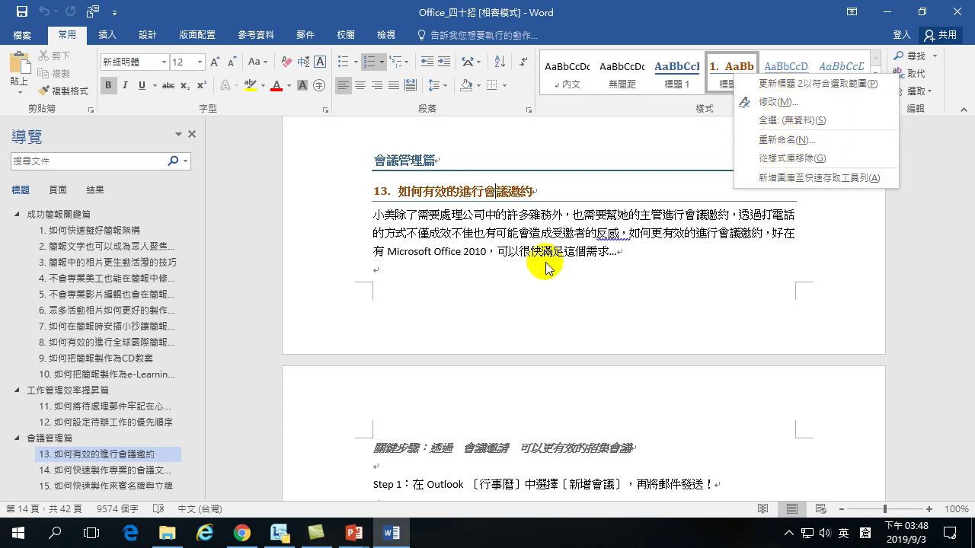
{"action": "left_click", "coordinate": [508, 215]}
{"action": "left_click", "coordinate": [407, 158]}
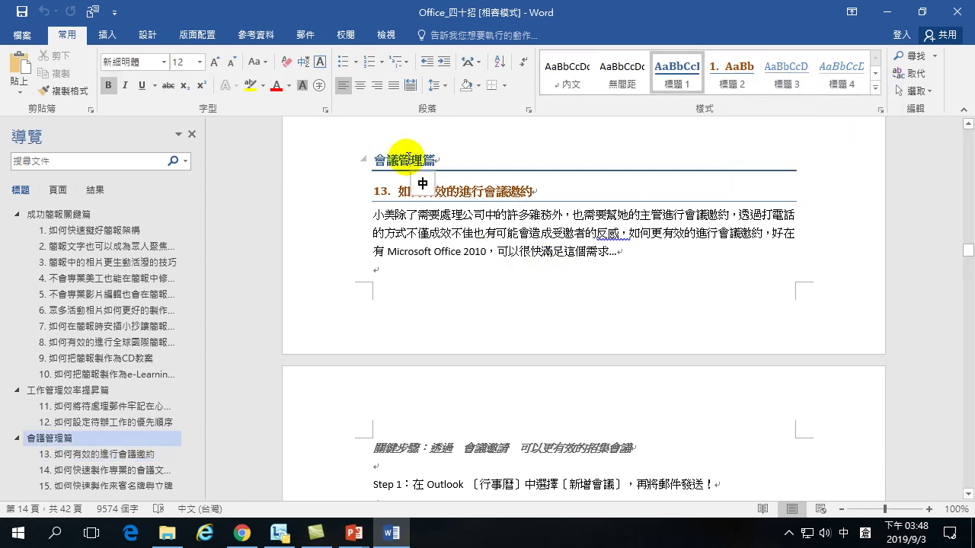
{"action": "right_click", "coordinate": [673, 74]}
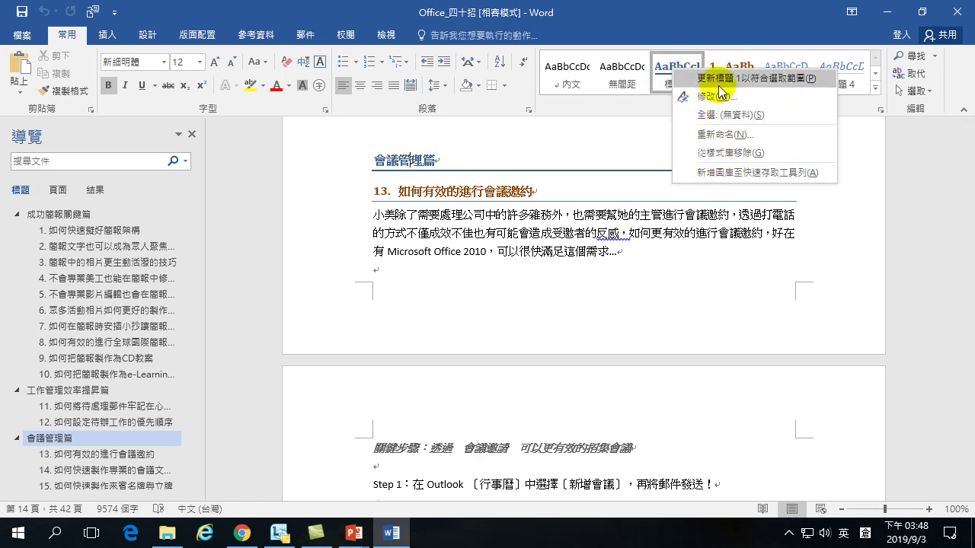
{"action": "left_click", "coordinate": [455, 189]}
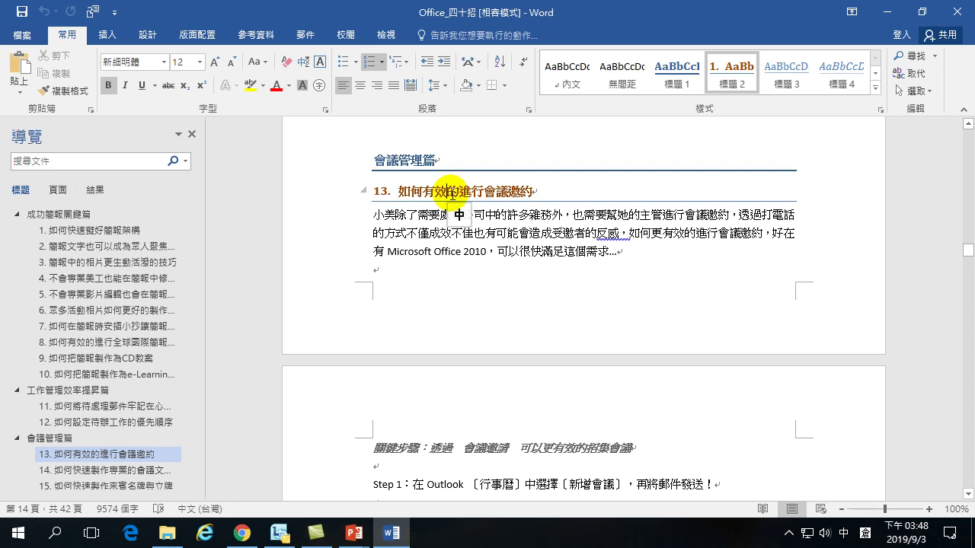
Select every 標題 2 heading through the style's options, then clear the selection.
{"action": "right_click", "coordinate": [737, 79]}
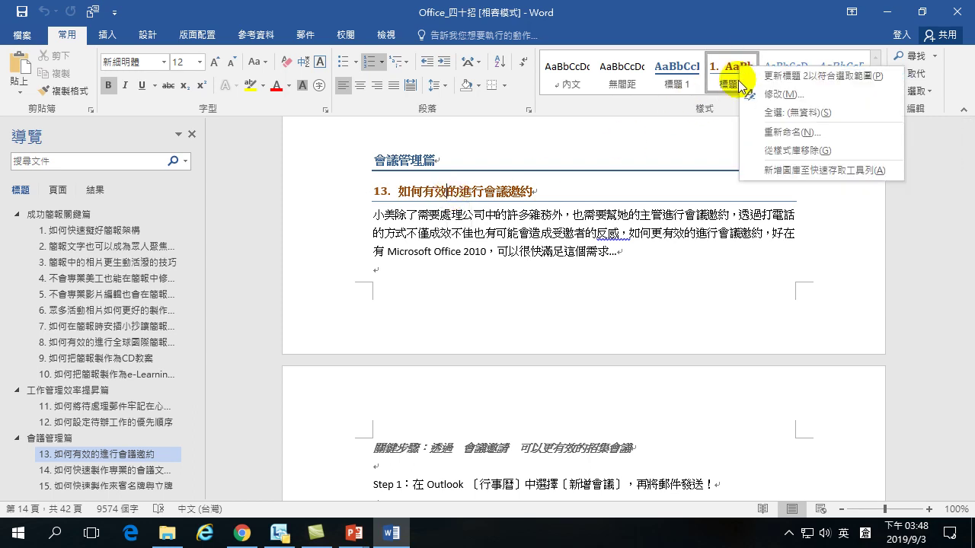
{"action": "left_click", "coordinate": [778, 114]}
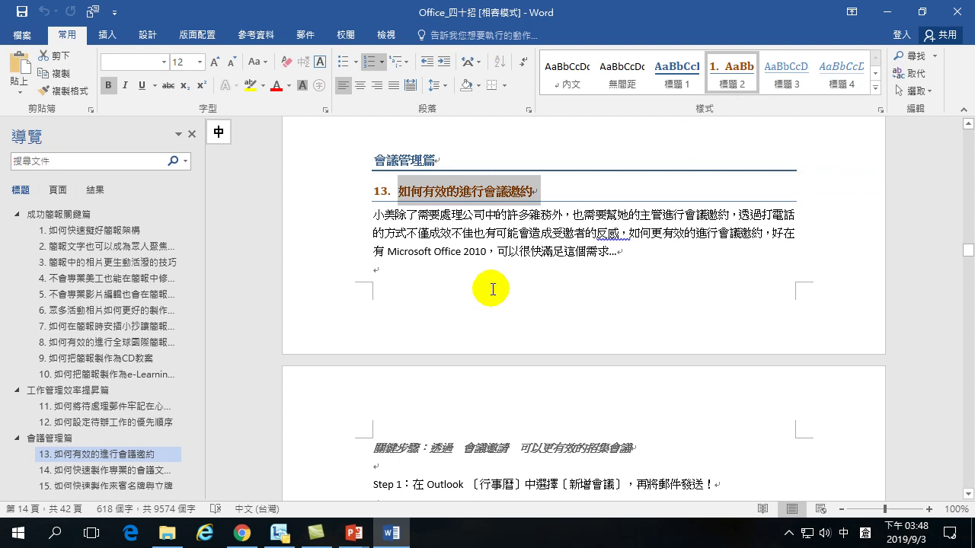
{"action": "left_click", "coordinate": [735, 73]}
{"action": "right_click", "coordinate": [734, 76]}
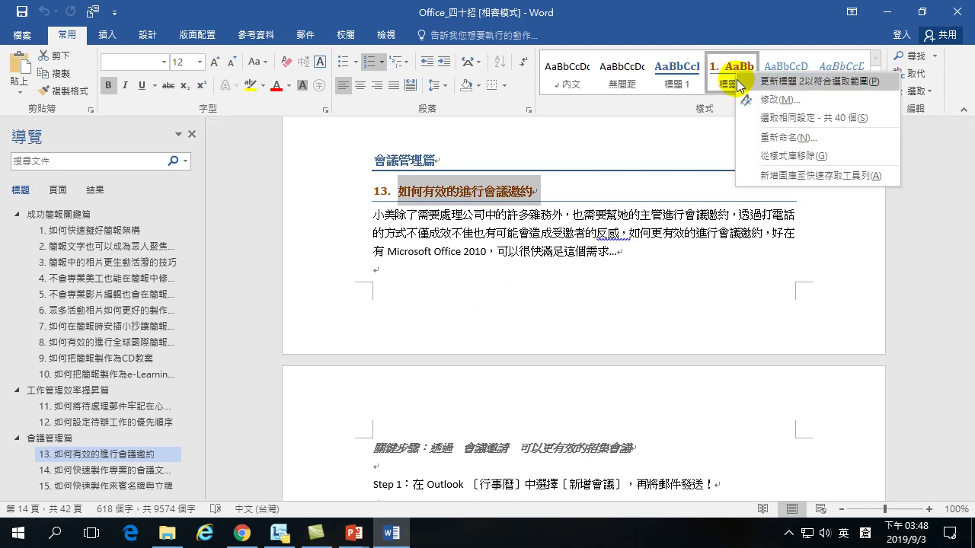
{"action": "left_click", "coordinate": [514, 201]}
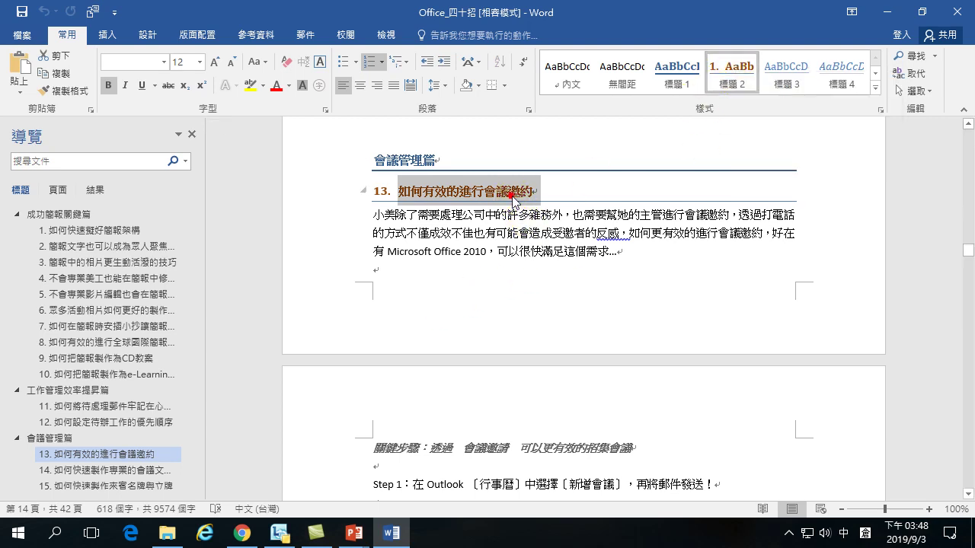
{"action": "left_click", "coordinate": [476, 191]}
{"action": "left_click", "coordinate": [309, 195]}
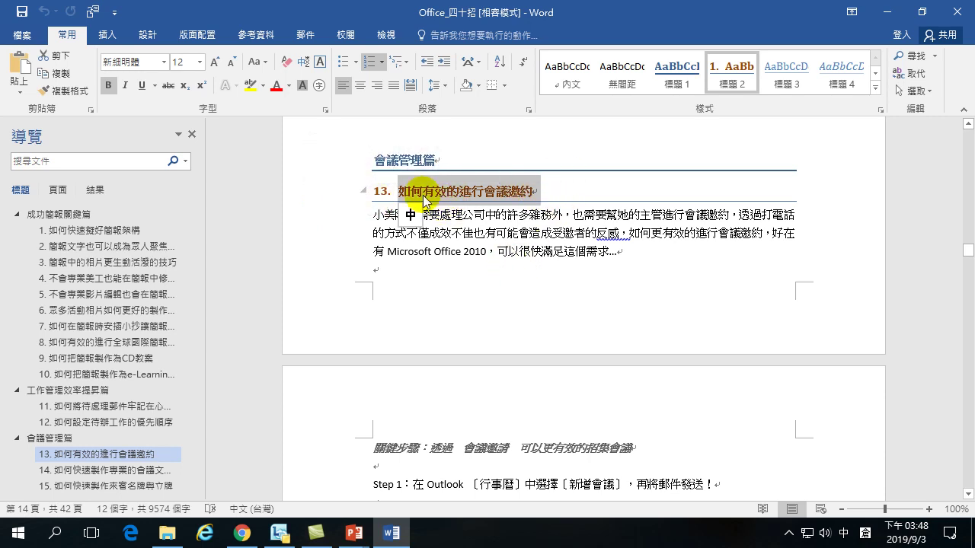
Recheck the 標題 2 options on 如何有效的進行會議邀約, then jump to section 5.
{"action": "right_click", "coordinate": [727, 73]}
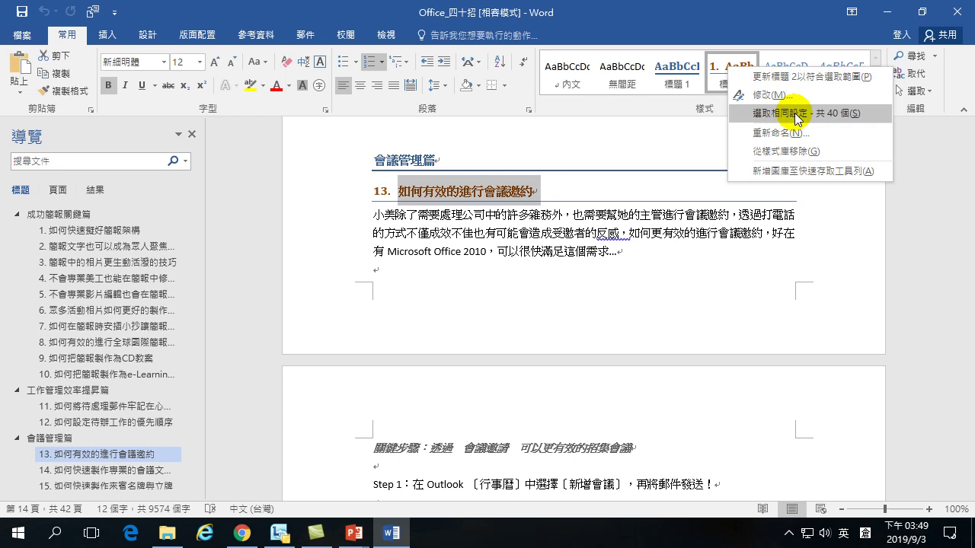
{"action": "left_click", "coordinate": [427, 194]}
{"action": "left_click", "coordinate": [445, 189]}
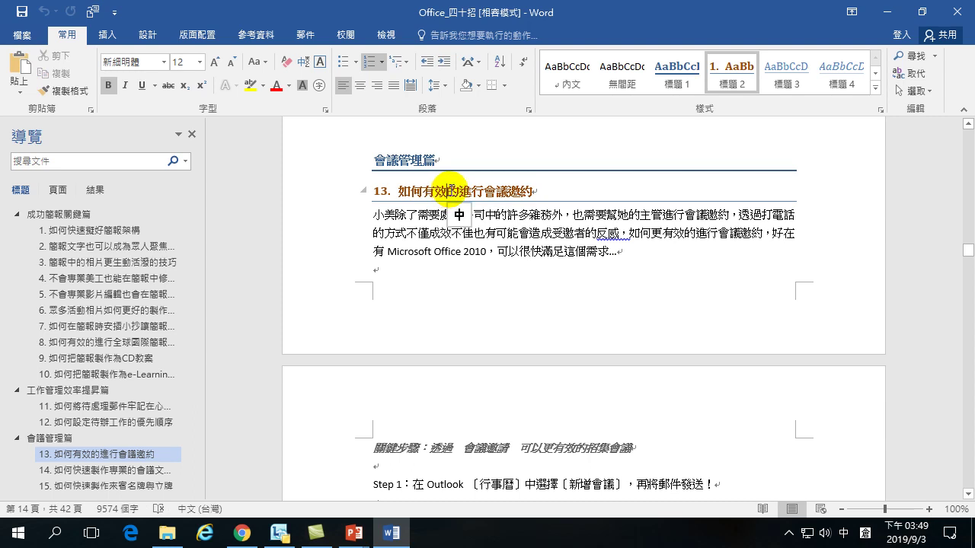
{"action": "left_click", "coordinate": [334, 197]}
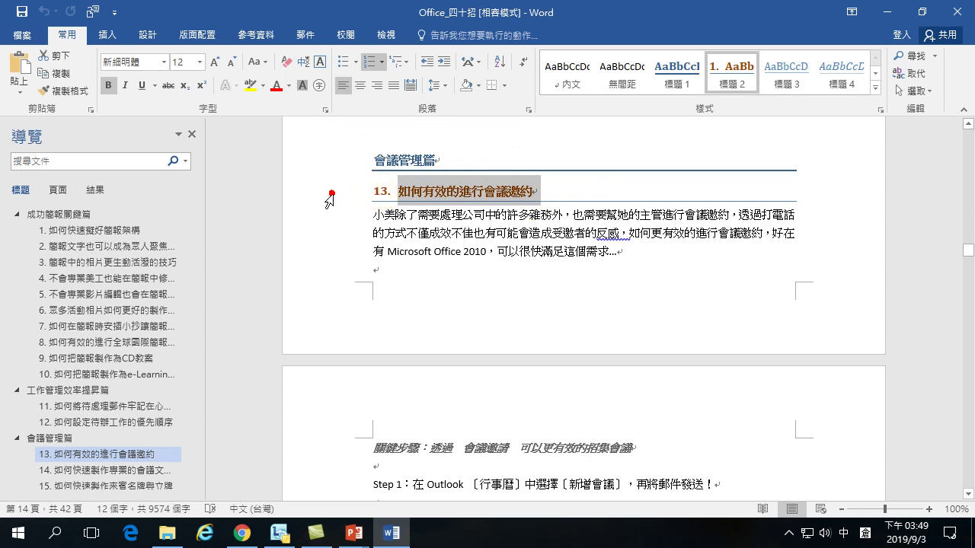
{"action": "left_click", "coordinate": [72, 294]}
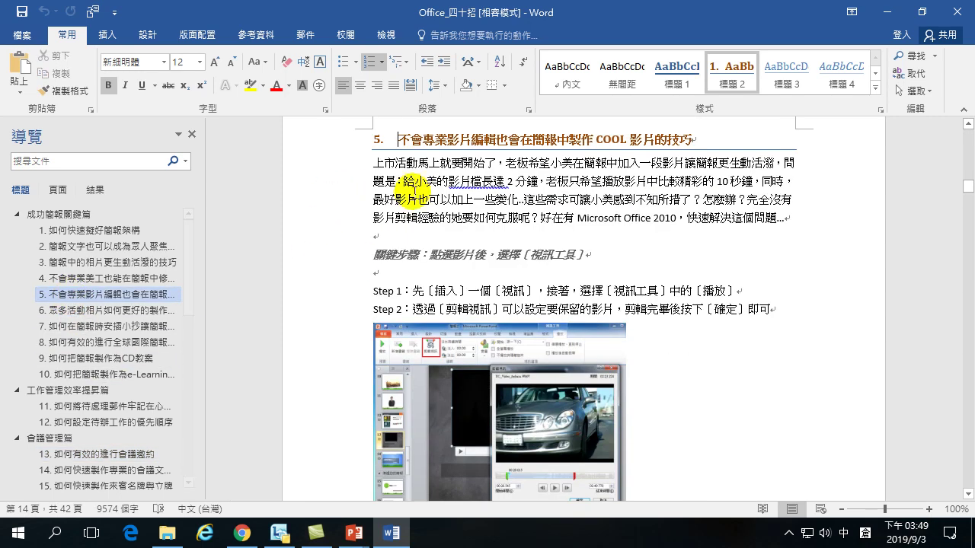
Select all 40 標題 2 headings via 選取相同設定 and reset them to the 內文 style.
{"action": "scroll", "coordinate": [333, 196], "scroll_direction": "up", "scroll_amount": 1}
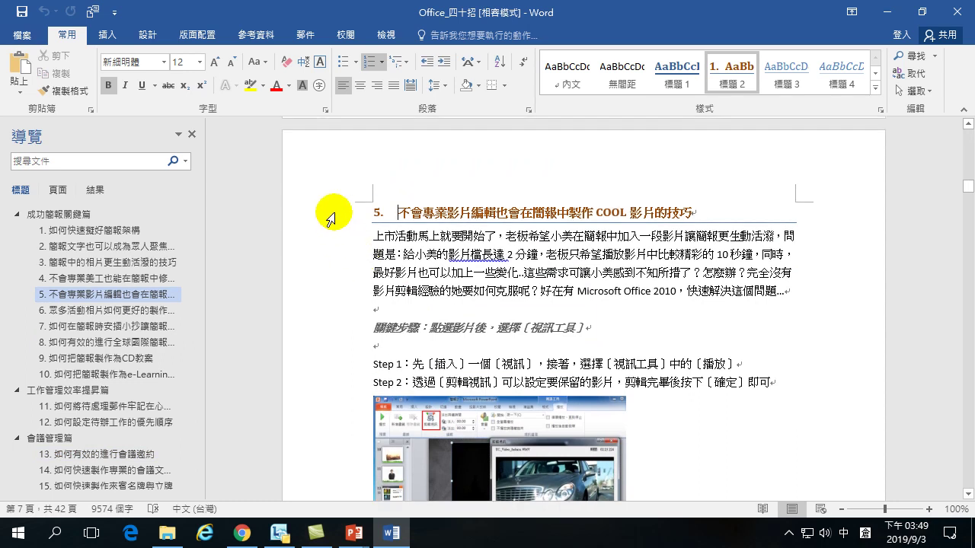
{"action": "left_click", "coordinate": [333, 213]}
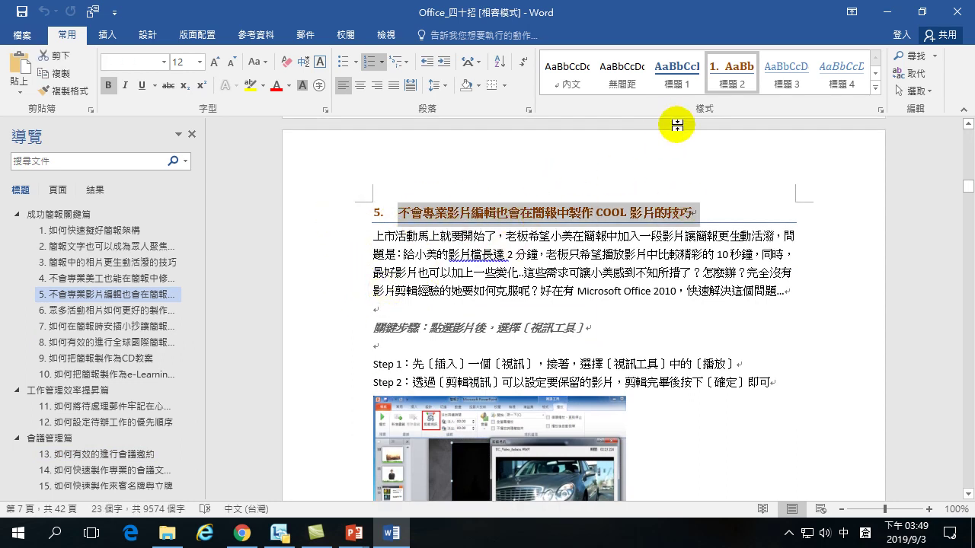
{"action": "right_click", "coordinate": [733, 72]}
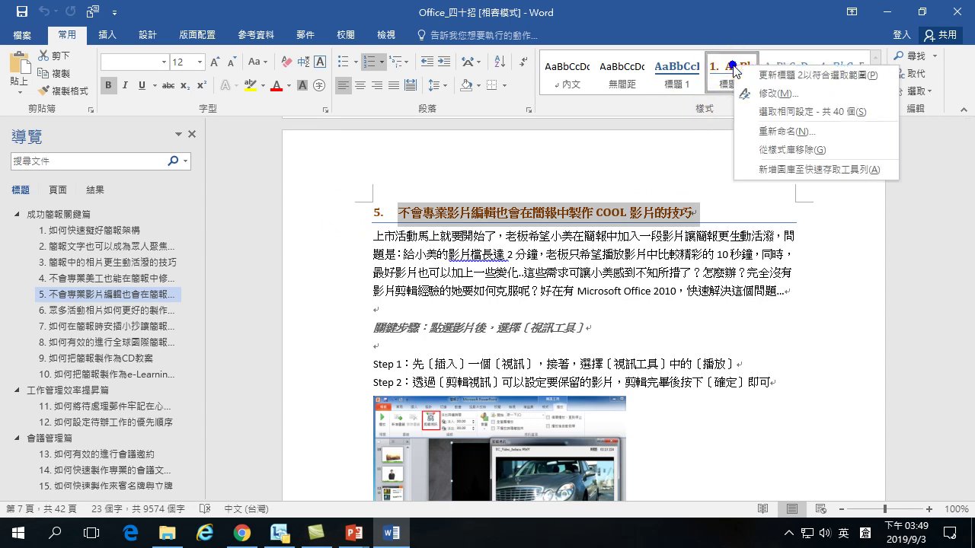
{"action": "left_click", "coordinate": [785, 112]}
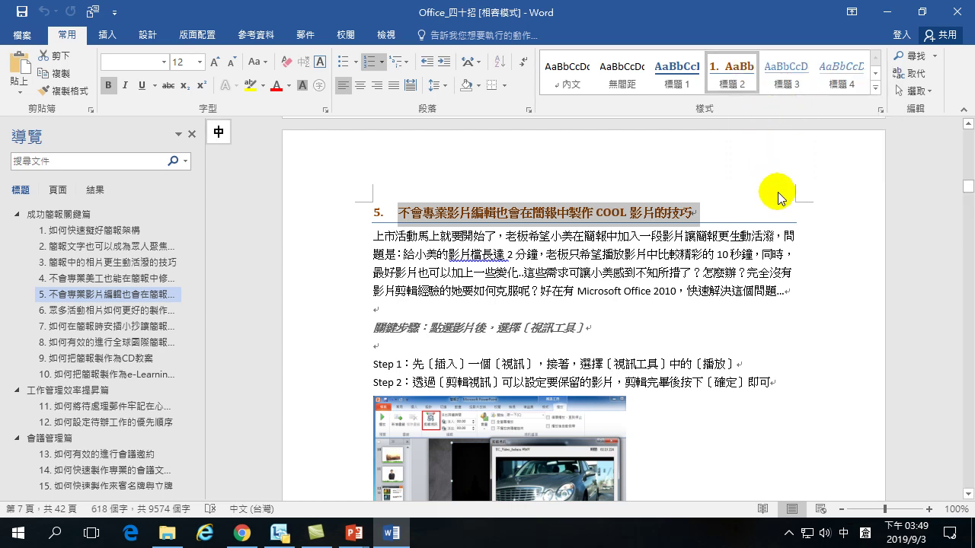
{"action": "left_click", "coordinate": [967, 124]}
{"action": "left_click", "coordinate": [968, 124]}
{"action": "left_click_drag", "start_coordinate": [968, 124], "coordinate": [968, 124]}
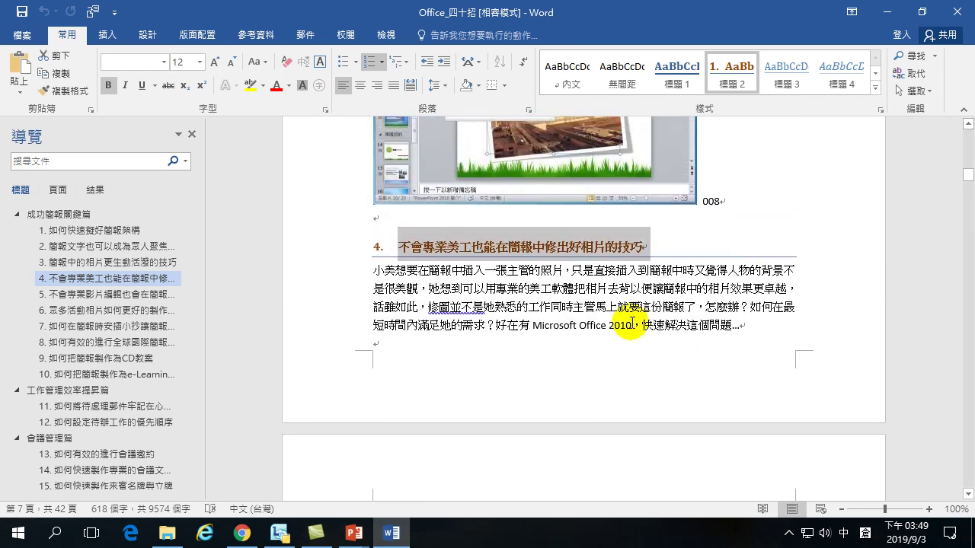
{"action": "right_click", "coordinate": [732, 80]}
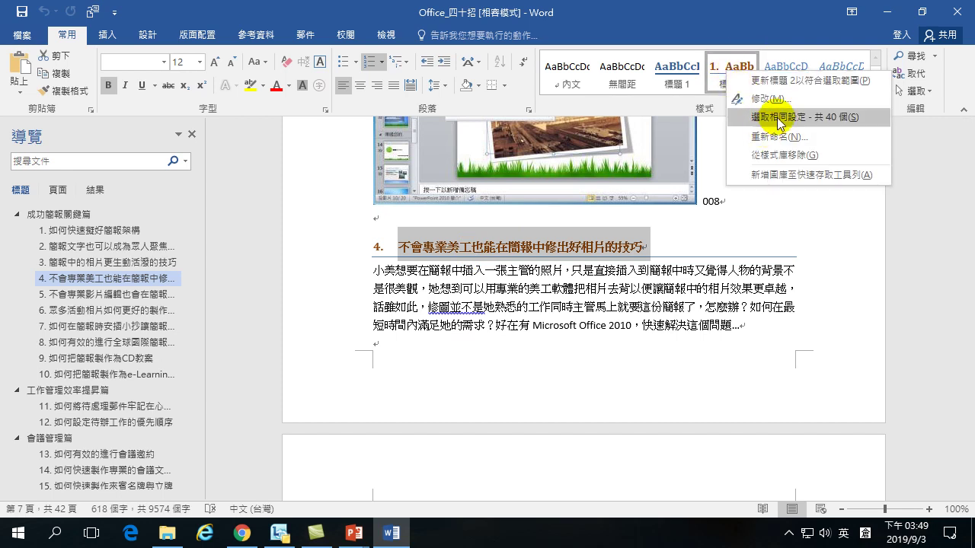
{"action": "left_click", "coordinate": [838, 118]}
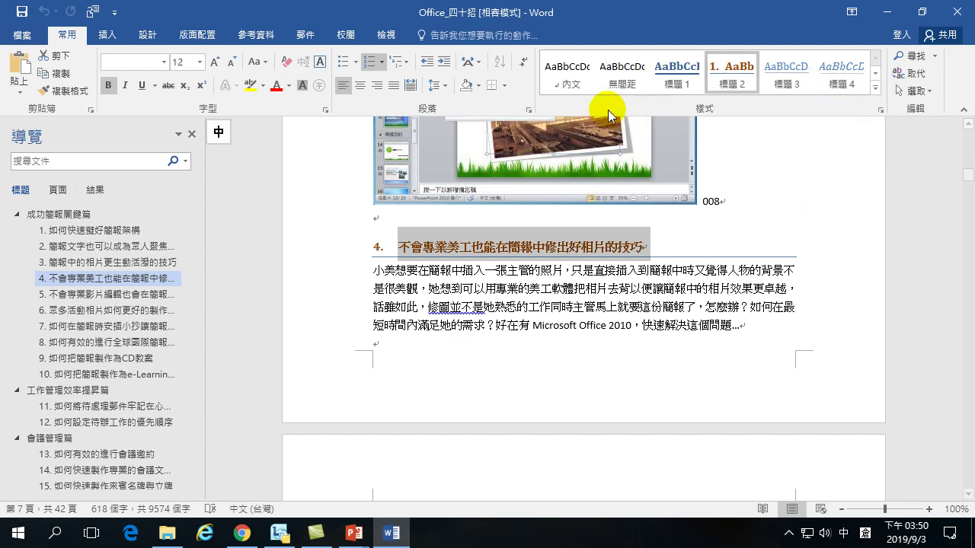
{"action": "left_click", "coordinate": [565, 72]}
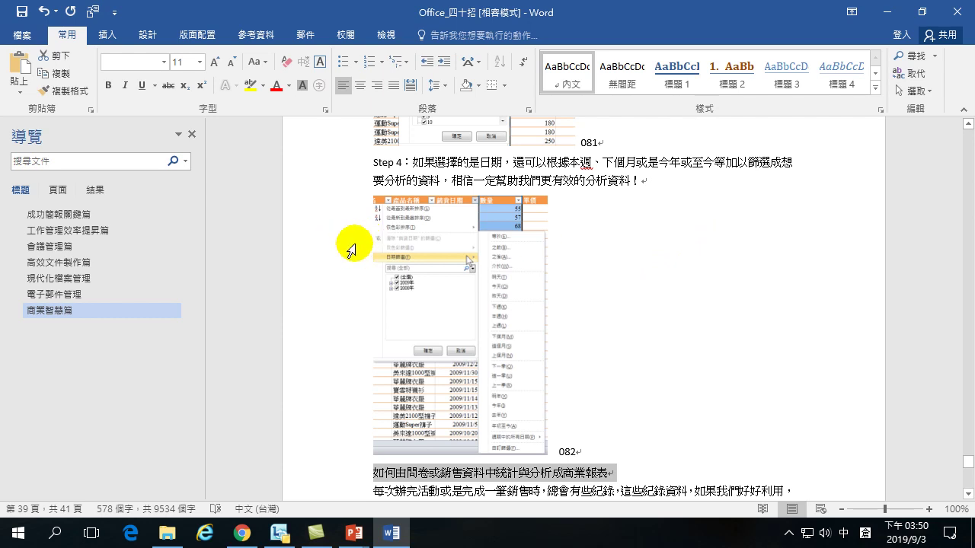
Select all seven 標題 1 part titles via 選取相同設定 and apply the numbered 標題 2 style.
{"action": "left_click", "coordinate": [50, 231]}
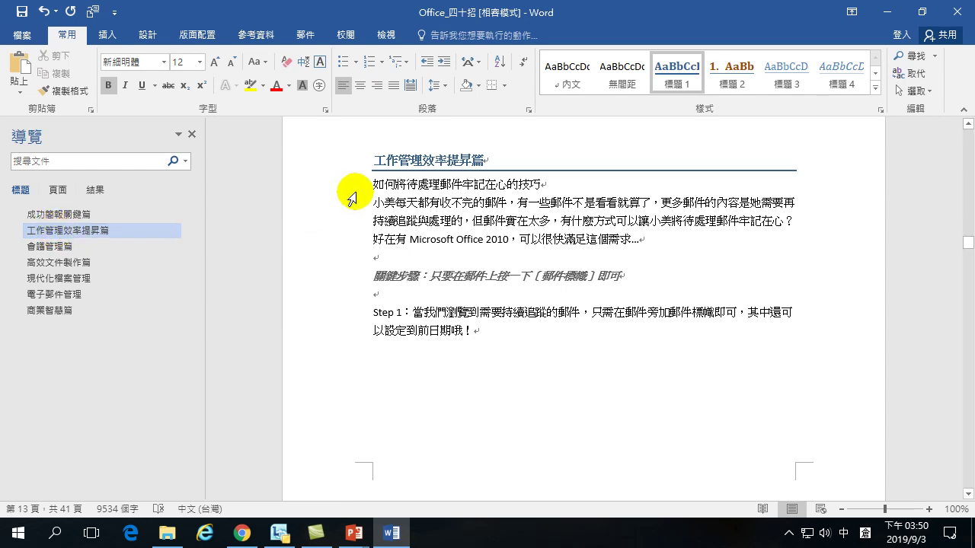
{"action": "left_click", "coordinate": [333, 163]}
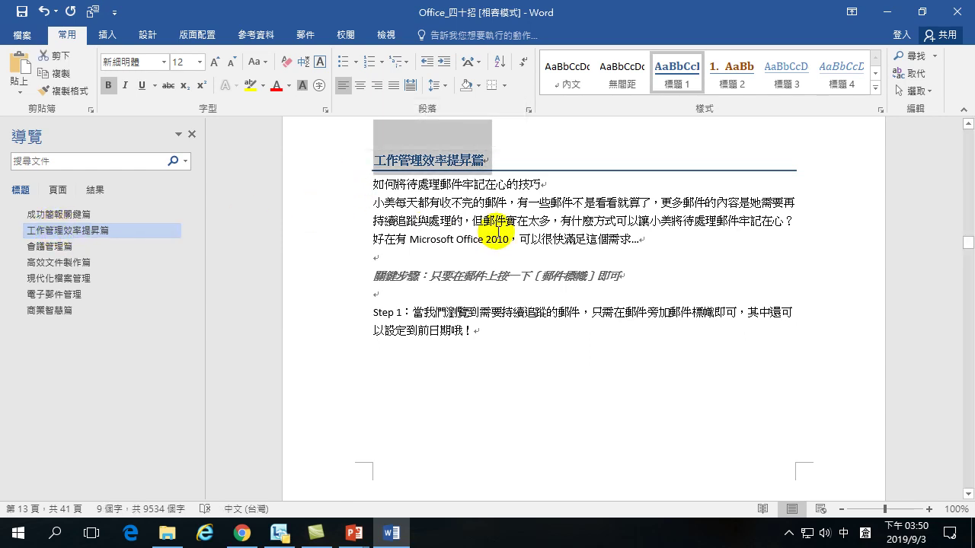
{"action": "scroll", "coordinate": [495, 239], "scroll_direction": "up", "scroll_amount": 5}
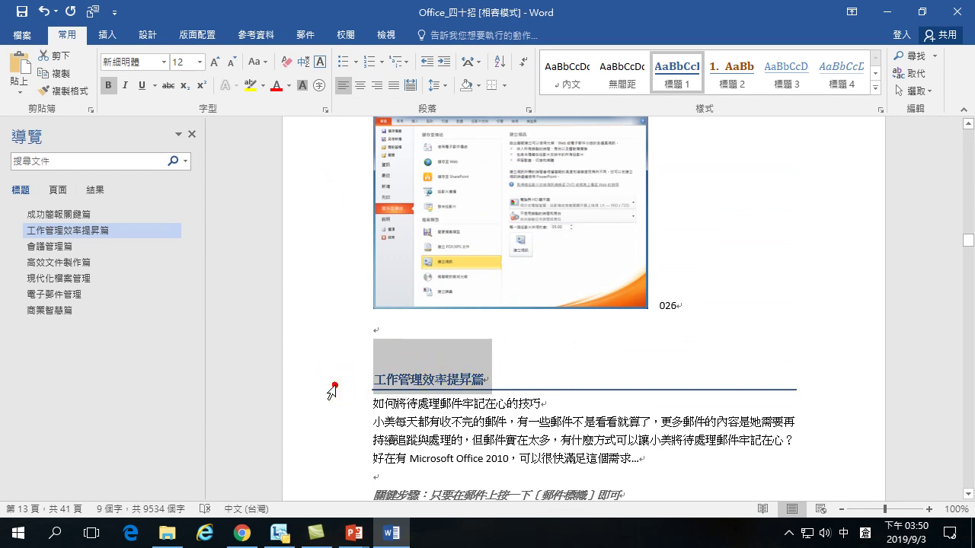
{"action": "right_click", "coordinate": [673, 84]}
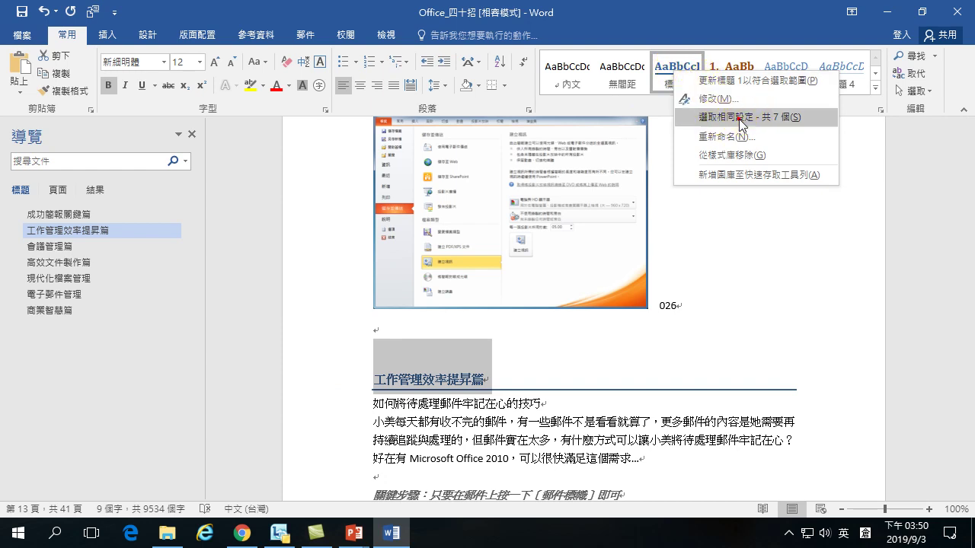
{"action": "left_click", "coordinate": [740, 119]}
{"action": "right_click", "coordinate": [689, 83]}
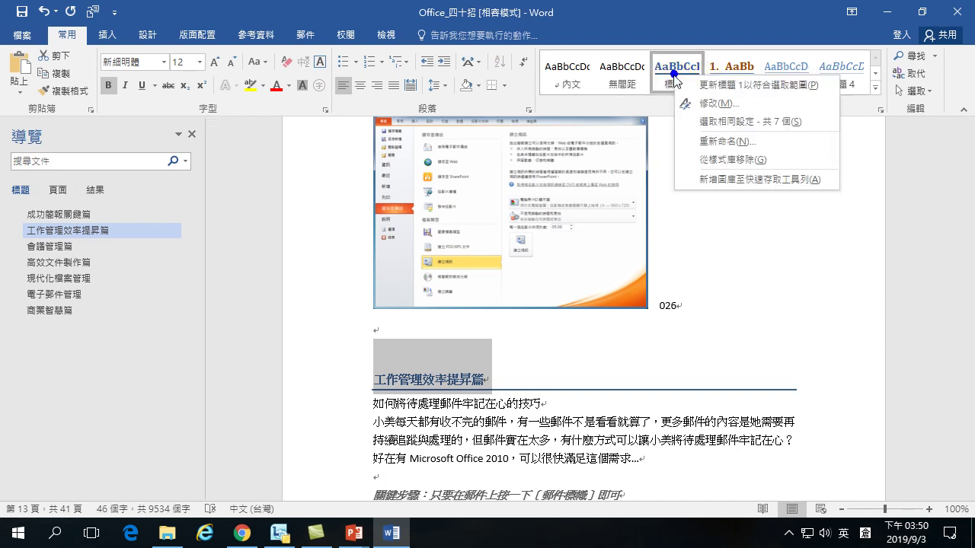
{"action": "left_click", "coordinate": [722, 122]}
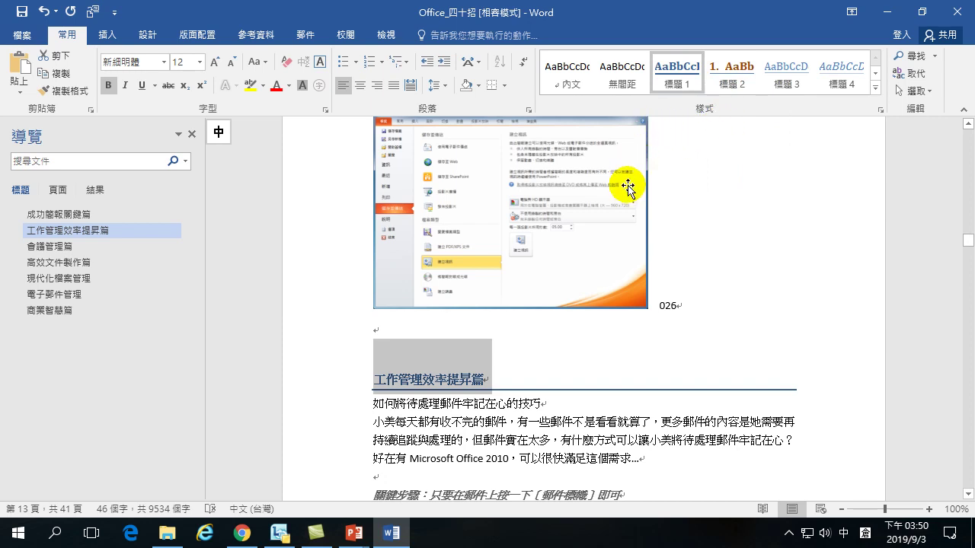
{"action": "left_click", "coordinate": [729, 76]}
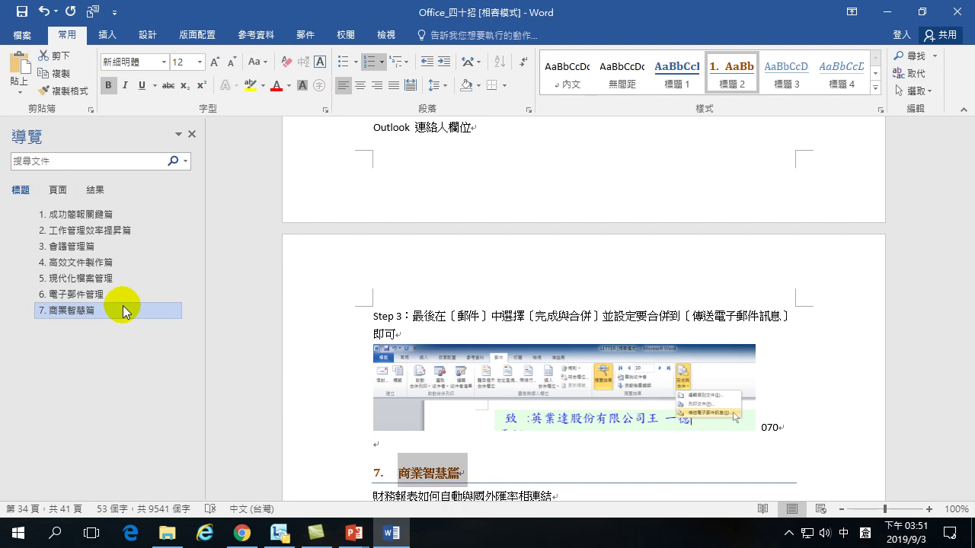
Add 大綱 as a 標題 1 line above the first part title and send the outline to PowerPoint.
{"action": "left_click", "coordinate": [58, 213]}
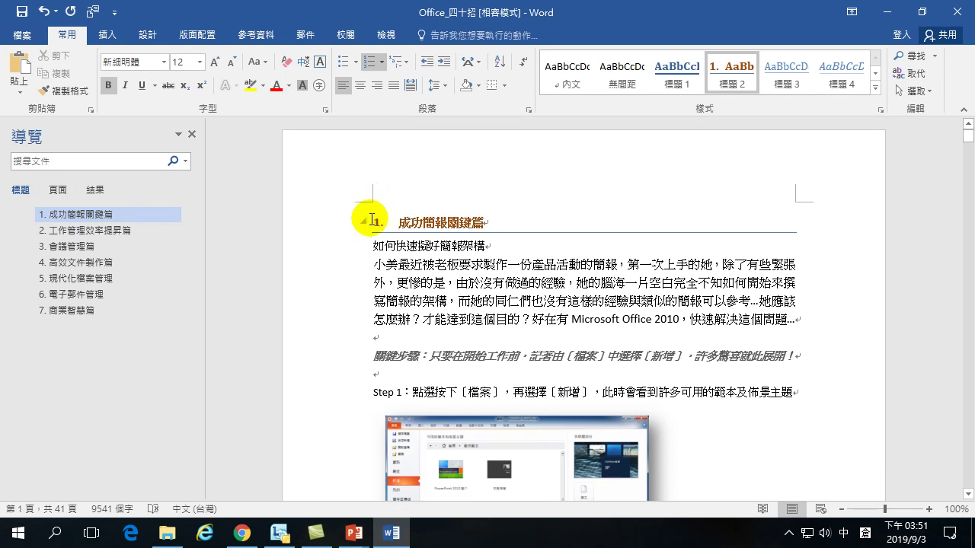
{"action": "key", "text": "Return"}
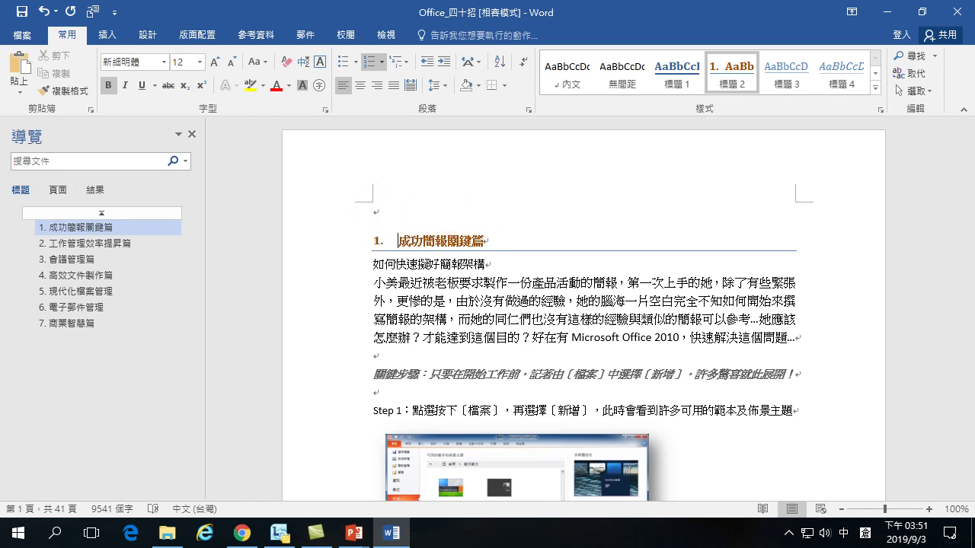
{"action": "left_click", "coordinate": [394, 210]}
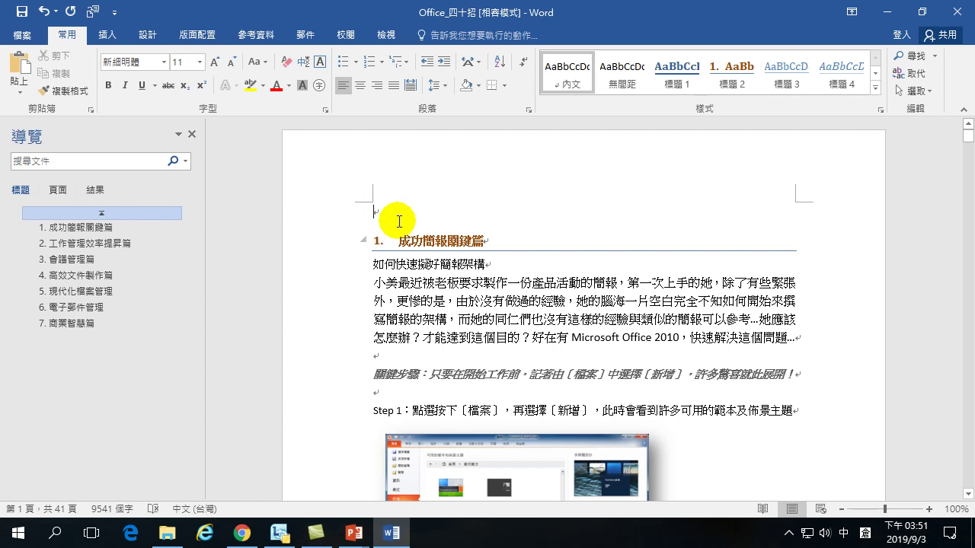
{"action": "type", "text": "大女火月廿"}
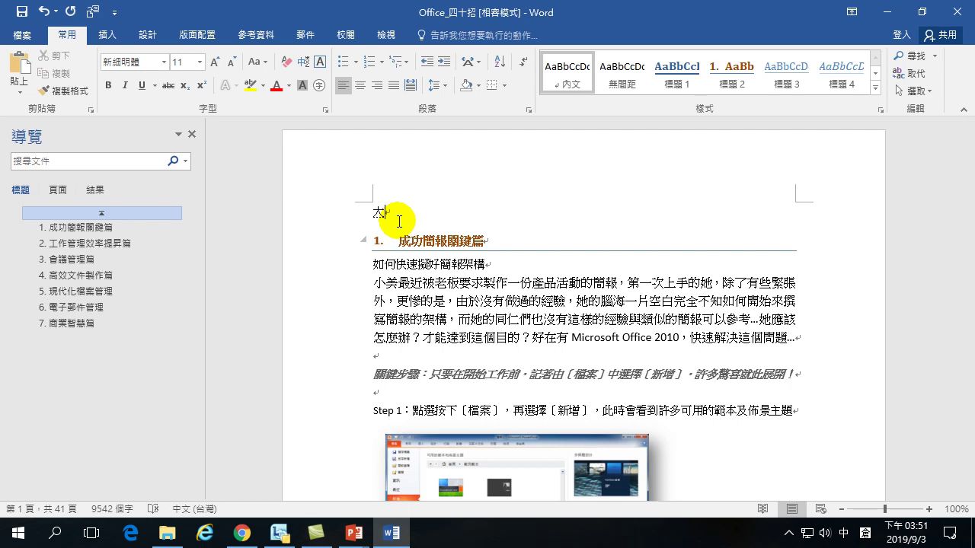
{"action": "key", "text": "space"}
{"action": "key", "text": "shift"}
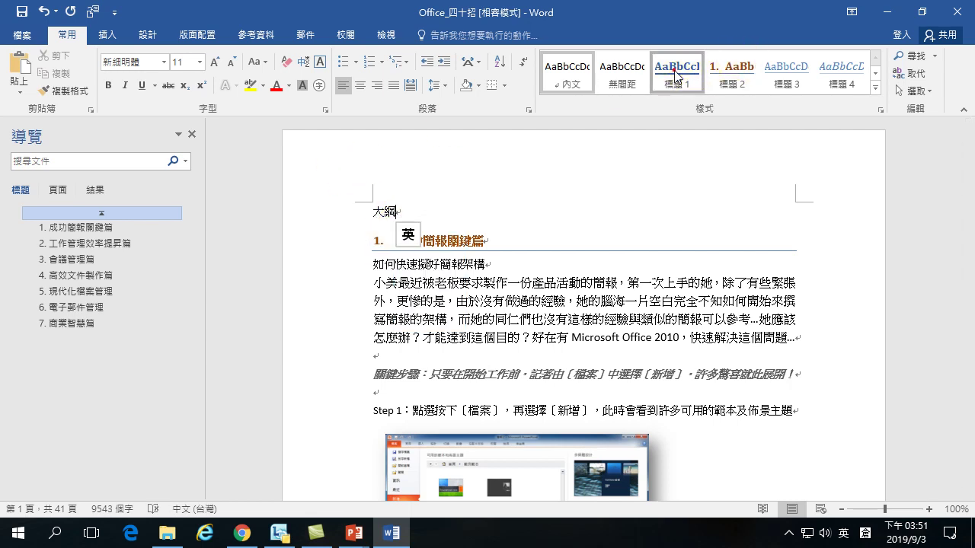
{"action": "left_click", "coordinate": [675, 72]}
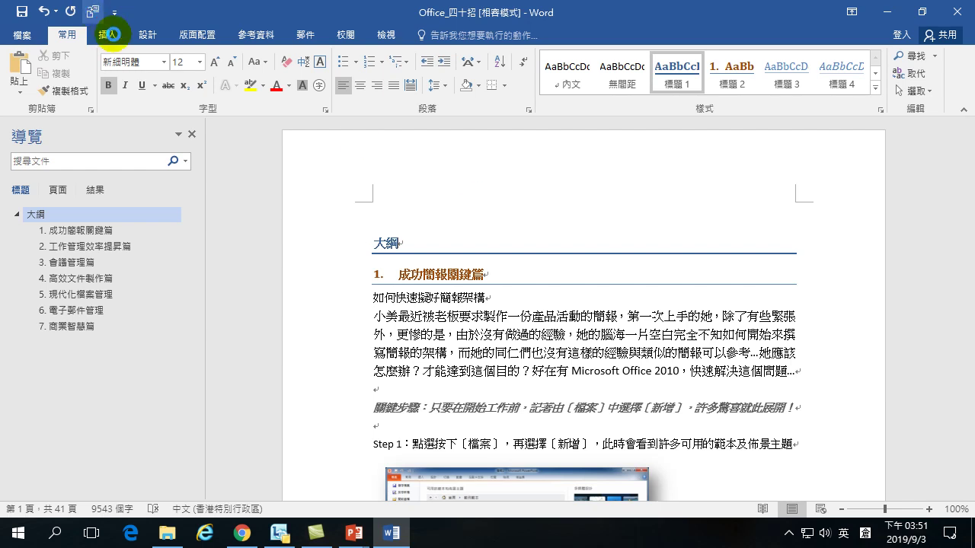
{"action": "key", "text": "alt+Tab"}
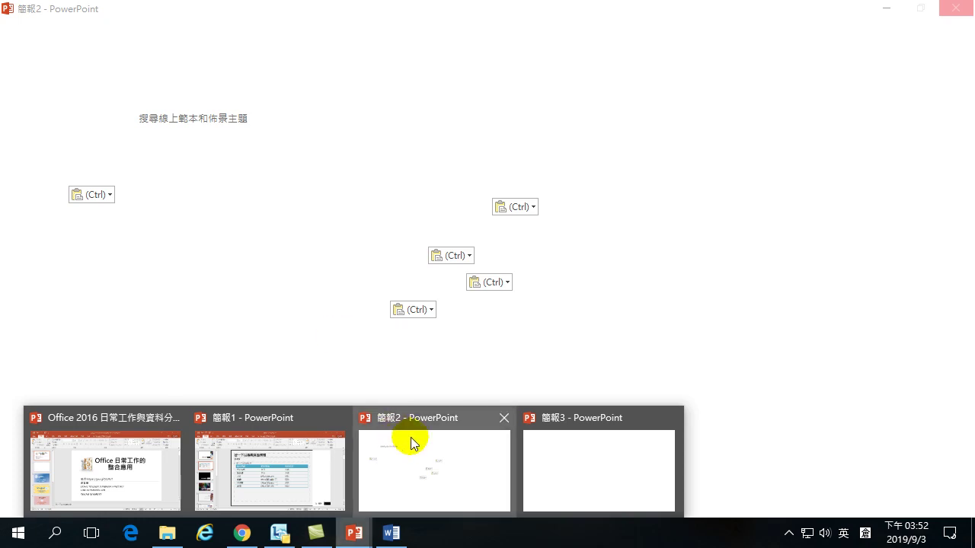
Switch through the taskbar previews to the new 簡報4 window showing the seven-part 大綱 slide.
{"action": "left_click", "coordinate": [427, 415]}
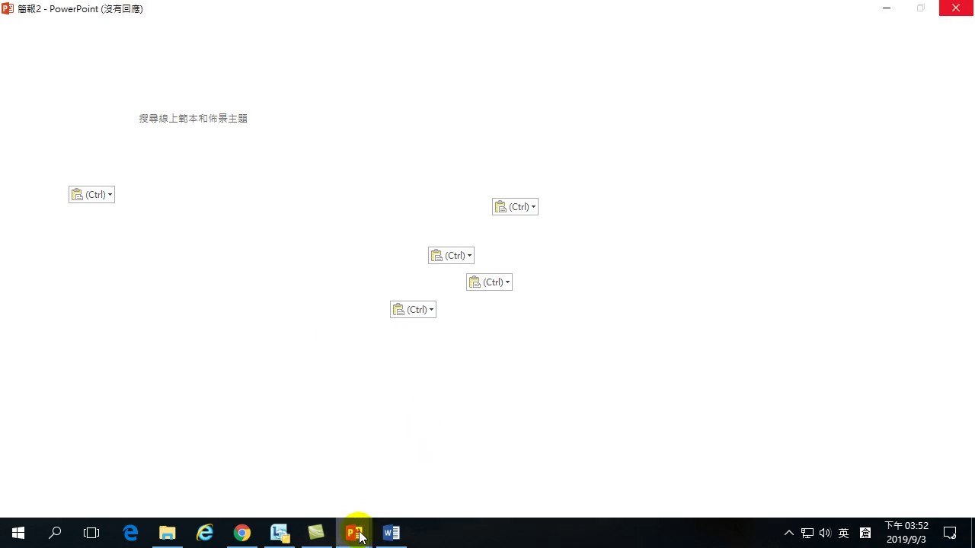
{"action": "mouse_move", "coordinate": [354, 531]}
{"action": "left_click", "coordinate": [586, 427]}
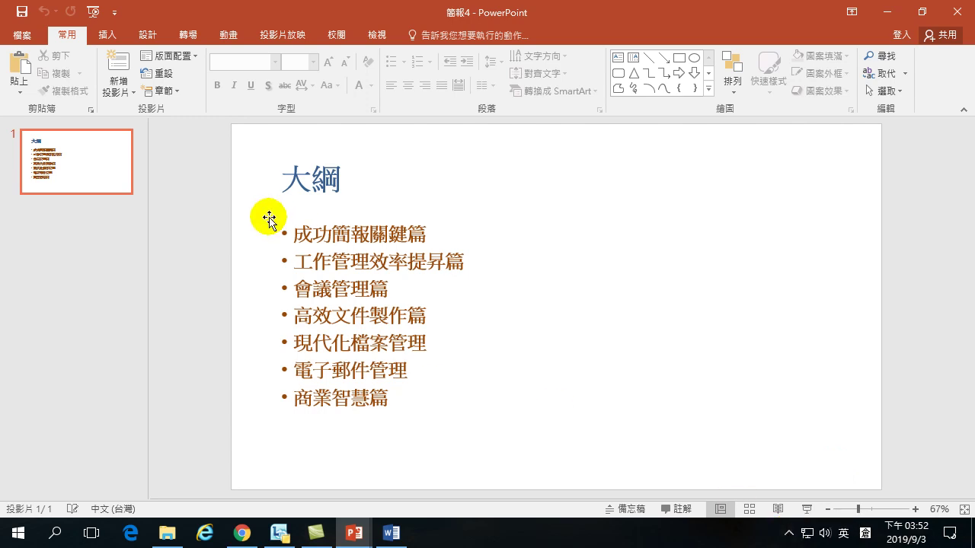
Copy the seven-title 大綱 slide and paste it into 簡報2 right after slide 1.
{"action": "left_click", "coordinate": [70, 156]}
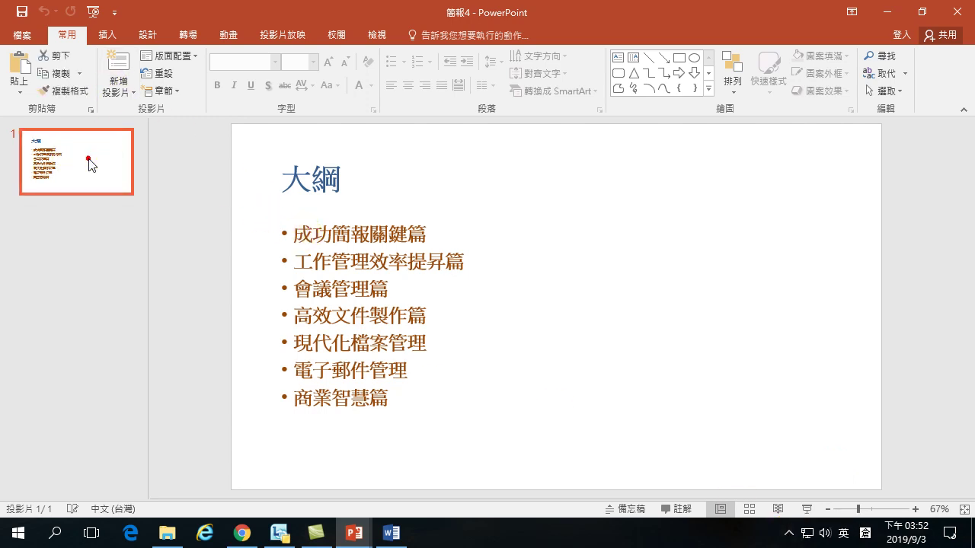
{"action": "left_click", "coordinate": [52, 73]}
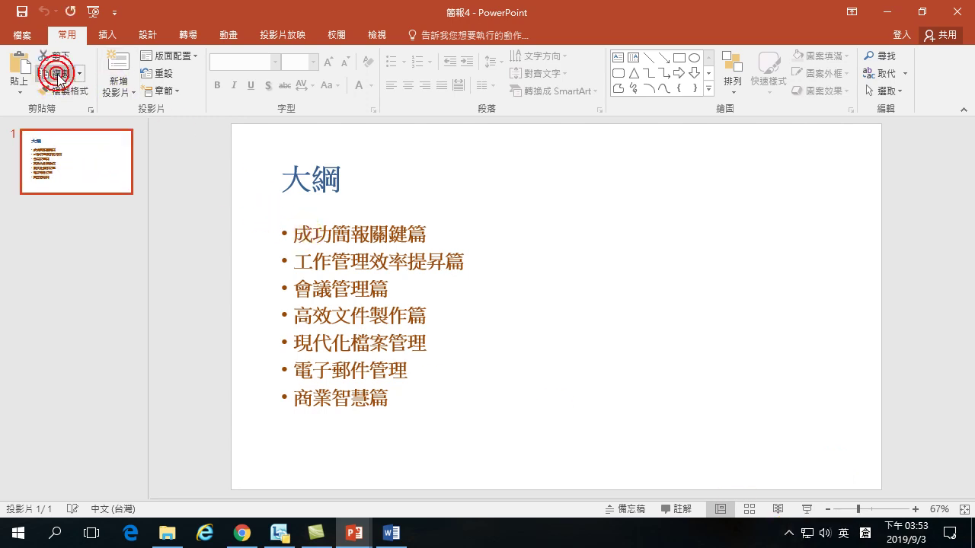
{"action": "mouse_move", "coordinate": [353, 535]}
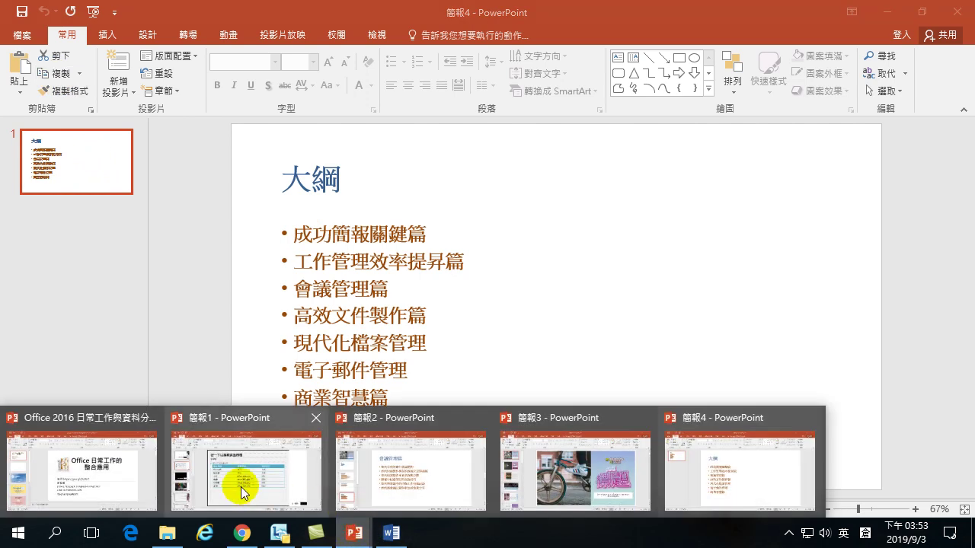
{"action": "left_click", "coordinate": [395, 476]}
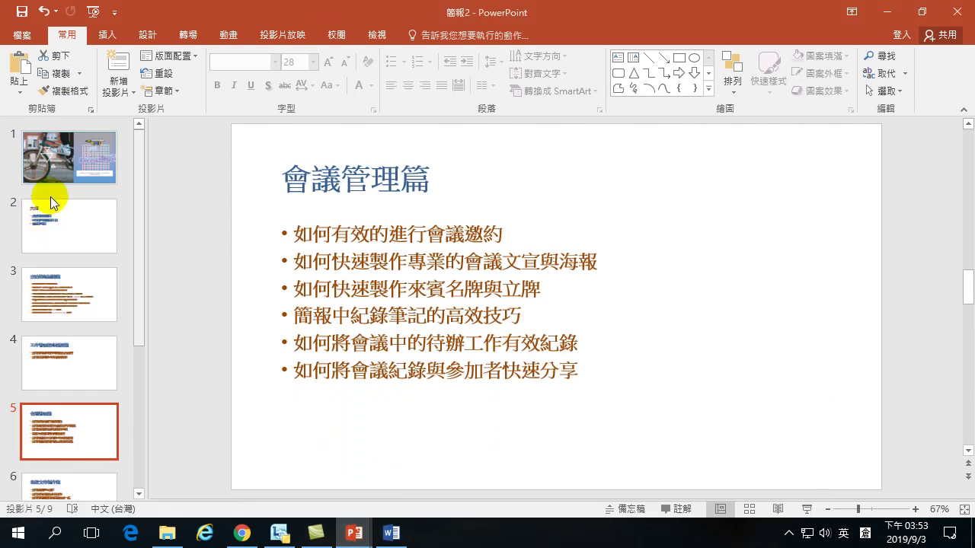
{"action": "left_click", "coordinate": [50, 195]}
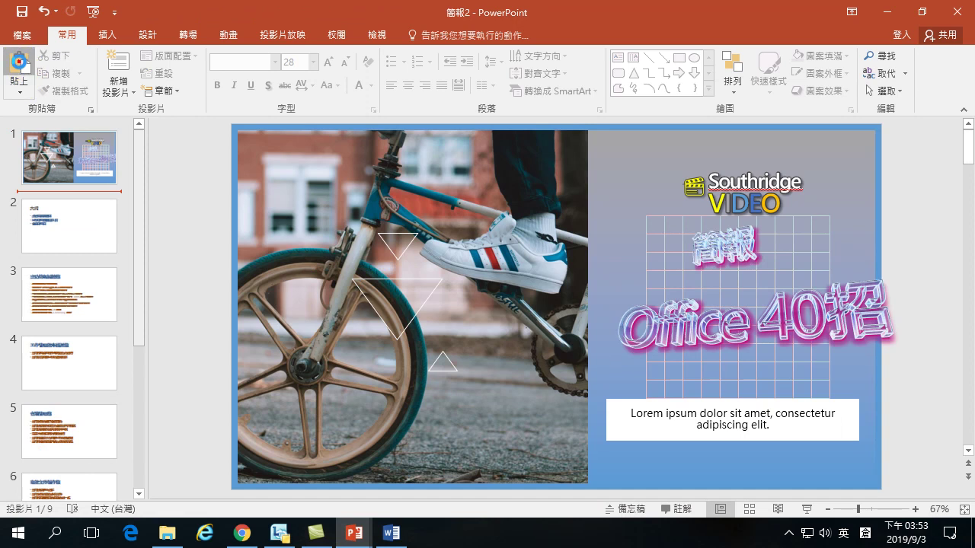
{"action": "left_click", "coordinate": [19, 67]}
Delete the old three-bullet outline slide 3, leaving the new 大綱 slide as slide 2.
{"action": "left_click", "coordinate": [67, 304]}
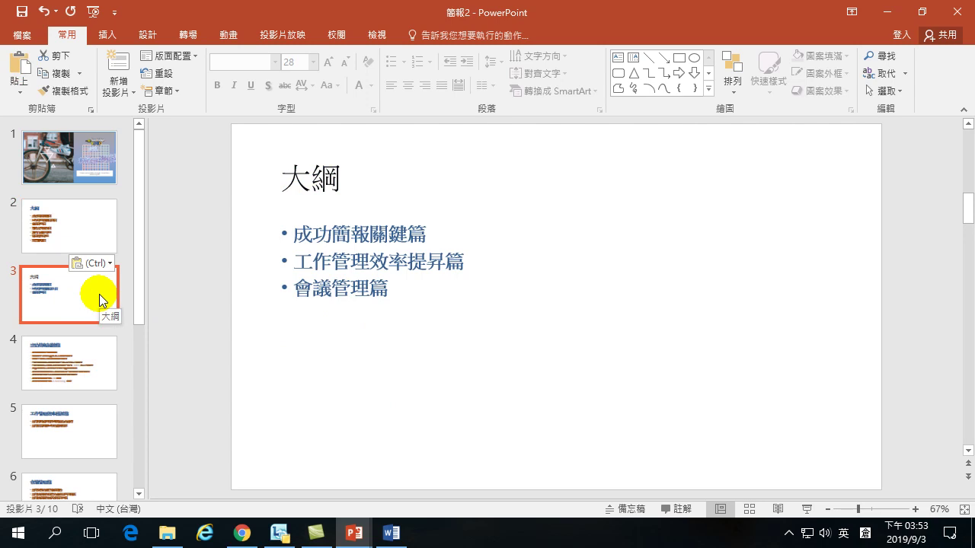
{"action": "left_click", "coordinate": [68, 217]}
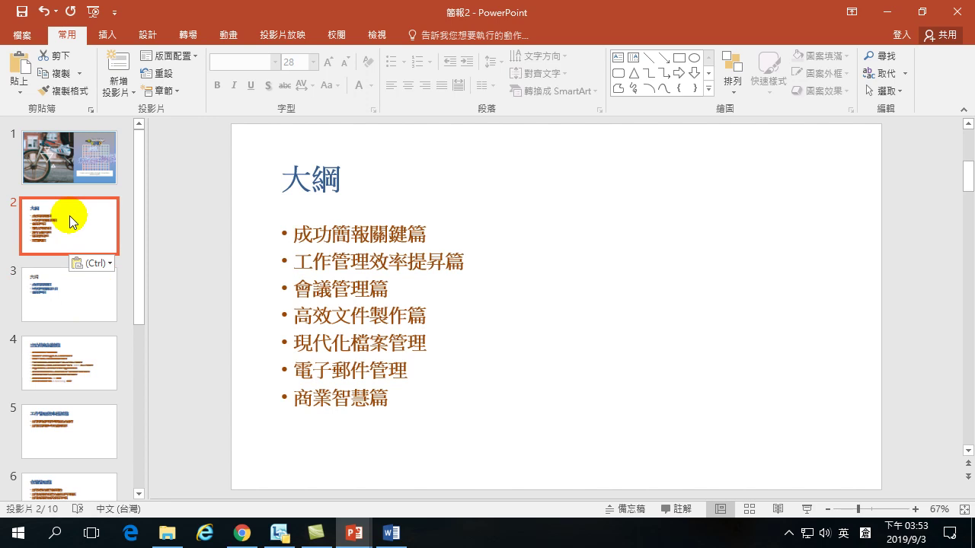
{"action": "left_click", "coordinate": [59, 293]}
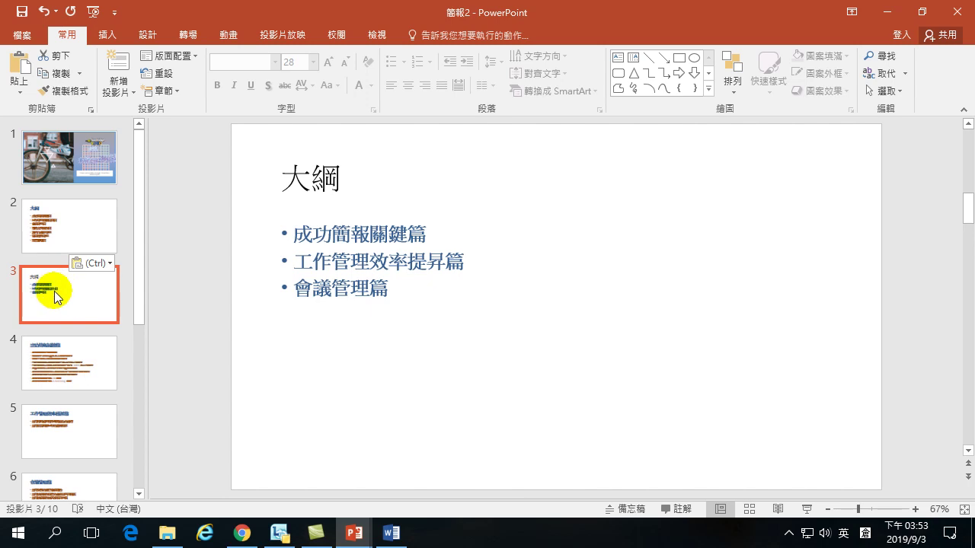
{"action": "key", "text": "Delete"}
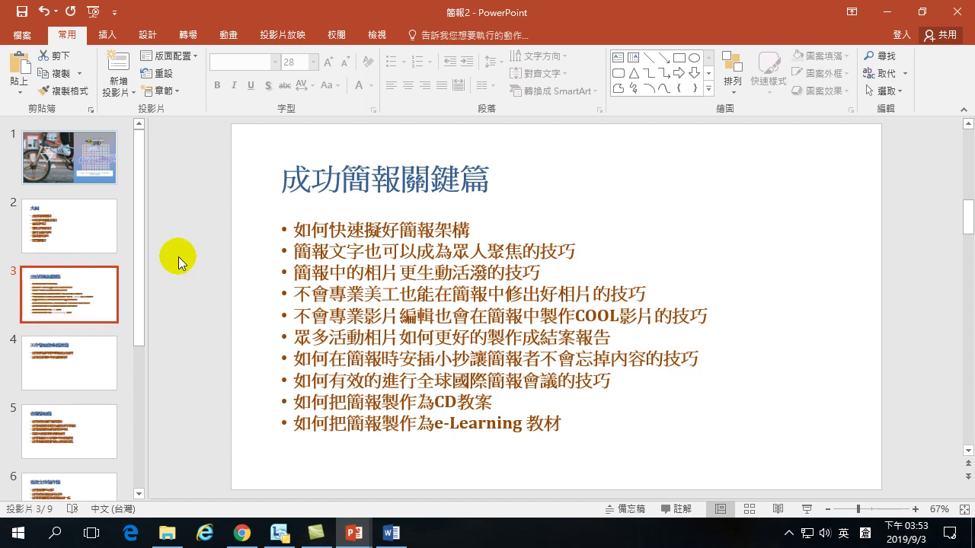
{"action": "left_click", "coordinate": [56, 213]}
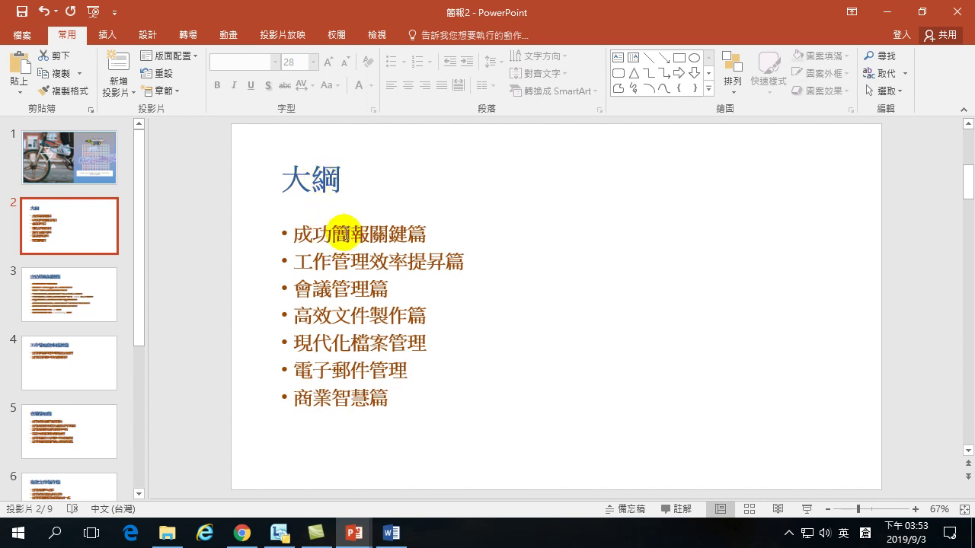
{"action": "left_click_drag", "start_coordinate": [332, 234], "coordinate": [402, 233]}
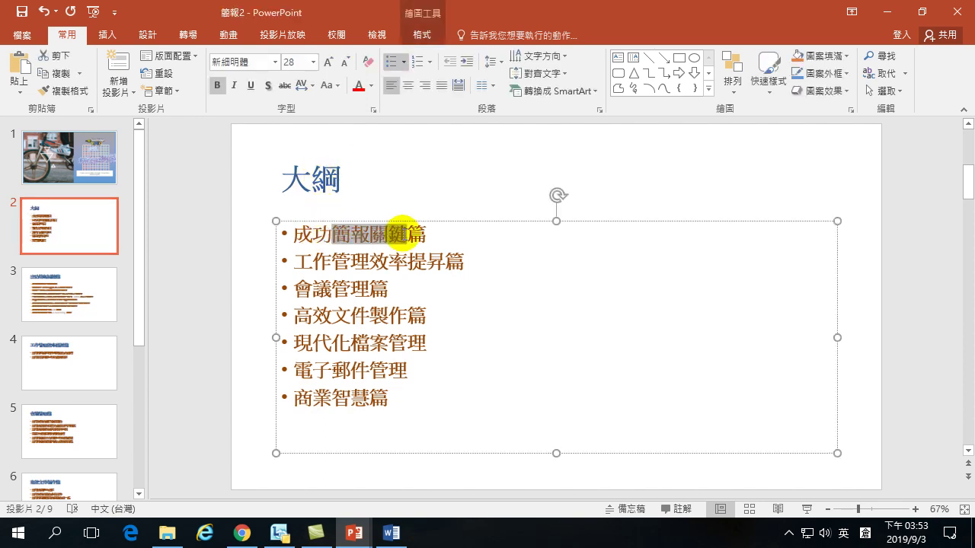
{"action": "left_click_drag", "start_coordinate": [294, 261], "coordinate": [390, 263]}
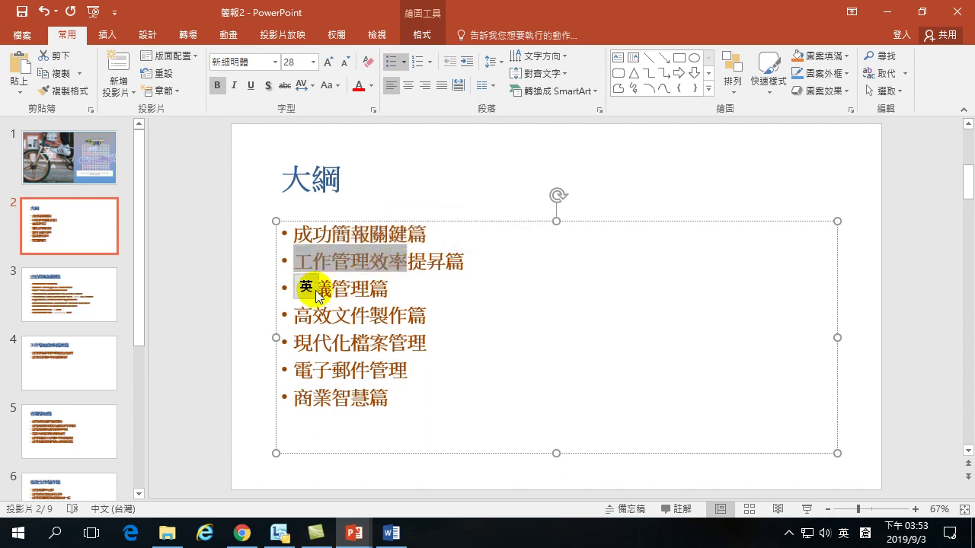
{"action": "double_click", "coordinate": [353, 286]}
{"action": "left_click_drag", "start_coordinate": [373, 315], "coordinate": [297, 314]}
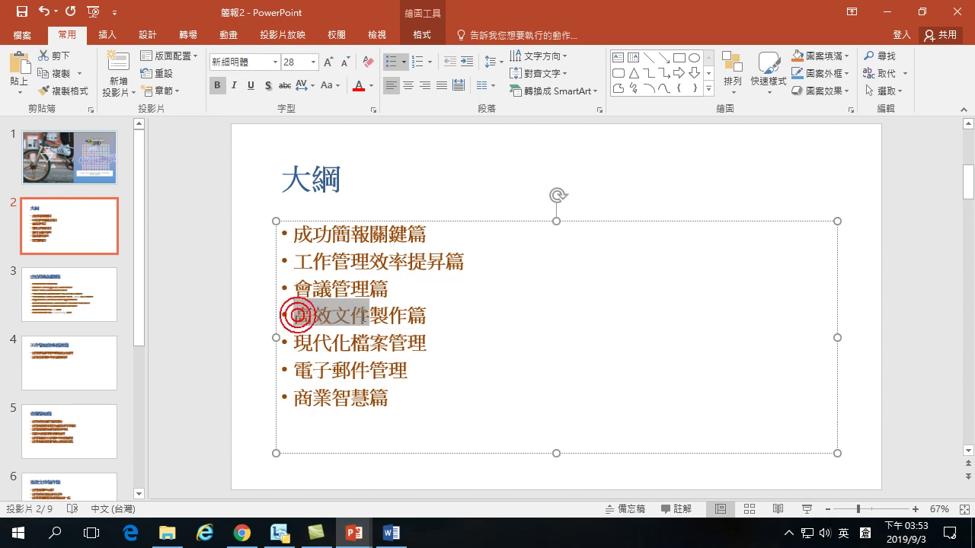
{"action": "left_click", "coordinate": [360, 350]}
{"action": "left_click_drag", "start_coordinate": [351, 341], "coordinate": [435, 341]}
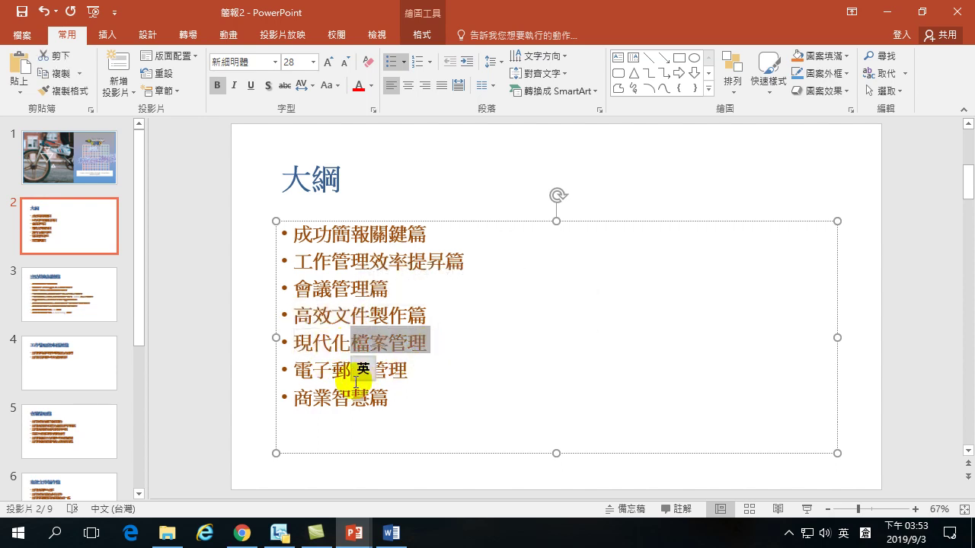
{"action": "left_click_drag", "start_coordinate": [294, 371], "coordinate": [369, 371]}
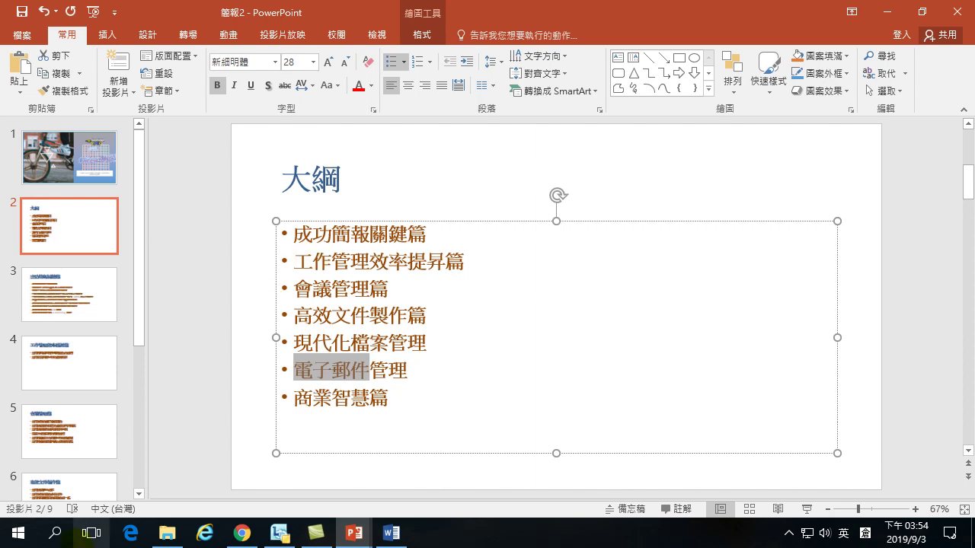
Look over the nine files in the desktop Office folder, then call up the open PowerPoint windows.
{"action": "left_click", "coordinate": [167, 533]}
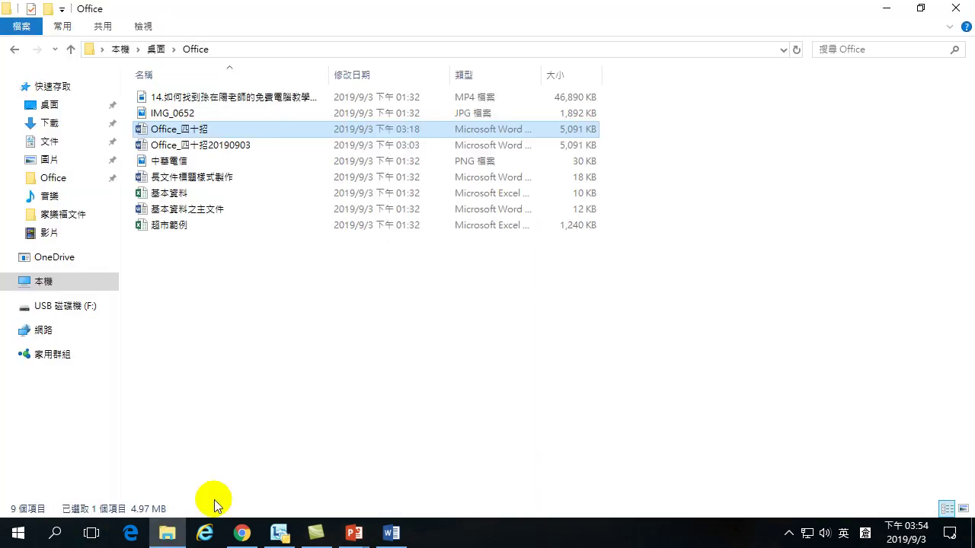
{"action": "left_click", "coordinate": [355, 323]}
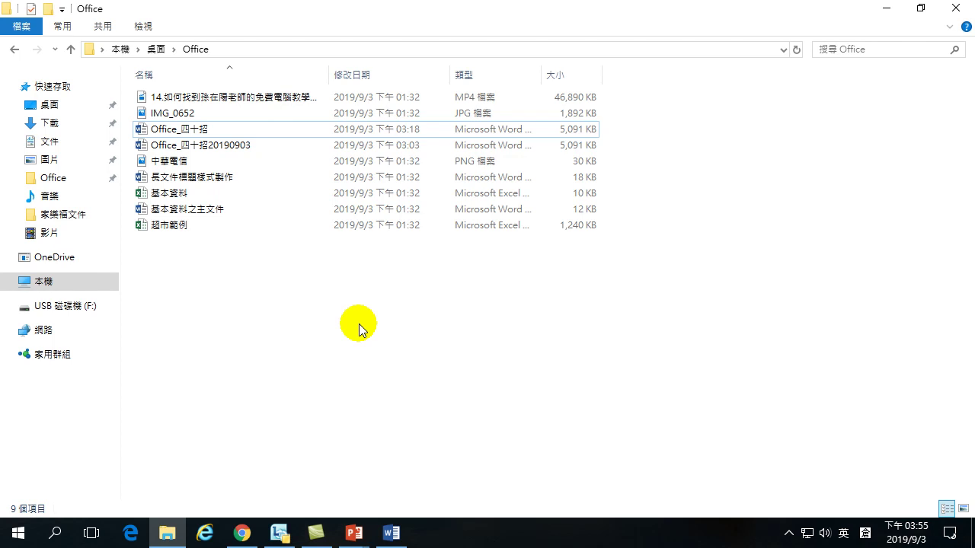
{"action": "left_click", "coordinate": [353, 534]}
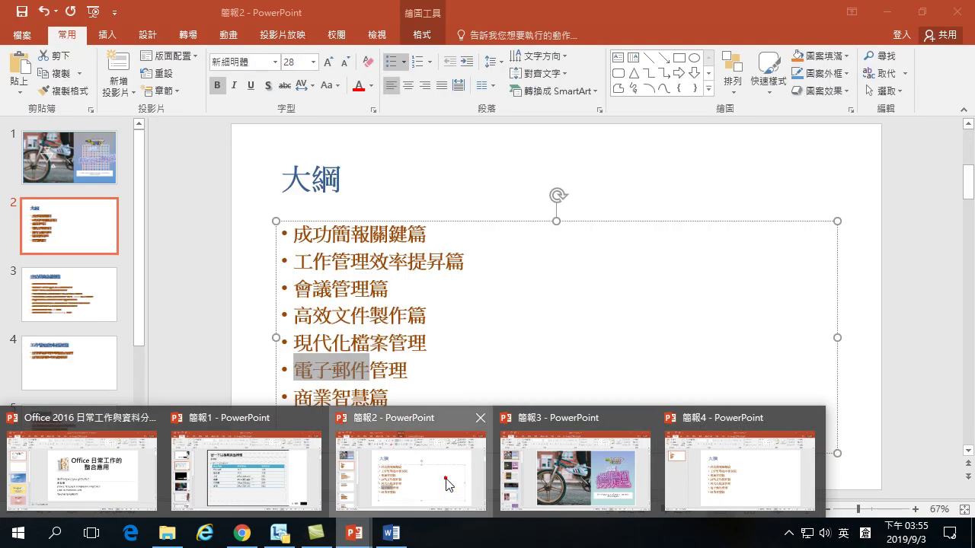
Return to 簡報2, review slides 1–4, and finish on the Office 40招 title slide's animation preview.
{"action": "left_click", "coordinate": [448, 483]}
{"action": "left_click", "coordinate": [65, 145]}
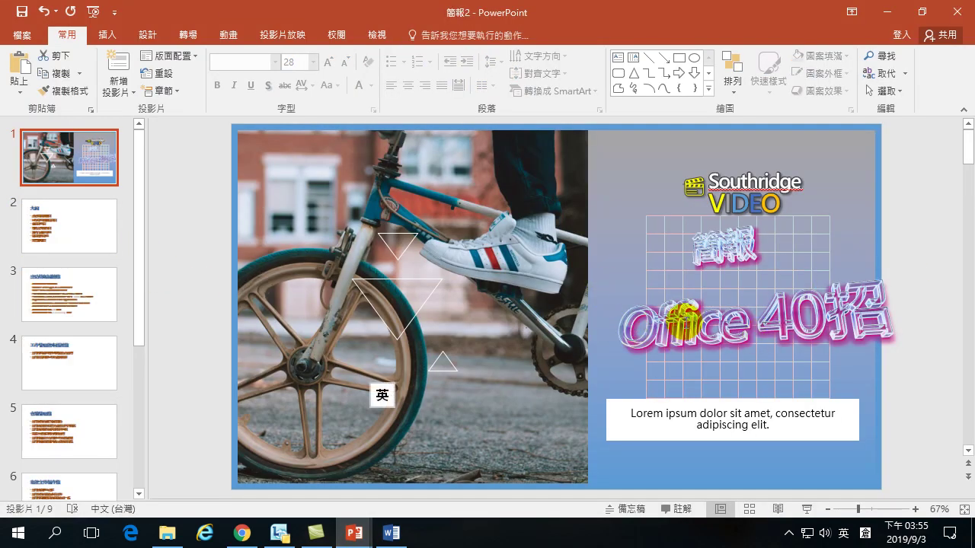
{"action": "left_click", "coordinate": [95, 223]}
{"action": "left_click", "coordinate": [90, 285]}
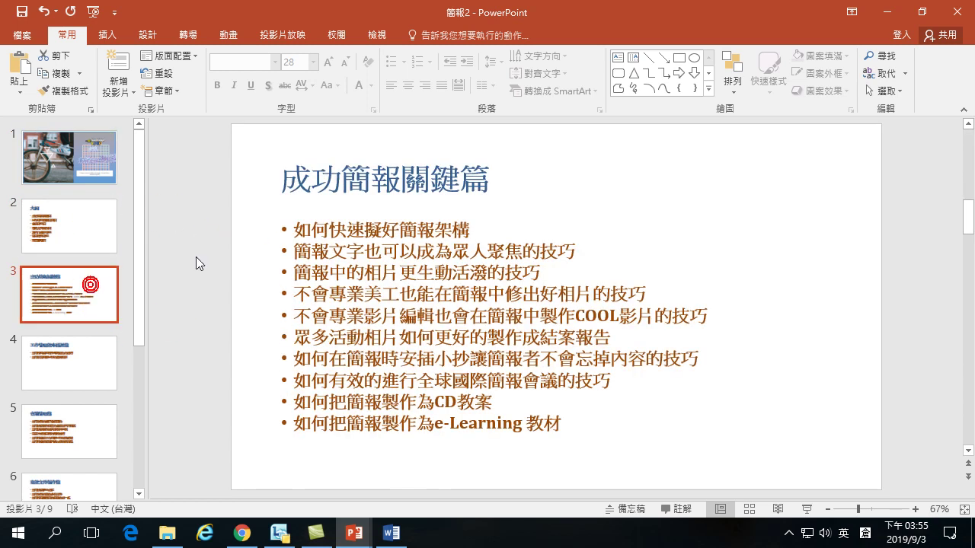
{"action": "left_click", "coordinate": [69, 366]}
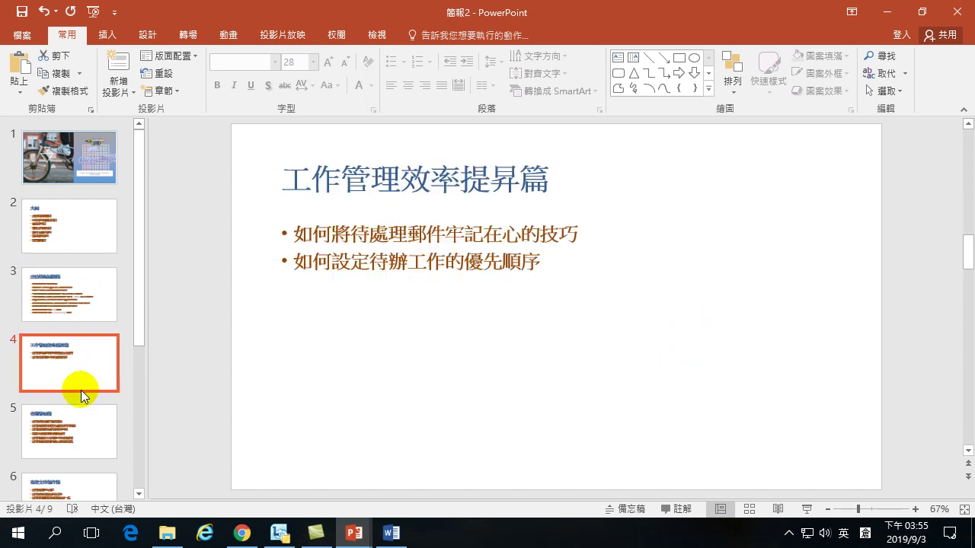
{"action": "scroll", "coordinate": [94, 383], "scroll_direction": "down", "scroll_amount": 5}
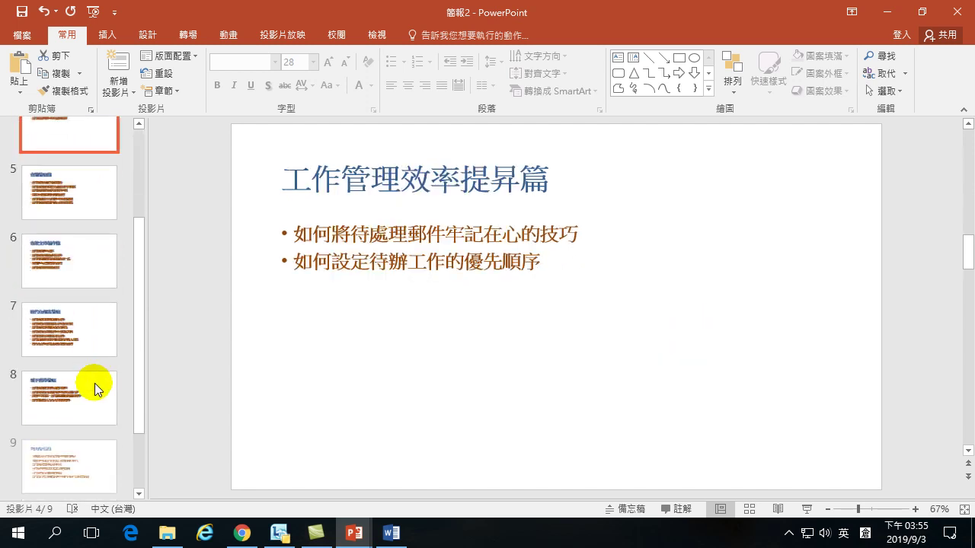
{"action": "scroll", "coordinate": [51, 306], "scroll_direction": "up", "scroll_amount": 5}
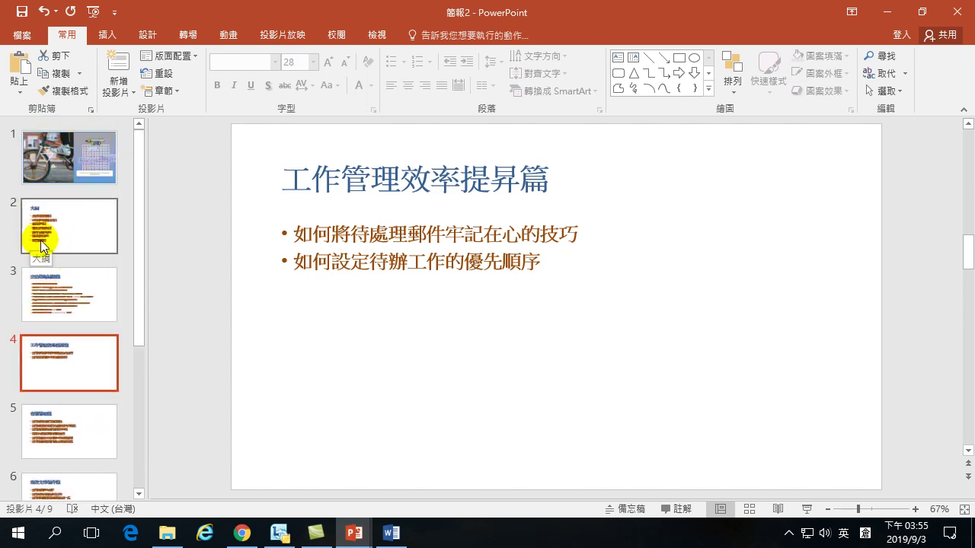
{"action": "left_click", "coordinate": [85, 155]}
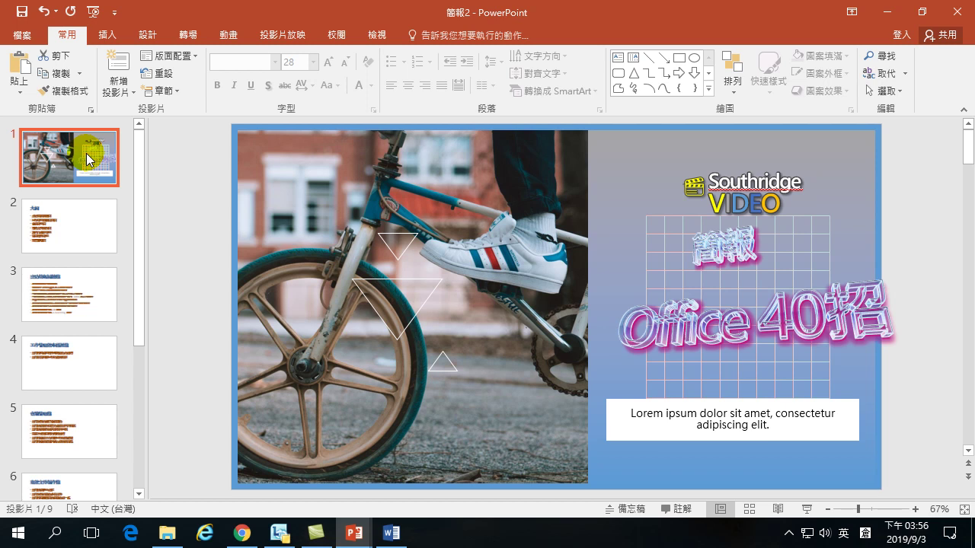
{"action": "left_click", "coordinate": [9, 162]}
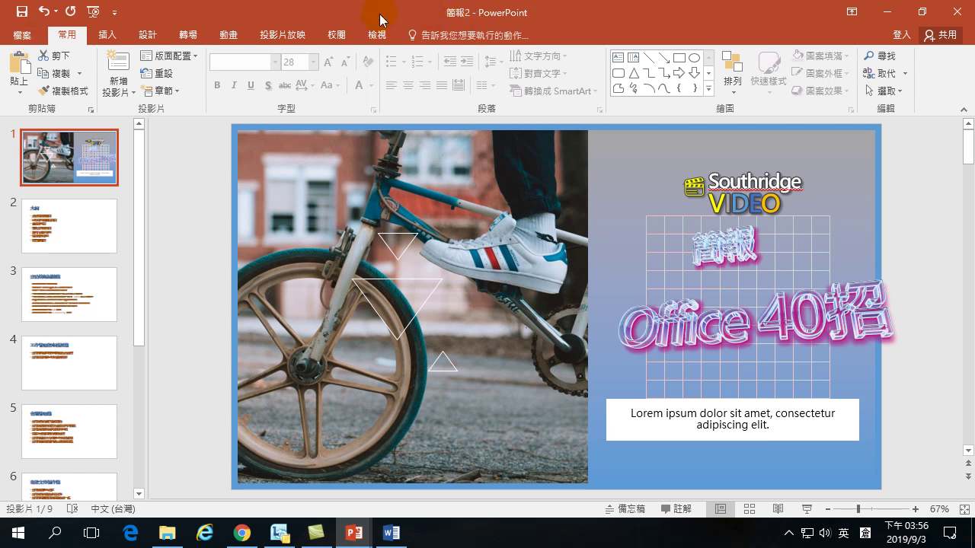
Open the 傳送至 Microsoft Word dialog via File > Export > Create Handouts.
{"action": "left_click", "coordinate": [19, 38]}
{"action": "left_click", "coordinate": [25, 29]}
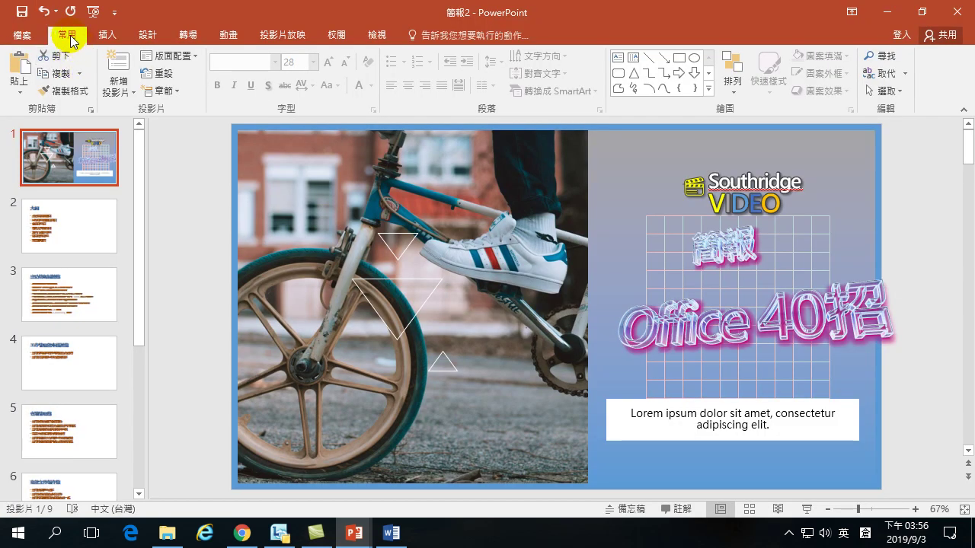
{"action": "left_click", "coordinate": [24, 37]}
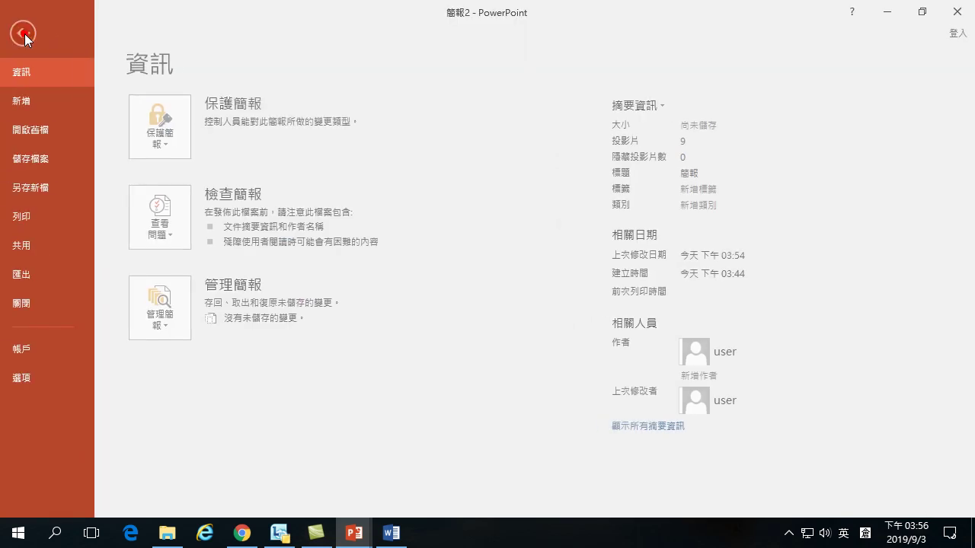
{"action": "left_click", "coordinate": [30, 277]}
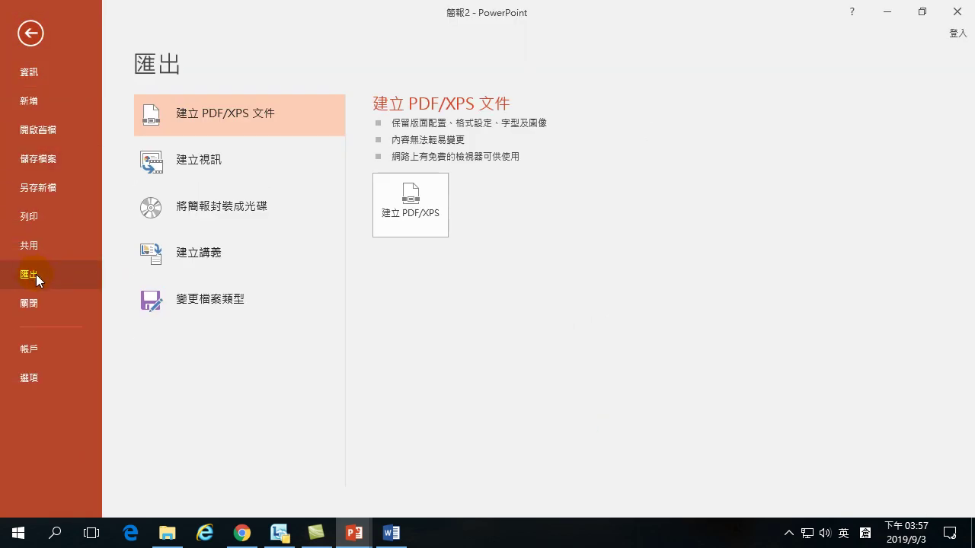
{"action": "left_click", "coordinate": [176, 260]}
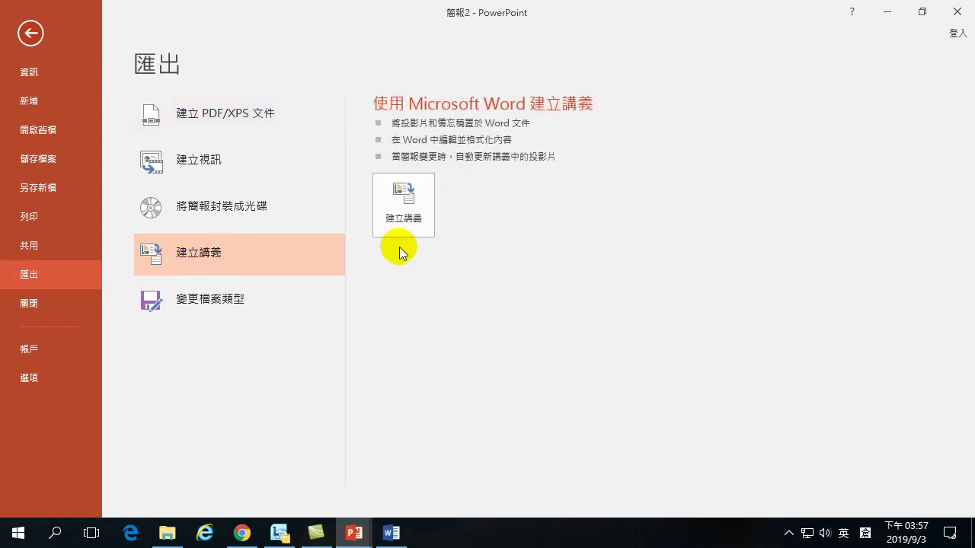
{"action": "left_click", "coordinate": [392, 202]}
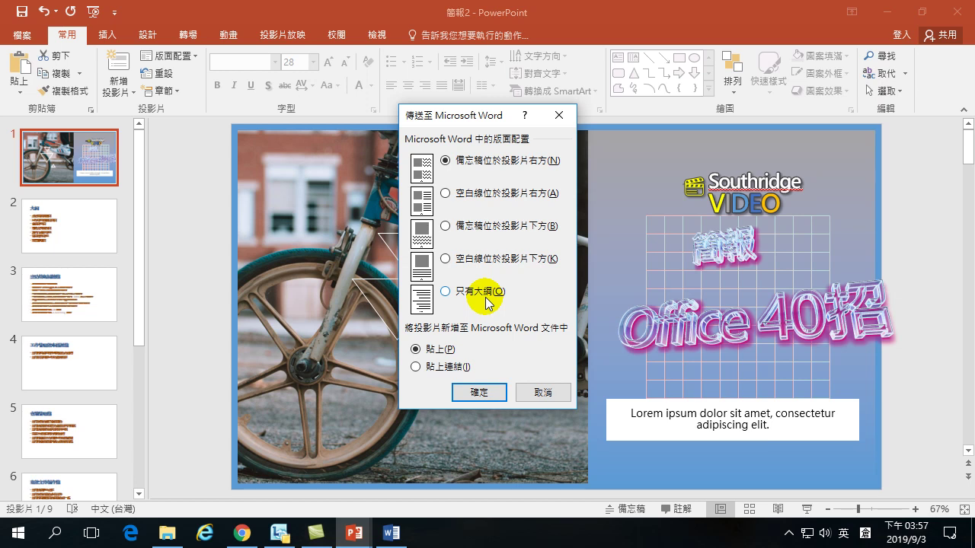
Send 簡報2 to Word using the 只有大綱 (outline only) layout.
{"action": "left_click", "coordinate": [446, 291]}
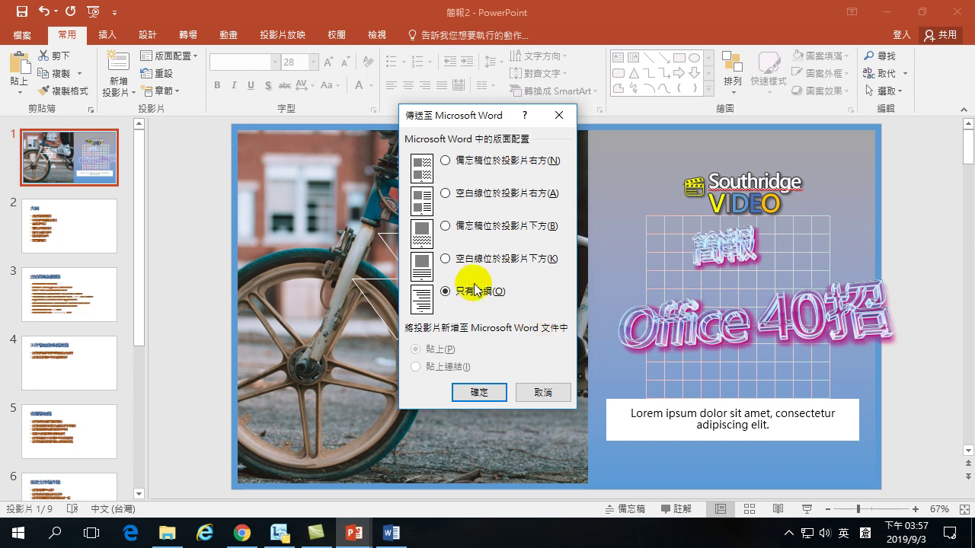
{"action": "left_click", "coordinate": [480, 391]}
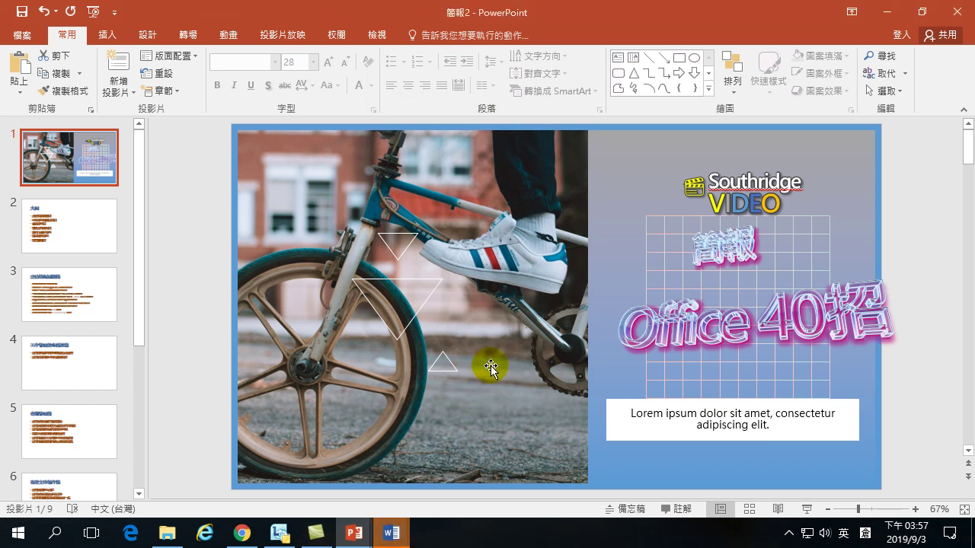
{"action": "left_click", "coordinate": [390, 533]}
{"action": "left_click", "coordinate": [472, 491]}
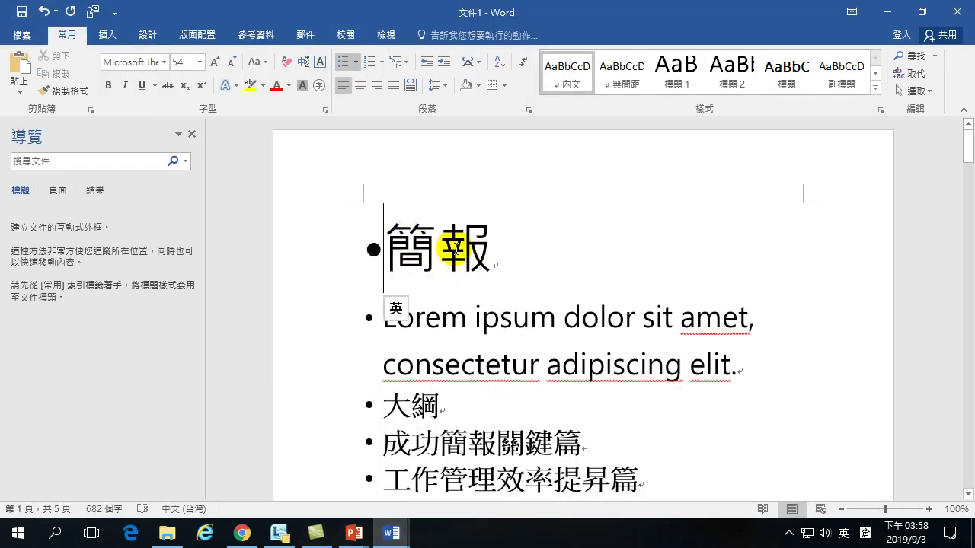
{"action": "scroll", "coordinate": [447, 252], "scroll_direction": "down", "scroll_amount": 4}
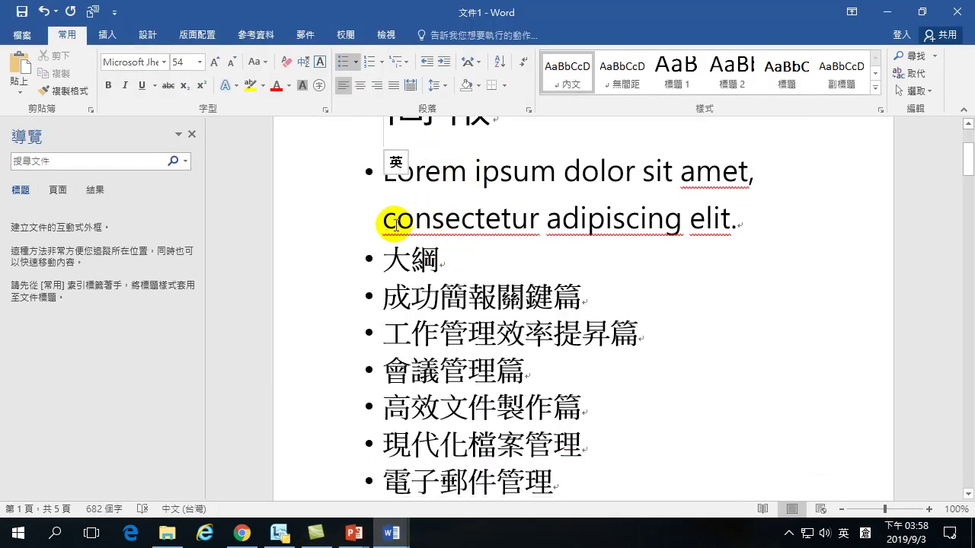
{"action": "left_click_drag", "start_coordinate": [383, 259], "coordinate": [447, 256]}
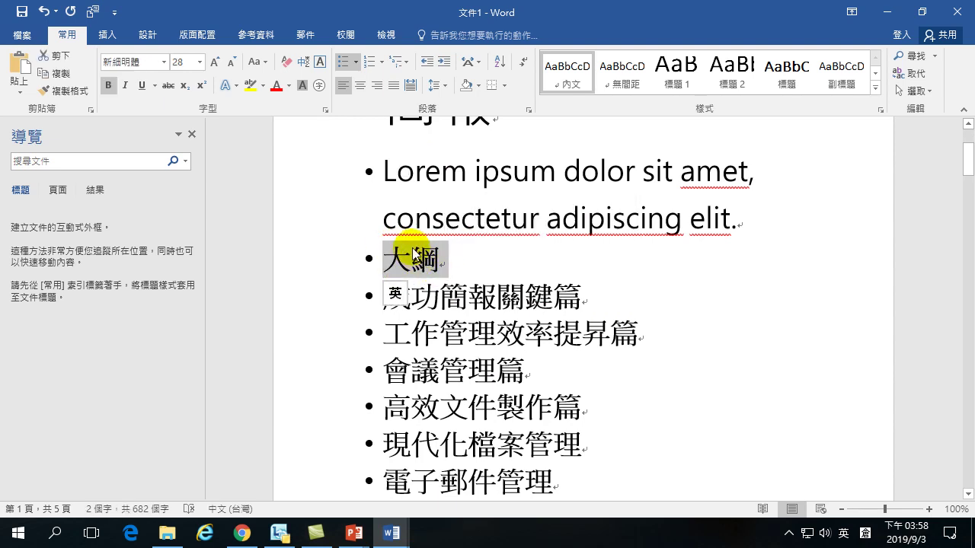
{"action": "left_click", "coordinate": [439, 260]}
{"action": "left_click", "coordinate": [383, 261]}
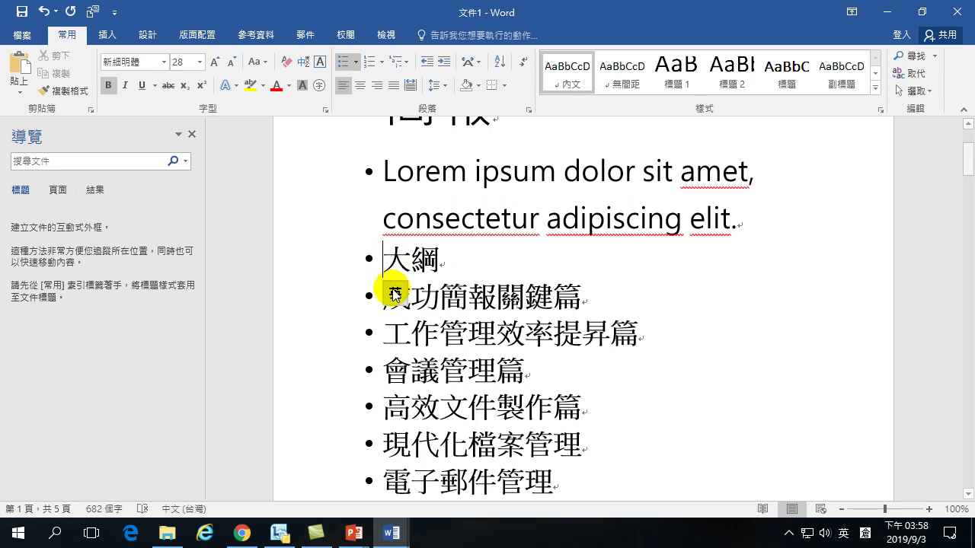
{"action": "left_click_drag", "start_coordinate": [385, 296], "coordinate": [543, 342]}
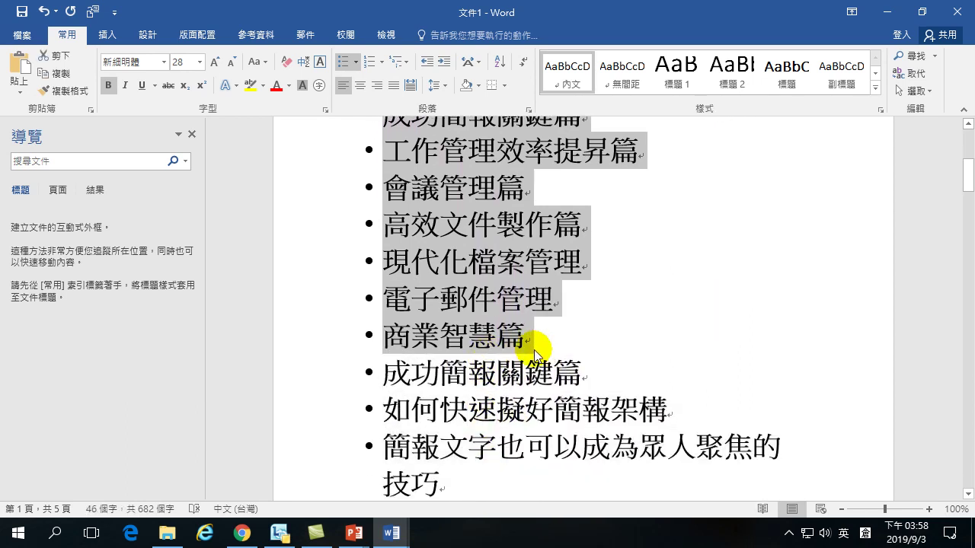
{"action": "scroll", "coordinate": [511, 347], "scroll_direction": "up", "scroll_amount": 3}
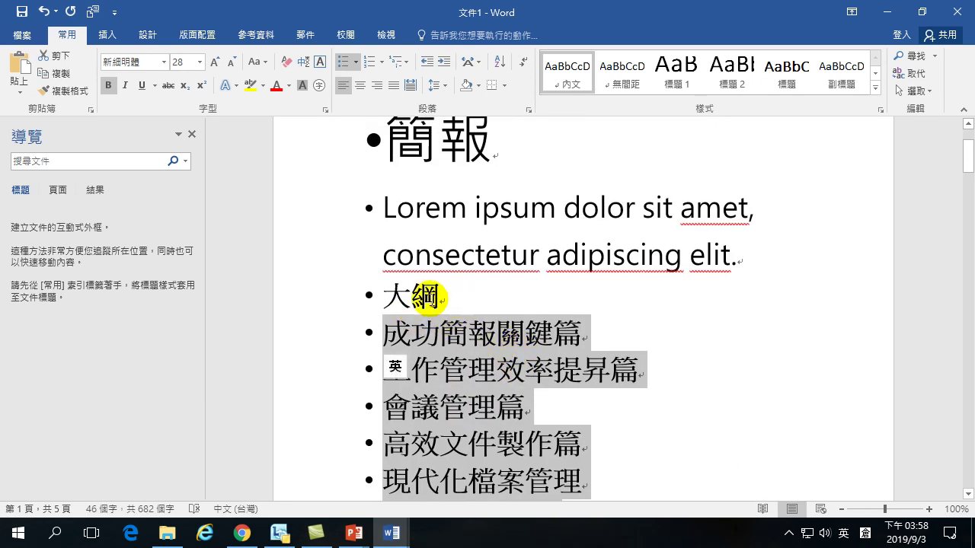
{"action": "scroll", "coordinate": [466, 377], "scroll_direction": "down", "scroll_amount": 4}
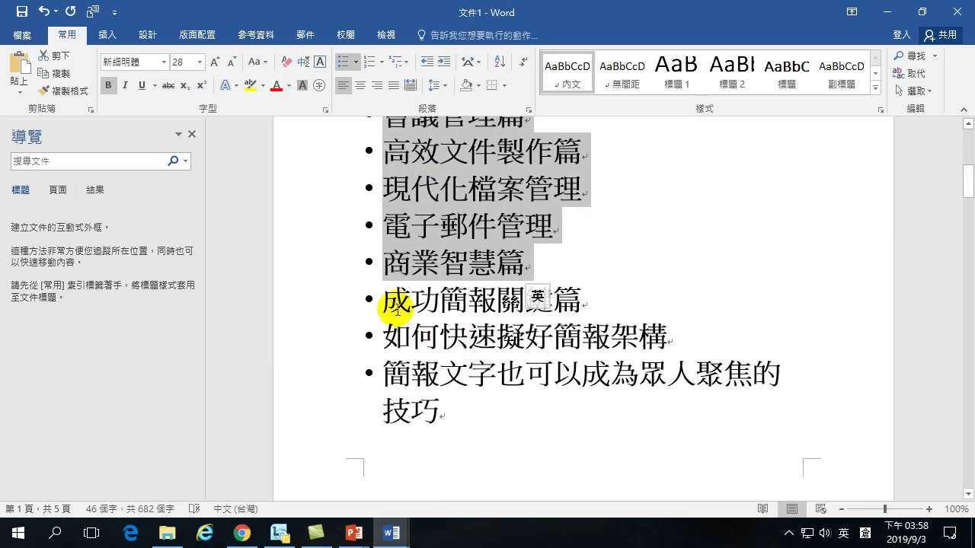
{"action": "left_click_drag", "start_coordinate": [386, 299], "coordinate": [587, 302]}
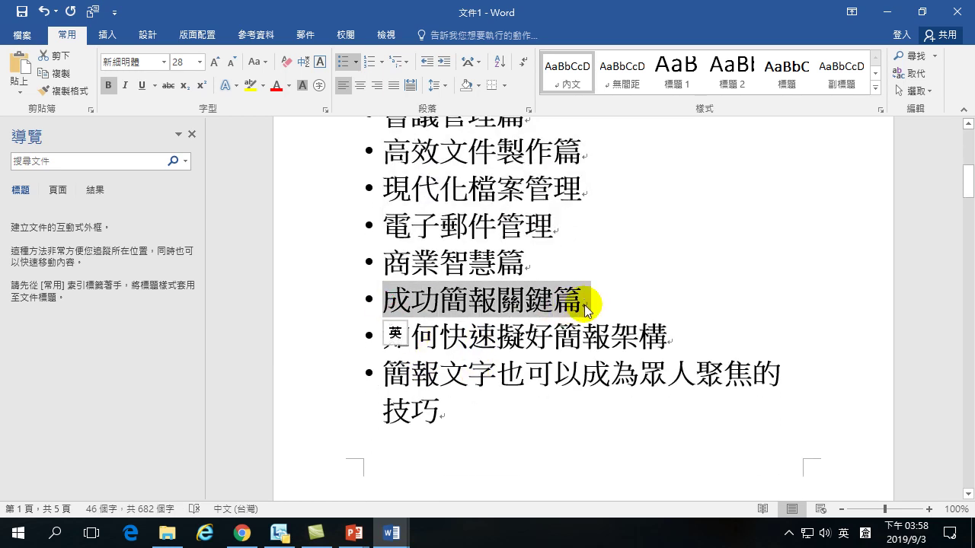
{"action": "left_click", "coordinate": [393, 336]}
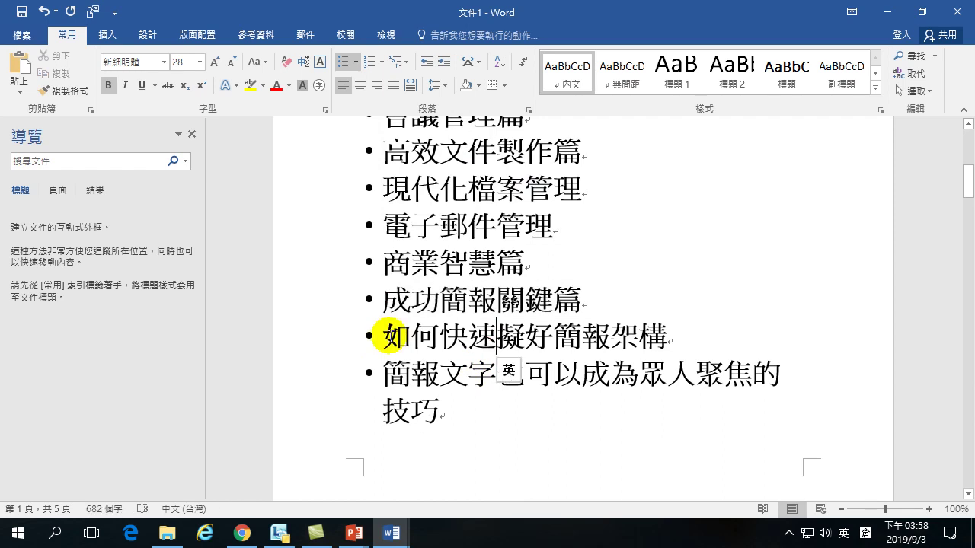
{"action": "left_click_drag", "start_coordinate": [393, 336], "coordinate": [492, 327]}
{"action": "left_click_drag", "start_coordinate": [387, 350], "coordinate": [637, 429]}
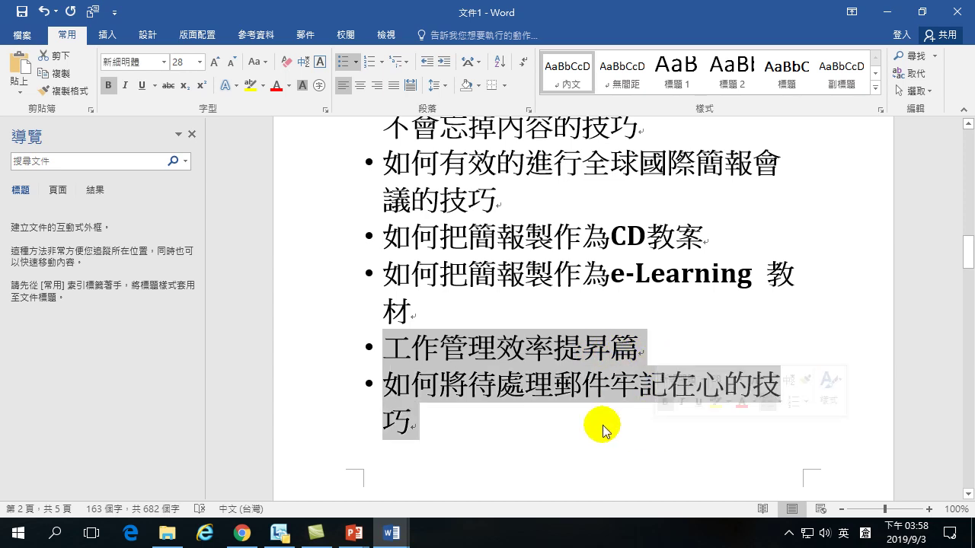
{"action": "left_click", "coordinate": [494, 370]}
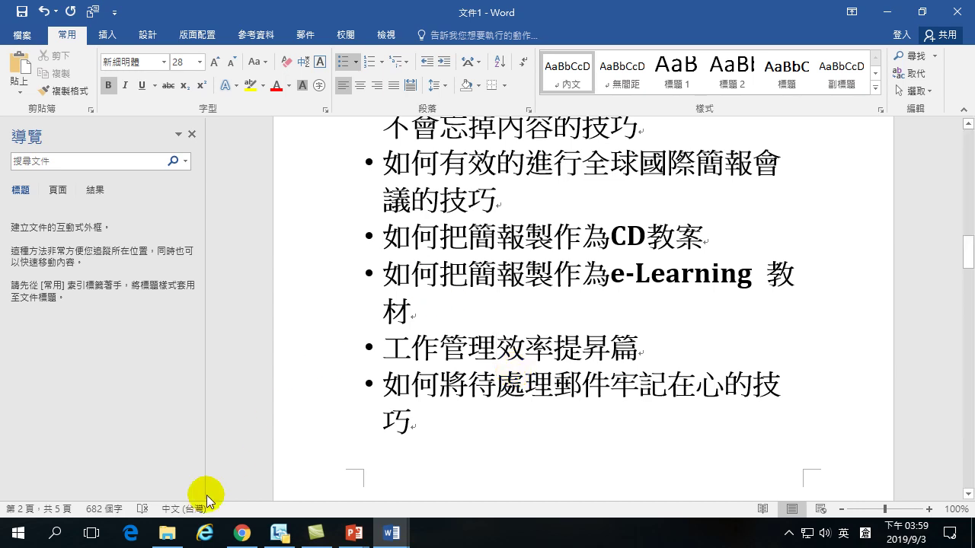
Bring the Office folder forward, select Office_四十招, and briefly show then hide the View options.
{"action": "left_click", "coordinate": [167, 533]}
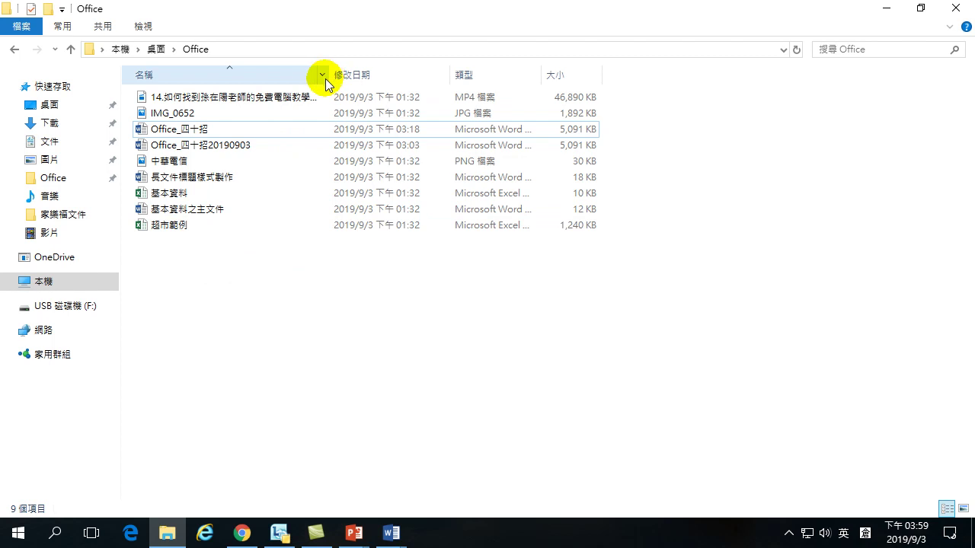
{"action": "left_click", "coordinate": [284, 131]}
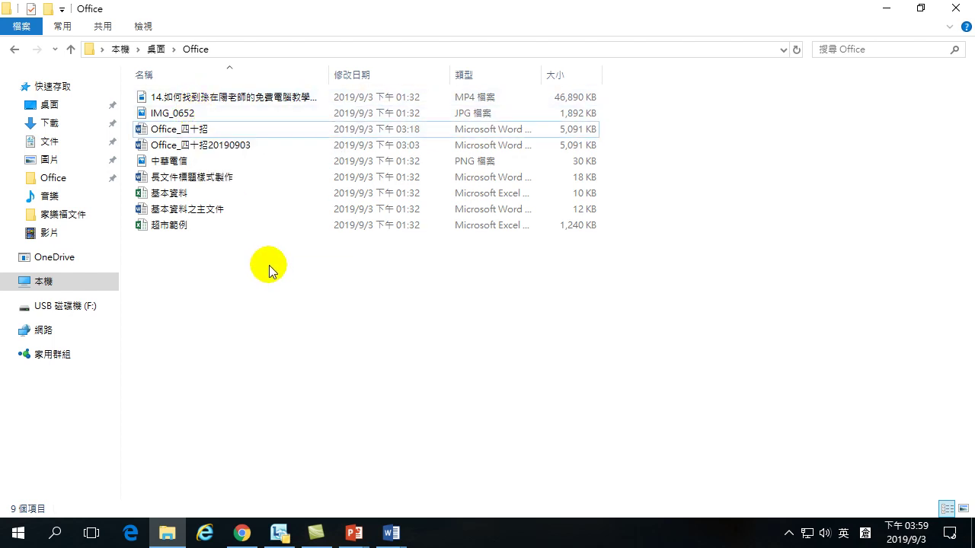
{"action": "left_click", "coordinate": [142, 26]}
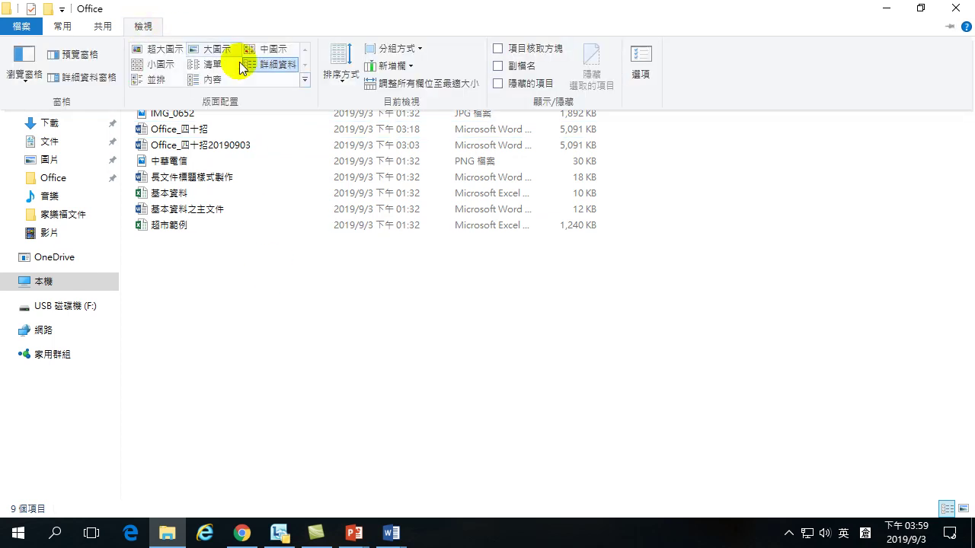
{"action": "left_click", "coordinate": [255, 196]}
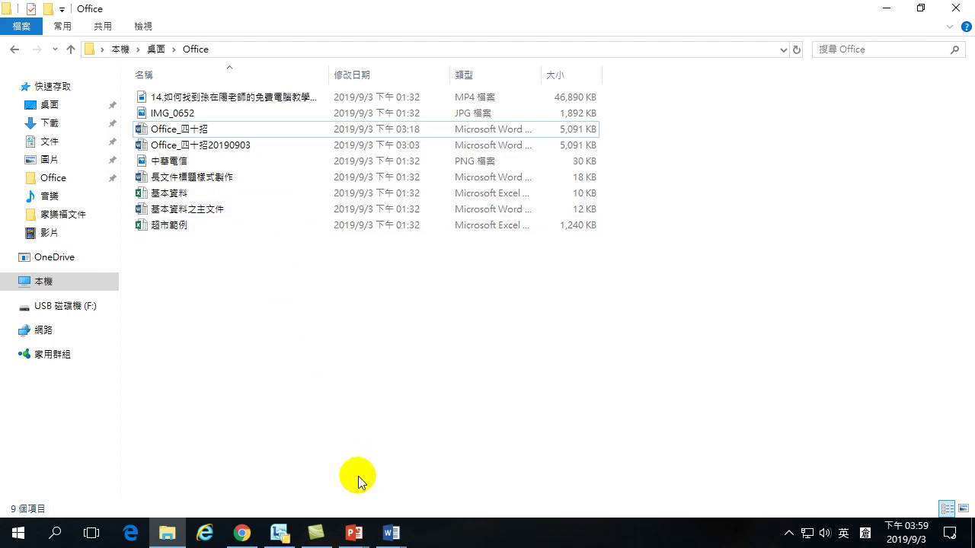
Close the 簡報4 outline presentation and minimize the 簡報3 window.
{"action": "mouse_move", "coordinate": [355, 537]}
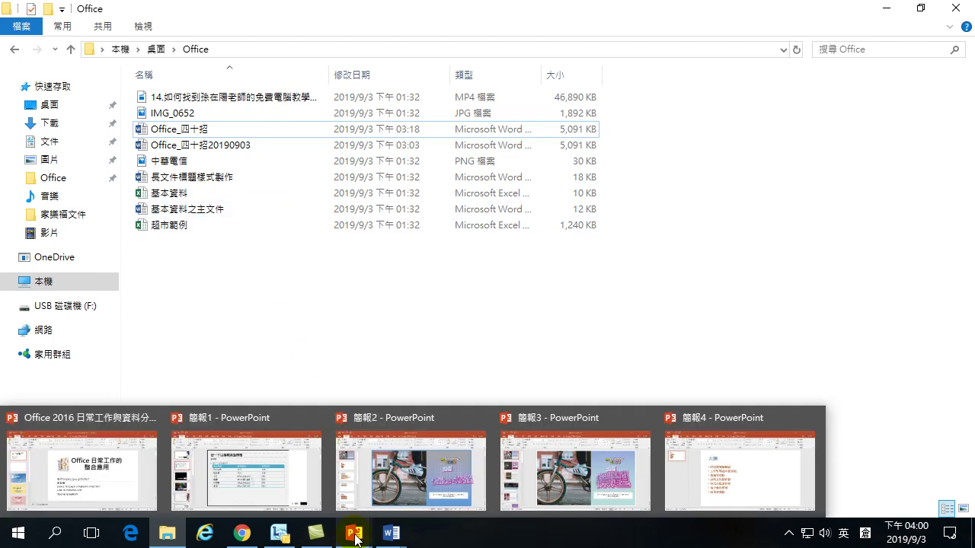
{"action": "left_click", "coordinate": [720, 417]}
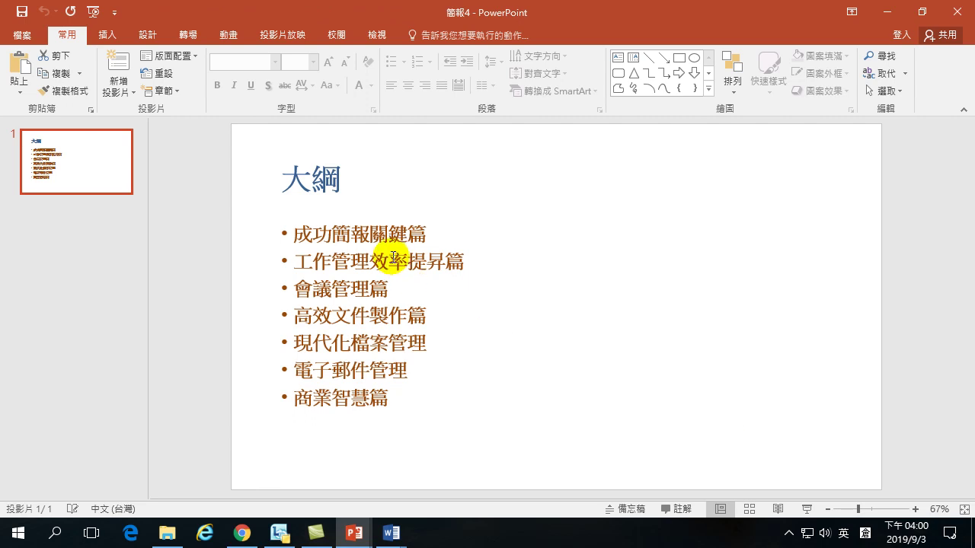
{"action": "left_click", "coordinate": [957, 11]}
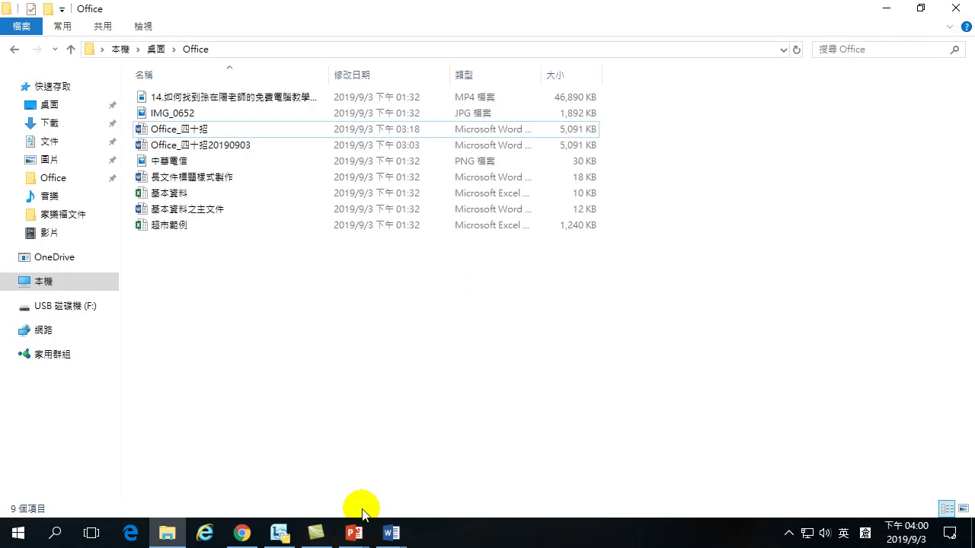
{"action": "mouse_move", "coordinate": [354, 533]}
{"action": "left_click", "coordinate": [610, 468]}
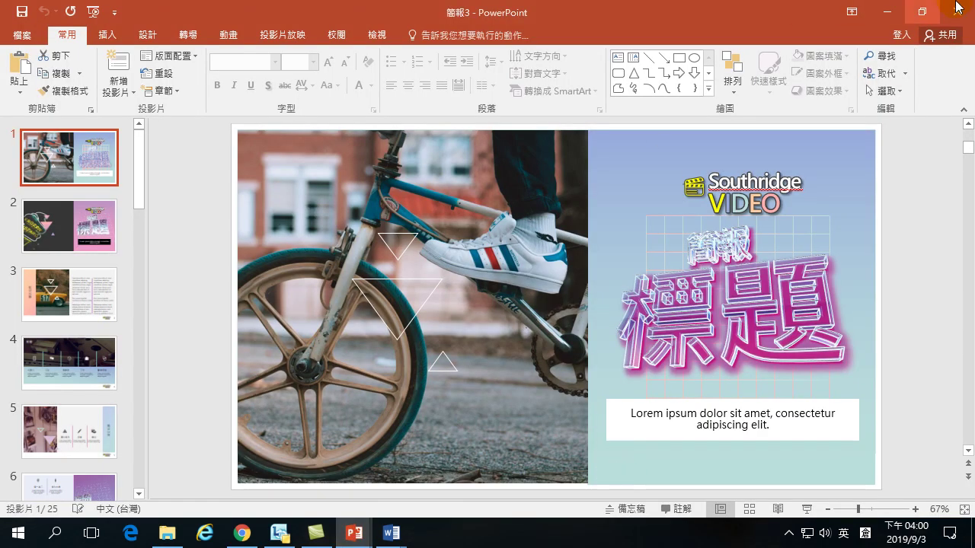
{"action": "left_click", "coordinate": [886, 8]}
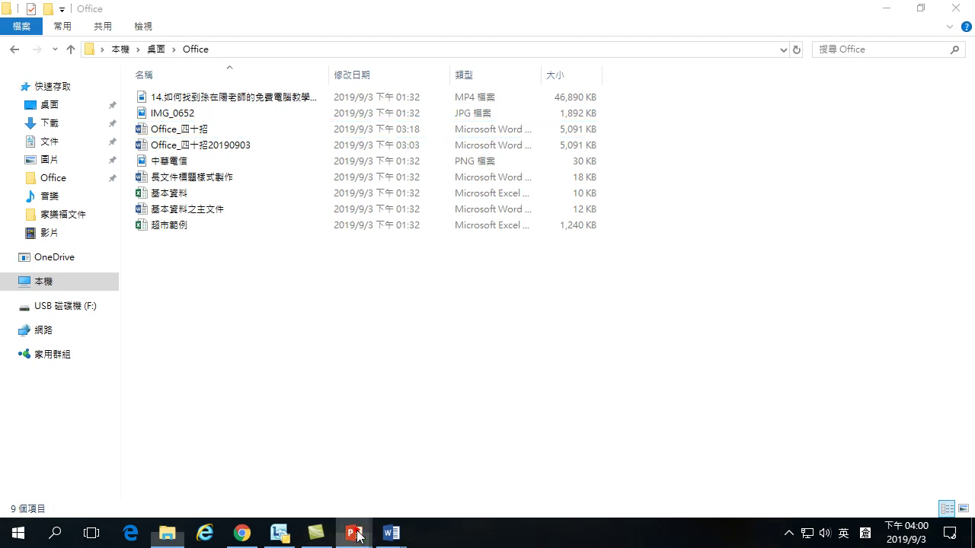
Bring 簡報2 with its Office 40招 title slide back to the front.
{"action": "mouse_move", "coordinate": [358, 537]}
{"action": "left_click", "coordinate": [516, 428]}
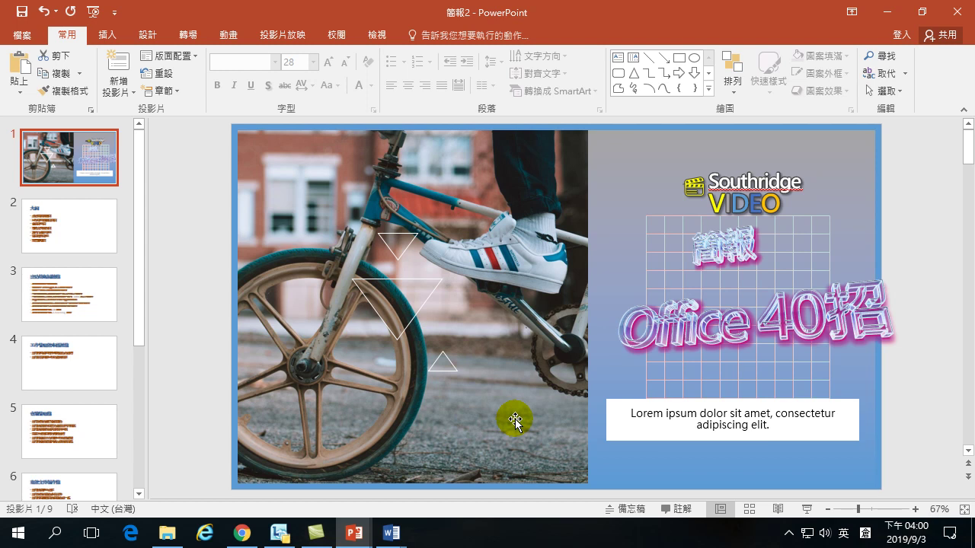
{"action": "left_click", "coordinate": [35, 40]}
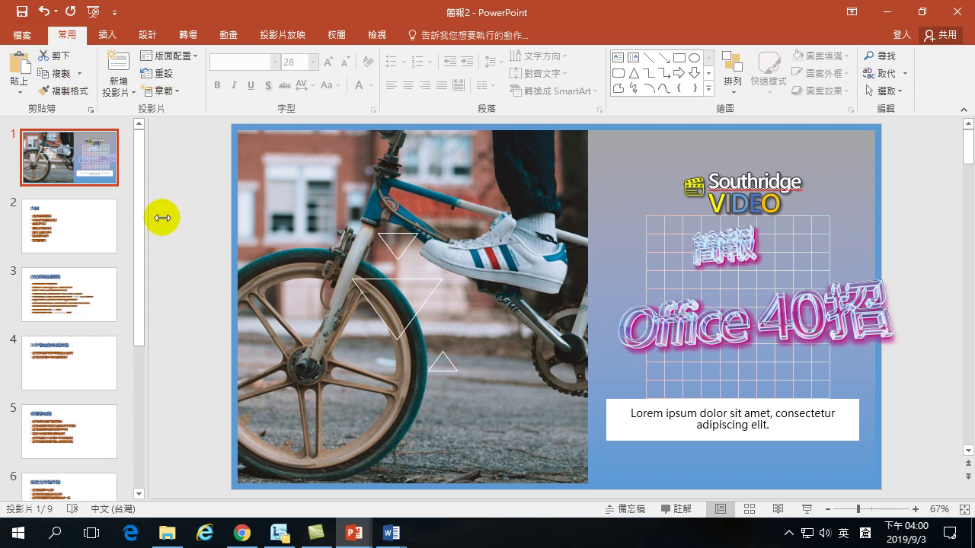
Create a new presentation from the 健康與健身簡報 (寬螢幕) template found by searching 簡報.
{"action": "left_click", "coordinate": [10, 35]}
{"action": "left_click", "coordinate": [32, 105]}
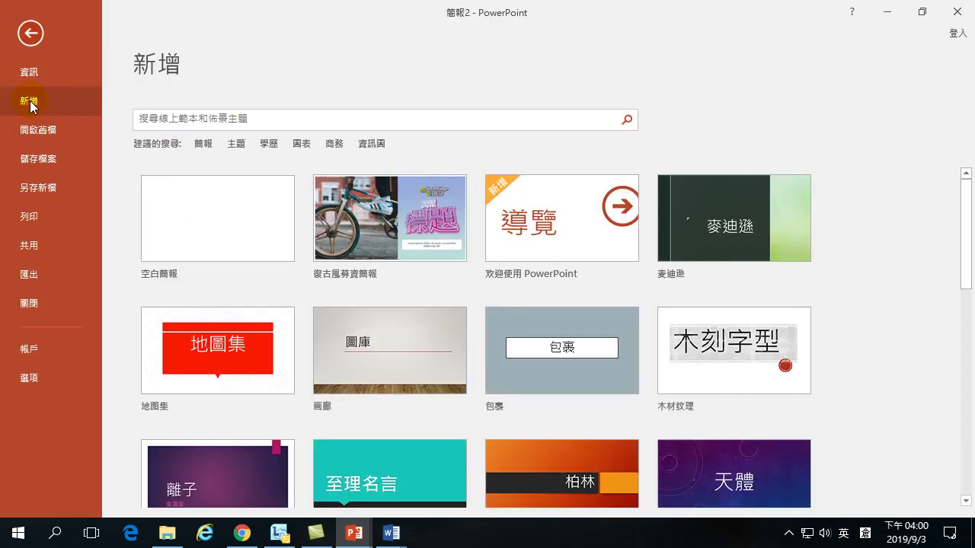
{"action": "left_click", "coordinate": [202, 144]}
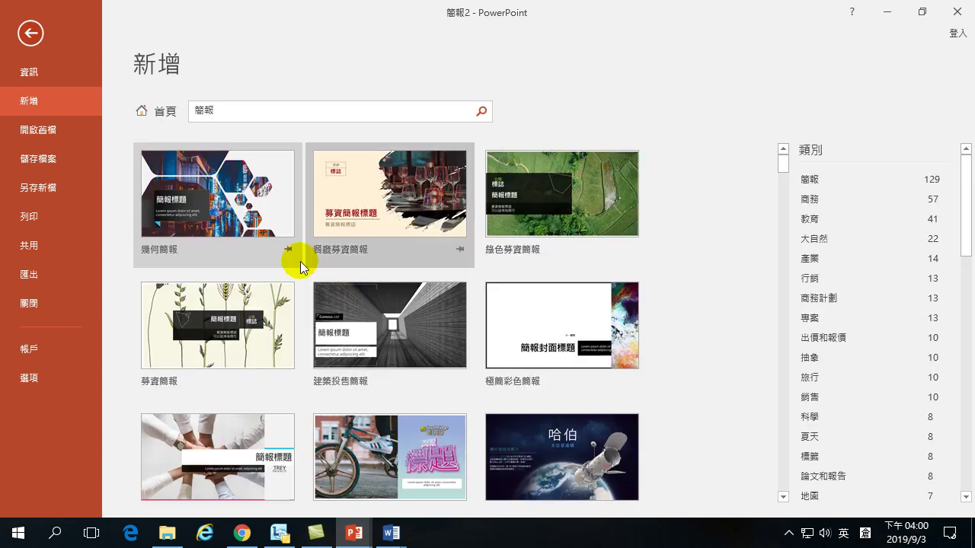
{"action": "scroll", "coordinate": [311, 272], "scroll_direction": "down", "scroll_amount": 3}
{"action": "scroll", "coordinate": [386, 310], "scroll_direction": "down", "scroll_amount": 2}
{"action": "scroll", "coordinate": [424, 338], "scroll_direction": "down", "scroll_amount": 1}
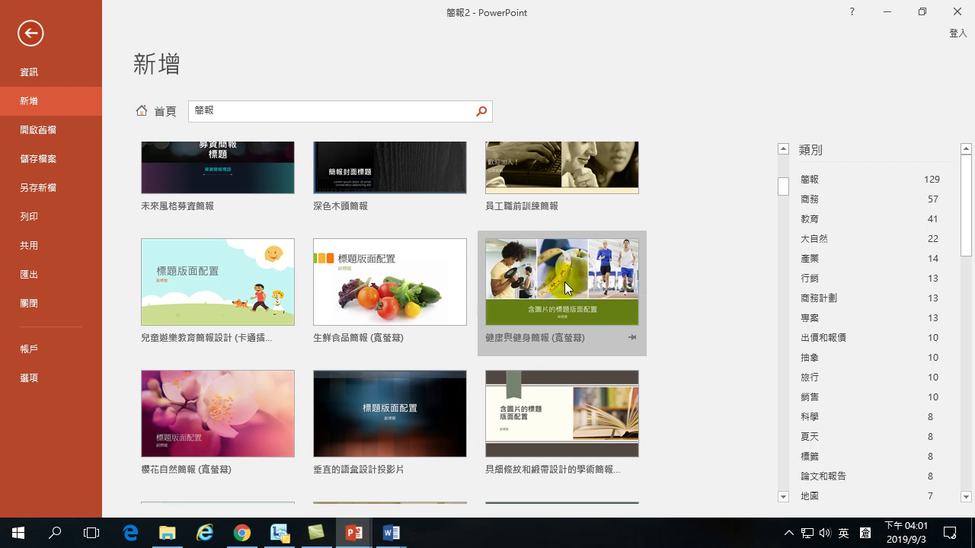
{"action": "left_click", "coordinate": [545, 269]}
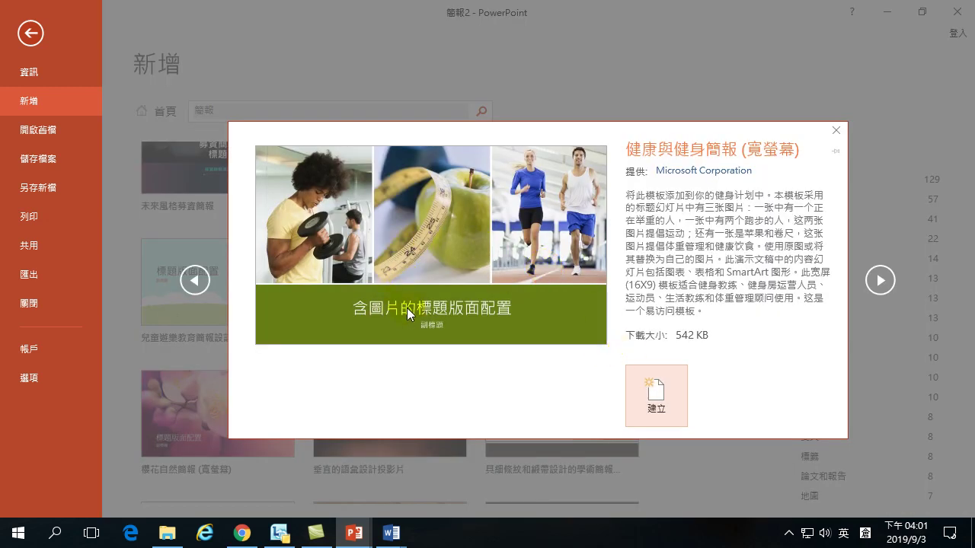
{"action": "left_click", "coordinate": [654, 392]}
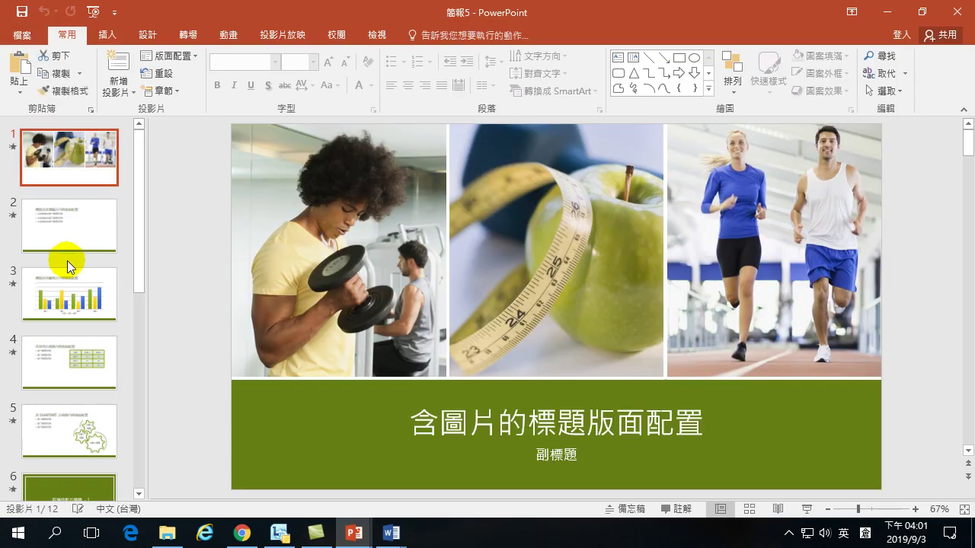
{"action": "left_click", "coordinate": [82, 147]}
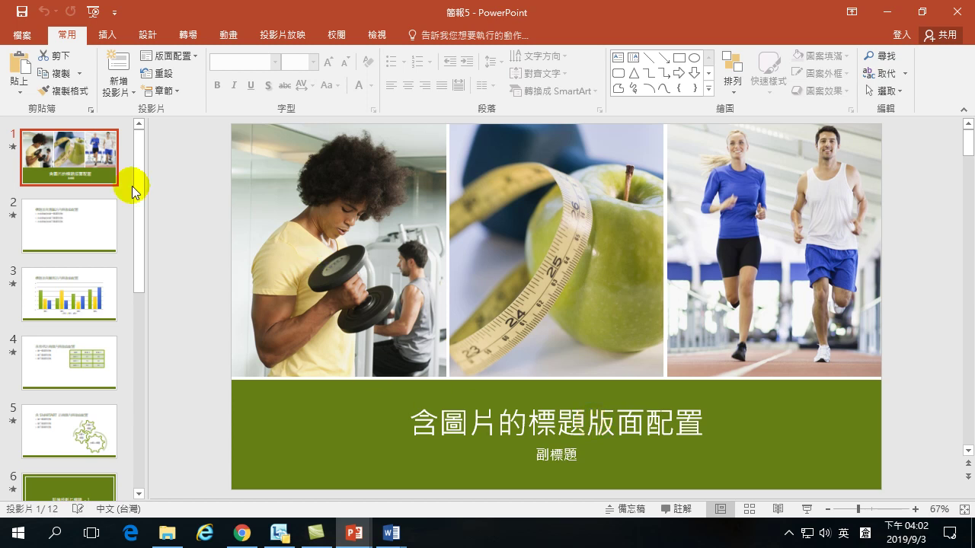
Replace the title placeholder text with 488 and put 中華電信 in front of it.
{"action": "left_click", "coordinate": [504, 421]}
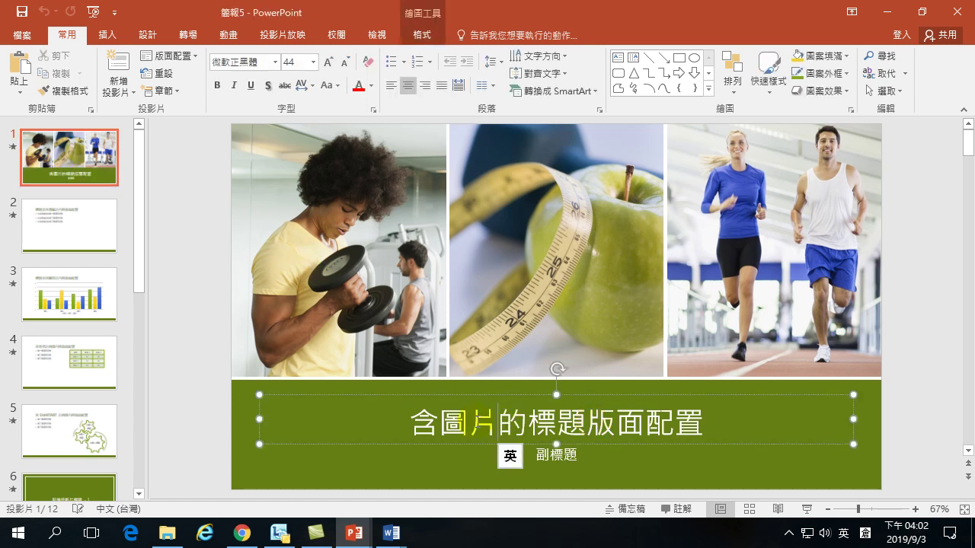
{"action": "left_click_drag", "start_coordinate": [413, 423], "coordinate": [744, 434]}
{"action": "type", "text": "488"}
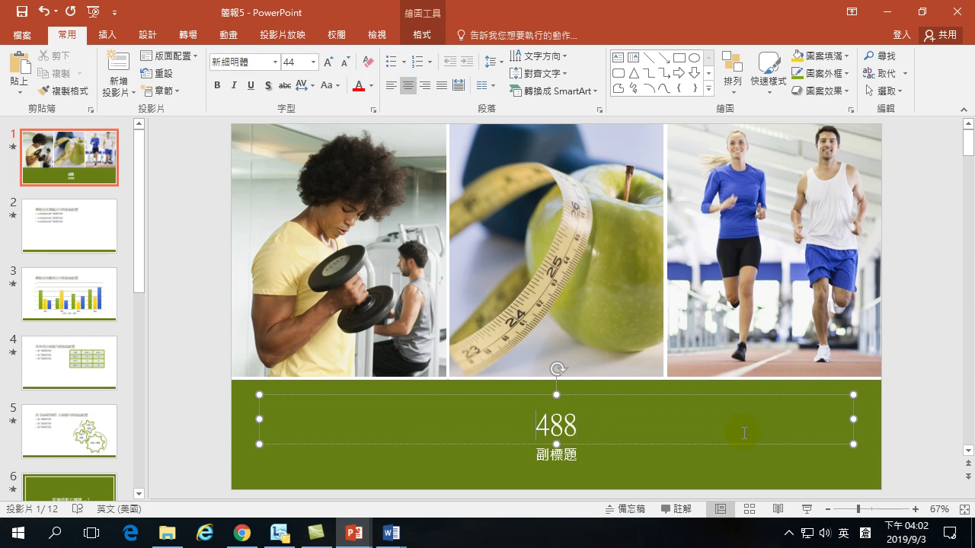
{"action": "key", "text": "shift"}
{"action": "type", "text": "中華電"}
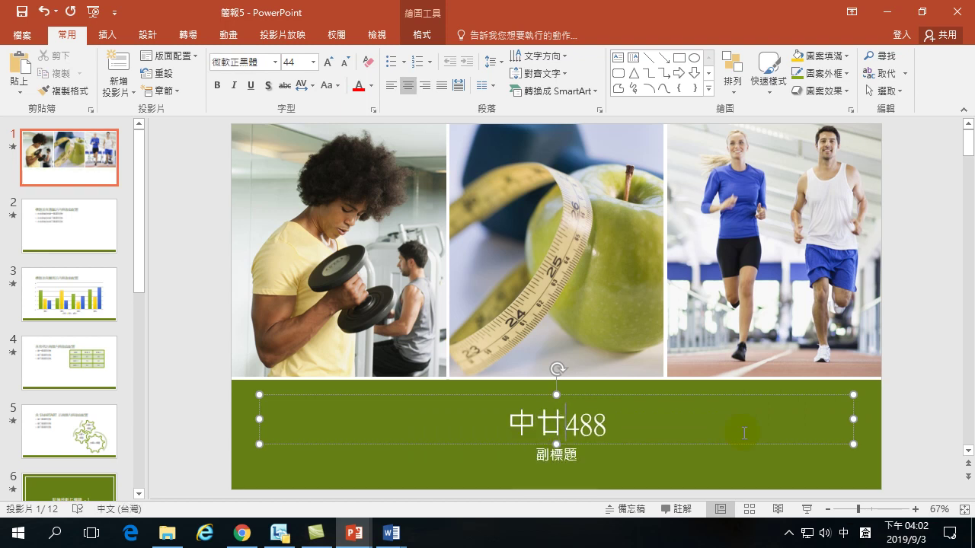
{"action": "type", "text": "信"}
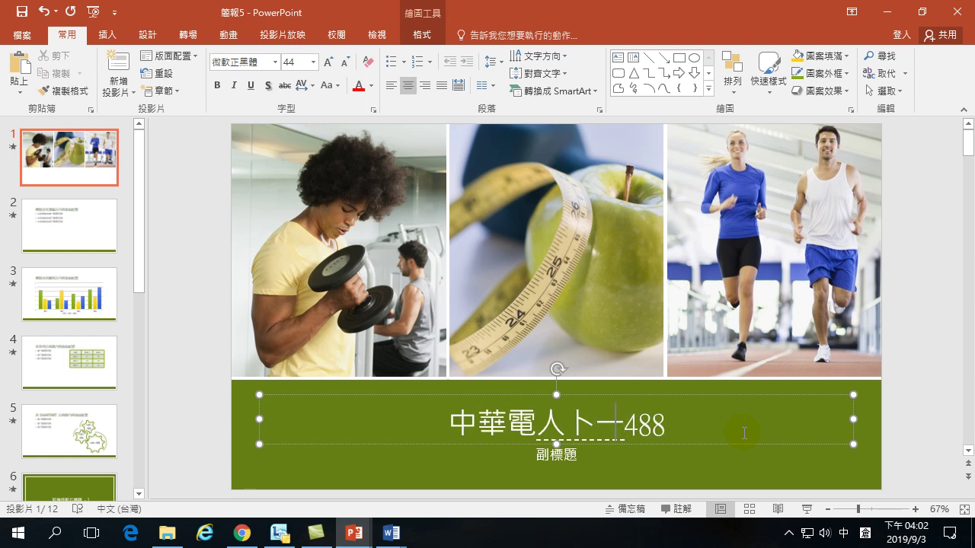
{"action": "key", "text": "shift"}
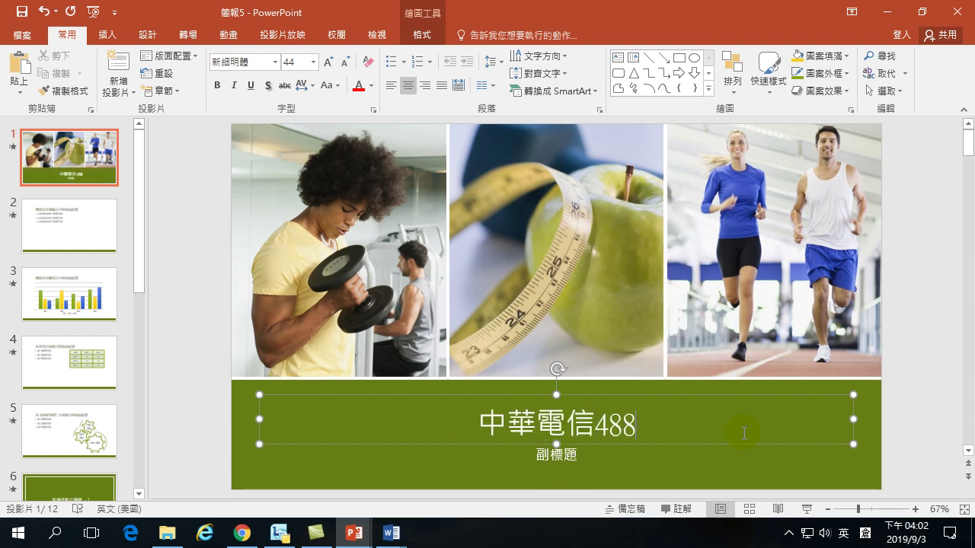
Append 方案 so the title reads 中華電信488方案, then select the left weightlifter photo.
{"action": "key", "text": "shift"}
{"action": "type", "text": "卜竹女"}
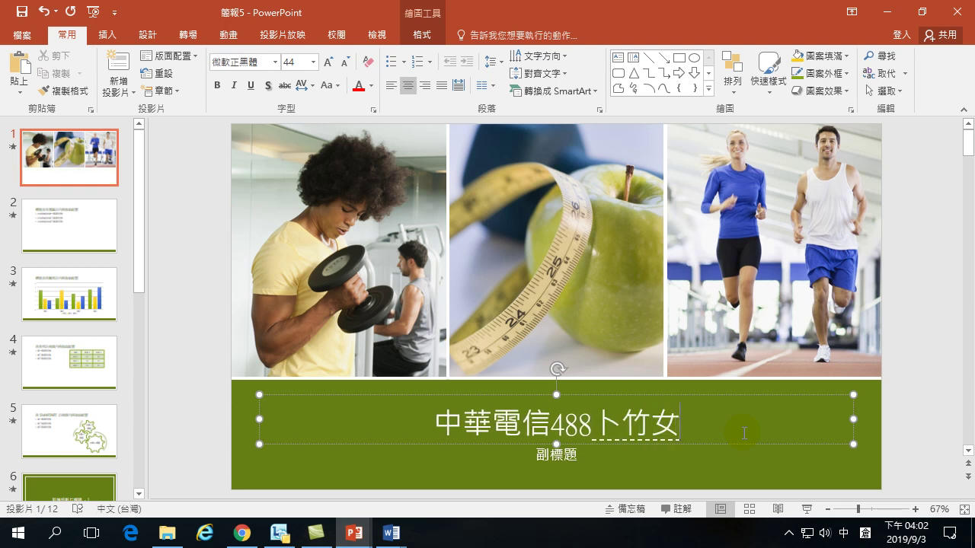
{"action": "key", "text": "space"}
{"action": "key", "text": "BackSpace"}
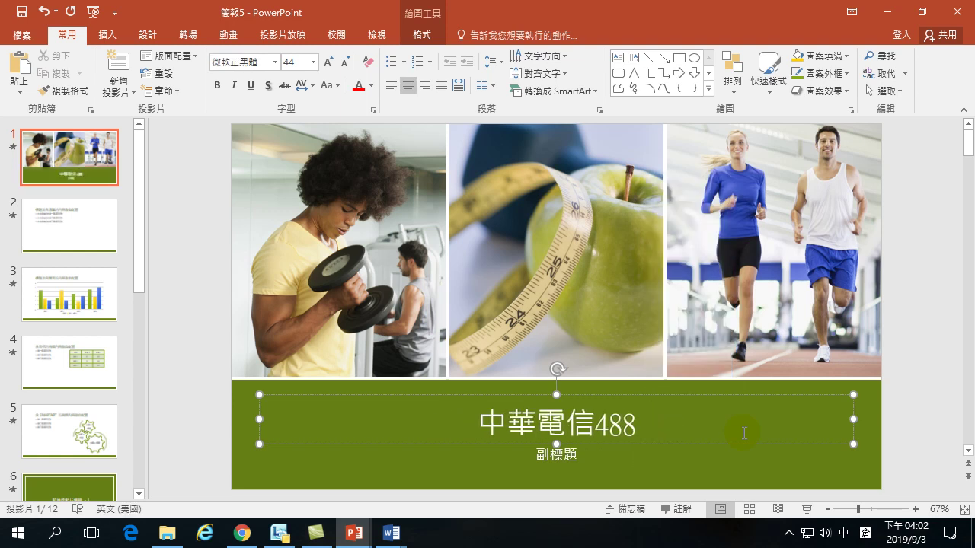
{"action": "type", "text": "卜竹尸"}
{"action": "key", "text": "space"}
{"action": "type", "text": "十女木"}
{"action": "key", "text": "space"}
{"action": "key", "text": "shift"}
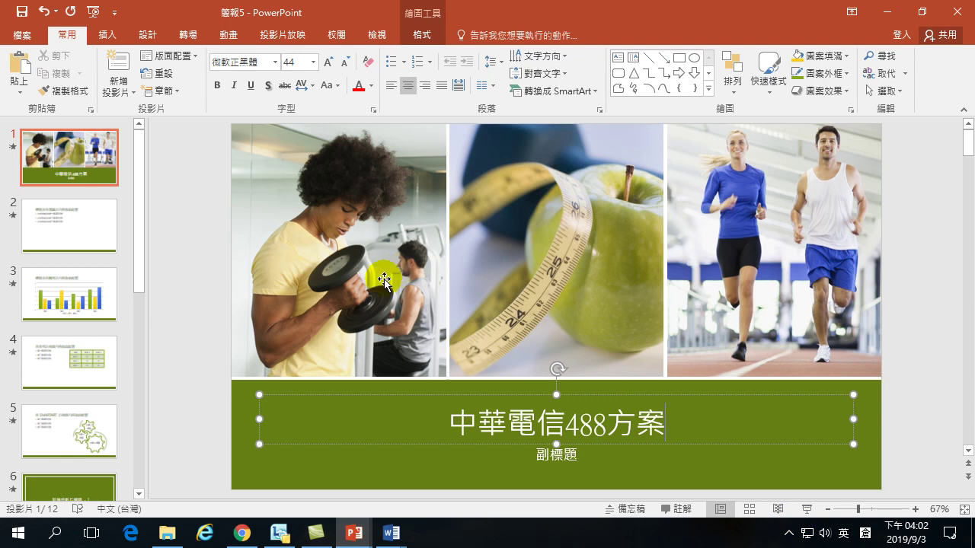
{"action": "left_click", "coordinate": [341, 232]}
{"action": "left_click", "coordinate": [350, 231]}
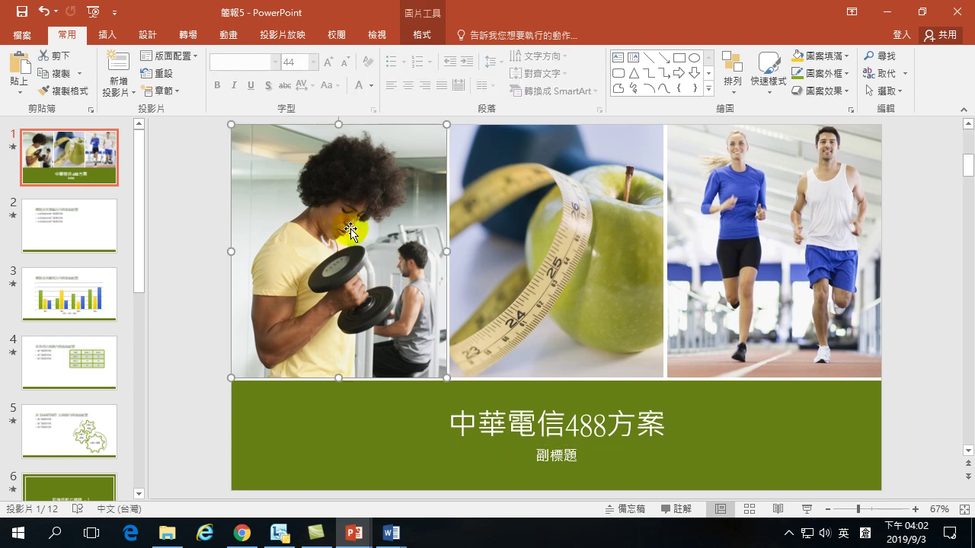
Replace the subtitle 副標題 with 速度.優惠.無遠弗屆 using the Chinese IME.
{"action": "left_click", "coordinate": [556, 454]}
{"action": "double_click", "coordinate": [556, 454]}
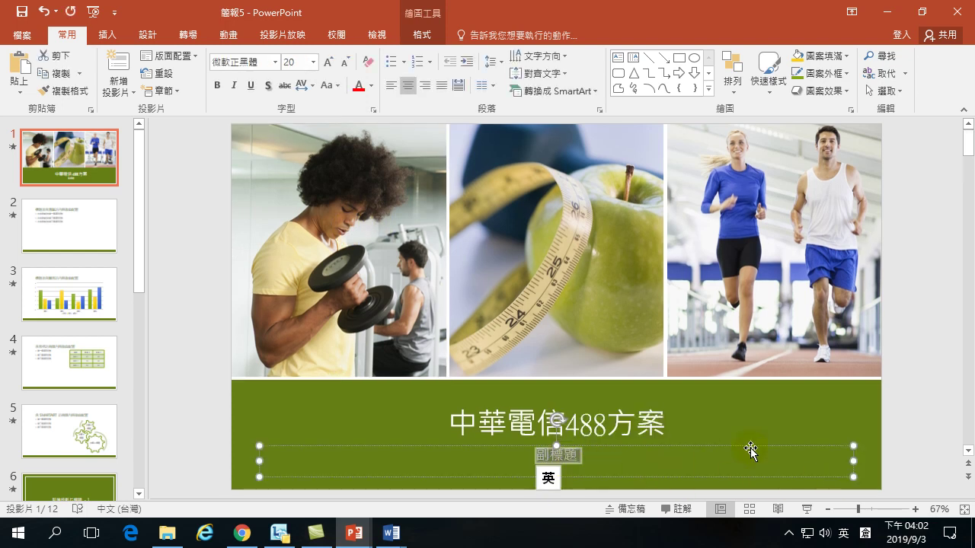
{"action": "key", "text": "shift"}
{"action": "type", "text": "速戈"}
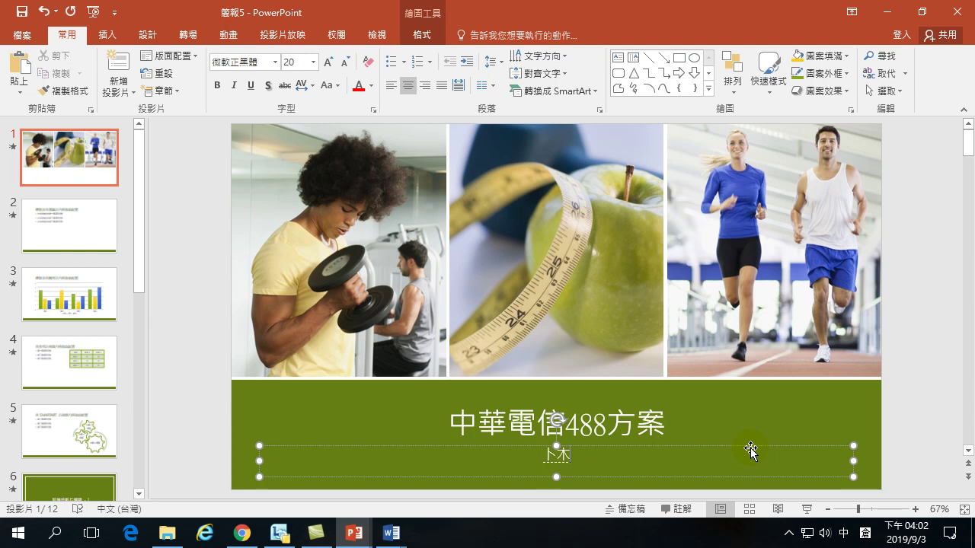
{"action": "type", "text": "4"}
{"action": "key", "text": "Return"}
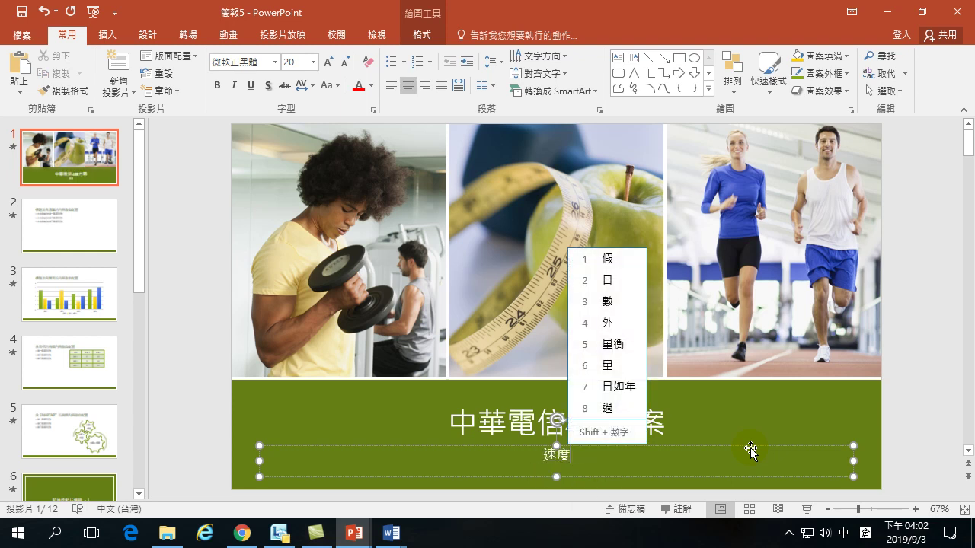
{"action": "key", "text": "Escape"}
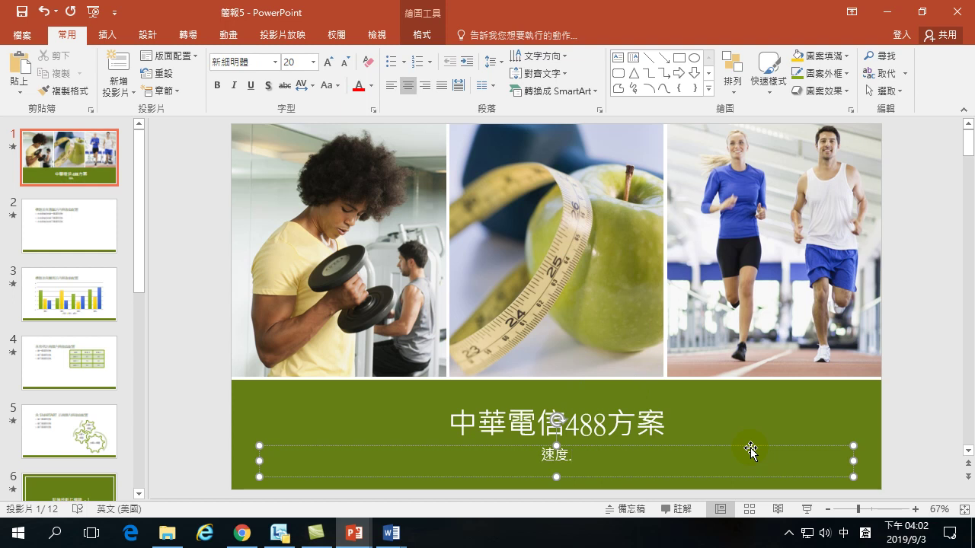
{"action": "key", "text": "alt+shift"}
{"action": "type", "text": "om"}
{"action": "type", "text": "優惠."}
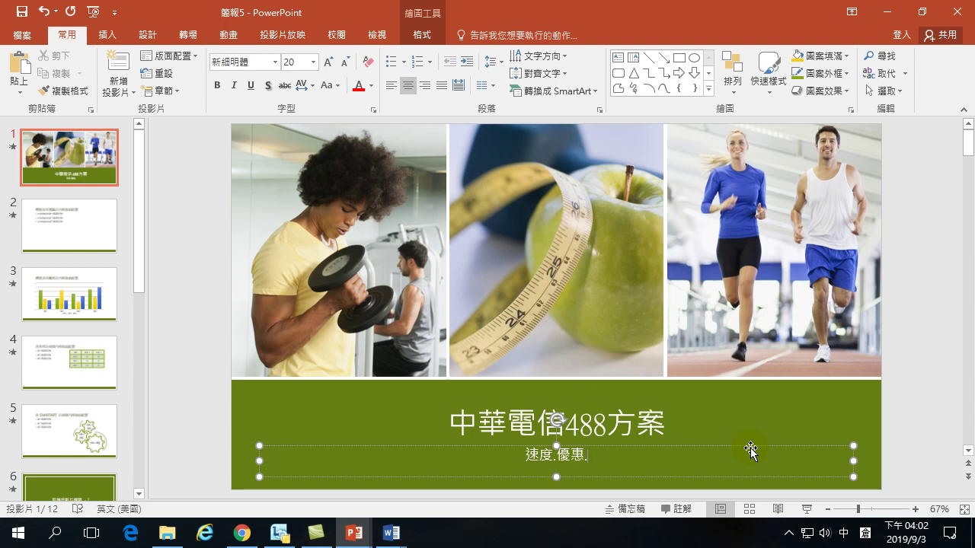
{"action": "type", "text": "無卜土口"}
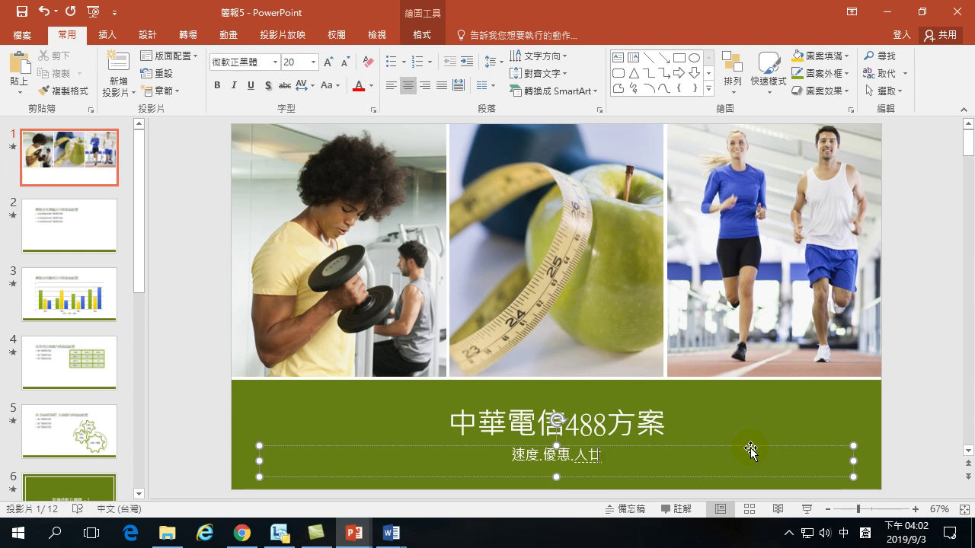
{"action": "type", "text": "遠弗"}
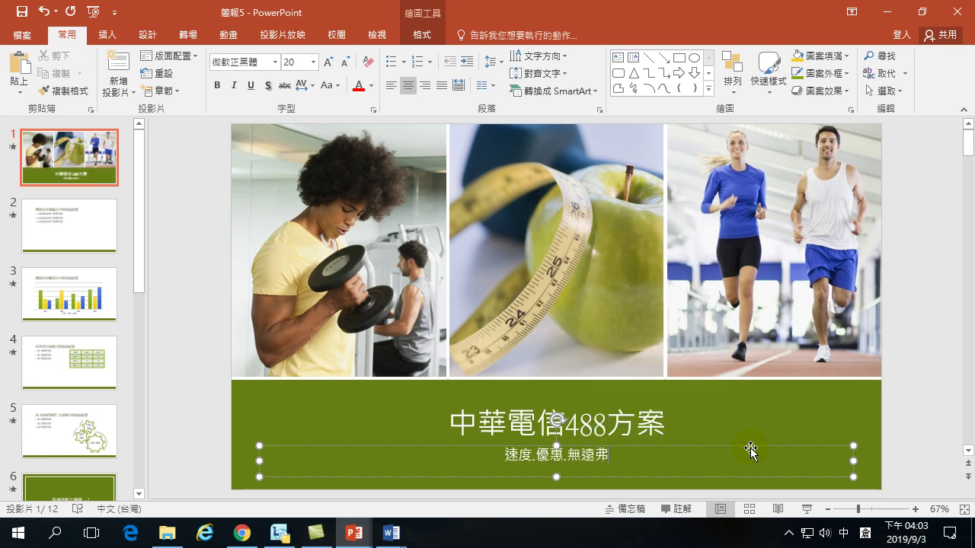
{"action": "type", "text": "尸山"}
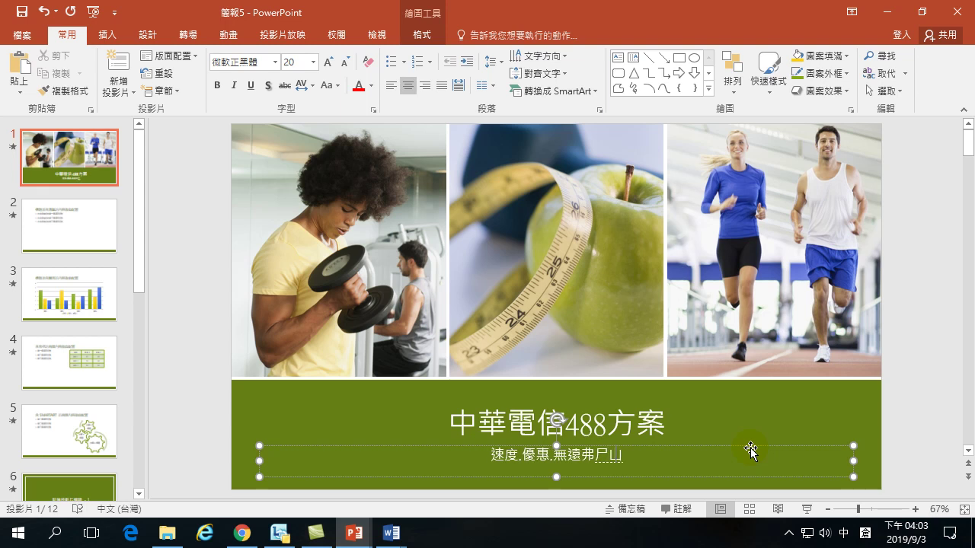
{"action": "type", "text": "g"}
{"action": "key", "text": "space"}
{"action": "key", "text": "1"}
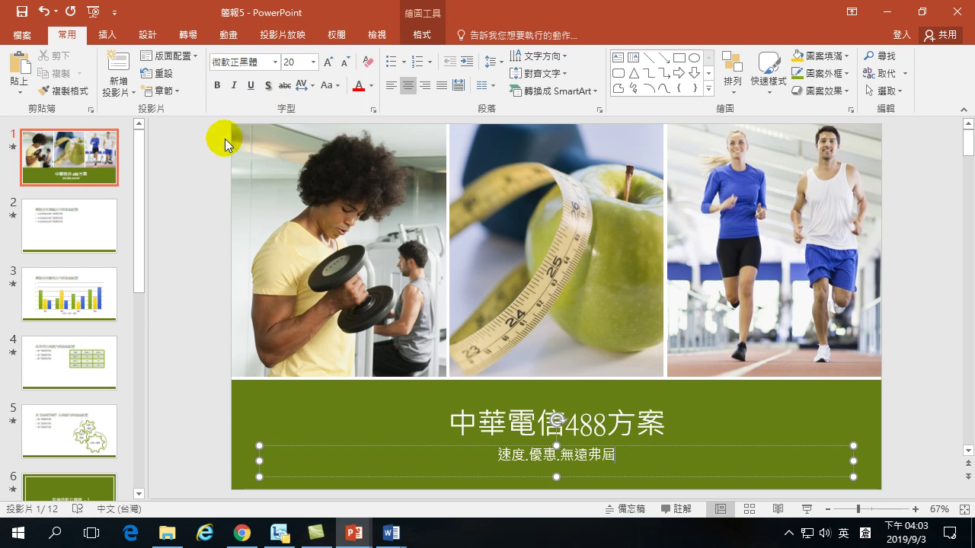
Start replacing the dumbbell photo and run a Bing image search for 吃到飽.
{"action": "right_click", "coordinate": [304, 190]}
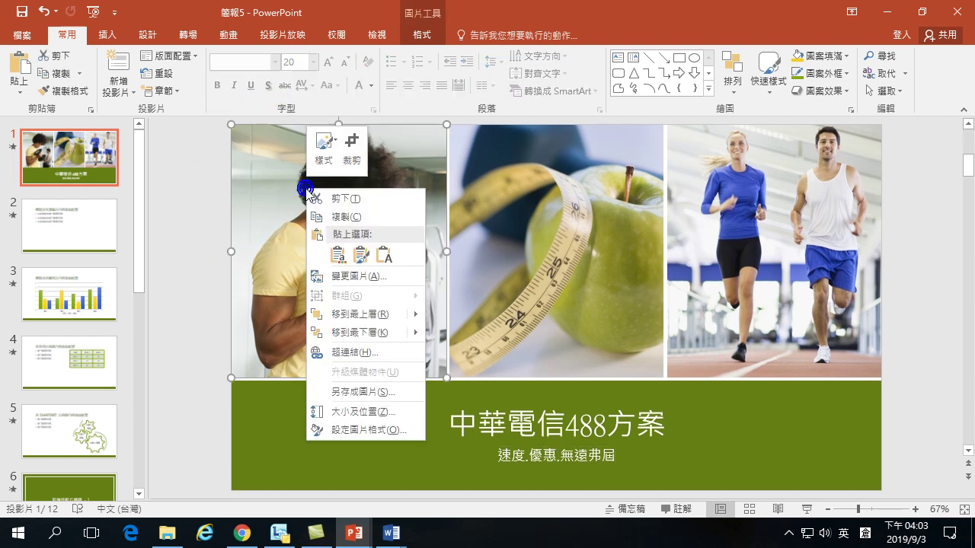
{"action": "left_click", "coordinate": [342, 280]}
{"action": "left_click", "coordinate": [547, 228]}
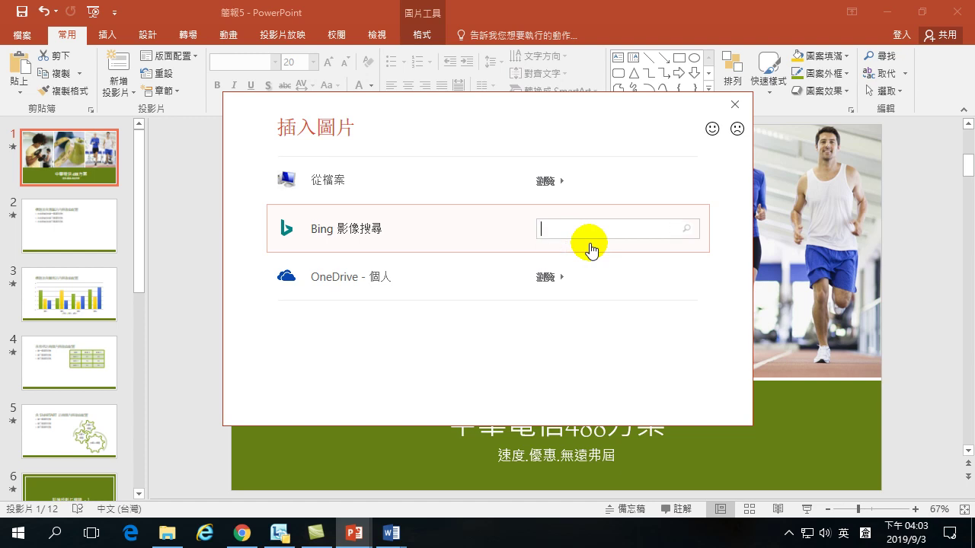
{"action": "key", "text": "space"}
{"action": "type", "text": "mgln"}
{"action": "key", "text": "shift"}
{"action": "left_click", "coordinate": [689, 229]}
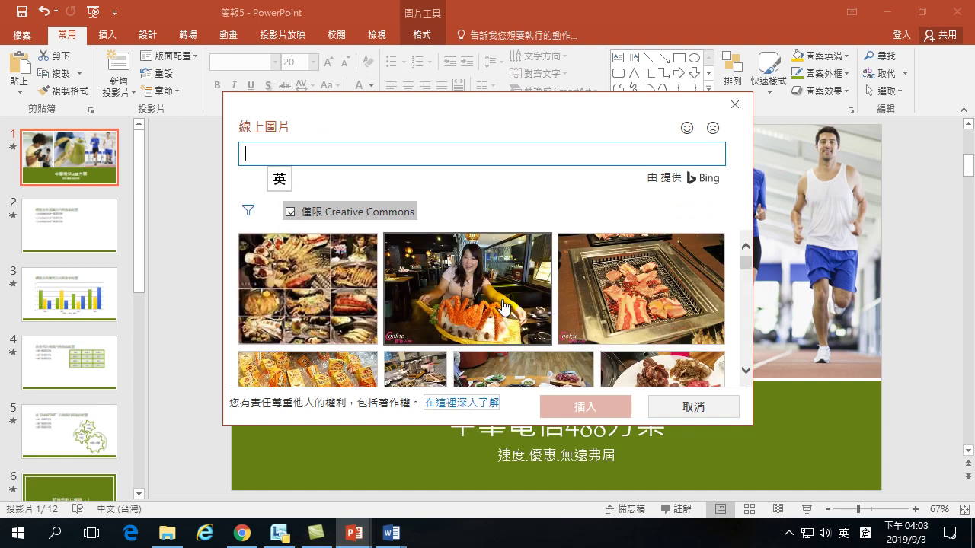
{"action": "scroll", "coordinate": [434, 293], "scroll_direction": "down", "scroll_amount": 5}
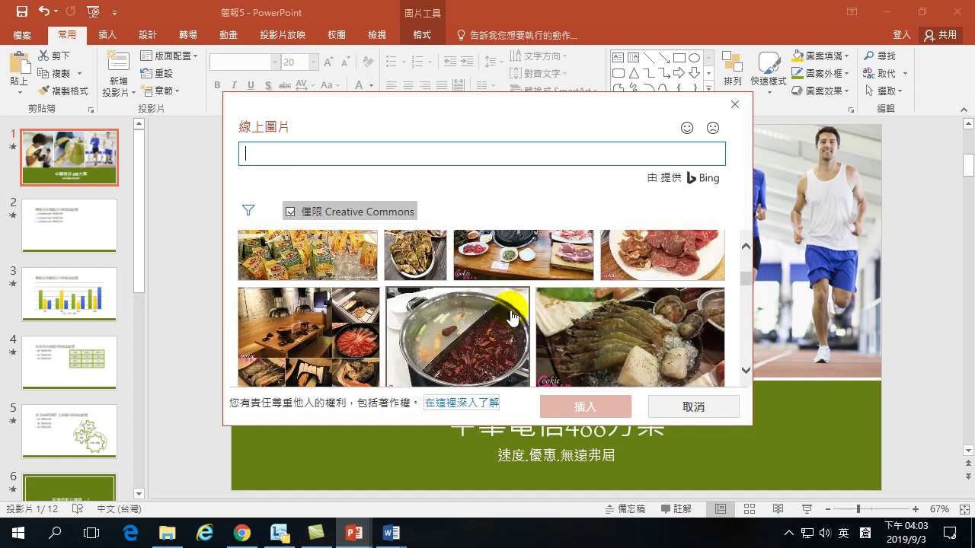
{"action": "scroll", "coordinate": [518, 322], "scroll_direction": "down", "scroll_amount": 6}
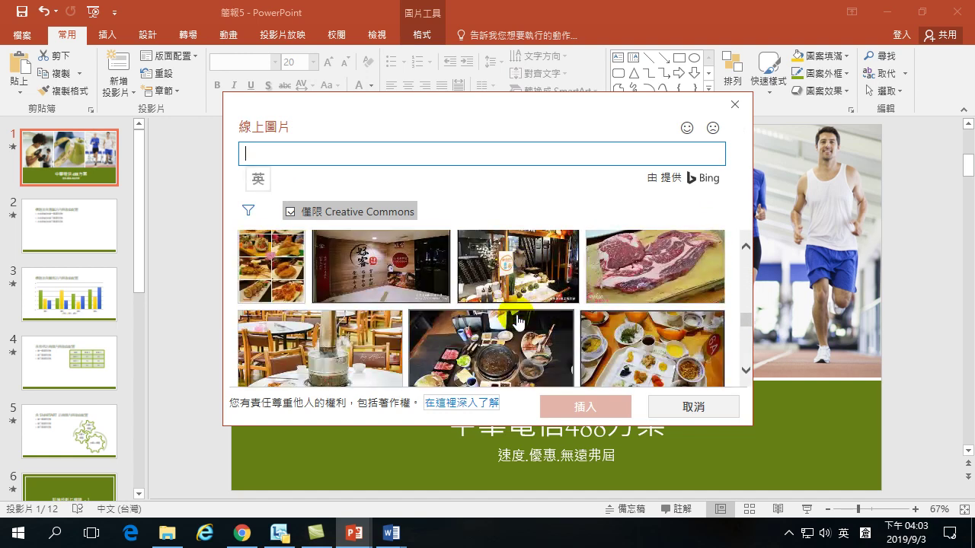
{"action": "scroll", "coordinate": [514, 328], "scroll_direction": "down", "scroll_amount": 3}
{"action": "scroll", "coordinate": [513, 322], "scroll_direction": "up", "scroll_amount": 8}
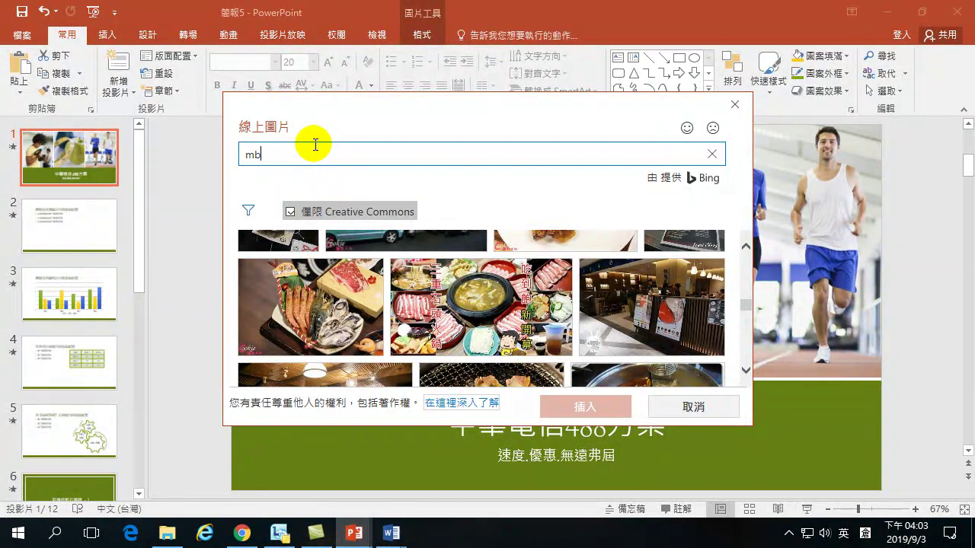
Search Bing for 上網吃到飽 and insert the hand-holding-card city skyline image.
{"action": "type", "text": "ㄏ ronu mgln oipru"}
{"action": "key", "text": "Return"}
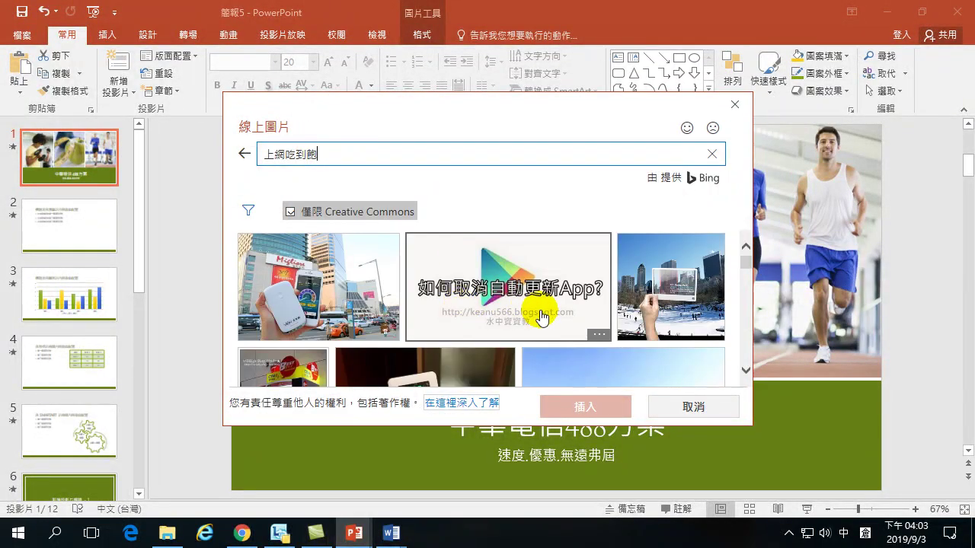
{"action": "scroll", "coordinate": [544, 318], "scroll_direction": "down", "scroll_amount": 1}
{"action": "scroll", "coordinate": [545, 319], "scroll_direction": "up", "scroll_amount": 1}
{"action": "scroll", "coordinate": [545, 318], "scroll_direction": "down", "scroll_amount": 1}
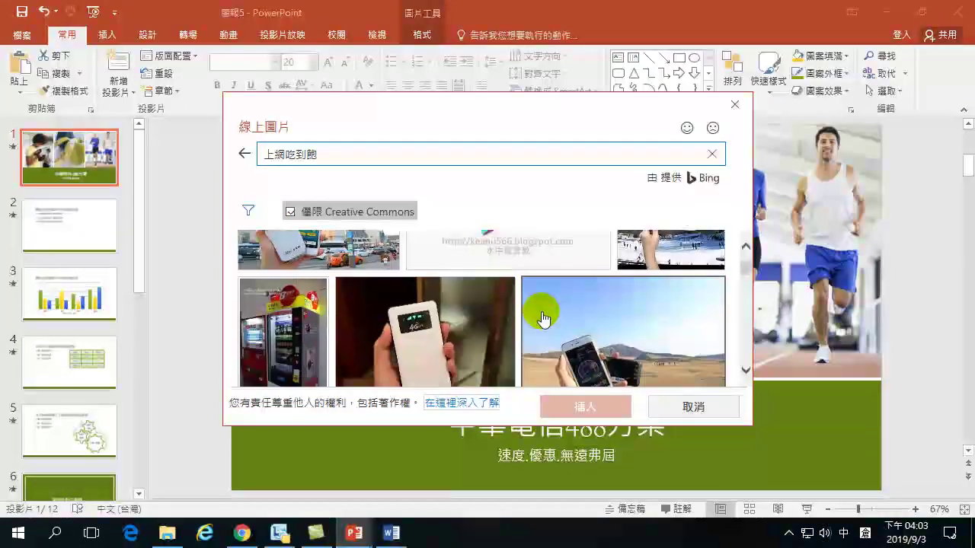
{"action": "scroll", "coordinate": [542, 318], "scroll_direction": "up", "scroll_amount": 2}
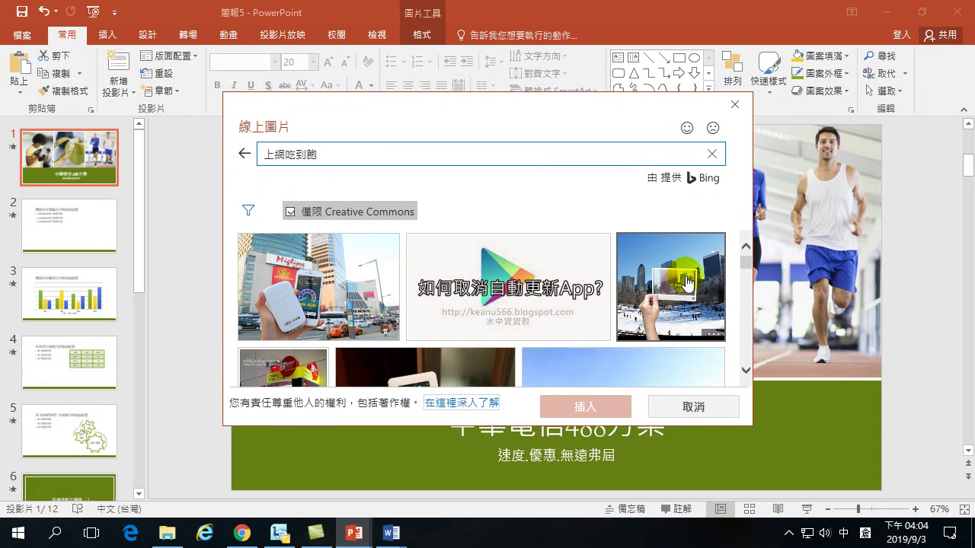
{"action": "left_click", "coordinate": [680, 272]}
{"action": "left_click", "coordinate": [586, 408]}
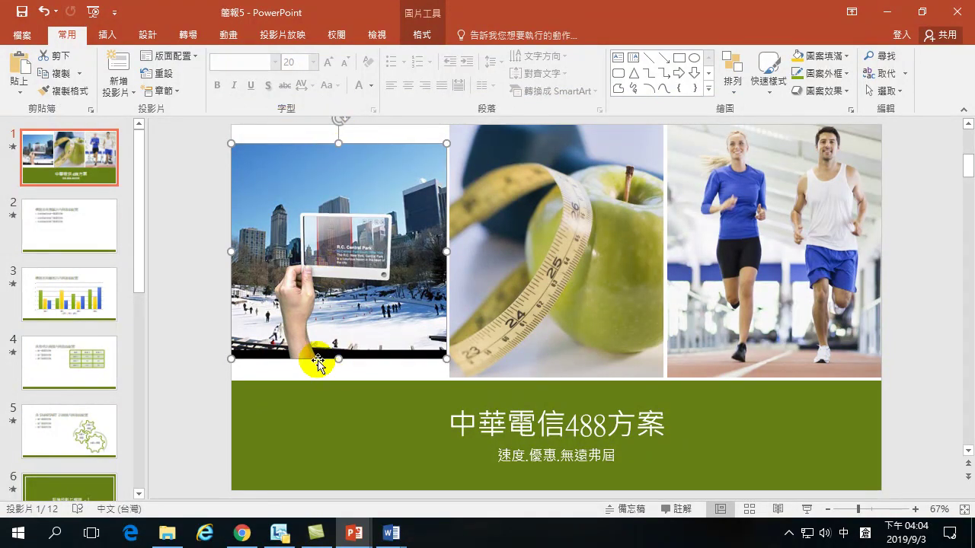
Stretch the city photo's top to the slide edge and its bottom to the green band.
{"action": "left_click_drag", "start_coordinate": [337, 142], "coordinate": [338, 124]}
{"action": "left_click_drag", "start_coordinate": [338, 358], "coordinate": [337, 377]}
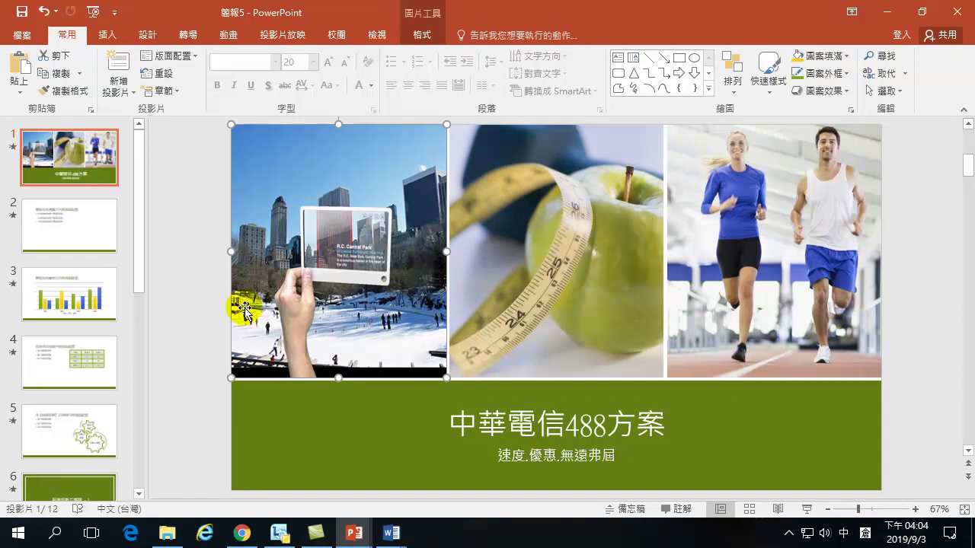
{"action": "left_click", "coordinate": [188, 301]}
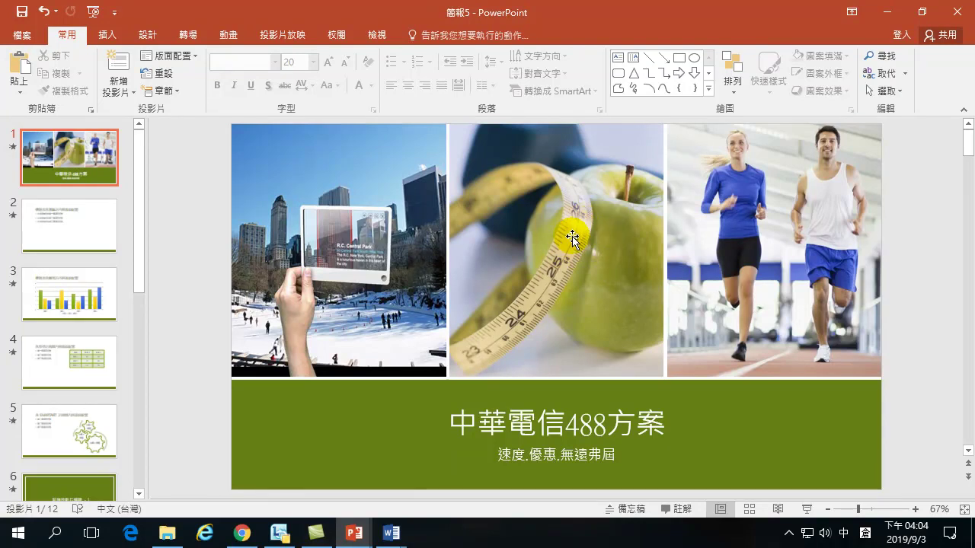
{"action": "left_click", "coordinate": [384, 210]}
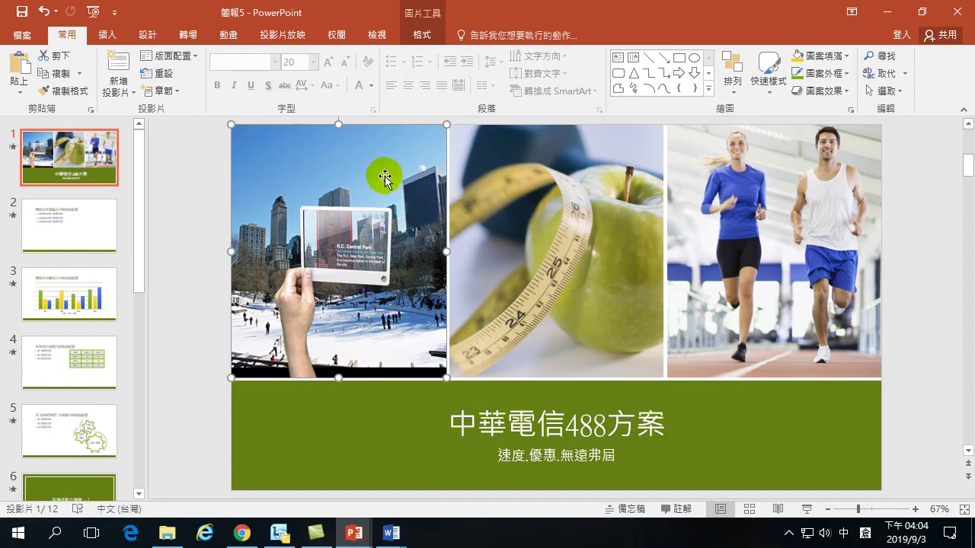
Try painted-look and grayscale sketch artistic effects on the city photo.
{"action": "left_click", "coordinate": [421, 34]}
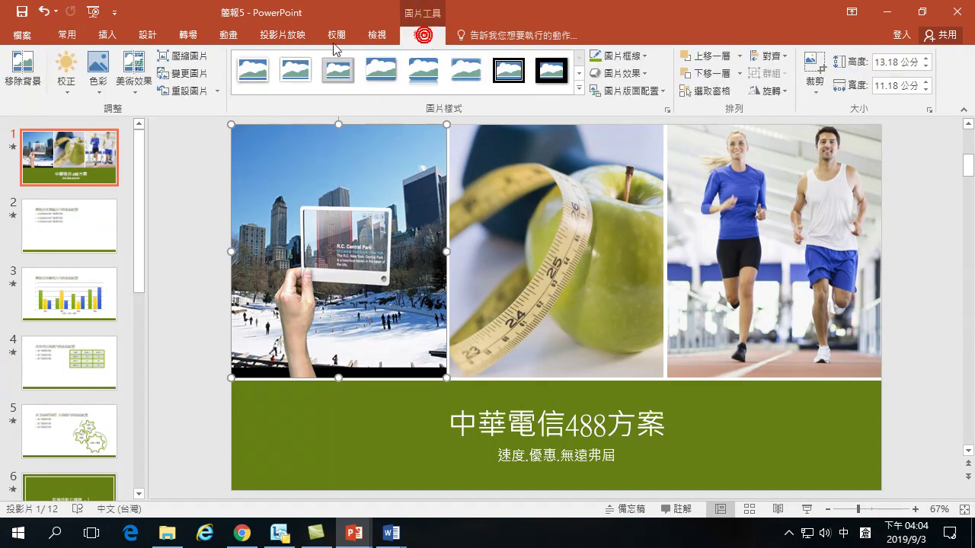
{"action": "left_click", "coordinate": [135, 83]}
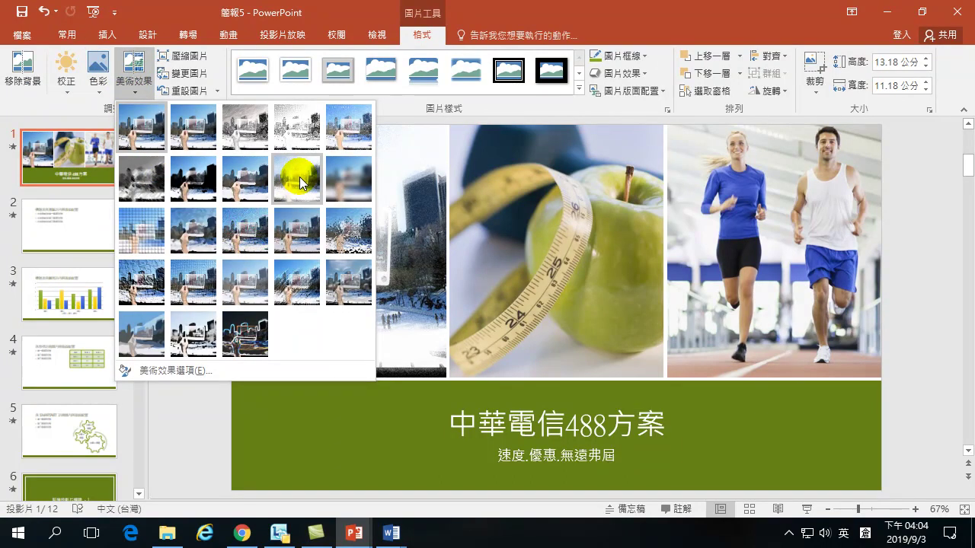
{"action": "left_click", "coordinate": [183, 449]}
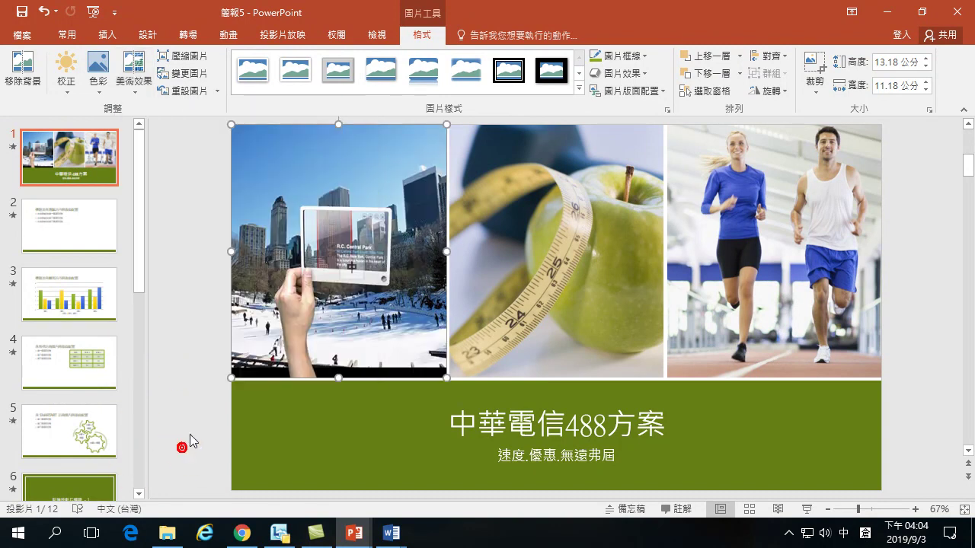
{"action": "left_click", "coordinate": [133, 82]}
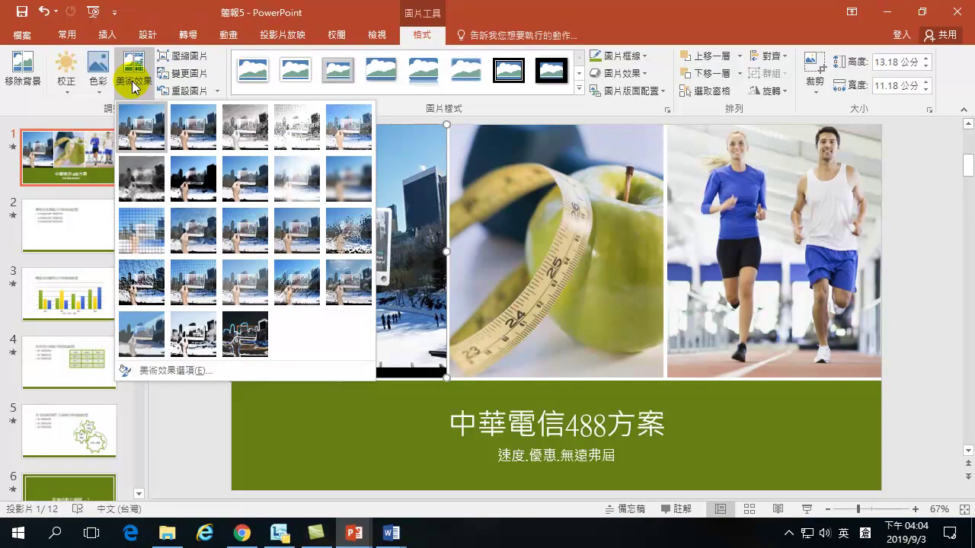
{"action": "left_click", "coordinate": [237, 182]}
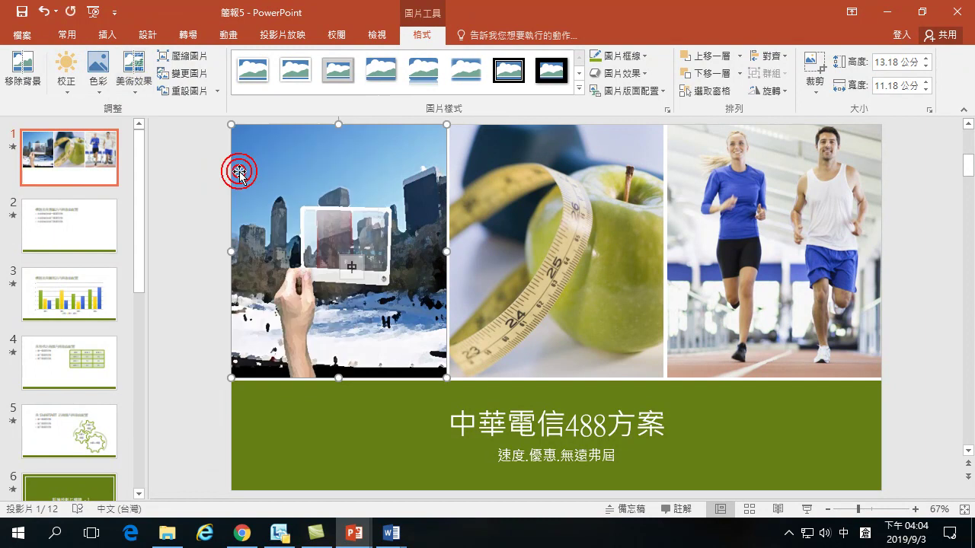
{"action": "left_click", "coordinate": [138, 77]}
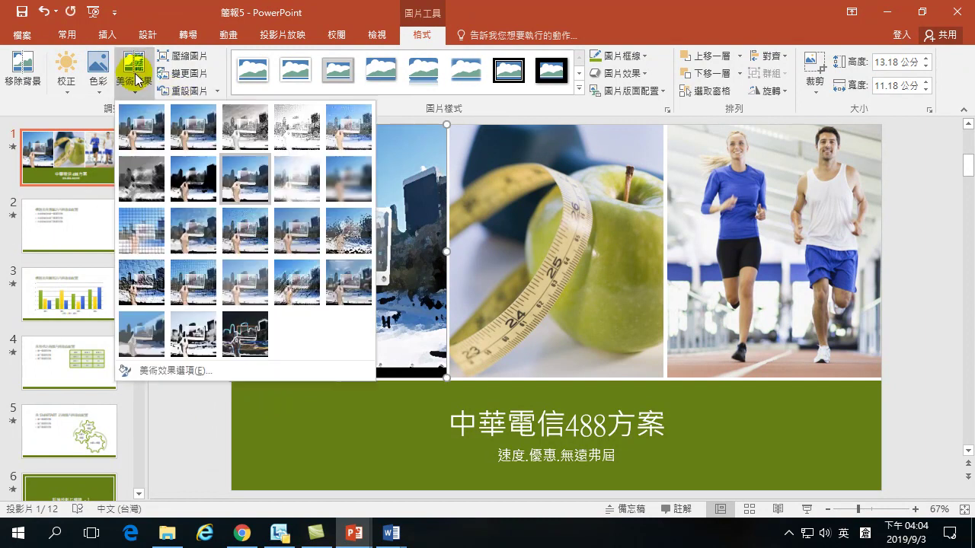
{"action": "left_click", "coordinate": [155, 184]}
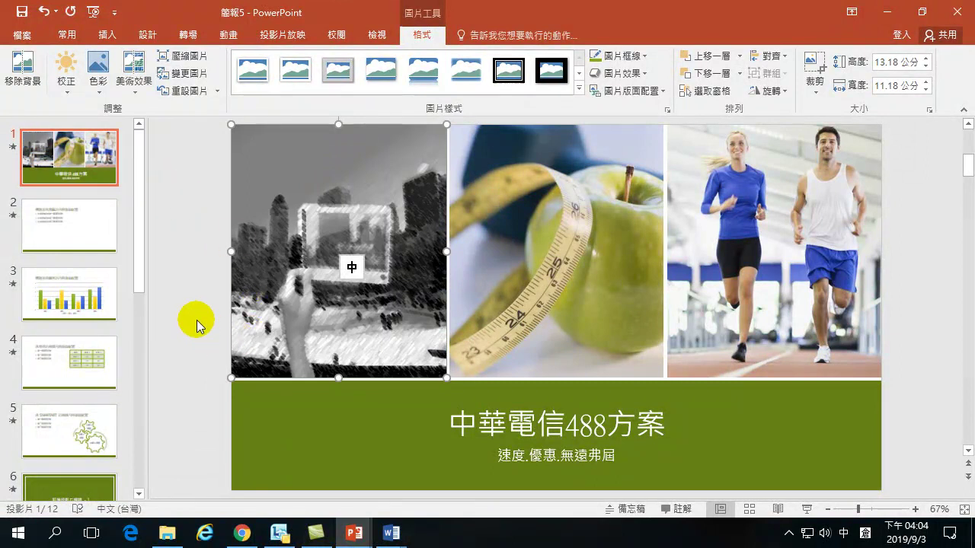
After trying blur, settle on the 蠟筆平滑 (crayon smooth) artistic effect.
{"action": "left_click", "coordinate": [134, 76]}
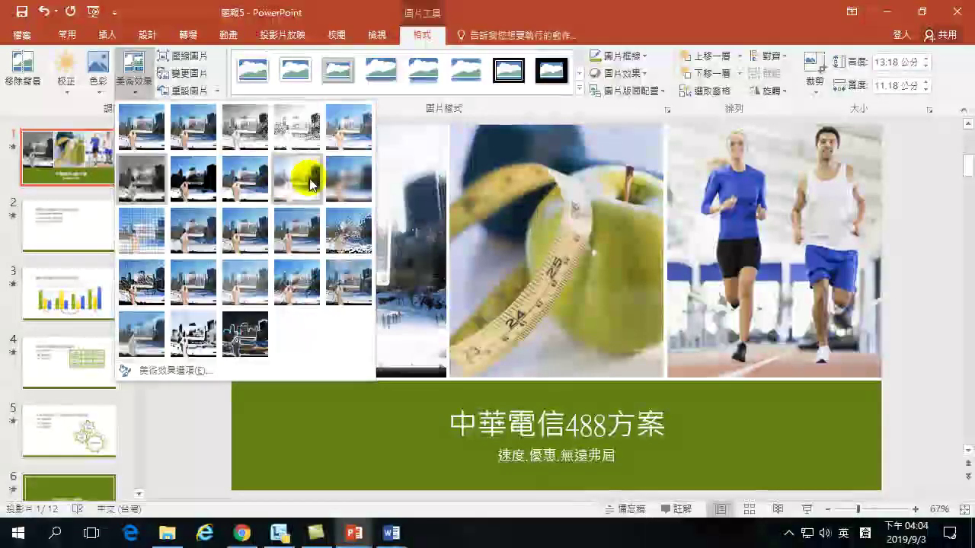
{"action": "left_click", "coordinate": [344, 175]}
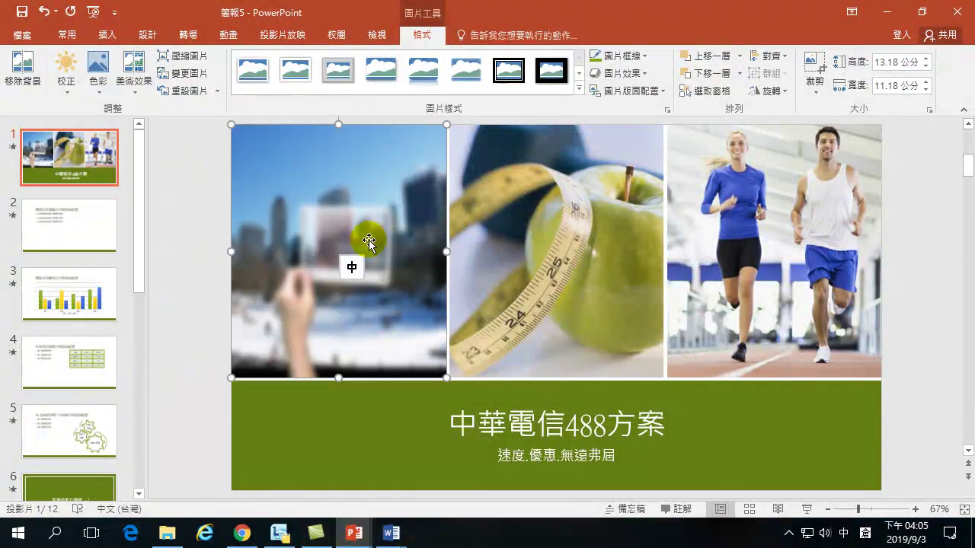
{"action": "left_click", "coordinate": [136, 76]}
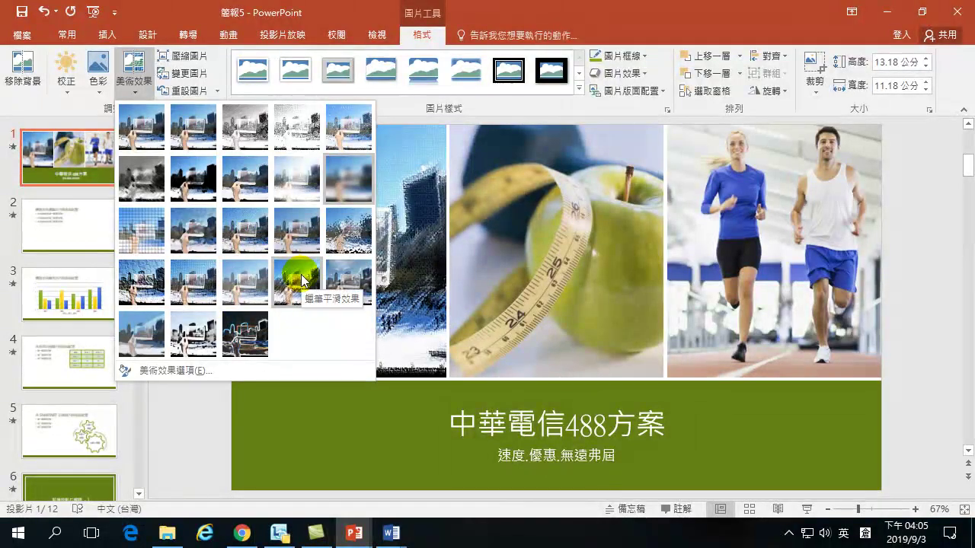
{"action": "left_click", "coordinate": [301, 274]}
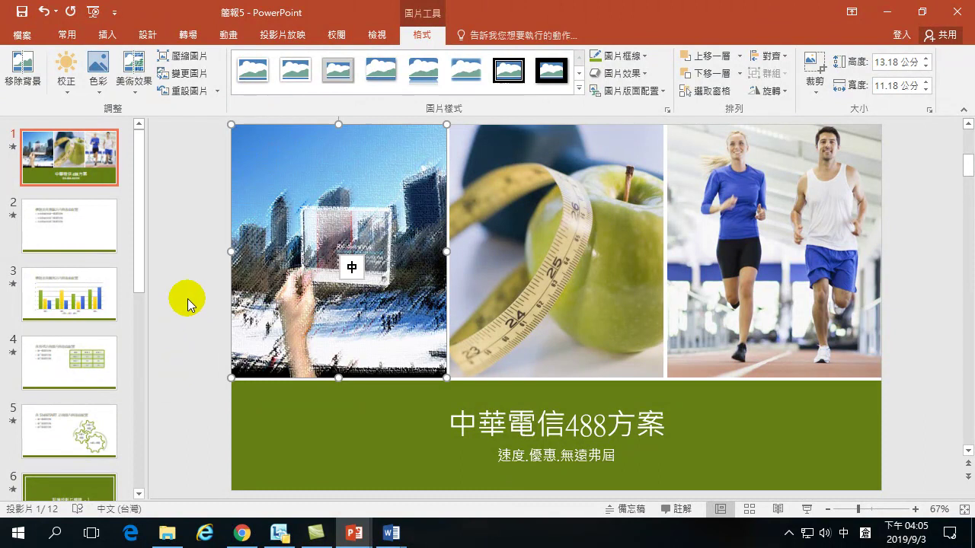
{"action": "left_click", "coordinate": [187, 307]}
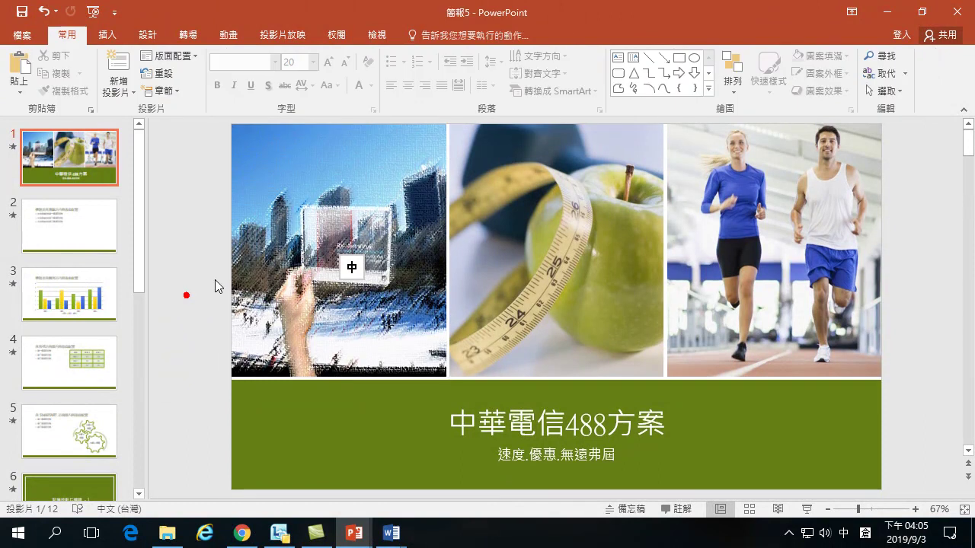
{"action": "left_click", "coordinate": [579, 248]}
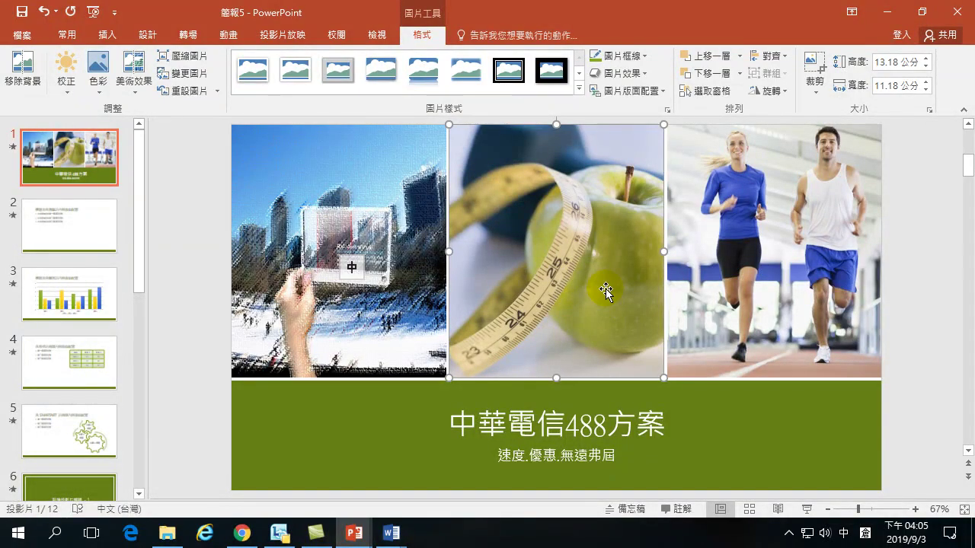
Swap the apple photo for the 中華電信 logo image from Desktop\Office.
{"action": "right_click", "coordinate": [562, 251]}
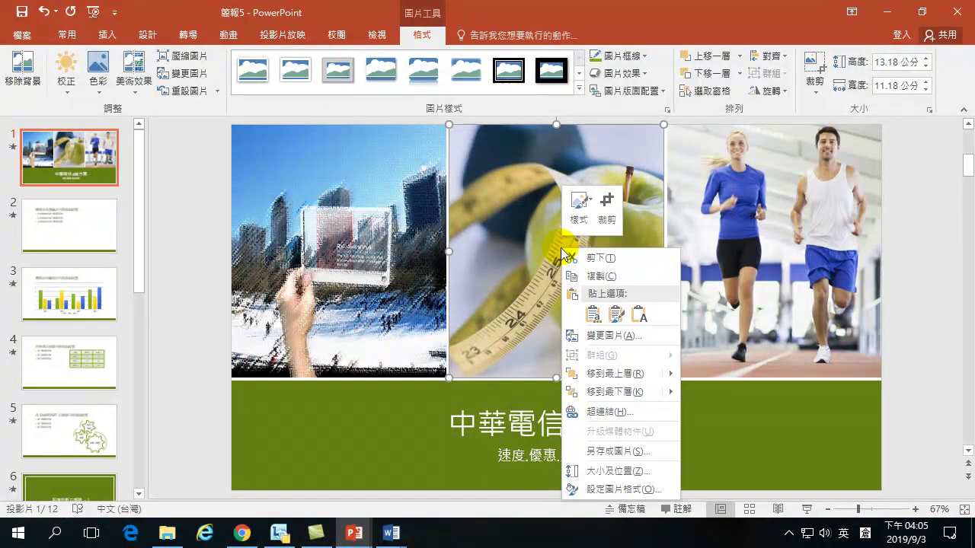
{"action": "left_click", "coordinate": [615, 335]}
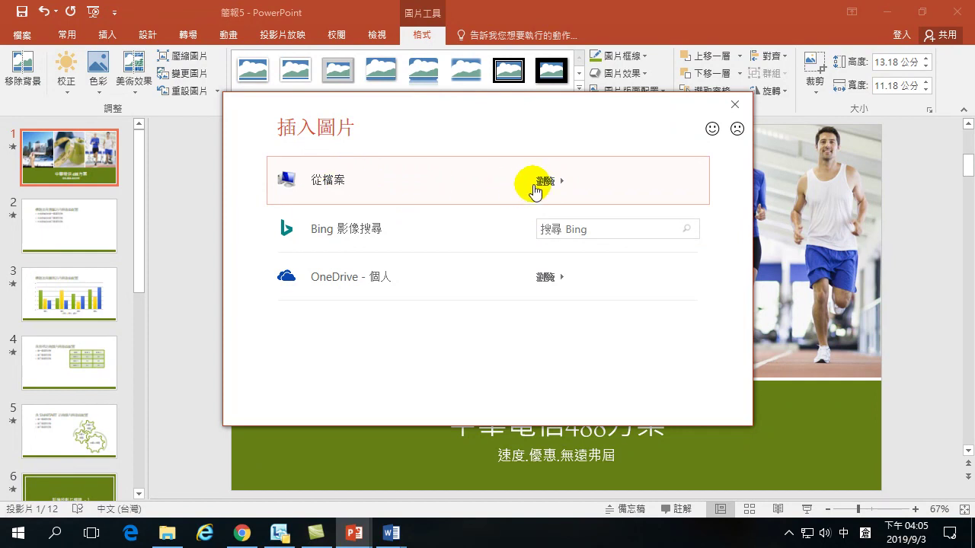
{"action": "left_click", "coordinate": [545, 183]}
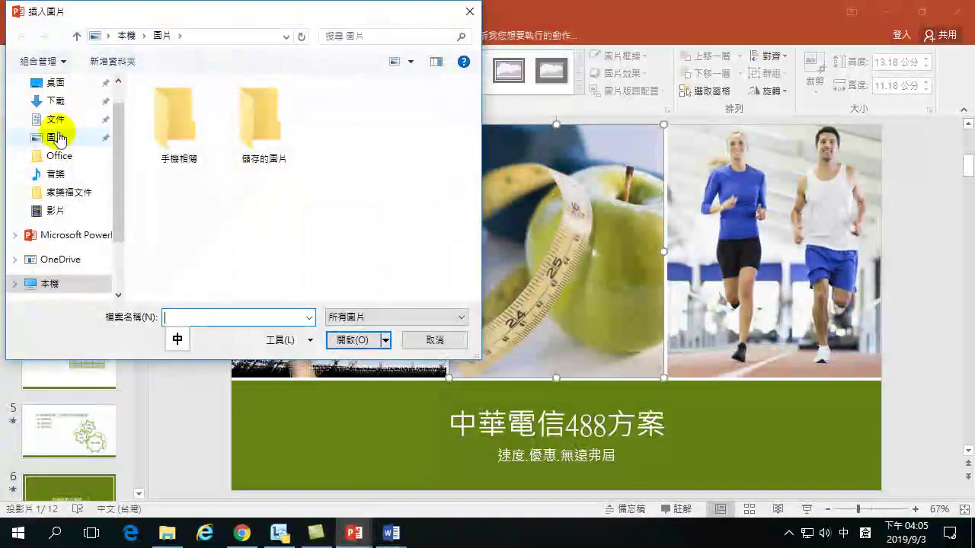
{"action": "left_click", "coordinate": [62, 85]}
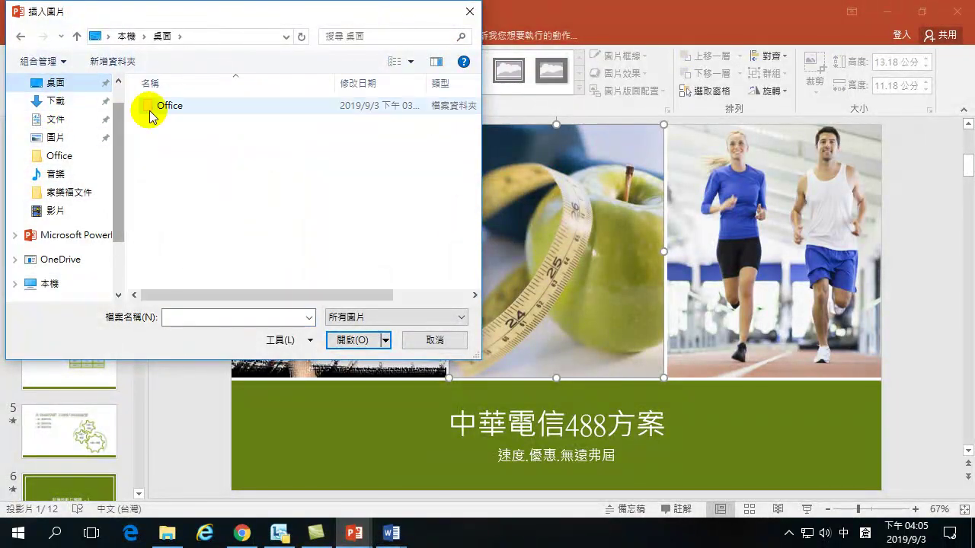
{"action": "double_click", "coordinate": [160, 107]}
{"action": "left_click", "coordinate": [269, 135]}
{"action": "left_click", "coordinate": [359, 340]}
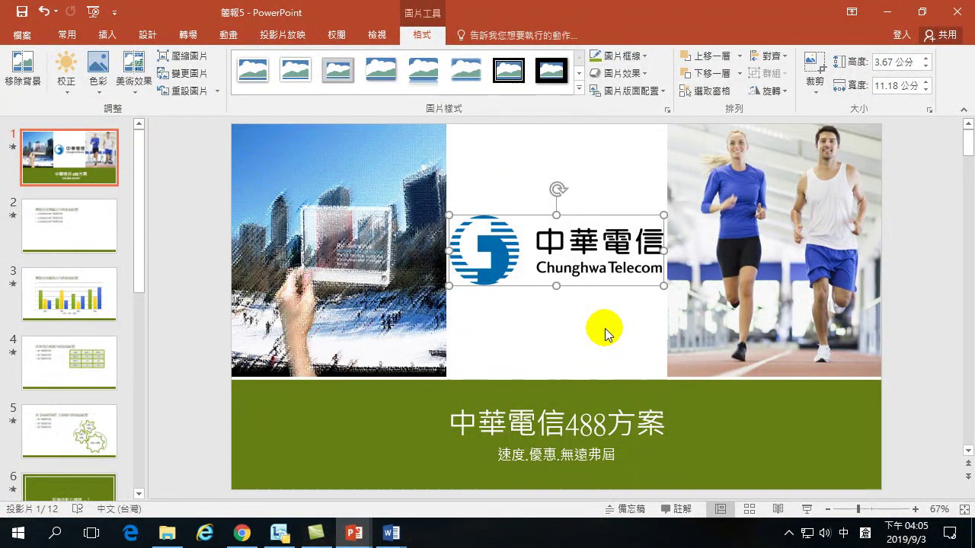
{"action": "left_click", "coordinate": [571, 335]}
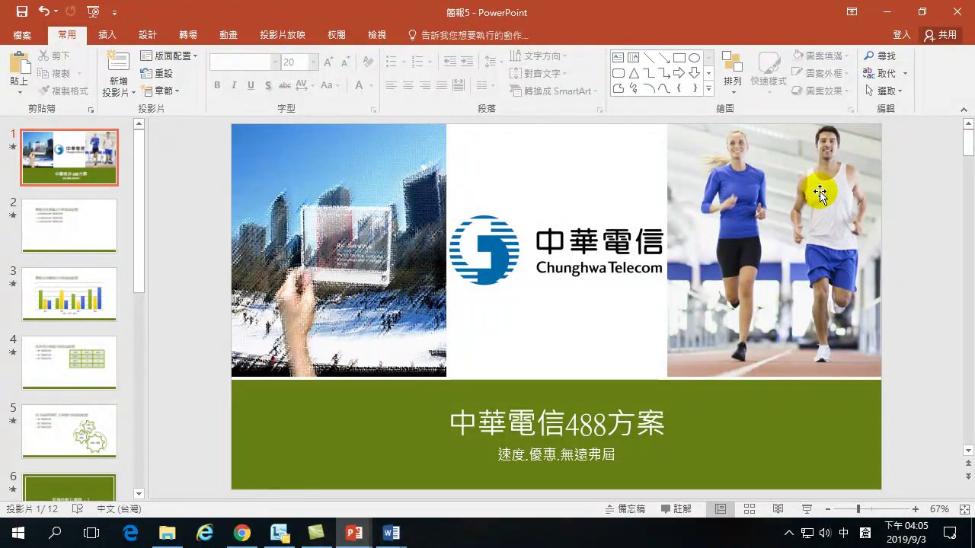
Start replacing the runners photo with a Bing image search for 手機.
{"action": "right_click", "coordinate": [765, 210]}
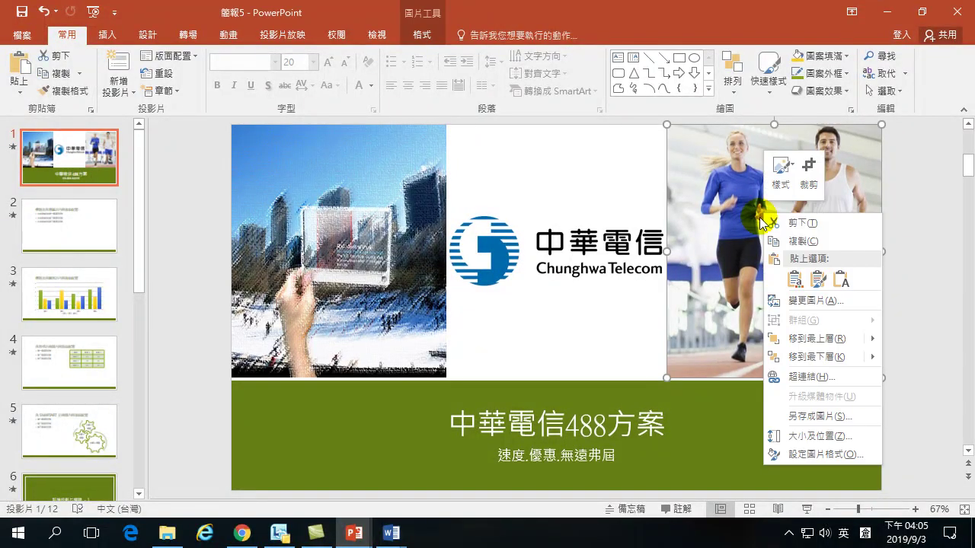
{"action": "left_click", "coordinate": [803, 301]}
{"action": "left_click", "coordinate": [570, 230]}
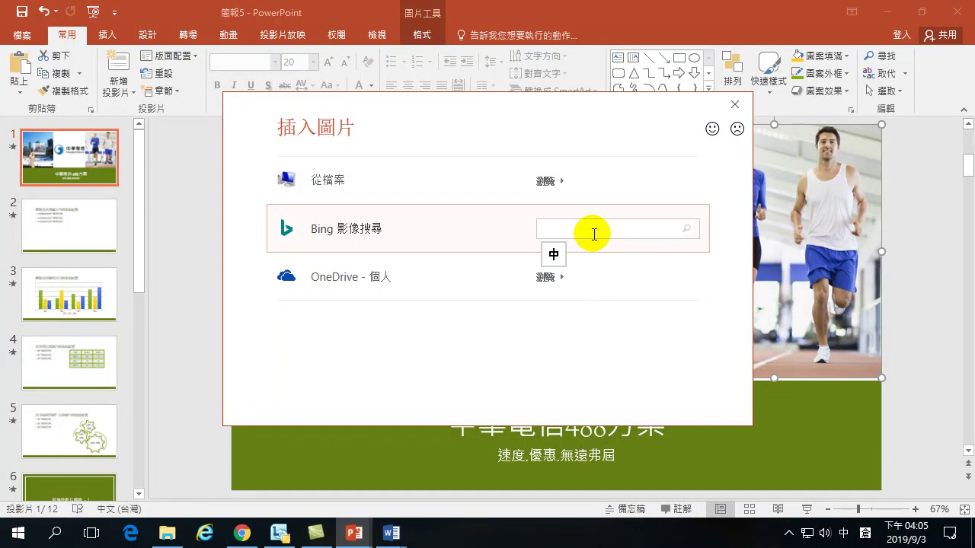
{"action": "type", "text": "手"}
{"action": "key", "text": "Return"}
{"action": "type", "text": "木女"}
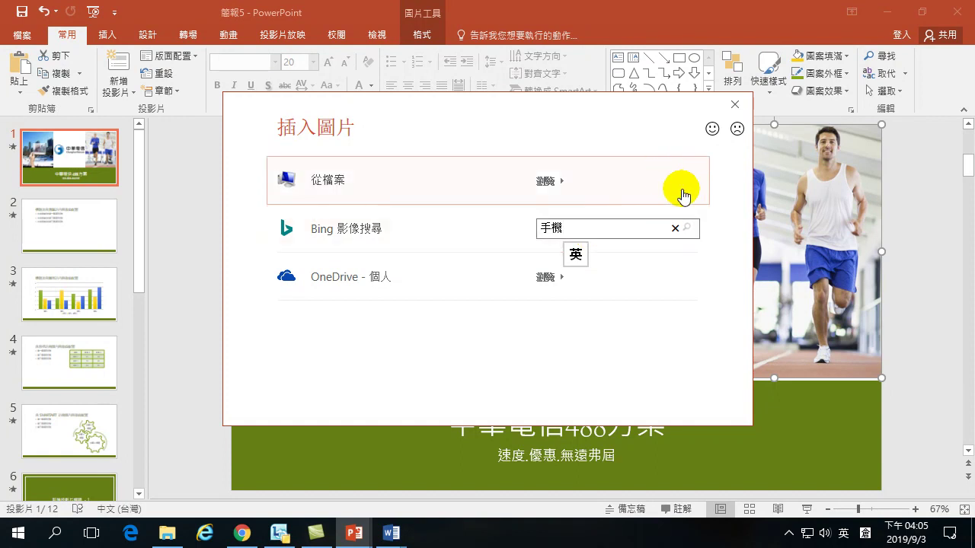
{"action": "left_click", "coordinate": [689, 230]}
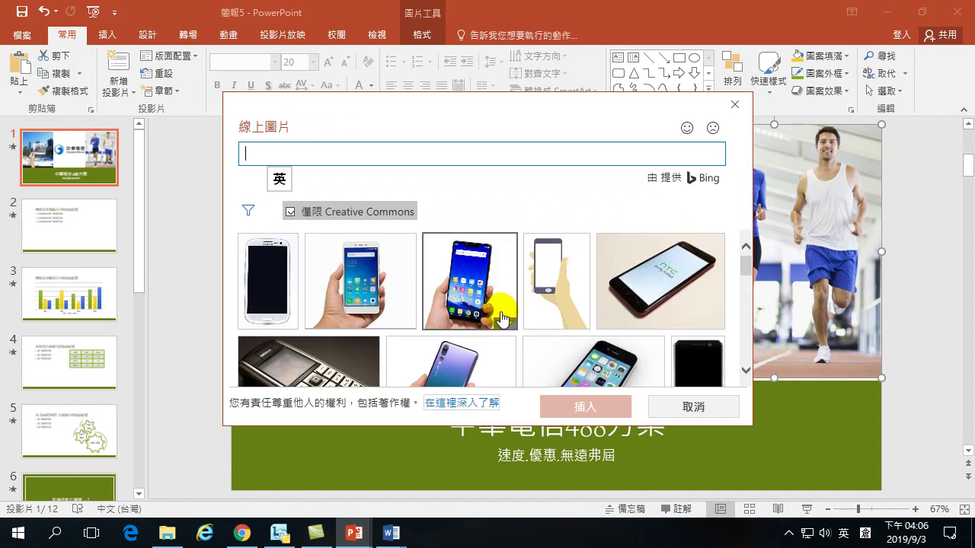
Browse the phone results and insert the hand-held smartphone image.
{"action": "scroll", "coordinate": [520, 320], "scroll_direction": "down", "scroll_amount": 3}
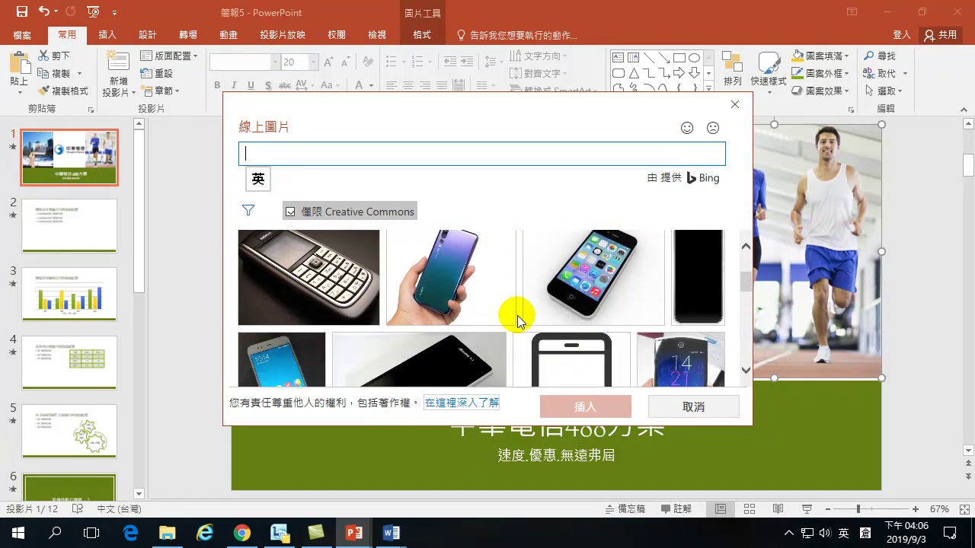
{"action": "scroll", "coordinate": [600, 290], "scroll_direction": "down", "scroll_amount": 5}
{"action": "scroll", "coordinate": [585, 304], "scroll_direction": "up", "scroll_amount": 3}
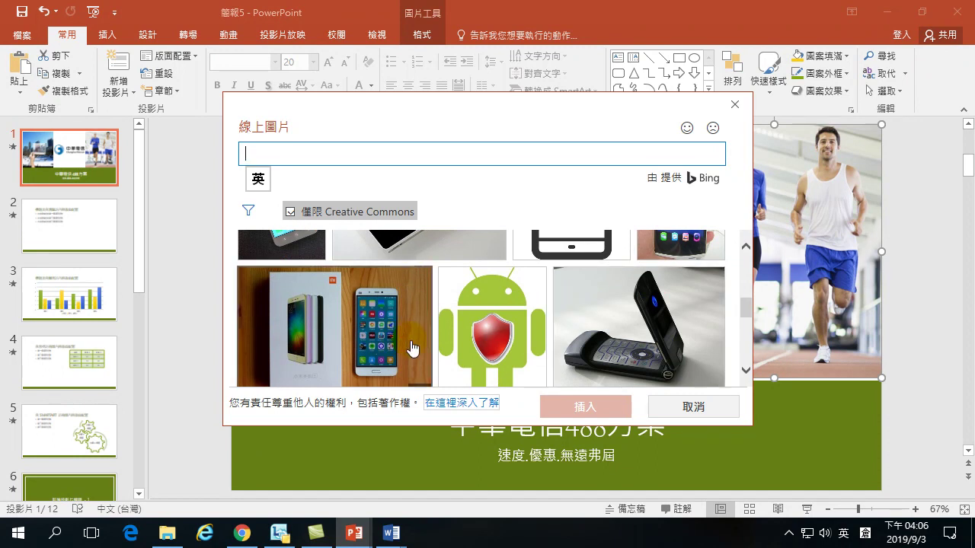
{"action": "scroll", "coordinate": [410, 348], "scroll_direction": "down", "scroll_amount": 5}
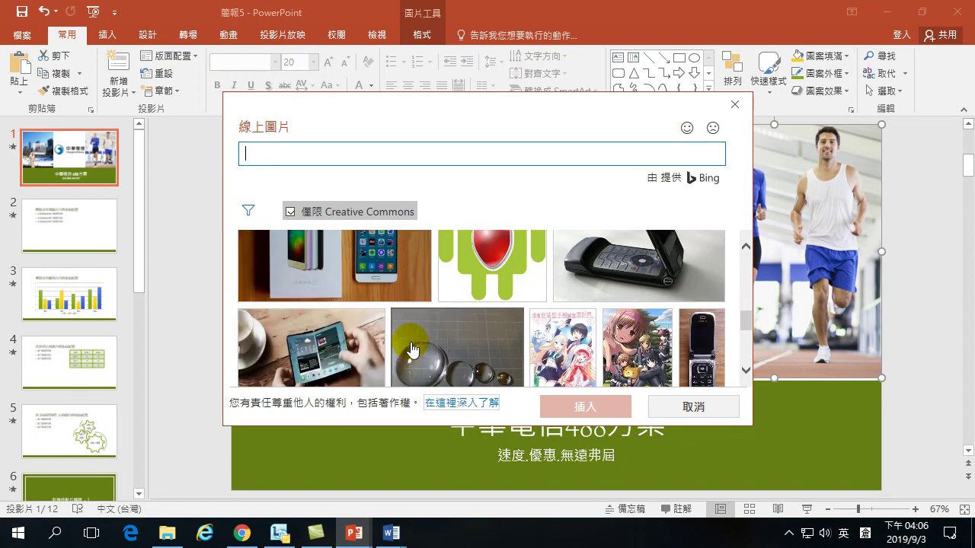
{"action": "scroll", "coordinate": [410, 348], "scroll_direction": "down", "scroll_amount": 5}
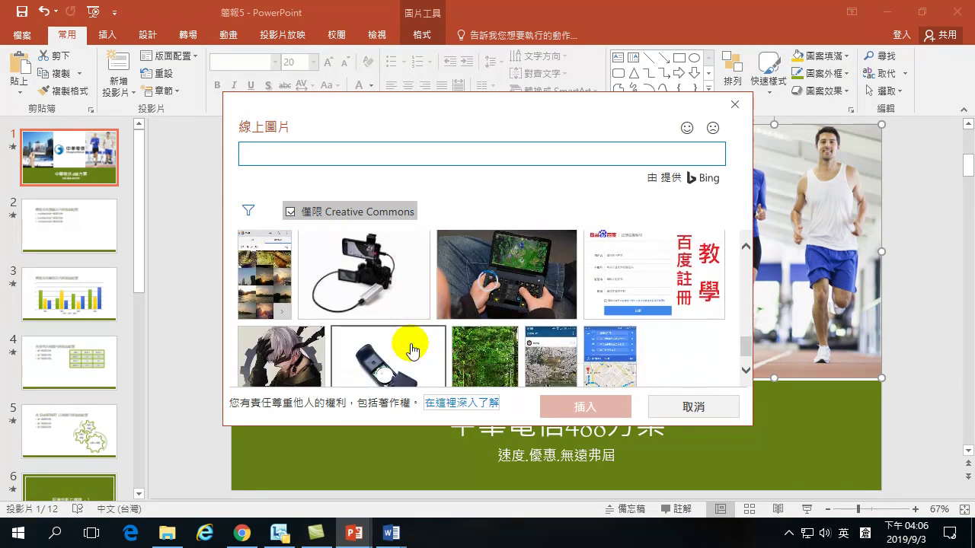
{"action": "scroll", "coordinate": [410, 348], "scroll_direction": "down", "scroll_amount": 5}
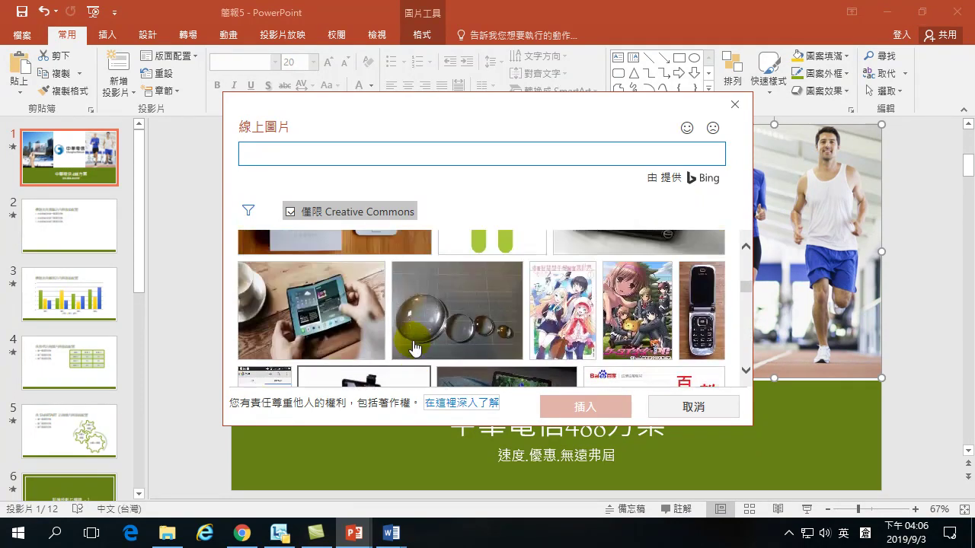
{"action": "scroll", "coordinate": [419, 338], "scroll_direction": "up", "scroll_amount": 10}
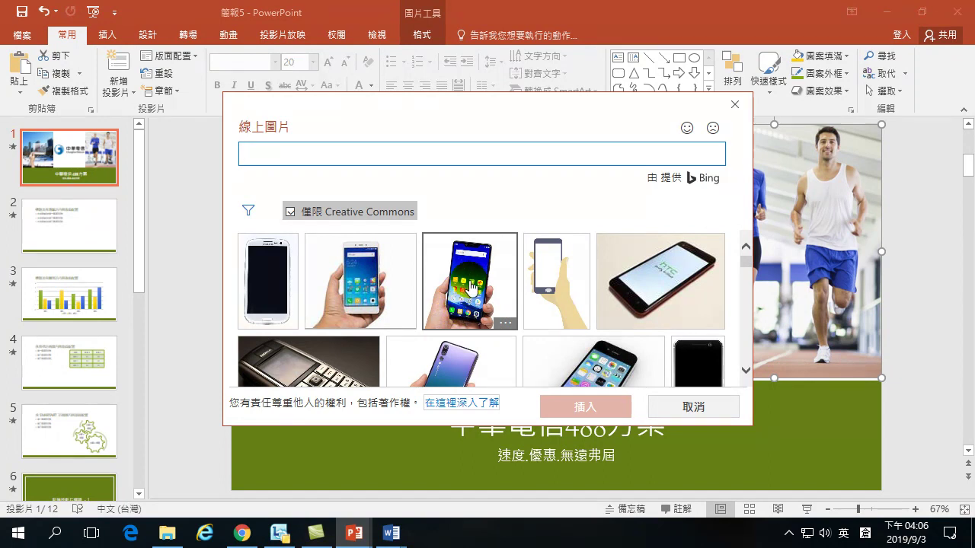
{"action": "left_click", "coordinate": [471, 287]}
{"action": "left_click", "coordinate": [592, 409]}
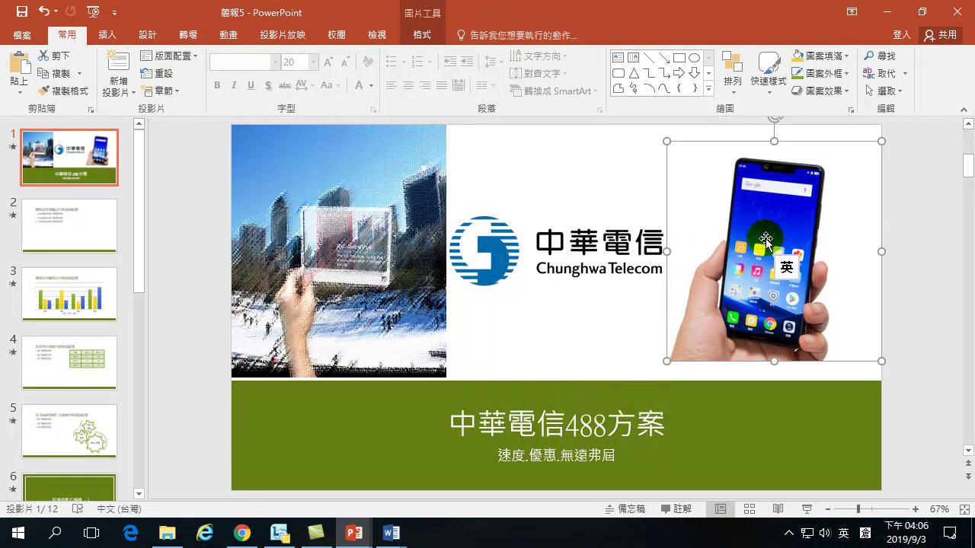
Enlarge the phone picture to about 13.82 × 13.48 公分 and move it to the right side.
{"action": "left_click_drag", "start_coordinate": [667, 143], "coordinate": [635, 129]}
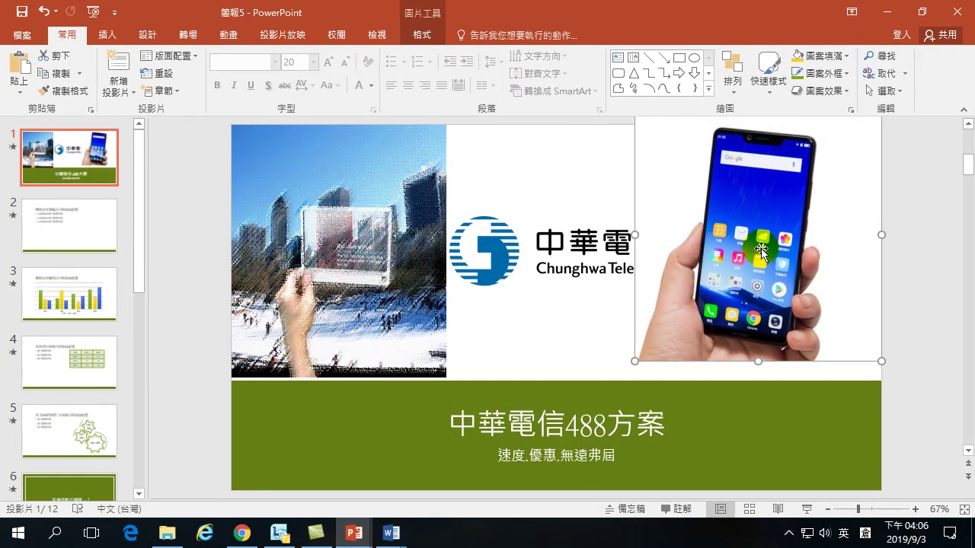
{"action": "left_click_drag", "start_coordinate": [768, 247], "coordinate": [800, 255]}
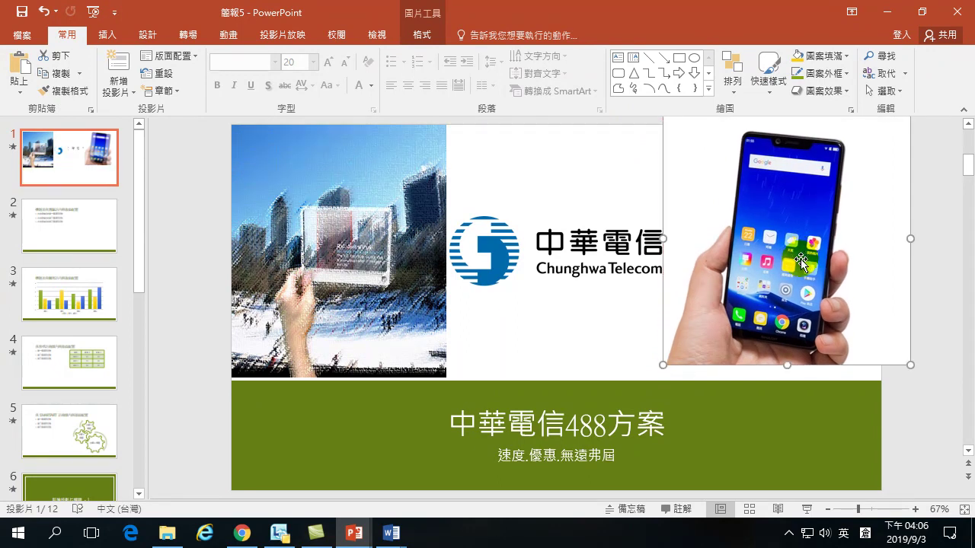
{"action": "left_click_drag", "start_coordinate": [665, 366], "coordinate": [658, 372]}
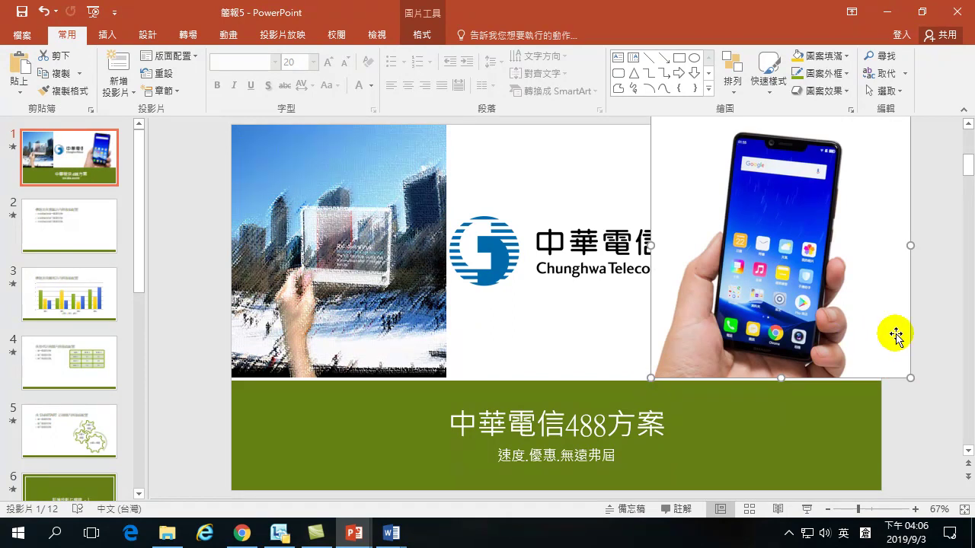
{"action": "left_click", "coordinate": [938, 287]}
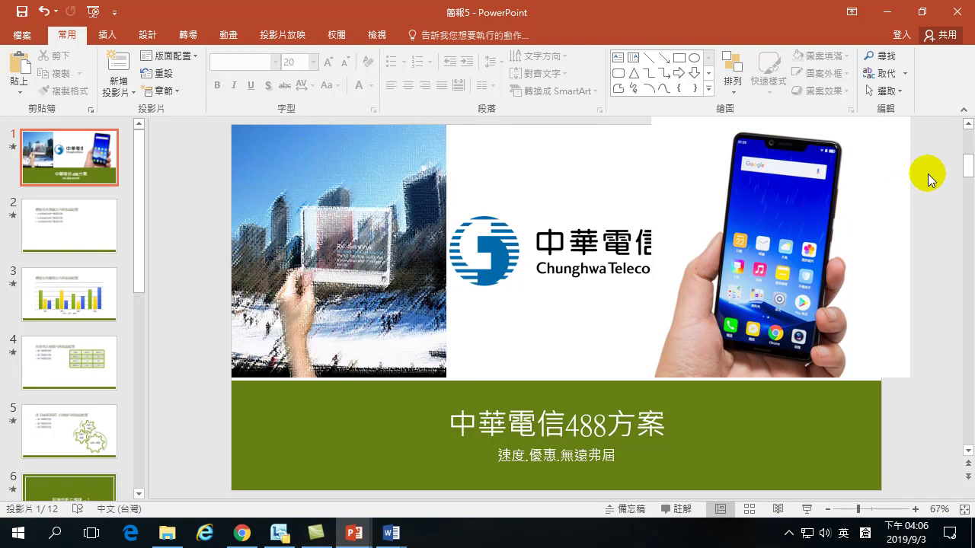
{"action": "scroll", "coordinate": [827, 221], "scroll_direction": "up", "scroll_amount": 1}
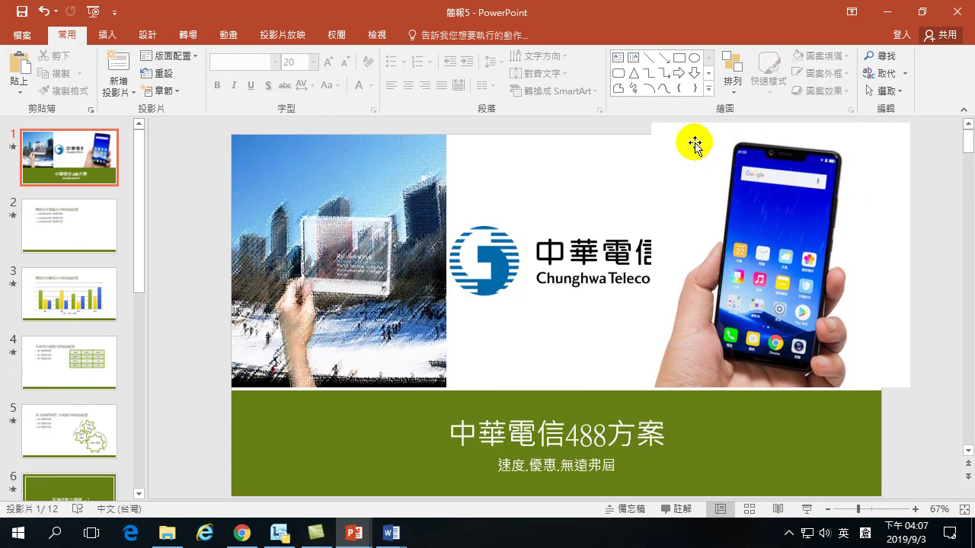
{"action": "left_click", "coordinate": [866, 221]}
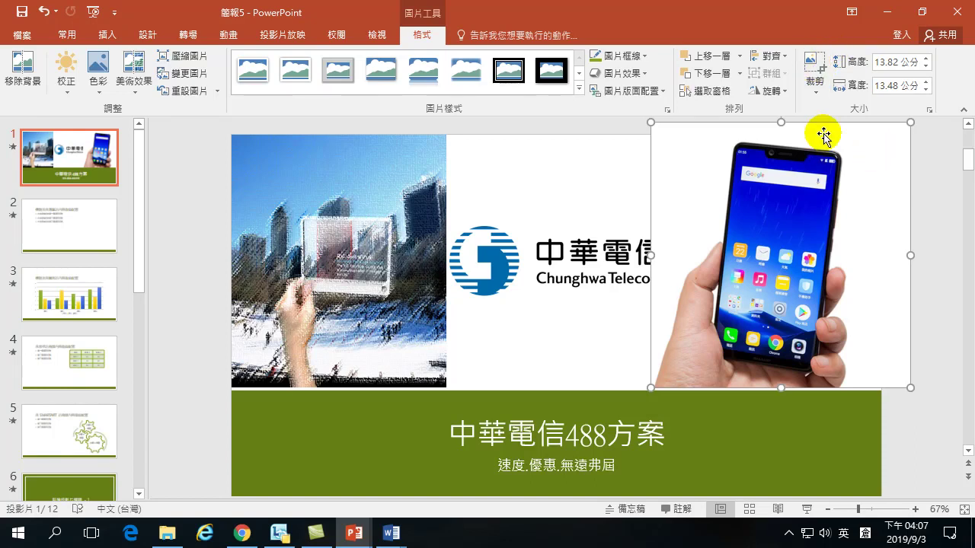
Crop the phone picture's right and top edges down to 13.18 × 11.98 公分.
{"action": "left_click", "coordinate": [814, 67]}
{"action": "left_click_drag", "start_coordinate": [906, 252], "coordinate": [881, 253]}
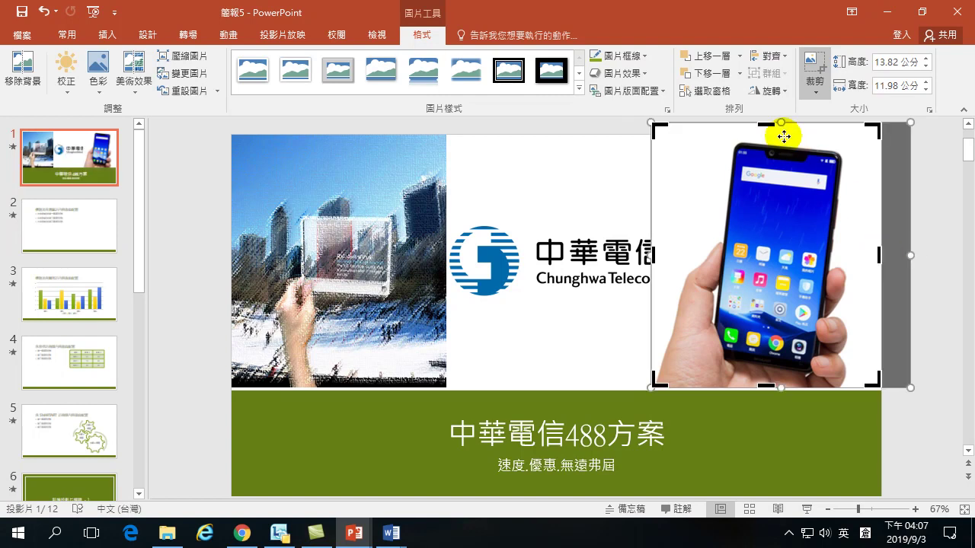
{"action": "left_click_drag", "start_coordinate": [765, 124], "coordinate": [764, 136]}
{"action": "left_click", "coordinate": [927, 159]}
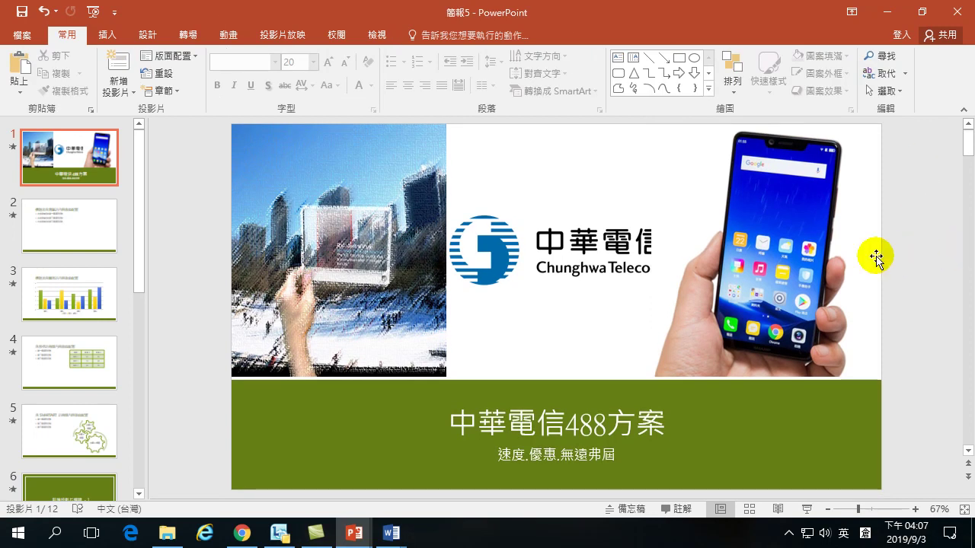
Bring the Chunghwa Telecom logo in front of the phone picture.
{"action": "left_click", "coordinate": [680, 204]}
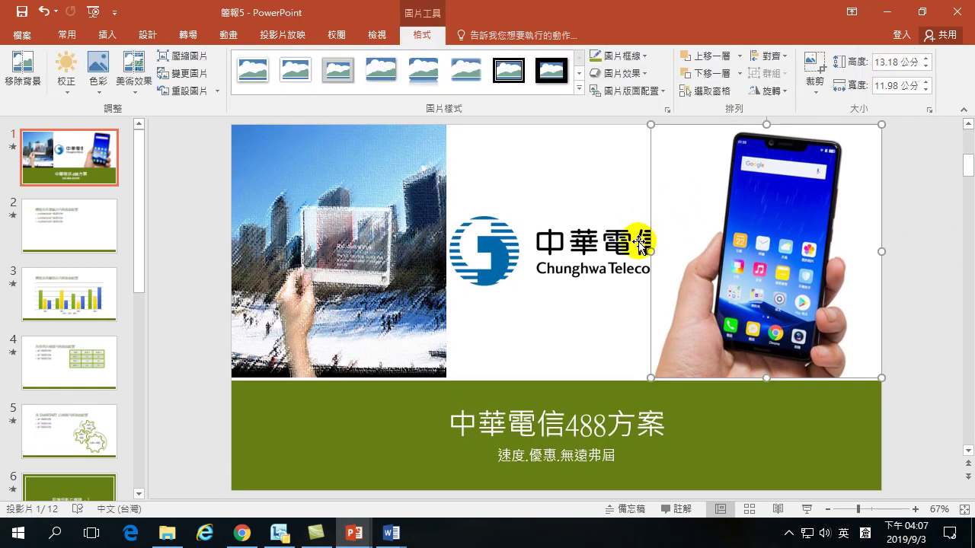
{"action": "left_click", "coordinate": [612, 238]}
{"action": "right_click", "coordinate": [612, 238]}
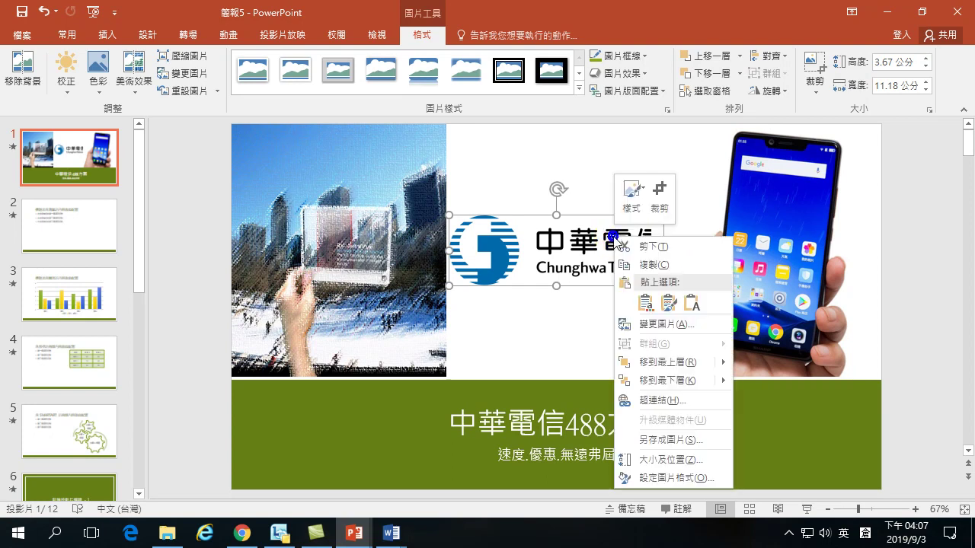
{"action": "left_click", "coordinate": [658, 355]}
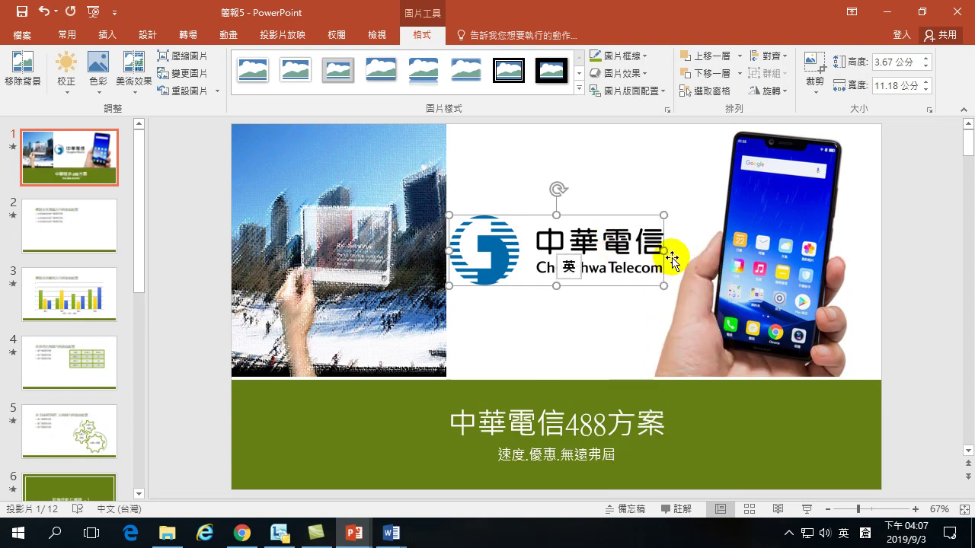
{"action": "left_click", "coordinate": [926, 198]}
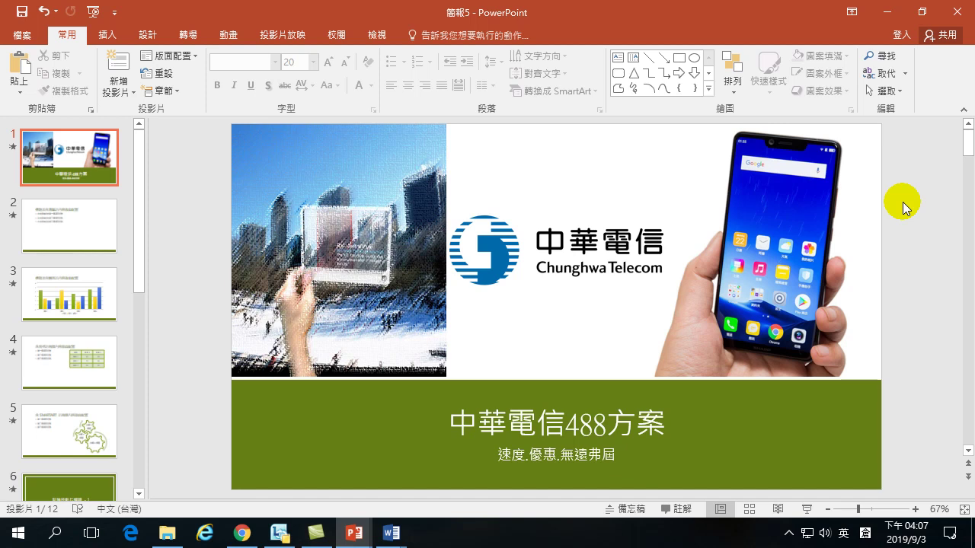
{"action": "left_click", "coordinate": [79, 236]}
{"action": "left_click", "coordinate": [89, 162]}
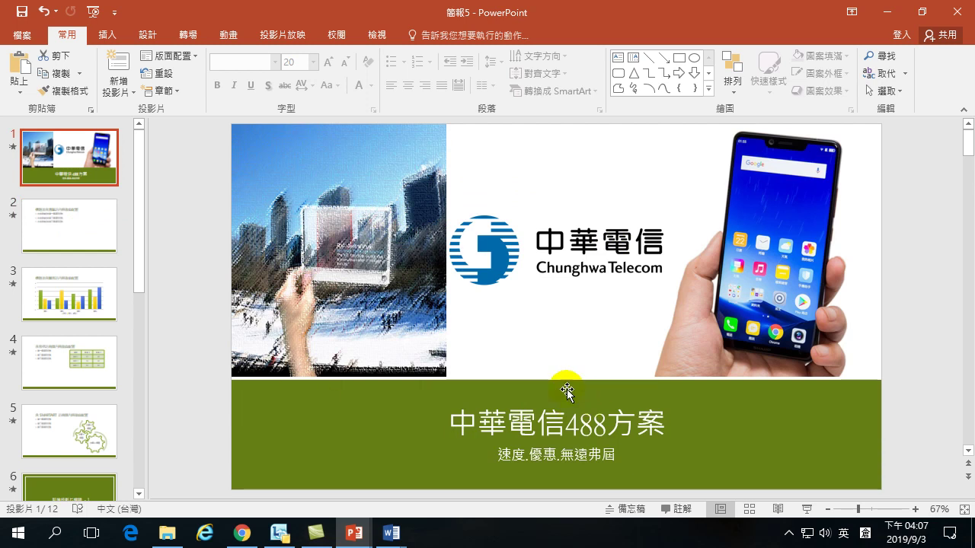
{"action": "left_click", "coordinate": [343, 416]}
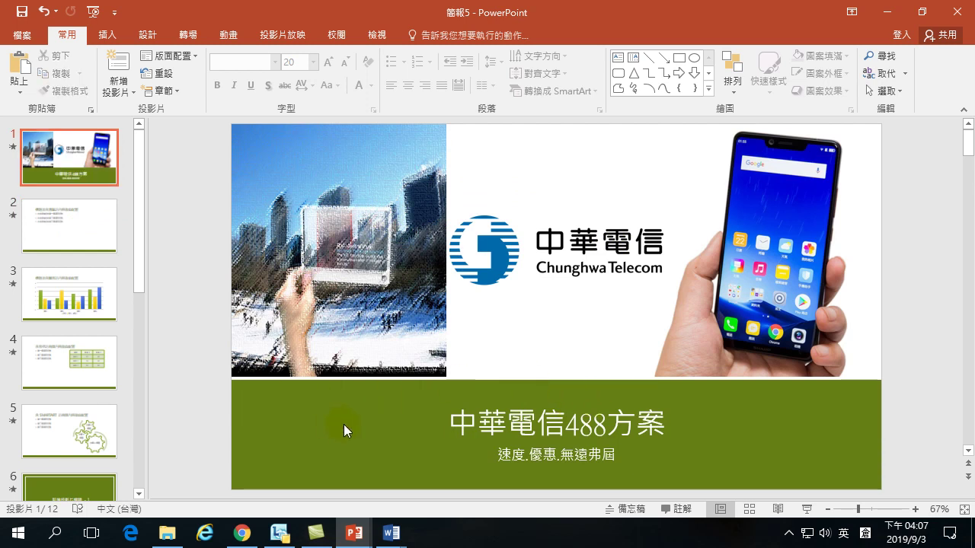
{"action": "left_click", "coordinate": [335, 422]}
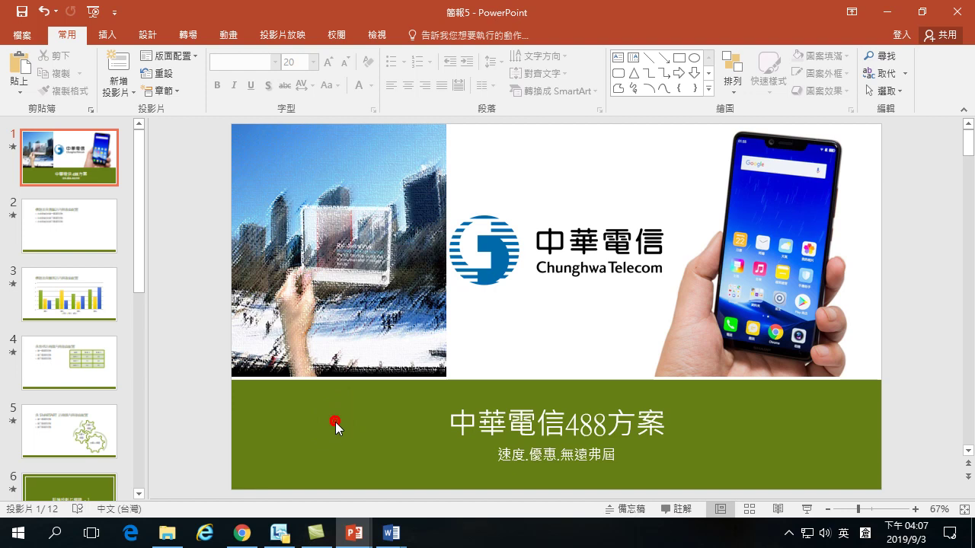
{"action": "left_click", "coordinate": [832, 404]}
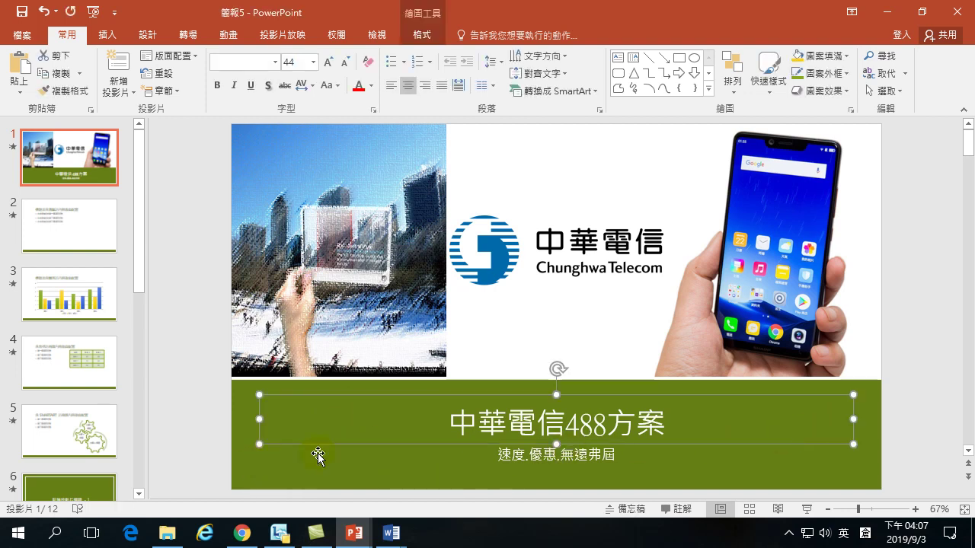
{"action": "left_click", "coordinate": [355, 462]}
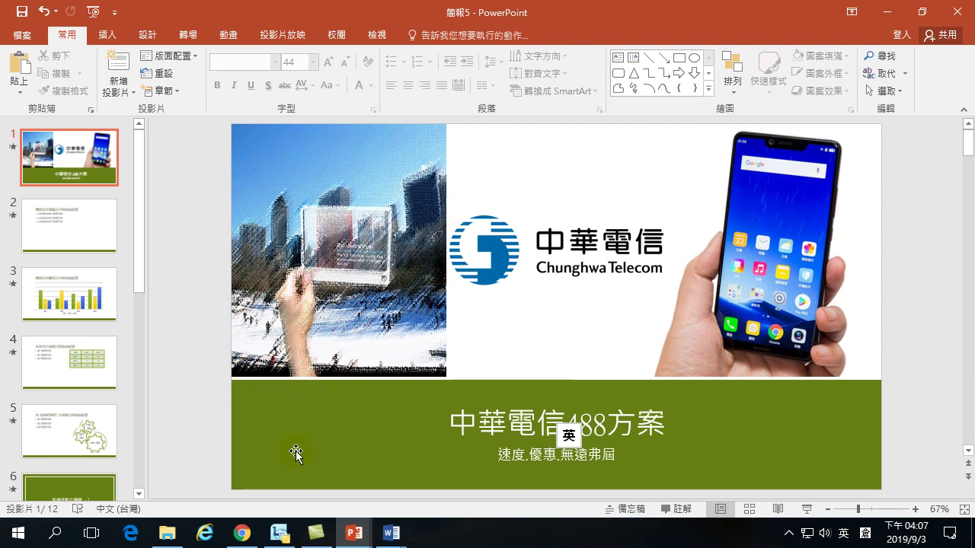
{"action": "left_click", "coordinate": [574, 239]}
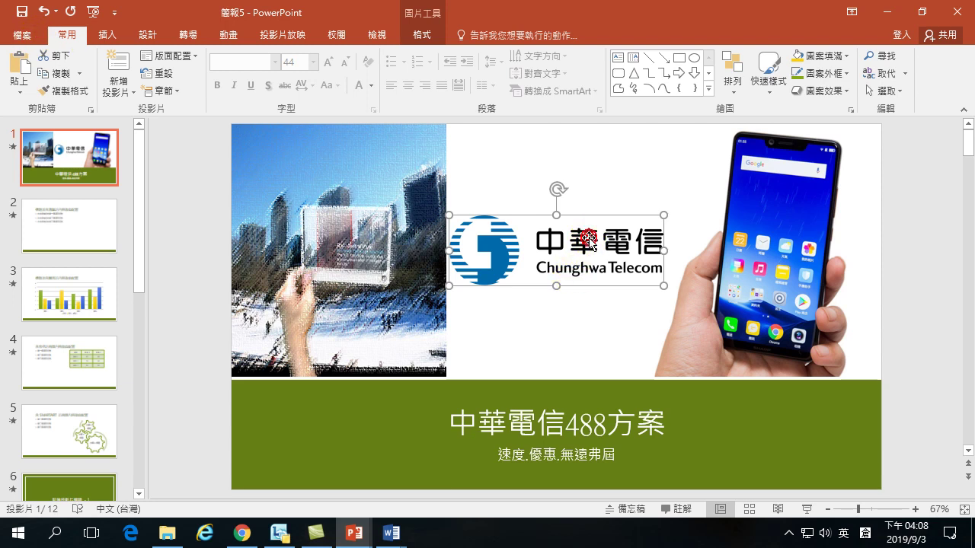
Paste a copy of the logo as a picture onto the green band, left of the title.
{"action": "right_click", "coordinate": [588, 242]}
{"action": "left_click", "coordinate": [629, 265]}
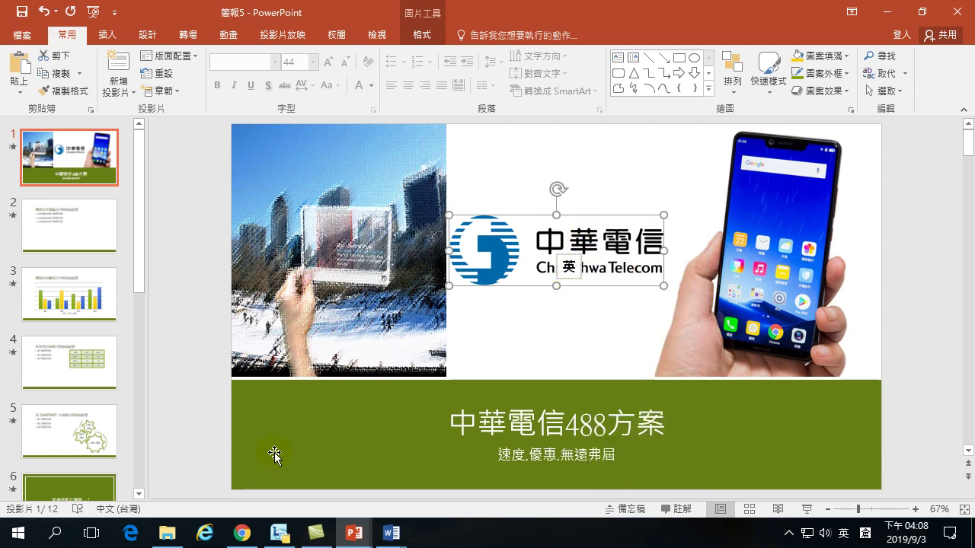
{"action": "right_click", "coordinate": [201, 403]}
{"action": "left_click", "coordinate": [256, 297]}
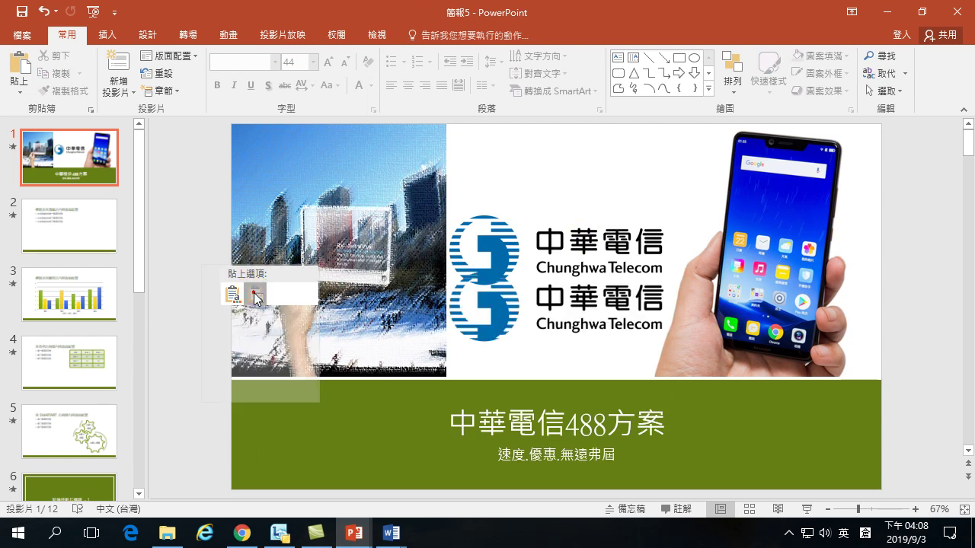
{"action": "left_click_drag", "start_coordinate": [561, 296], "coordinate": [369, 438]}
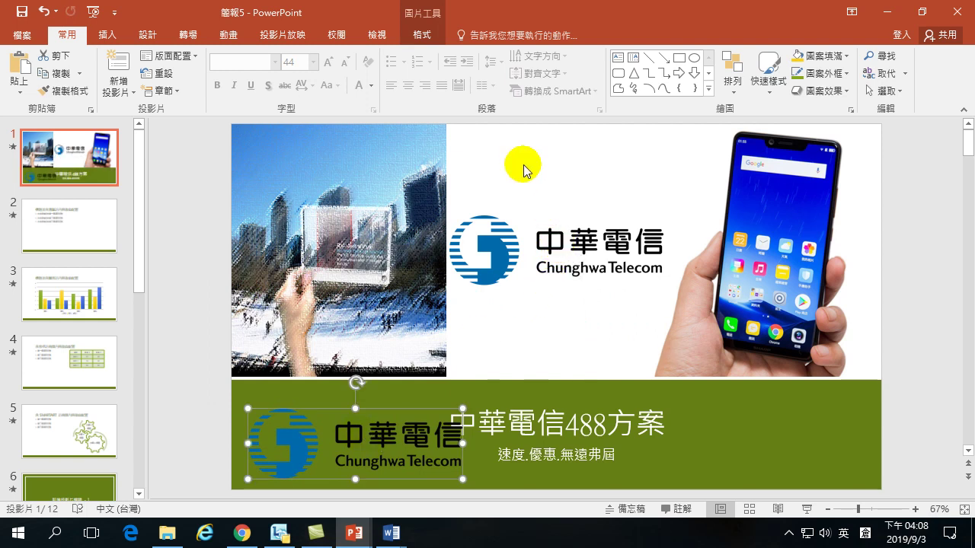
{"action": "left_click_drag", "start_coordinate": [306, 441], "coordinate": [301, 430]}
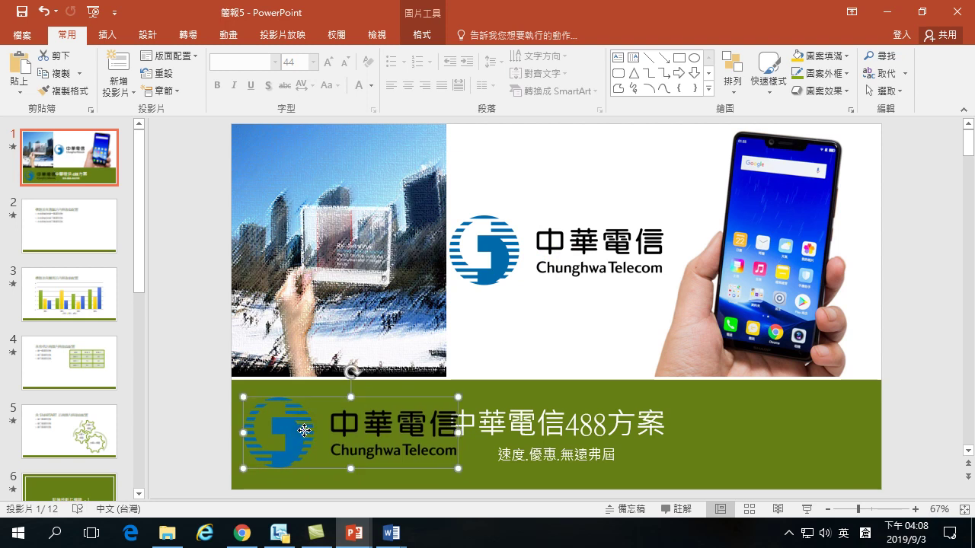
Place a second logo copy right of the title and align both band logos.
{"action": "right_click", "coordinate": [301, 430]}
{"action": "left_click", "coordinate": [344, 207]}
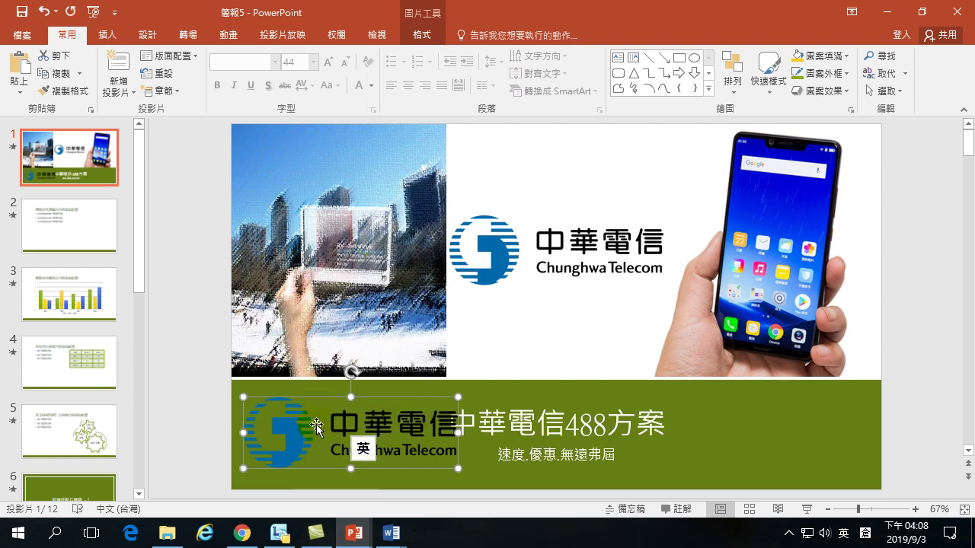
{"action": "right_click", "coordinate": [310, 429]}
{"action": "left_click", "coordinate": [358, 247]}
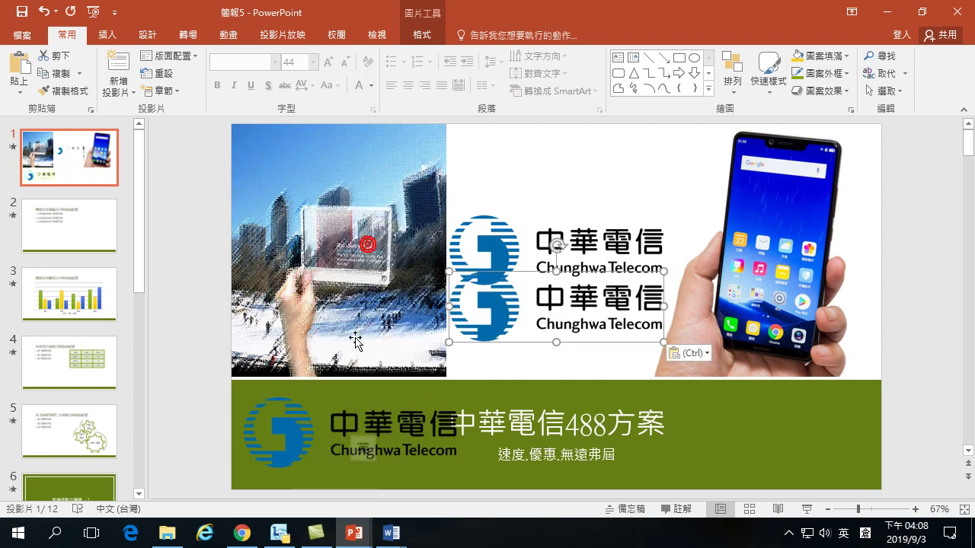
{"action": "left_click_drag", "start_coordinate": [492, 289], "coordinate": [704, 427]}
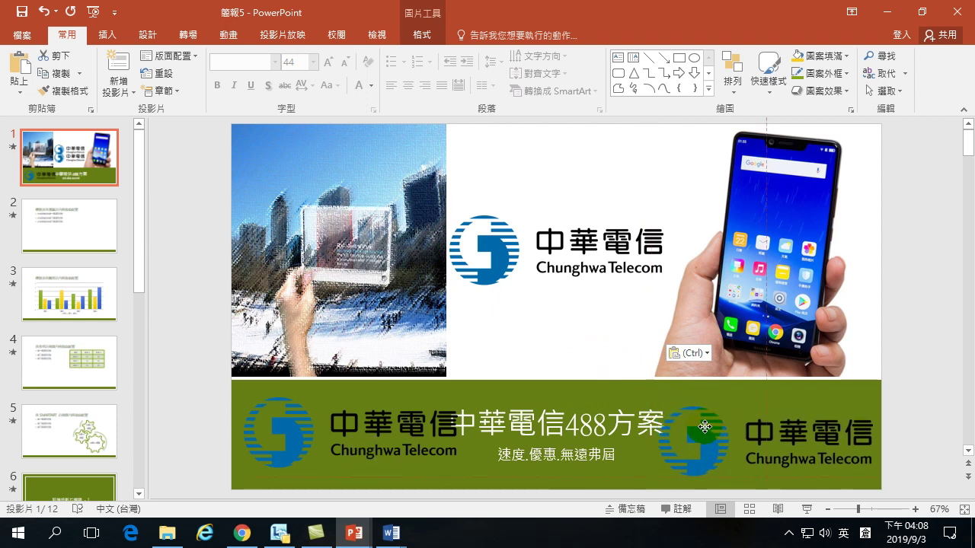
{"action": "left_click_drag", "start_coordinate": [704, 427], "coordinate": [704, 428]}
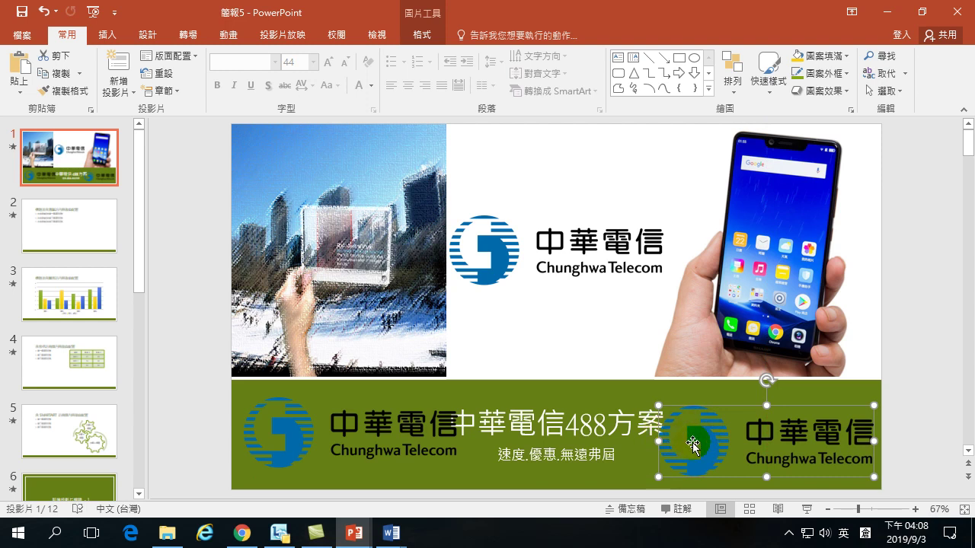
{"action": "left_click_drag", "start_coordinate": [298, 447], "coordinate": [299, 449]}
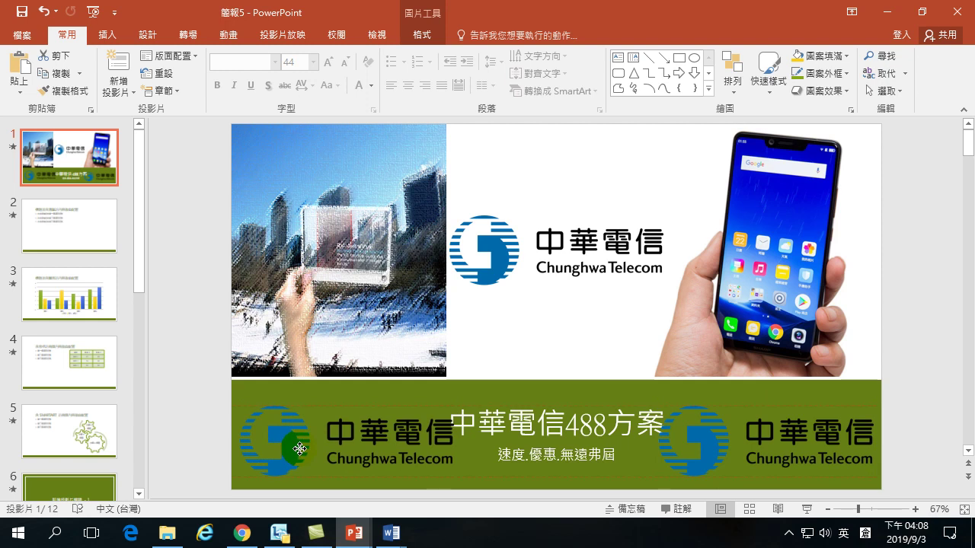
{"action": "left_click_drag", "start_coordinate": [299, 448], "coordinate": [299, 449]}
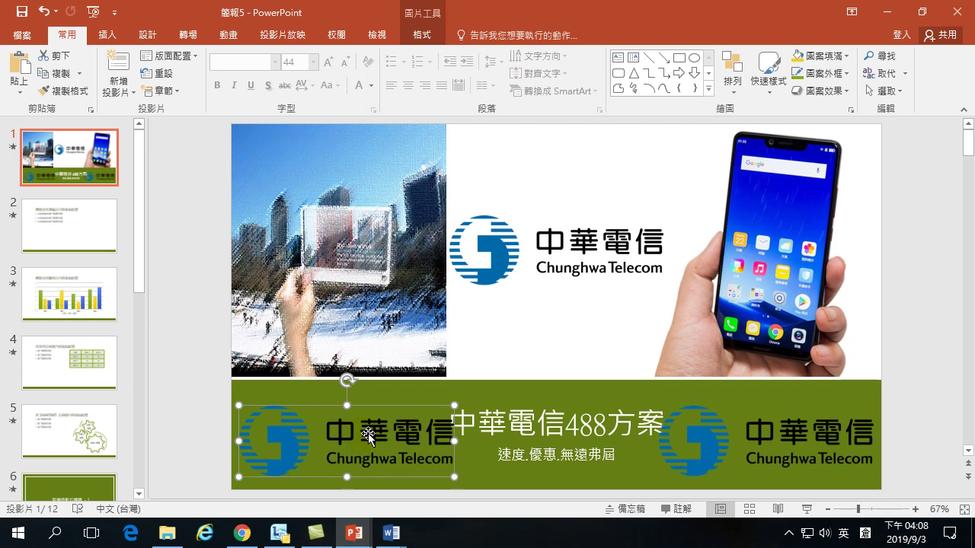
Apply the same Picture Effects preset to both band logos so they fade like watermarks.
{"action": "left_click", "coordinate": [421, 38]}
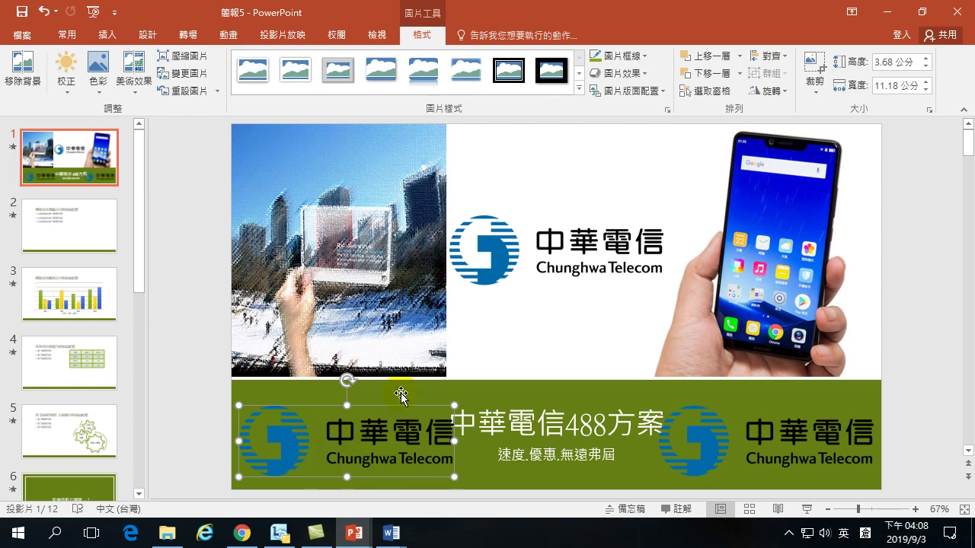
{"action": "left_click", "coordinate": [610, 76]}
{"action": "mouse_move", "coordinate": [623, 102]}
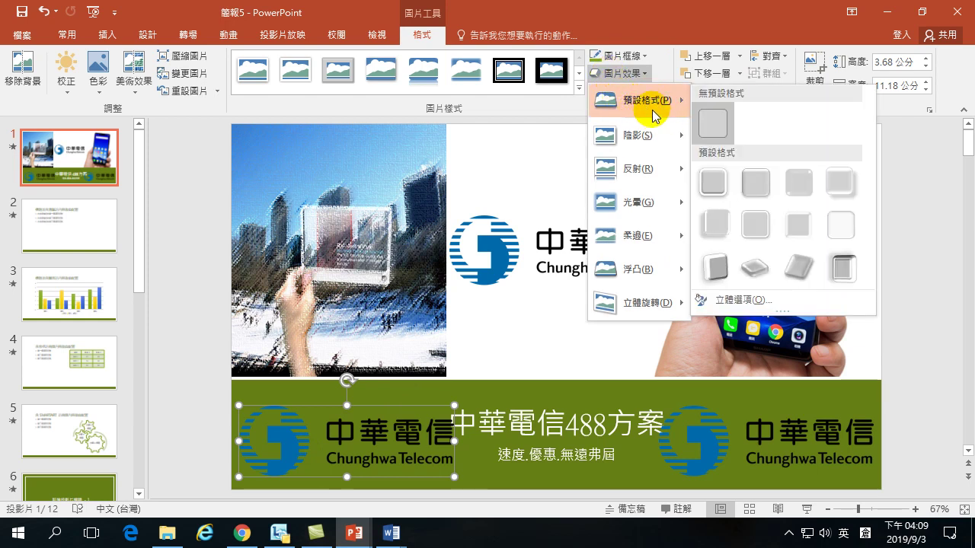
{"action": "left_click", "coordinate": [851, 227]}
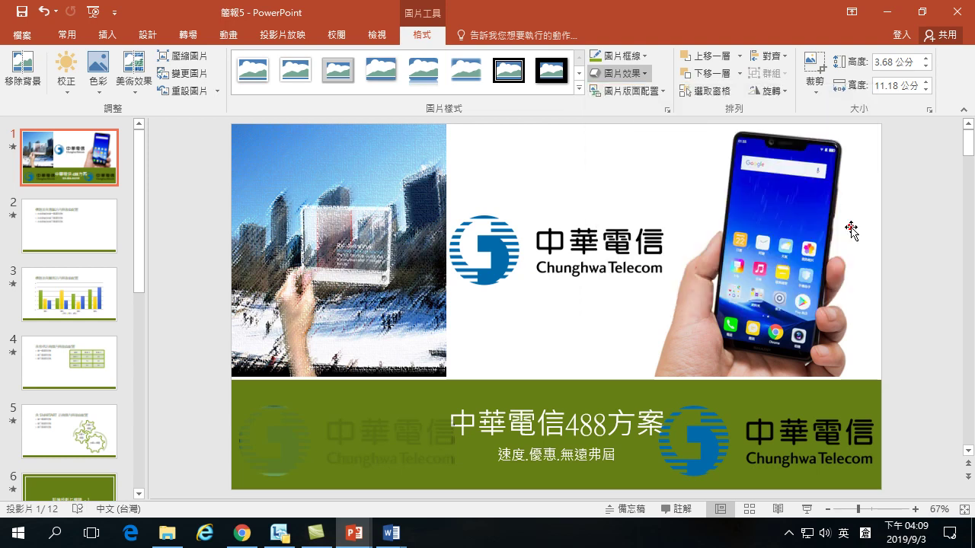
{"action": "left_click", "coordinate": [794, 440]}
{"action": "left_click", "coordinate": [628, 75]}
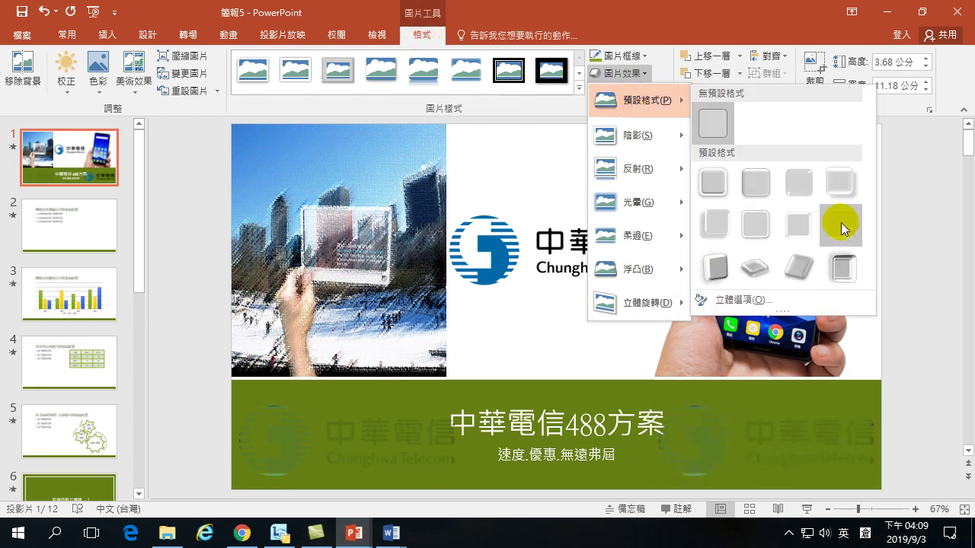
{"action": "left_click", "coordinate": [841, 230]}
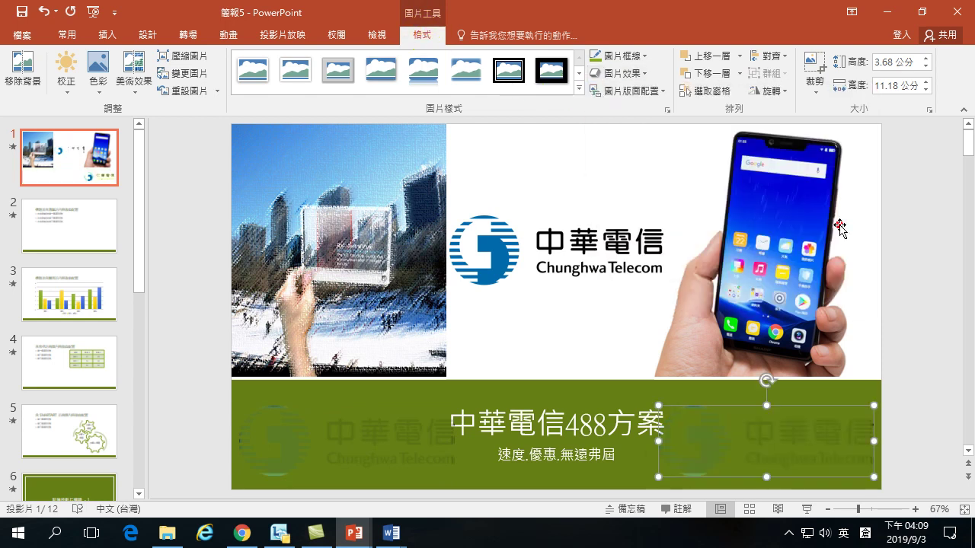
{"action": "left_click", "coordinate": [913, 288]}
Move the 中華電信488方案 title box to the front, above the two faded logo watermarks.
{"action": "left_click", "coordinate": [772, 451]}
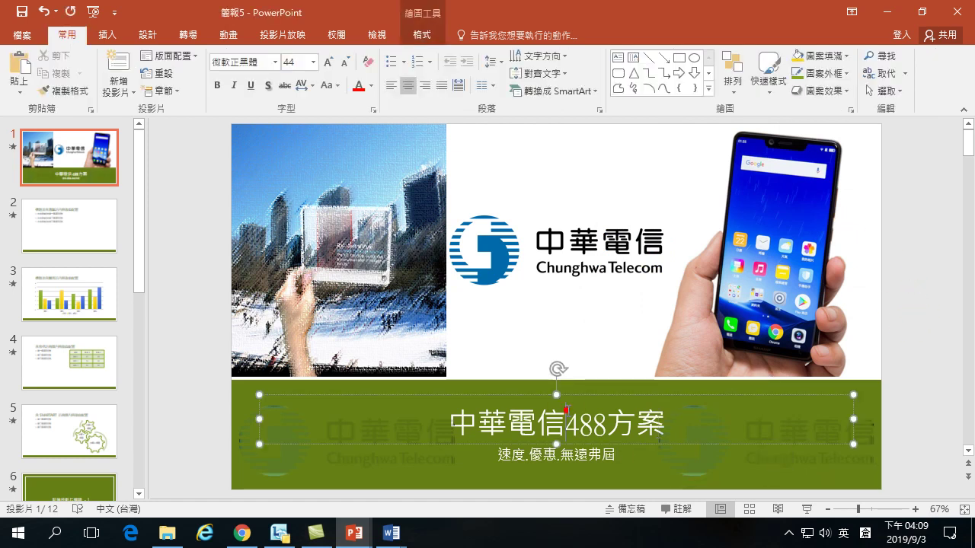
{"action": "left_click", "coordinate": [581, 394]}
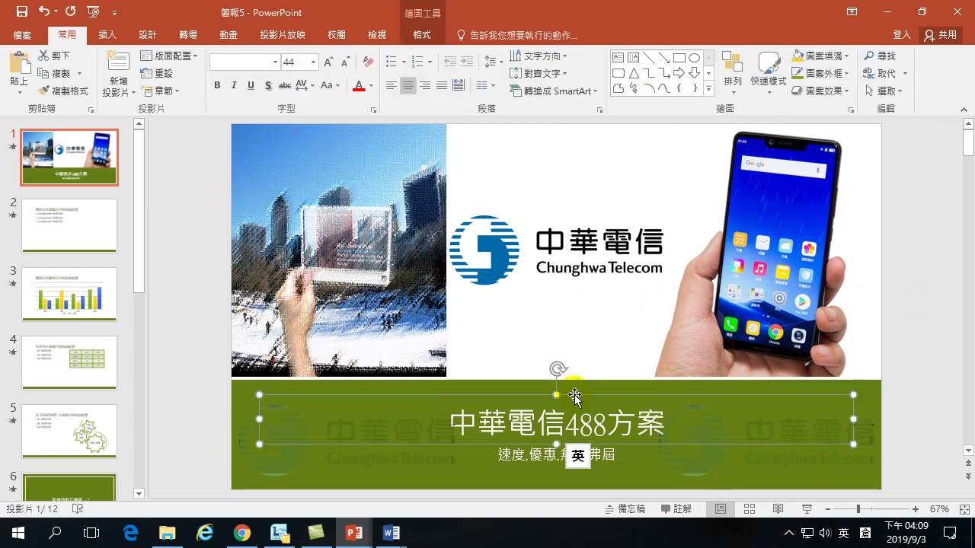
{"action": "right_click", "coordinate": [576, 394]}
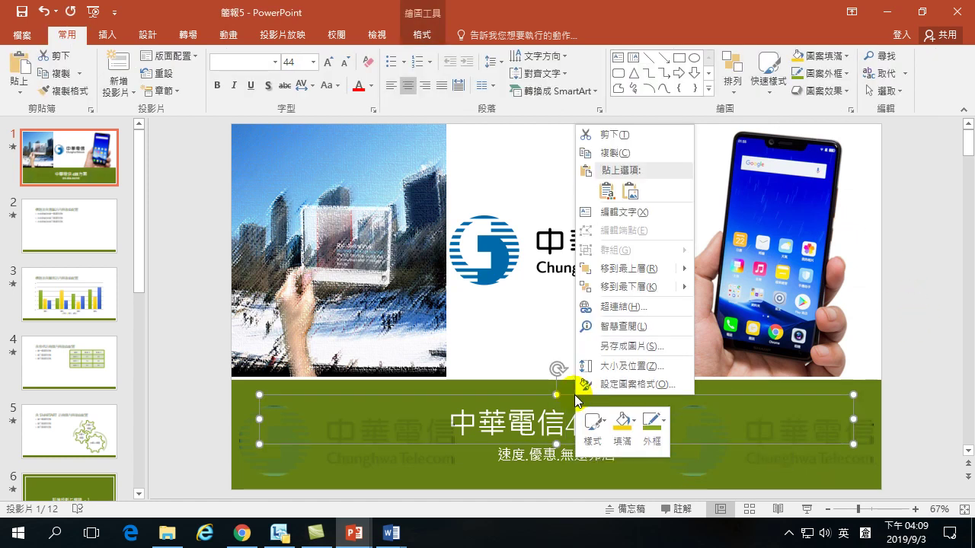
{"action": "left_click", "coordinate": [618, 271]}
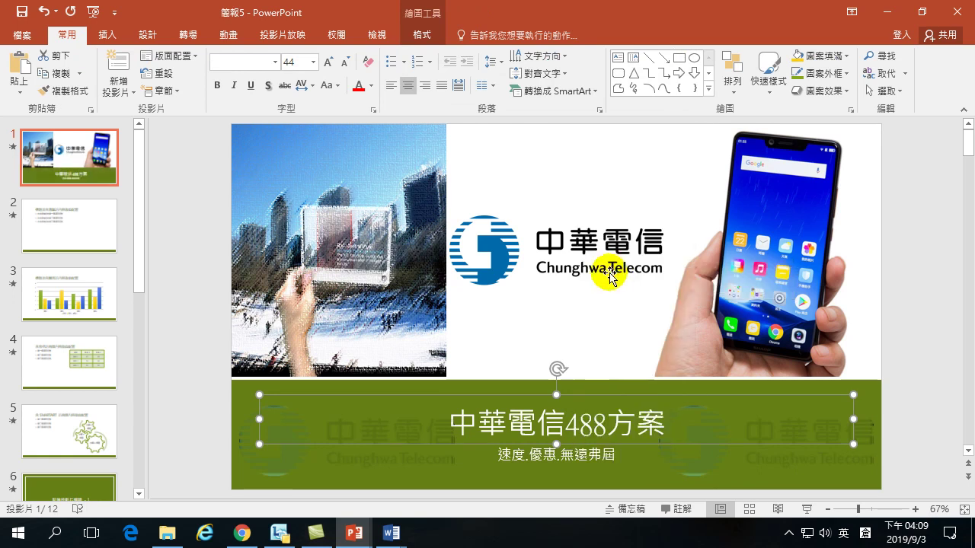
{"action": "left_click", "coordinate": [912, 304]}
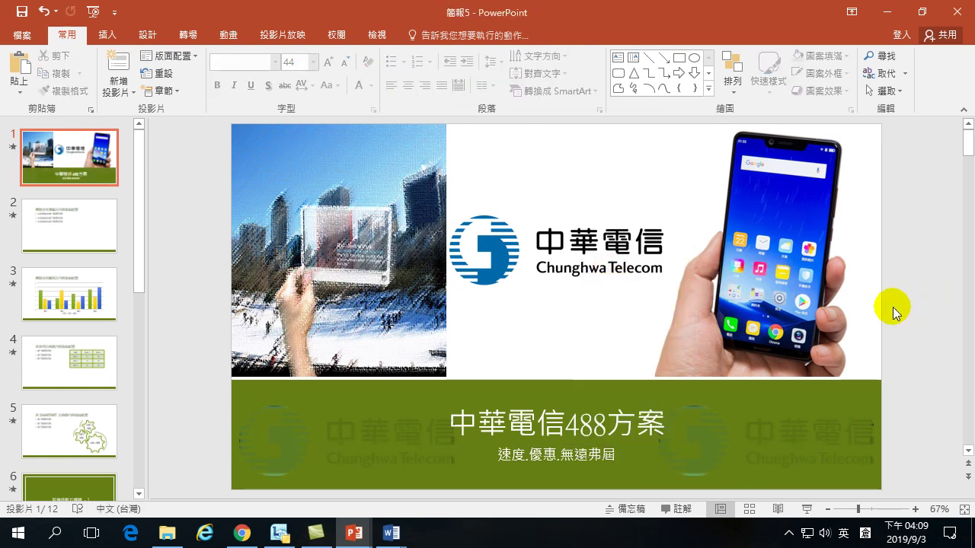
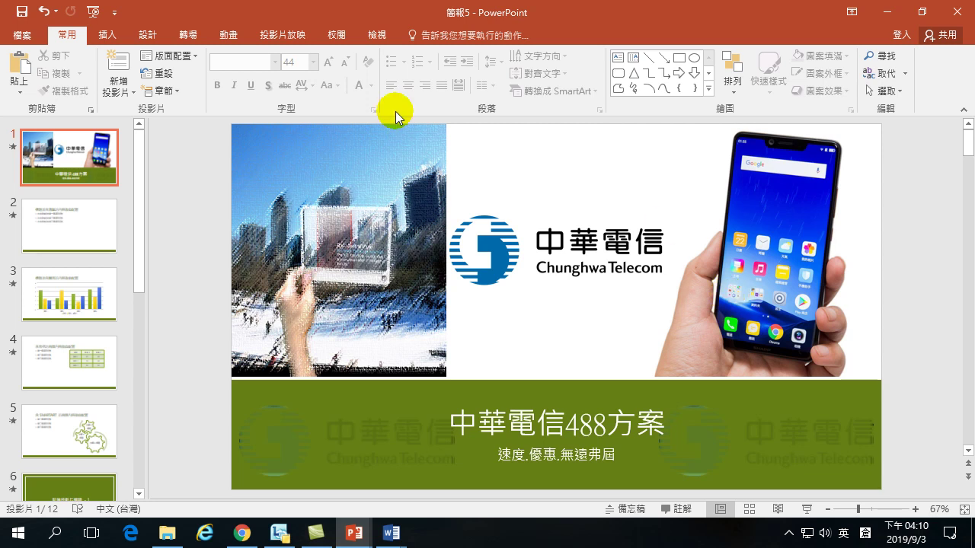
Step through the bar chart slide 3 and table slide 4 to the SmartArt gears on slide 5.
{"action": "left_click", "coordinate": [103, 272]}
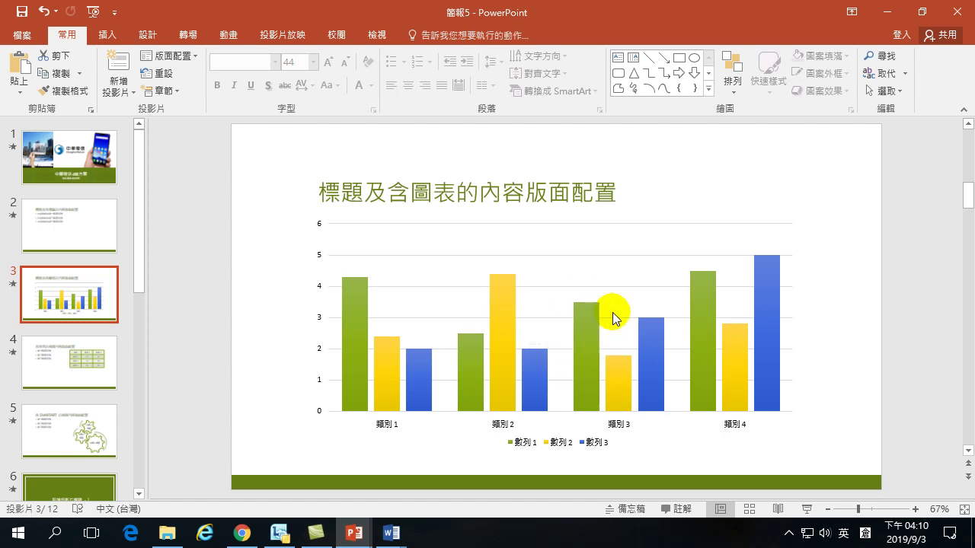
{"action": "left_click", "coordinate": [73, 368]}
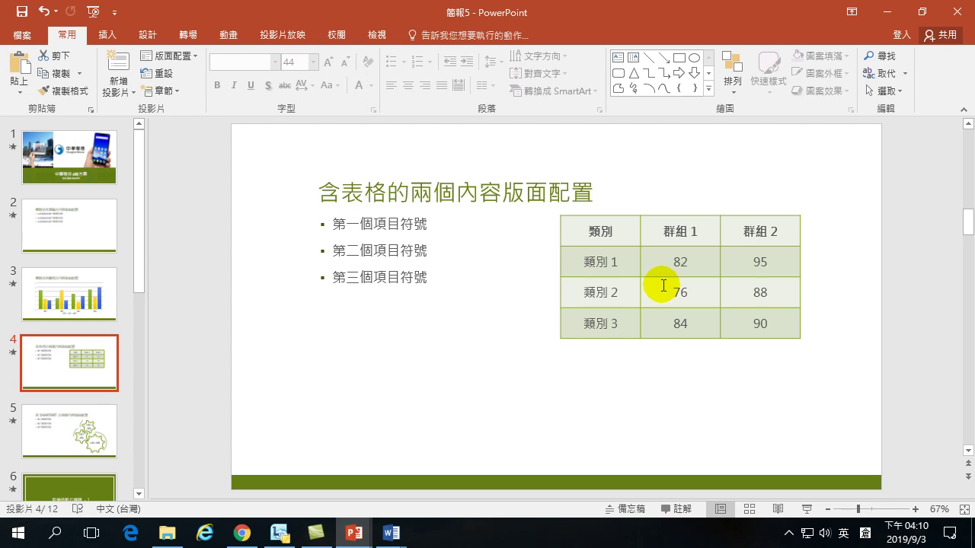
{"action": "left_click", "coordinate": [83, 419]}
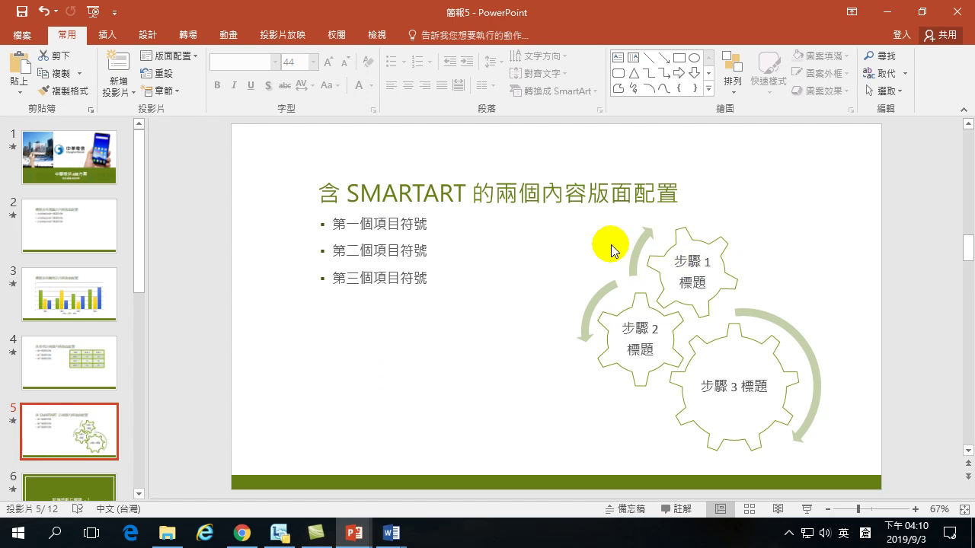
{"action": "left_click", "coordinate": [671, 294]}
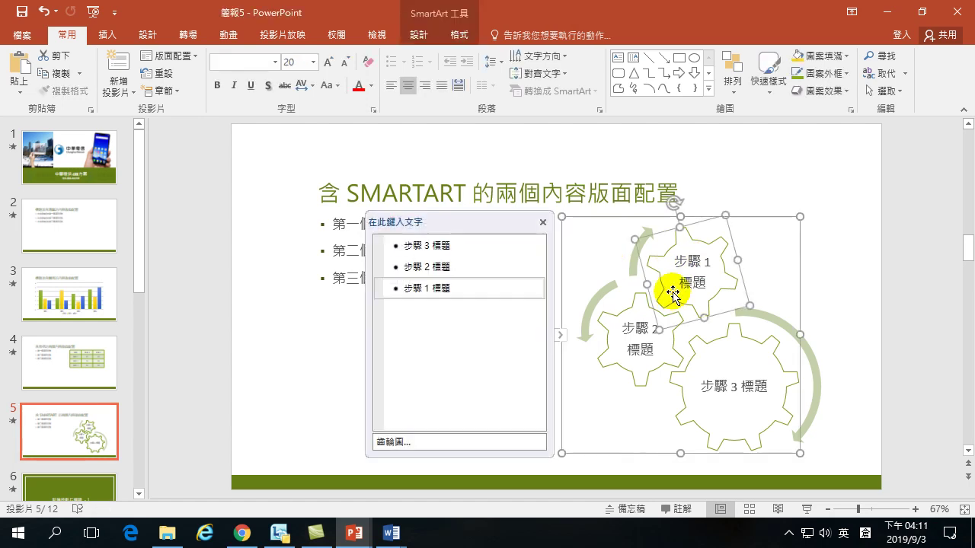
{"action": "left_click", "coordinate": [608, 220]}
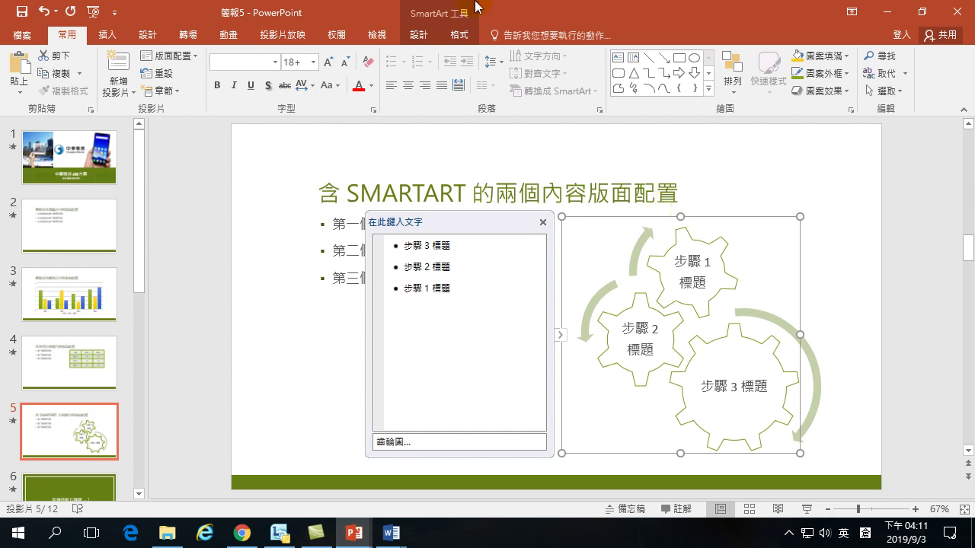
{"action": "left_click", "coordinate": [457, 290]}
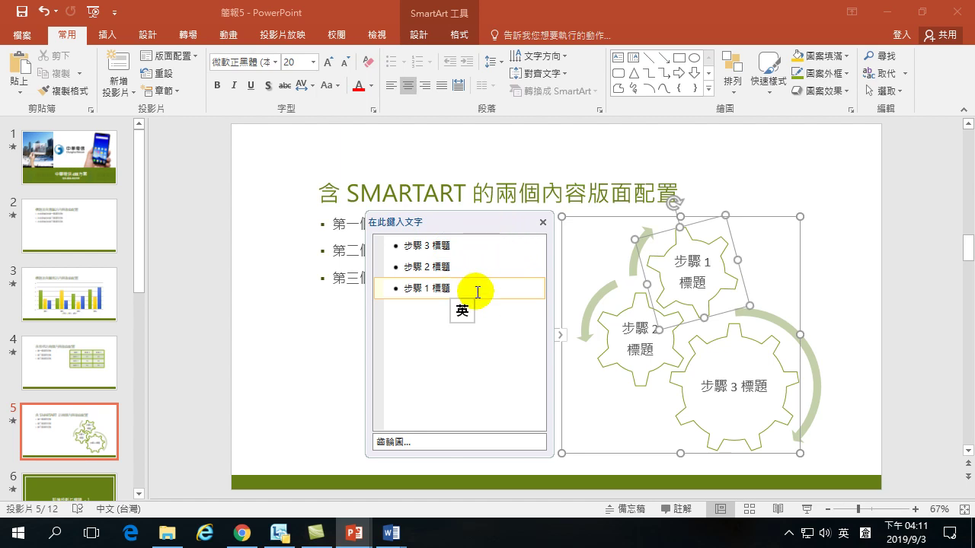
{"action": "key", "text": "Return"}
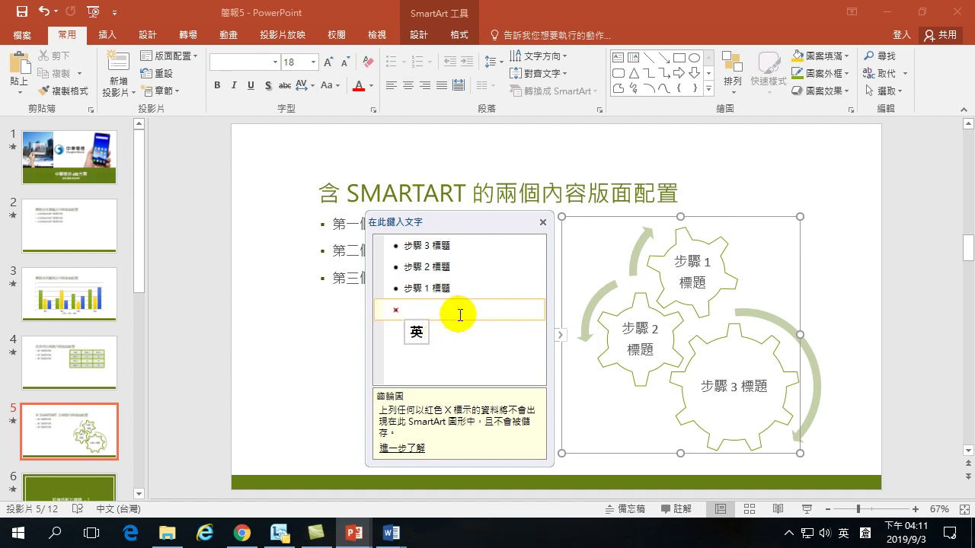
{"action": "type", "text": "y"}
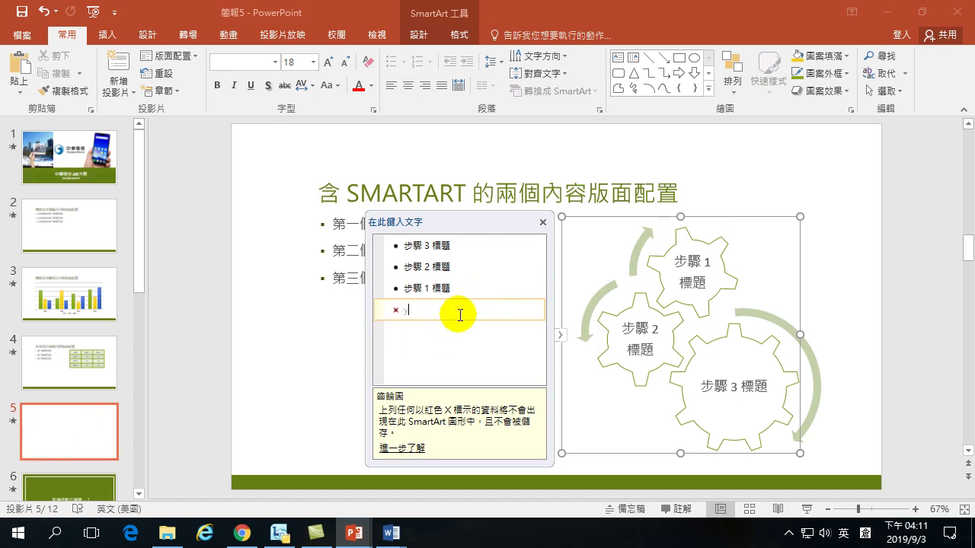
{"action": "key", "text": "shift"}
{"action": "key", "text": "BackSpace"}
{"action": "type", "text": "步尸水尸人"}
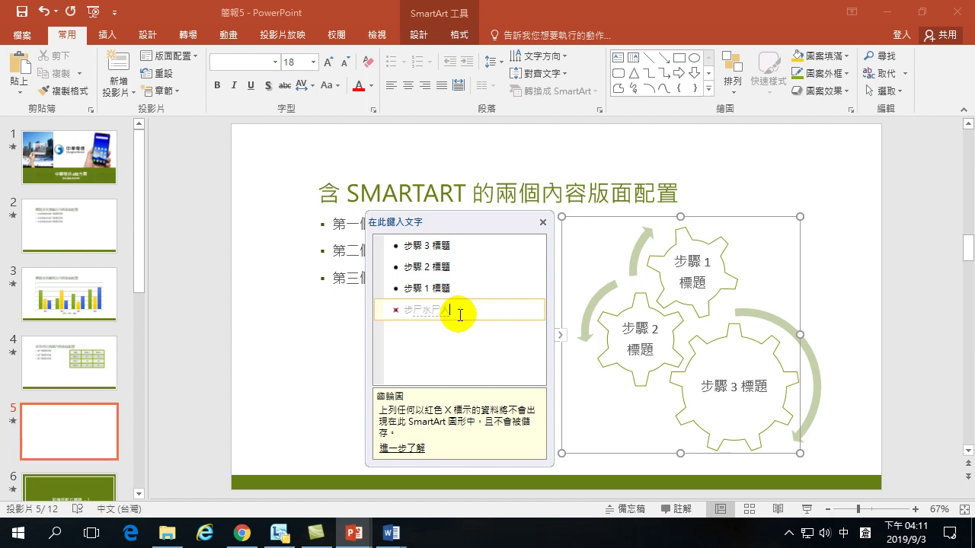
{"action": "key", "text": "space"}
{"action": "key", "text": "Escape"}
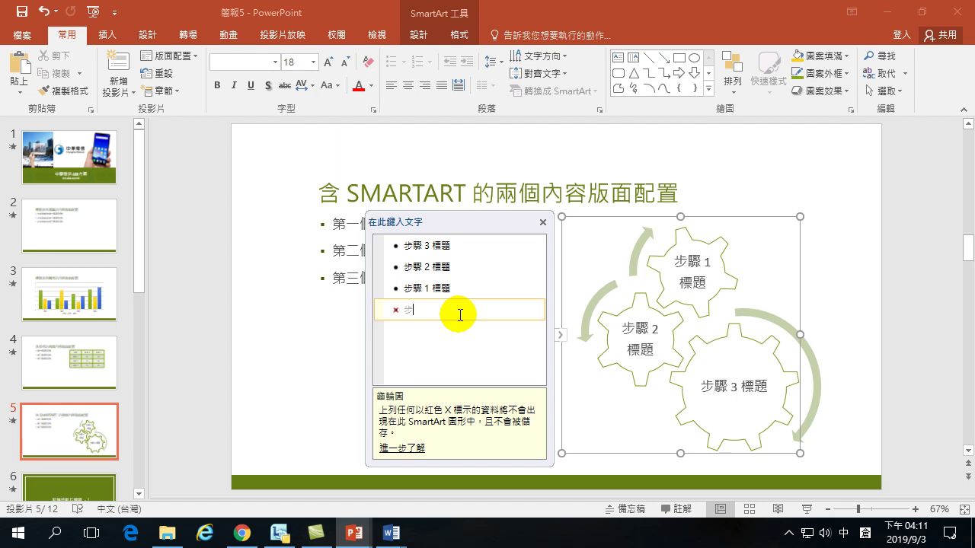
{"action": "type", "text": "日一一月金"}
{"action": "key", "text": "space"}
{"action": "key", "text": "Escape"}
{"action": "type", "text": "4"}
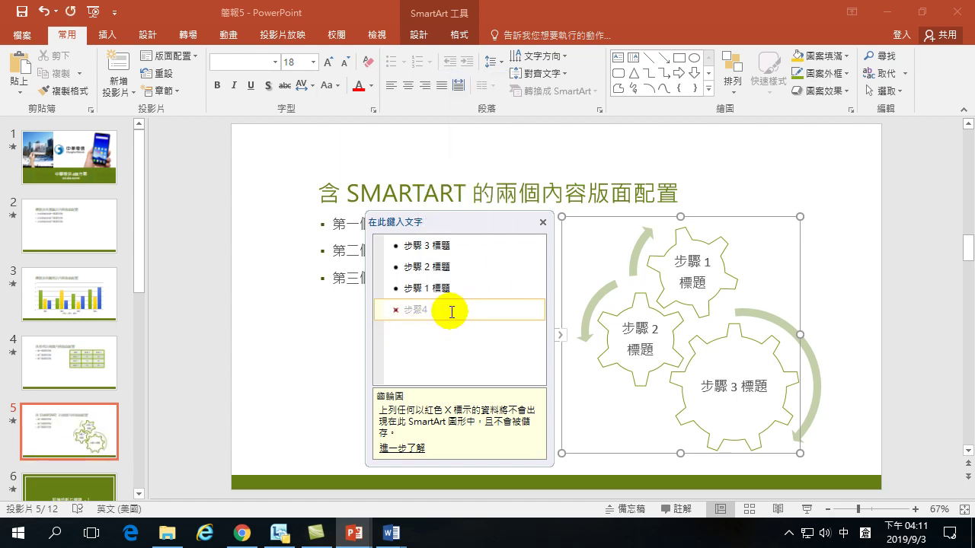
{"action": "left_click", "coordinate": [204, 309]}
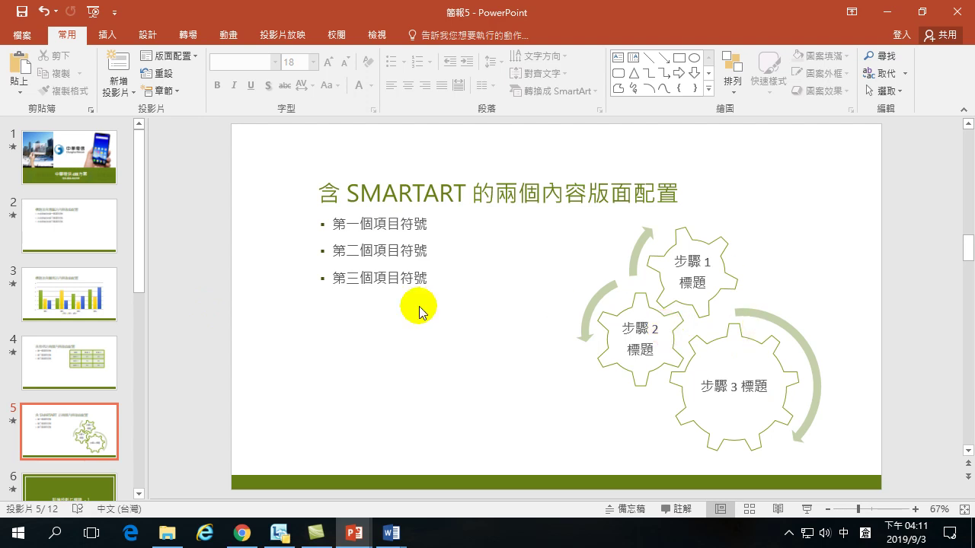
Scroll down the thumbnails and select slide 8, 新增投影片標題 - 3.
{"action": "scroll", "coordinate": [65, 449], "scroll_direction": "down", "scroll_amount": 3}
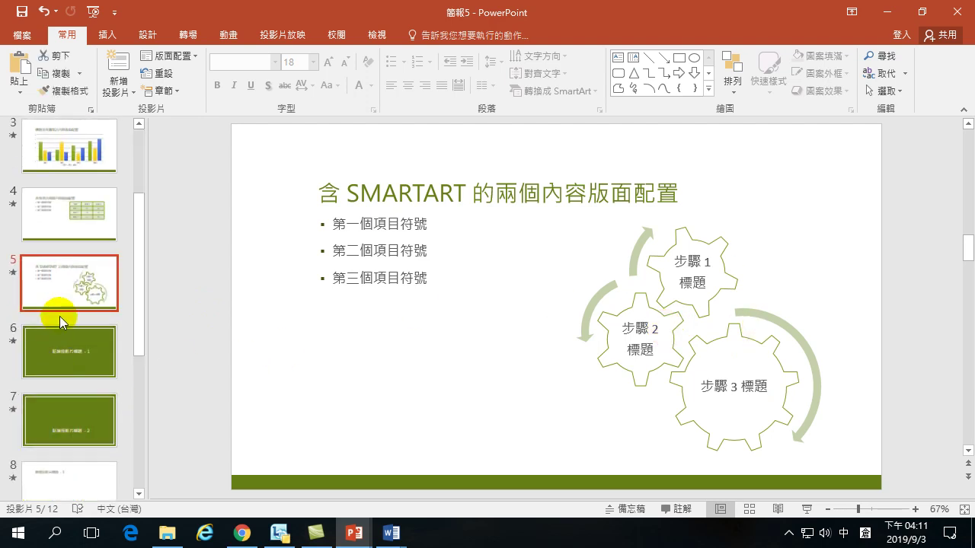
{"action": "scroll", "coordinate": [63, 284], "scroll_direction": "up", "scroll_amount": 3}
{"action": "scroll", "coordinate": [65, 260], "scroll_direction": "down", "scroll_amount": 2}
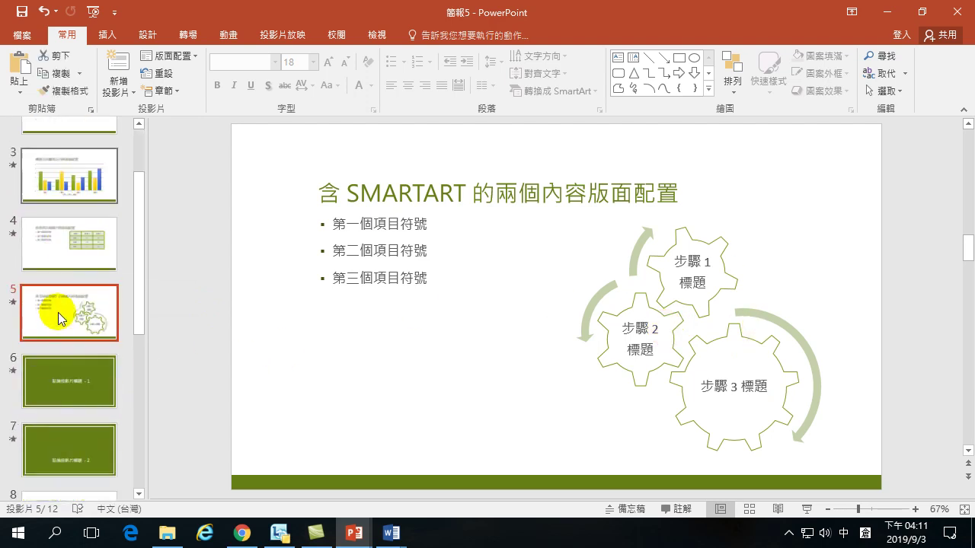
{"action": "scroll", "coordinate": [61, 300], "scroll_direction": "down", "scroll_amount": 6}
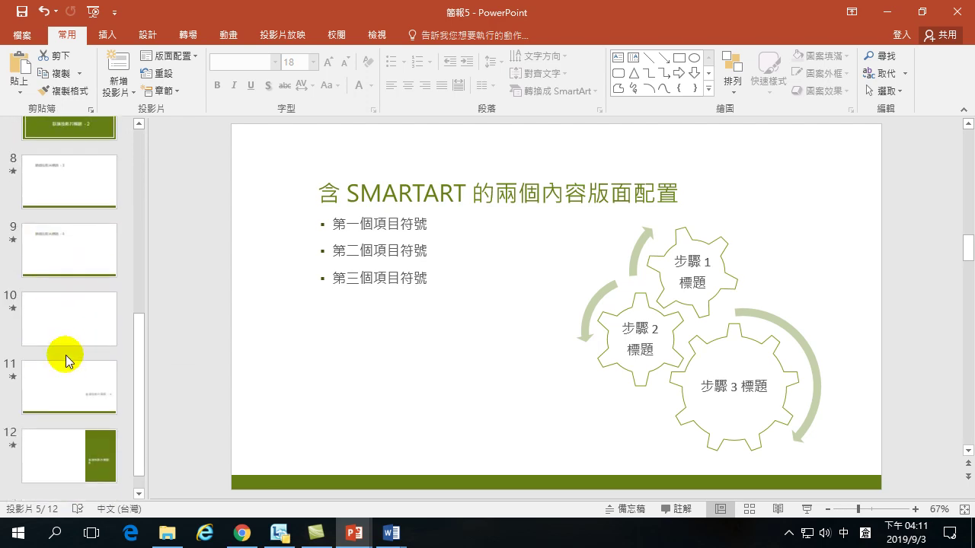
{"action": "scroll", "coordinate": [66, 361], "scroll_direction": "down", "scroll_amount": 1}
{"action": "scroll", "coordinate": [66, 372], "scroll_direction": "up", "scroll_amount": 8}
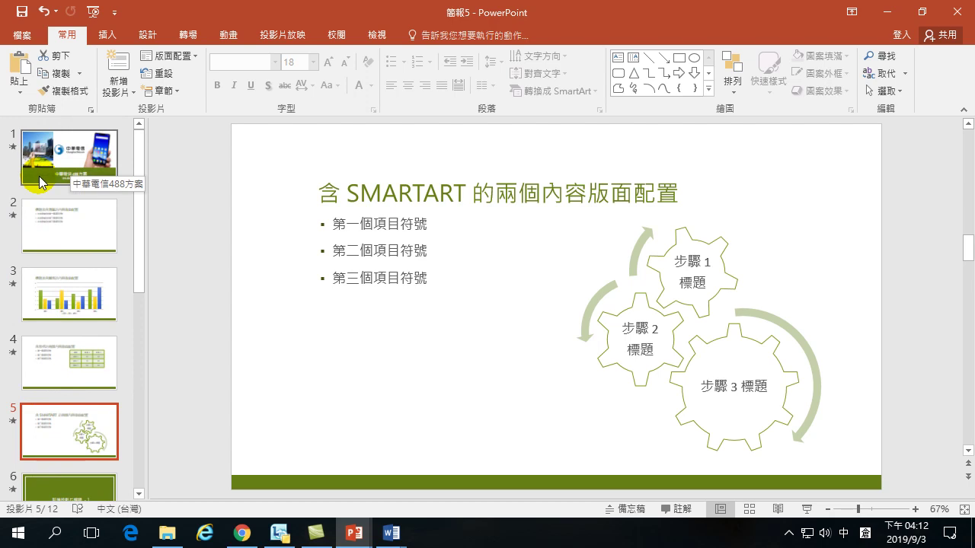
{"action": "scroll", "coordinate": [72, 343], "scroll_direction": "down", "scroll_amount": 2}
{"action": "scroll", "coordinate": [75, 356], "scroll_direction": "down", "scroll_amount": 2}
{"action": "left_click", "coordinate": [78, 362]}
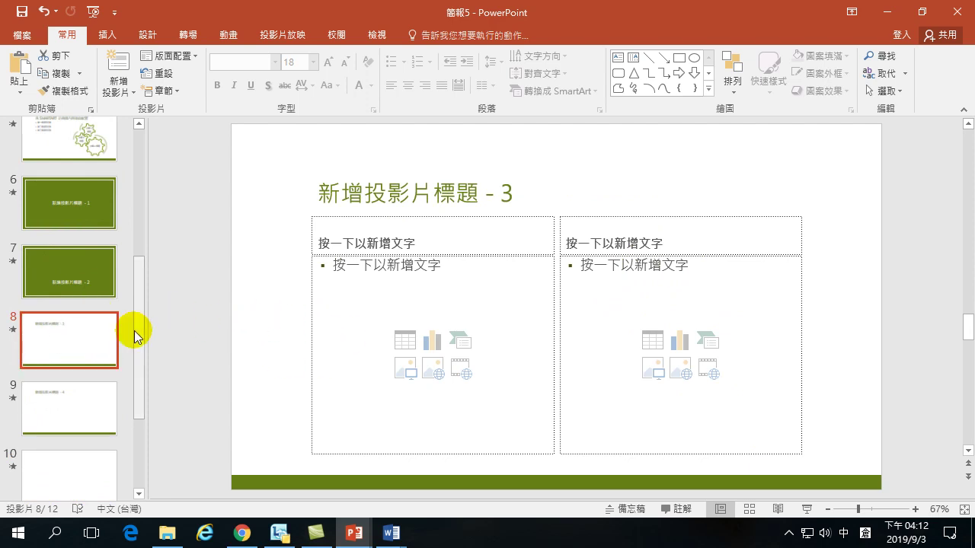
Search Bing online pictures for 自然 from the left content placeholder.
{"action": "left_click", "coordinate": [431, 365]}
{"action": "left_click", "coordinate": [594, 181]}
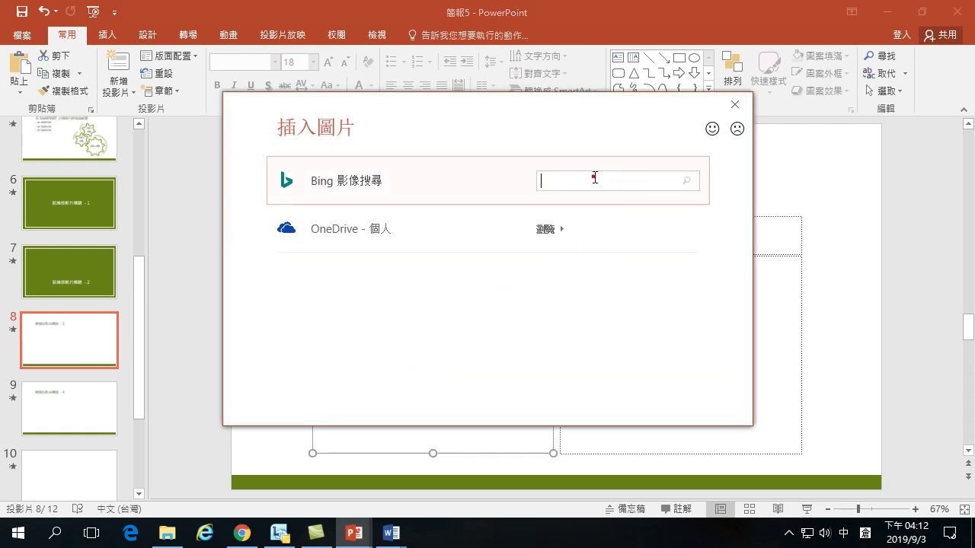
{"action": "type", "text": "自月太火"}
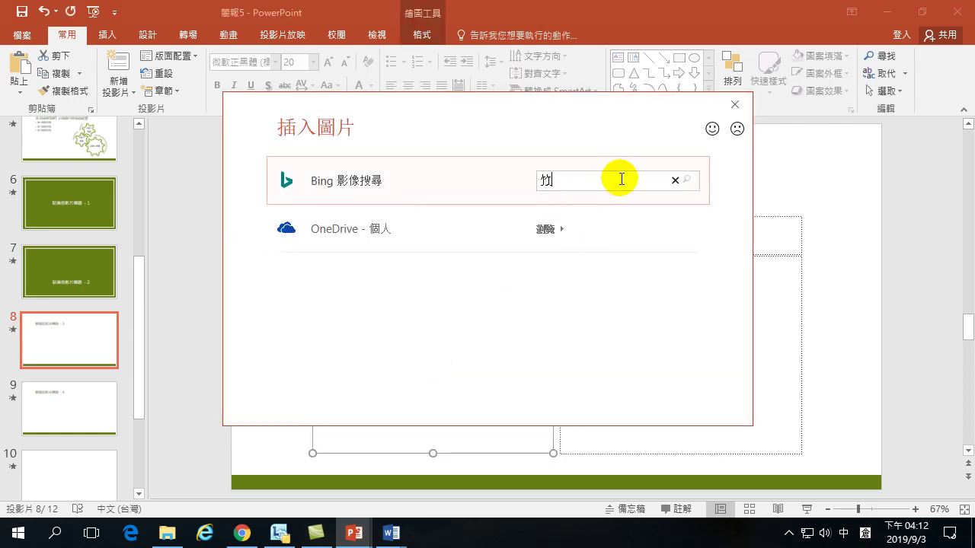
{"action": "key", "text": "space"}
{"action": "key", "text": "Return"}
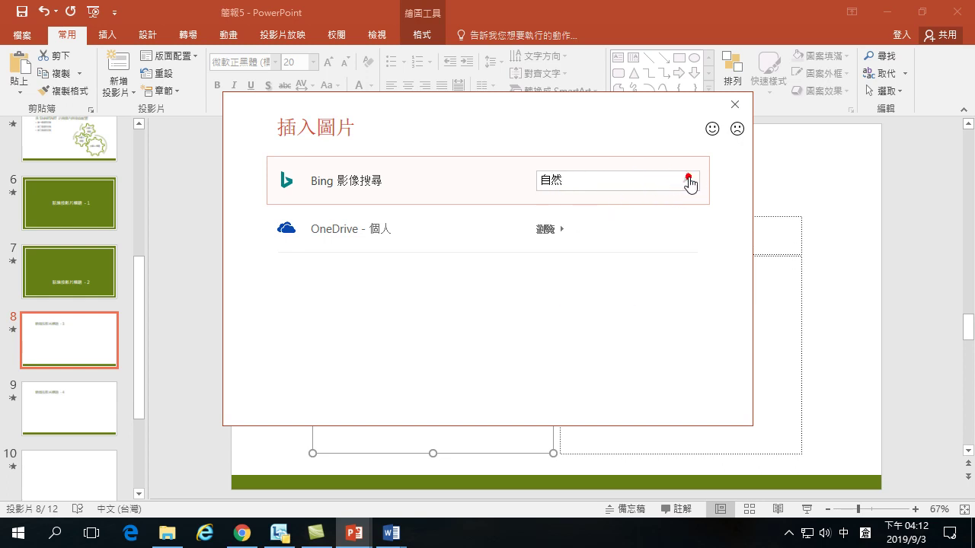
{"action": "left_click", "coordinate": [687, 181]}
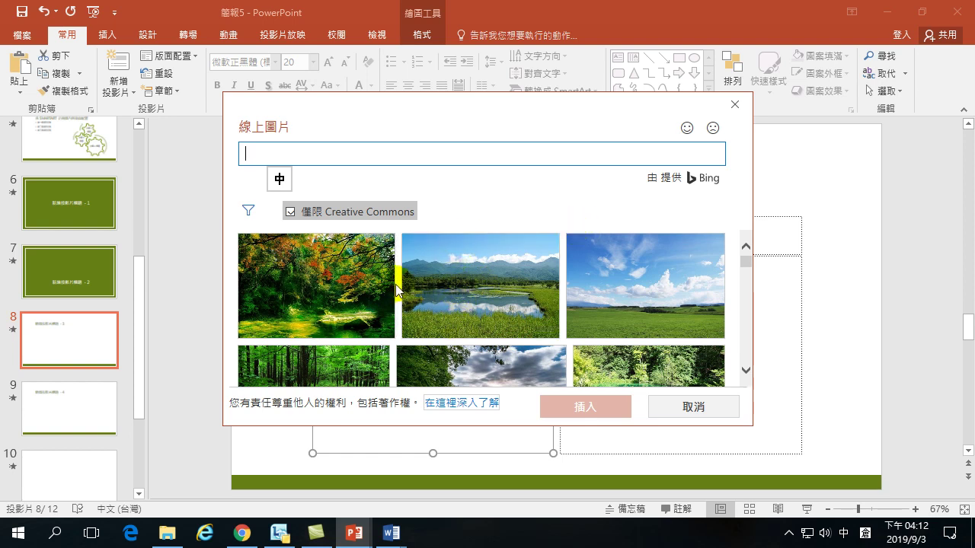
Scroll the search results and pick the rhino-on-grass photo.
{"action": "scroll", "coordinate": [375, 308], "scroll_direction": "down", "scroll_amount": 1}
{"action": "scroll", "coordinate": [376, 308], "scroll_direction": "down", "scroll_amount": 1}
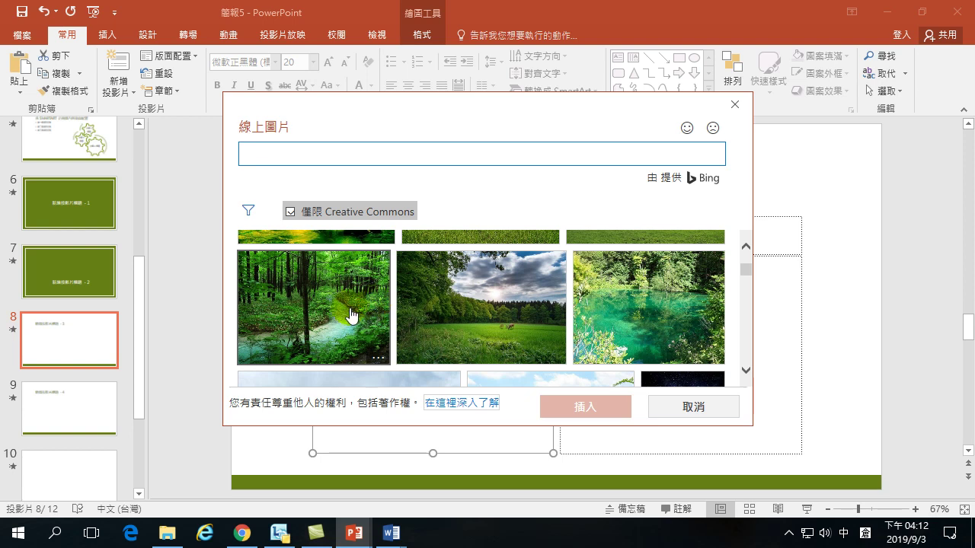
{"action": "scroll", "coordinate": [441, 323], "scroll_direction": "down", "scroll_amount": 3}
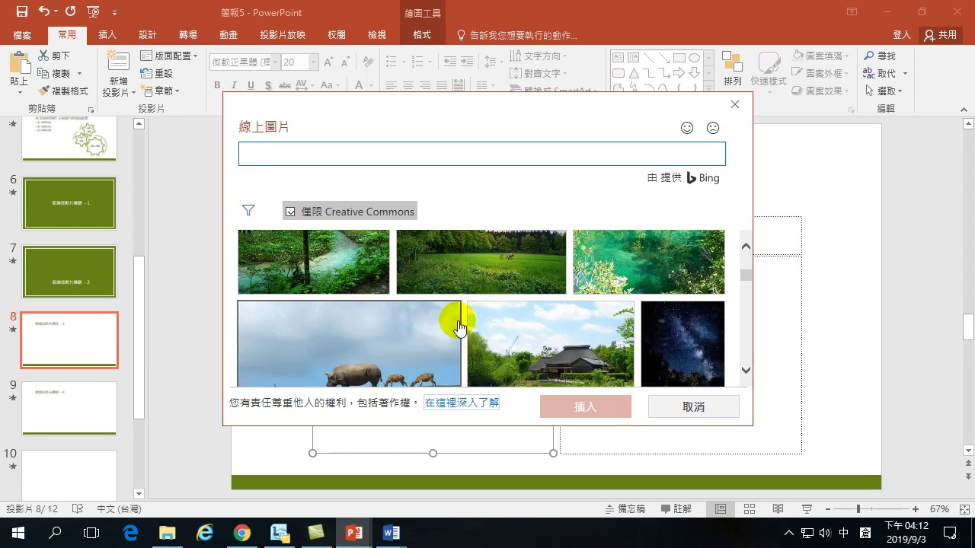
{"action": "left_click", "coordinate": [451, 311]}
Insert the rhino photo and stretch it to about 10.87 × 19.33 cm.
{"action": "left_click", "coordinate": [585, 409]}
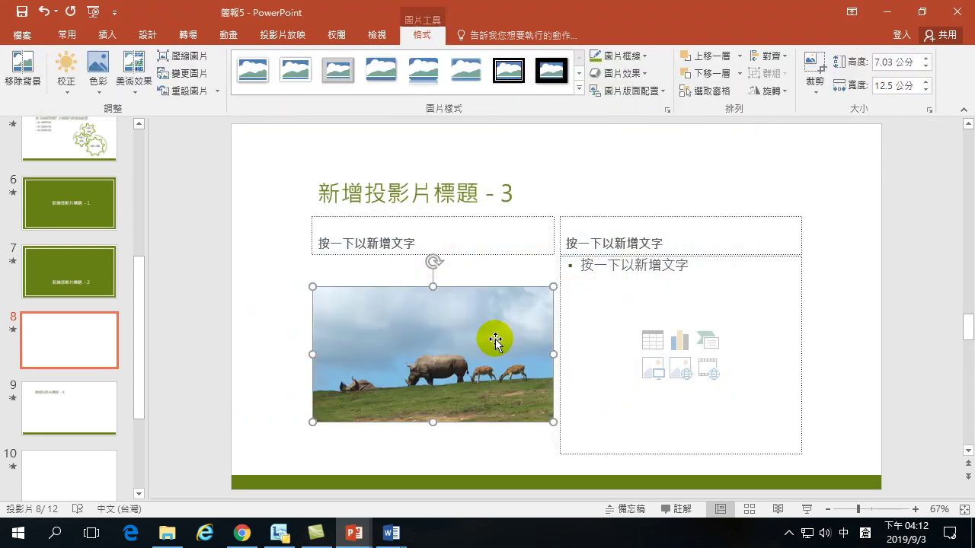
{"action": "left_click_drag", "start_coordinate": [313, 285], "coordinate": [281, 242]}
{"action": "left_click_drag", "start_coordinate": [287, 249], "coordinate": [273, 244]}
{"action": "left_click_drag", "start_coordinate": [553, 421], "coordinate": [600, 457]}
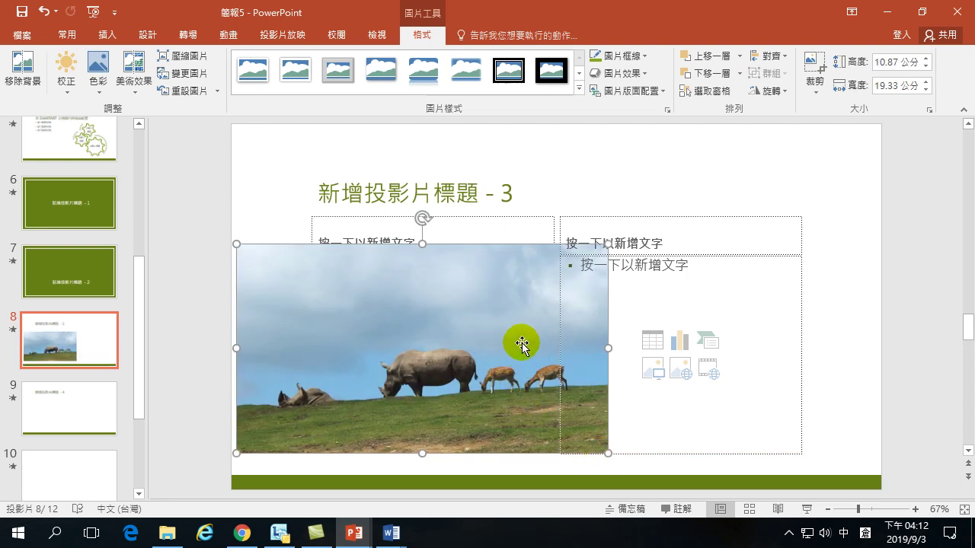
{"action": "left_click", "coordinate": [200, 183]}
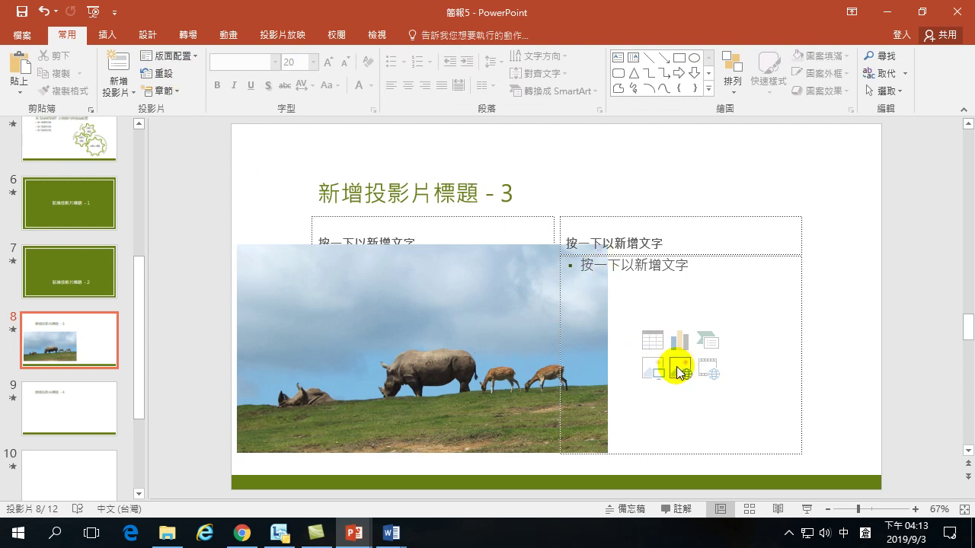
Insert the IMG_0652 picture from the computer and move it right beside the rhino photo.
{"action": "left_click", "coordinate": [111, 36]}
{"action": "left_click", "coordinate": [99, 67]}
{"action": "left_click", "coordinate": [178, 111]}
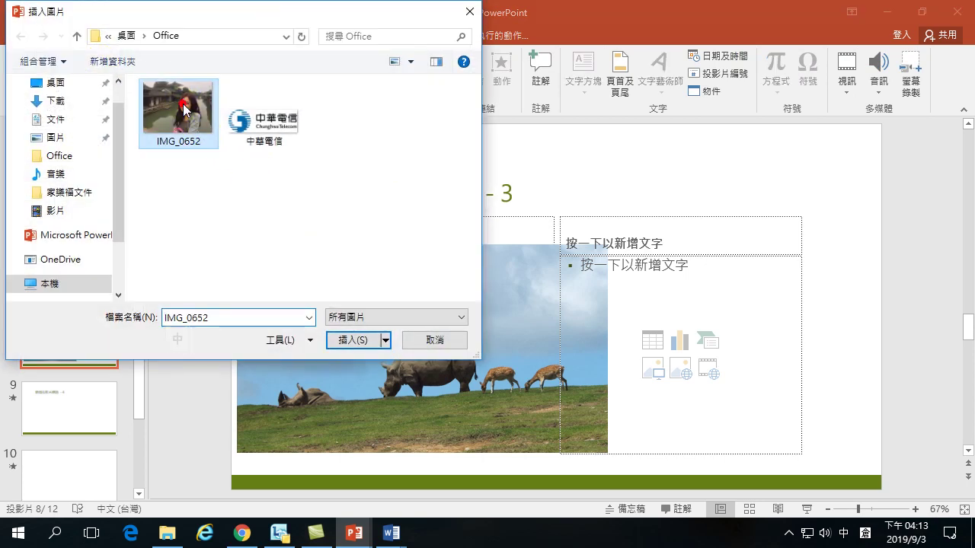
{"action": "left_click", "coordinate": [351, 339]}
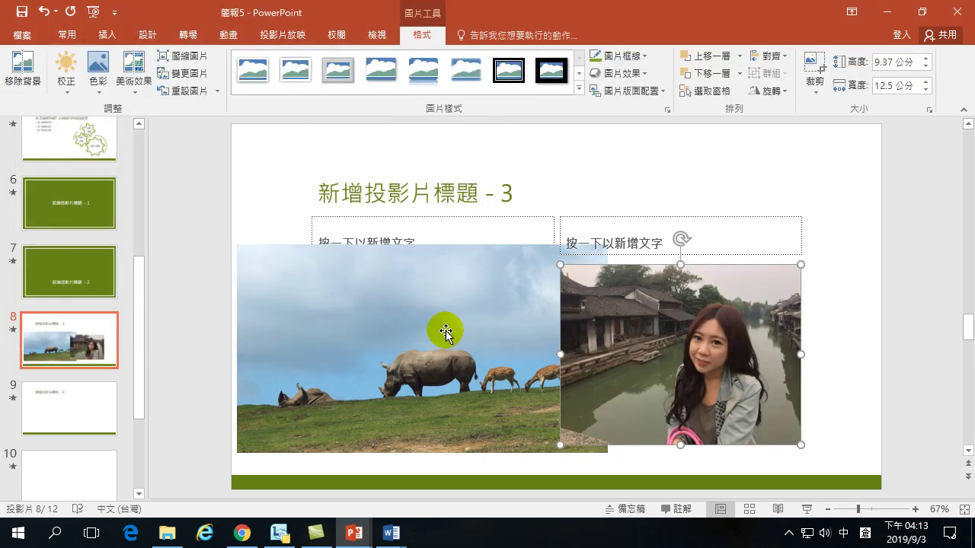
{"action": "left_click_drag", "start_coordinate": [641, 378], "coordinate": [710, 393]}
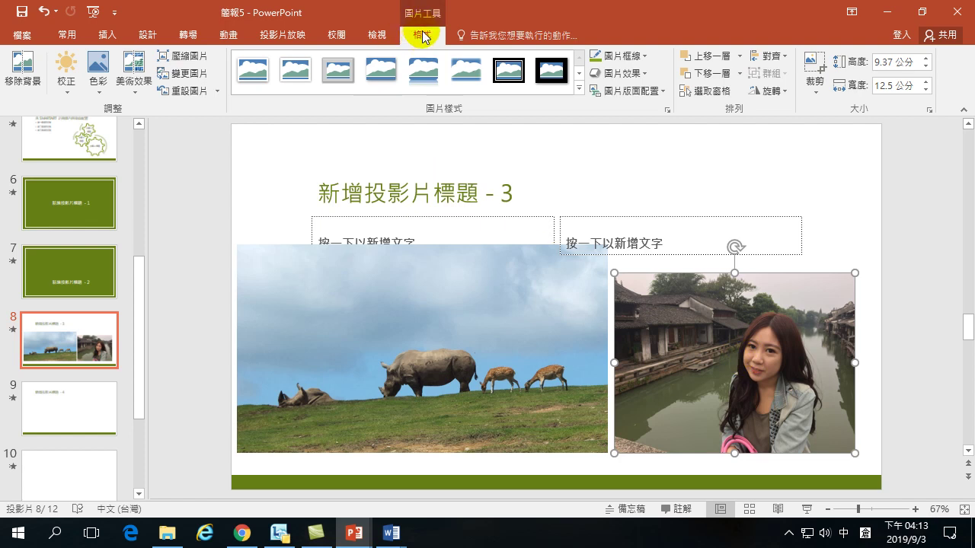
{"action": "left_click", "coordinate": [29, 74]}
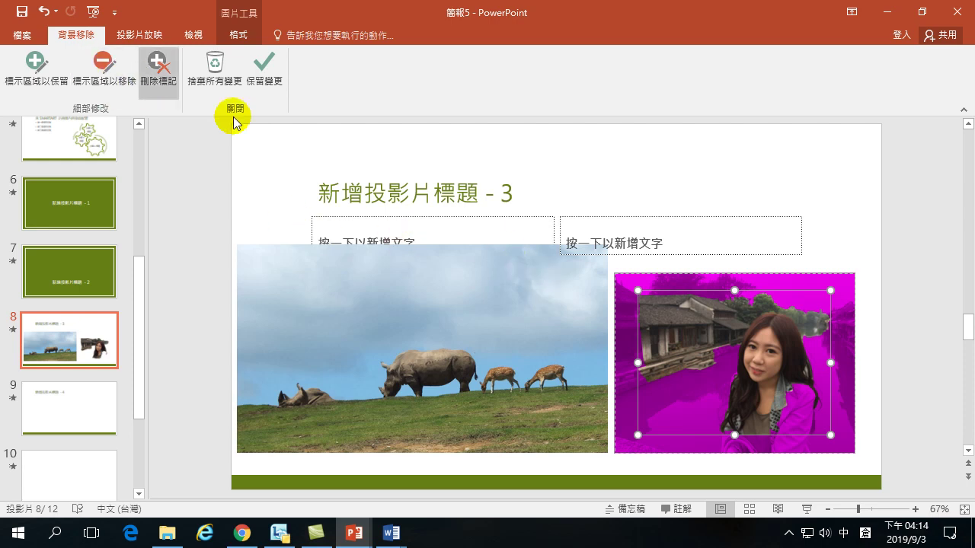
{"action": "left_click", "coordinate": [43, 10]}
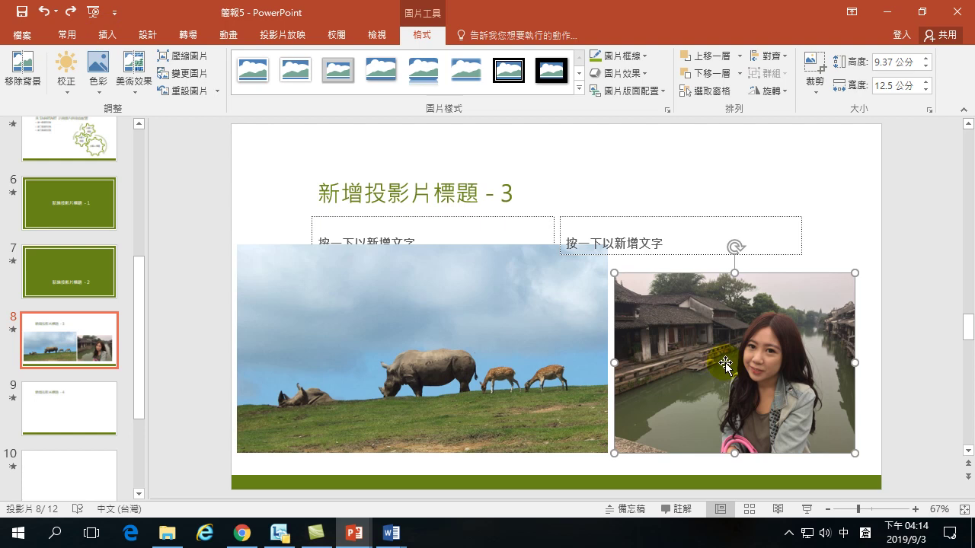
{"action": "left_click", "coordinate": [106, 34]}
{"action": "left_click", "coordinate": [98, 74]}
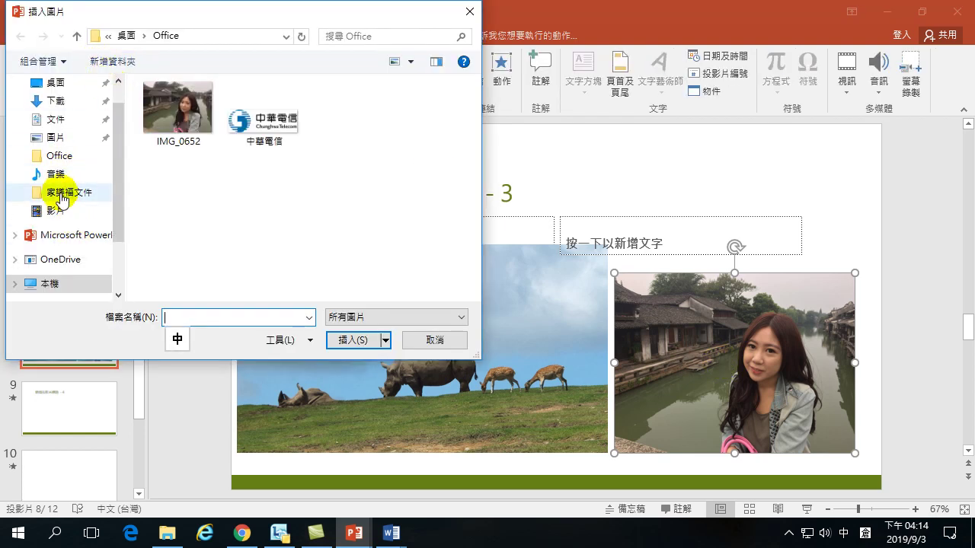
{"action": "left_click", "coordinate": [59, 84]}
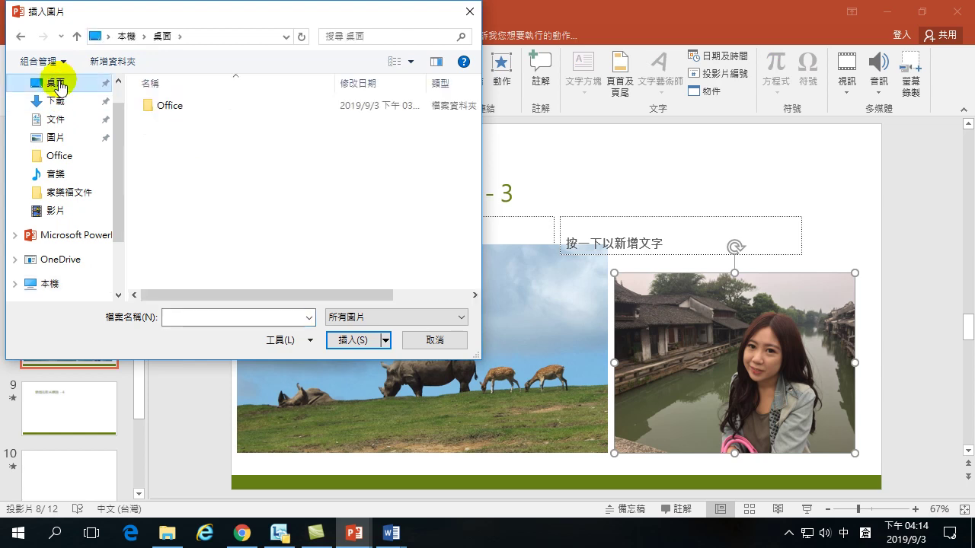
{"action": "left_click", "coordinate": [162, 107]}
{"action": "double_click", "coordinate": [161, 107]}
{"action": "left_click", "coordinate": [181, 108]}
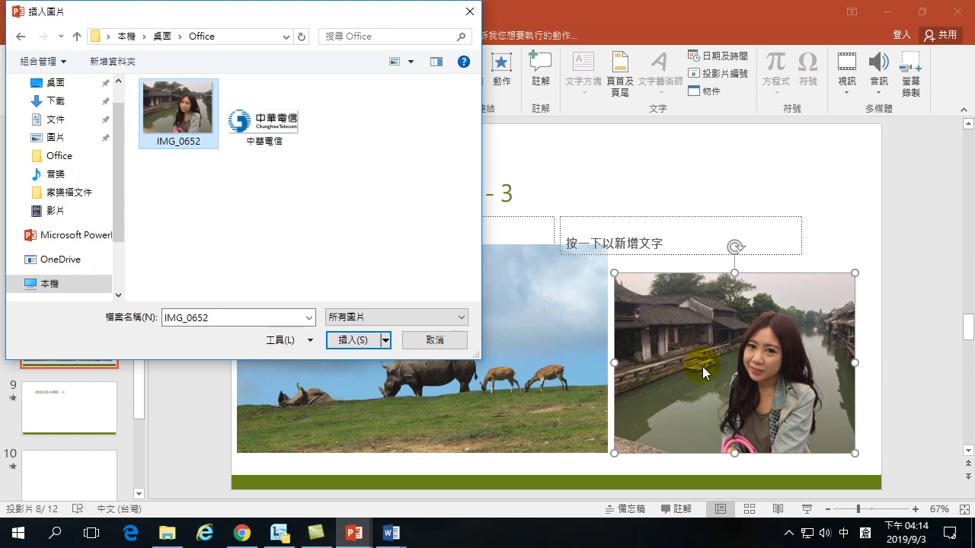
{"action": "left_click", "coordinate": [434, 339]}
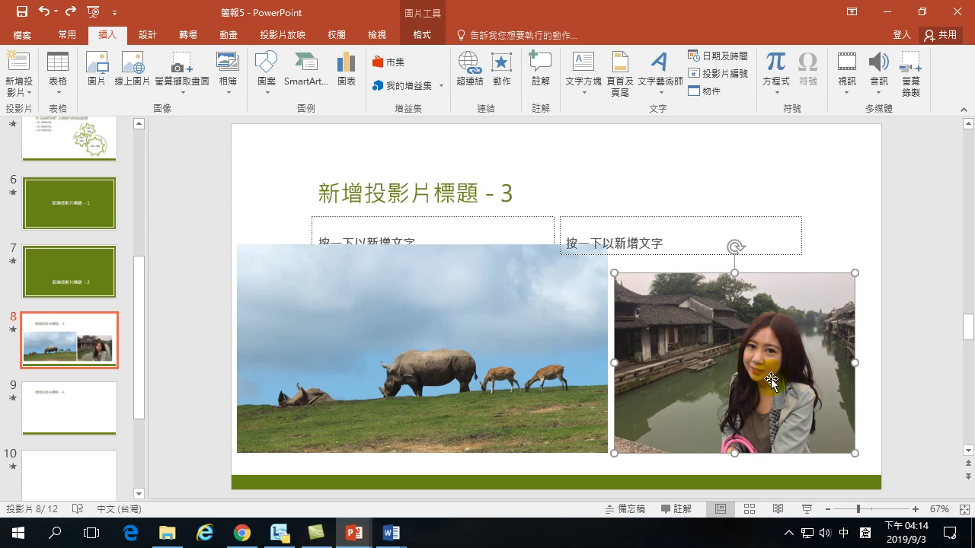
Start Remove Background on the portrait picture.
{"action": "left_click", "coordinate": [421, 34]}
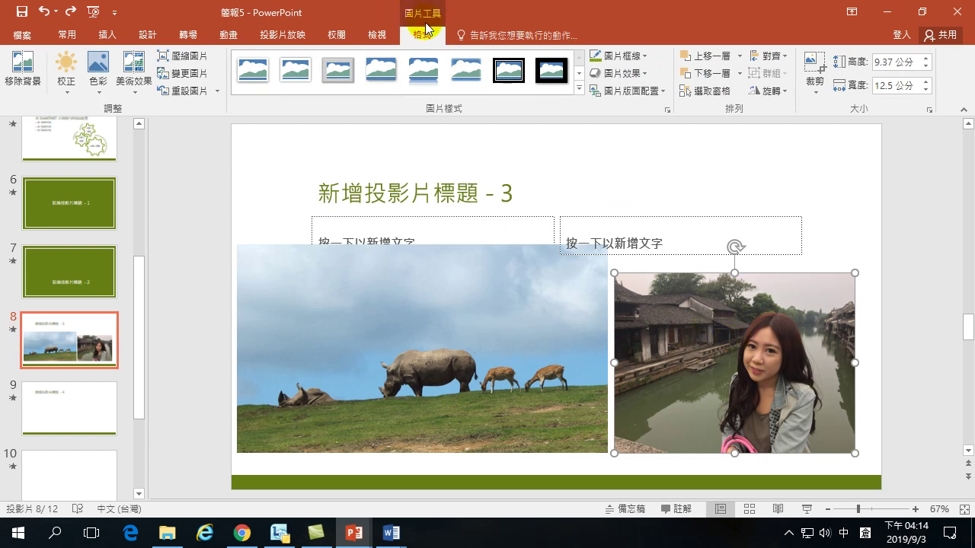
{"action": "left_click", "coordinate": [22, 64]}
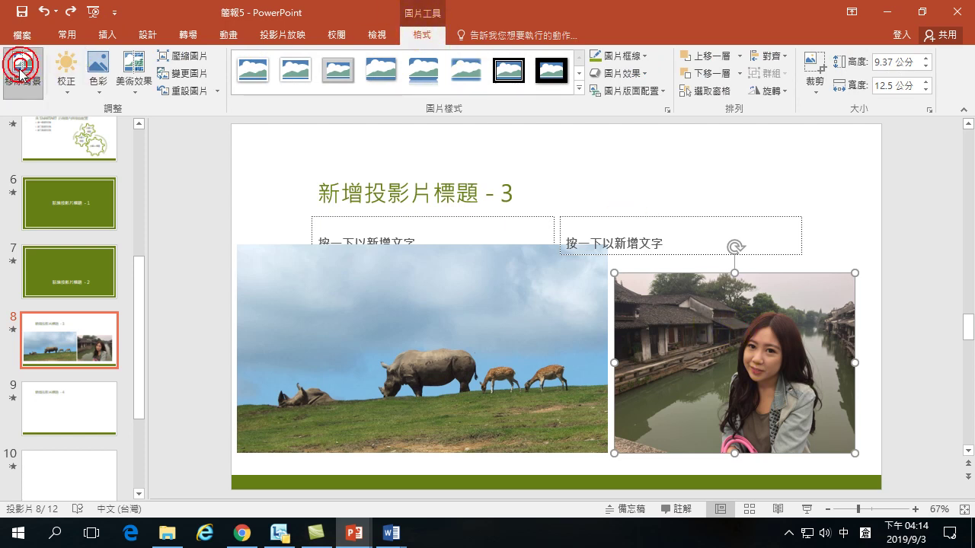
{"action": "left_click", "coordinate": [717, 295]}
{"action": "left_click", "coordinate": [794, 318]}
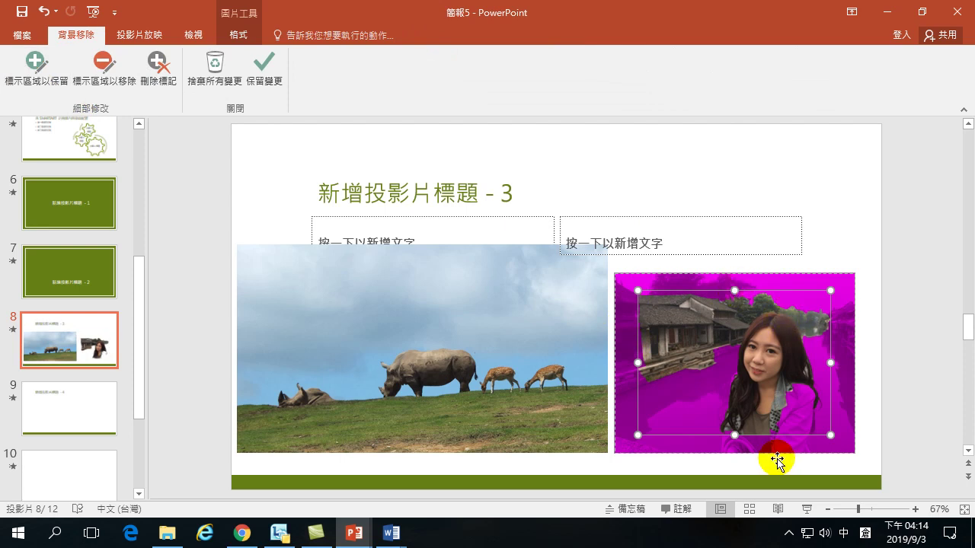
Tighten the kept area's top, left and right edges around the woman.
{"action": "left_click_drag", "start_coordinate": [751, 293], "coordinate": [739, 312]}
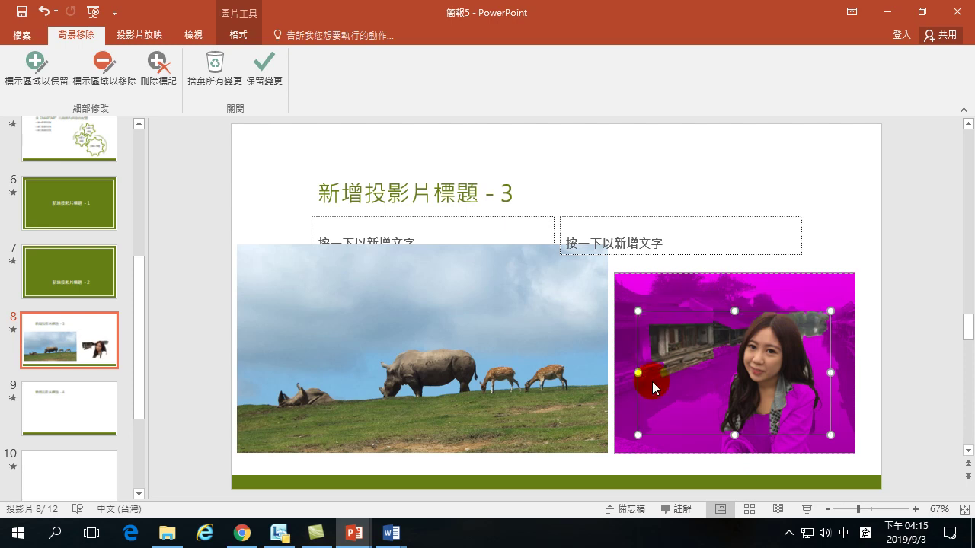
{"action": "left_click", "coordinate": [734, 434]}
{"action": "left_click_drag", "start_coordinate": [740, 455], "coordinate": [742, 453]}
{"action": "left_click", "coordinate": [638, 381]}
{"action": "left_click_drag", "start_coordinate": [638, 382], "coordinate": [718, 389]}
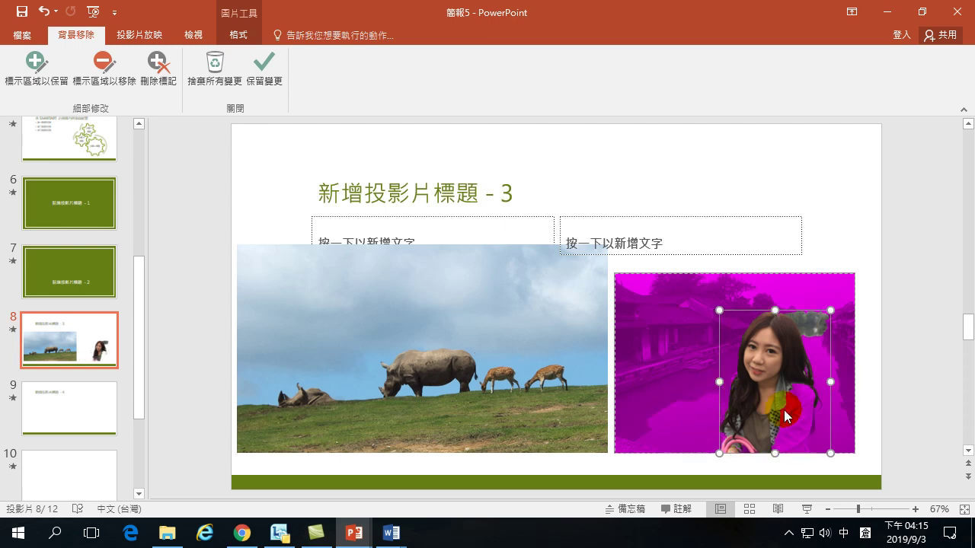
{"action": "left_click", "coordinate": [829, 382]}
{"action": "mouse_move", "coordinate": [828, 382]}
{"action": "left_mouse_down"}
{"action": "mouse_move", "coordinate": [819, 386]}
{"action": "mouse_move", "coordinate": [822, 355]}
{"action": "mouse_move", "coordinate": [822, 385]}
{"action": "left_mouse_up"}
{"action": "left_click_drag", "start_coordinate": [720, 381], "coordinate": [717, 382]}
{"action": "left_click_drag", "start_coordinate": [770, 308], "coordinate": [770, 309]}
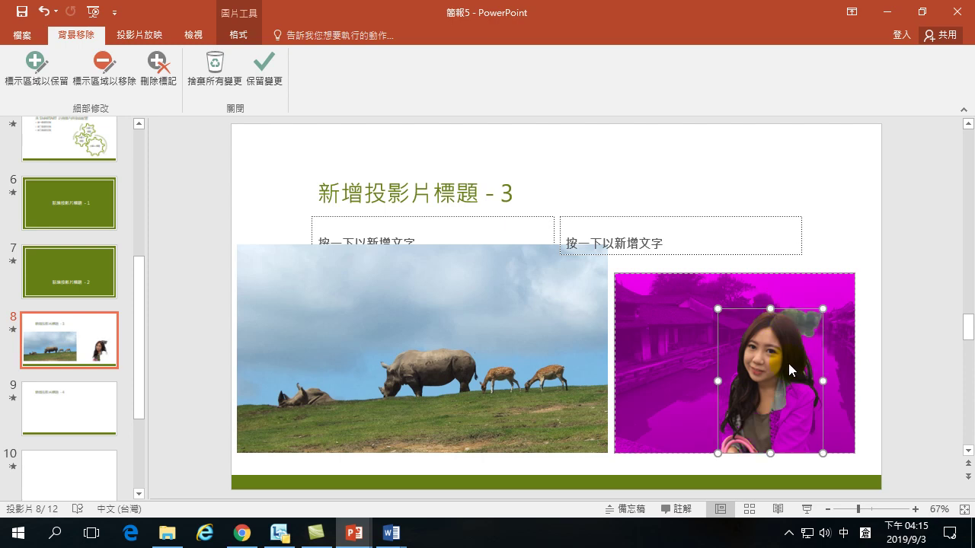
{"action": "left_click", "coordinate": [769, 308]}
{"action": "mouse_move", "coordinate": [830, 364]}
{"action": "left_mouse_down"}
{"action": "mouse_move", "coordinate": [771, 419]}
{"action": "mouse_move", "coordinate": [796, 392]}
{"action": "mouse_move", "coordinate": [807, 402]}
{"action": "mouse_move", "coordinate": [789, 452]}
{"action": "left_mouse_up"}
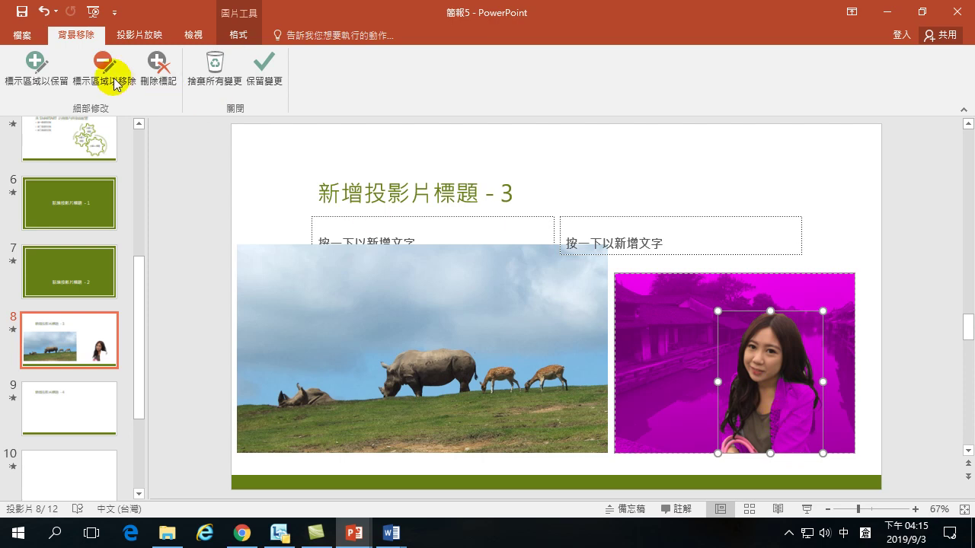
Mark the woman's shirt, from lower body up to her neck, as areas to keep.
{"action": "left_click", "coordinate": [33, 68]}
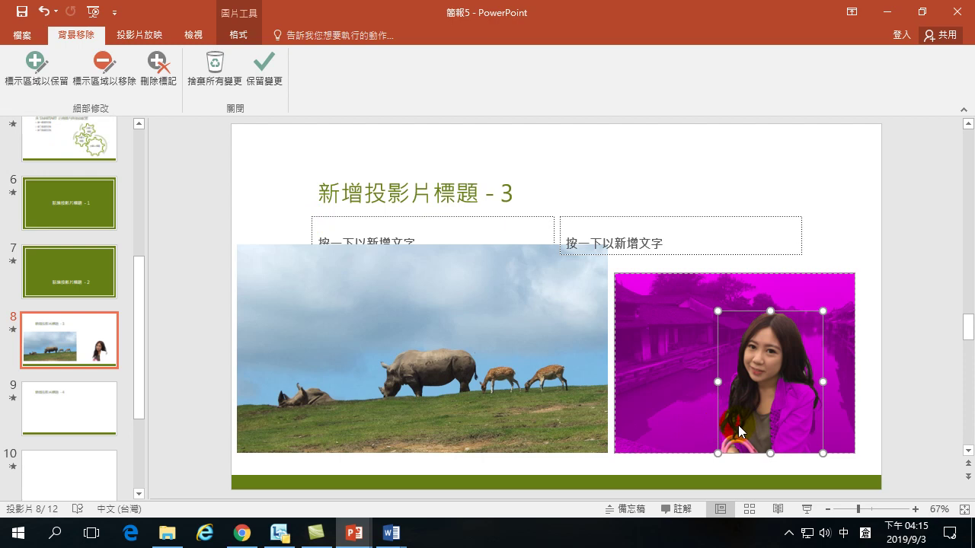
{"action": "left_click", "coordinate": [729, 446]}
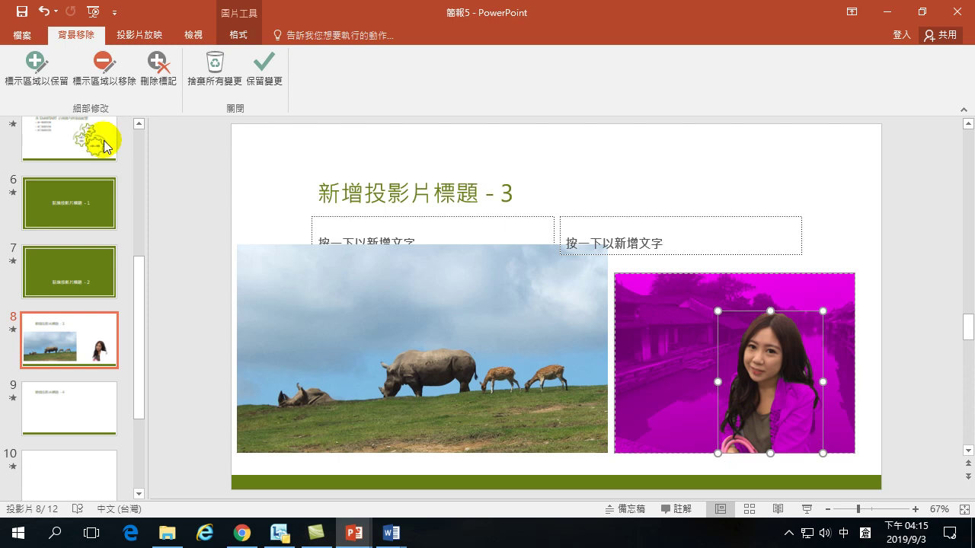
{"action": "left_click", "coordinate": [30, 62]}
{"action": "mouse_move", "coordinate": [789, 436]}
{"action": "left_mouse_down"}
{"action": "mouse_move", "coordinate": [799, 396]}
{"action": "mouse_move", "coordinate": [778, 378]}
{"action": "mouse_move", "coordinate": [811, 401]}
{"action": "mouse_move", "coordinate": [787, 457]}
{"action": "mouse_move", "coordinate": [809, 390]}
{"action": "left_mouse_up"}
{"action": "left_click_drag", "start_coordinate": [806, 443], "coordinate": [804, 455]}
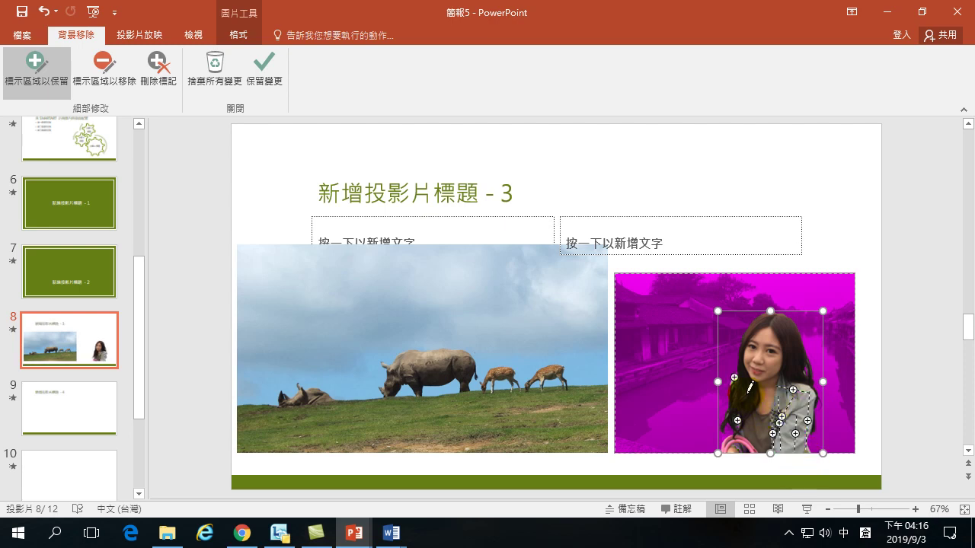
{"action": "left_click", "coordinate": [633, 316]}
{"action": "mouse_move", "coordinate": [740, 451]}
{"action": "left_mouse_down"}
{"action": "mouse_move", "coordinate": [730, 413]}
{"action": "mouse_move", "coordinate": [725, 443]}
{"action": "left_mouse_up"}
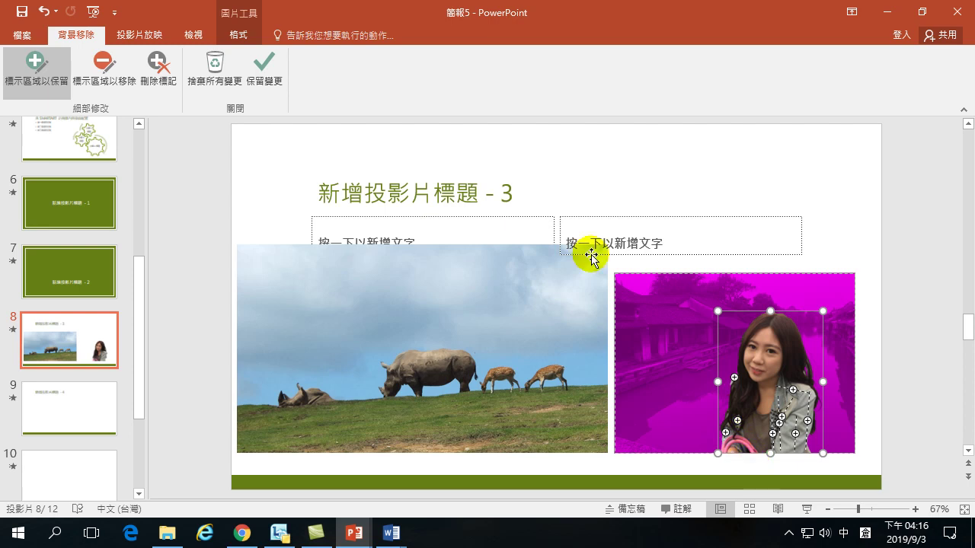
Keep the background removal and drag the cut-out woman onto the rhino photo's left side.
{"action": "left_click", "coordinate": [260, 69]}
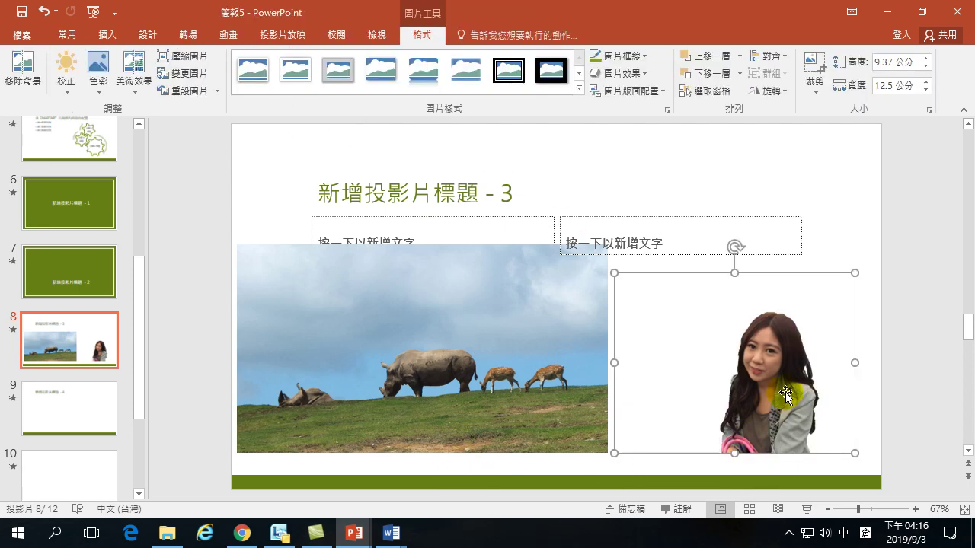
{"action": "left_click_drag", "start_coordinate": [784, 392], "coordinate": [567, 379]}
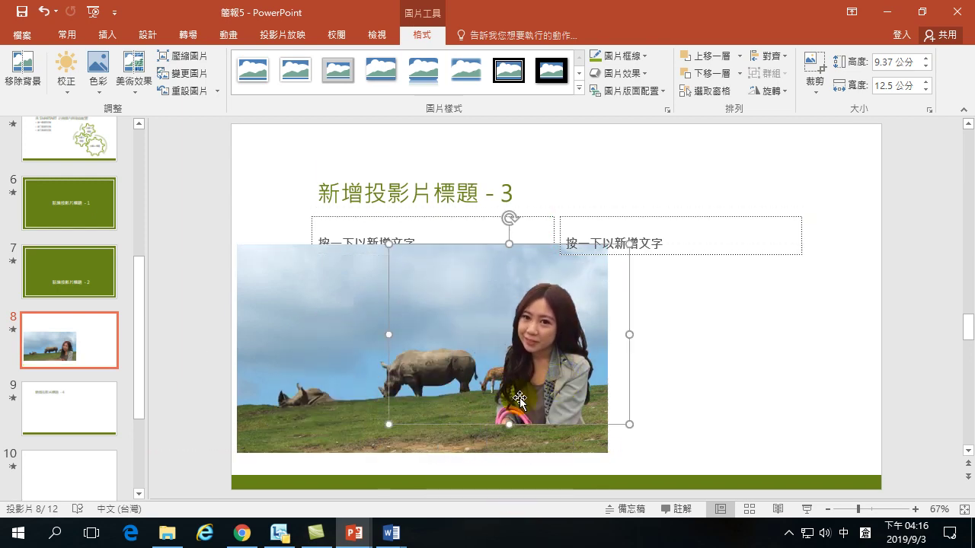
{"action": "left_click_drag", "start_coordinate": [522, 339], "coordinate": [283, 381]}
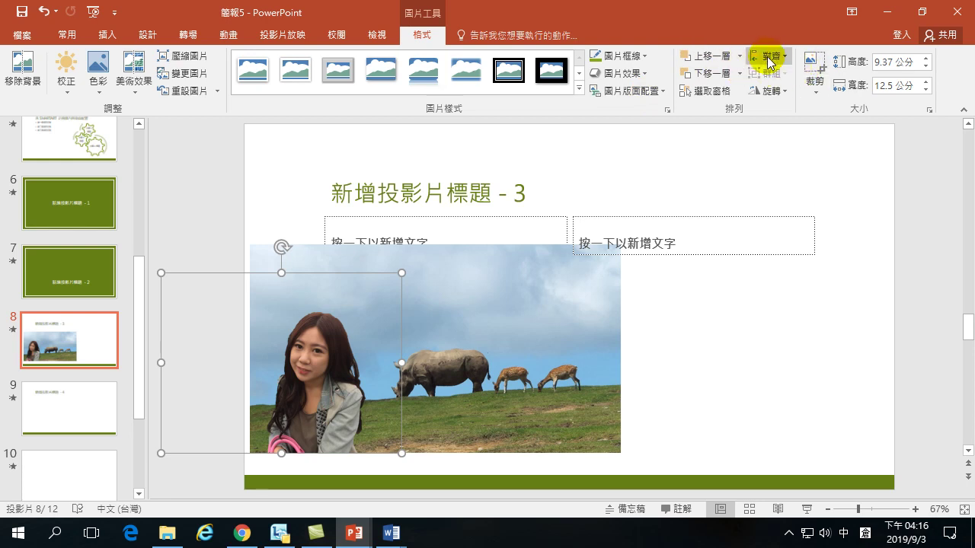
Flip the cut-out woman horizontally and nudge her into the photo's lower-left corner.
{"action": "left_click", "coordinate": [768, 91]}
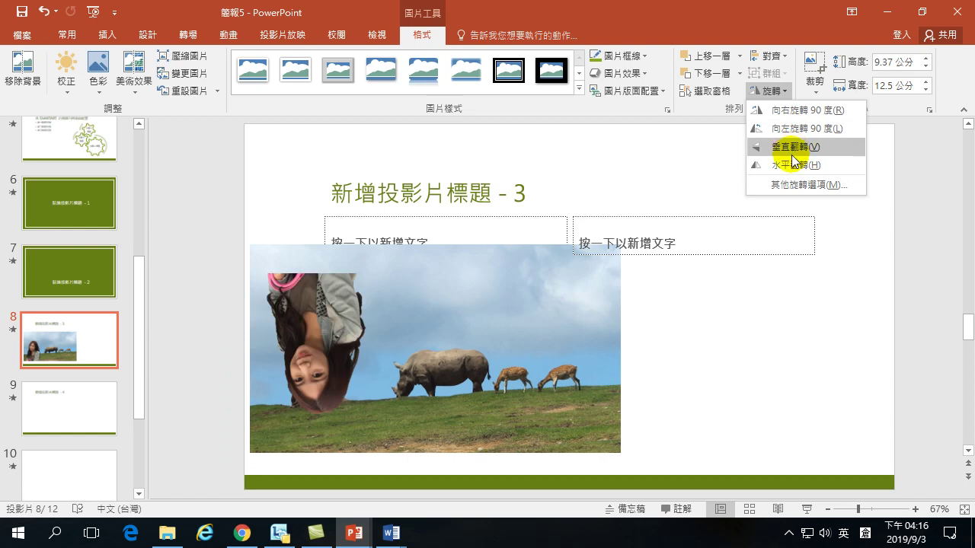
{"action": "left_click", "coordinate": [792, 166]}
{"action": "left_click_drag", "start_coordinate": [289, 376], "coordinate": [300, 355]}
{"action": "left_click", "coordinate": [719, 376]}
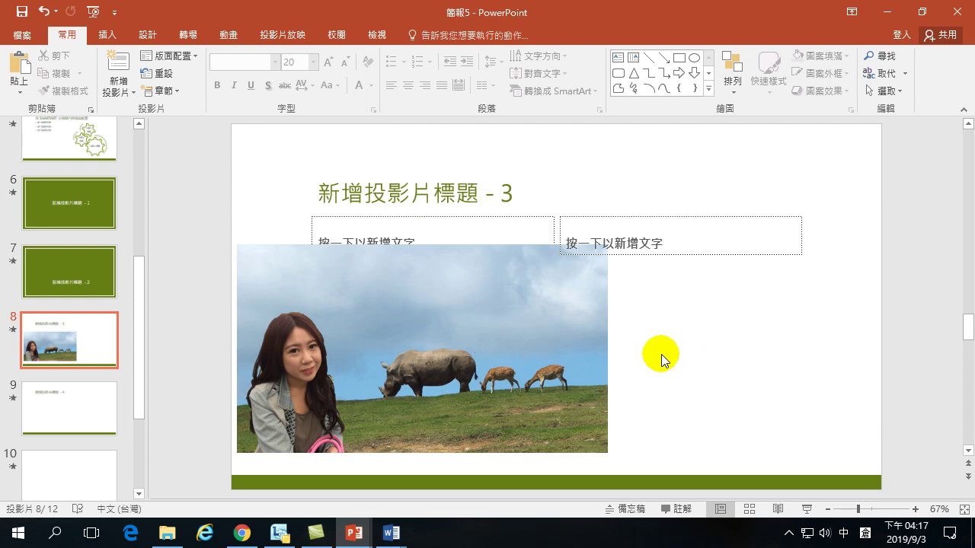
Move and enlarge the rhino photo and woman together, then adjust the woman's position.
{"action": "left_click", "coordinate": [555, 315]}
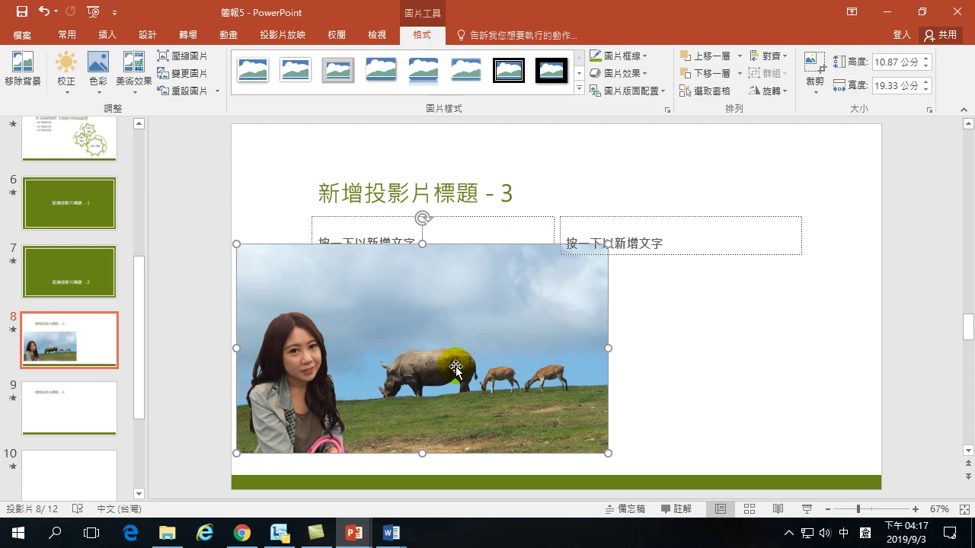
{"action": "left_click", "coordinate": [283, 392], "text": "shift"}
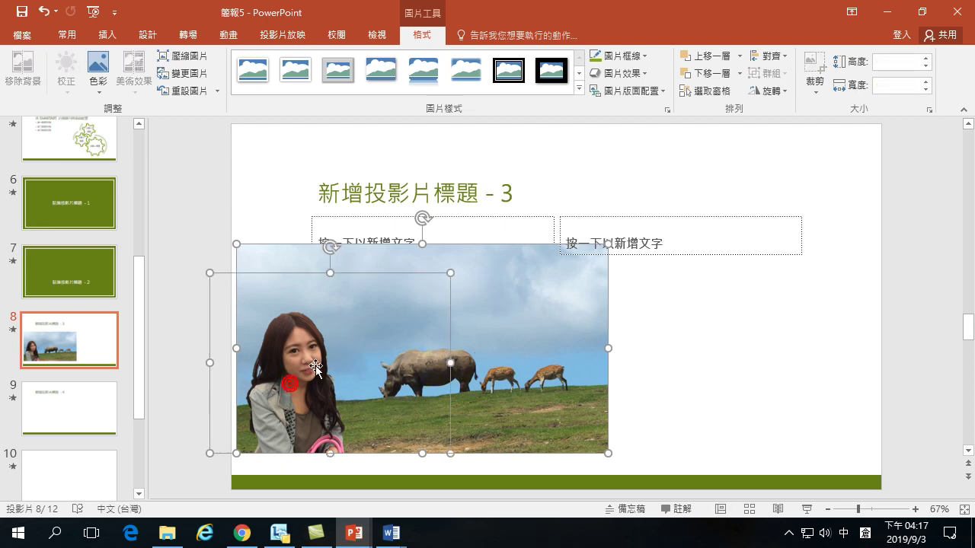
{"action": "left_click_drag", "start_coordinate": [494, 311], "coordinate": [559, 282]}
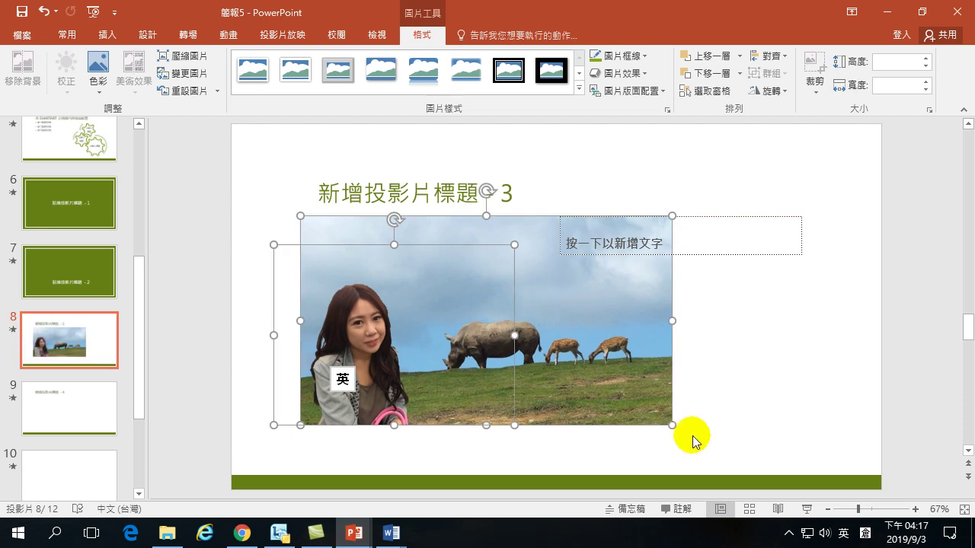
{"action": "left_click_drag", "start_coordinate": [671, 424], "coordinate": [758, 463]}
{"action": "mouse_move", "coordinate": [687, 392]}
{"action": "left_mouse_down"}
{"action": "mouse_move", "coordinate": [700, 392]}
{"action": "mouse_move", "coordinate": [692, 393]}
{"action": "left_mouse_up"}
{"action": "left_click", "coordinate": [265, 352]}
{"action": "left_click_drag", "start_coordinate": [390, 361], "coordinate": [381, 364]}
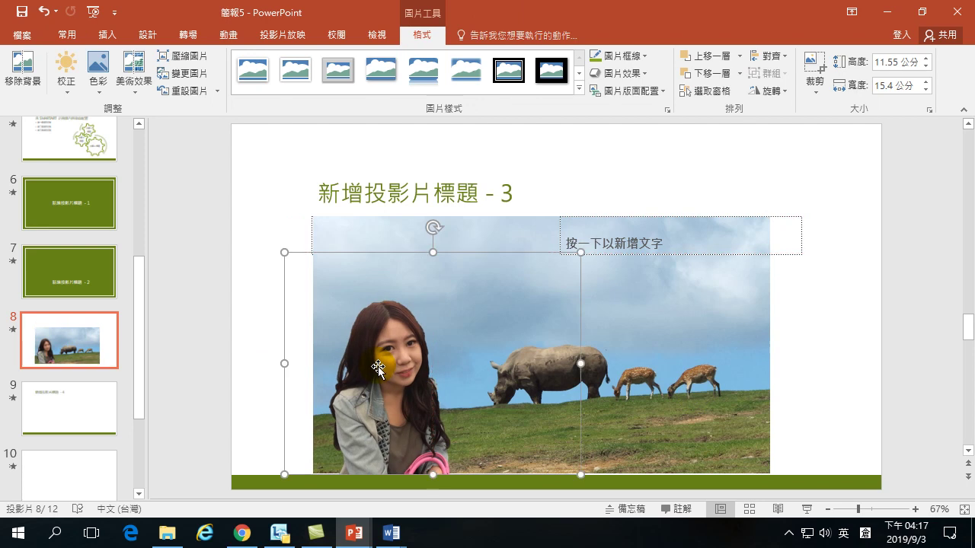
{"action": "left_click", "coordinate": [852, 329]}
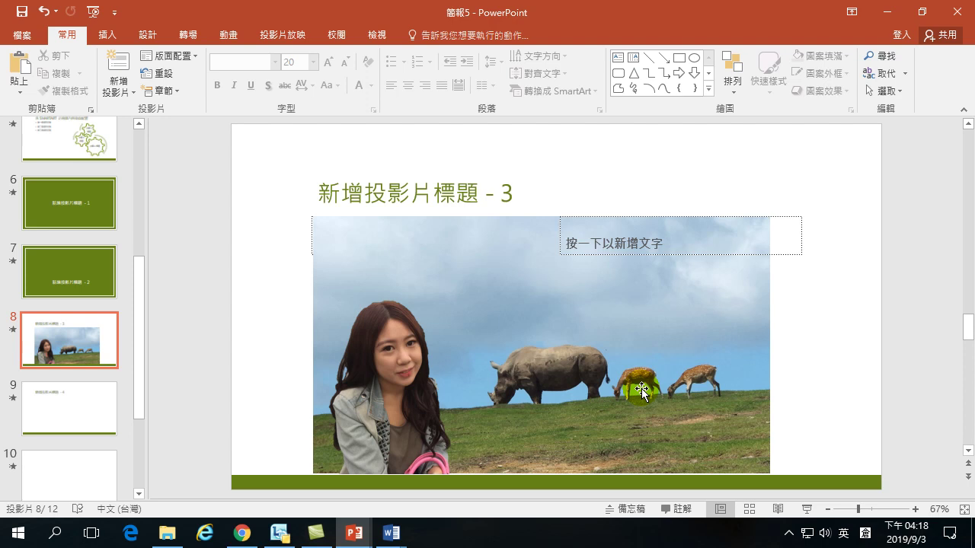
Start a Save As to a browsed location, then cancel it and return to the slides.
{"action": "left_click", "coordinate": [27, 38]}
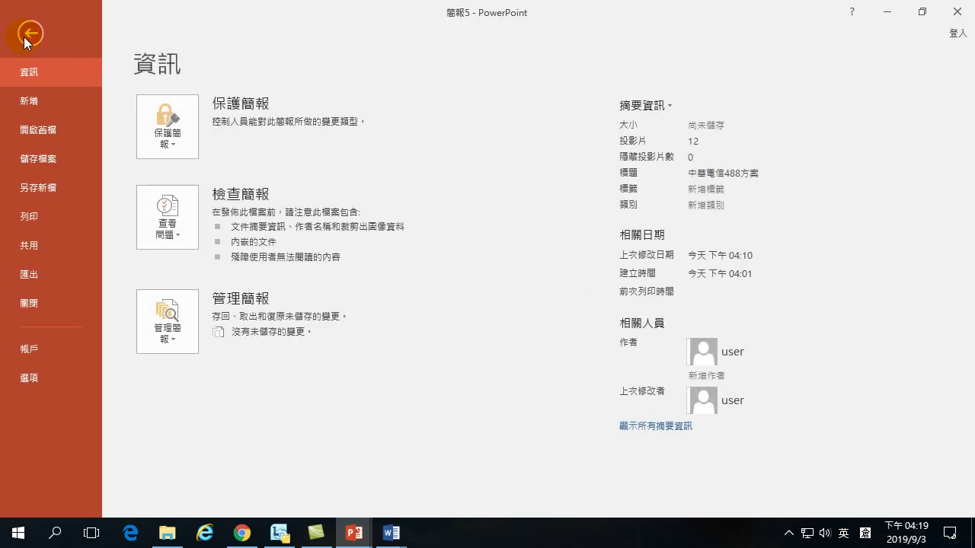
{"action": "left_click", "coordinate": [35, 191]}
{"action": "left_click", "coordinate": [193, 238]}
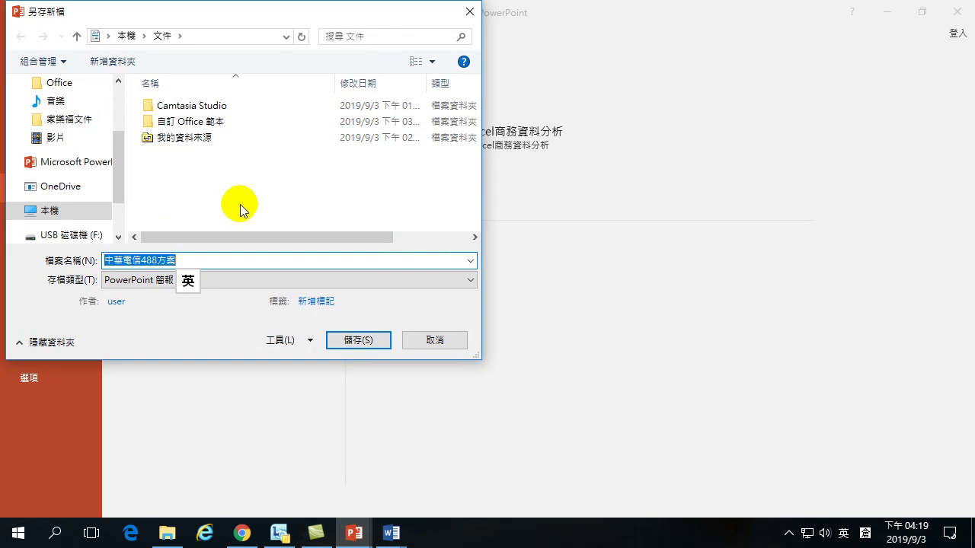
{"action": "left_click", "coordinate": [430, 344]}
{"action": "key", "text": "Escape"}
Step through slide 3's bar chart and slide 4's table to slide 5's SmartArt gears.
{"action": "scroll", "coordinate": [84, 255], "scroll_direction": "up", "scroll_amount": 5}
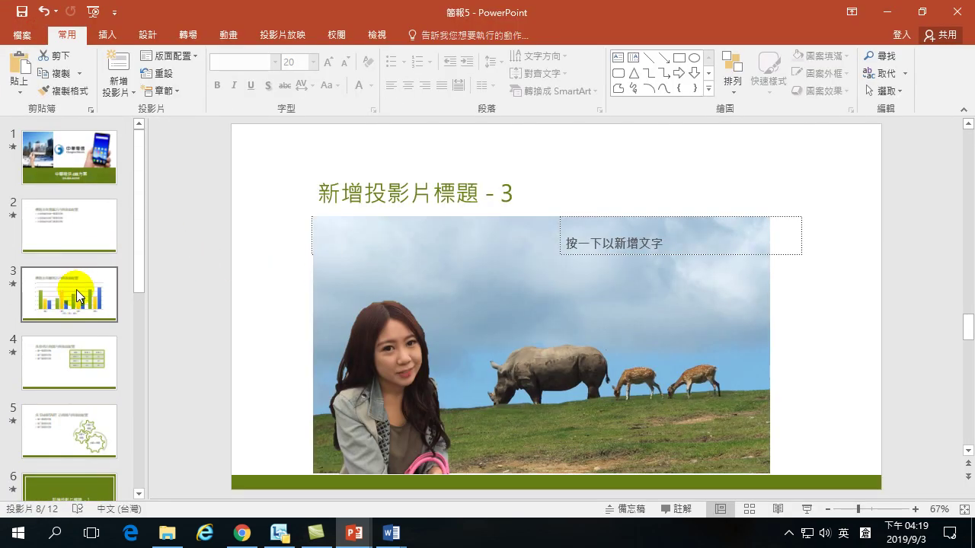
{"action": "left_click", "coordinate": [76, 284]}
{"action": "left_click", "coordinate": [76, 343]}
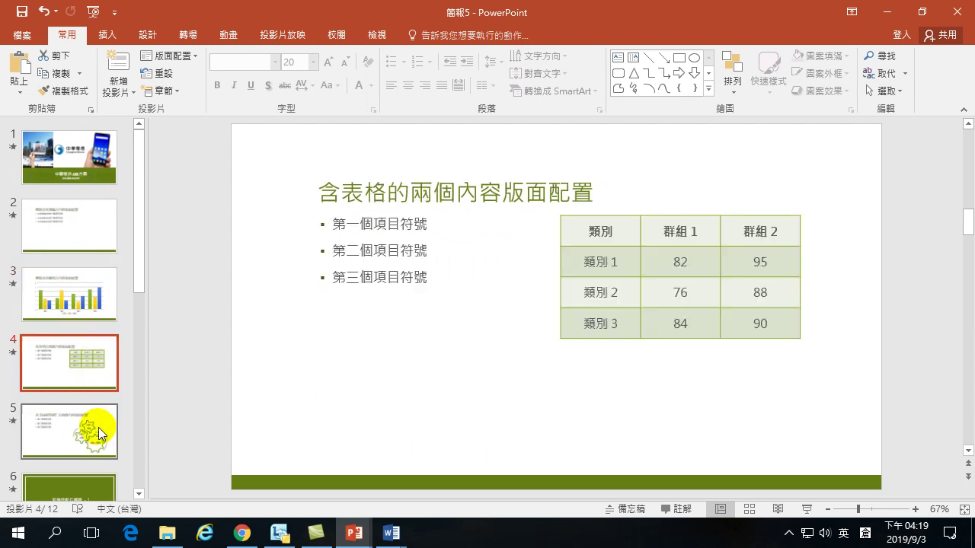
{"action": "left_click", "coordinate": [103, 422]}
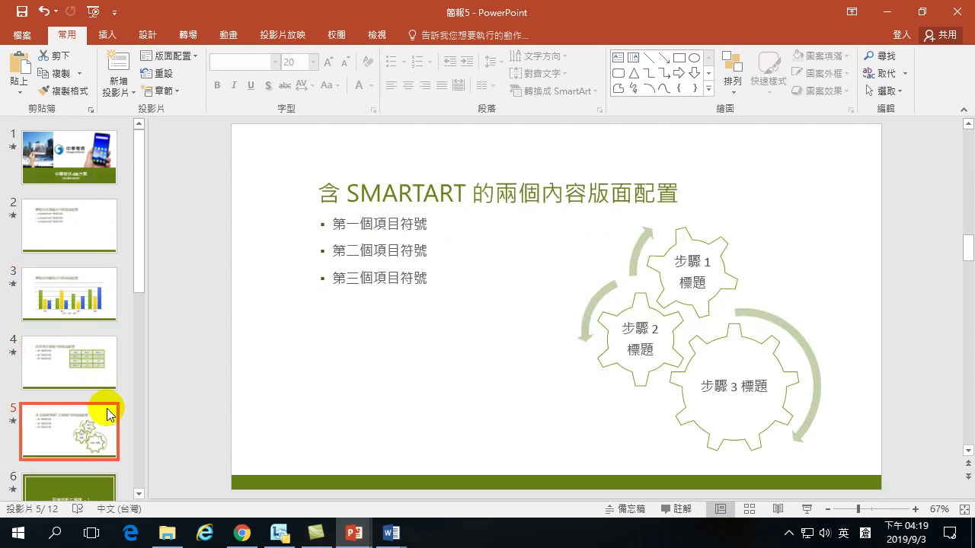